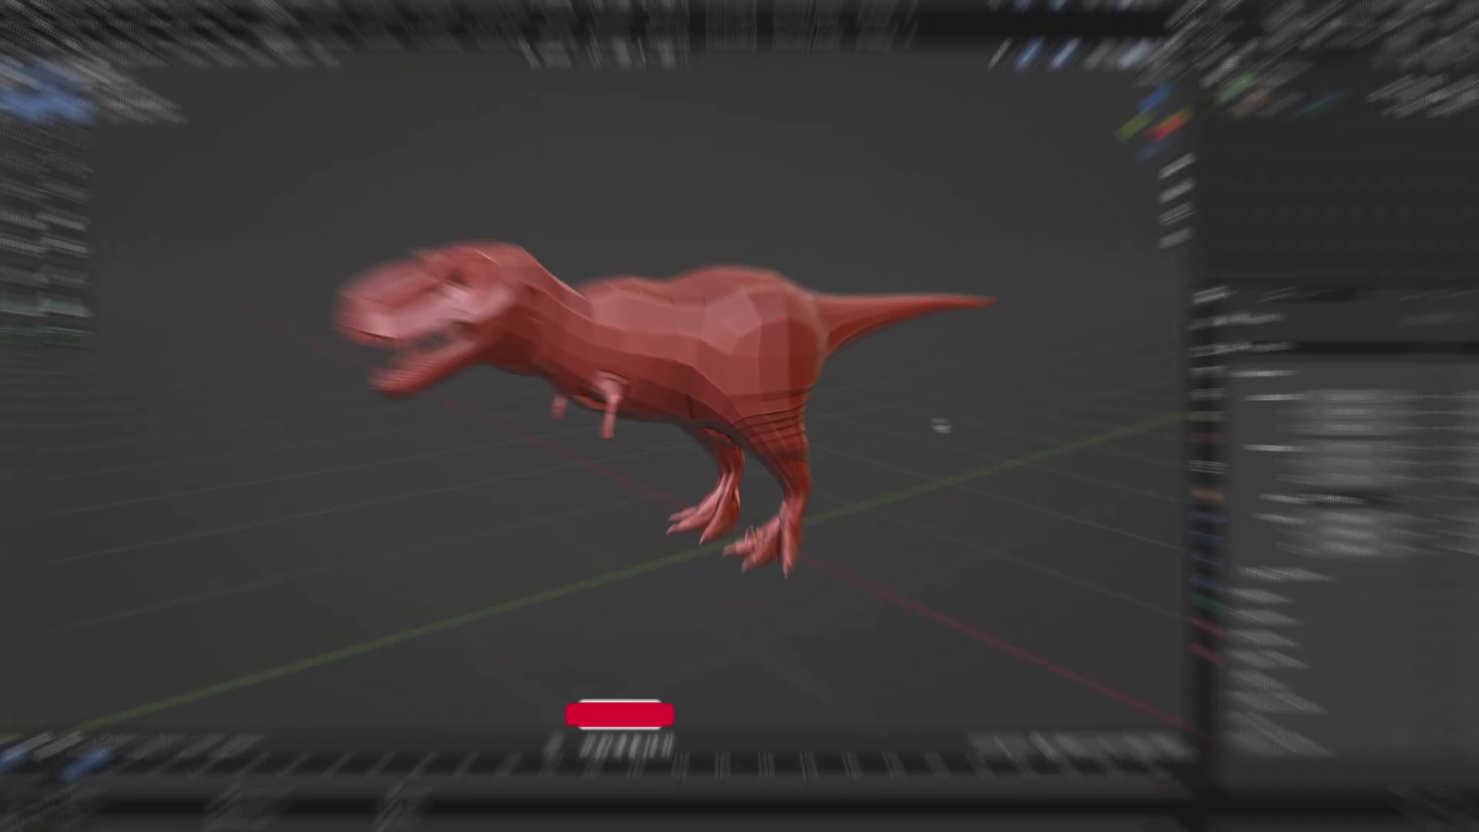
# Step: Add a single-bone armature to the scene and rename it T-REX-Rig
pyautogui.hotkey('shift', 'a')
pyautogui.moveTo(929, 543)
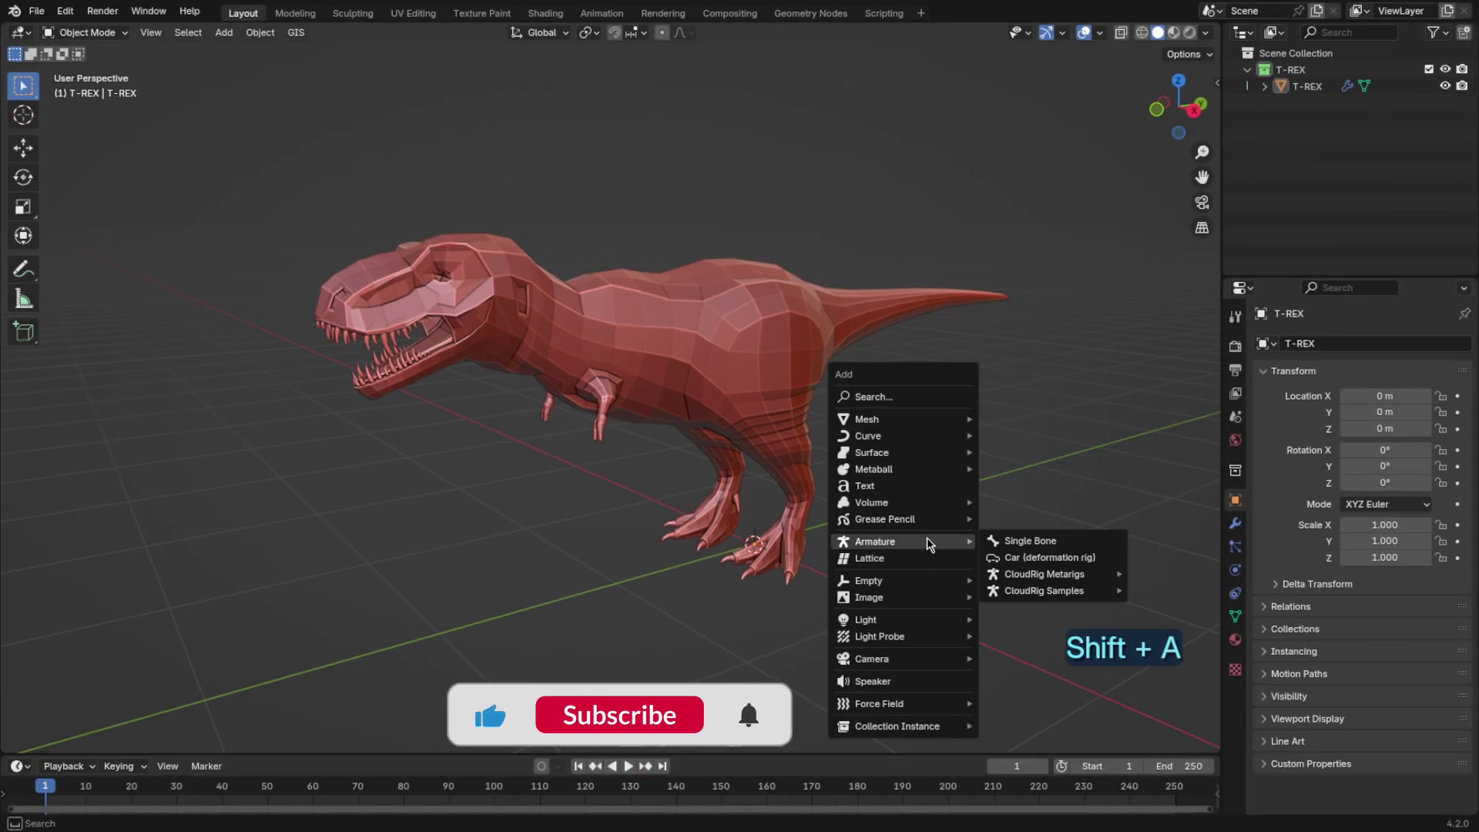
pyautogui.click(989, 541)
pyautogui.click(1313, 86)
pyautogui.keyDown('ctrl'); pyautogui.click(1314, 87); pyautogui.keyUp('ctrl')
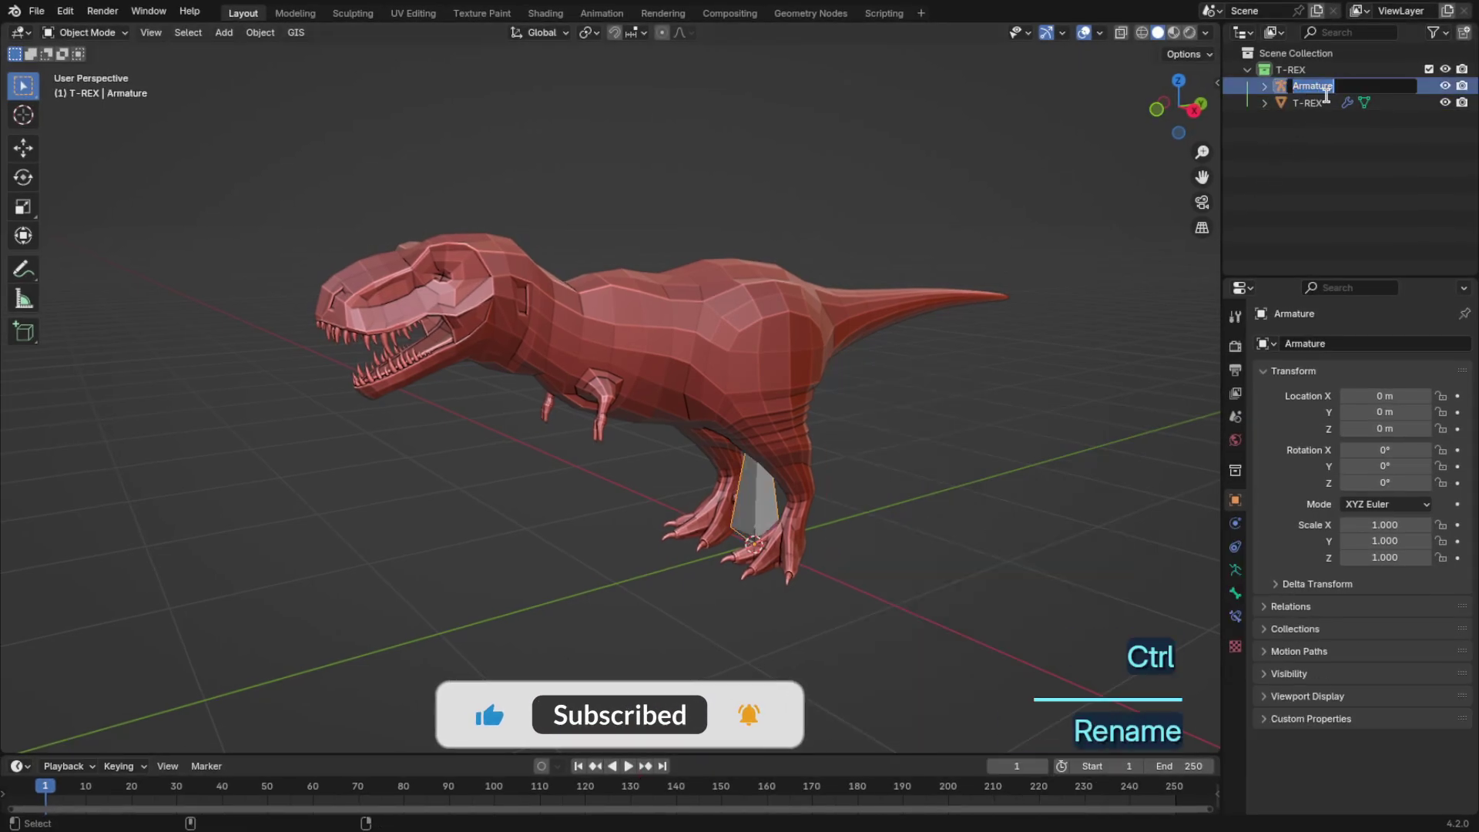
pyautogui.write('T-REX')
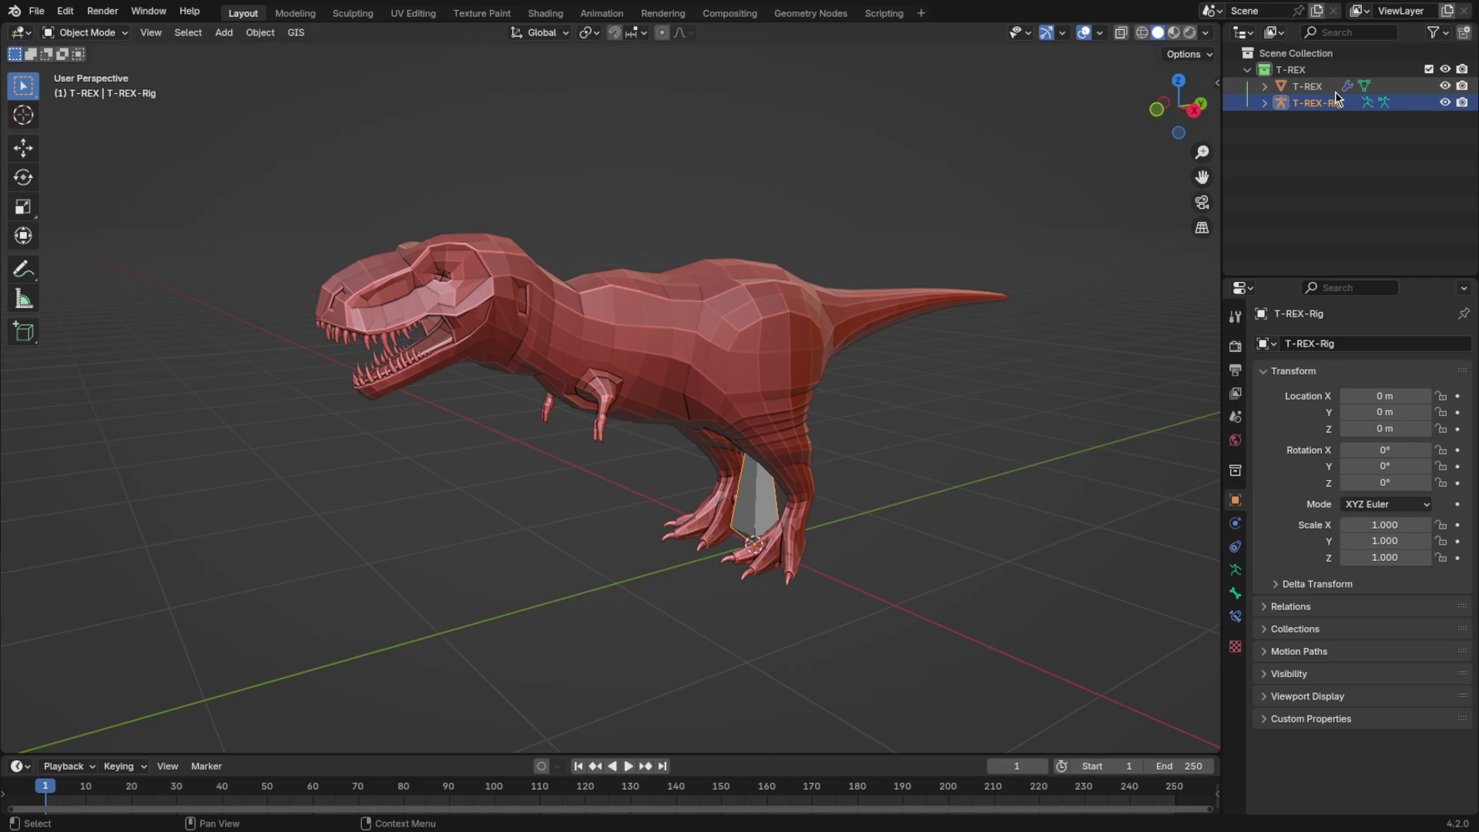
pyautogui.click(1332, 100)
# Step: Switch to the right orthographic view and set the armature to display In Front of the mesh
pyautogui.click(1194, 110)
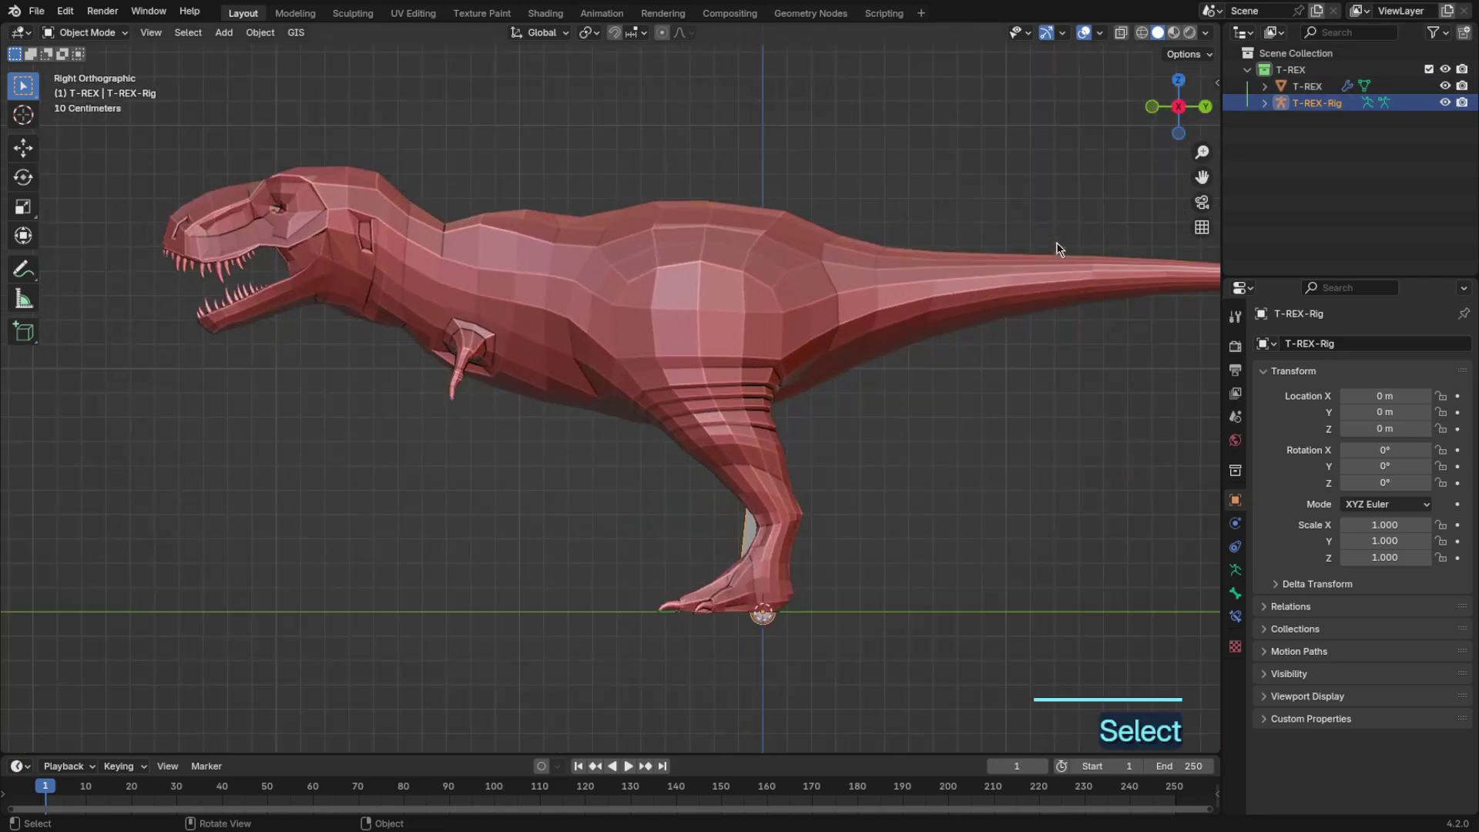
pyautogui.click(1234, 570)
pyautogui.click(1325, 620)
pyautogui.scroll(-1, 1324, 622)
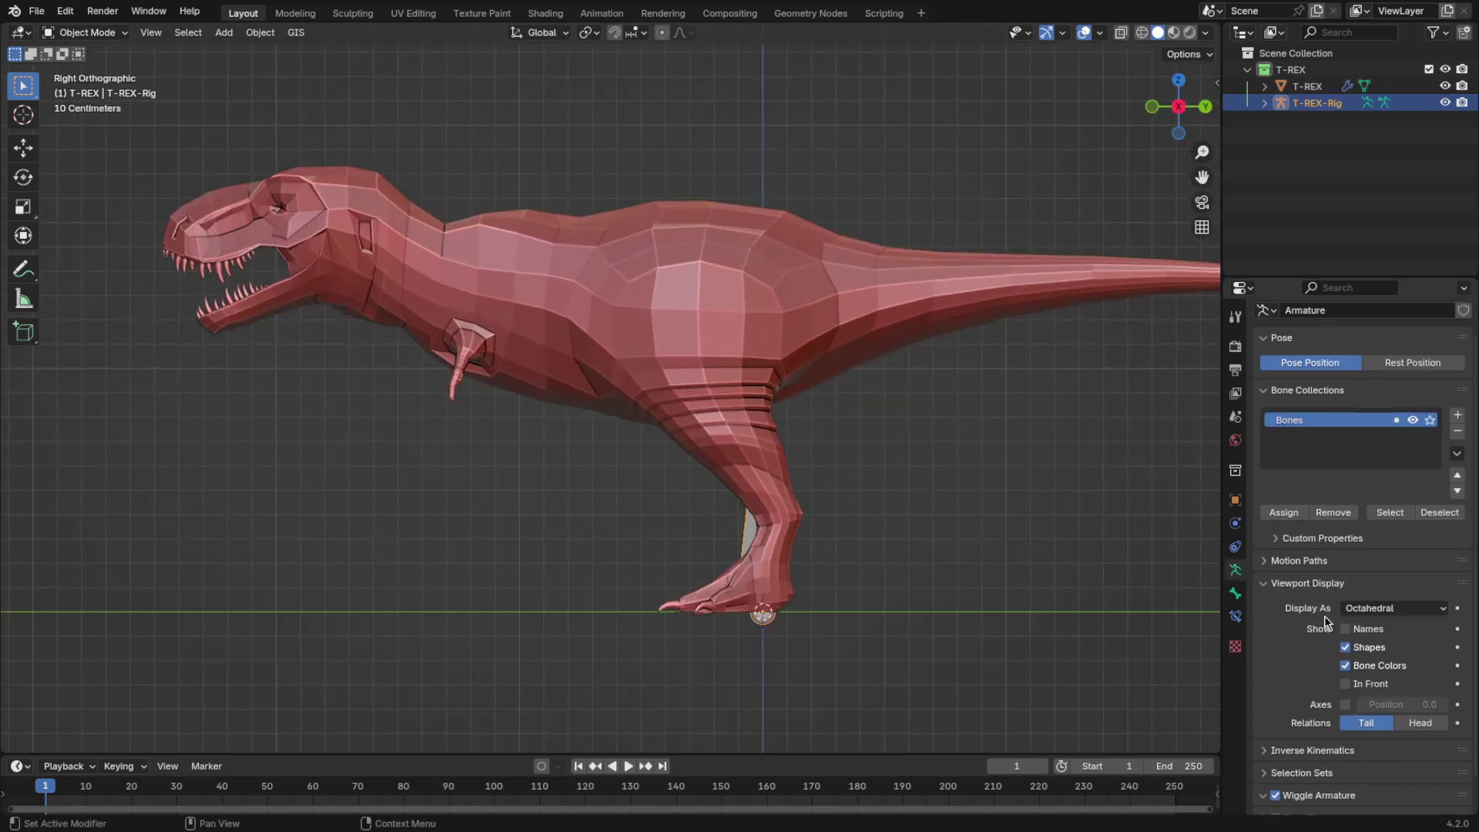
pyautogui.click(1349, 682)
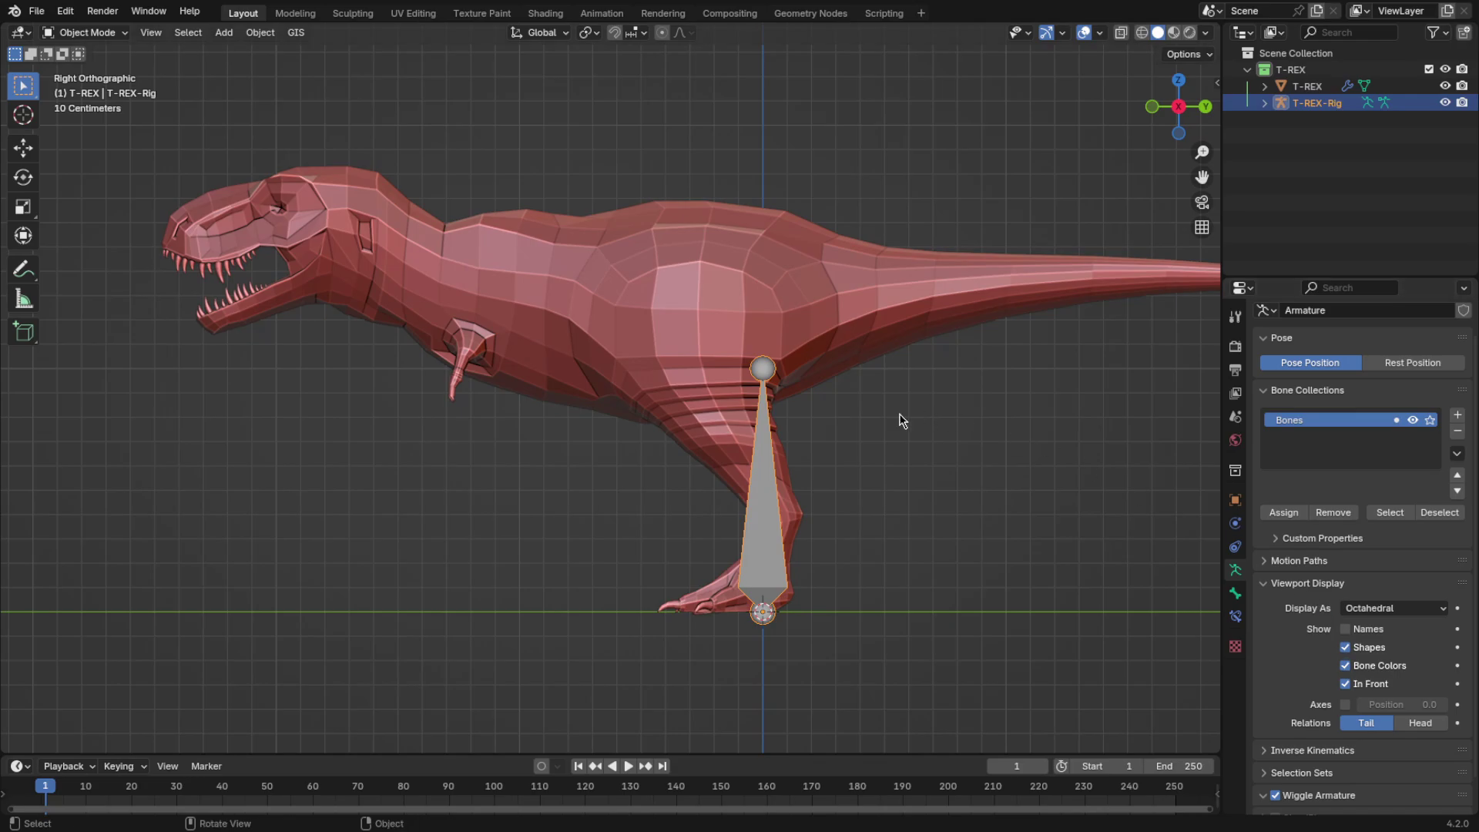
# Step: In Edit Mode, raise the bone vertically until its base sits inside the T-Rex's back above the hips
pyautogui.press('Tab')
pyautogui.click(754, 541)
pyautogui.press('g')
pyautogui.press('z')
pyautogui.click(754, 178)
pyautogui.scroll(-1, 754, 177)
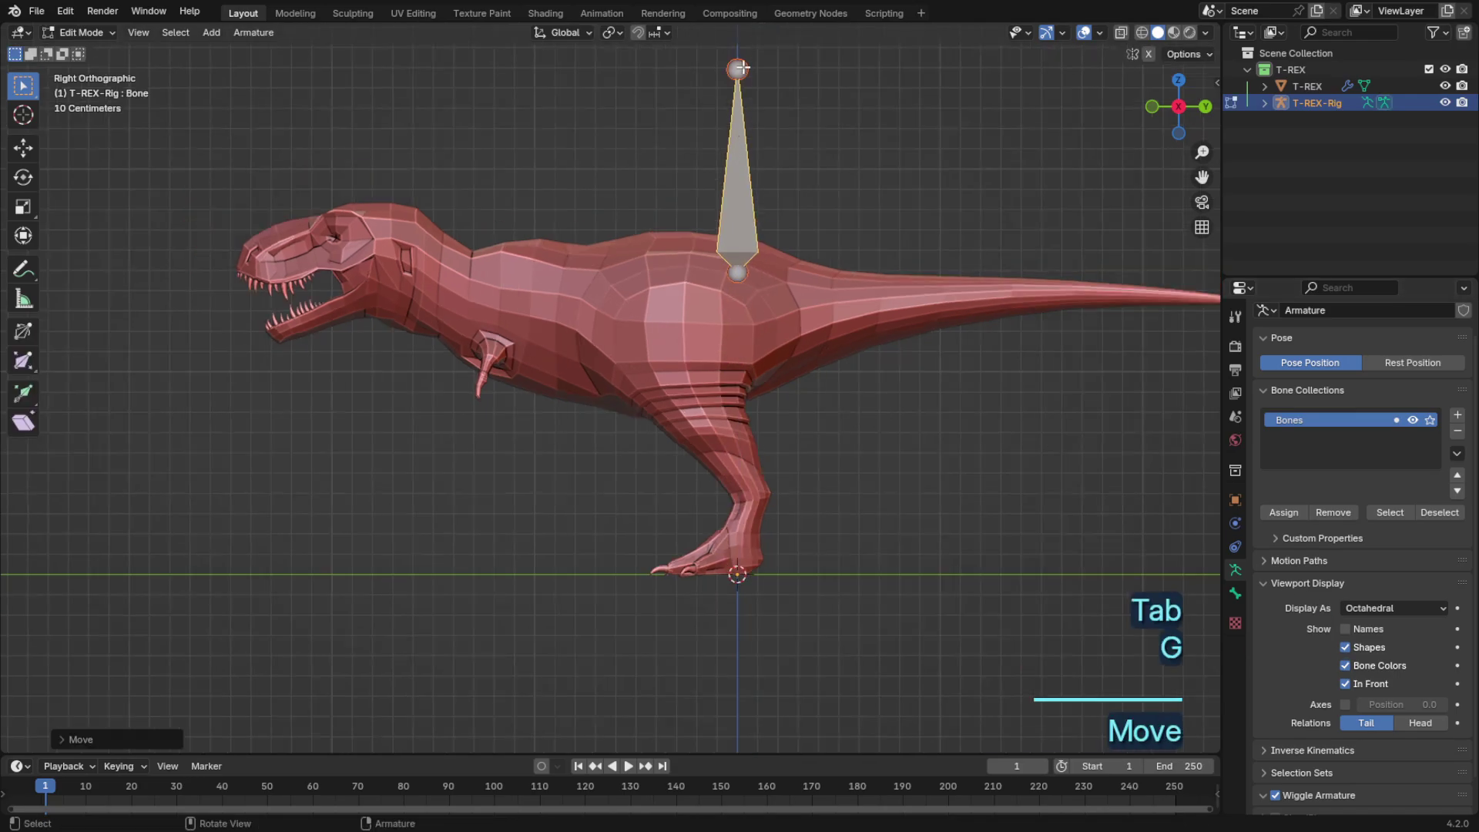
# Step: Lay the bone along the upper back by moving its tip forward and repositioning its base
pyautogui.click(741, 68)
pyautogui.press('g')
pyautogui.click(639, 335)
pyautogui.scroll(2, 646, 332)
pyautogui.click(792, 229)
pyautogui.press('g')
pyautogui.click(782, 220)
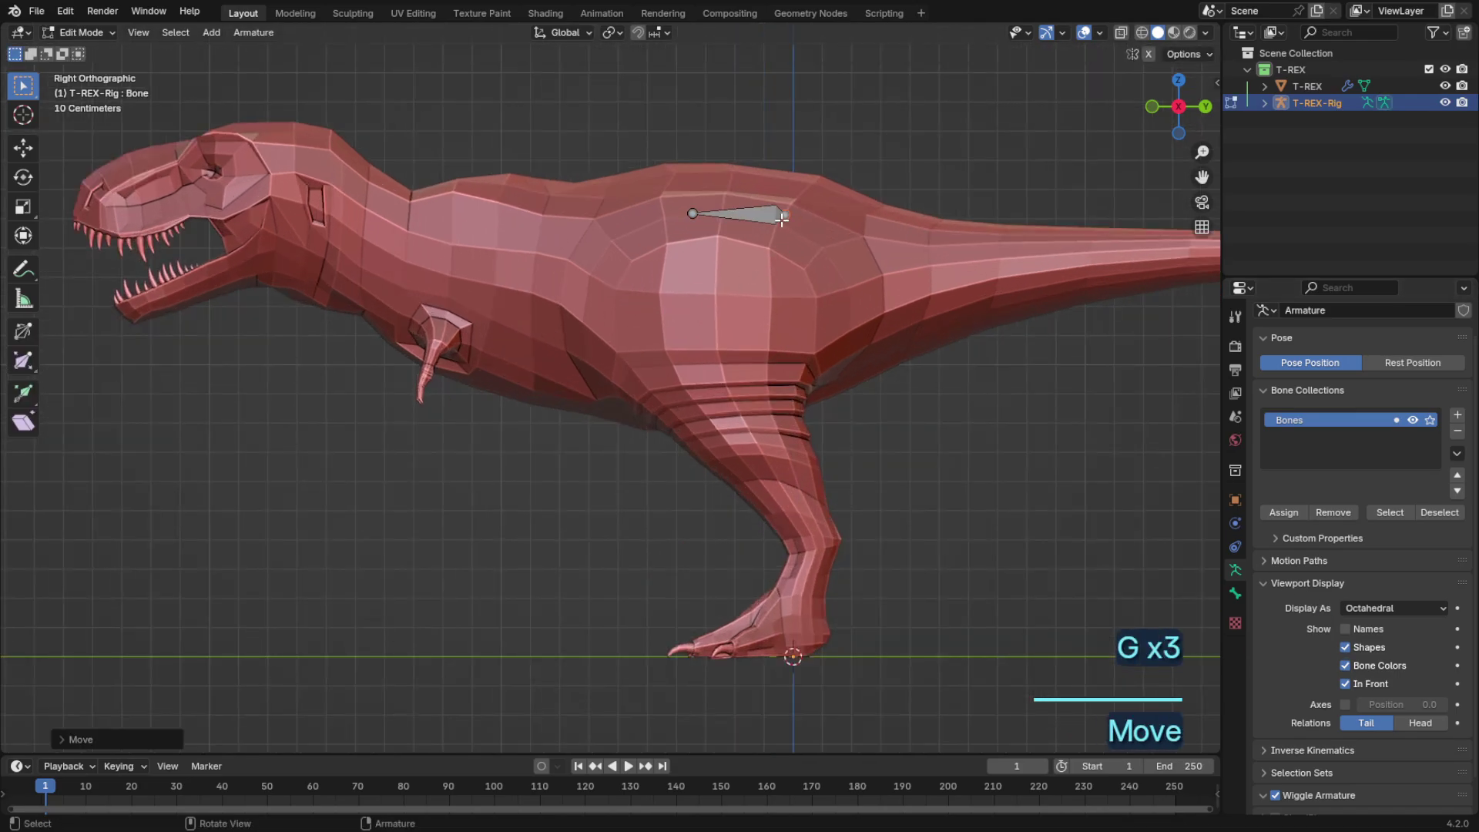
# Step: Fine-tune both ends of the bone so it follows the curve of the back above the hips
pyautogui.click(693, 216)
pyautogui.press('g')
pyautogui.keyDown('shift'); pyautogui.moveTo(699, 224); pyautogui.dragTo(739, 315, button='middle'); pyautogui.keyUp('shift')
pyautogui.click(835, 309)
pyautogui.press('g')
pyautogui.click(843, 313)
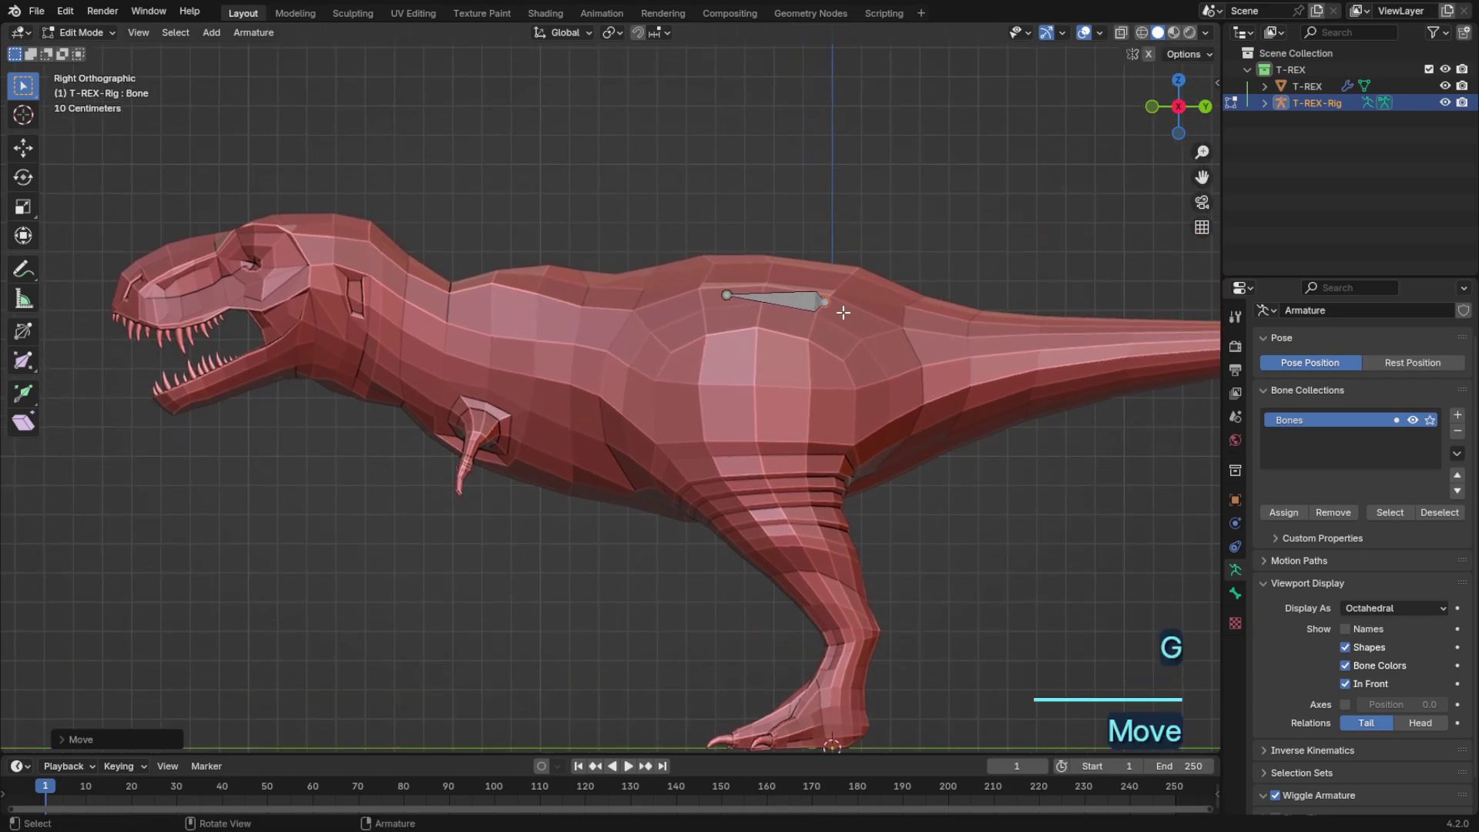
pyautogui.click(732, 295)
pyautogui.press('g')
pyautogui.click(749, 277)
# Step: Extrude a spine bone forward from the hip bone's tip and adjust the joint between the two bones
pyautogui.press('e')
pyautogui.click(649, 294)
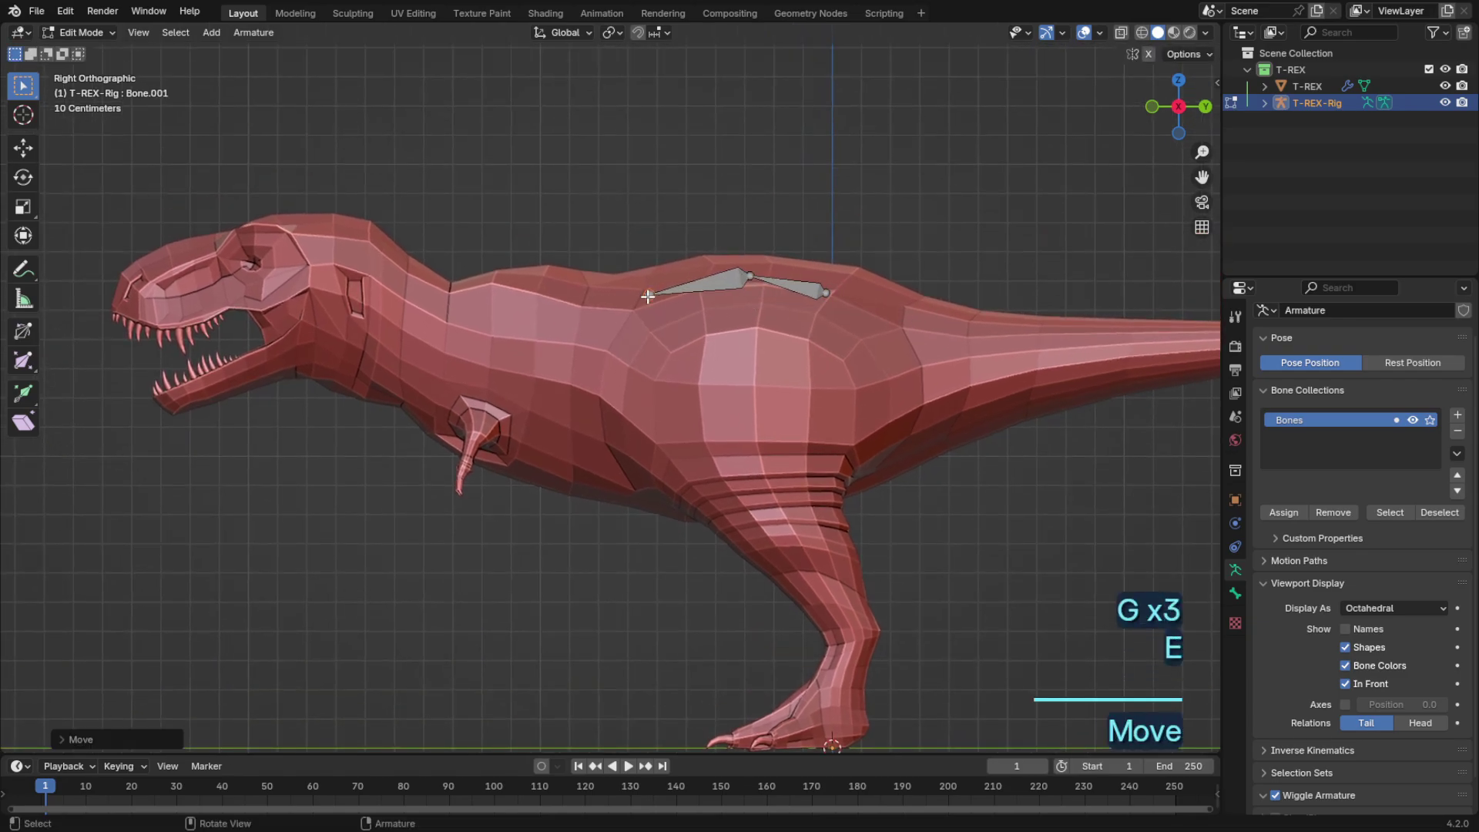
pyautogui.click(749, 275)
pyautogui.press('g')
pyautogui.click(744, 278)
# Step: Extrude four more bones forward through the chest and neck to the base of the skull
pyautogui.click(649, 295)
pyautogui.press('e')
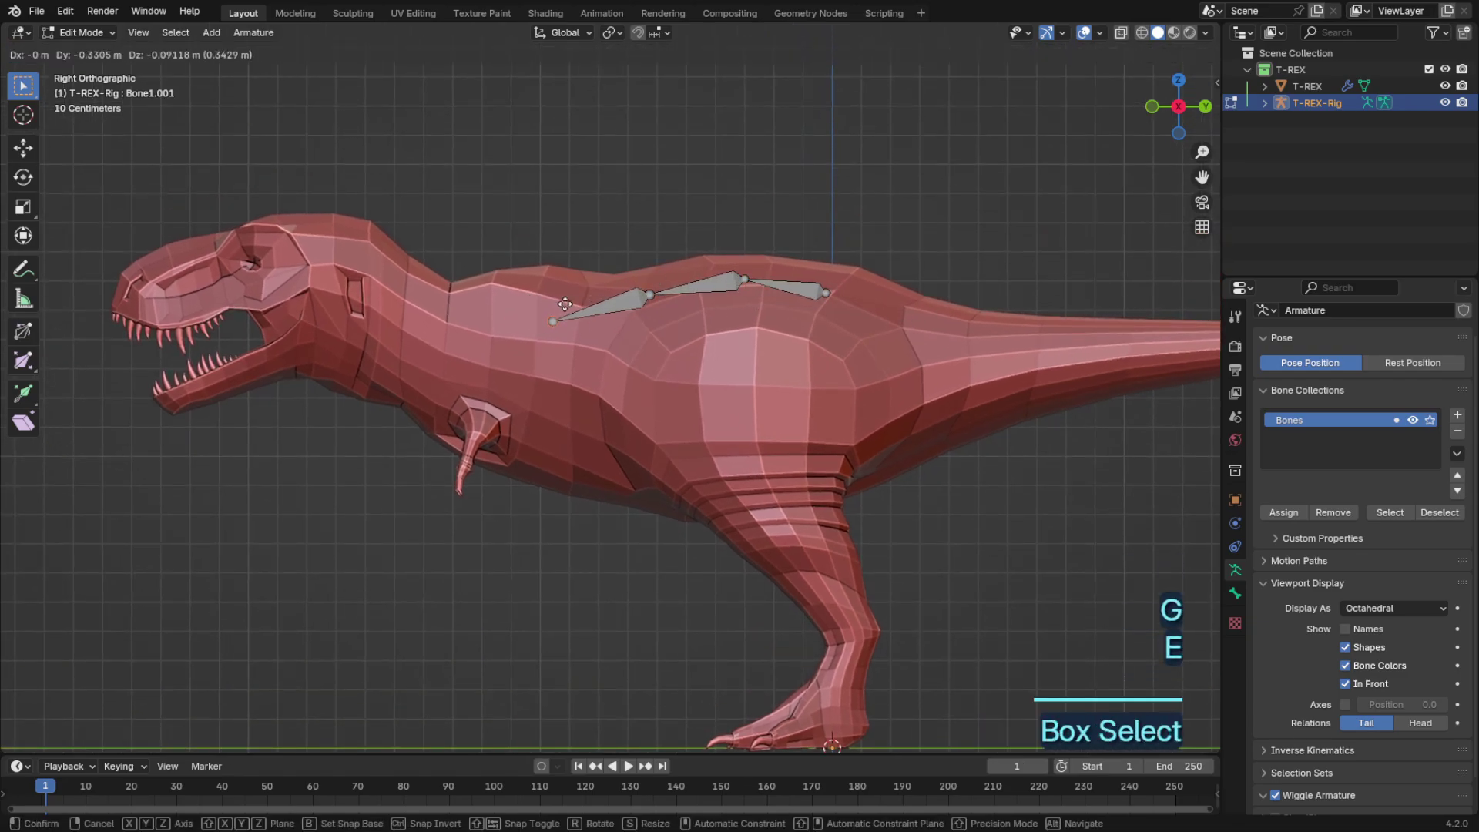
pyautogui.click(558, 304)
pyautogui.press('e')
pyautogui.click(392, 260)
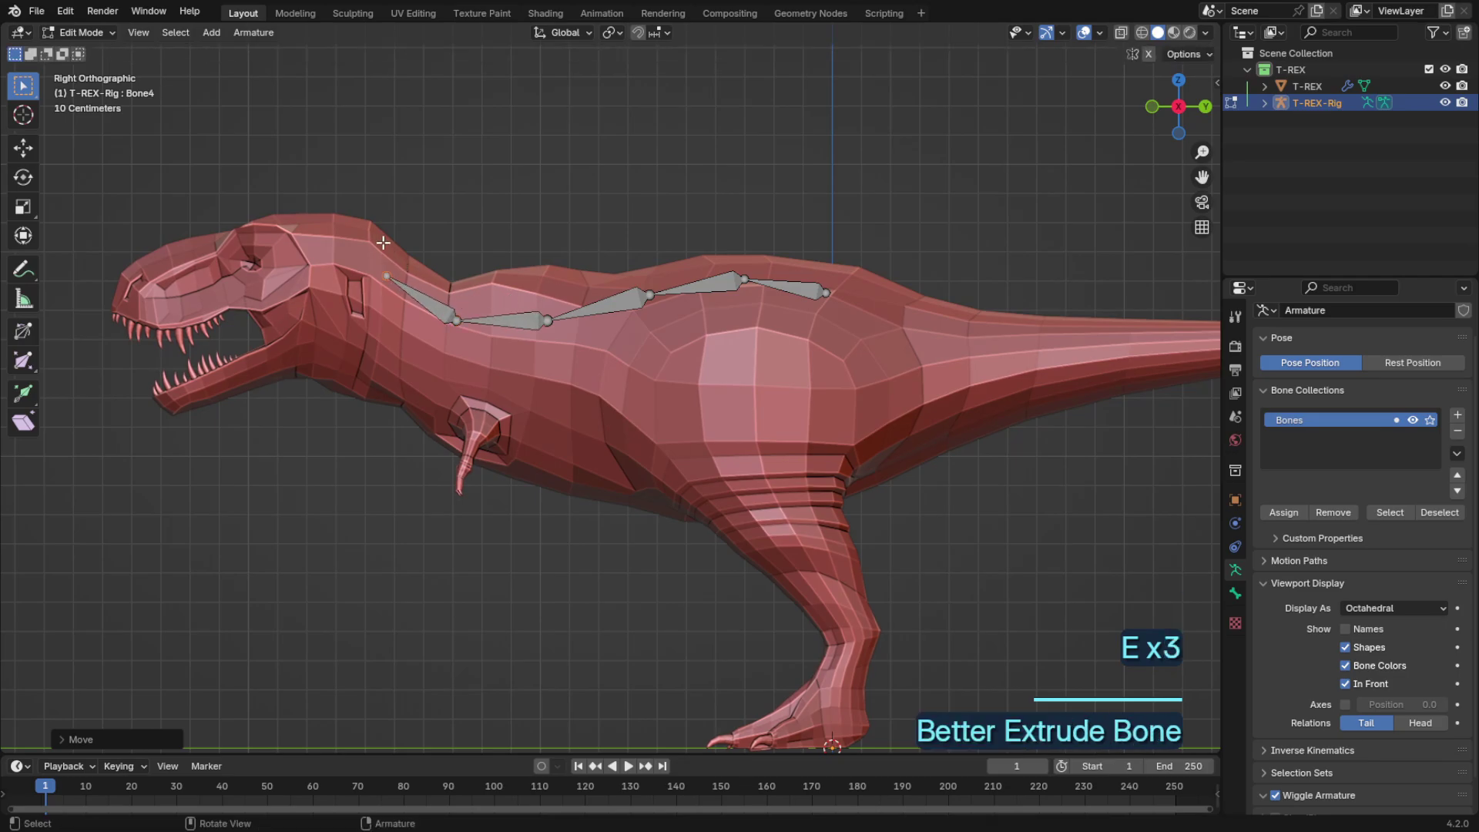
pyautogui.press('e')
pyautogui.click(324, 211)
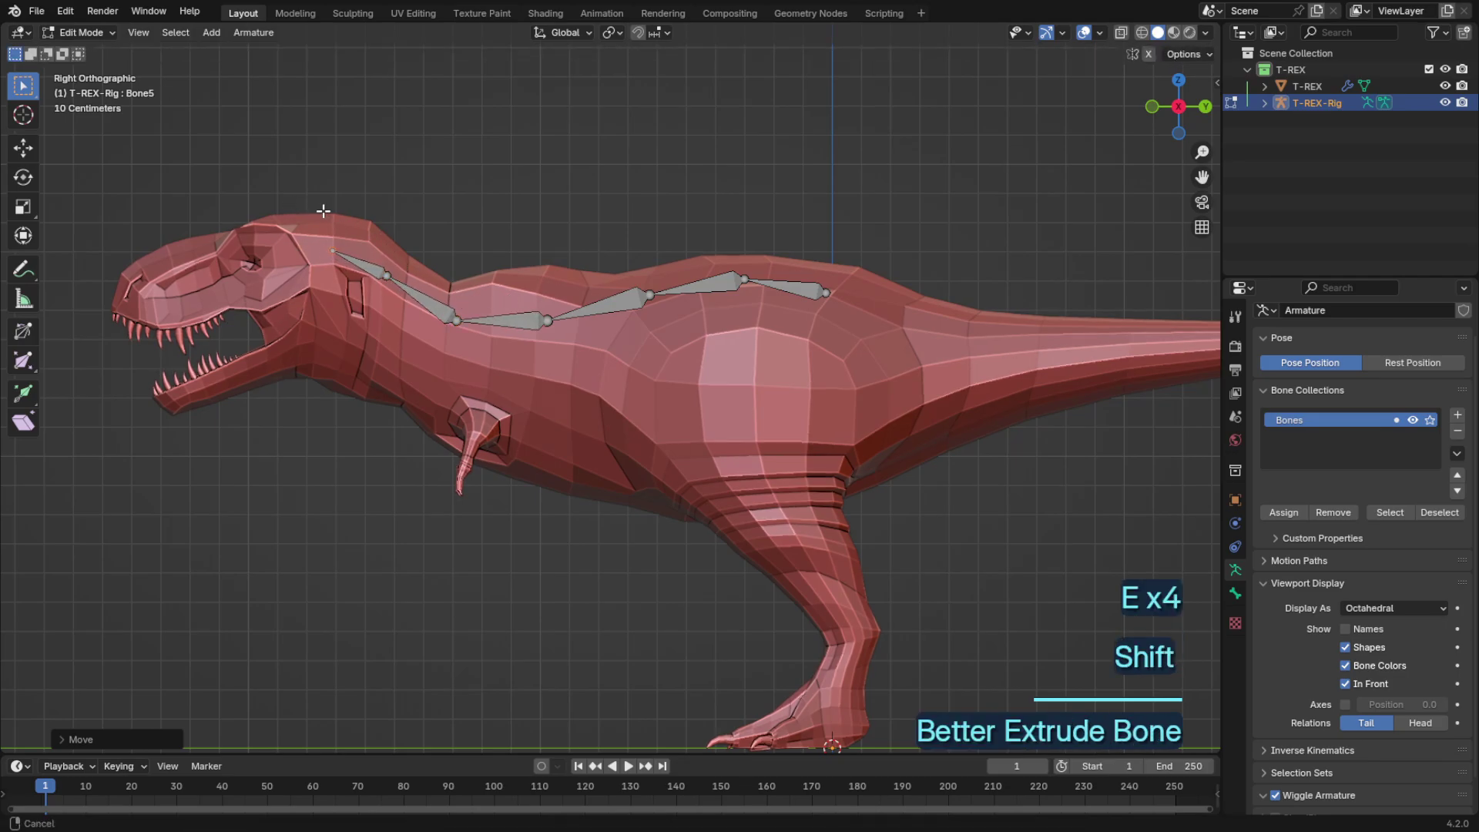
# Step: Extrude a head bone to the snout and a two-bone jaw chain to the lower jaw's tip, adjusting the jaw joint
pyautogui.keyDown('shift'); pyautogui.moveTo(325, 210); pyautogui.dragTo(447, 212, button='middle'); pyautogui.keyUp('shift')
pyautogui.press('e')
pyautogui.click(473, 265)
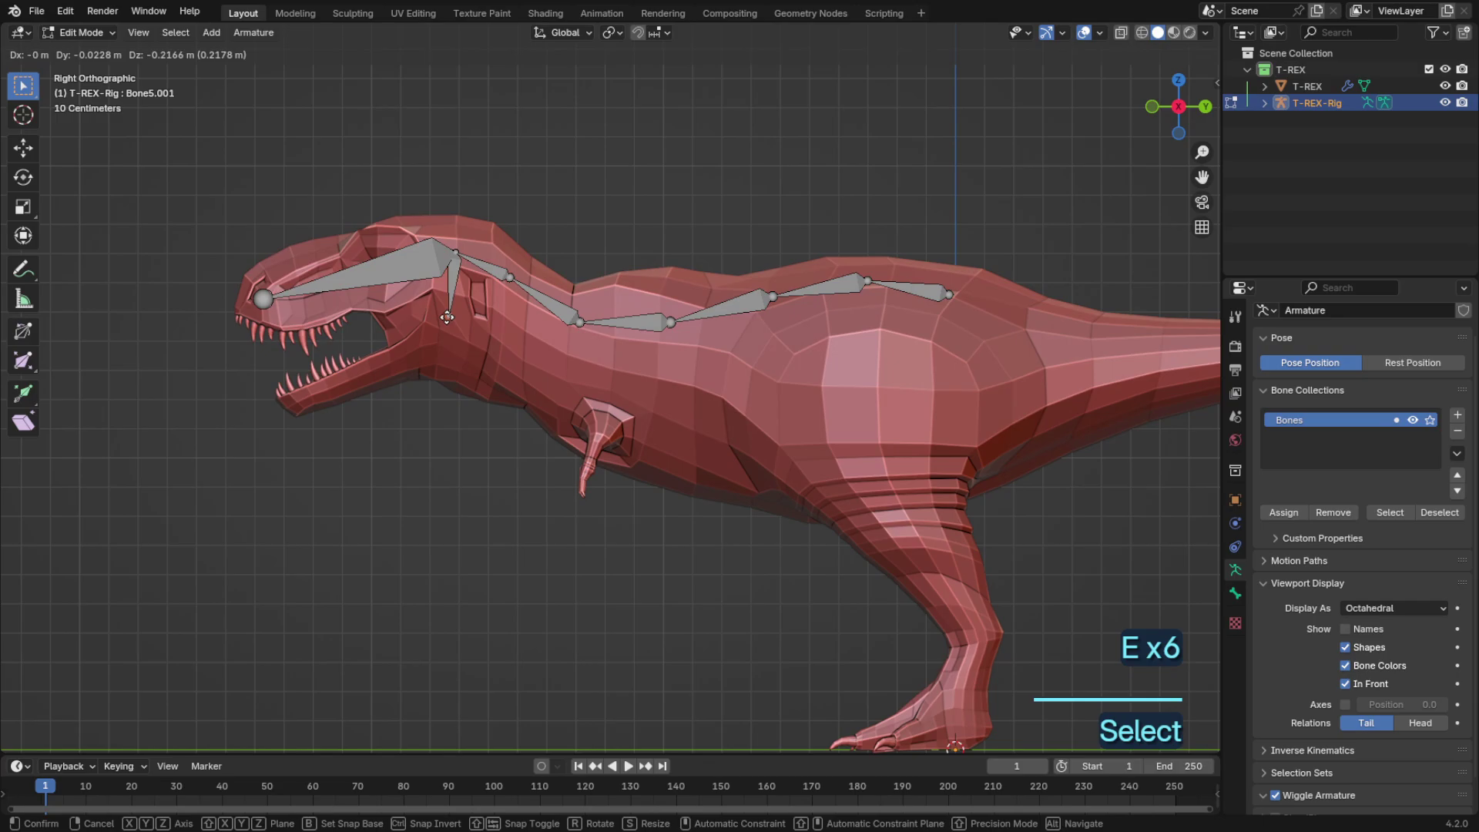
pyautogui.click(445, 331)
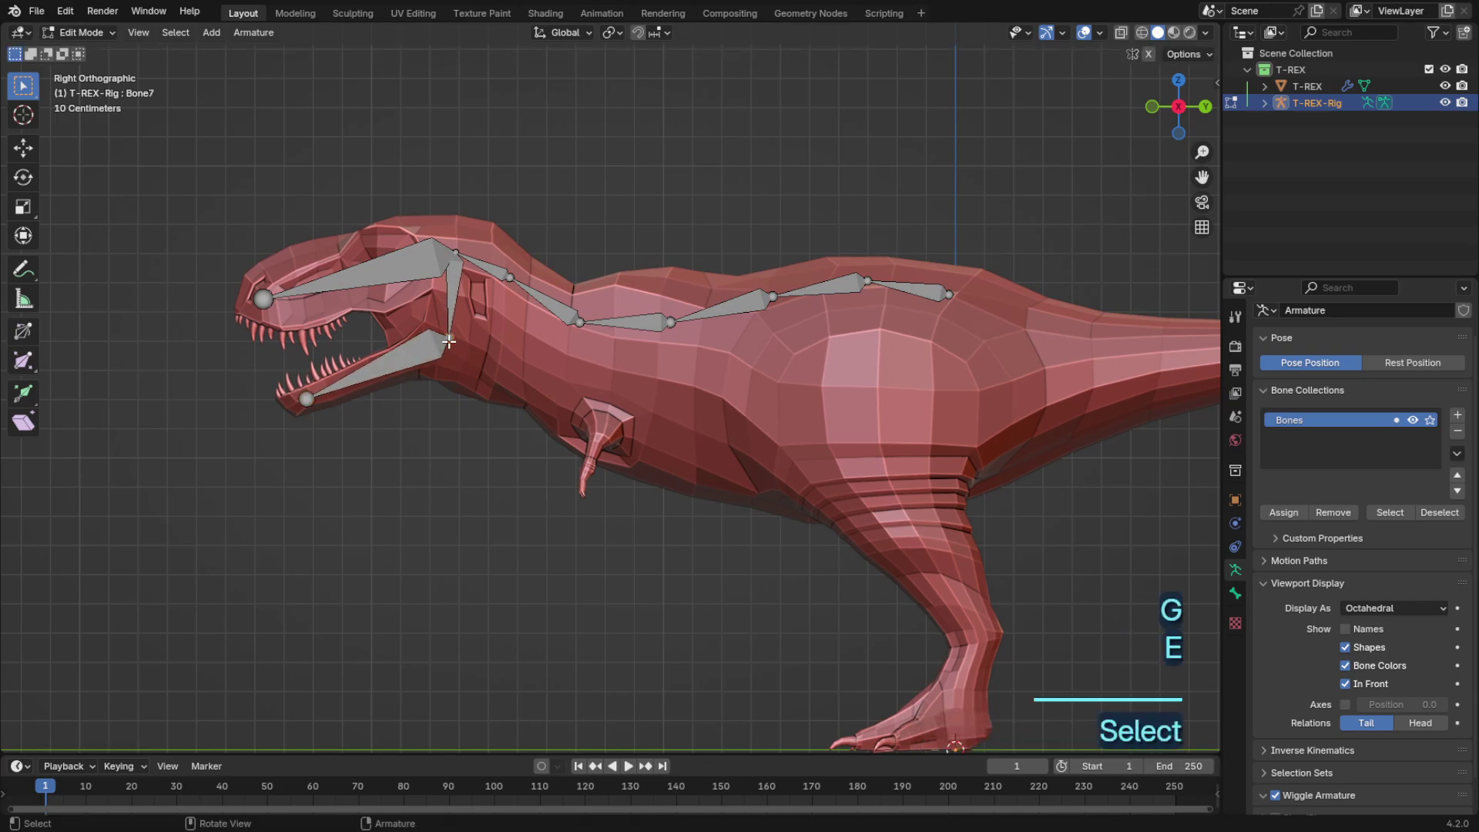
pyautogui.press('g')
pyautogui.click(445, 341)
# Step: Reposition the neck, chest and mid-back joints so the spine chain follows the body more evenly
pyautogui.click(511, 279)
pyautogui.press('g')
pyautogui.click(504, 287)
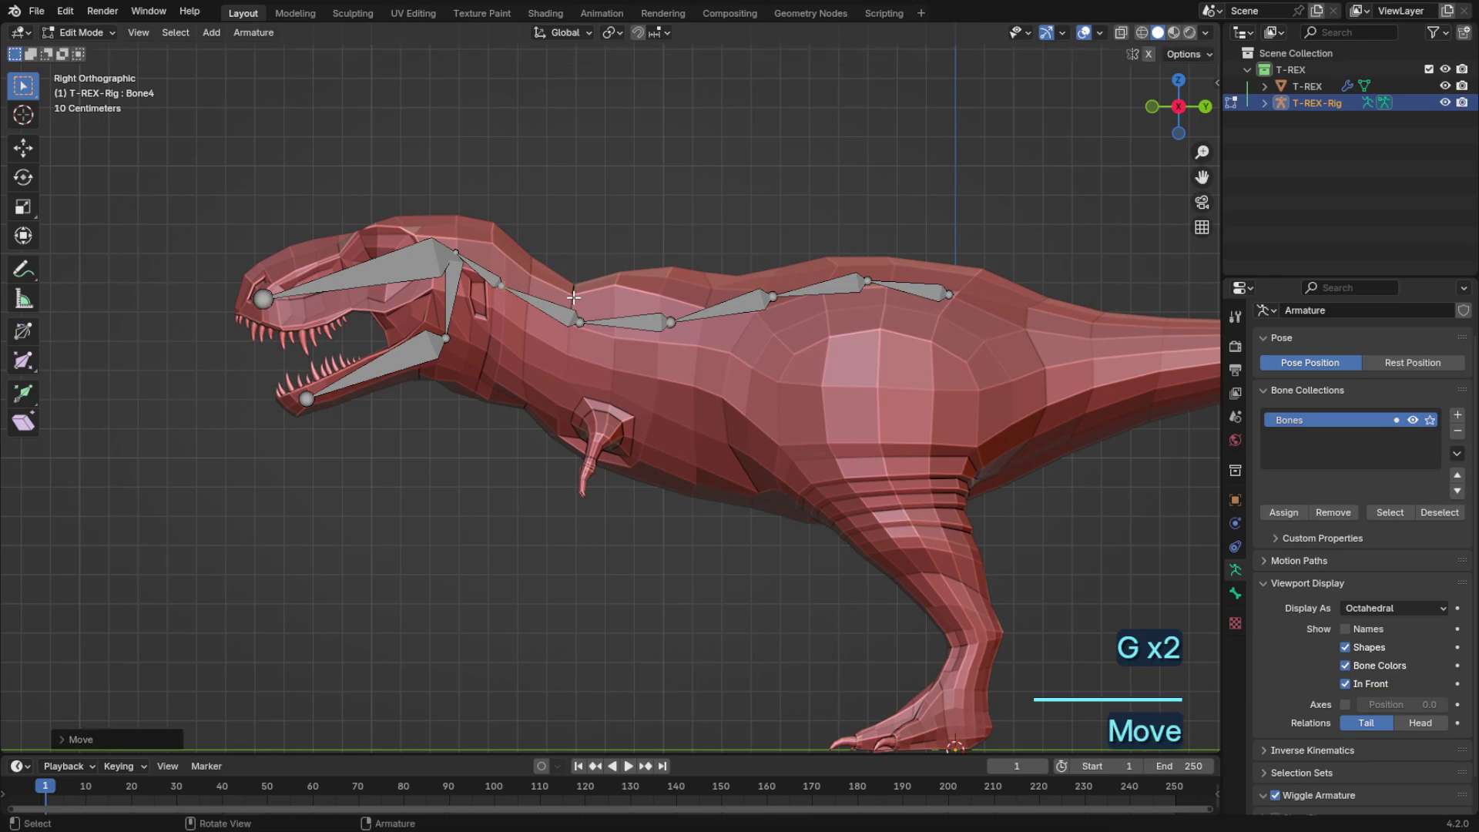
pyautogui.press('g')
pyautogui.click(571, 317)
pyautogui.click(667, 324)
pyautogui.press('g')
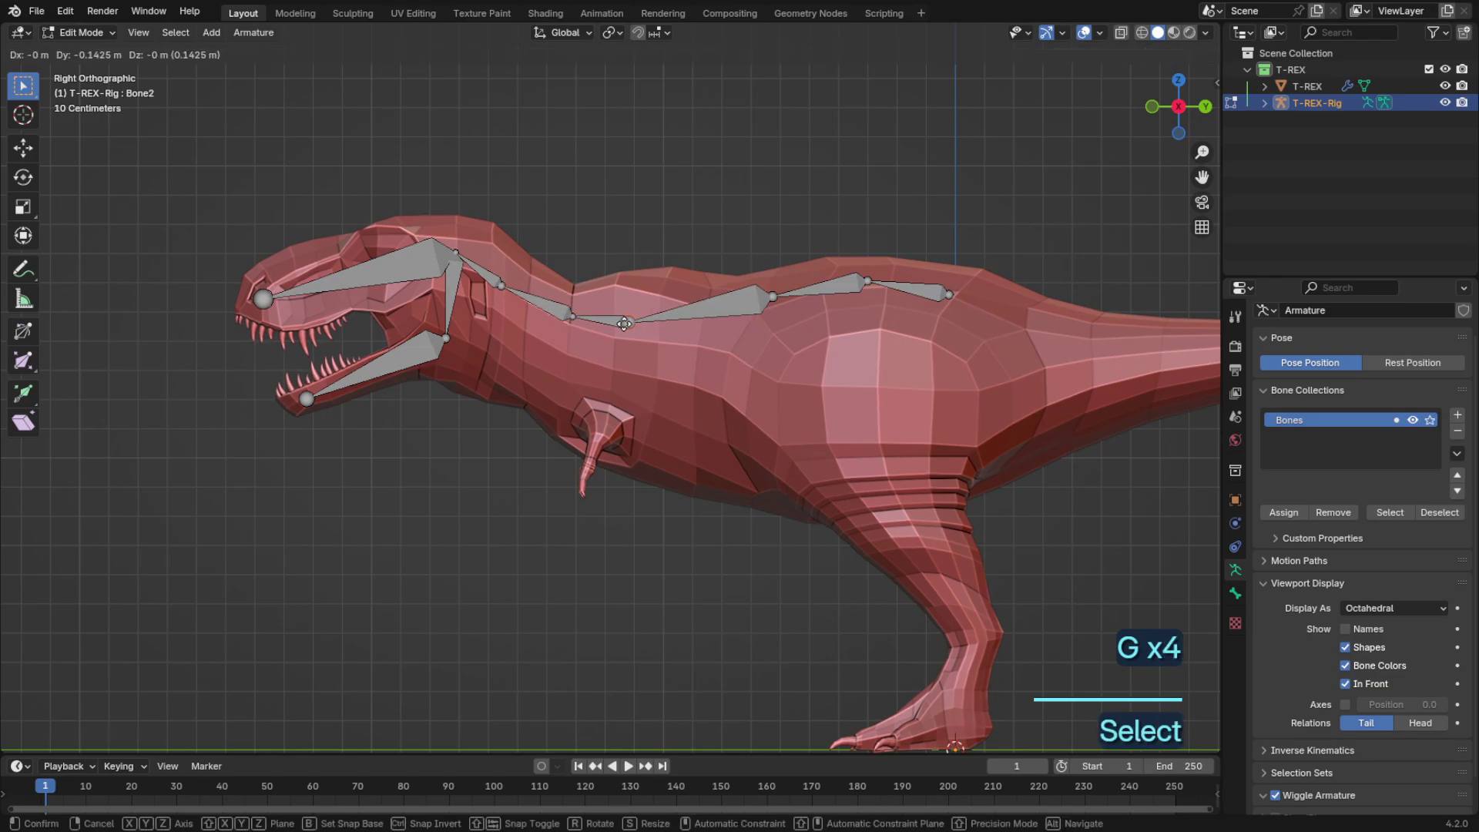
pyautogui.click(623, 324)
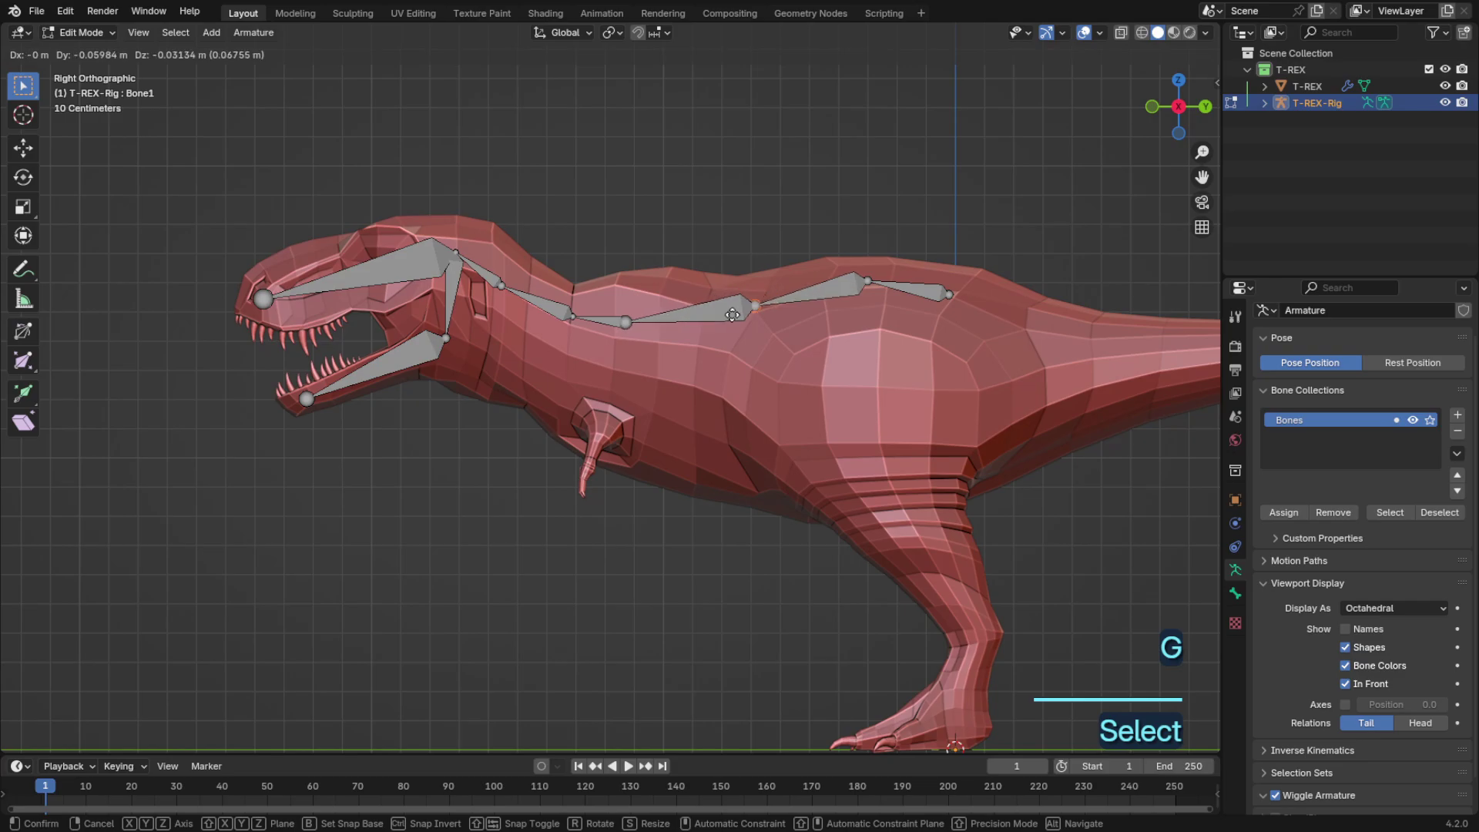
pyautogui.click(731, 315)
# Step: Subdivide the rearmost spine bone into two and reposition the joints above the hips
pyautogui.click(864, 287)
pyautogui.rightClick(864, 289)
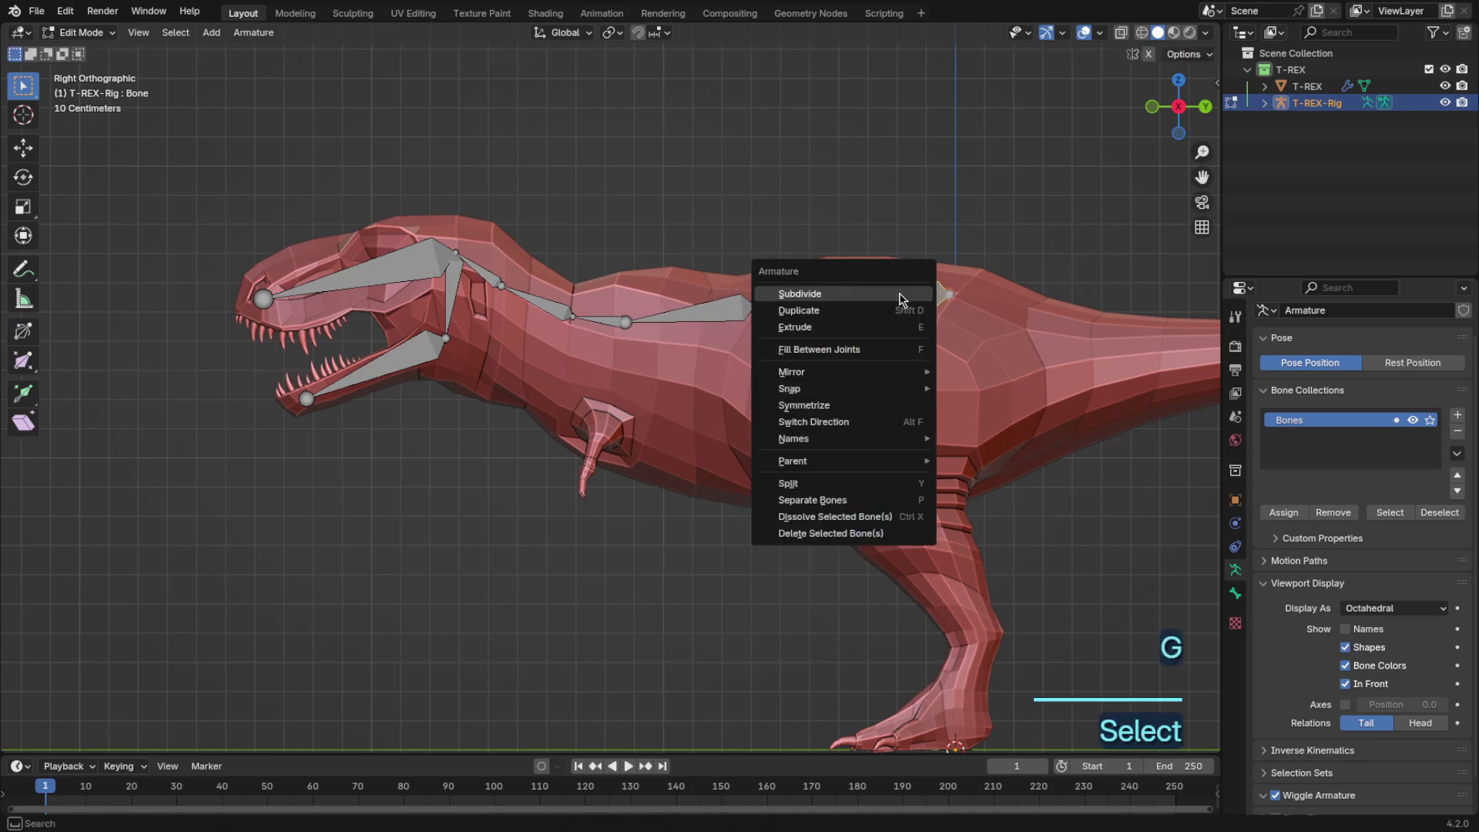
pyautogui.click(903, 297)
pyautogui.press('g')
pyautogui.click(886, 288)
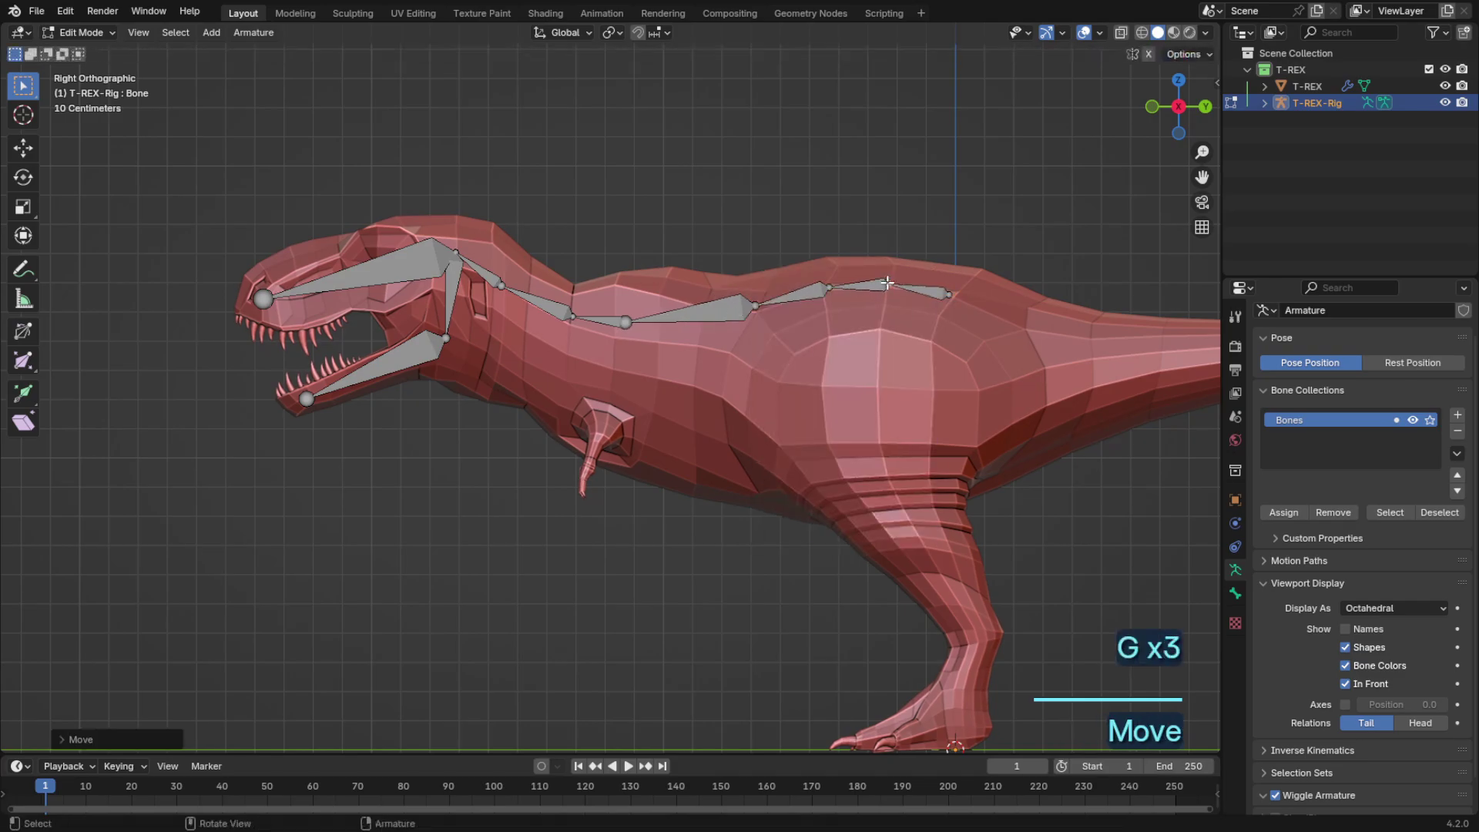
pyautogui.click(941, 299)
pyautogui.press('g')
pyautogui.click(948, 293)
# Step: Extrude three bones backward from the rear end of the spine into the thick part of the tail
pyautogui.keyDown('shift'); pyautogui.moveTo(974, 287); pyautogui.dragTo(663, 277, button='middle'); pyautogui.keyUp('shift')
pyautogui.scroll(1, 667, 277)
pyautogui.press('e')
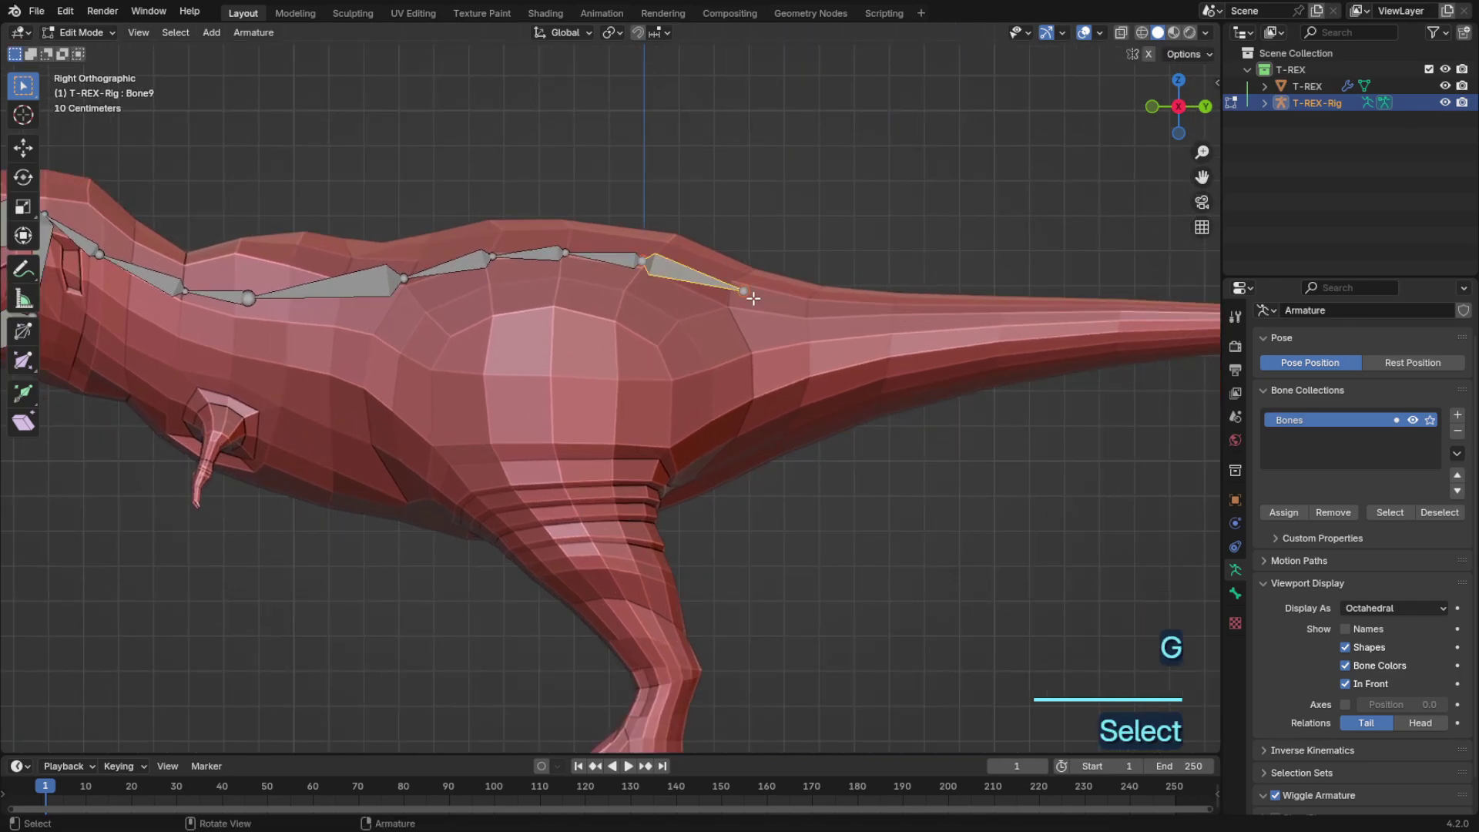
pyautogui.click(741, 315)
pyautogui.press('e')
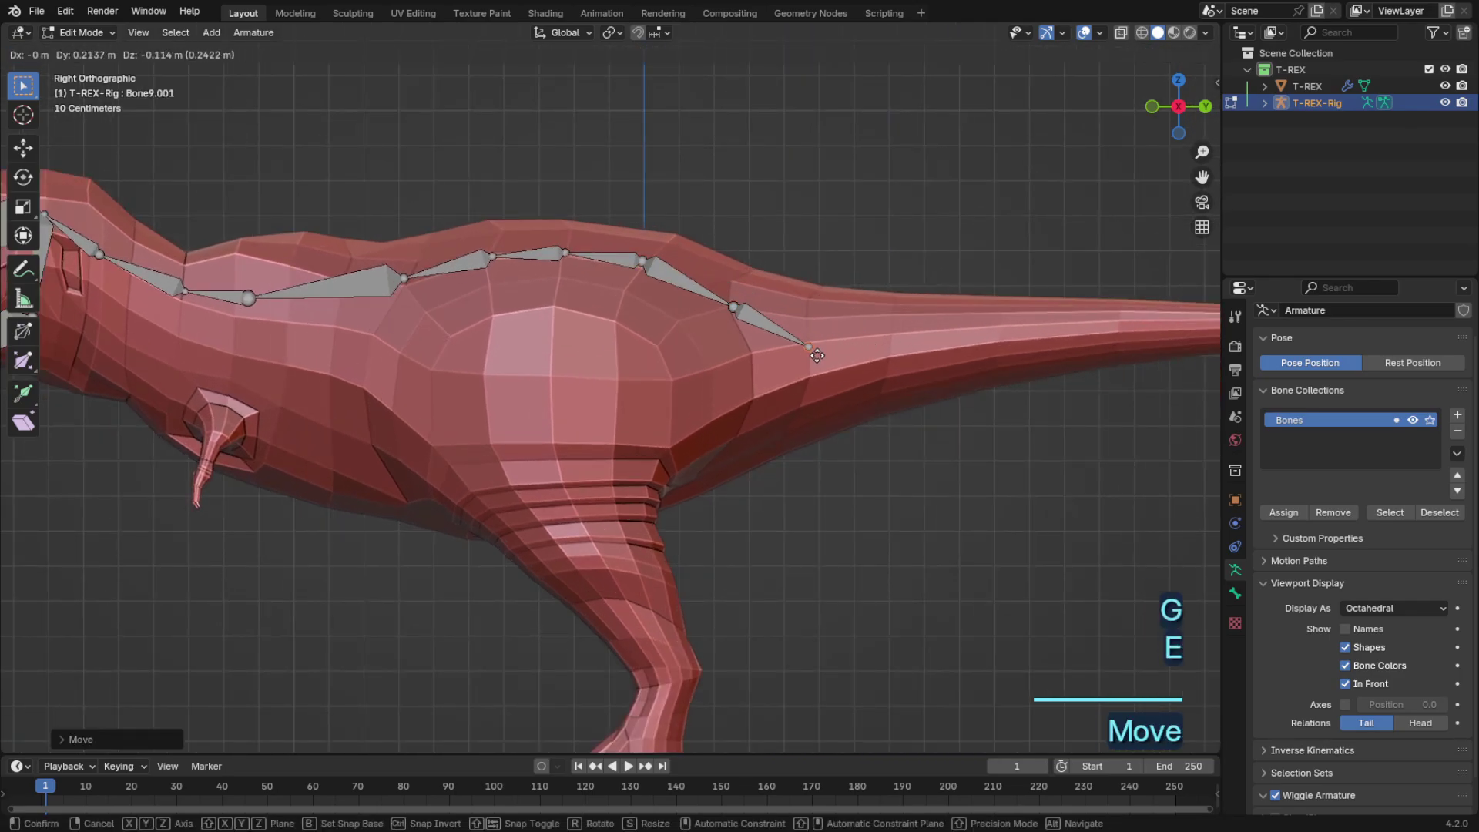
pyautogui.click(814, 352)
pyautogui.press('e')
pyautogui.click(814, 355)
pyautogui.press('g')
pyautogui.click(810, 347)
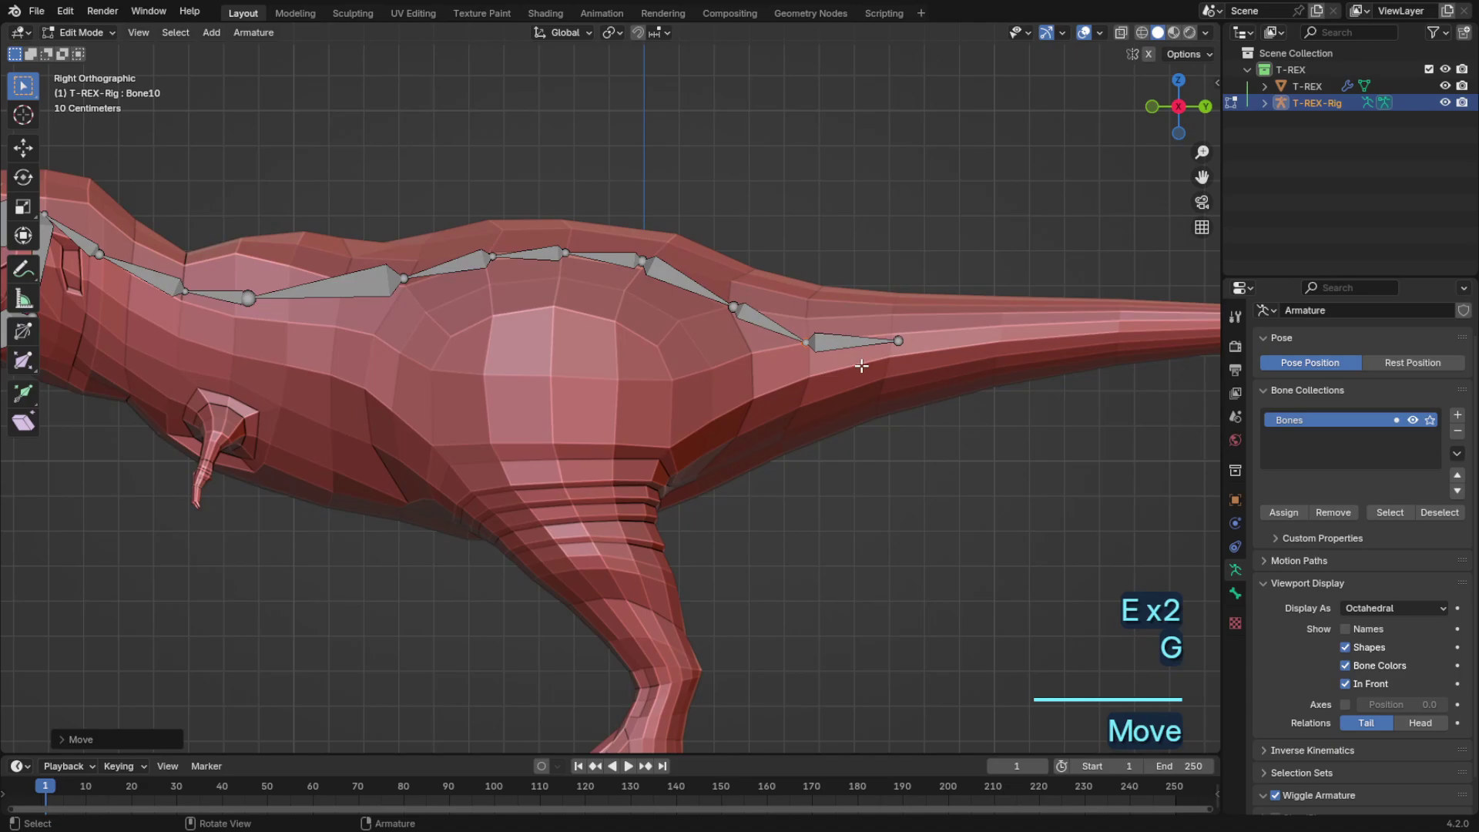
# Step: Extrude five more bones along the middle of the tail toward its tip
pyautogui.moveTo(878, 360); pyautogui.dragTo(910, 331)
pyautogui.press('e')
pyautogui.click(1010, 331)
pyautogui.press('e')
pyautogui.click(1138, 324)
pyautogui.keyDown('shift'); pyautogui.moveTo(1141, 324); pyautogui.dragTo(677, 319, button='middle'); pyautogui.keyUp('shift')
pyautogui.press('e')
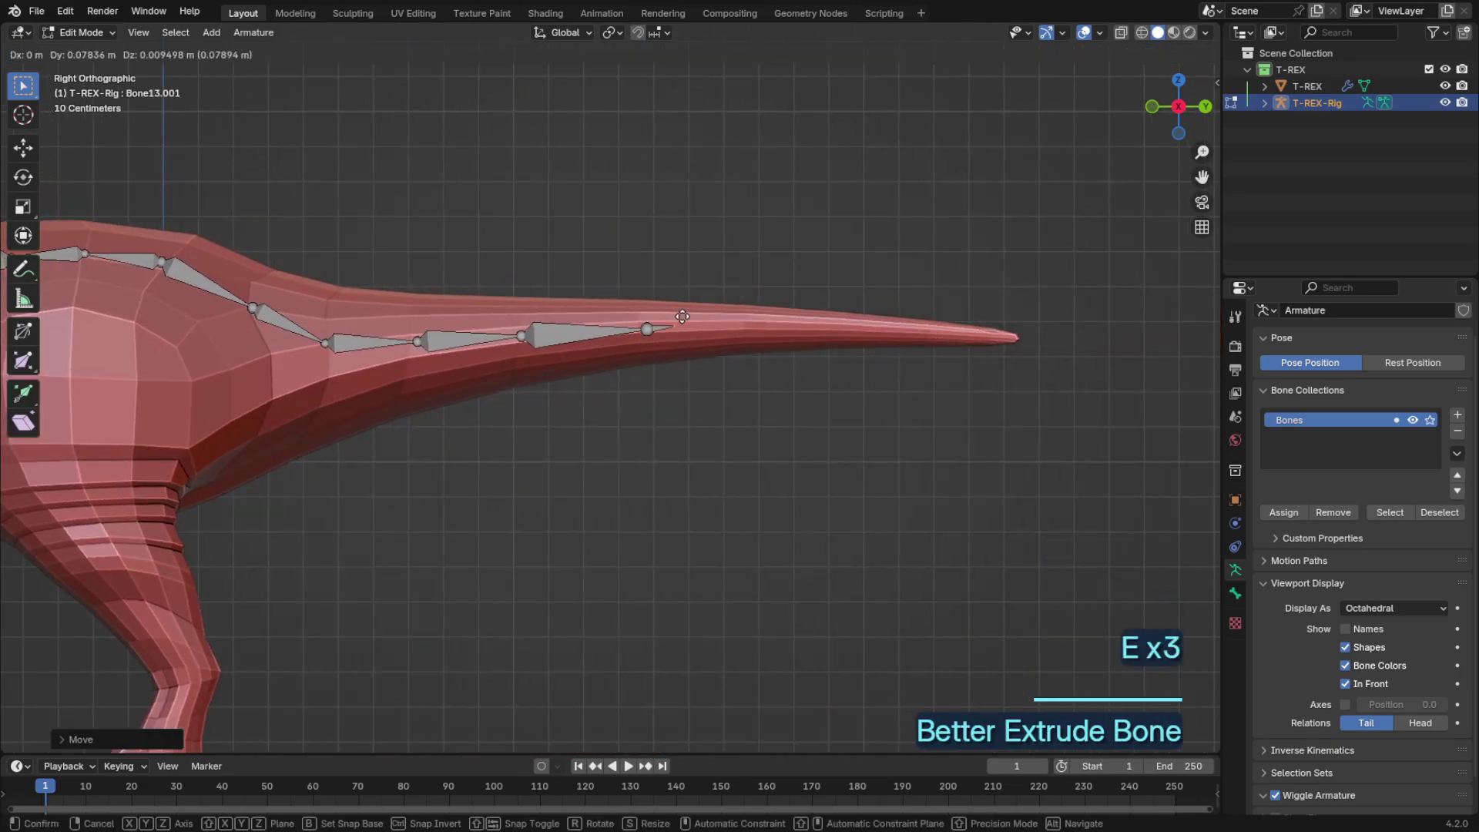
pyautogui.click(764, 322)
pyautogui.press('e')
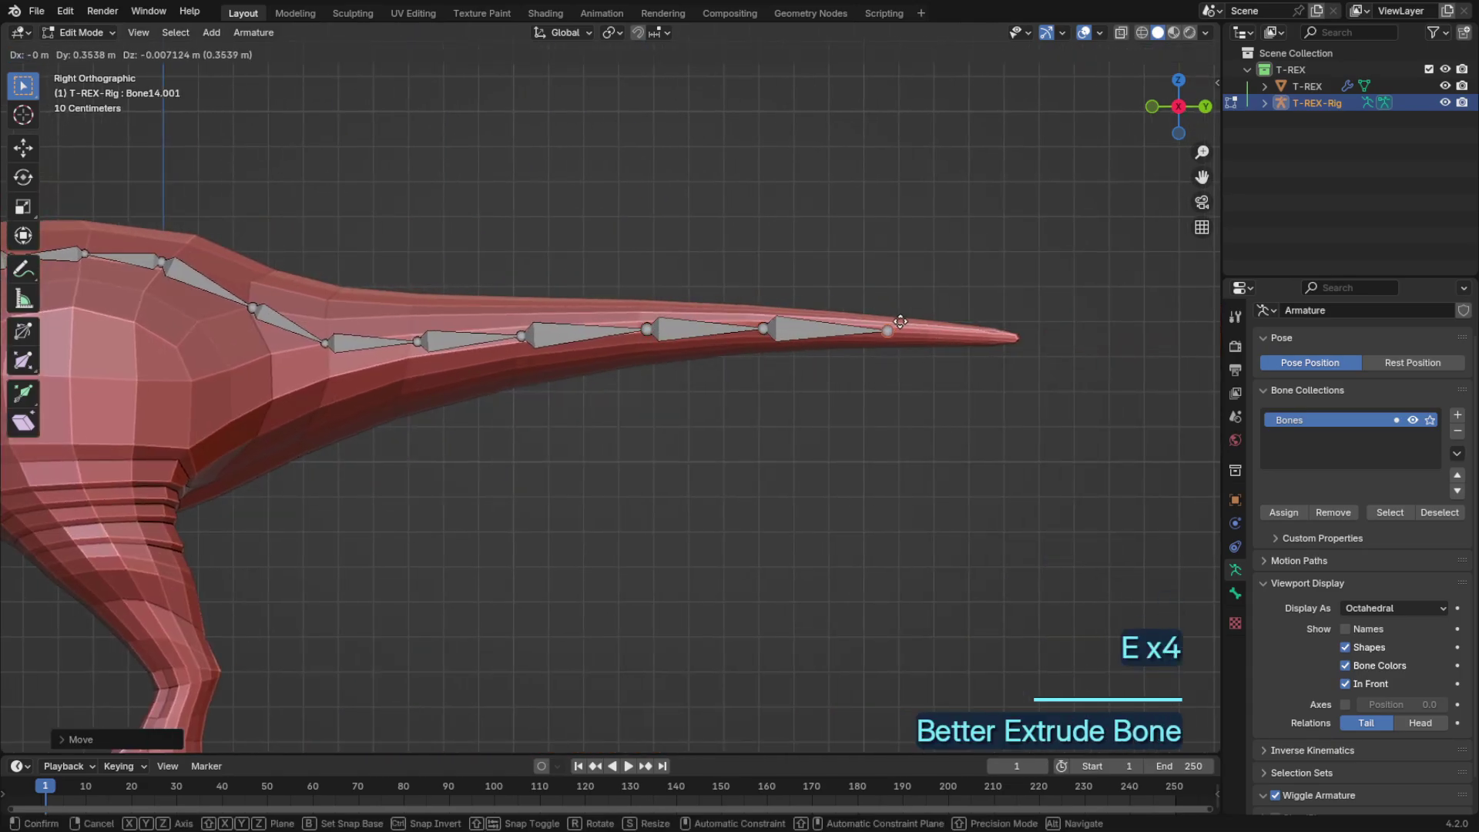
# Step: Delete the last bone at the tip of the tail
pyautogui.keyDown('shift'); pyautogui.moveTo(493, 291); pyautogui.dragTo(644, 301, button='middle'); pyautogui.keyUp('shift')
pyautogui.press('x')
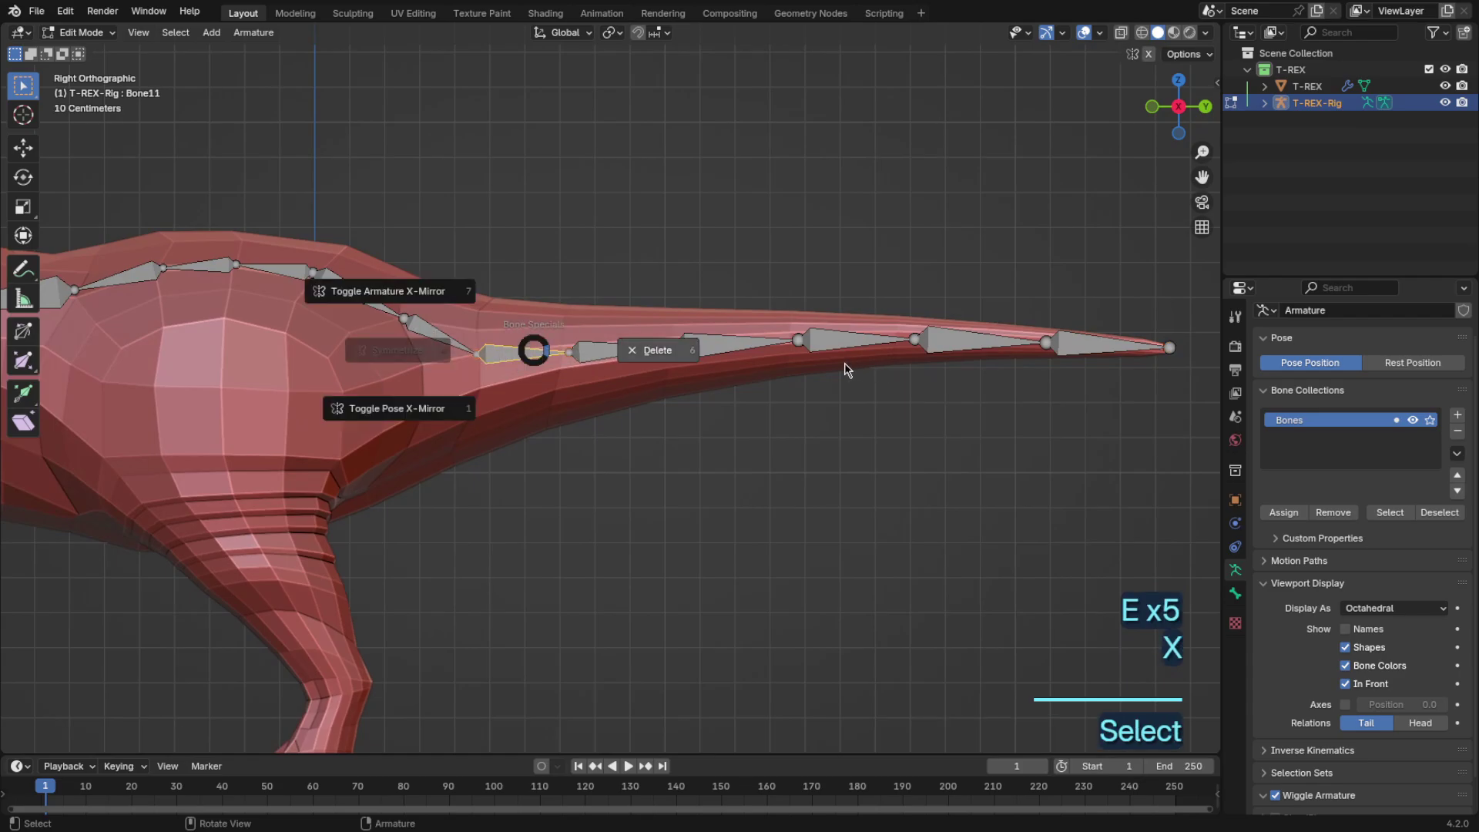
pyautogui.click(529, 348)
pyautogui.click(1082, 350)
pyautogui.press('x')
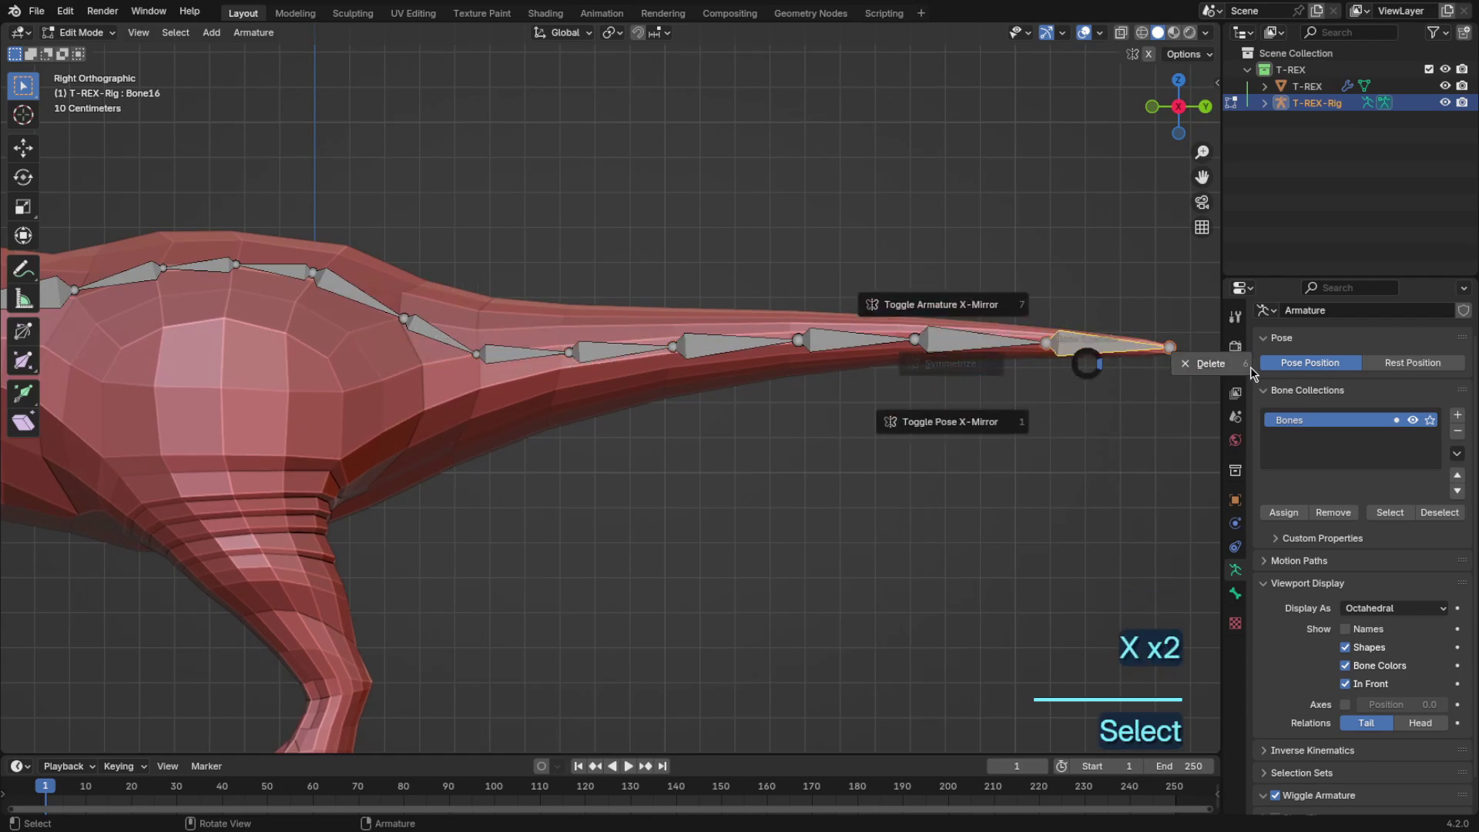
pyautogui.click(1252, 371)
# Step: Spread the remaining tail joints backward so the bones are evenly spaced and reach the tail's tip
pyautogui.click(978, 344)
pyautogui.press('g')
pyautogui.click(1088, 349)
pyautogui.click(808, 340)
pyautogui.press('g')
pyautogui.click(901, 339)
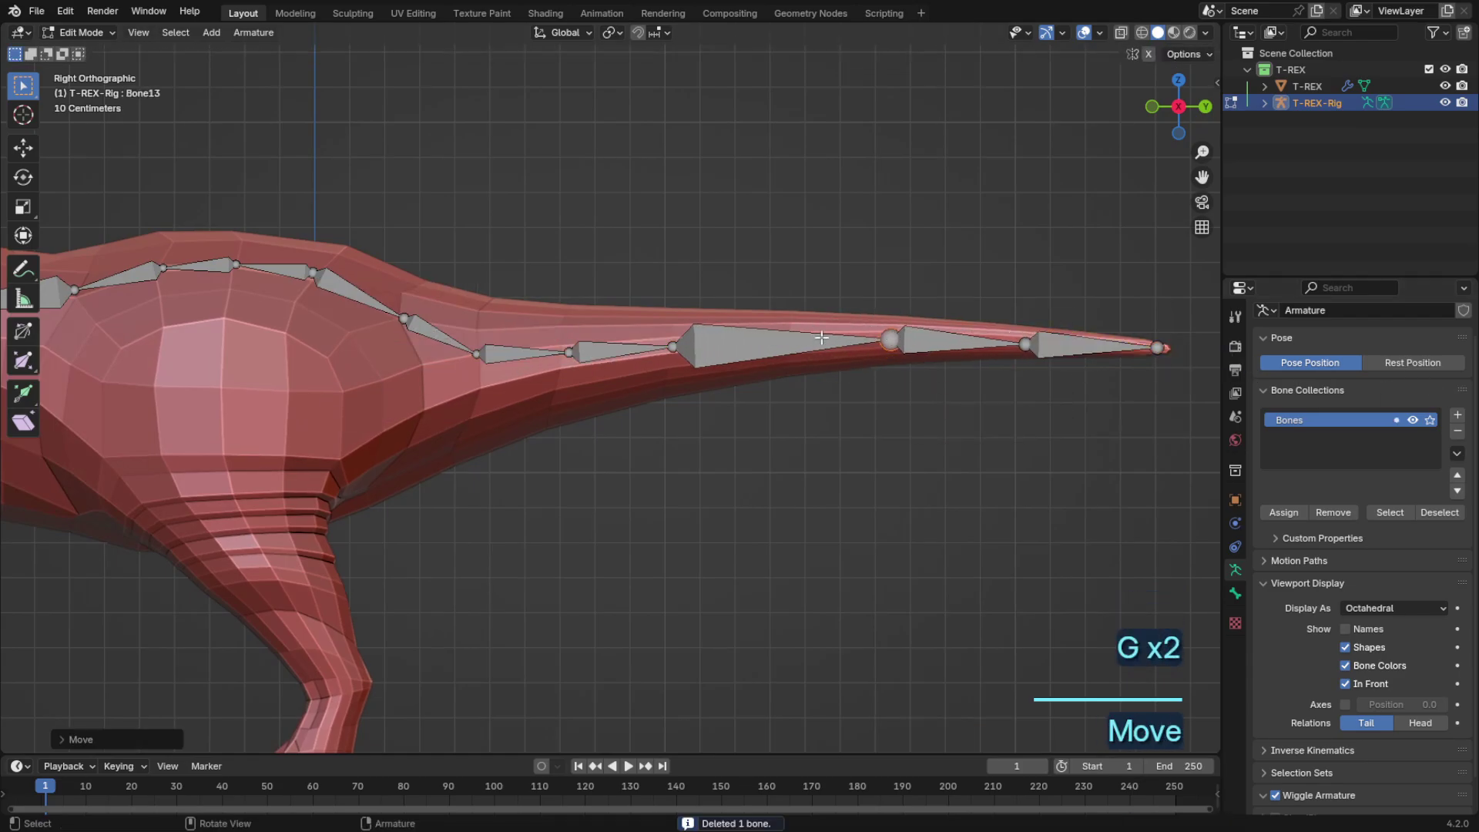
pyautogui.click(667, 352)
pyautogui.press('g')
pyautogui.click(720, 343)
pyautogui.click(594, 355)
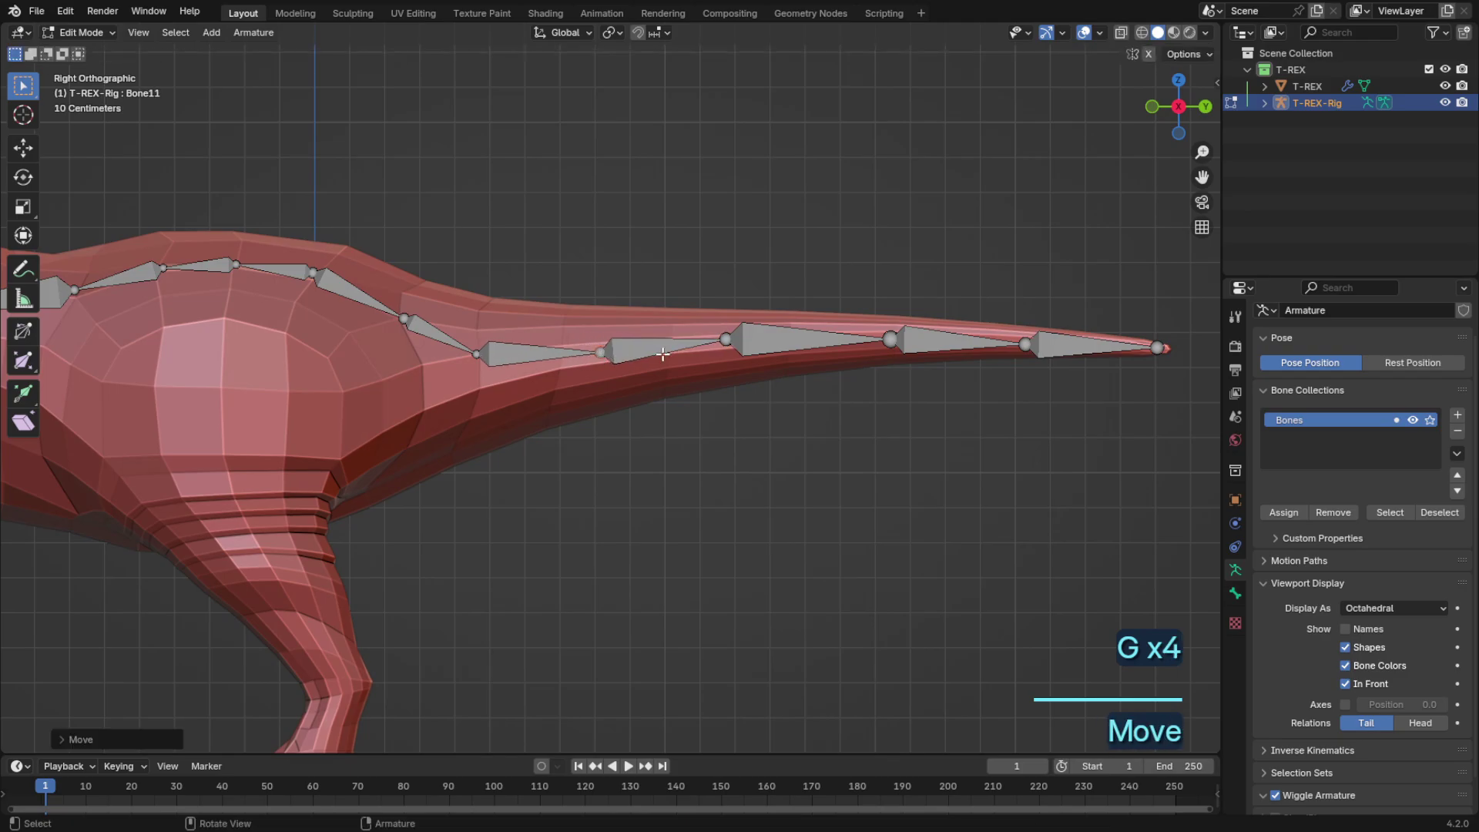
pyautogui.press('g')
pyautogui.click(727, 343)
# Step: Lower the joint between the first two tail bones to smooth the chain at the tail's base
pyautogui.keyDown('shift'); pyautogui.moveTo(394, 322); pyautogui.dragTo(757, 343, button='middle'); pyautogui.keyUp('shift')
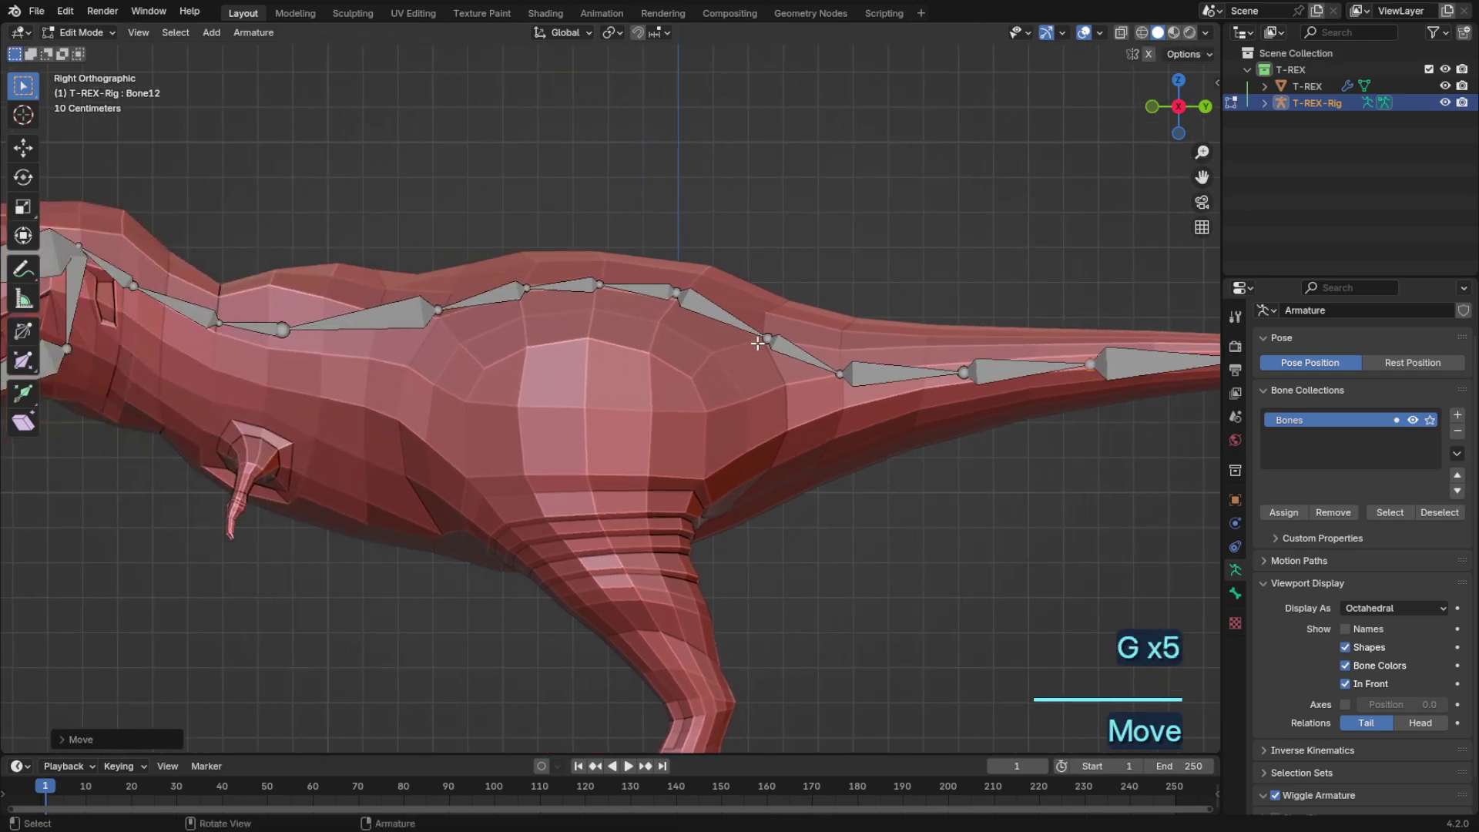
pyautogui.press('g')
pyautogui.press('g')
pyautogui.click(762, 369)
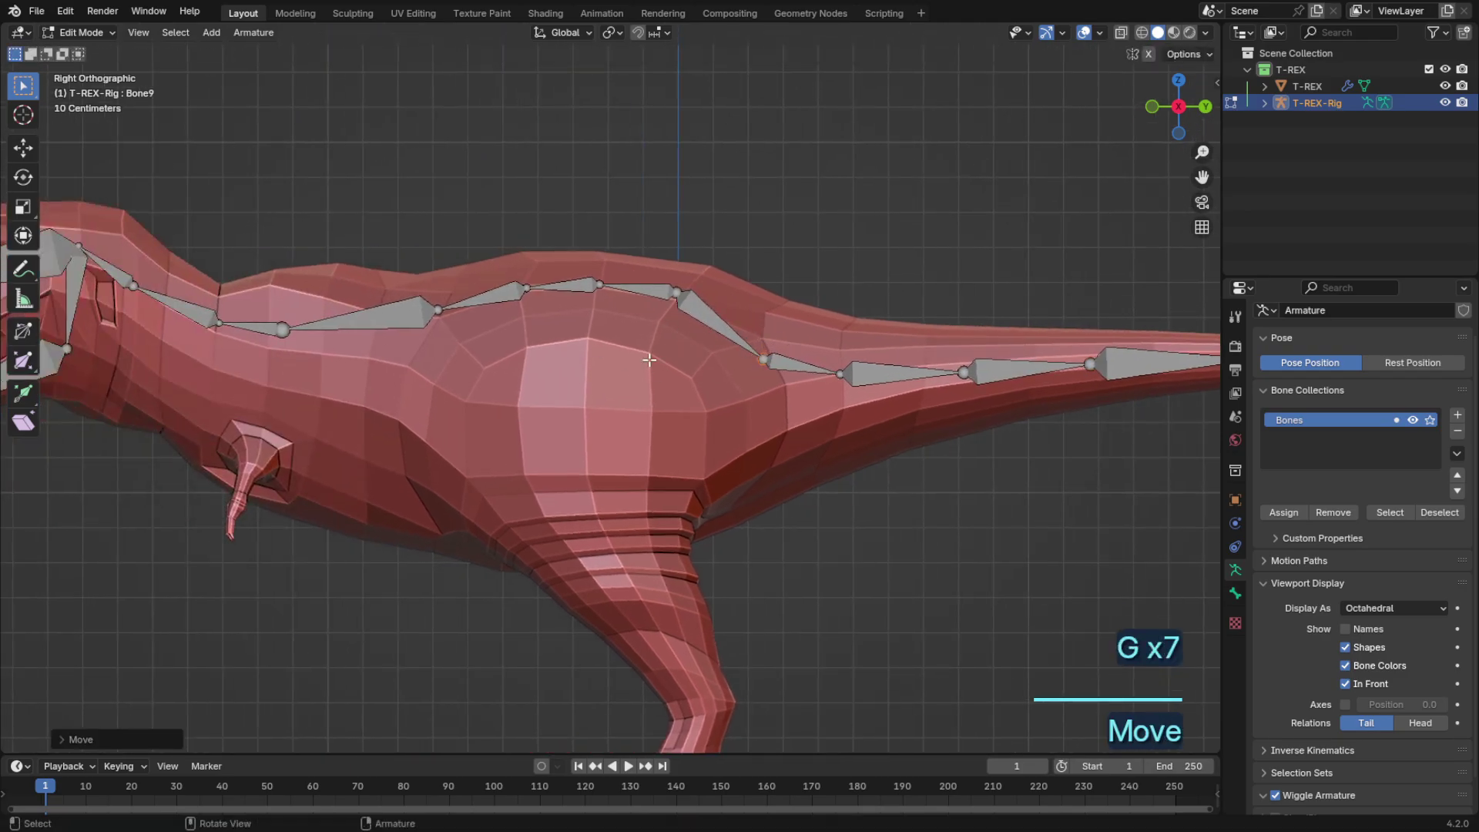
# Step: Extrude a bone sideways from the middle hip joint and lower its tip into the T-Rex's left hip
pyautogui.keyDown('shift'); pyautogui.moveTo(649, 359); pyautogui.dragTo(661, 305, button='middle'); pyautogui.keyUp('shift')
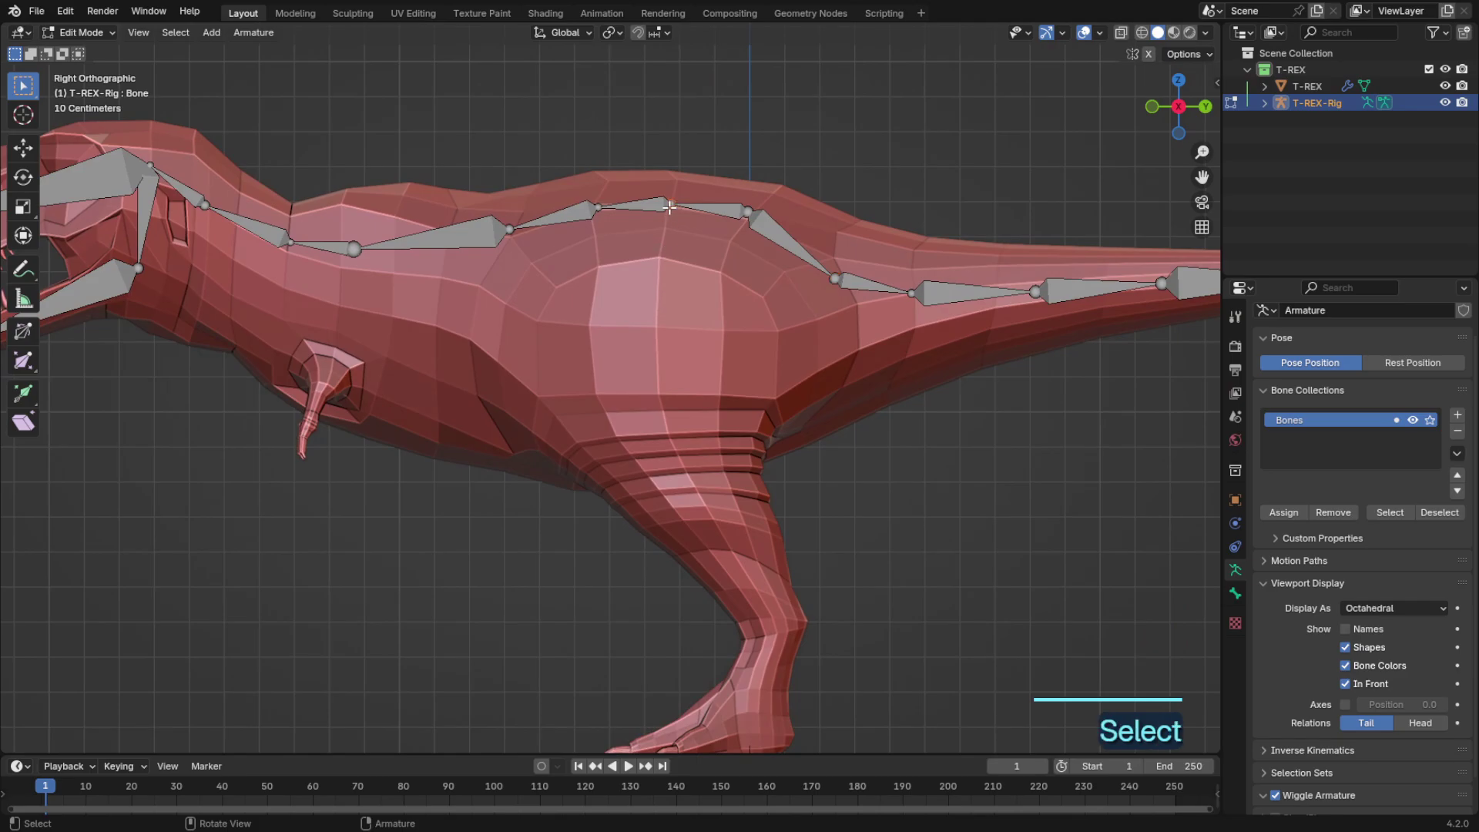
pyautogui.moveTo(669, 207); pyautogui.dragTo(666, 265, button='middle')
pyautogui.click(1176, 91)
pyautogui.press('e')
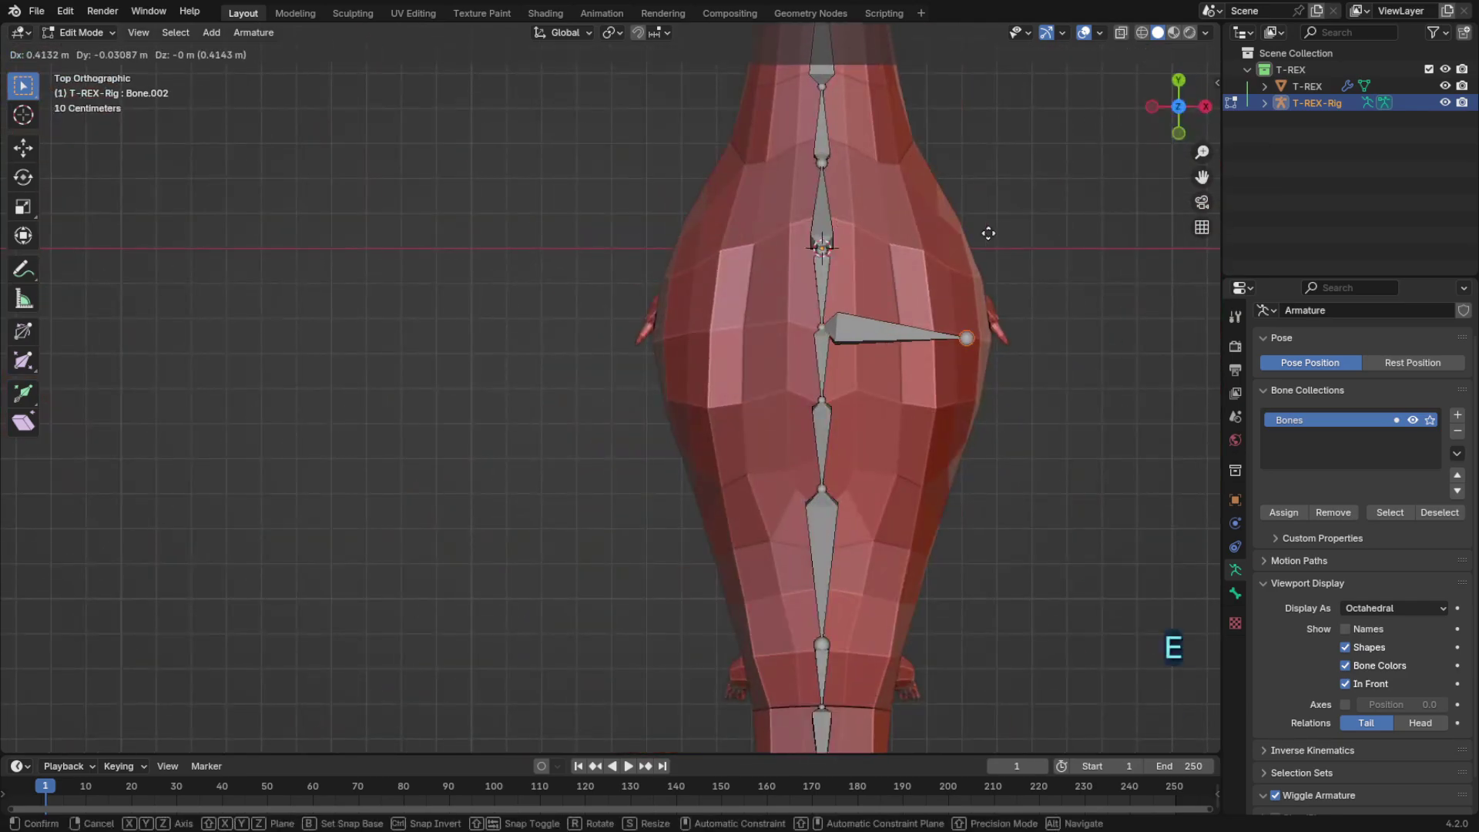
pyautogui.click(1028, 244)
pyautogui.click(1178, 133)
pyautogui.press('g')
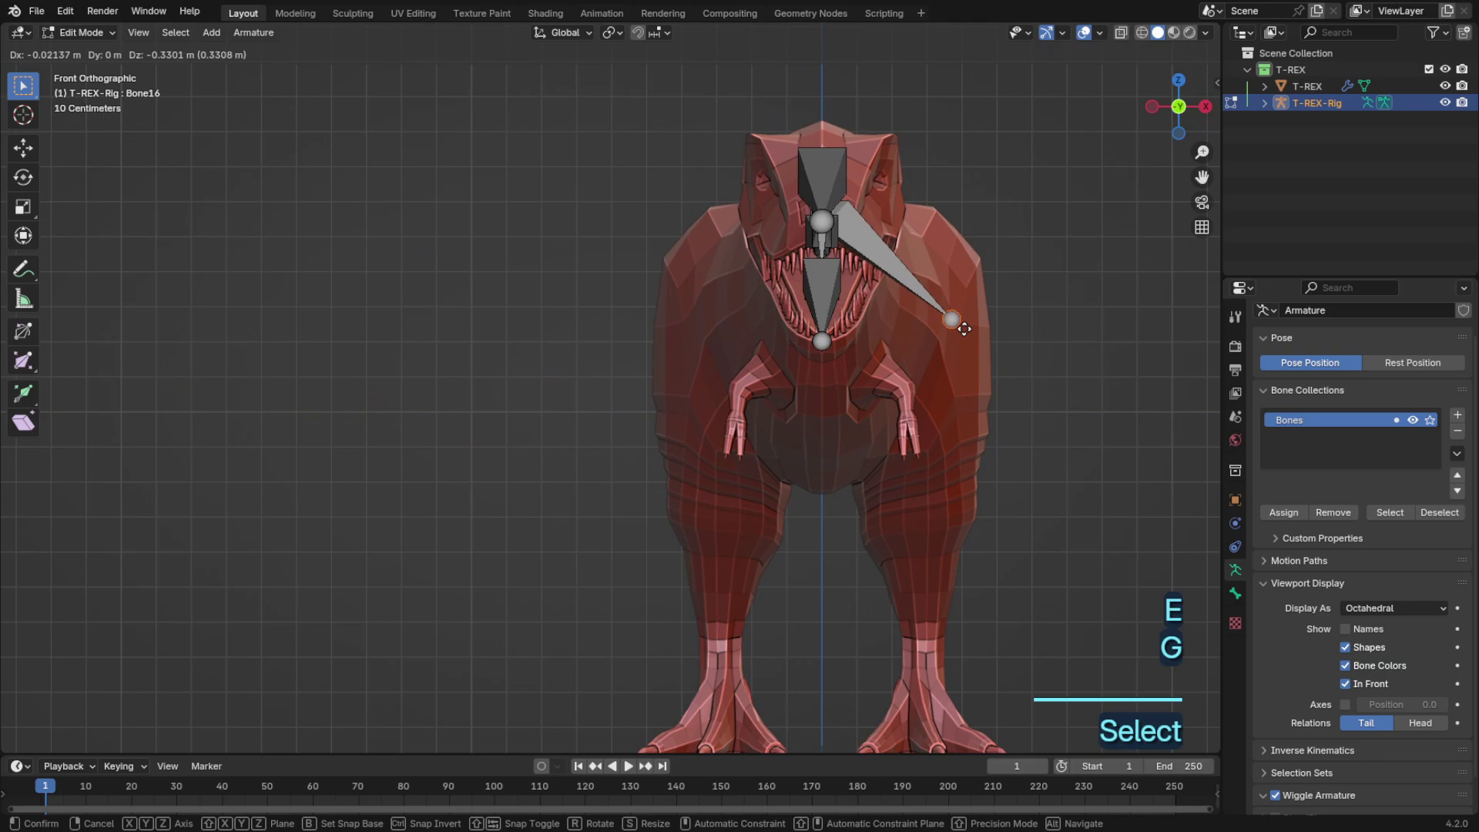
pyautogui.click(966, 332)
pyautogui.click(1206, 106)
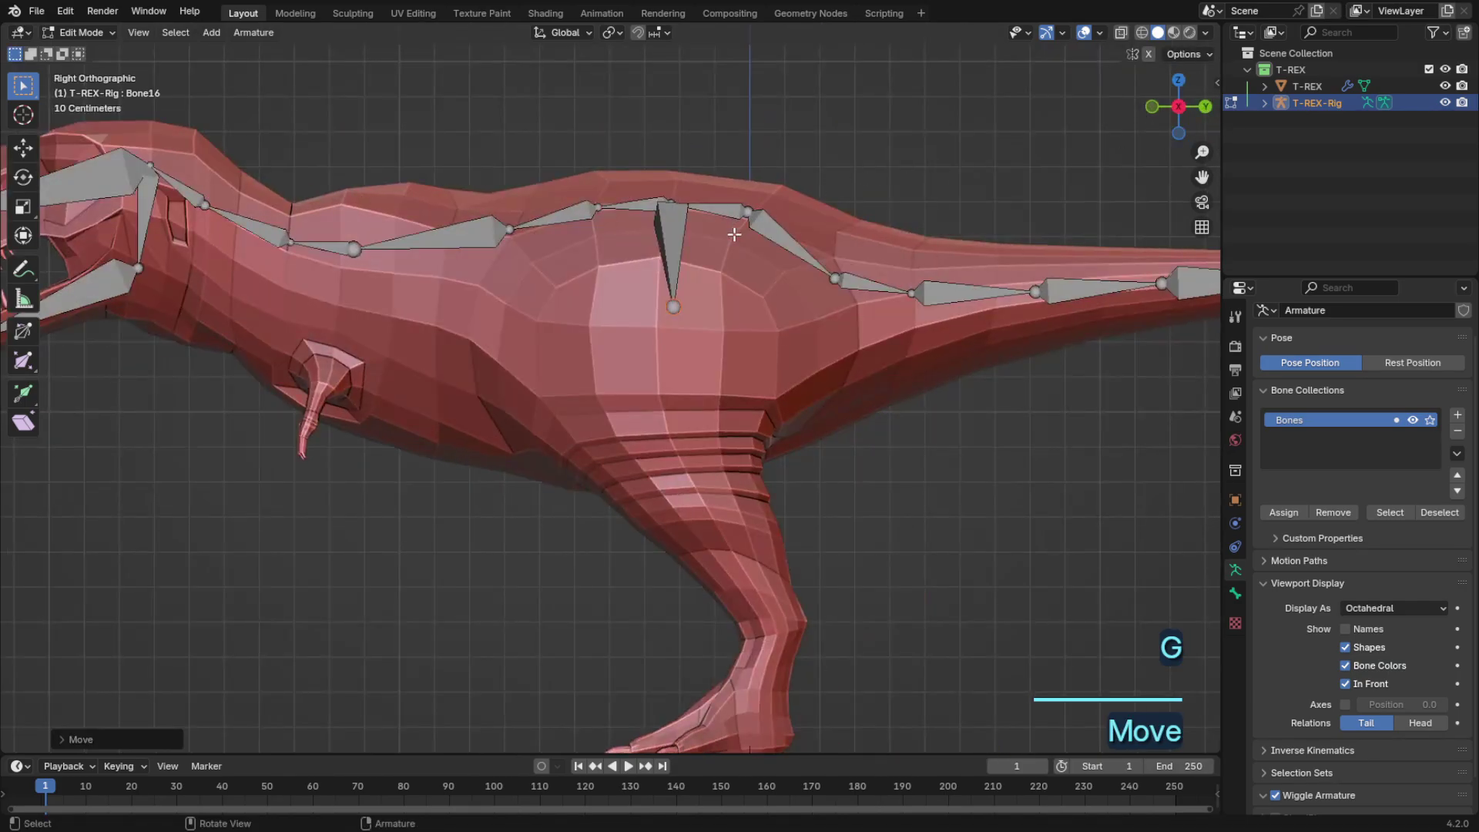
# Step: Nudge the left hip bone's tip slightly backward and extrude a bone from it down into the thigh
pyautogui.press('g')
pyautogui.press('e')
pyautogui.click(714, 378)
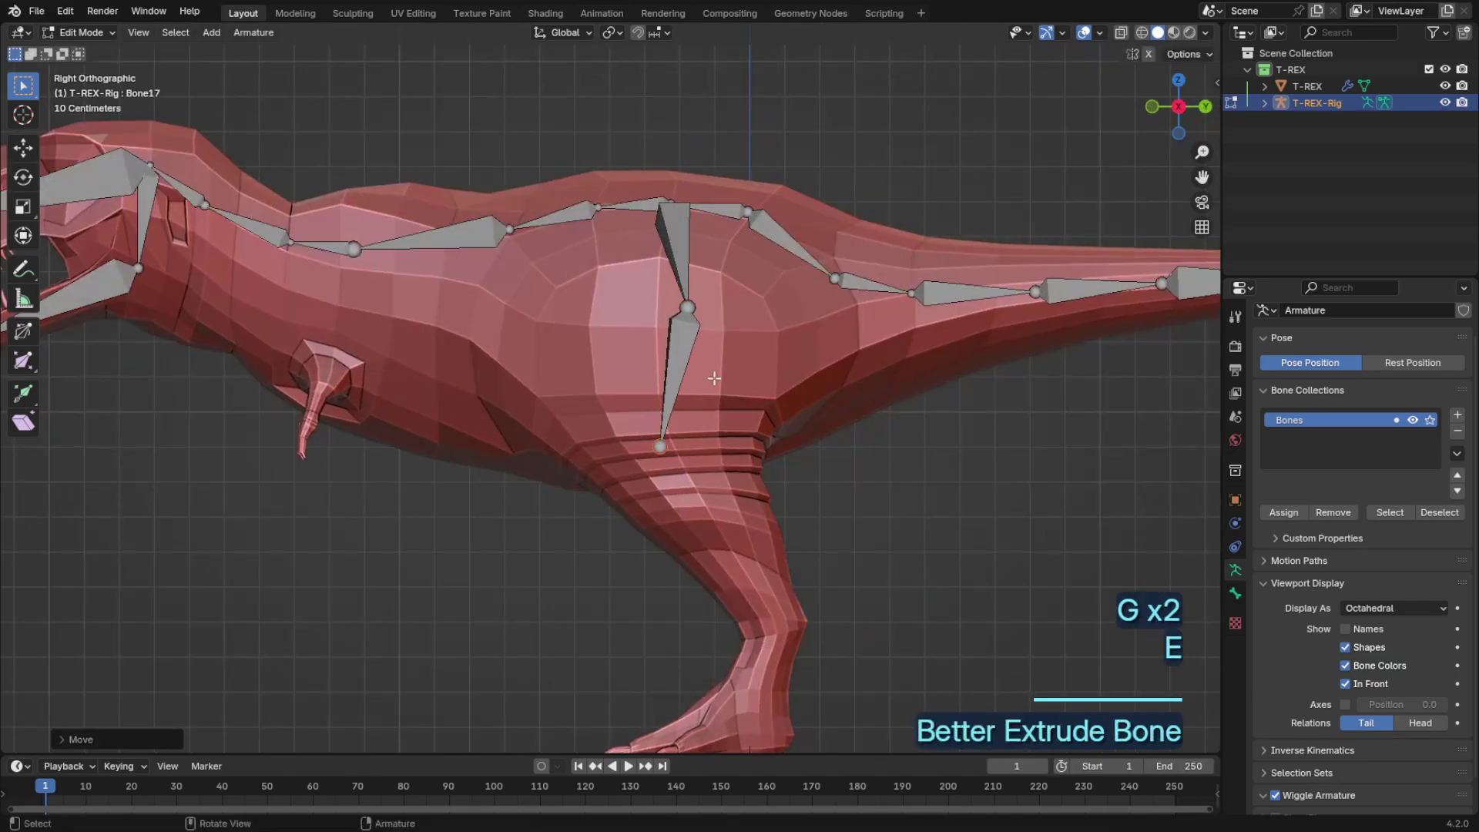
# Step: Select an edge loop around the T-Rex's left thigh and snap the 3D cursor to its centre
pyautogui.press('Tab')
pyautogui.moveTo(714, 378); pyautogui.dragTo(776, 331, button='middle')
pyautogui.click(775, 331)
pyautogui.press('Tab')
pyautogui.press('2')
pyautogui.keyDown('alt'); pyautogui.click(745, 227); pyautogui.keyUp('alt')
pyautogui.moveTo(746, 228); pyautogui.dragTo(847, 216, button='middle')
pyautogui.hotkey('shift', 's')
pyautogui.press('Tab')
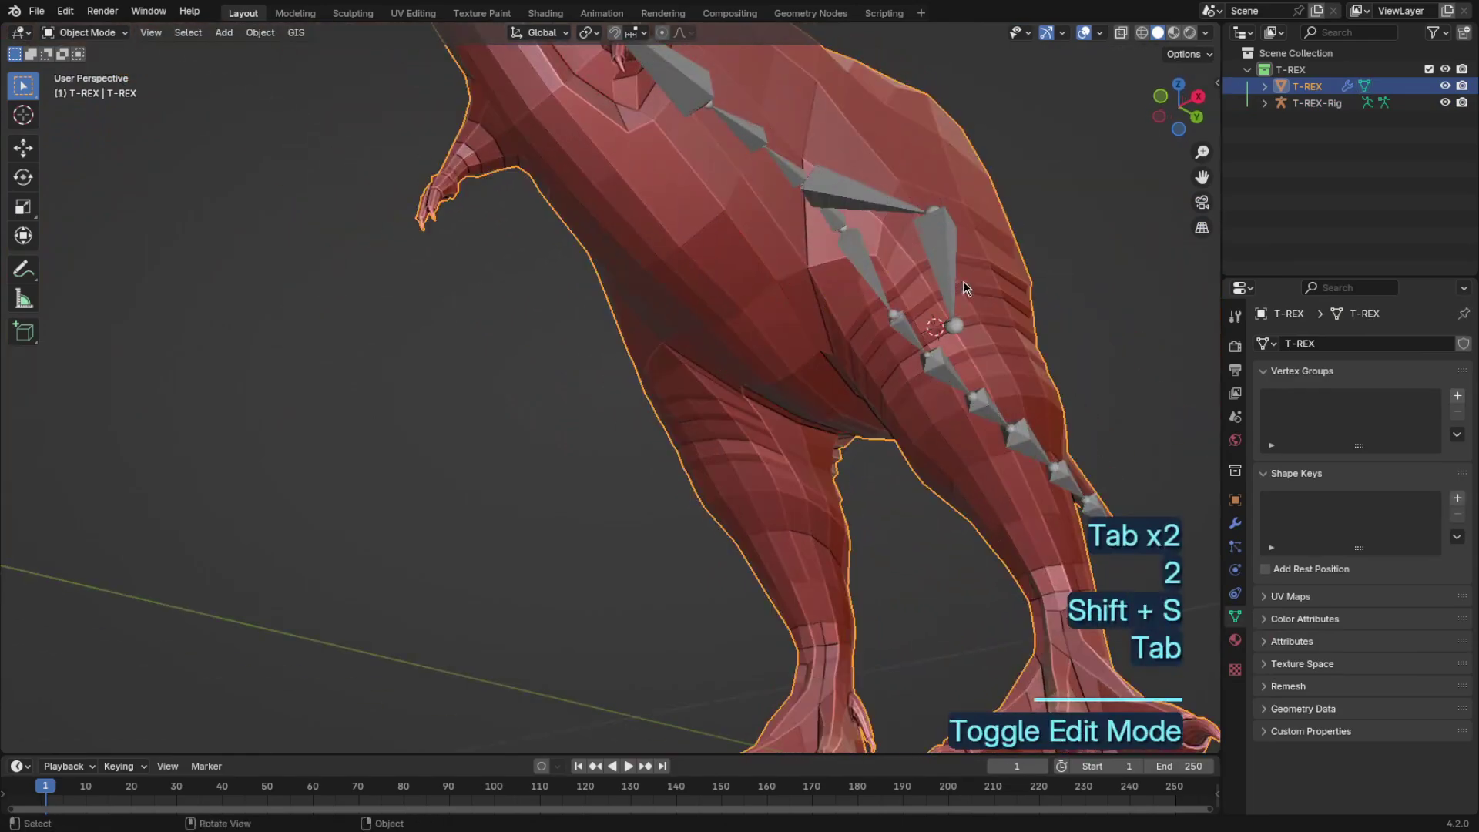
# Step: Snap the lower tip of the thigh bone to the 3D cursor in the rig
pyautogui.click(963, 290)
pyautogui.press('Tab')
pyautogui.click(955, 323)
pyautogui.hotkey('shift', 's')
pyautogui.moveTo(955, 269); pyautogui.dragTo(969, 338, button='middle')
# Step: Snap the 3D cursor to the centre of the edge loop at the left leg's lower bend, above the foot
pyautogui.press('Tab')
pyautogui.click(998, 329)
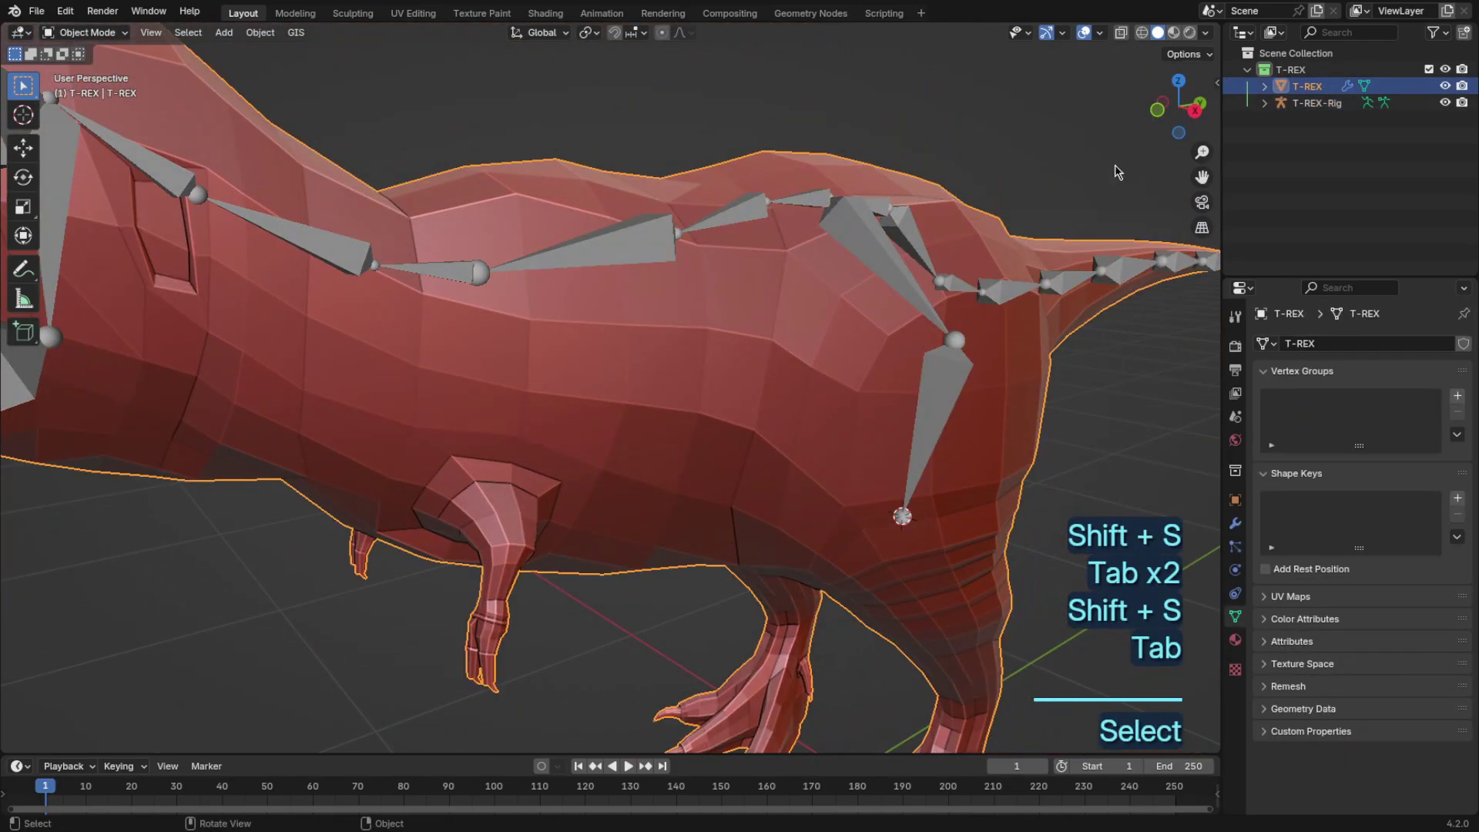
pyautogui.click(1193, 110)
pyautogui.press('Tab')
pyautogui.keyDown('shift'); pyautogui.moveTo(782, 522); pyautogui.dragTo(622, 496, button='middle'); pyautogui.keyUp('shift')
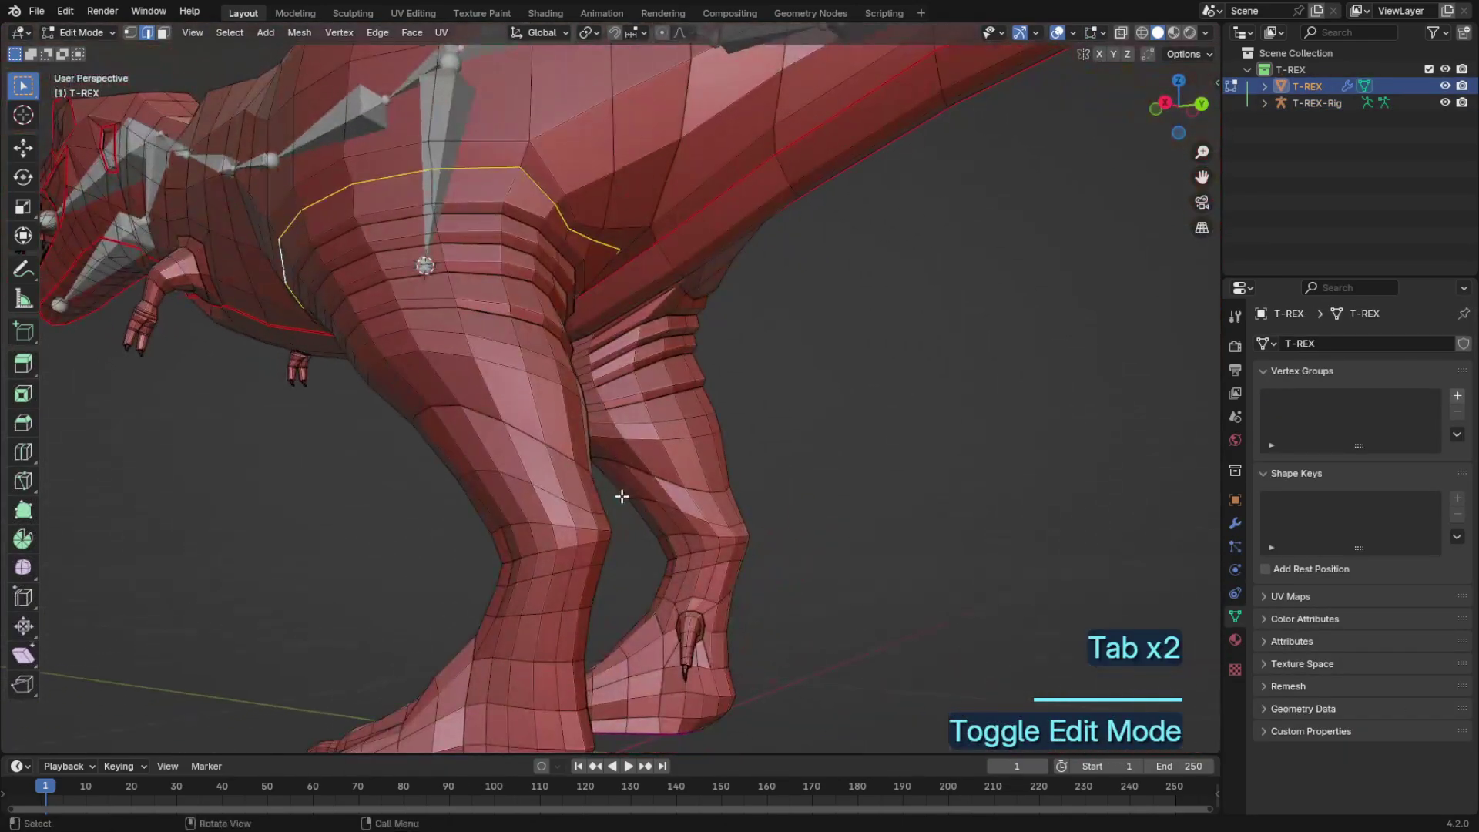
pyautogui.hotkey('shift', 's')
# Step: Extrude a bone from the thigh bone's tip and snap its end to the cursor at the leg's lower bend
pyautogui.press('Tab')
pyautogui.click(426, 265)
pyautogui.press('Tab')
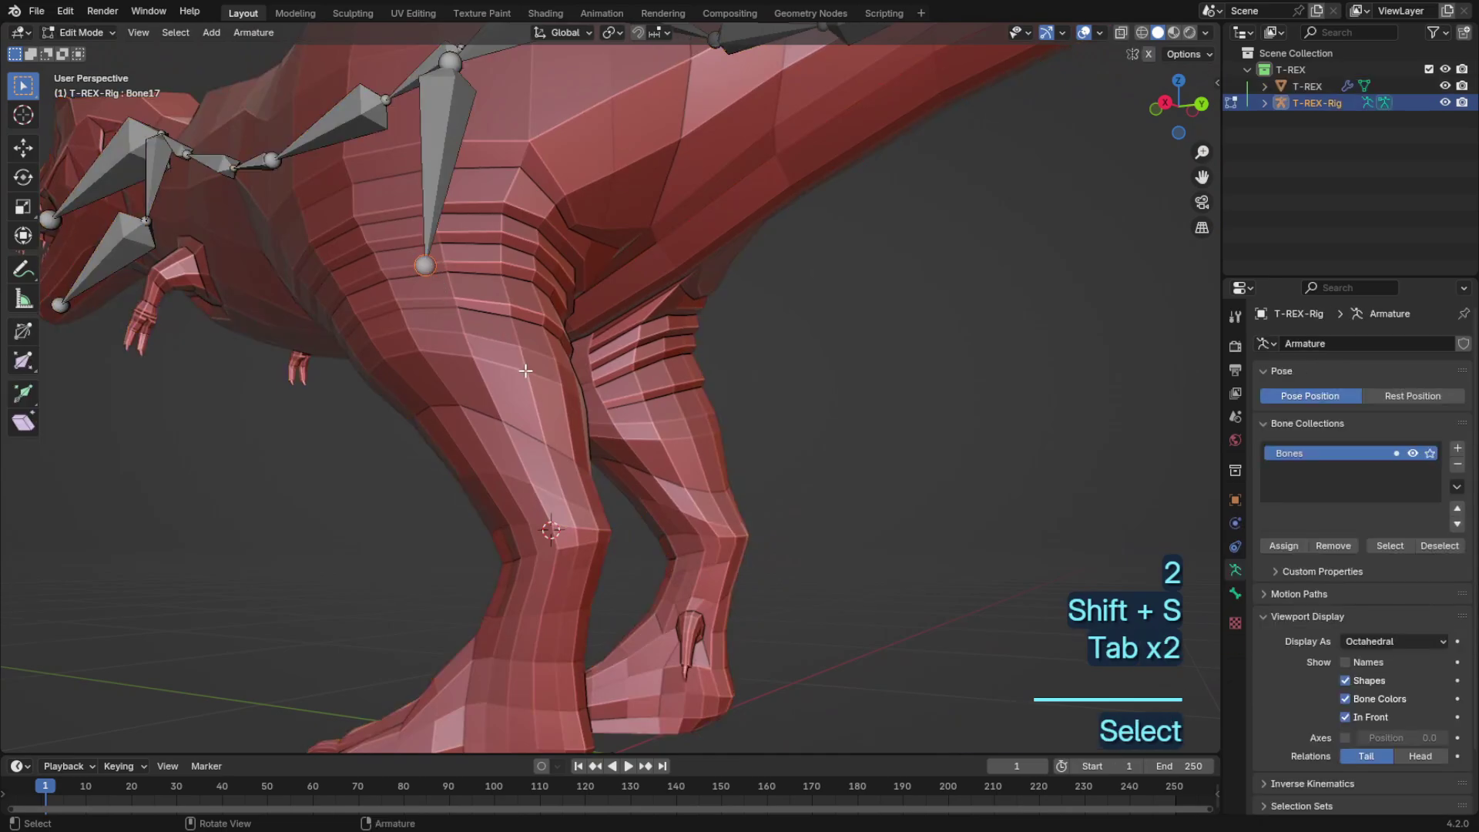
pyautogui.press('e')
pyautogui.rightClick(516, 349)
pyautogui.hotkey('shift', 's')
pyautogui.click(534, 252)
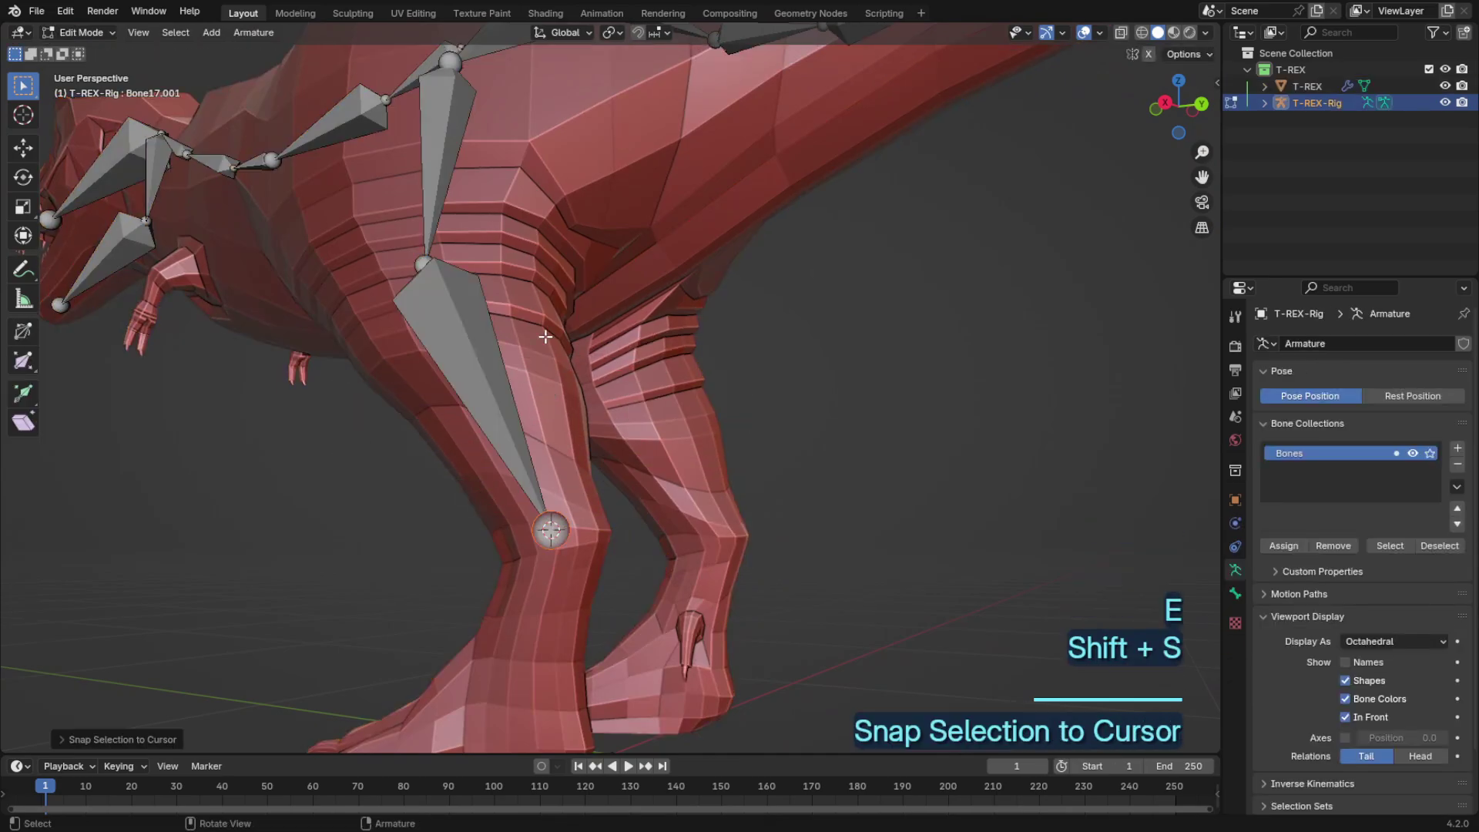
# Step: Select vertices around the left ankle on the mesh and snap the 3D cursor to their centre
pyautogui.keyDown('shift'); pyautogui.moveTo(544, 599); pyautogui.dragTo(633, 408, button='middle'); pyautogui.keyUp('shift')
pyautogui.press('Tab')
pyautogui.press('Tab')
pyautogui.press('Tab')
pyautogui.click(587, 392)
pyautogui.press('Tab')
pyautogui.scroll(3, 636, 410)
pyautogui.press('1')
pyautogui.click(802, 548)
pyautogui.keyDown('ctrl'); pyautogui.click(937, 553); pyautogui.keyUp('ctrl')
pyautogui.moveTo(944, 560); pyautogui.dragTo(757, 578, button='middle')
pyautogui.keyDown('ctrl'); pyautogui.click(197, 574); pyautogui.keyUp('ctrl')
pyautogui.moveTo(198, 574); pyautogui.dragTo(346, 543, button='middle')
pyautogui.hotkey('shift', 's')
# Step: Extrude a bone from the lower leg joint and snap its tip to the cursor at the ankle
pyautogui.press('Tab')
pyautogui.press('Tab')
pyautogui.press('Tab')
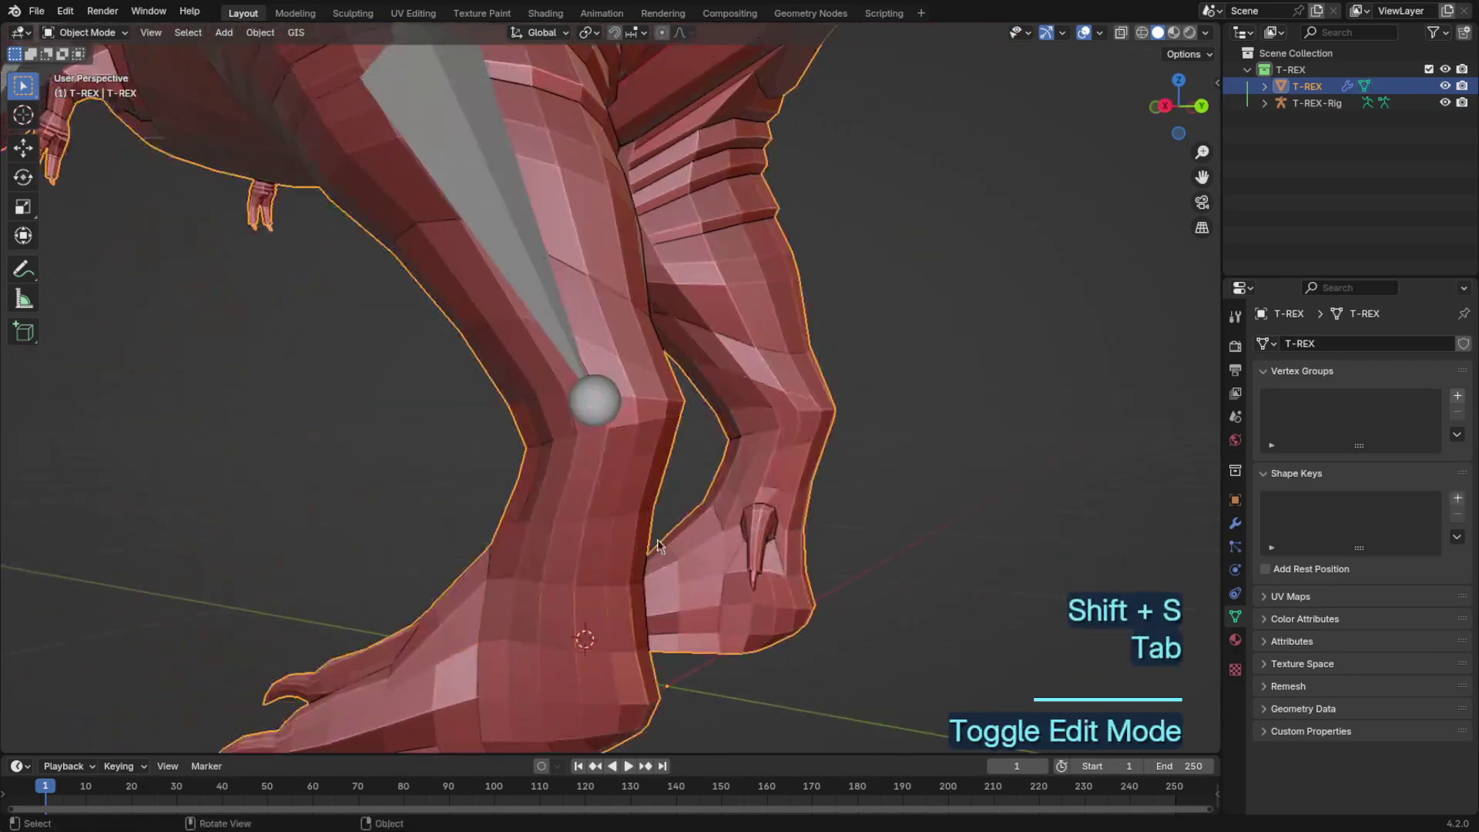
pyautogui.click(595, 409)
pyautogui.press('Tab')
pyautogui.press('e')
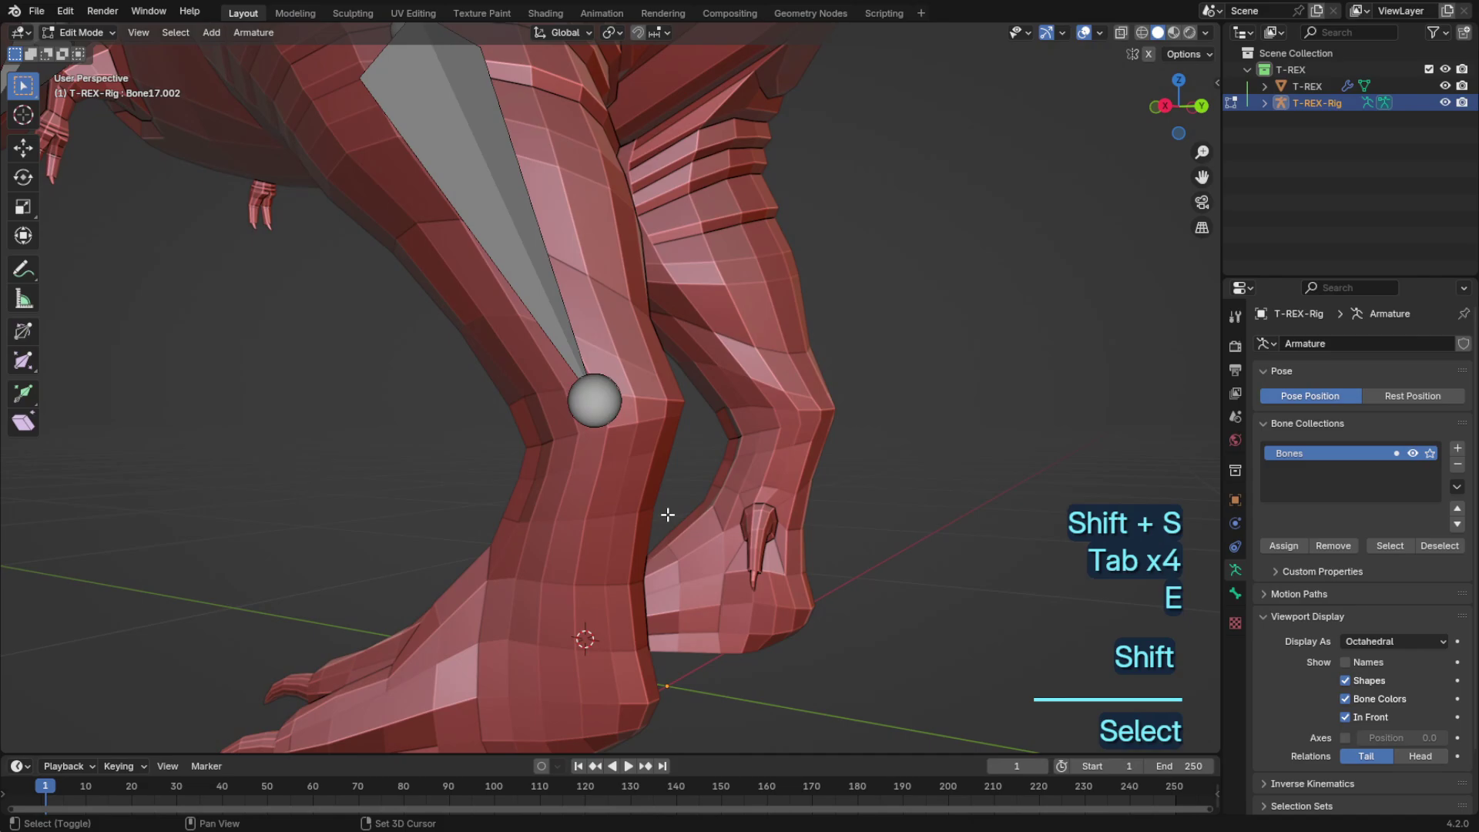
pyautogui.hotkey('shift', 's')
# Step: Adjust the ankle joint from the right side view and extrude a short bone forward from it into the foot
pyautogui.click(1169, 112)
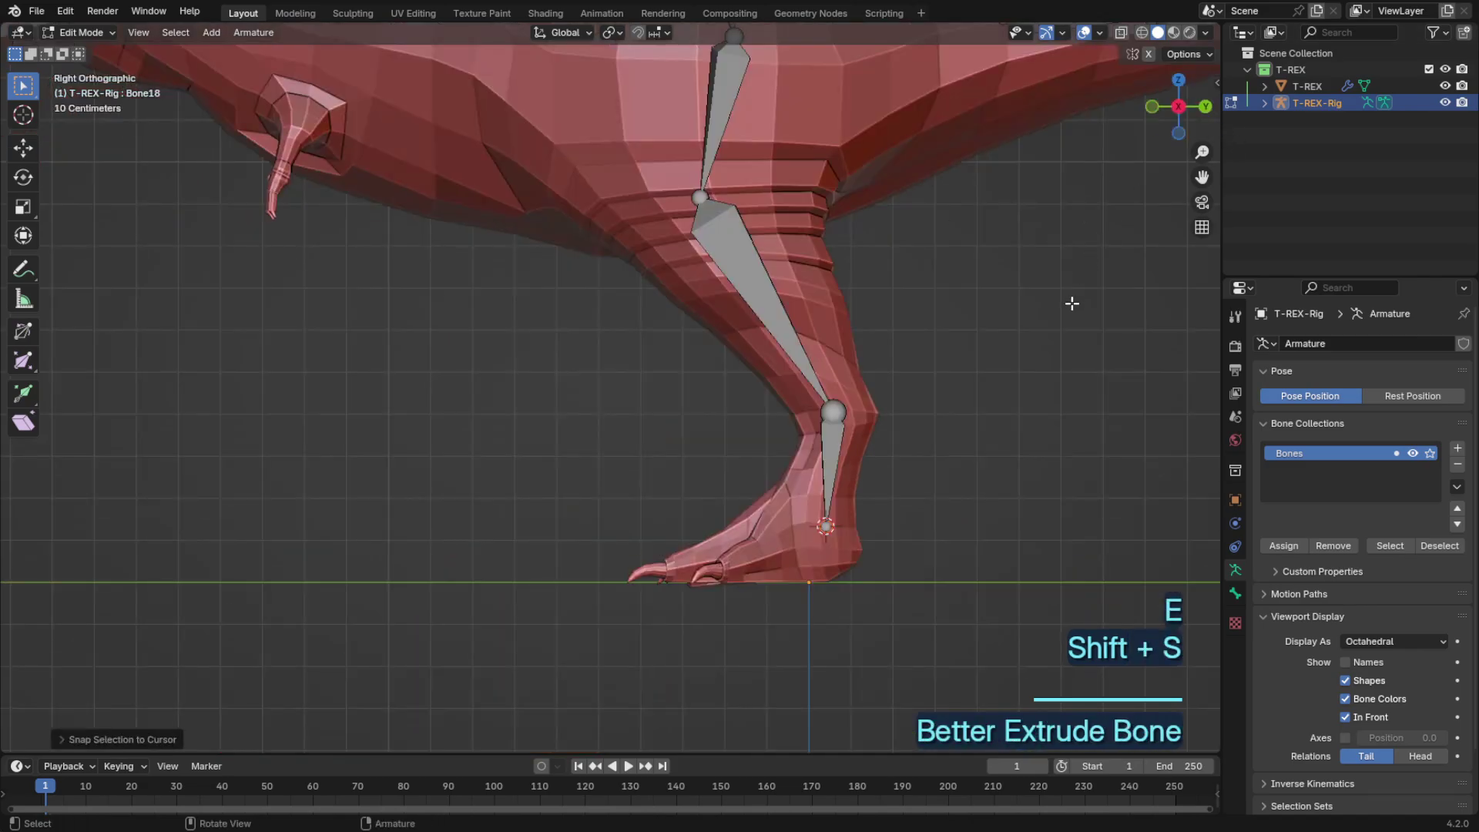
pyautogui.press('g')
pyautogui.middleClick(1075, 315)
pyautogui.click(1076, 317)
pyautogui.scroll(2, 1076, 316)
pyautogui.press('g')
pyautogui.middleClick(1086, 317)
pyautogui.click(1092, 318)
pyautogui.press('e')
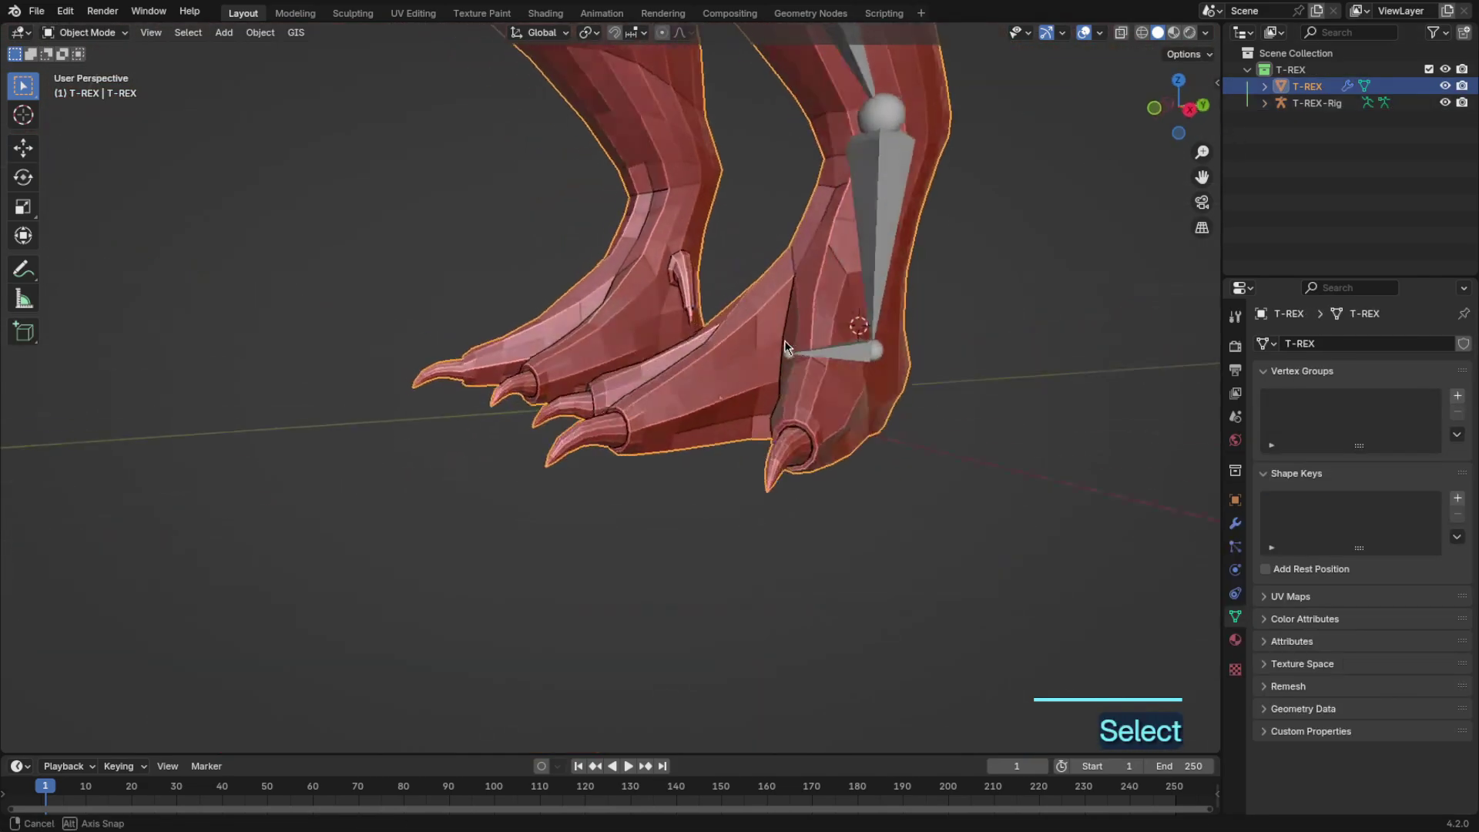
# Step: Select the edge loop at the base of the left foot's outer toe and snap the 3D cursor to it
pyautogui.press('Tab')
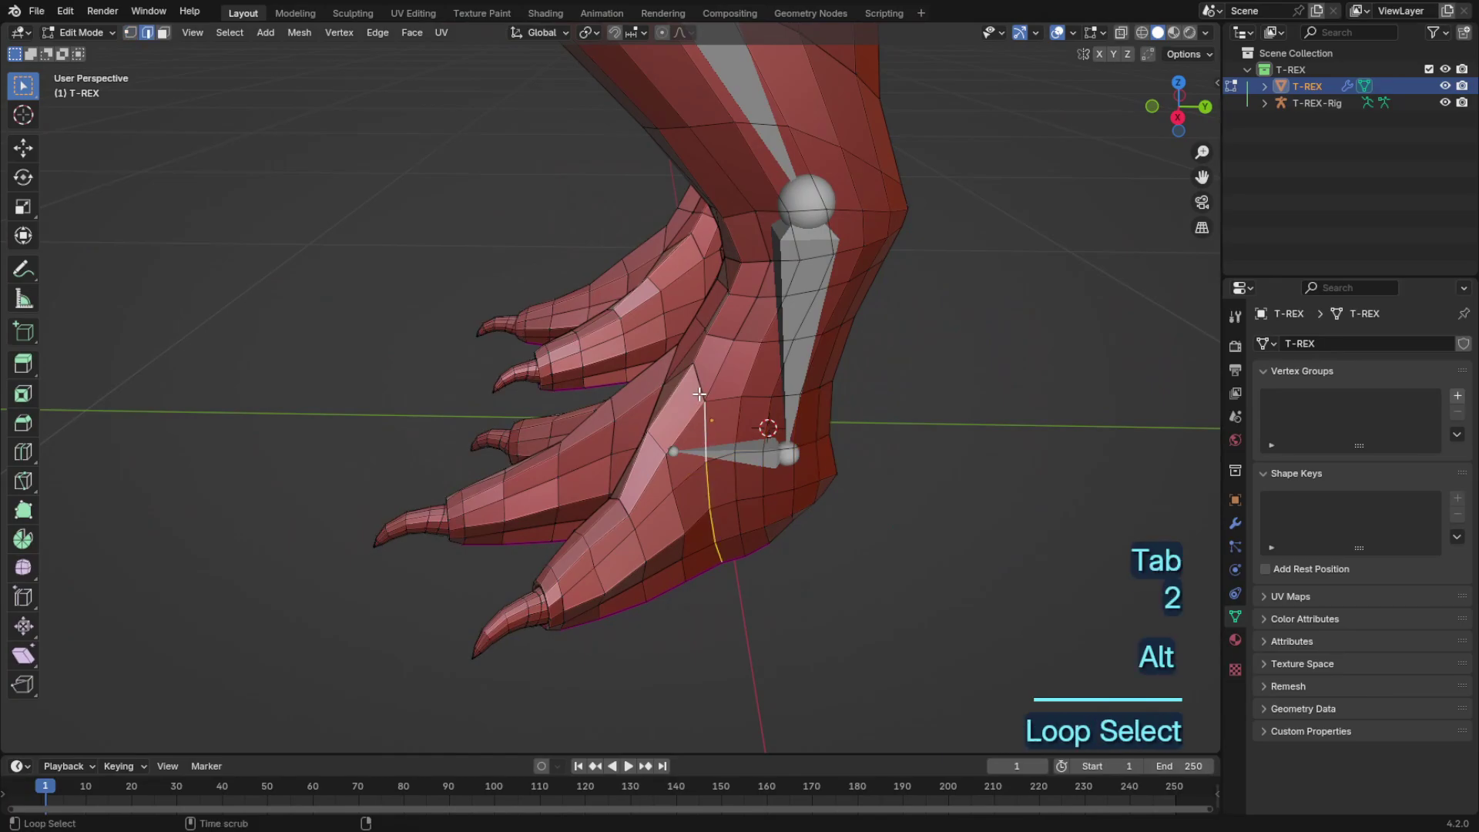
pyautogui.moveTo(678, 370); pyautogui.dragTo(864, 238, button='middle')
pyautogui.keyDown('alt'); pyautogui.keyDown('shift'); pyautogui.click(924, 302); pyautogui.keyUp('shift'); pyautogui.keyUp('alt')
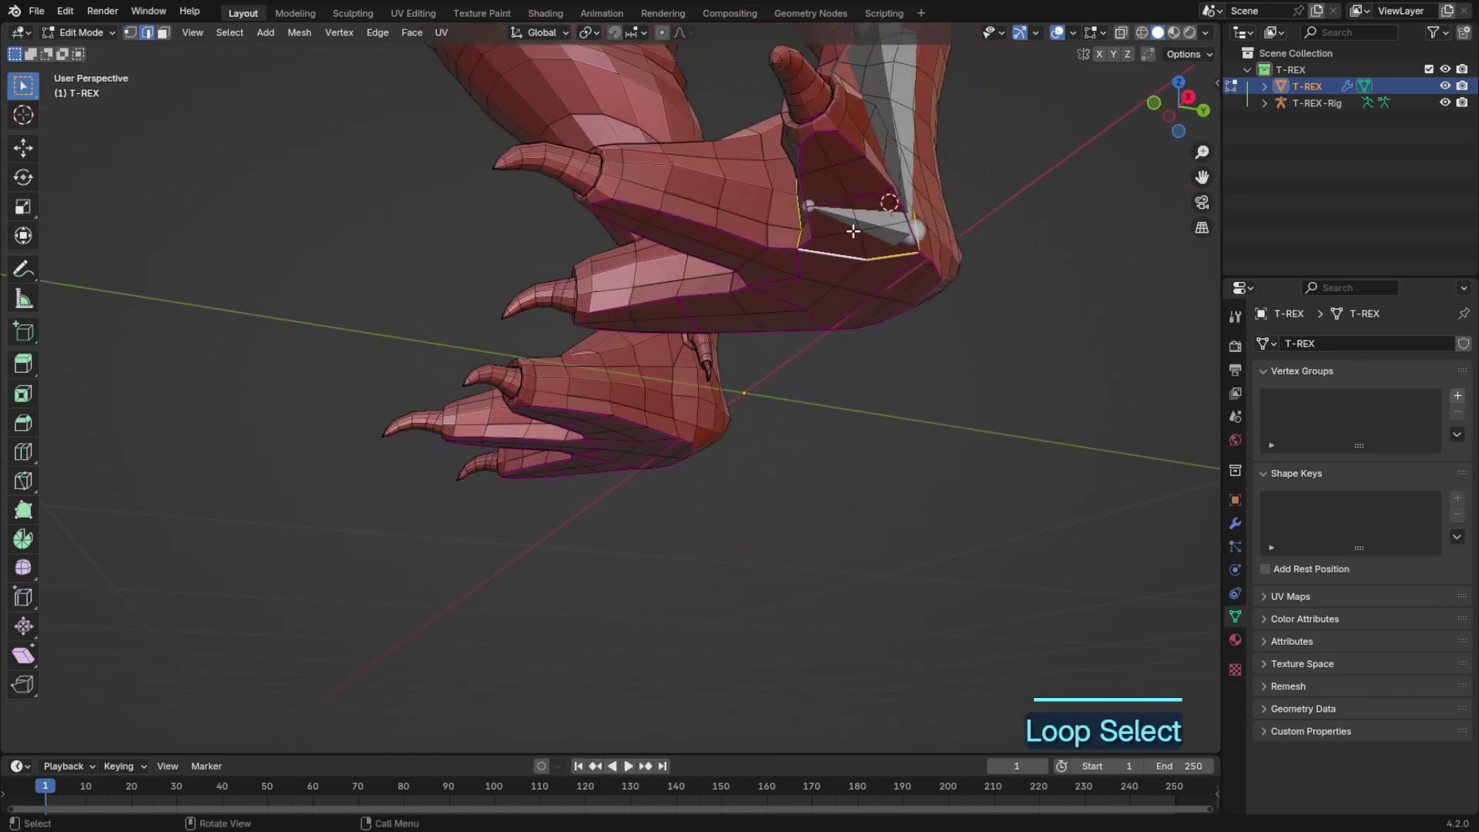
pyautogui.hotkey('shift', 's')
# Step: Nudge the foot bone's tip and extrude a bone from it to the cursor at the outer toe's base
pyautogui.press('Tab')
pyautogui.press('Tab')
pyautogui.press('g')
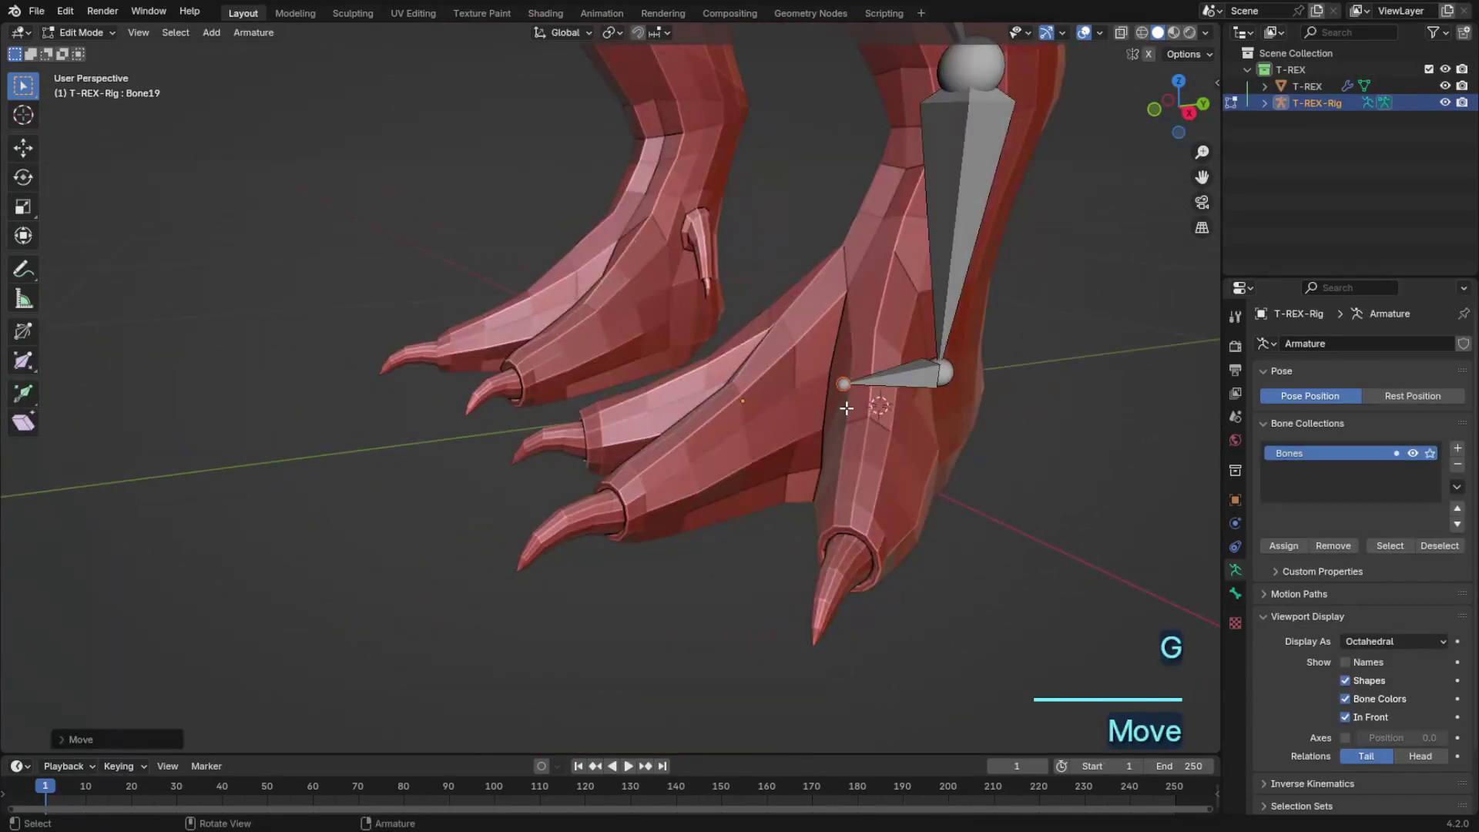
pyautogui.press('e')
pyautogui.hotkey('shift', 's')
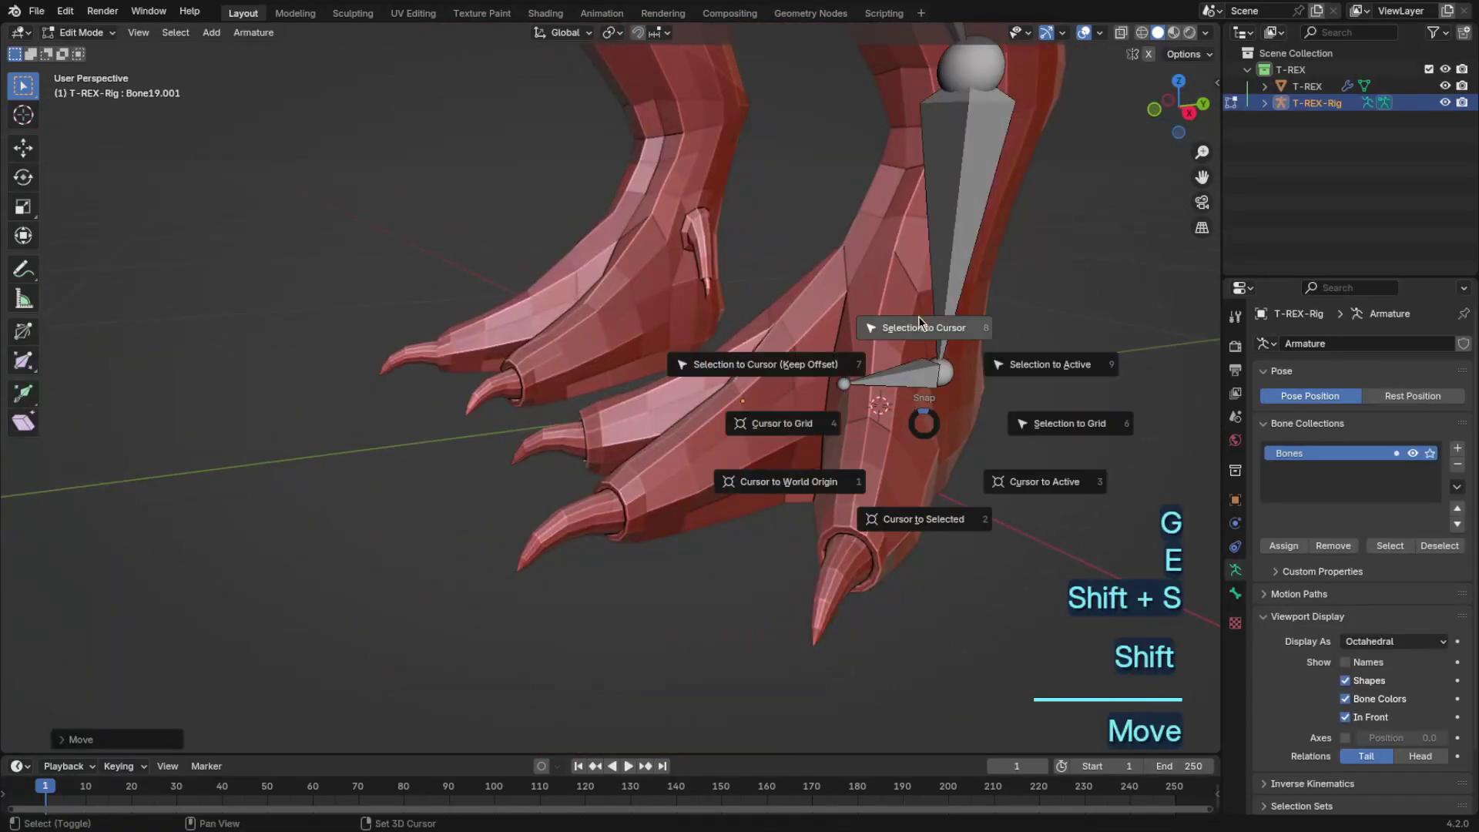
pyautogui.click(918, 319)
# Step: Select the edge loops at the base of the left foot's middle toe and snap the 3D cursor to them
pyautogui.press('Tab')
pyautogui.press('Tab')
pyautogui.click(821, 439)
pyautogui.press('Tab')
pyautogui.press('2')
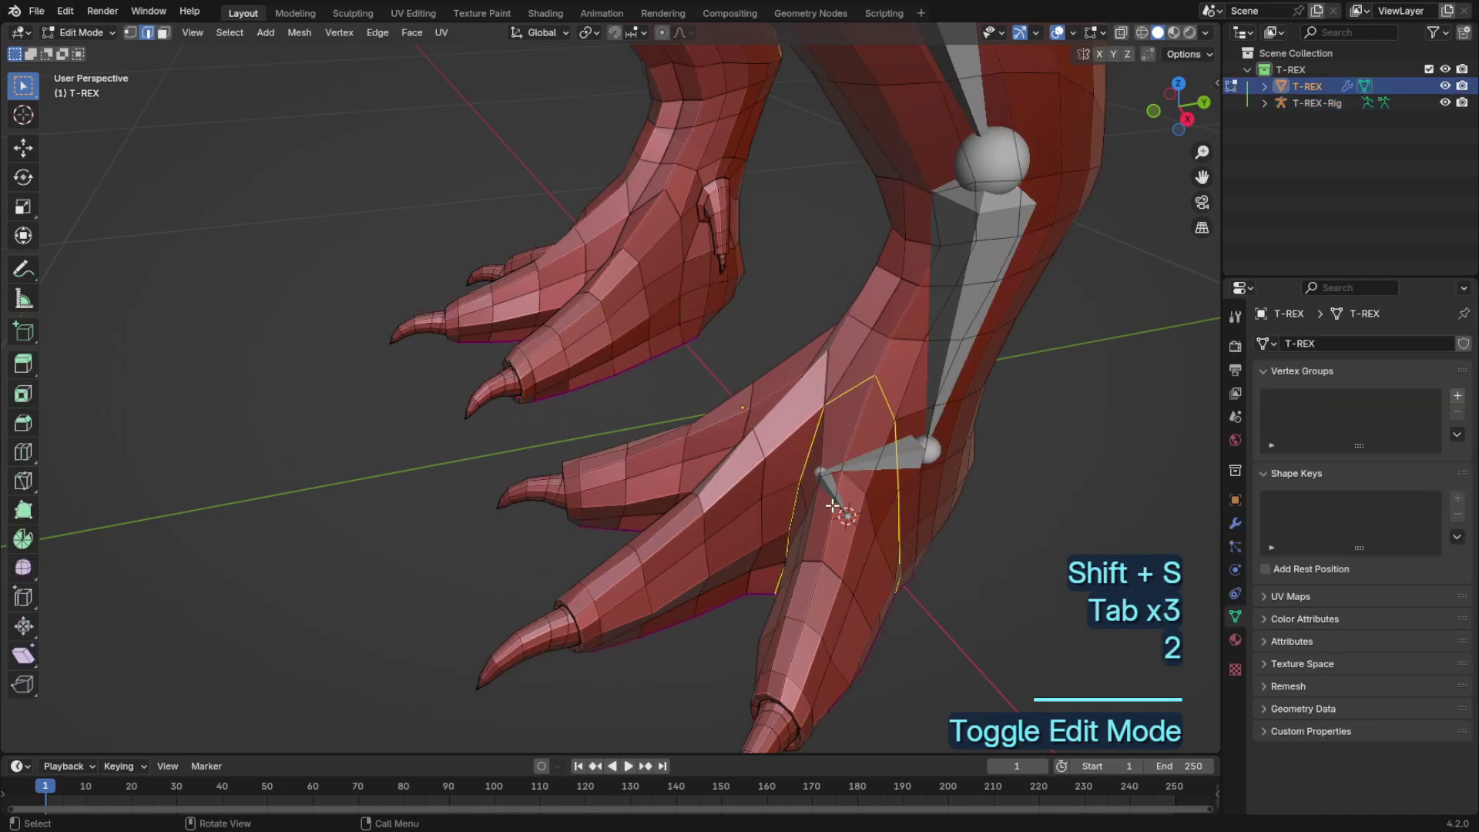
pyautogui.keyDown('alt'); pyautogui.keyDown('shift'); pyautogui.click(827, 419); pyautogui.keyUp('shift'); pyautogui.keyUp('alt')
pyautogui.moveTo(827, 420); pyautogui.dragTo(853, 447, button='middle')
pyautogui.keyDown('alt'); pyautogui.keyDown('shift'); pyautogui.click(873, 416); pyautogui.keyUp('shift'); pyautogui.keyUp('alt')
pyautogui.keyDown('alt'); pyautogui.keyDown('shift'); pyautogui.click(885, 297); pyautogui.keyUp('shift'); pyautogui.keyUp('alt')
pyautogui.hotkey('shift', 's')
# Step: Extrude a bone from the foot bone's tip and snap its end to the cursor at the middle toe's base
pyautogui.press('Tab')
pyautogui.click(870, 358)
pyautogui.press('Tab')
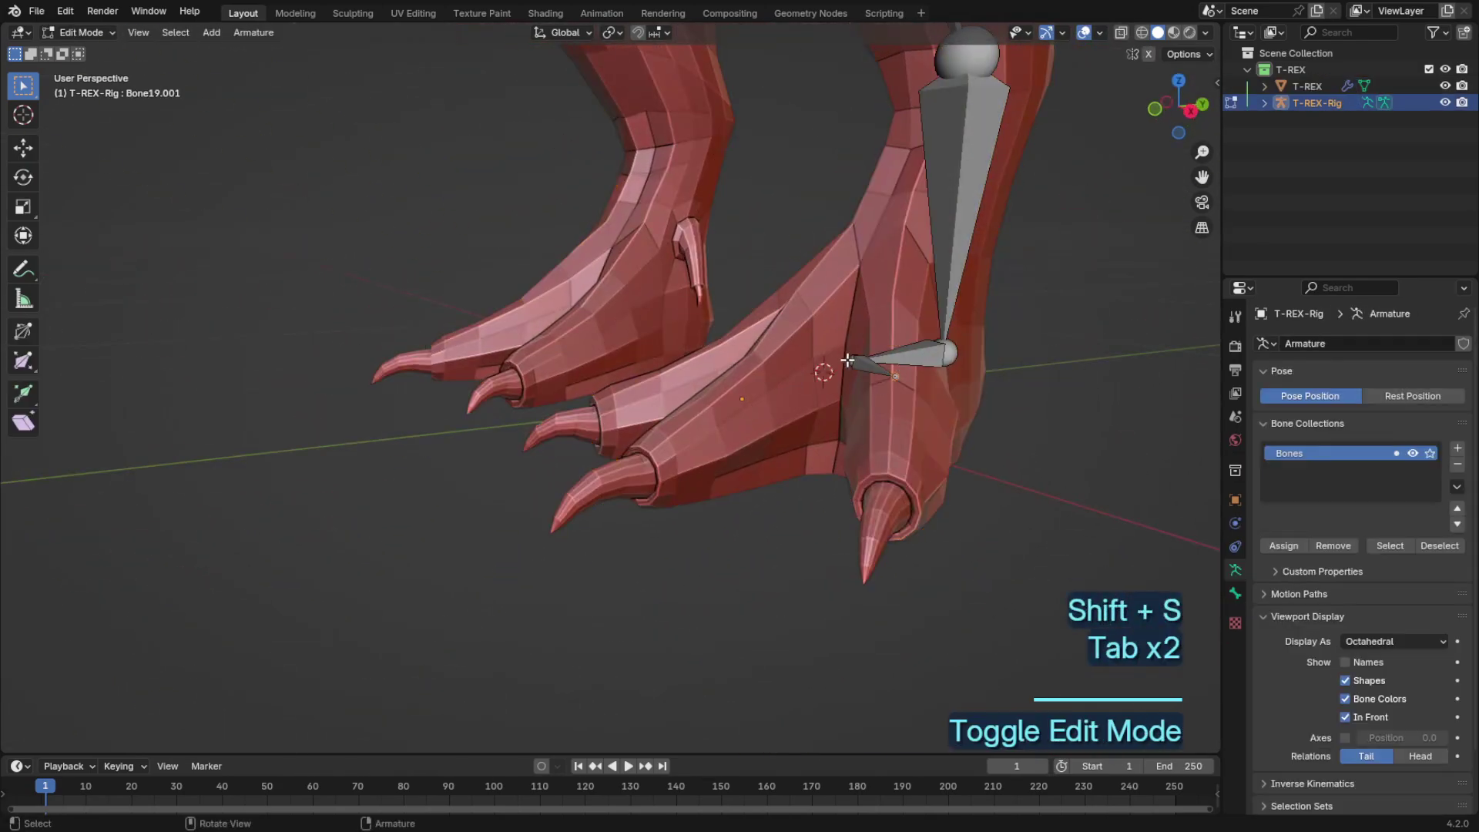
pyautogui.click(852, 359)
pyautogui.press('e')
pyautogui.hotkey('shift', 's')
# Step: Select the edge loop at the base of the left foot's inner toe and snap the 3D cursor to it
pyautogui.press('Tab')
pyautogui.moveTo(880, 334)
pyautogui.mouseDown(button='middle')
pyautogui.moveTo(783, 416)
pyautogui.moveTo(875, 344)
pyautogui.mouseUp(button='middle')
pyautogui.press('Tab')
pyautogui.click(790, 422)
pyautogui.press('Tab')
pyautogui.press('2')
pyautogui.keyDown('alt'); pyautogui.click(876, 340); pyautogui.keyUp('alt')
pyautogui.moveTo(891, 260); pyautogui.dragTo(716, 276, button='middle')
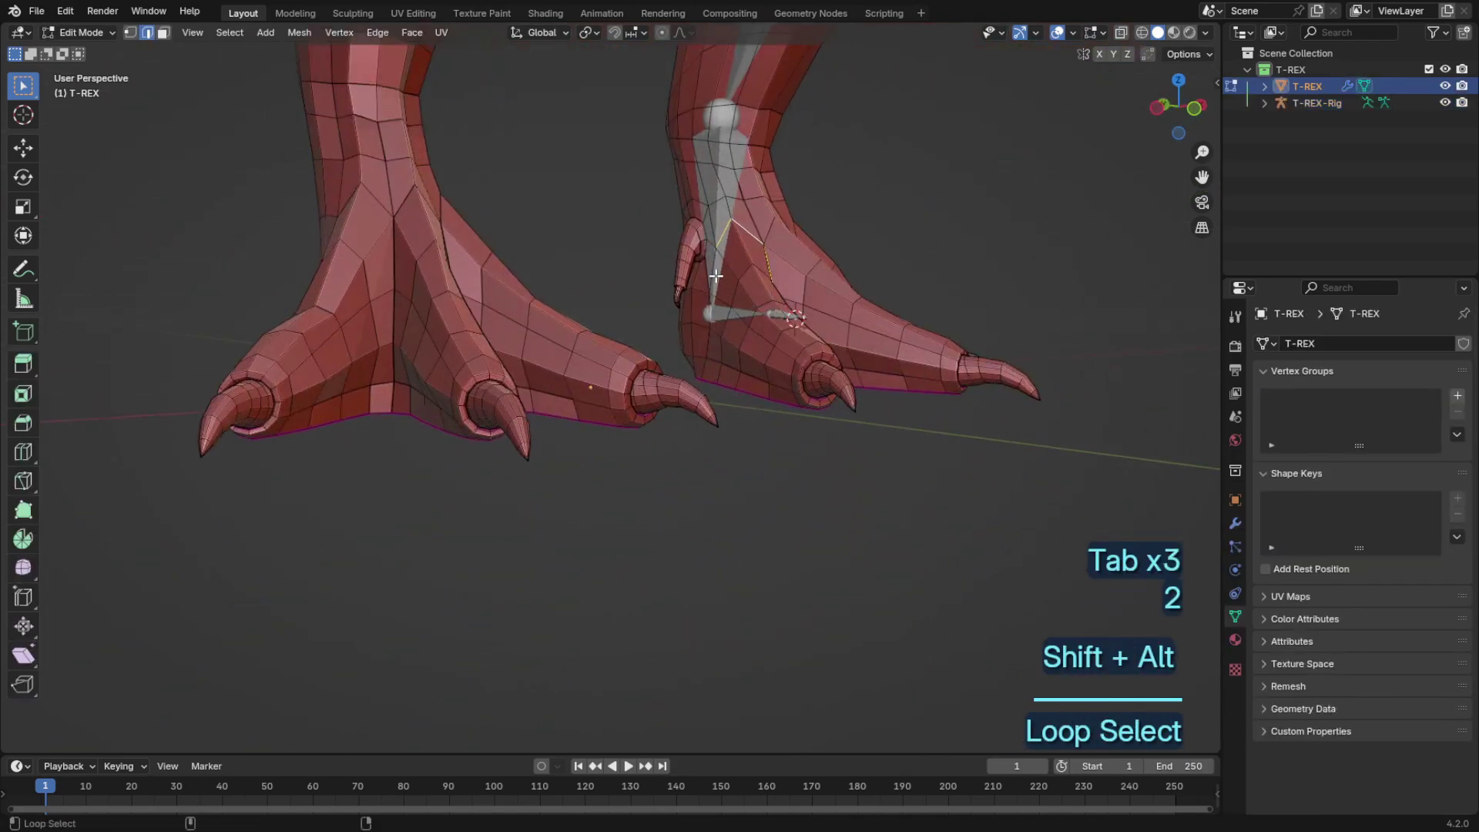
pyautogui.moveTo(735, 362); pyautogui.dragTo(819, 474, button='middle')
pyautogui.hotkey('shift', 's')
# Step: Extrude a third bone from the foot bone's tip and snap its end to the cursor at the inner toe's base
pyautogui.press('Tab')
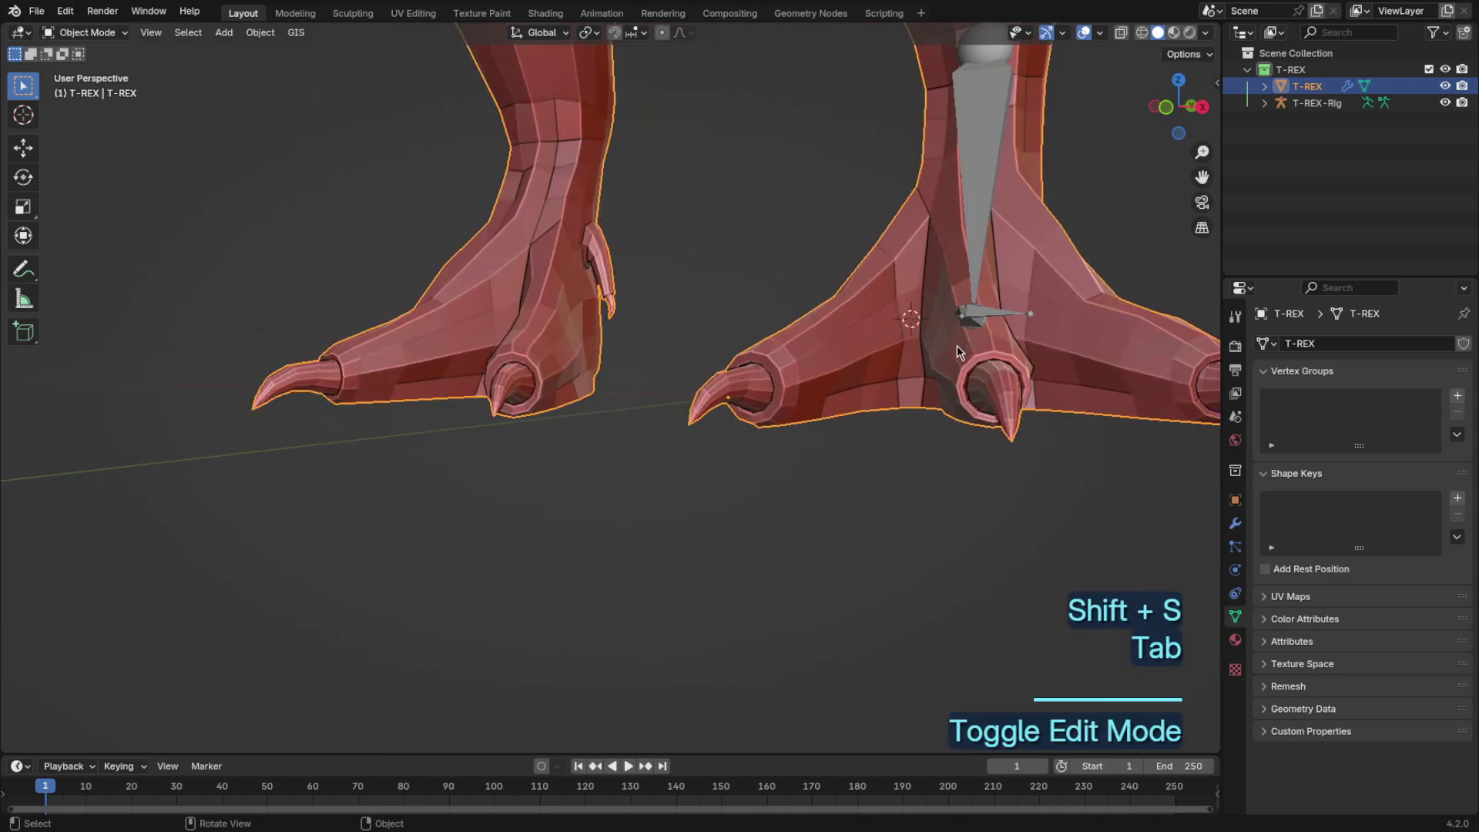
pyautogui.click(977, 316)
pyautogui.press('Tab')
pyautogui.scroll(3, 994, 388)
pyautogui.press('e')
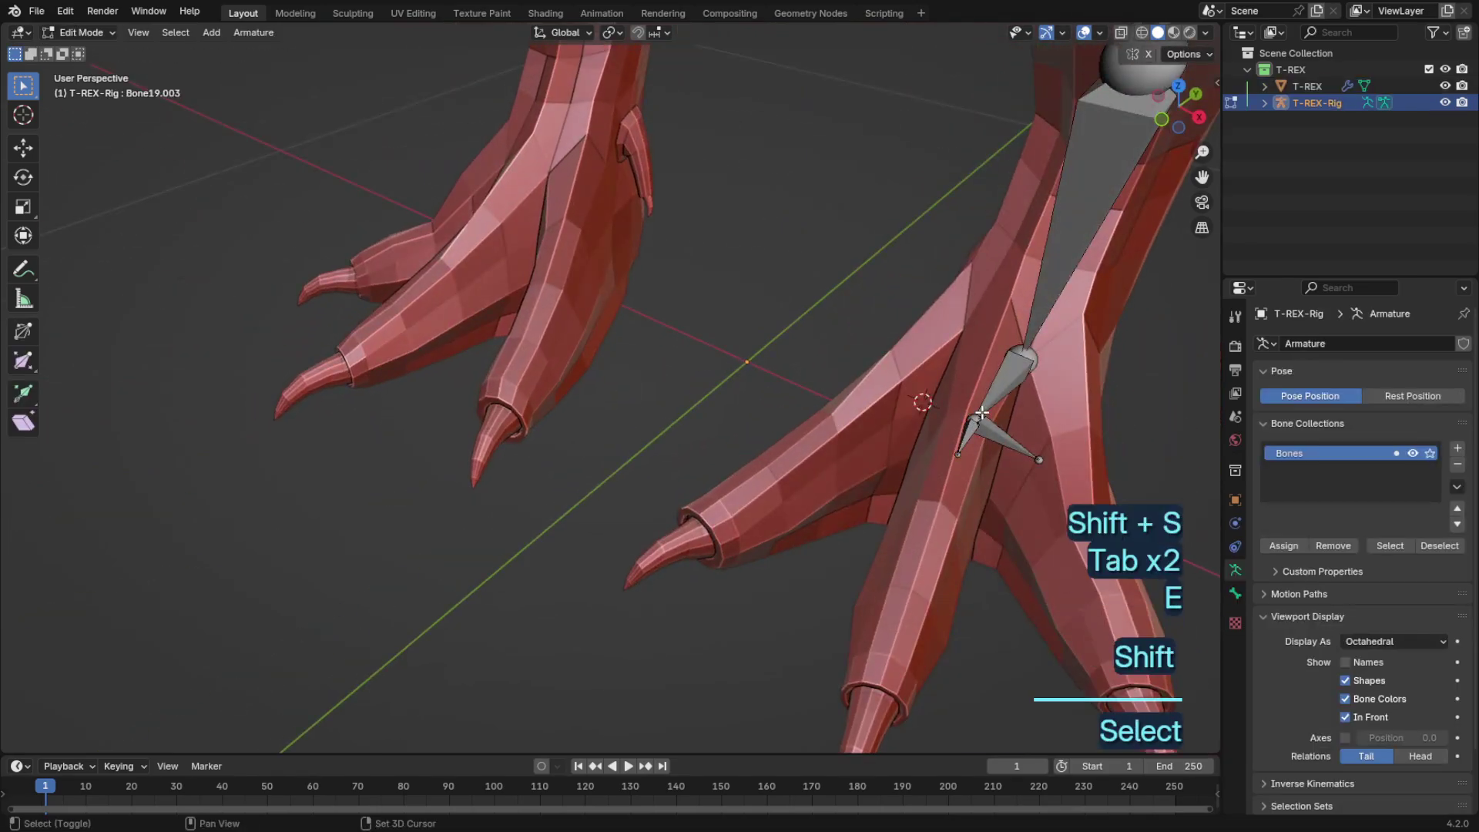
pyautogui.hotkey('shift', 's')
pyautogui.click(977, 419)
# Step: Fine-tune the position of the left ankle joint in the right side view
pyautogui.press('g')
pyautogui.click(985, 408)
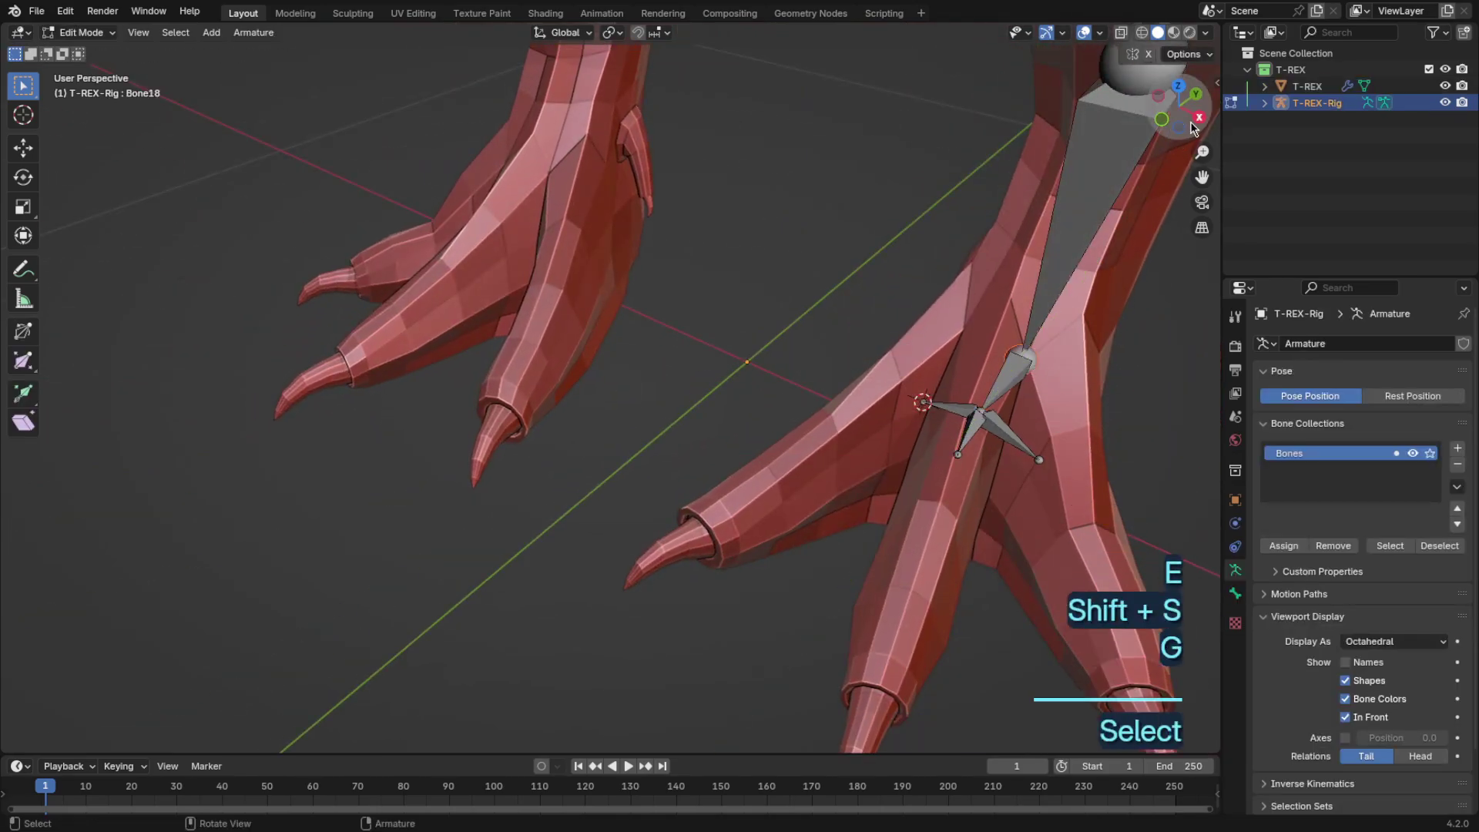
pyautogui.click(1197, 118)
pyautogui.press('g')
pyautogui.middleClick(1122, 301)
pyautogui.click(1116, 303)
pyautogui.press('g')
pyautogui.rightClick(1116, 303)
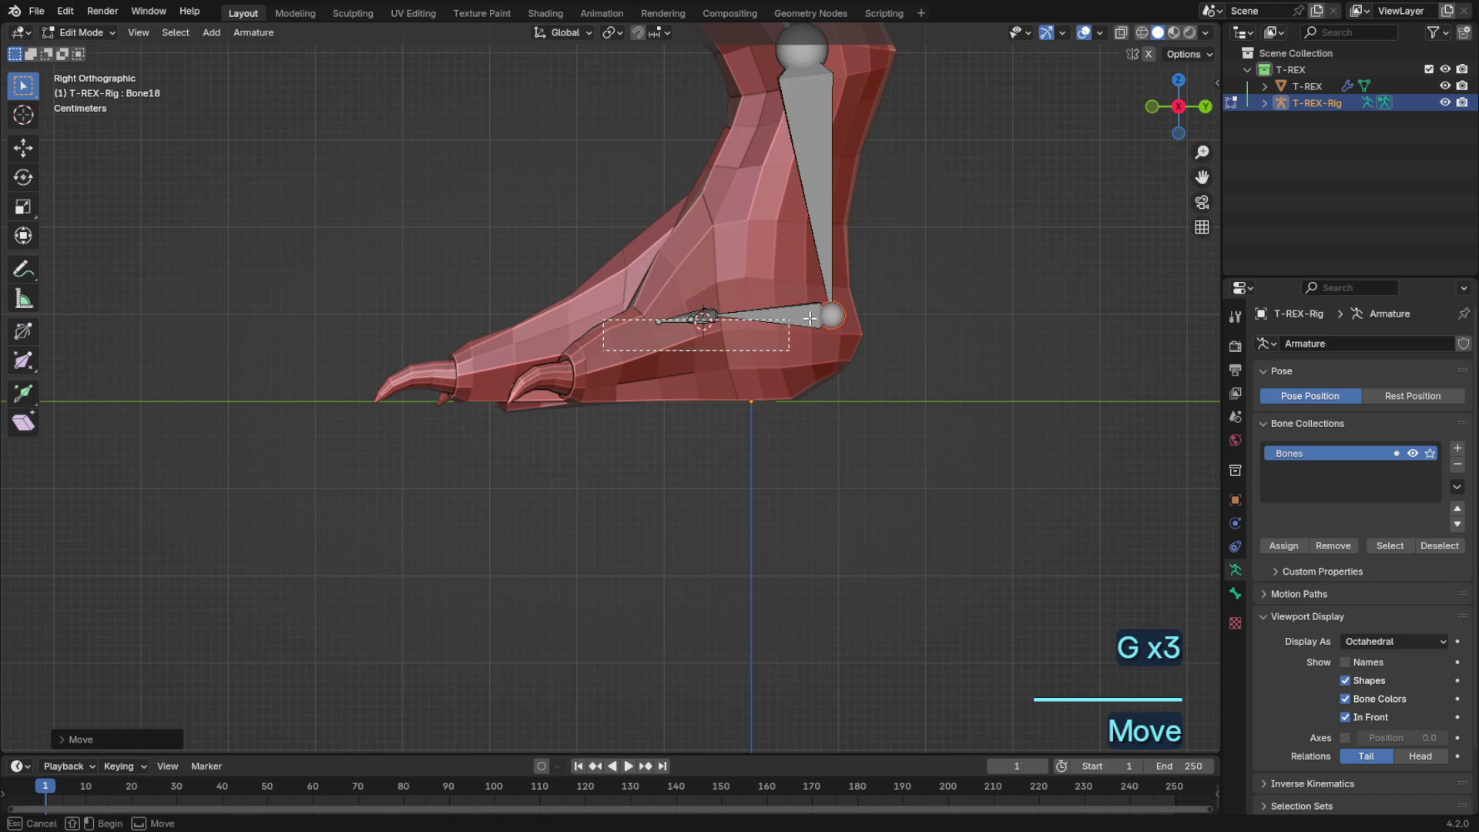
pyautogui.moveTo(839, 311); pyautogui.dragTo(886, 401, button='middle')
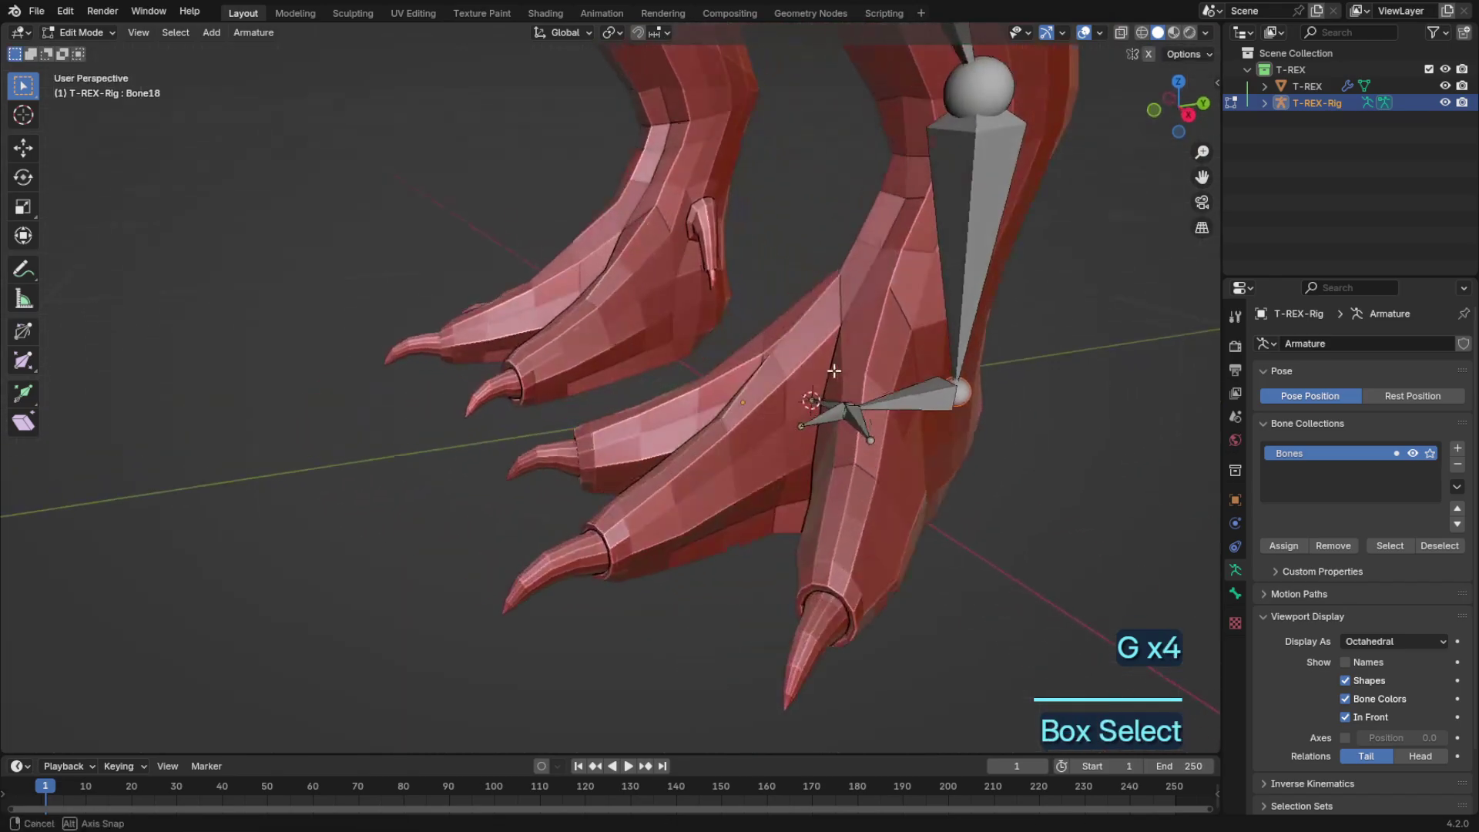
pyautogui.click(920, 409)
pyautogui.press('3')
pyautogui.press('g')
pyautogui.press('g')
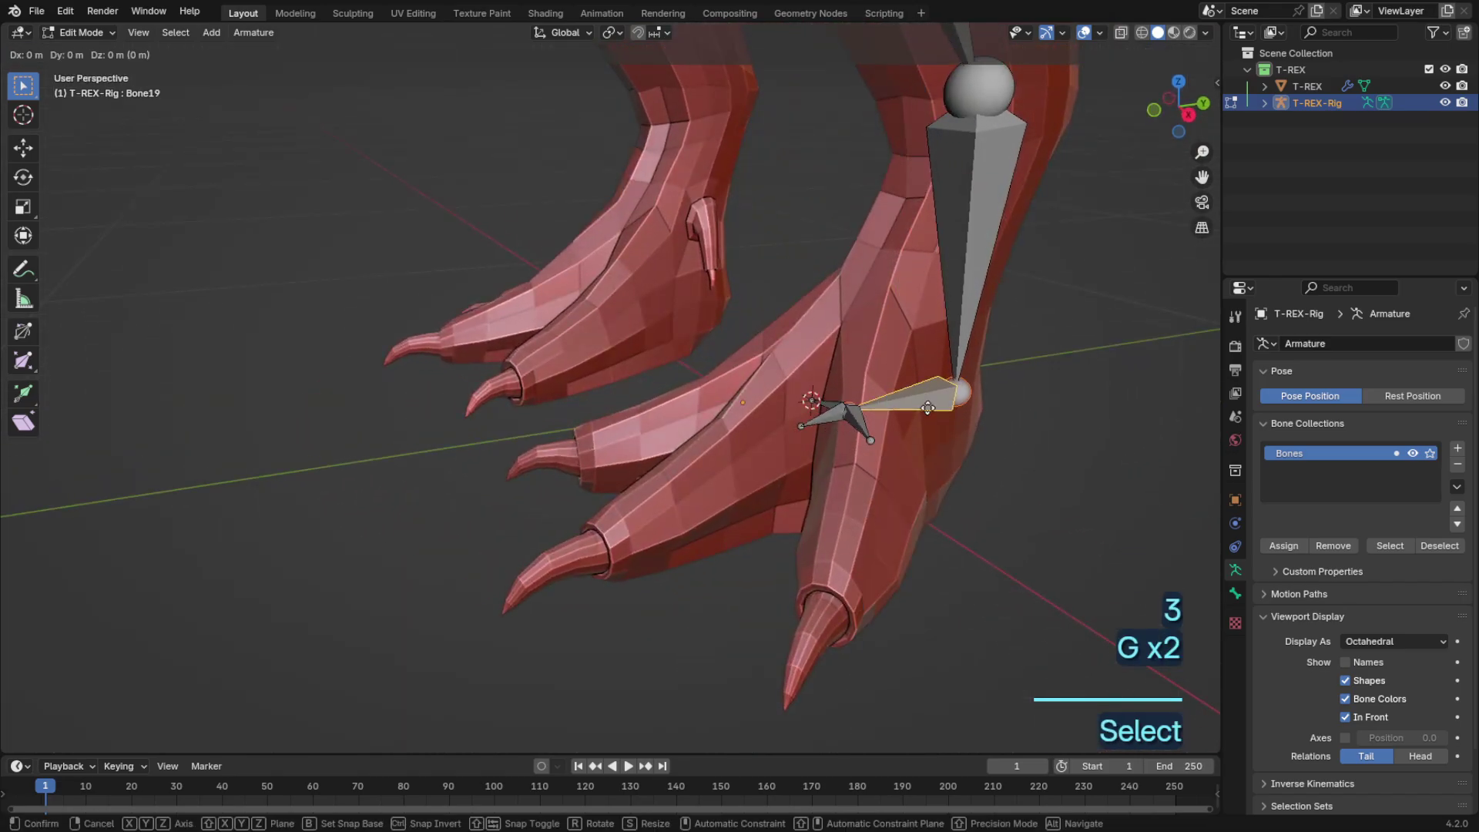
pyautogui.click(892, 431)
# Step: Select the edge loop around the middle of the left outer toe and snap the 3D cursor to it
pyautogui.press('Tab')
pyautogui.click(883, 479)
pyautogui.press('Tab')
pyautogui.press('2')
pyautogui.keyDown('alt'); pyautogui.click(881, 482); pyautogui.keyUp('alt')
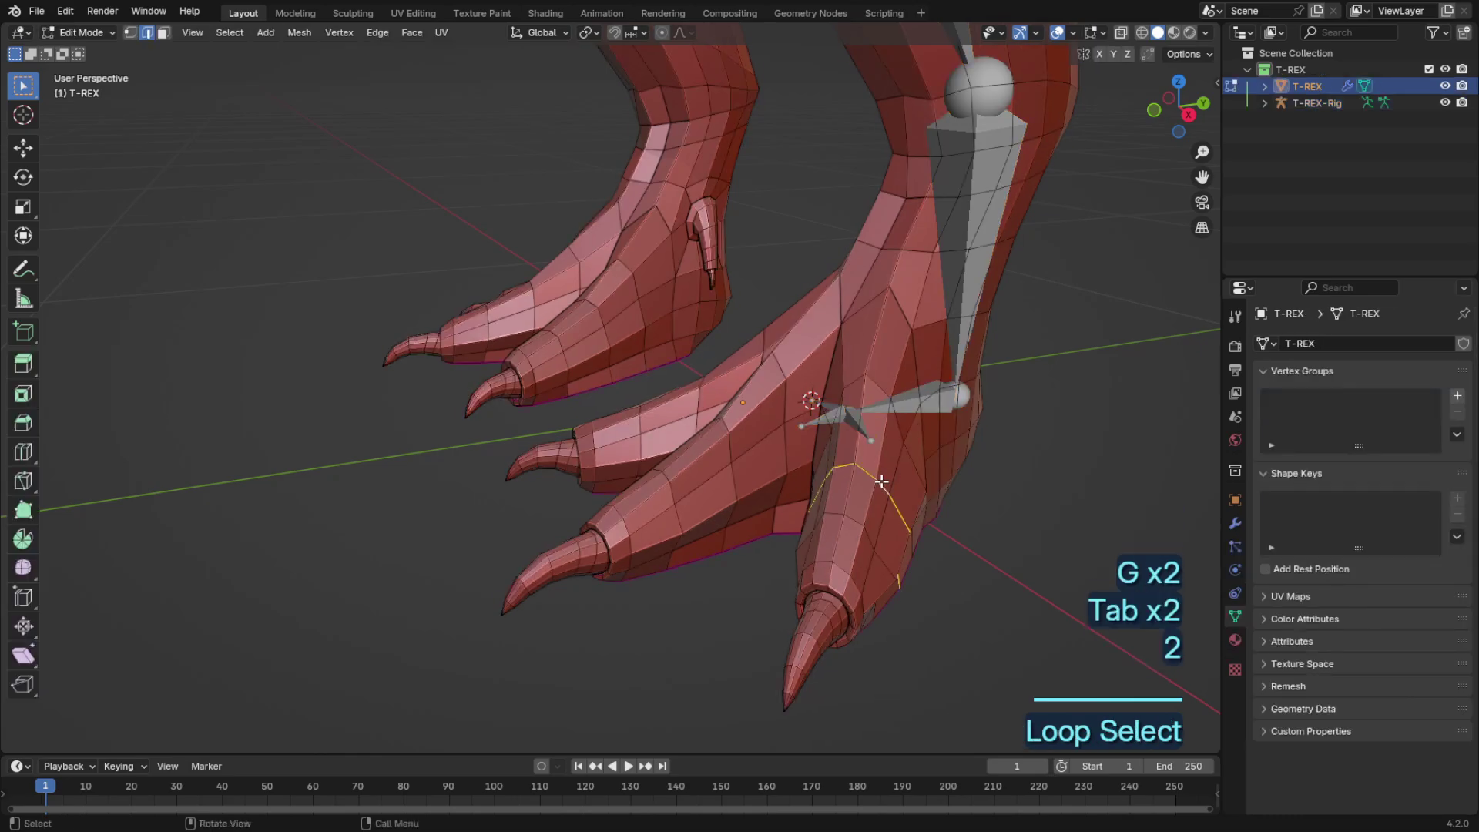
pyautogui.hotkey('shift', 's')
pyautogui.click(973, 454)
# Step: Extrude a bone from the outer toe bone's tip and snap its end to the cursor at mid-toe
pyautogui.press('Tab')
pyautogui.press('Tab')
pyautogui.moveTo(893, 436); pyautogui.dragTo(800, 439, button='middle')
pyautogui.press('Tab')
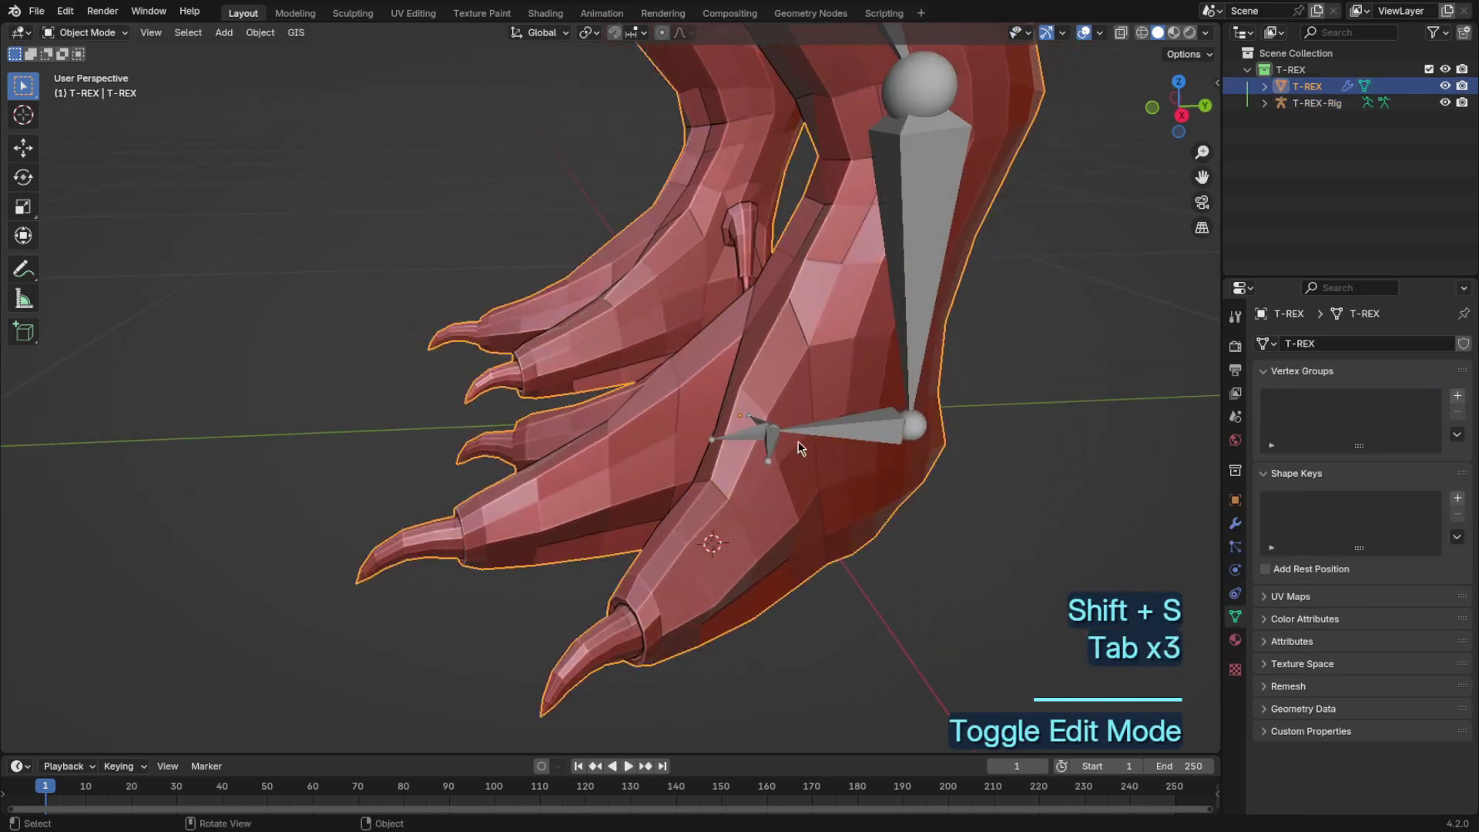
pyautogui.click(799, 440)
pyautogui.press('Tab')
pyautogui.hotkey('shift', 's')
pyautogui.click(836, 403)
# Step: Select the edge loop at the outer toe's claw base and snap the 3D cursor to its centre
pyautogui.press('Tab')
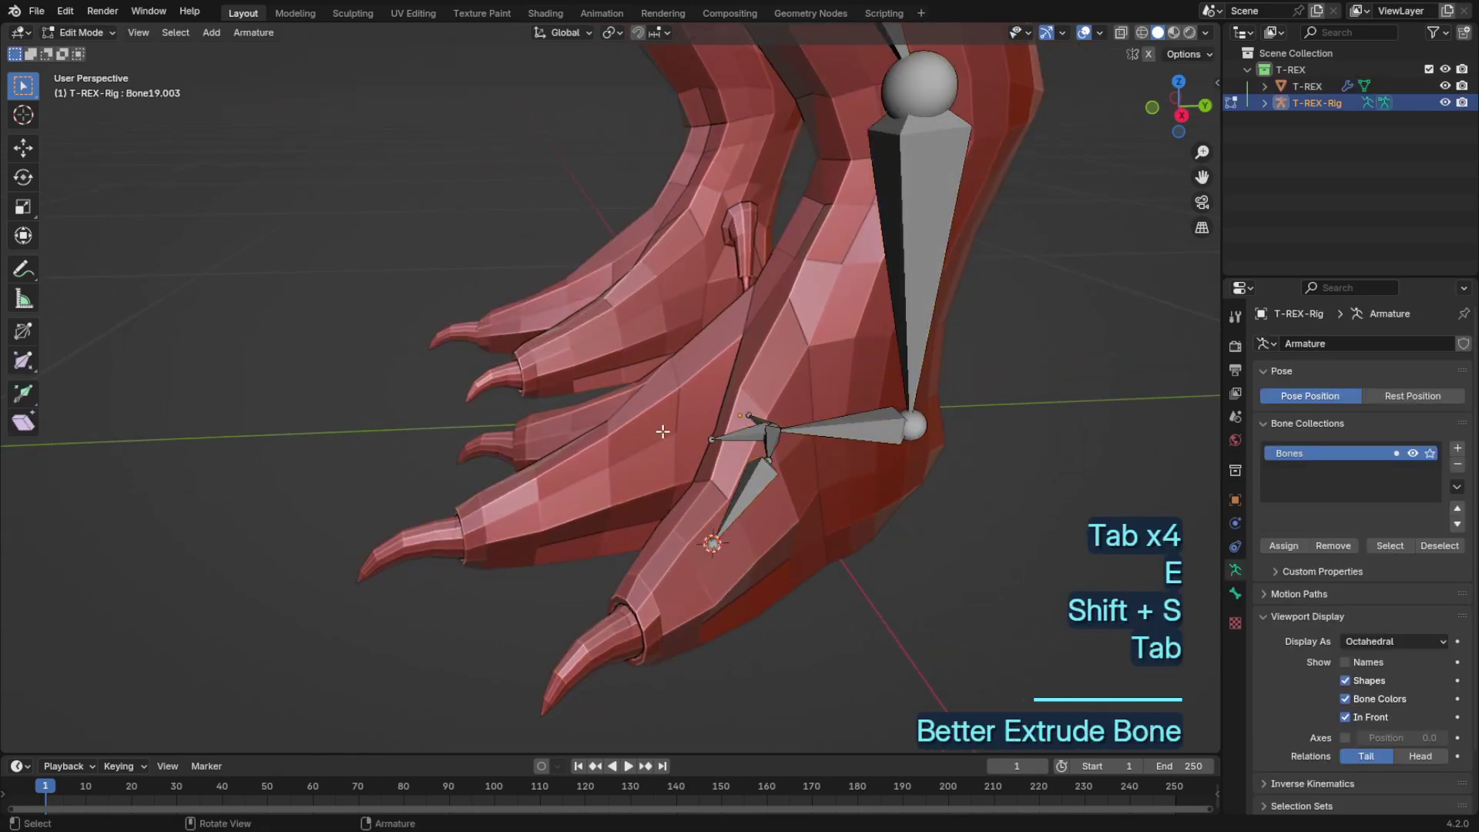
pyautogui.press('Tab')
pyautogui.click(680, 560)
pyautogui.press('Tab')
pyautogui.press('2')
pyautogui.keyDown('alt'); pyautogui.click(639, 607); pyautogui.keyUp('alt')
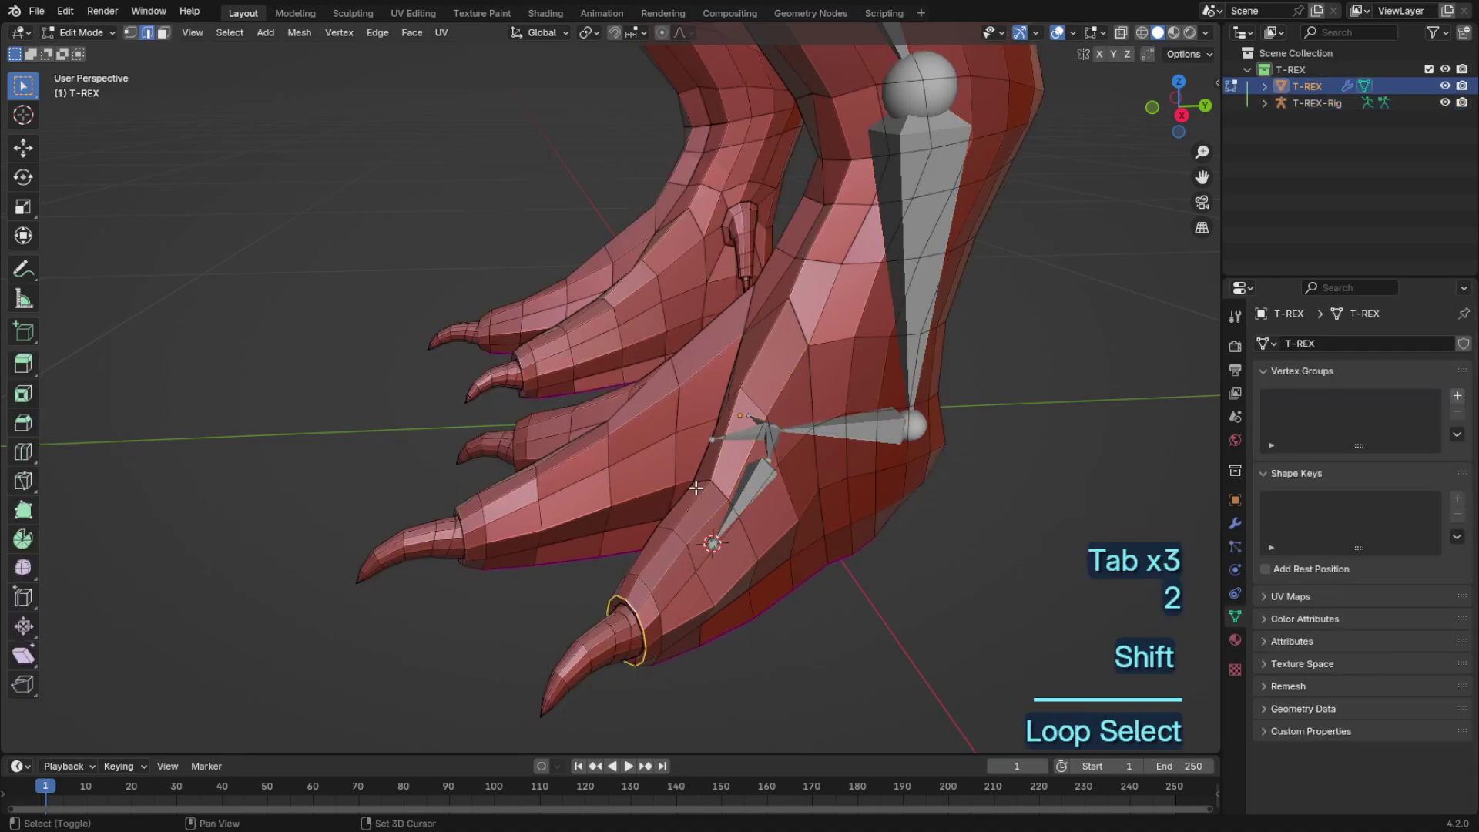
pyautogui.hotkey('shift', 's')
pyautogui.click(710, 539)
# Step: Extrude another bone along the outer toe and snap its tip to the cursor at the claw's base
pyautogui.press('Tab')
pyautogui.click(722, 536)
pyautogui.press('Tab')
pyautogui.press('e')
pyautogui.hotkey('shift', 's')
pyautogui.click(726, 446)
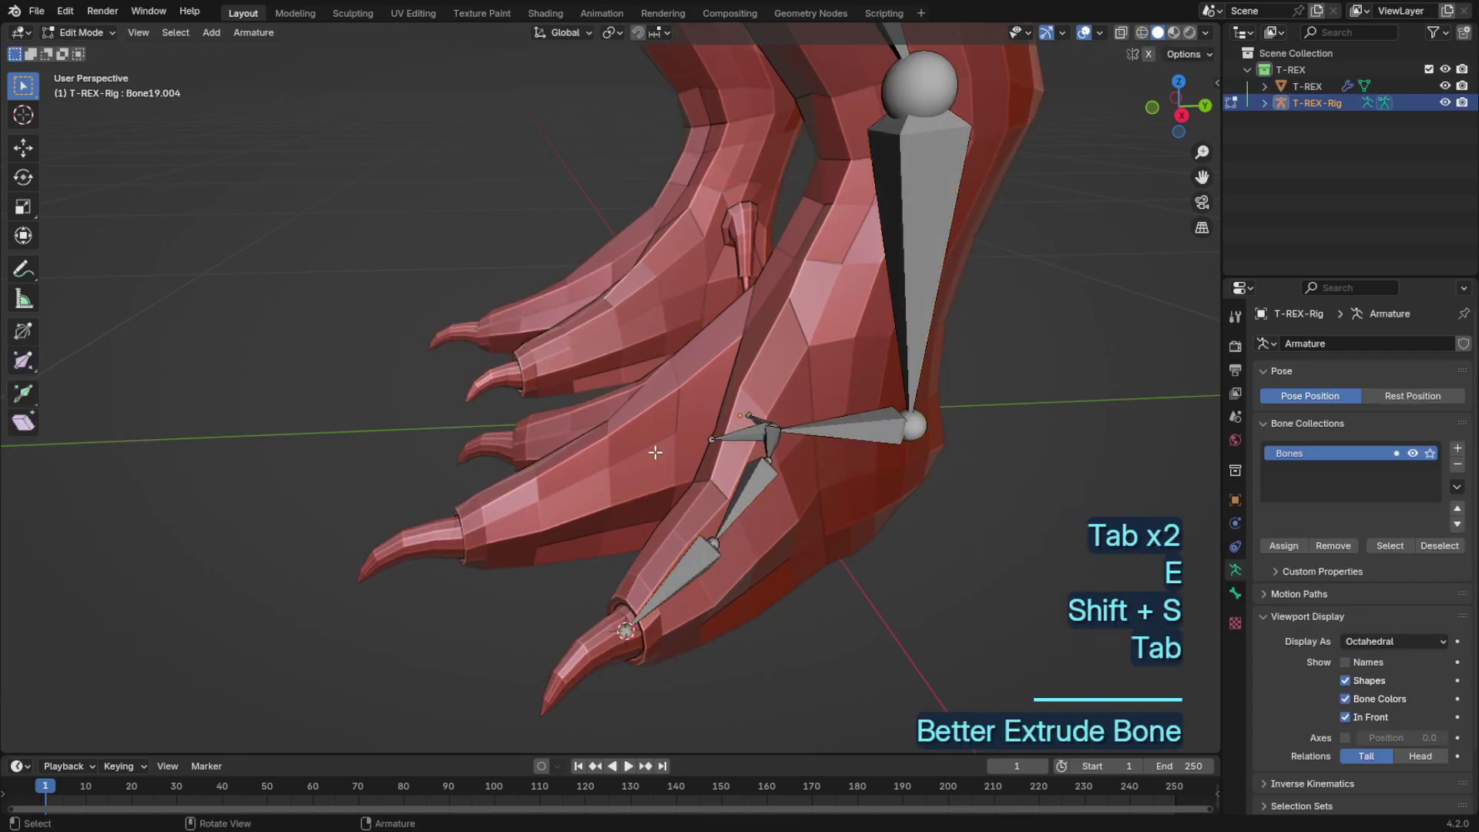
# Step: Select the edge loop around the middle of the left middle toe and snap the 3D cursor to it
pyautogui.moveTo(655, 452); pyautogui.dragTo(776, 450, button='middle')
pyautogui.press('Tab')
pyautogui.click(780, 448)
pyautogui.press('Tab')
pyautogui.press('2')
pyautogui.keyDown('alt'); pyautogui.click(798, 429); pyautogui.keyUp('alt')
pyautogui.hotkey('shift', 's')
pyautogui.click(864, 408)
pyautogui.press('Tab')
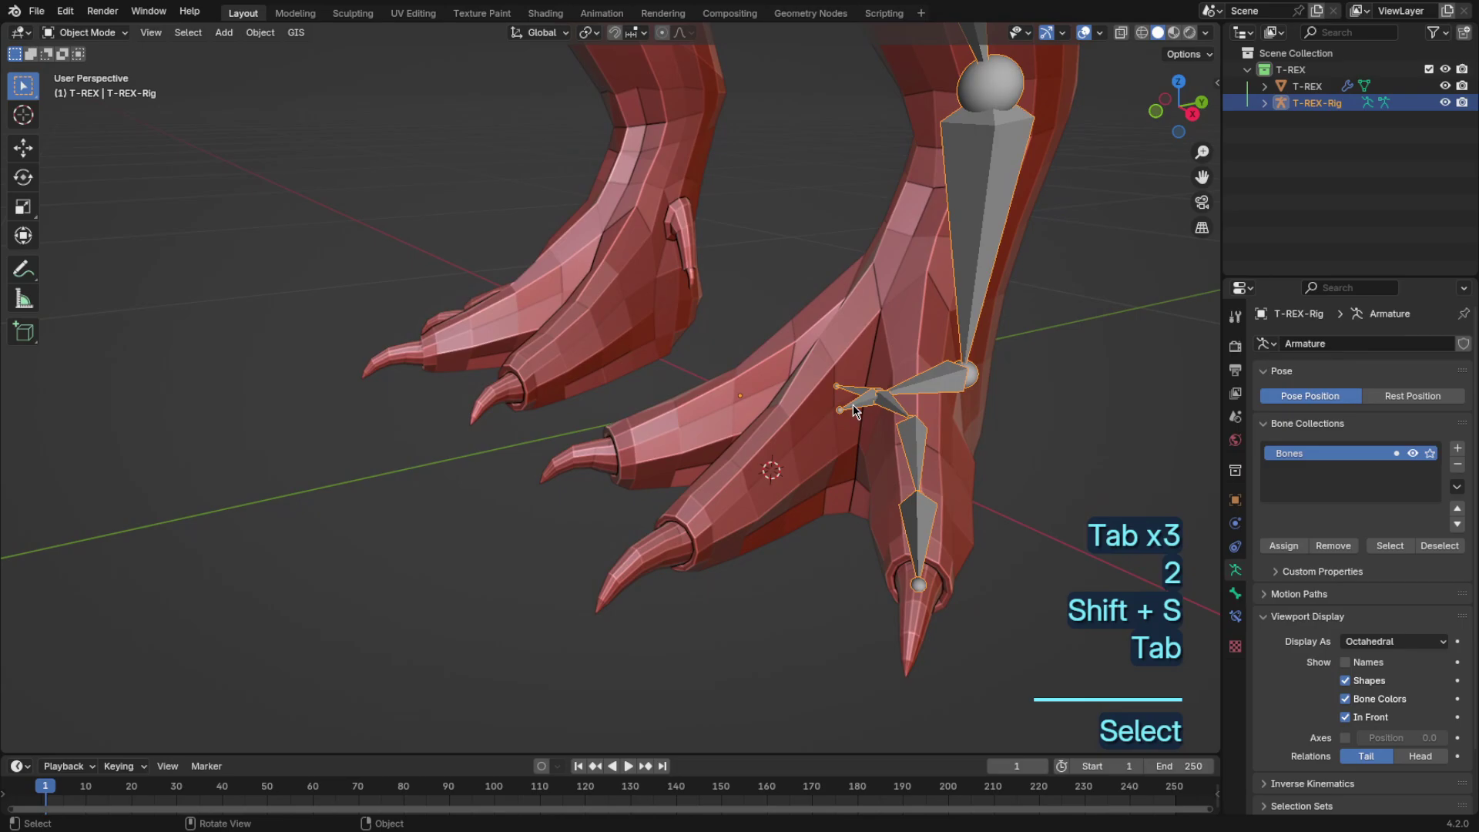
# Step: Extrude a bone from the tip of the middle toe's base bone and snap its end to the 3D cursor at mid-toe
pyautogui.press('Tab')
pyautogui.click(844, 410)
pyautogui.press('e')
pyautogui.click(863, 455)
pyautogui.hotkey('shift', 's')
pyautogui.click(853, 374)
# Step: Select the edge loop at the left middle toe's claw base and snap the 3D cursor to its centre
pyautogui.press('Tab')
pyautogui.press('Tab')
pyautogui.press('Tab')
pyautogui.click(704, 527)
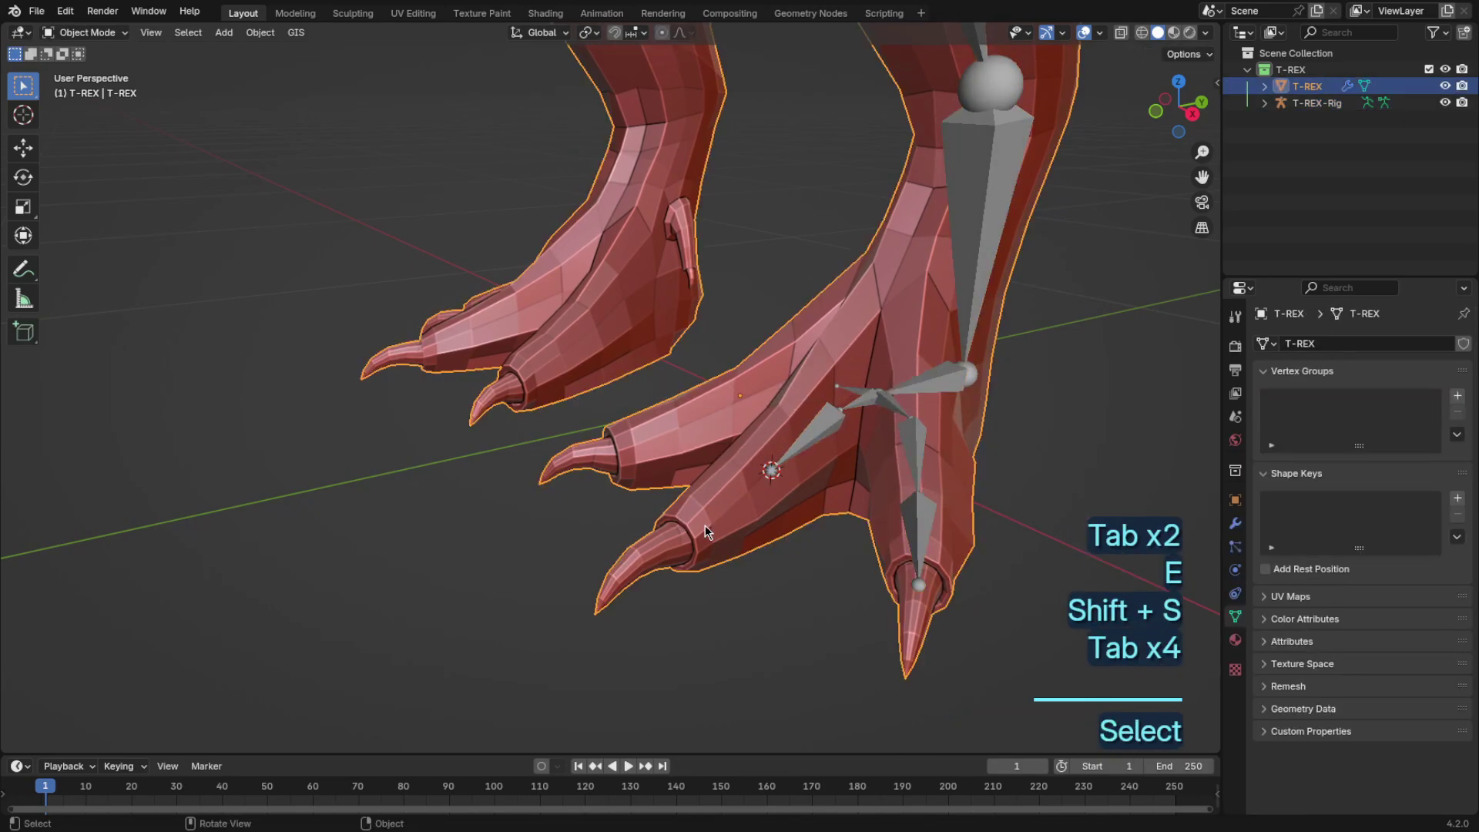
pyautogui.press('Tab')
pyautogui.press('2')
pyautogui.keyDown('alt'); pyautogui.click(687, 521); pyautogui.keyUp('alt')
pyautogui.hotkey('shift', 's')
pyautogui.click(798, 362)
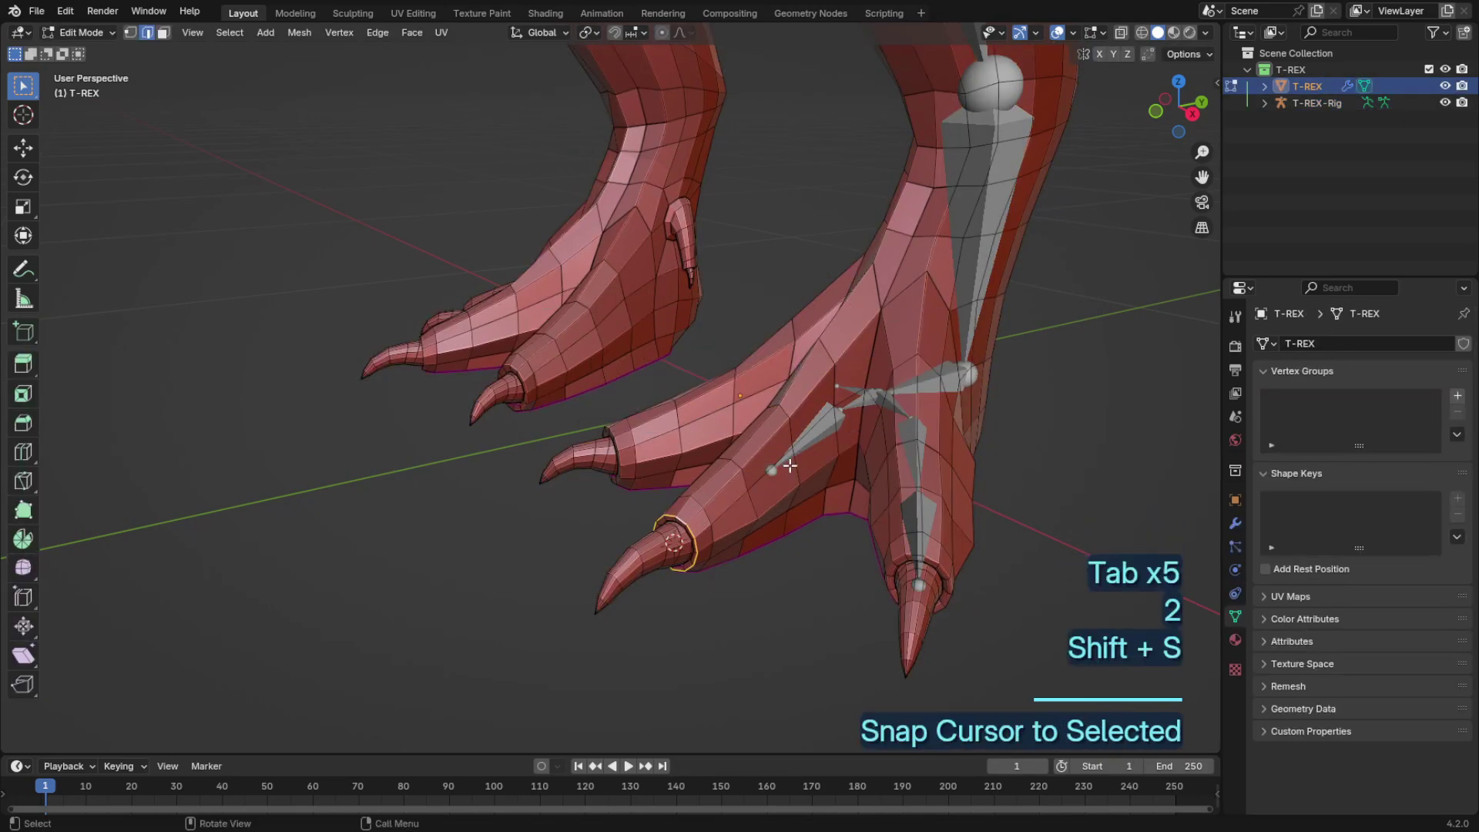
# Step: Extrude another bone along the middle toe and snap its tip to the cursor at the claw's base
pyautogui.press('Tab')
pyautogui.click(773, 472)
pyautogui.press('Tab')
pyautogui.press('e')
pyautogui.click(807, 525)
pyautogui.hotkey('shift', 's')
pyautogui.click(802, 359)
# Step: Select the edge loop around the middle of the left foot's inner toe and snap the 3D cursor to it
pyautogui.press('Tab')
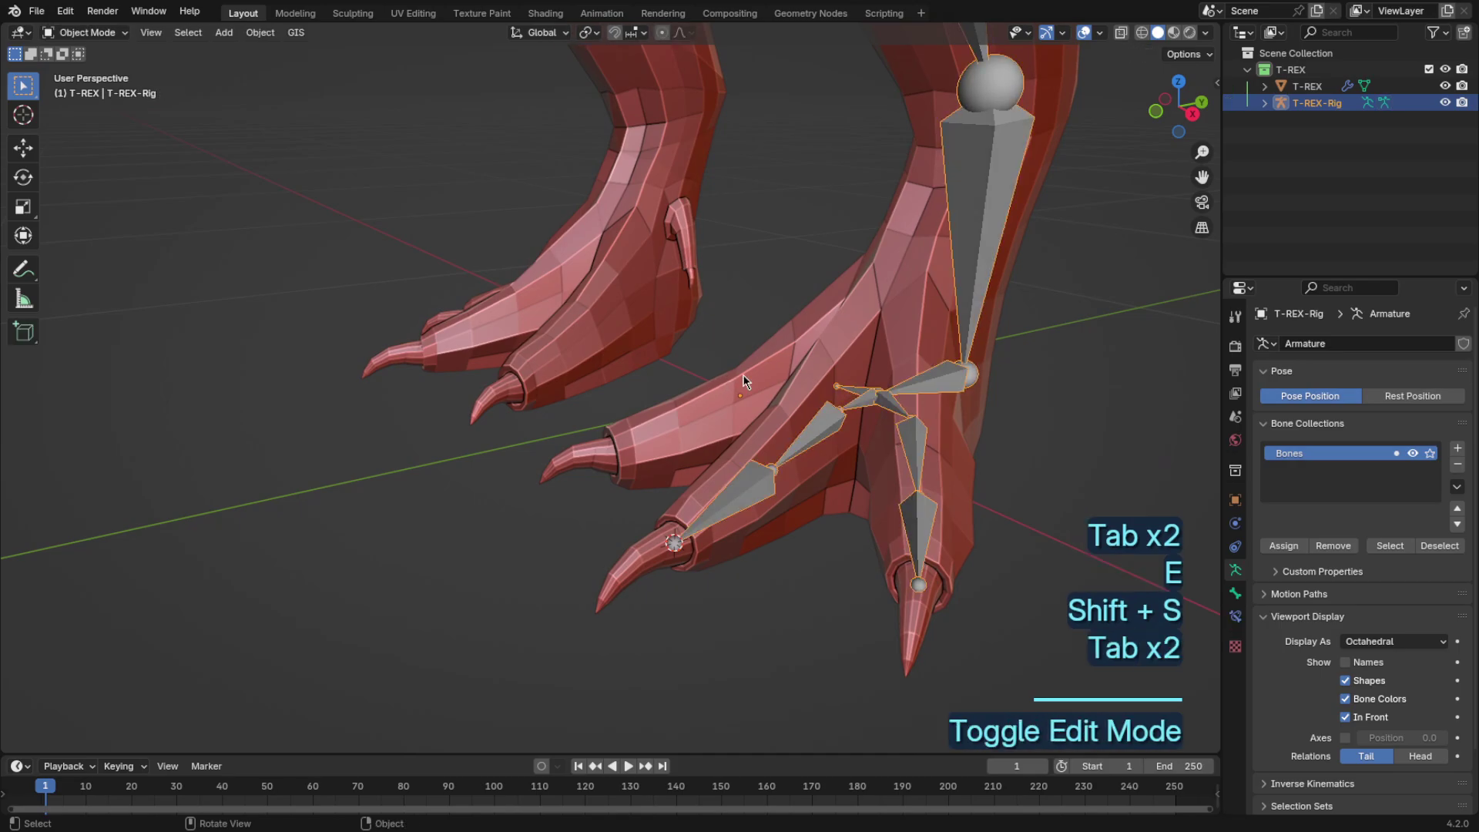
pyautogui.moveTo(747, 386); pyautogui.dragTo(824, 386, button='middle')
pyautogui.click(824, 386)
pyautogui.press('Tab')
pyautogui.press('2')
pyautogui.keyDown('alt'); pyautogui.click(813, 371); pyautogui.keyUp('alt')
pyautogui.hotkey('shift', 's')
pyautogui.click(841, 356)
# Step: Extrude a bone from the inner toe's base bone tip and snap its end to the cursor at mid-toe
pyautogui.press('Tab')
pyautogui.click(878, 365)
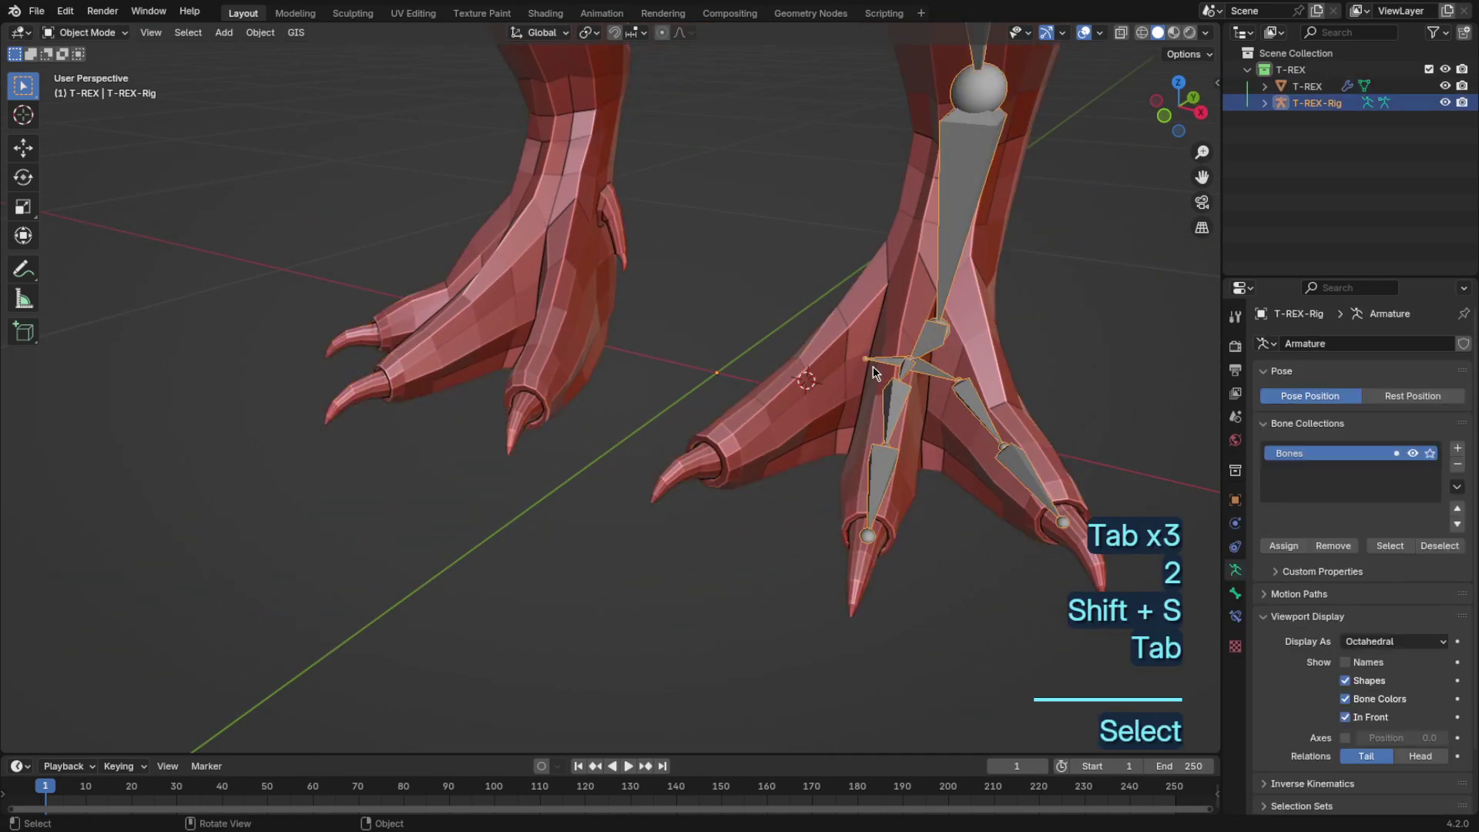
pyautogui.press('Tab')
pyautogui.click(867, 360)
pyautogui.press('e')
pyautogui.hotkey('shift', 's')
# Step: Select the edge loop at the inner toe's claw base and snap the 3D cursor to its centre
pyautogui.press('Tab')
pyautogui.click(793, 416)
pyautogui.press('Tab')
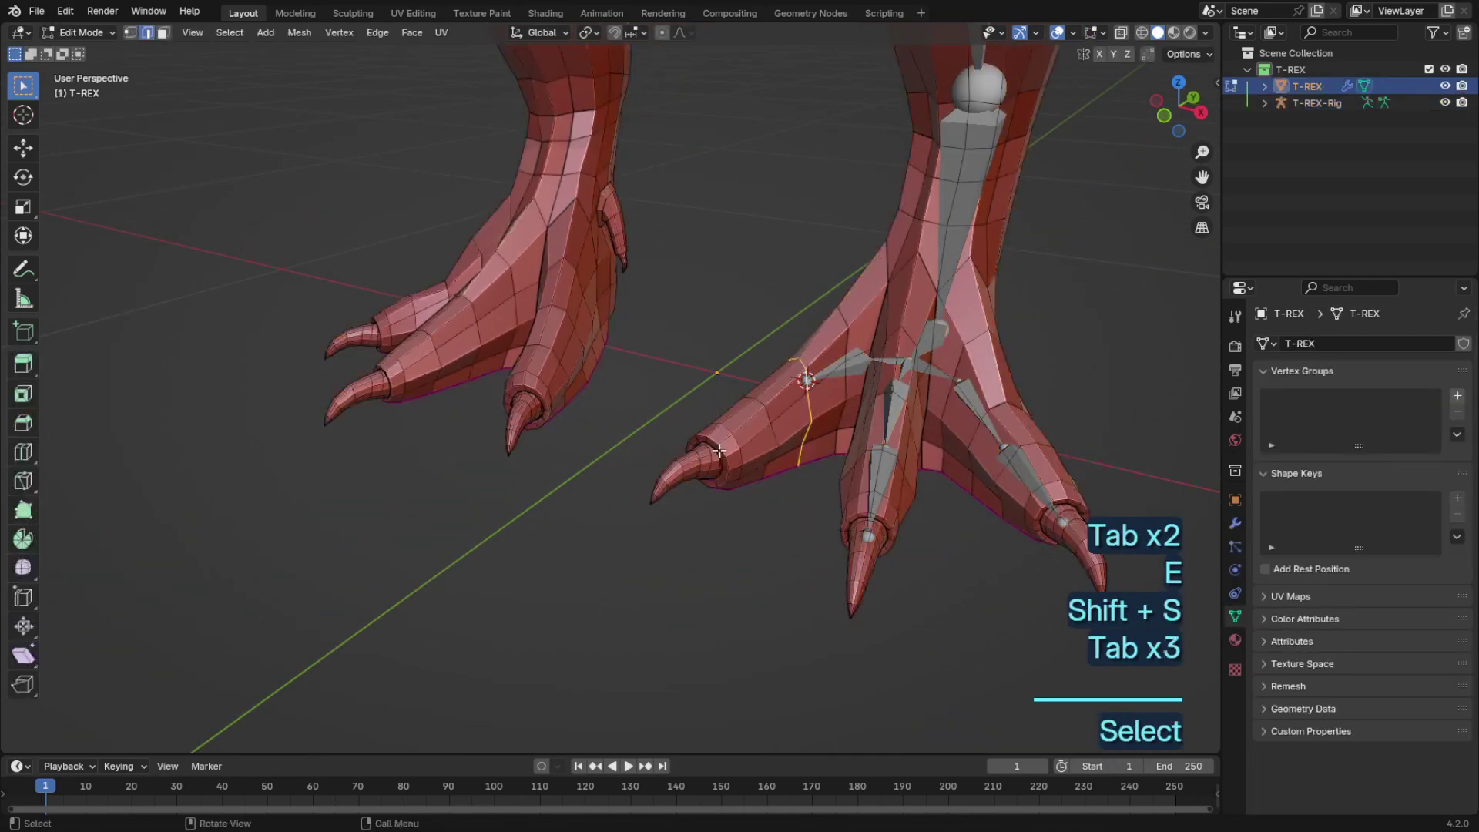
pyautogui.press('2')
pyautogui.keyDown('alt'); pyautogui.click(720, 450); pyautogui.keyUp('alt')
pyautogui.hotkey('shift', 's')
# Step: Extrude another bone along the inner toe and snap its tip to the cursor at the claw's base
pyautogui.press('Tab')
pyautogui.click(812, 383)
pyautogui.press('Tab')
pyautogui.press('e')
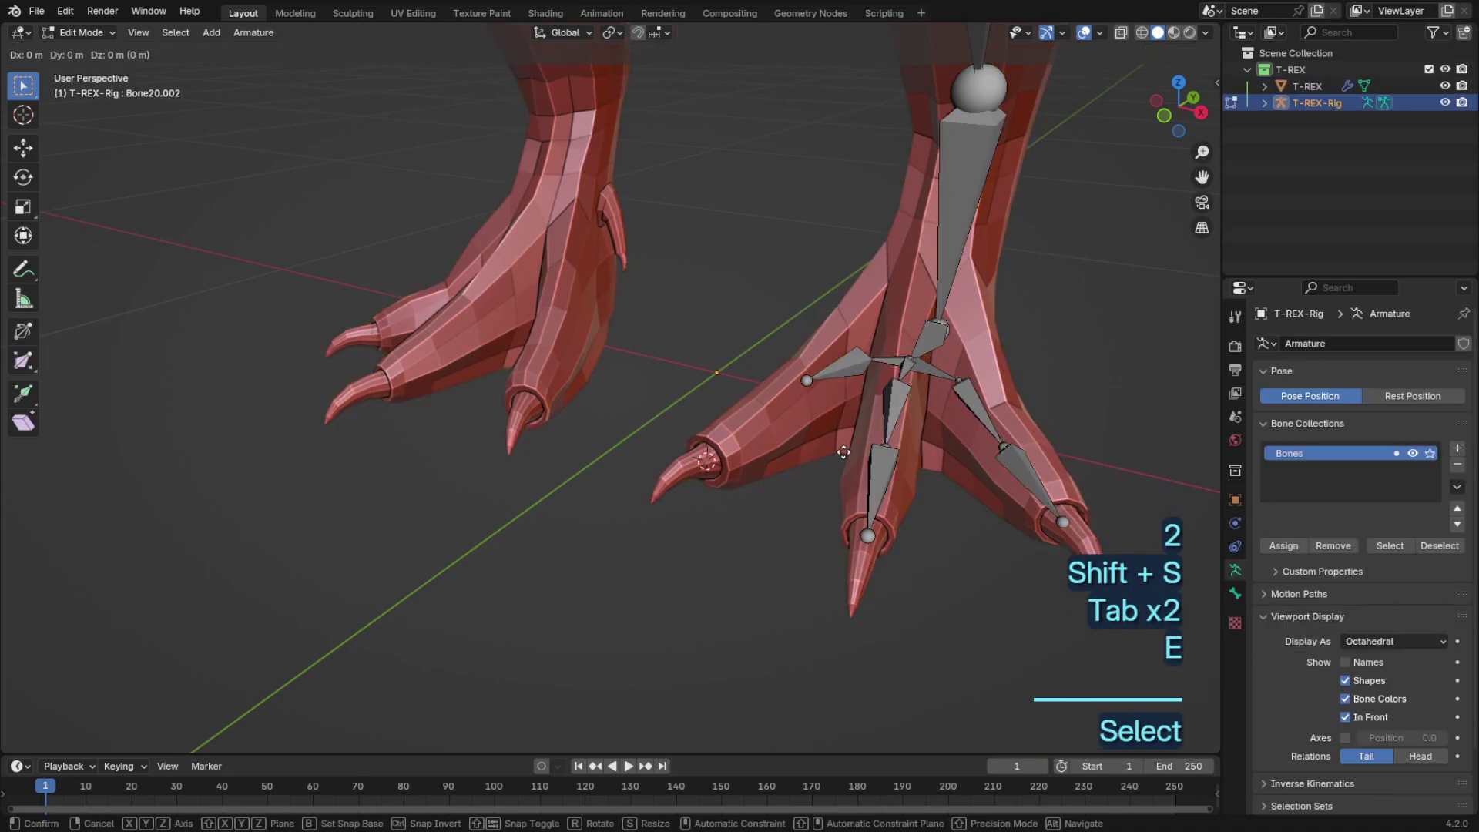
pyautogui.hotkey('shift', 's')
# Step: Raise the joint at the base of the left foot's inner toe along the Z axis
pyautogui.scroll(-3, 863, 368)
pyautogui.moveTo(862, 368); pyautogui.dragTo(771, 475, button='middle')
pyautogui.press('Tab')
pyautogui.scroll(-3, 742, 376)
pyautogui.press('Tab')
pyautogui.click(1179, 124)
pyautogui.scroll(7, 908, 307)
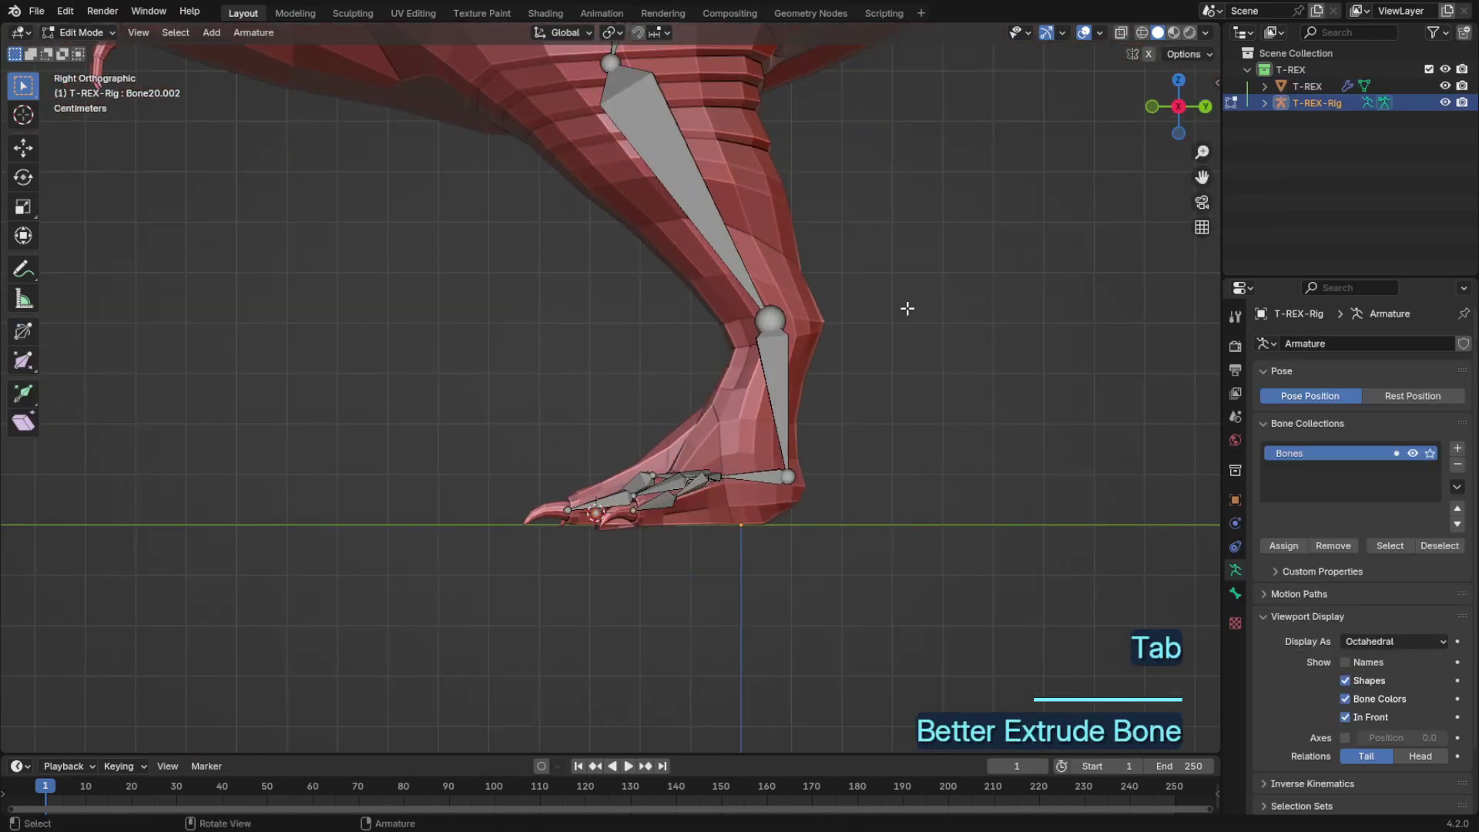
pyautogui.keyDown('shift'); pyautogui.moveTo(822, 419); pyautogui.dragTo(823, 373, button='middle'); pyautogui.keyUp('shift')
pyautogui.moveTo(691, 490); pyautogui.dragTo(868, 491, button='middle')
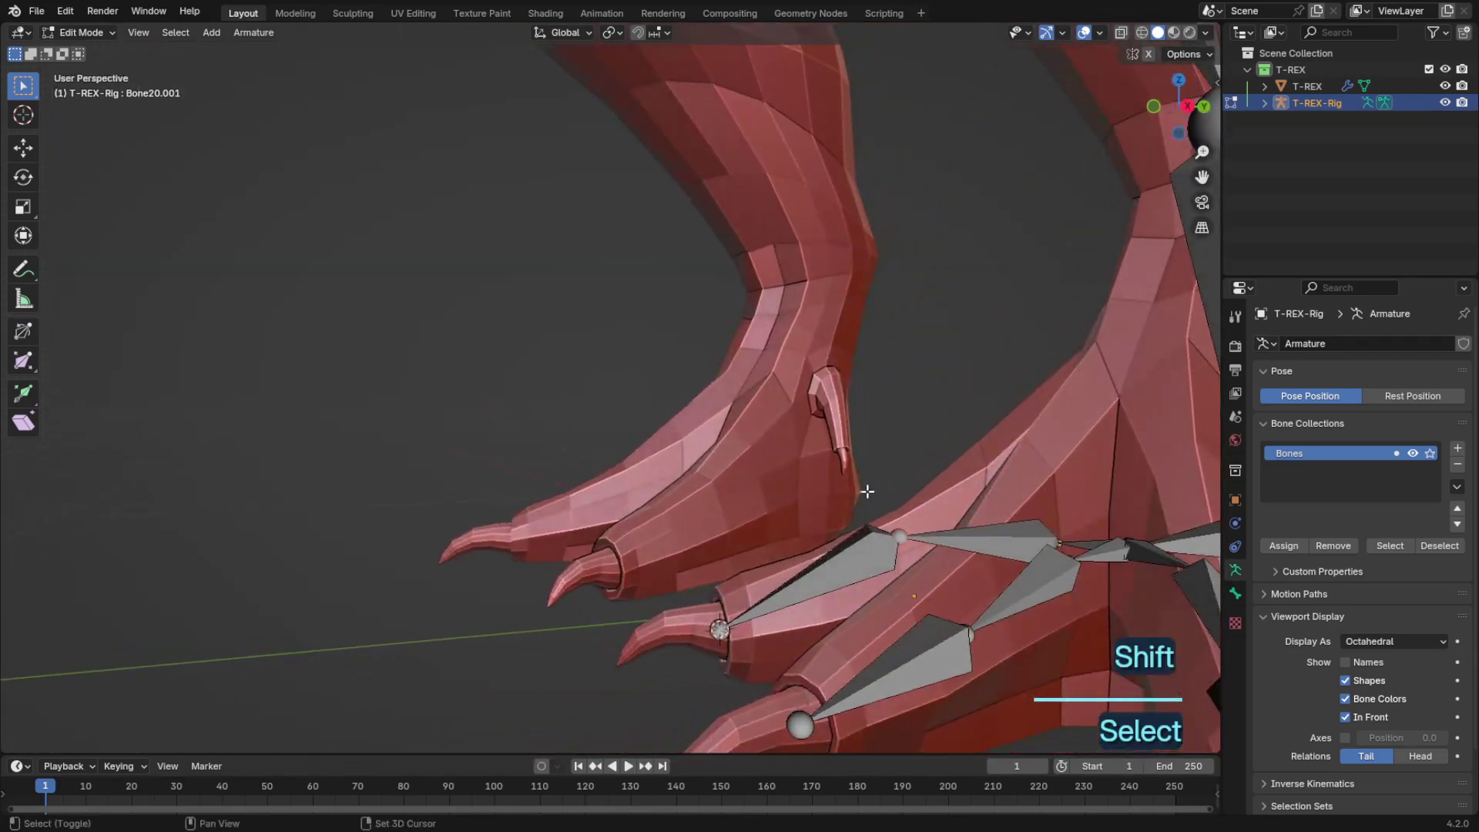
pyautogui.moveTo(1089, 504); pyautogui.dragTo(1051, 523, button='middle')
pyautogui.press('g')
pyautogui.press('z')
pyautogui.click(1071, 470)
pyautogui.moveTo(1071, 470); pyautogui.dragTo(1127, 444, button='middle')
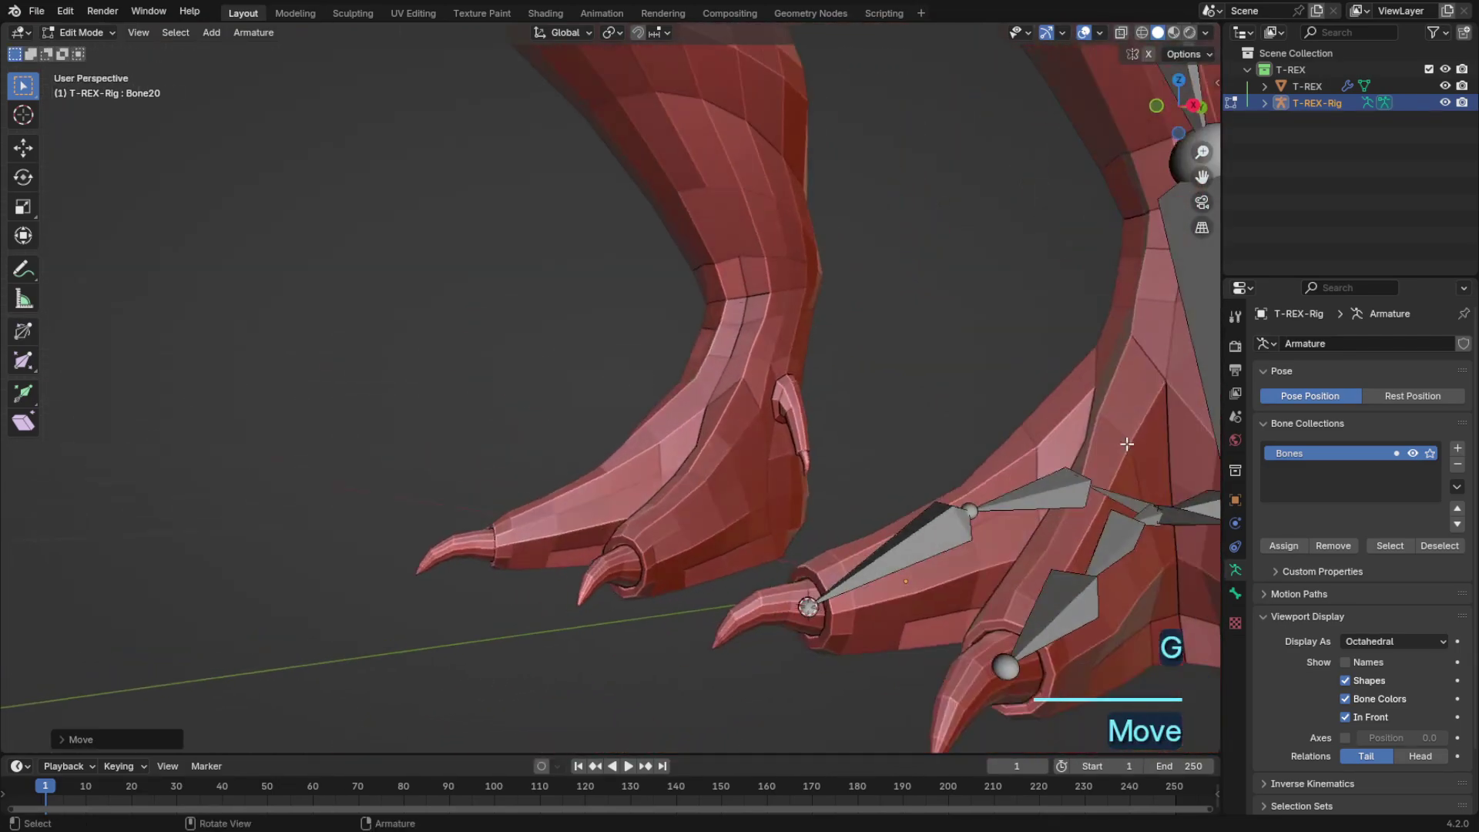
# Step: Fine-tune the height of the inner toe's base joint along Z in the front view
pyautogui.click(1162, 109)
pyautogui.click(1204, 107)
pyautogui.press('g')
pyautogui.press('z')
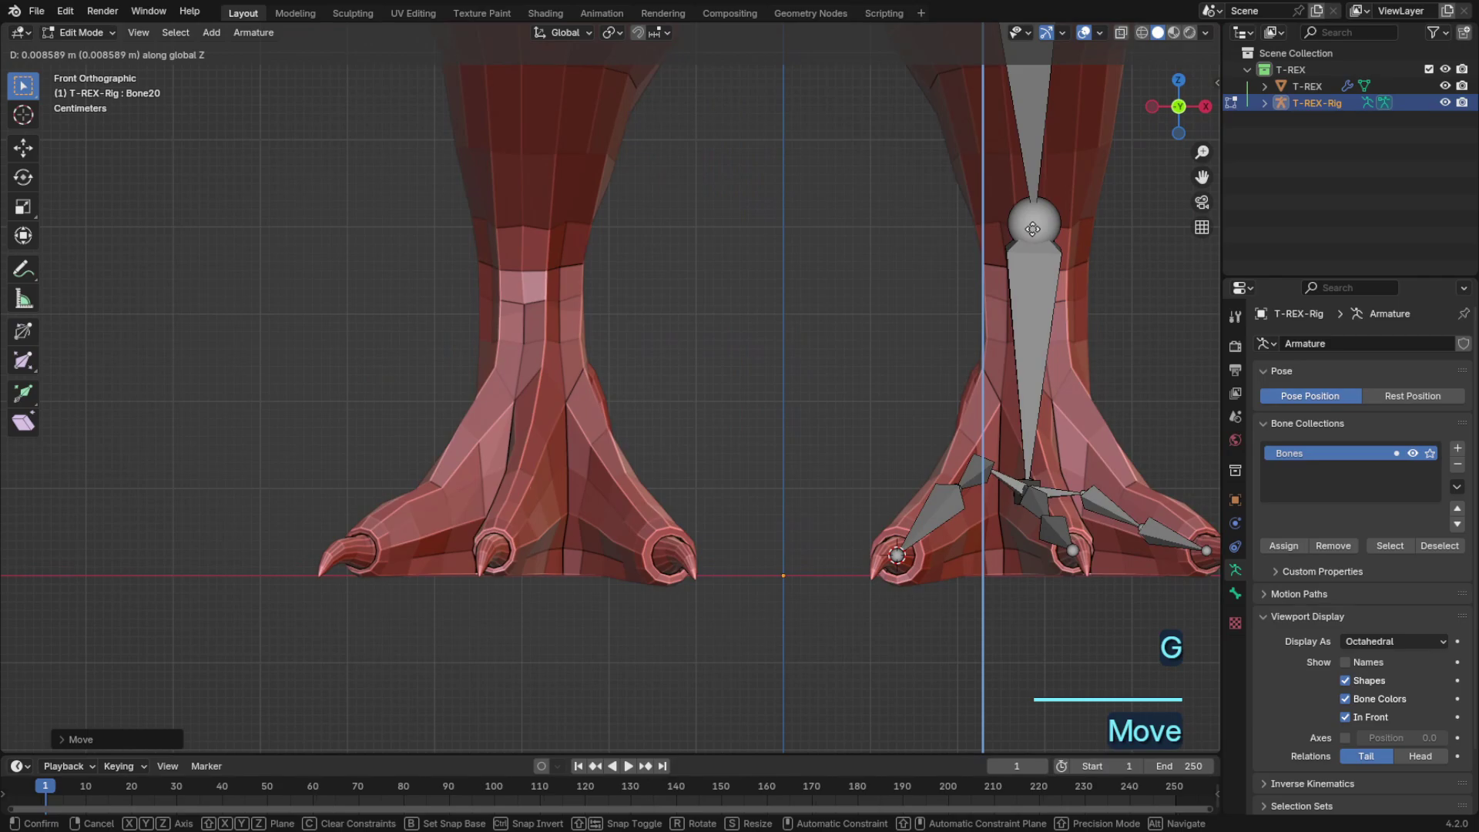
pyautogui.press('g')
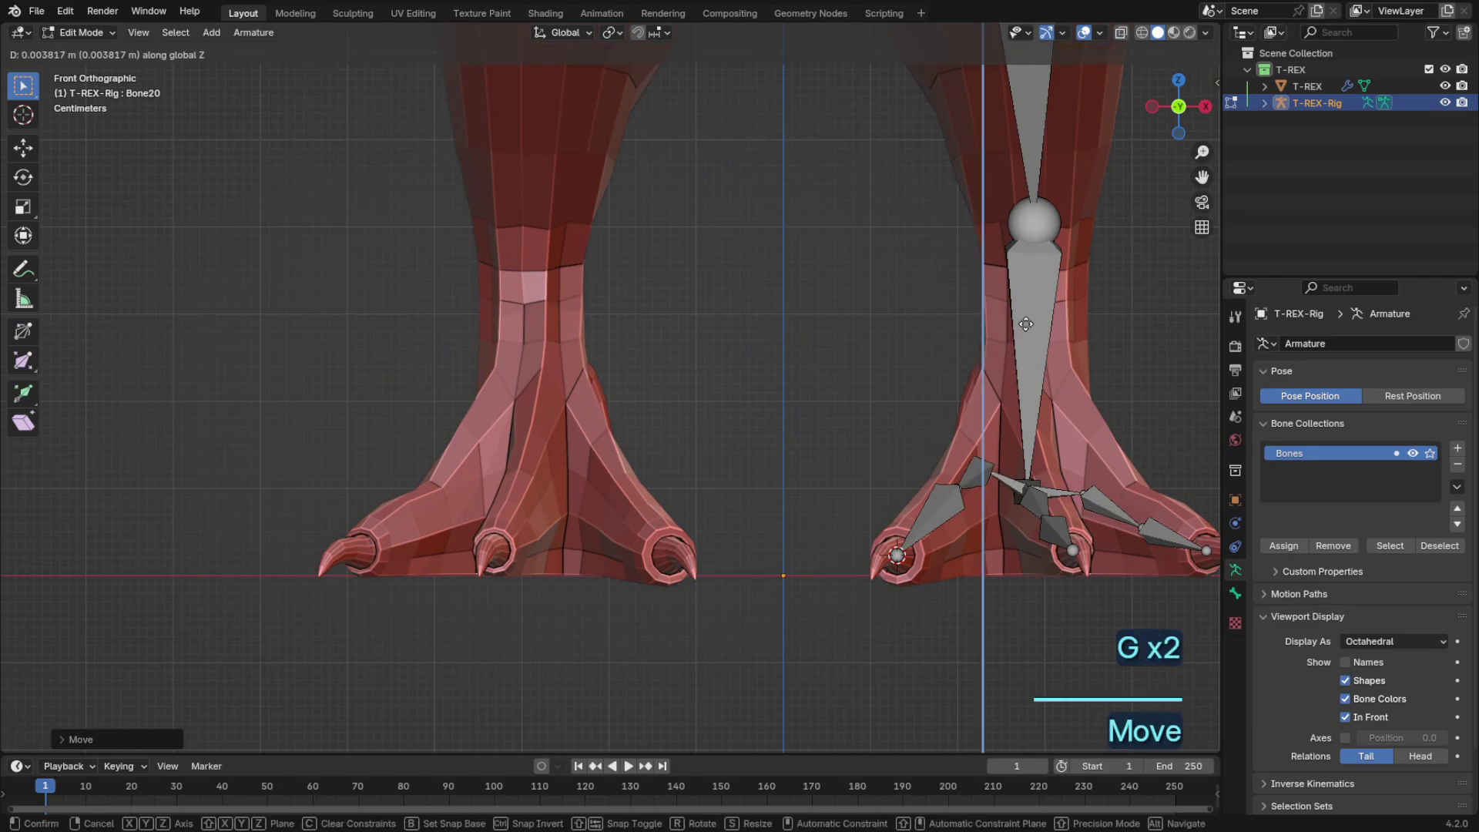
pyautogui.click(1026, 324)
pyautogui.moveTo(1026, 325); pyautogui.dragTo(895, 523, button='middle')
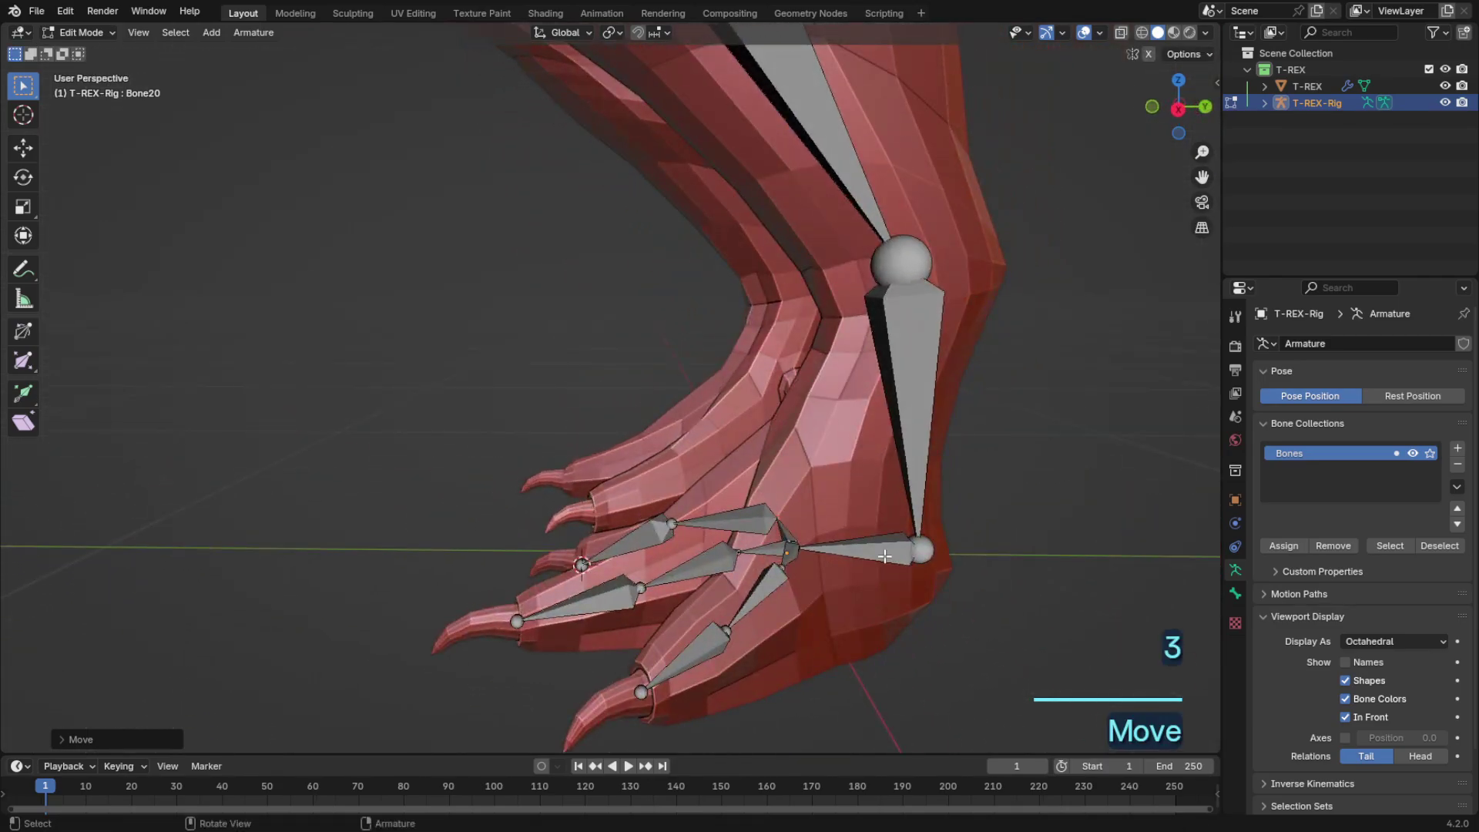
# Step: Select the left foot bone between the heel and the toes and move it along the Z axis
pyautogui.click(885, 556)
pyautogui.press('g')
pyautogui.press('z')
pyautogui.click(948, 435)
pyautogui.moveTo(948, 434); pyautogui.dragTo(1044, 439, button='middle')
pyautogui.scroll(-7, 1044, 437)
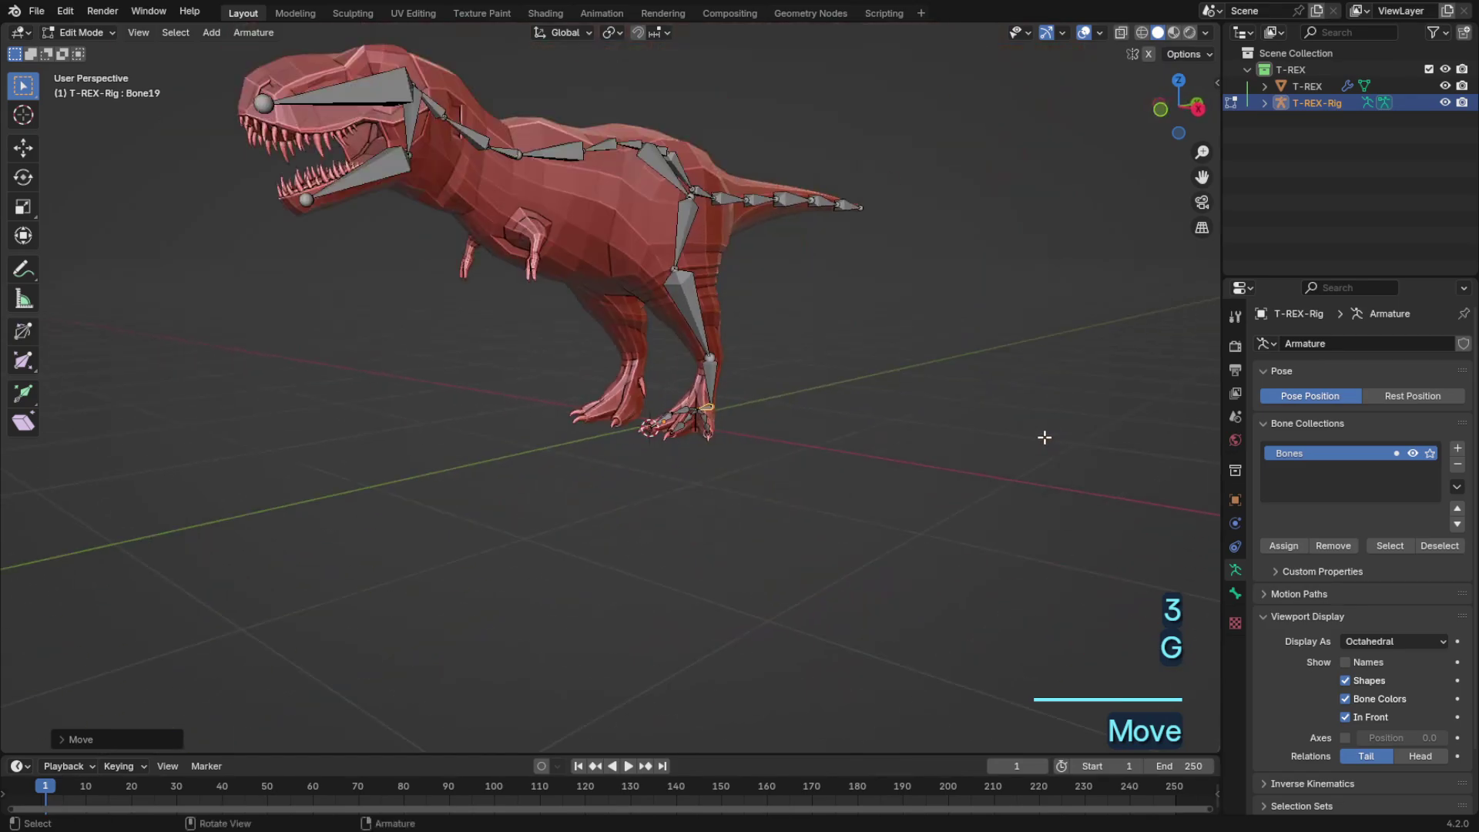
# Step: Extrude a bone from the front spine joint above the arms out toward the body's left side in top view
pyautogui.press('Tab')
pyautogui.keyDown('shift'); pyautogui.moveTo(950, 367); pyautogui.dragTo(914, 467, button='middle'); pyautogui.keyUp('shift')
pyautogui.scroll(3, 914, 468)
pyautogui.press('Tab')
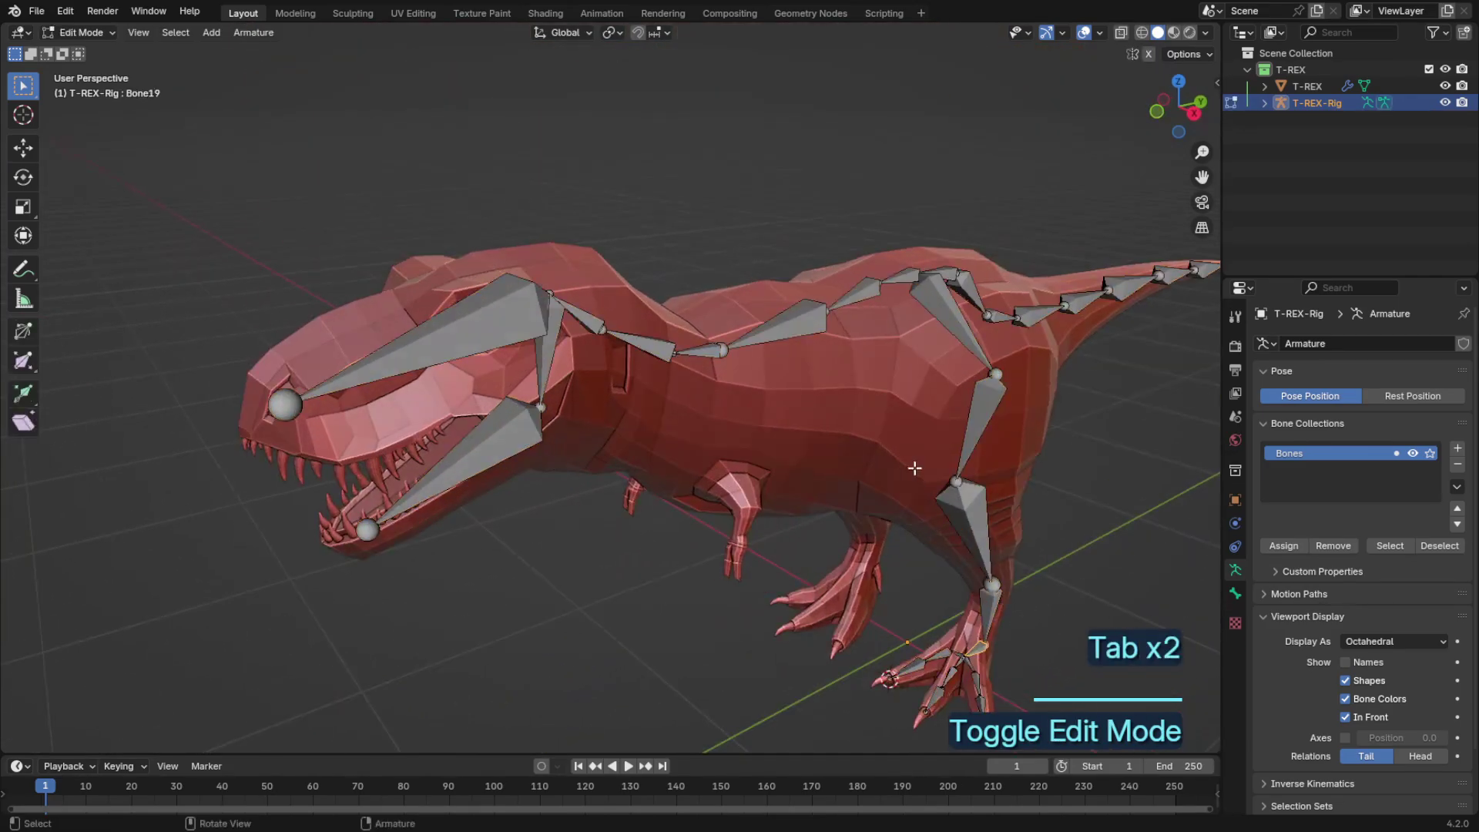
pyautogui.moveTo(804, 396); pyautogui.dragTo(779, 390, button='middle')
pyautogui.scroll(3, 573, 333)
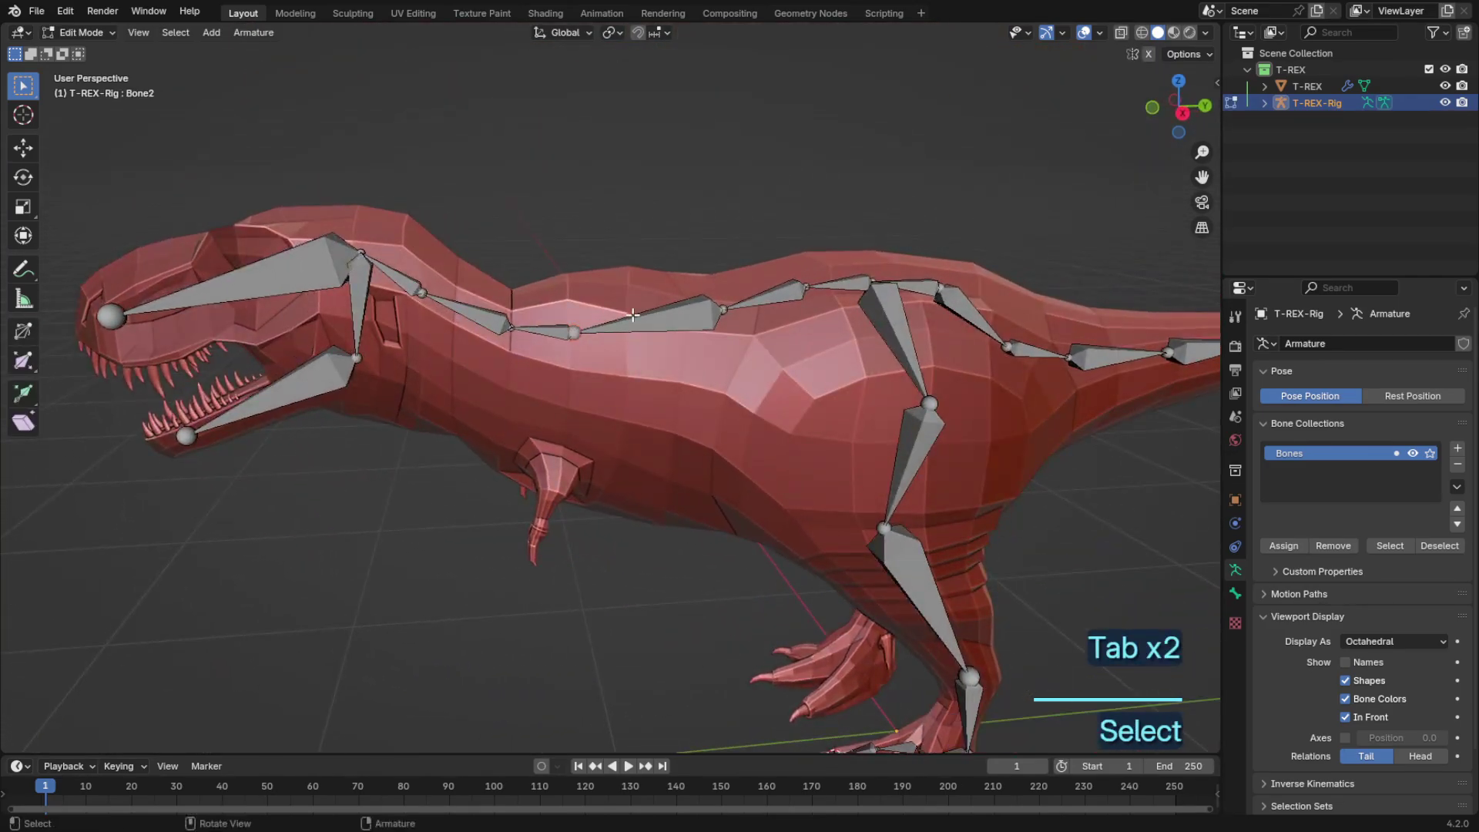
pyautogui.click(1177, 81)
pyautogui.press('e')
pyautogui.click(1018, 238)
pyautogui.moveTo(1129, 401); pyautogui.dragTo(1008, 315, button='middle')
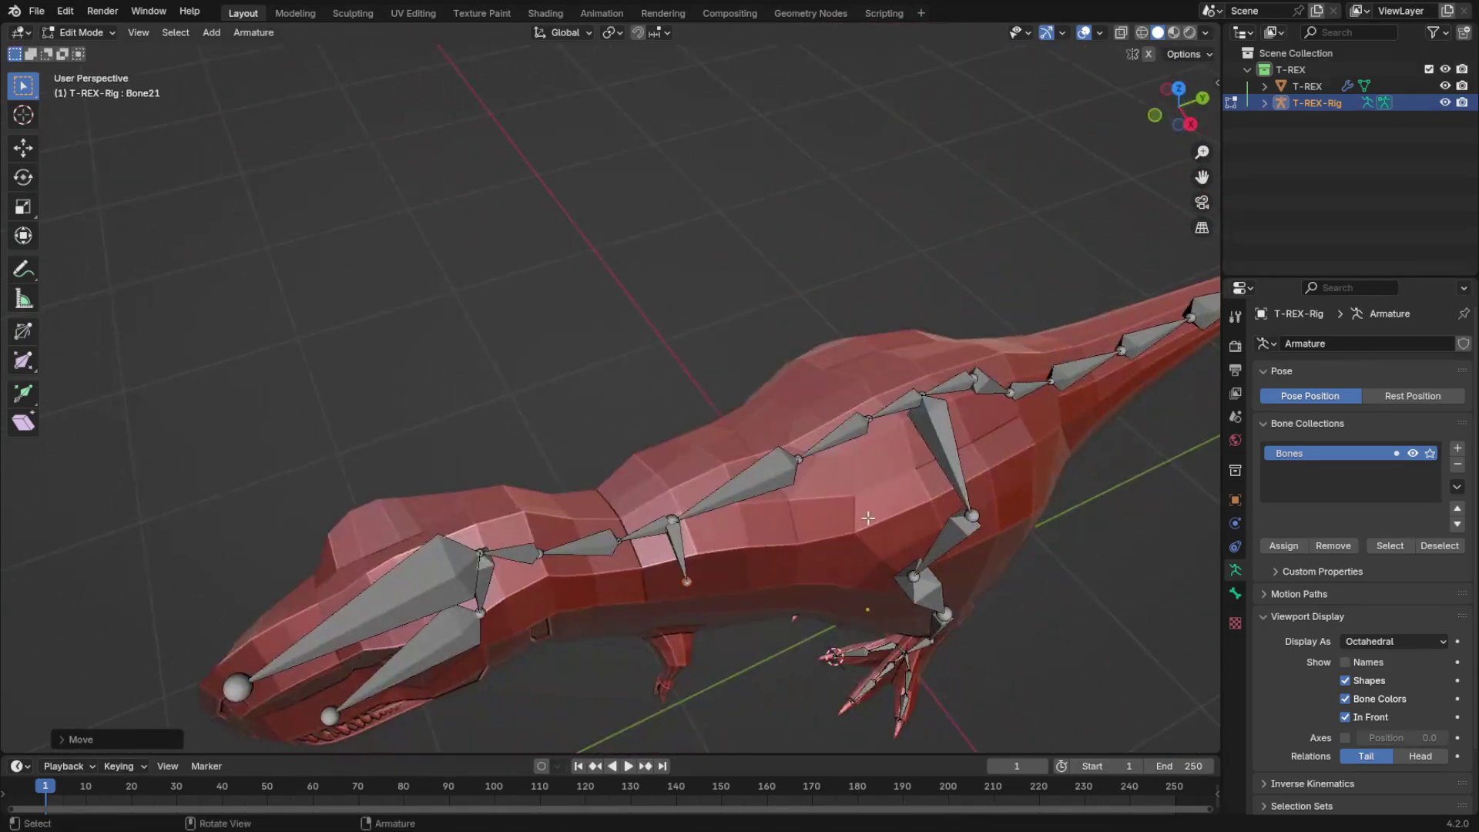
pyautogui.keyDown('shift'); pyautogui.moveTo(868, 518); pyautogui.dragTo(853, 365, button='middle'); pyautogui.keyUp('shift')
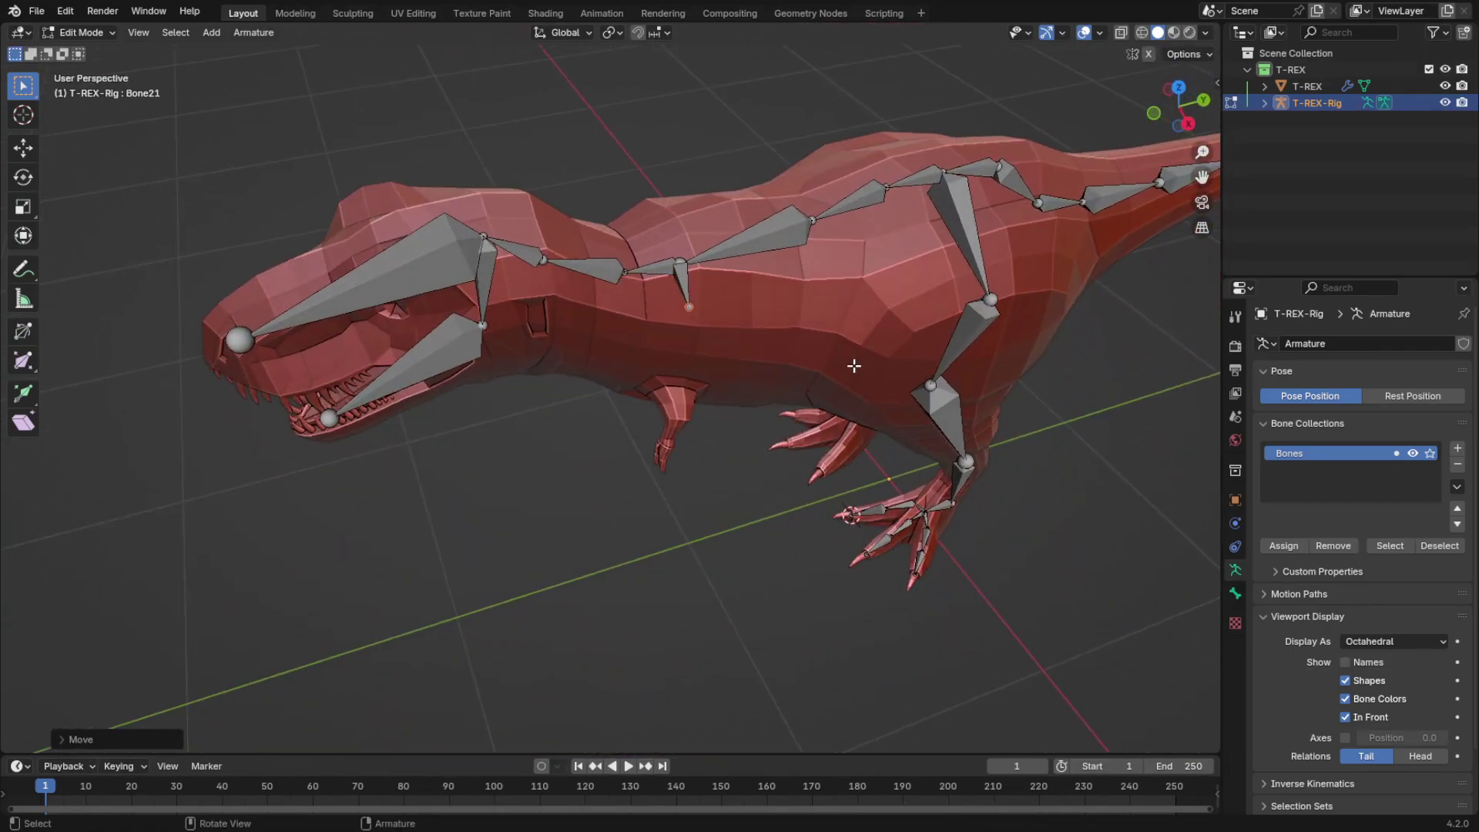
# Step: Move the new shoulder bone's tip down toward the arm in the right side view
pyautogui.scroll(5, 853, 366)
pyautogui.click(1183, 123)
pyautogui.press('g')
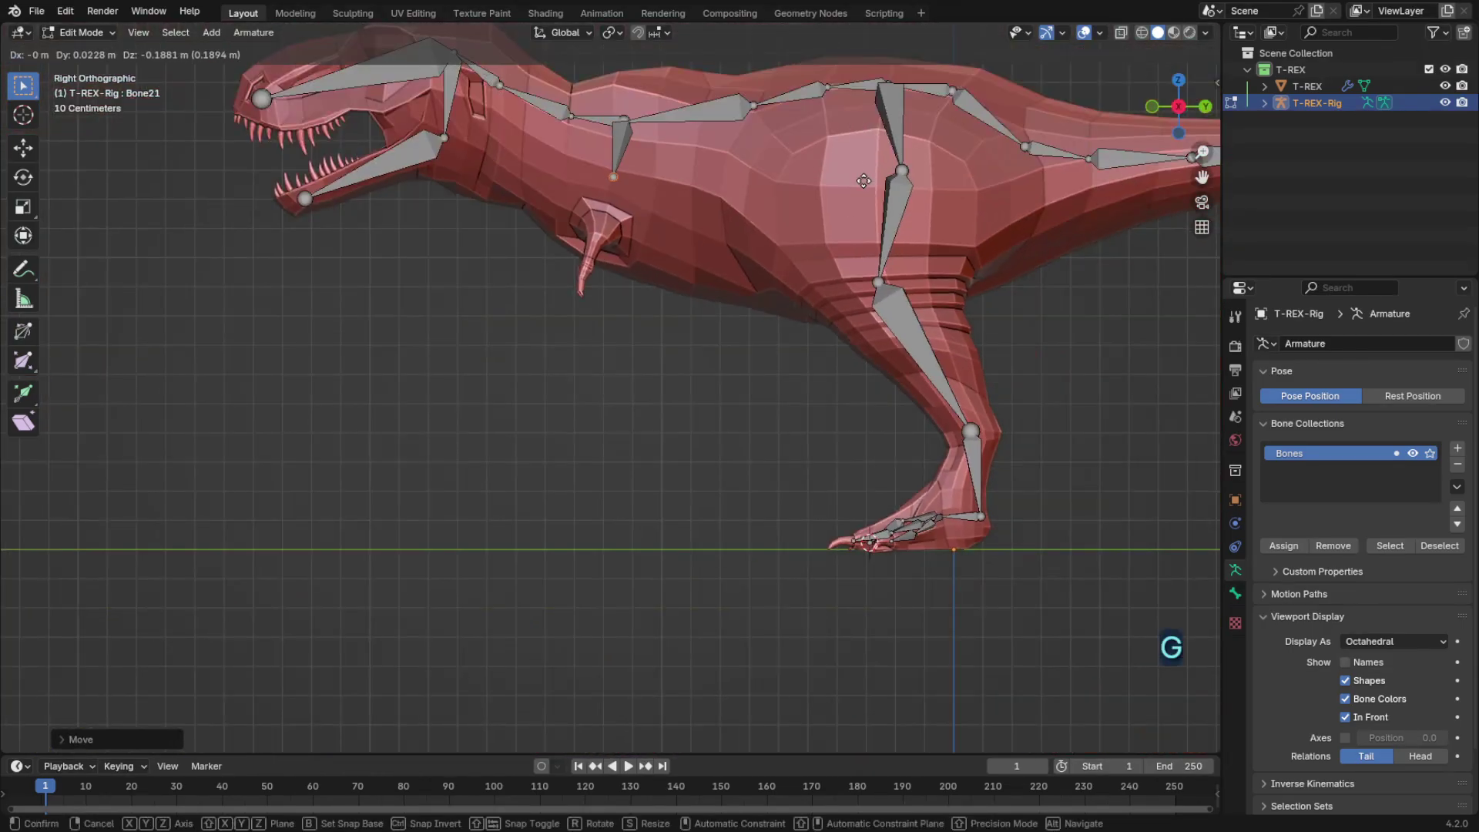
pyautogui.click(884, 180)
pyautogui.keyDown('shift'); pyautogui.moveTo(875, 151); pyautogui.dragTo(951, 317, button='middle'); pyautogui.keyUp('shift')
# Step: Extrude a second bone from the shoulder bone's tip down to the top of the left arm
pyautogui.press('Tab')
pyautogui.scroll(2, 952, 317)
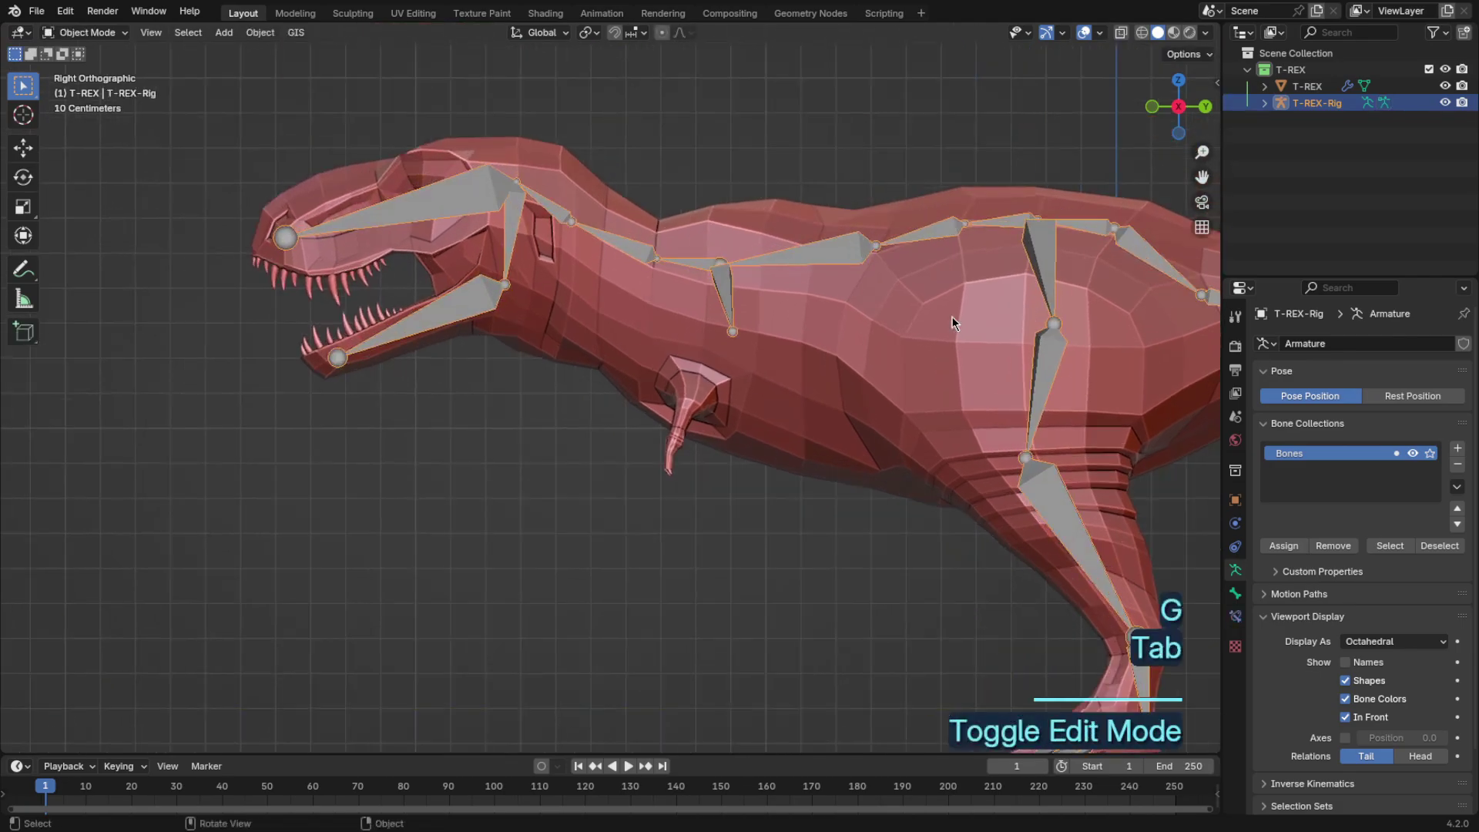
pyautogui.press('Tab')
pyautogui.press('e')
pyautogui.click(923, 382)
# Step: Select the edge loop around the top of the left arm and snap the 3D cursor to it
pyautogui.press('Tab')
pyautogui.click(857, 393)
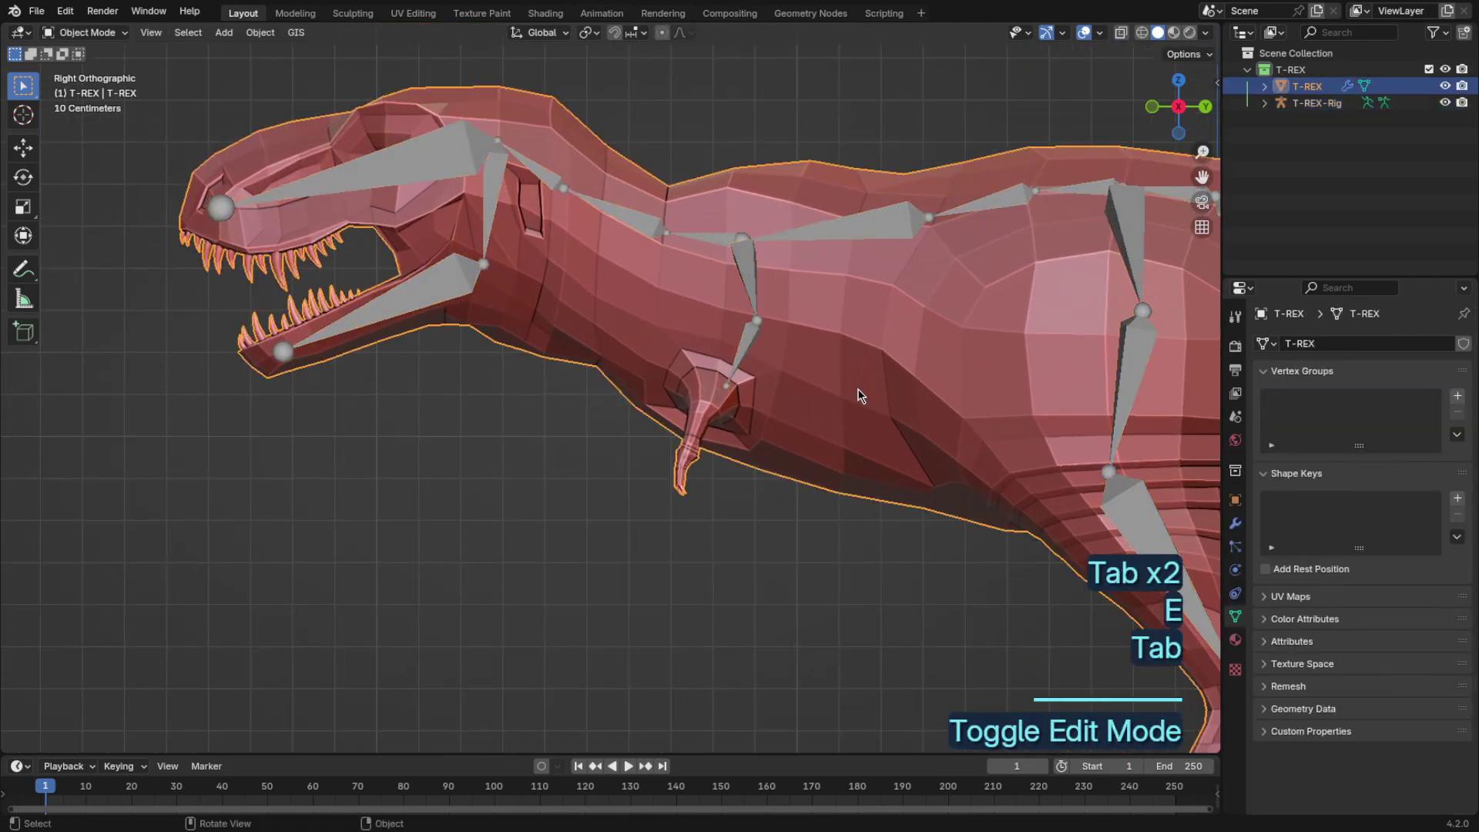
pyautogui.press('Tab')
pyautogui.scroll(2, 854, 391)
pyautogui.press('2')
pyautogui.keyDown('alt'); pyautogui.click(787, 379); pyautogui.keyUp('alt')
pyautogui.hotkey('shift', 's')
# Step: Snap the tip of the second shoulder bone to the 3D cursor at the top of the arm
pyautogui.press('Tab')
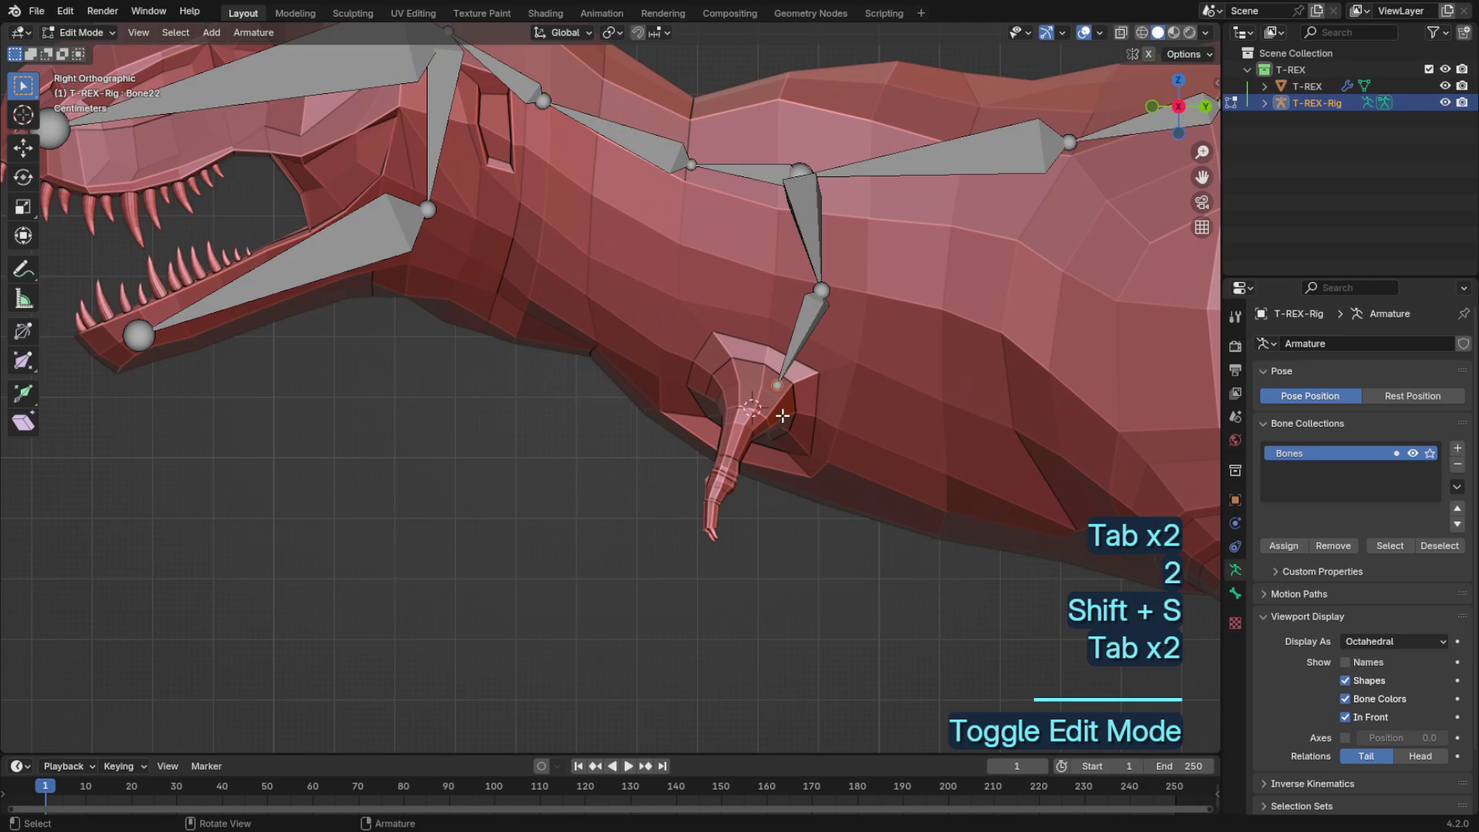
pyautogui.hotkey('shift', 's')
pyautogui.click(798, 278)
pyautogui.press('Tab')
pyautogui.press('Tab')
# Step: Reposition the joint between the two shoulder bones closer to the arm, in the side and front views
pyautogui.click(821, 291)
pyautogui.press('g')
pyautogui.click(929, 355)
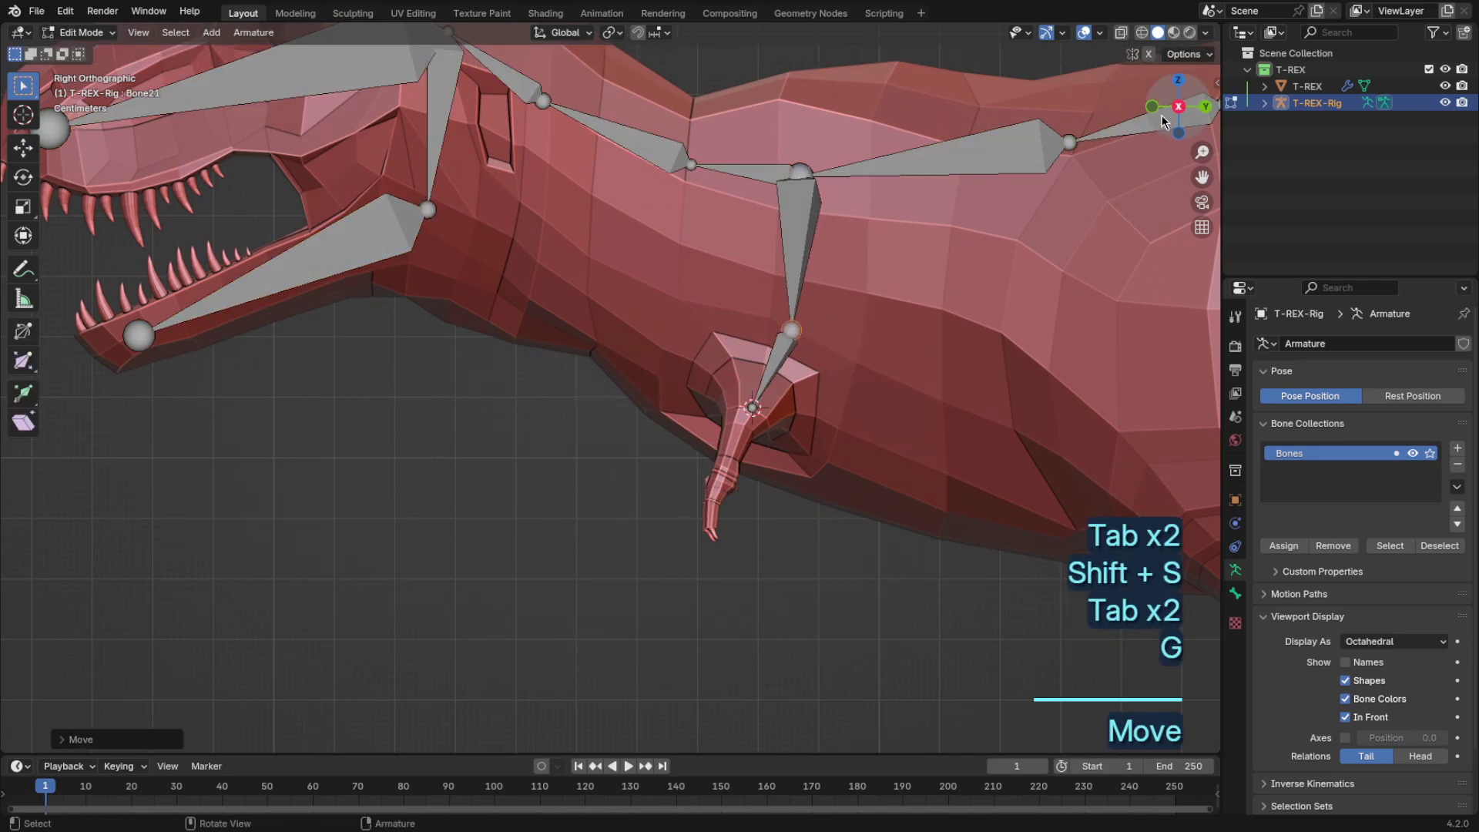
pyautogui.click(1151, 107)
pyautogui.press('g')
pyautogui.click(992, 224)
pyautogui.moveTo(992, 225); pyautogui.dragTo(839, 255, button='middle')
# Step: Select the edge loop around the left wrist and snap the 3D cursor to it
pyautogui.press('Tab')
pyautogui.keyDown('shift'); pyautogui.moveTo(1005, 562); pyautogui.dragTo(891, 348, button='middle'); pyautogui.keyUp('shift')
pyautogui.scroll(4, 922, 456)
pyautogui.click(992, 487)
pyautogui.press('Tab')
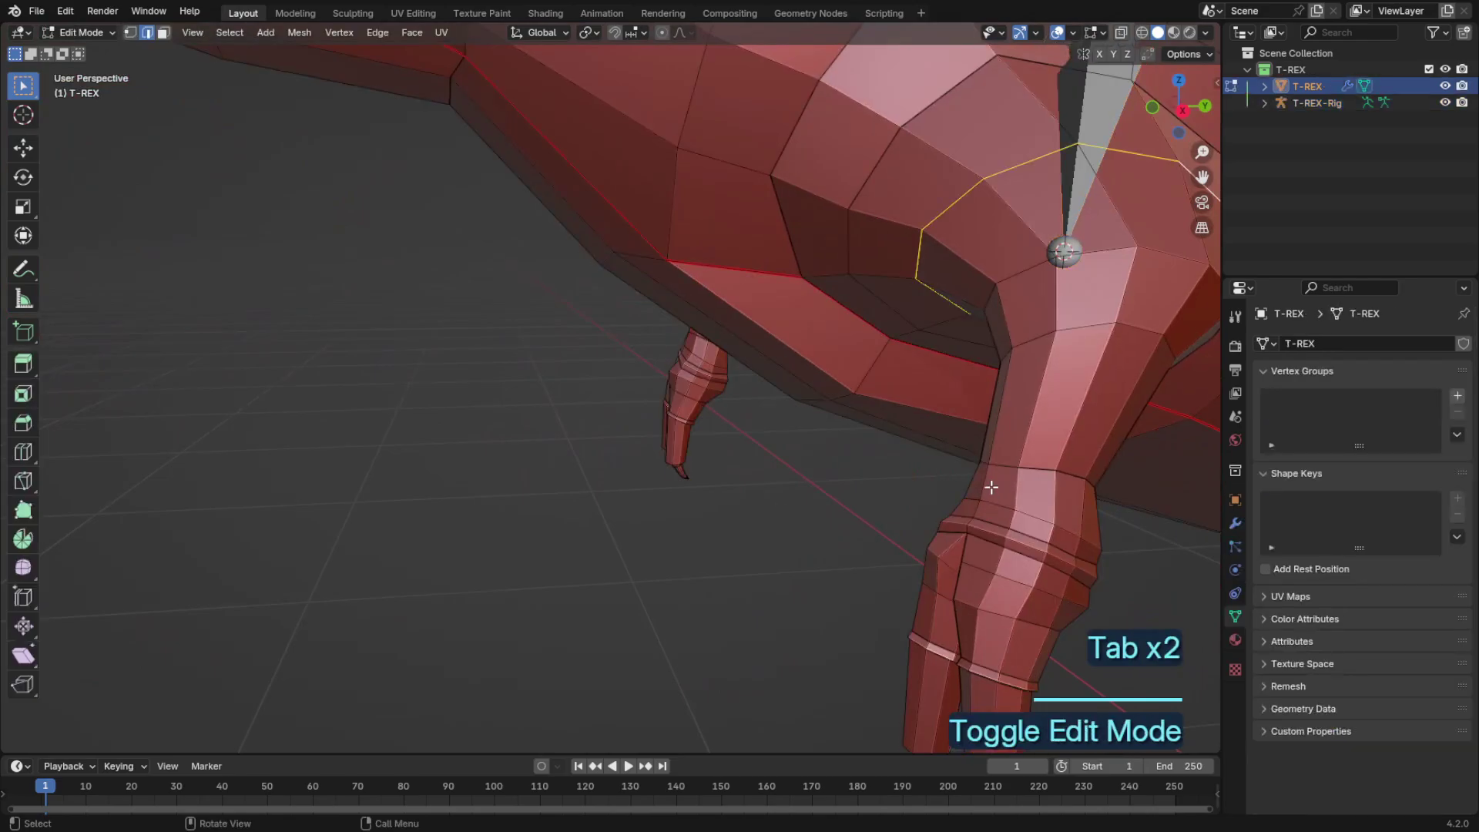
pyautogui.keyDown('alt'); pyautogui.click(990, 534); pyautogui.keyUp('alt')
# Step: Extrude an arm bone from the lower shoulder bone's tip and snap its end to the cursor at the wrist
pyautogui.click(1062, 258)
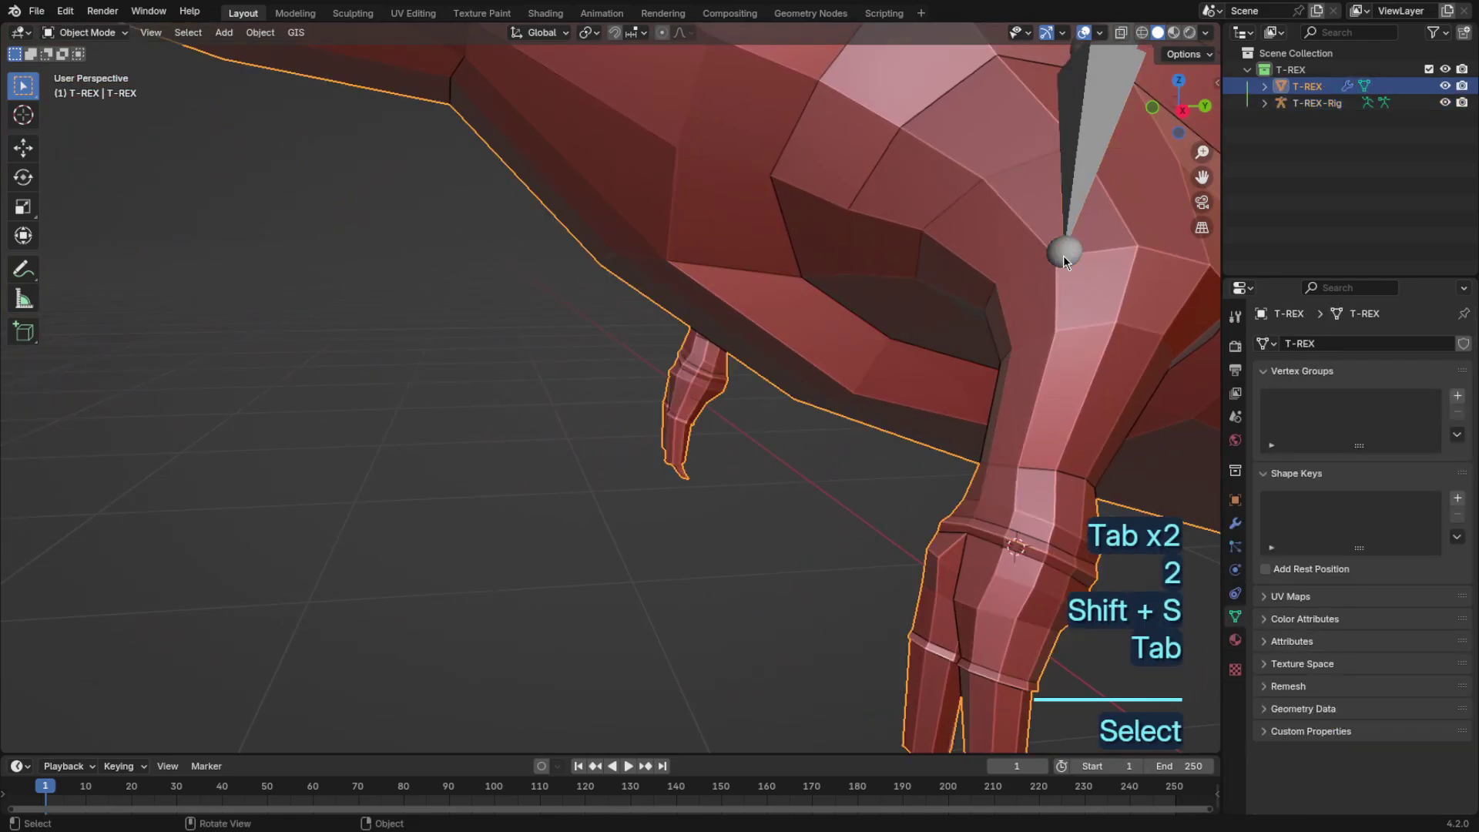
pyautogui.press('Tab')
pyautogui.press('Tab')
pyautogui.click(1067, 249)
pyautogui.press('Tab')
pyautogui.click(1065, 252)
pyautogui.press('e')
pyautogui.rightClick(1070, 263)
pyautogui.hotkey('shift', 's')
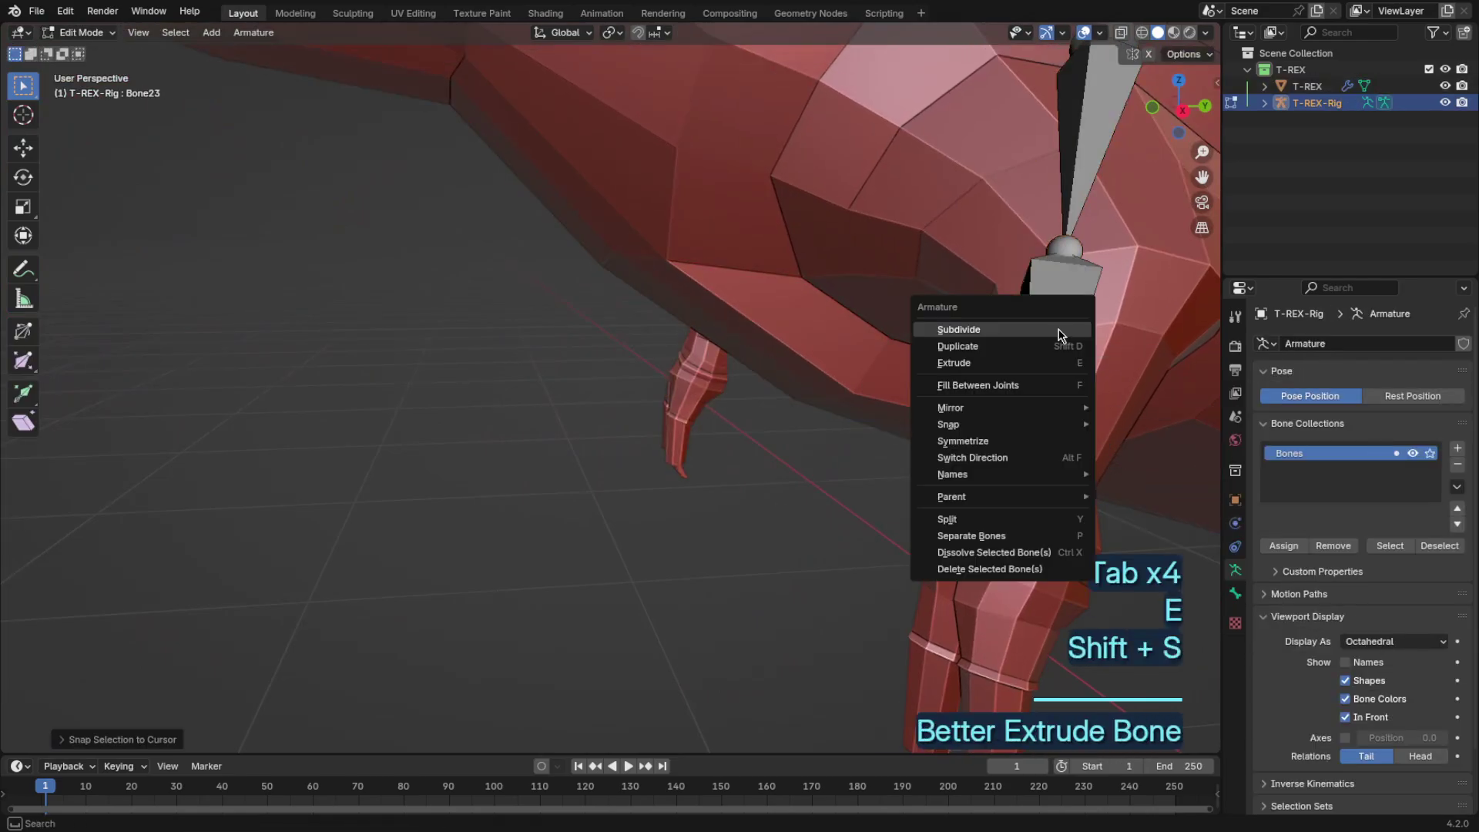
pyautogui.click(1058, 330)
pyautogui.hotkey('shift', 's')
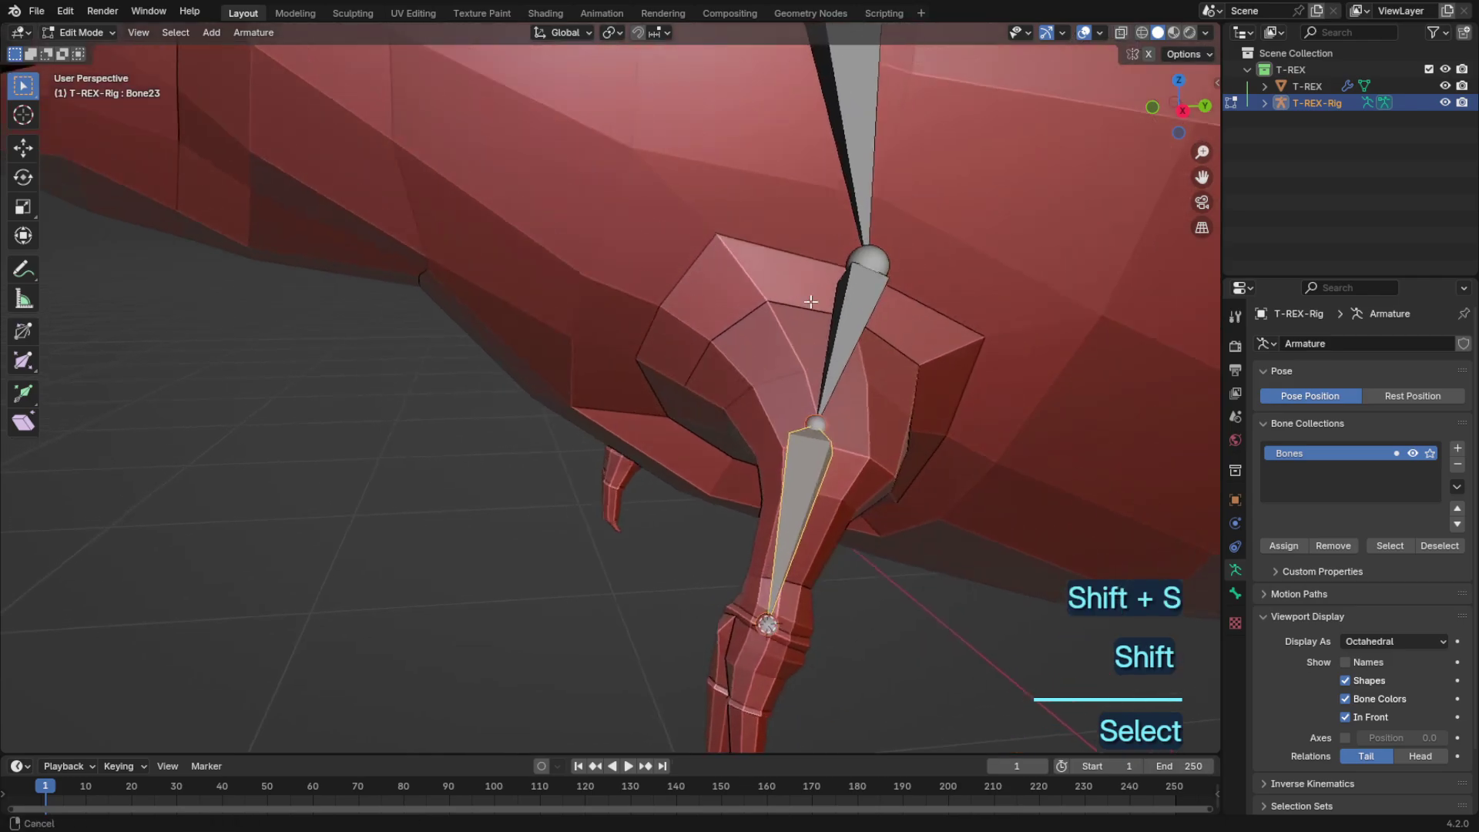
# Step: Select the wider edge loop where the left arm meets the body and snap the 3D cursor to it
pyautogui.keyDown('shift'); pyautogui.moveTo(810, 302); pyautogui.dragTo(808, 301, button='middle'); pyautogui.keyUp('shift')
pyautogui.press('Tab')
pyautogui.click(785, 302)
pyautogui.press('Tab')
pyautogui.press('2')
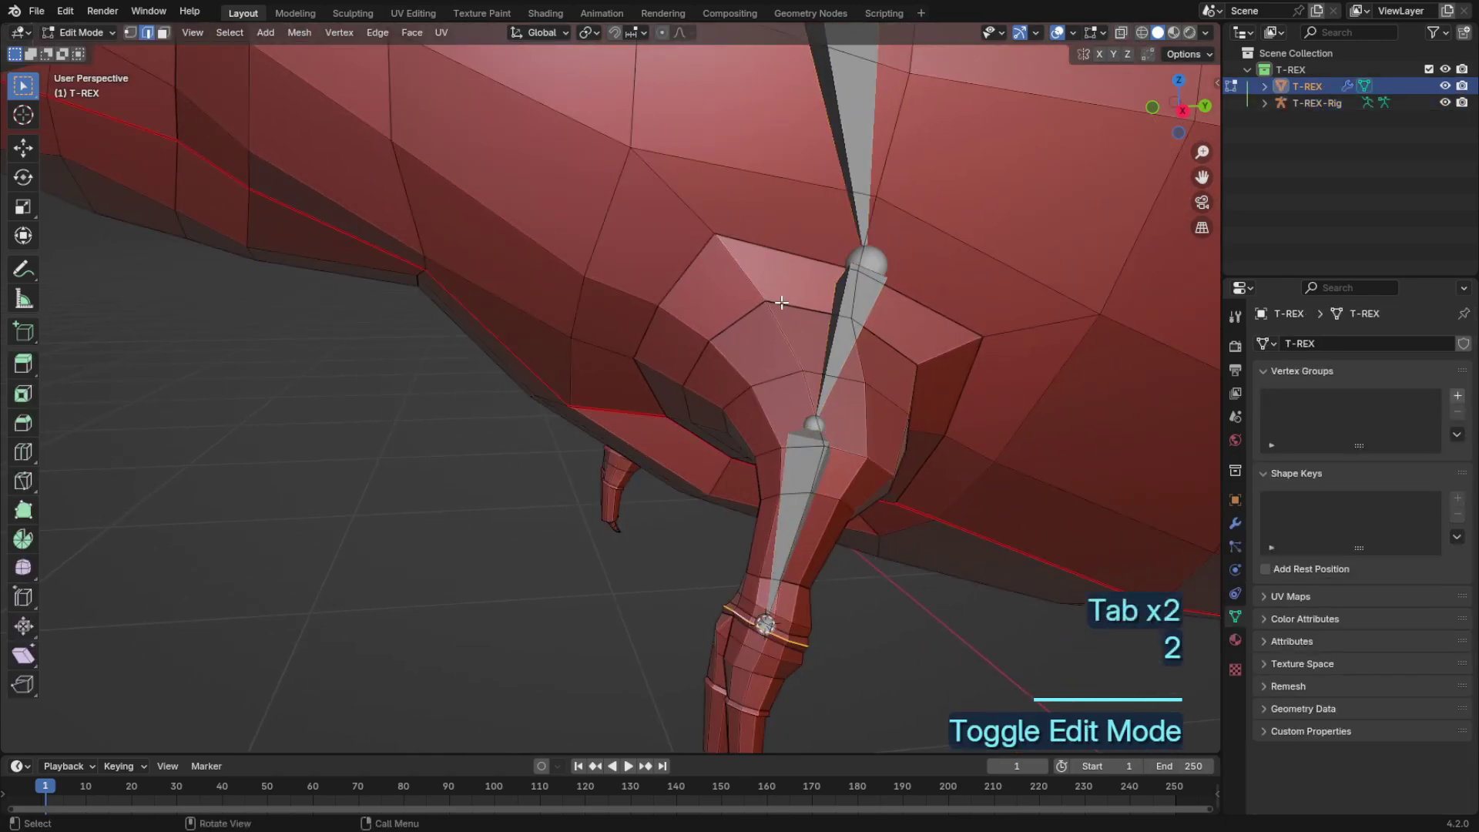
# Step: Snap the joint at the top of the arm bone to the 3D cursor
pyautogui.press('Tab')
pyautogui.click(850, 339)
pyautogui.press('Tab')
pyautogui.hotkey('shift', 's')
pyautogui.click(856, 388)
# Step: Subdivide the left arm bone that runs down to the wrist
pyautogui.press('Tab')
pyautogui.click(795, 437)
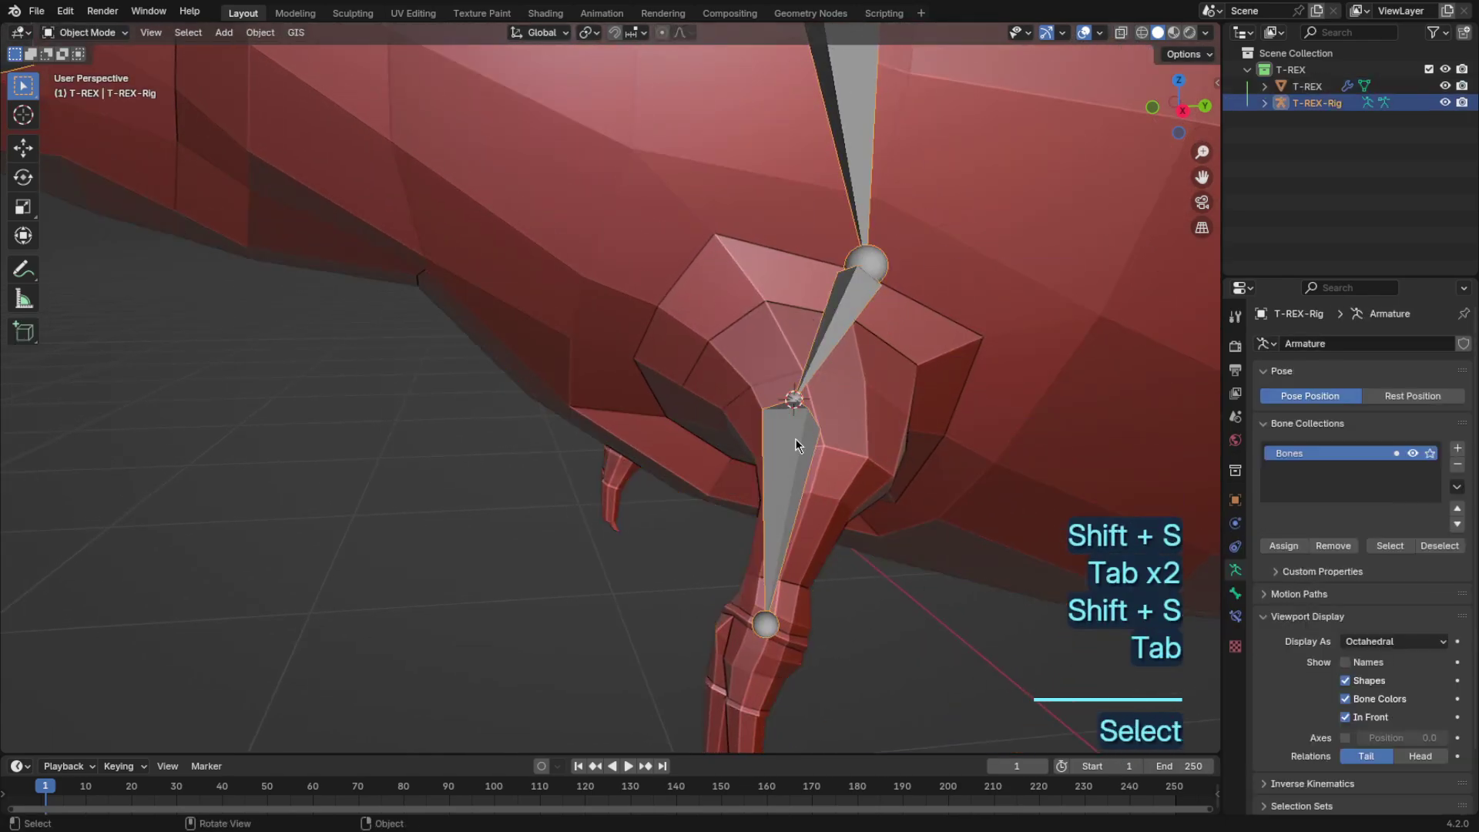
pyautogui.press('Tab')
pyautogui.click(795, 444)
pyautogui.rightClick(952, 343)
pyautogui.click(952, 343)
# Step: Select the edge loop around the left elbow and snap the 3D cursor to it
pyautogui.press('Tab')
pyautogui.click(864, 423)
pyautogui.press('Tab')
pyautogui.press('2')
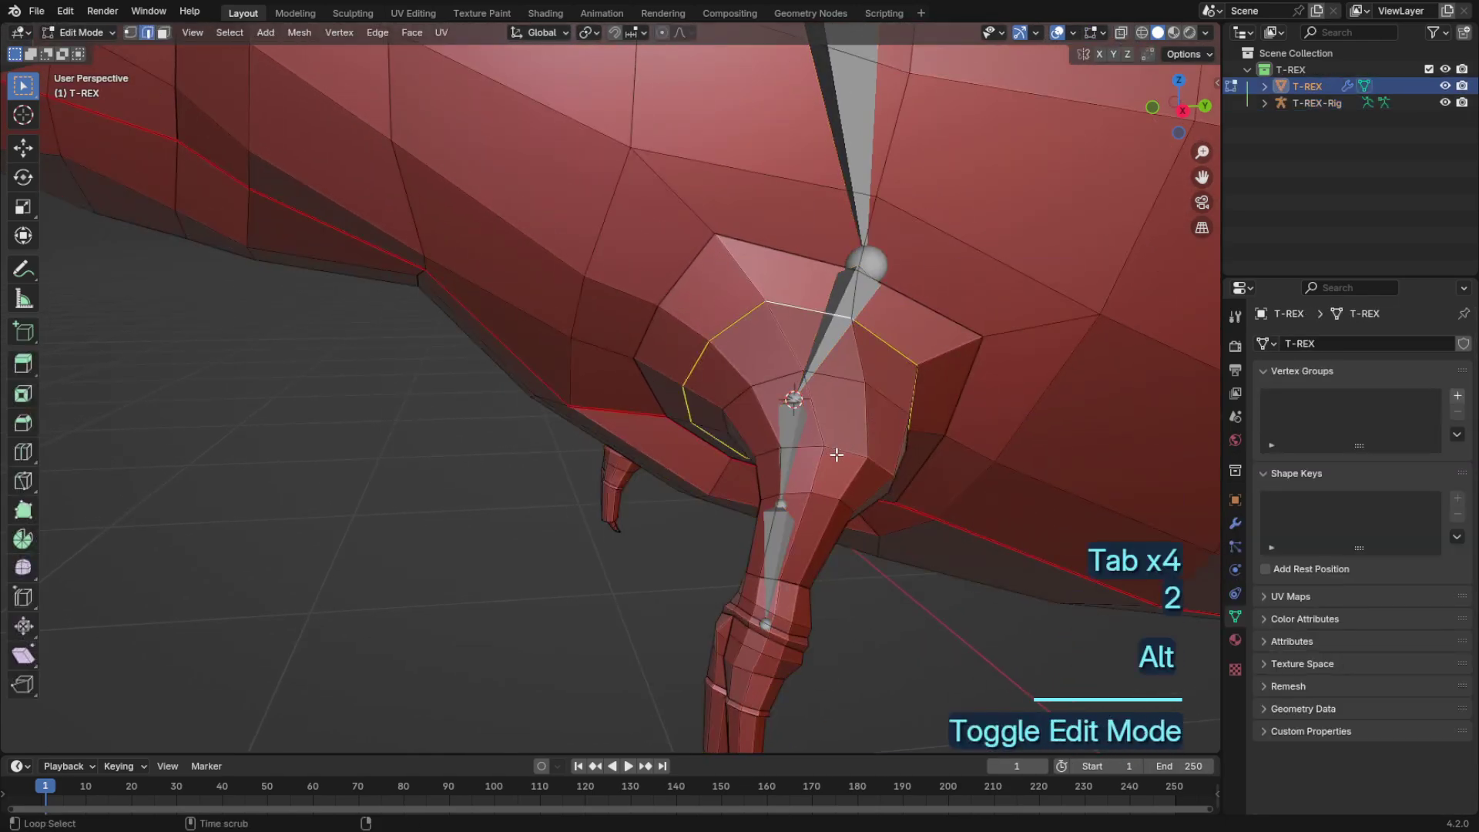
# Step: Snap the middle joint of the subdivided arm bone to the cursor at the elbow
pyautogui.press('Tab')
pyautogui.click(783, 496)
pyautogui.hotkey('shift', 's')
pyautogui.click(823, 391)
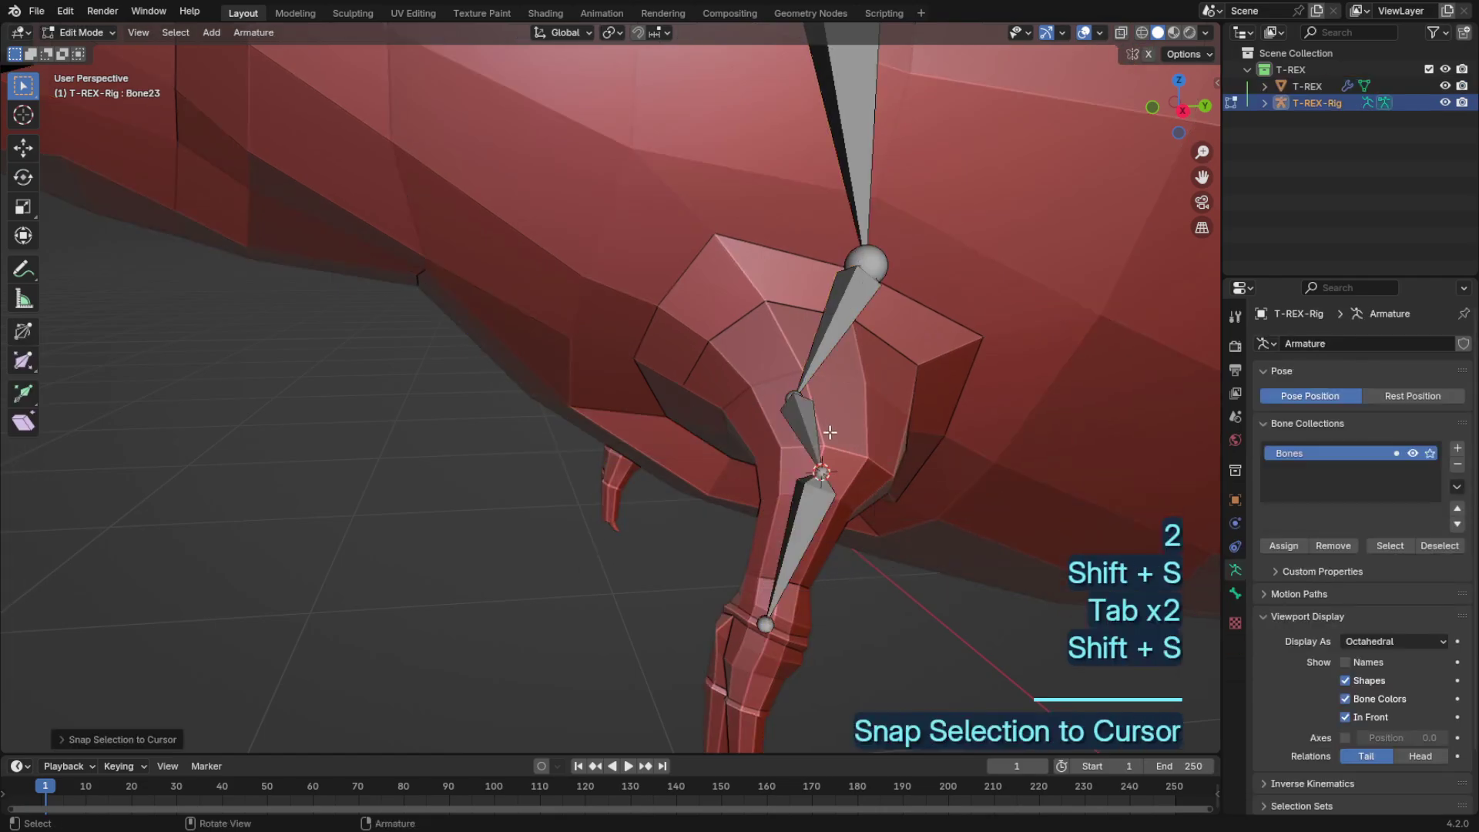
# Step: Select the edge loop at the base of the left hand's outer finger and snap the 3D cursor to it
pyautogui.moveTo(852, 454); pyautogui.dragTo(1003, 420, button='middle')
pyautogui.press('Tab')
pyautogui.click(937, 429)
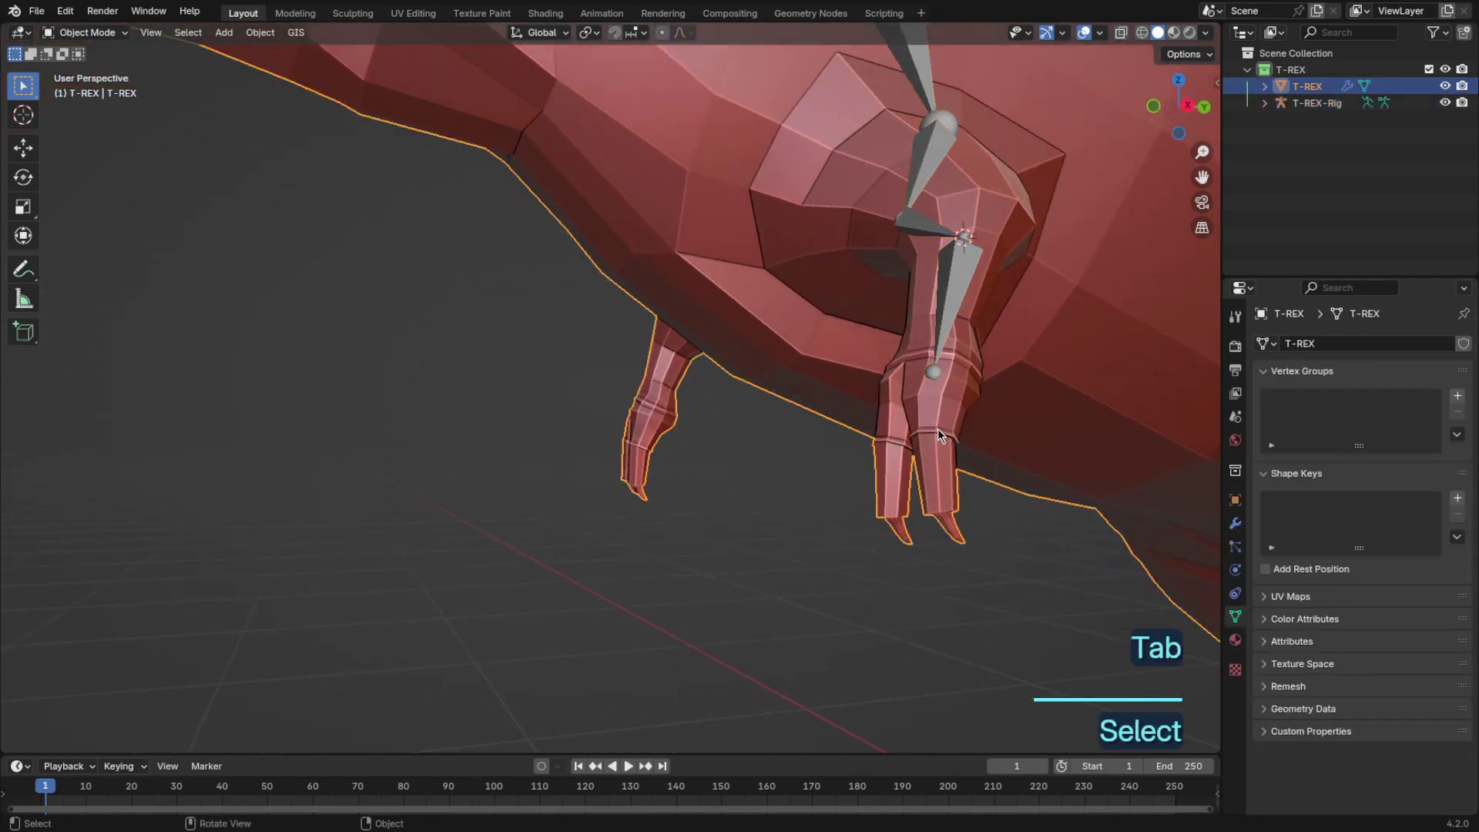
pyautogui.press('Tab')
pyautogui.press('2')
pyautogui.keyDown('alt'); pyautogui.click(936, 429); pyautogui.keyUp('alt')
pyautogui.hotkey('shift', 's')
# Step: Extrude a palm bone from the left wrist joint and snap its tip to the 3D cursor at the outer finger's base
pyautogui.press('Tab')
pyautogui.click(932, 378)
pyautogui.press('Tab')
pyautogui.press('e')
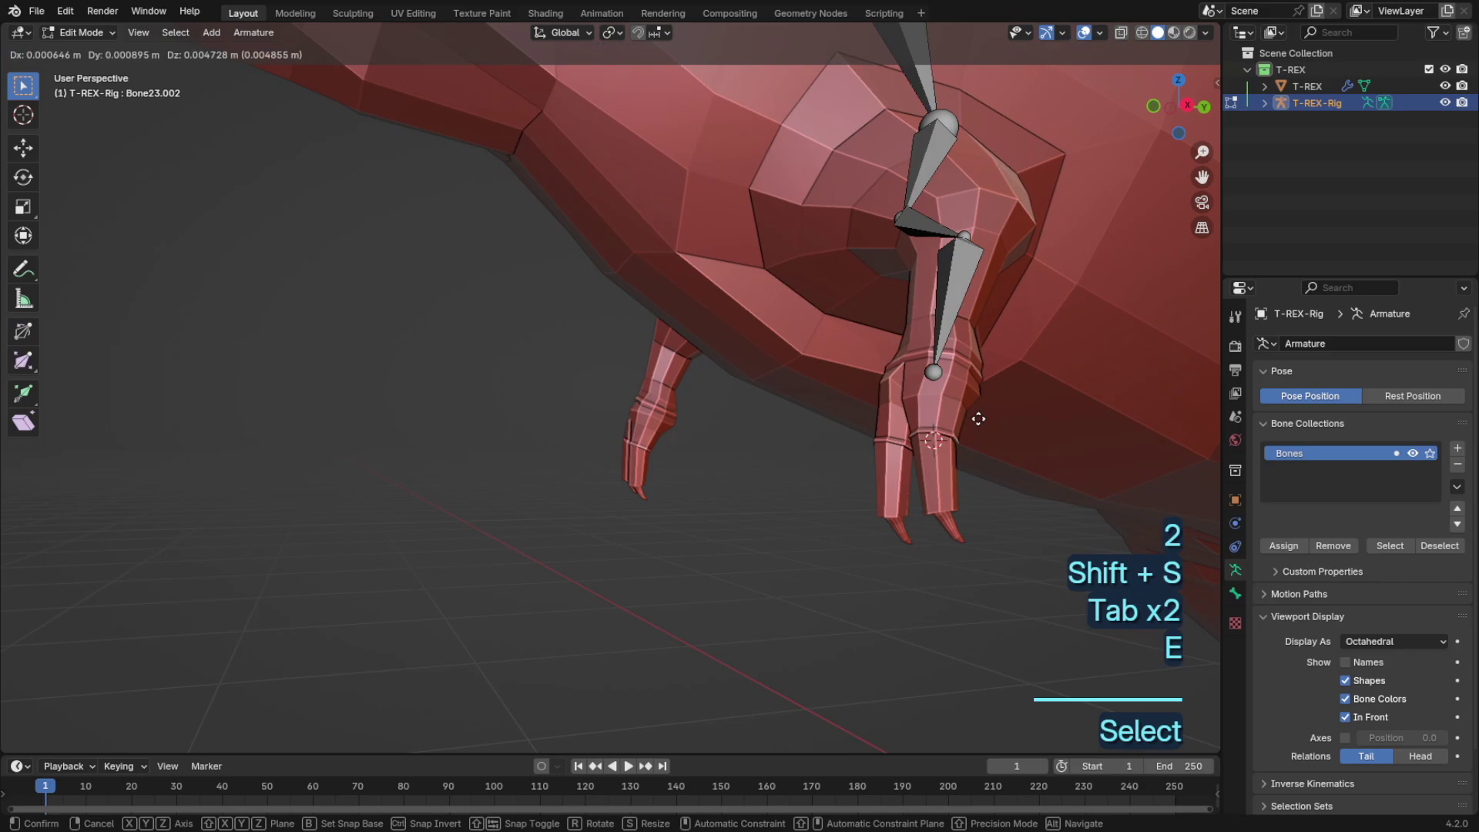
pyautogui.click(976, 419)
pyautogui.hotkey('shift', 's')
pyautogui.click(957, 389)
# Step: Select the edge loop at the base of the outer finger's claw and snap the 3D cursor to it
pyautogui.press('Tab')
pyautogui.press('Tab')
pyautogui.press('Tab')
pyautogui.click(944, 509)
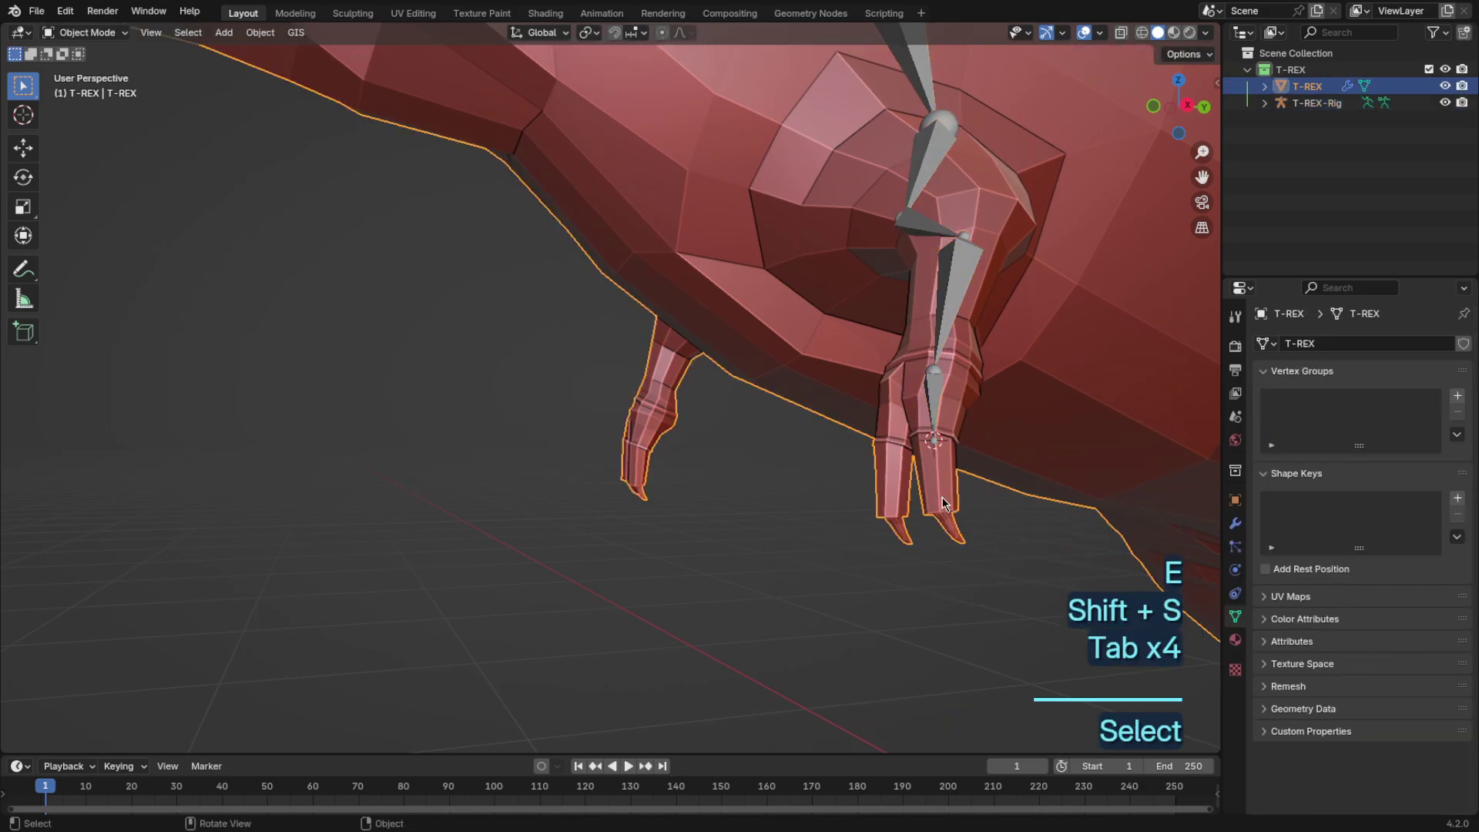
pyautogui.press('Tab')
pyautogui.press('2')
pyautogui.keyDown('alt'); pyautogui.click(943, 509); pyautogui.keyUp('alt')
pyautogui.hotkey('shift', 's')
# Step: Extrude a bone for the outer finger from its base joint and snap its tip to the 3D cursor at the claw
pyautogui.press('Tab')
pyautogui.click(930, 419)
pyautogui.press('Tab')
pyautogui.press('e')
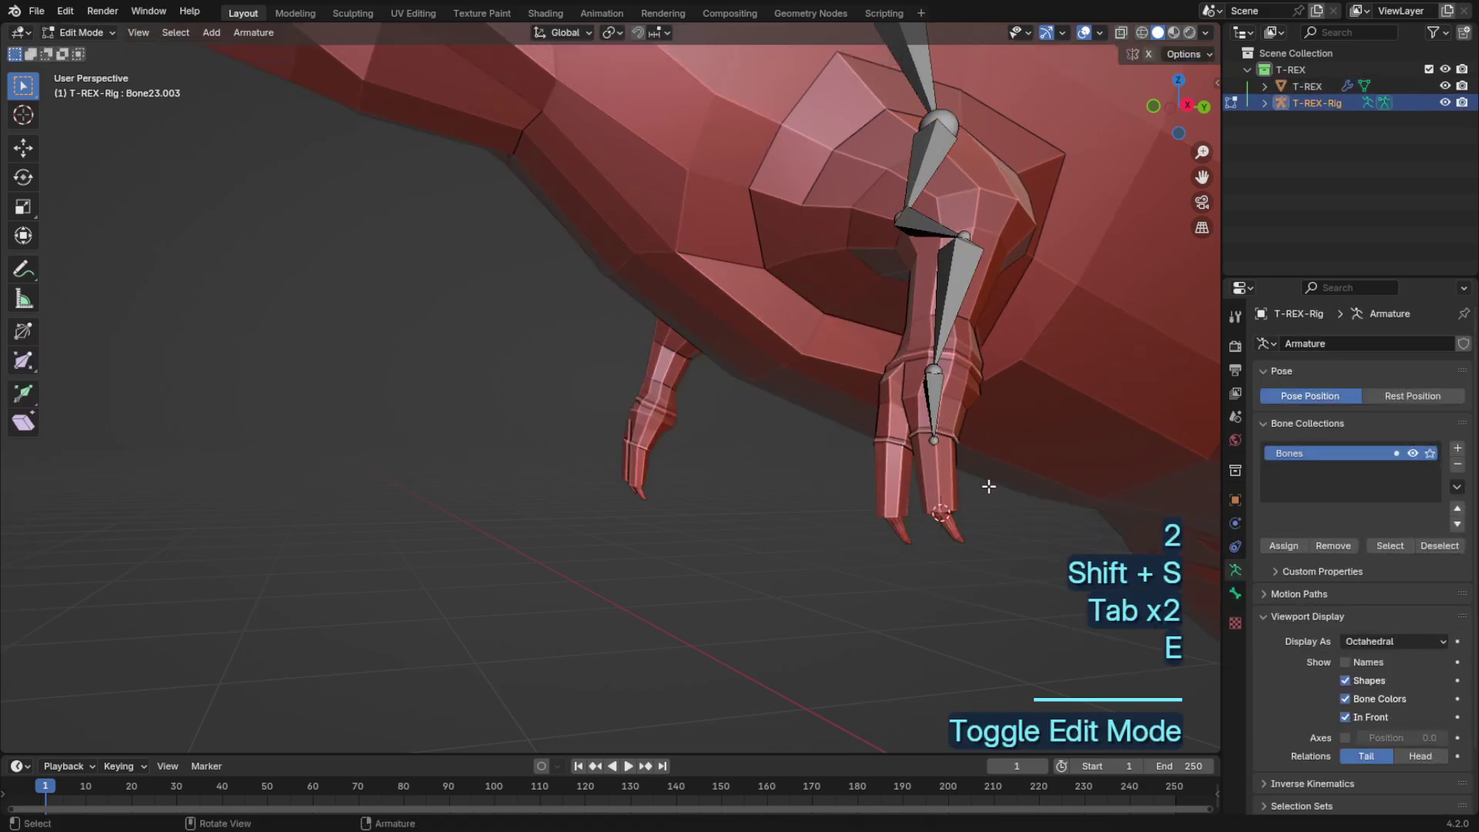
pyautogui.click(986, 489)
pyautogui.hotkey('shift', 's')
pyautogui.click(963, 432)
# Step: Select the edge loop at the base of the left hand's inner finger and snap the 3D cursor to it
pyautogui.press('Tab')
pyautogui.press('Tab')
pyautogui.click(891, 436)
pyautogui.press('Tab')
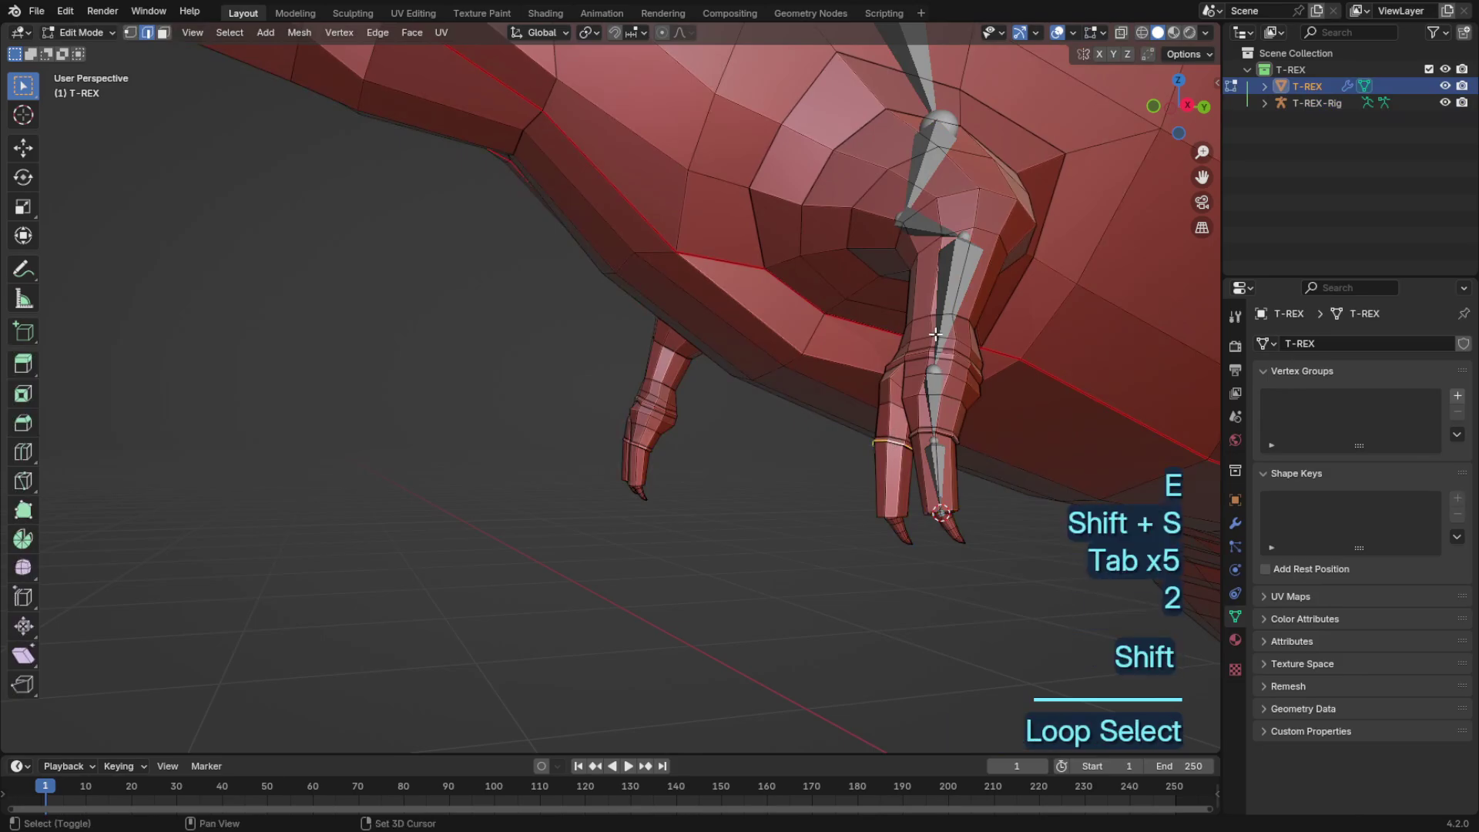
pyautogui.hotkey('shift', 's')
# Step: Extrude a second palm bone from the left wrist joint and snap its tip to the cursor at the inner finger's base
pyautogui.press('Tab')
pyautogui.click(935, 429)
pyautogui.press('Tab')
pyautogui.press('e')
pyautogui.click(997, 380)
pyautogui.hotkey('shift', 's')
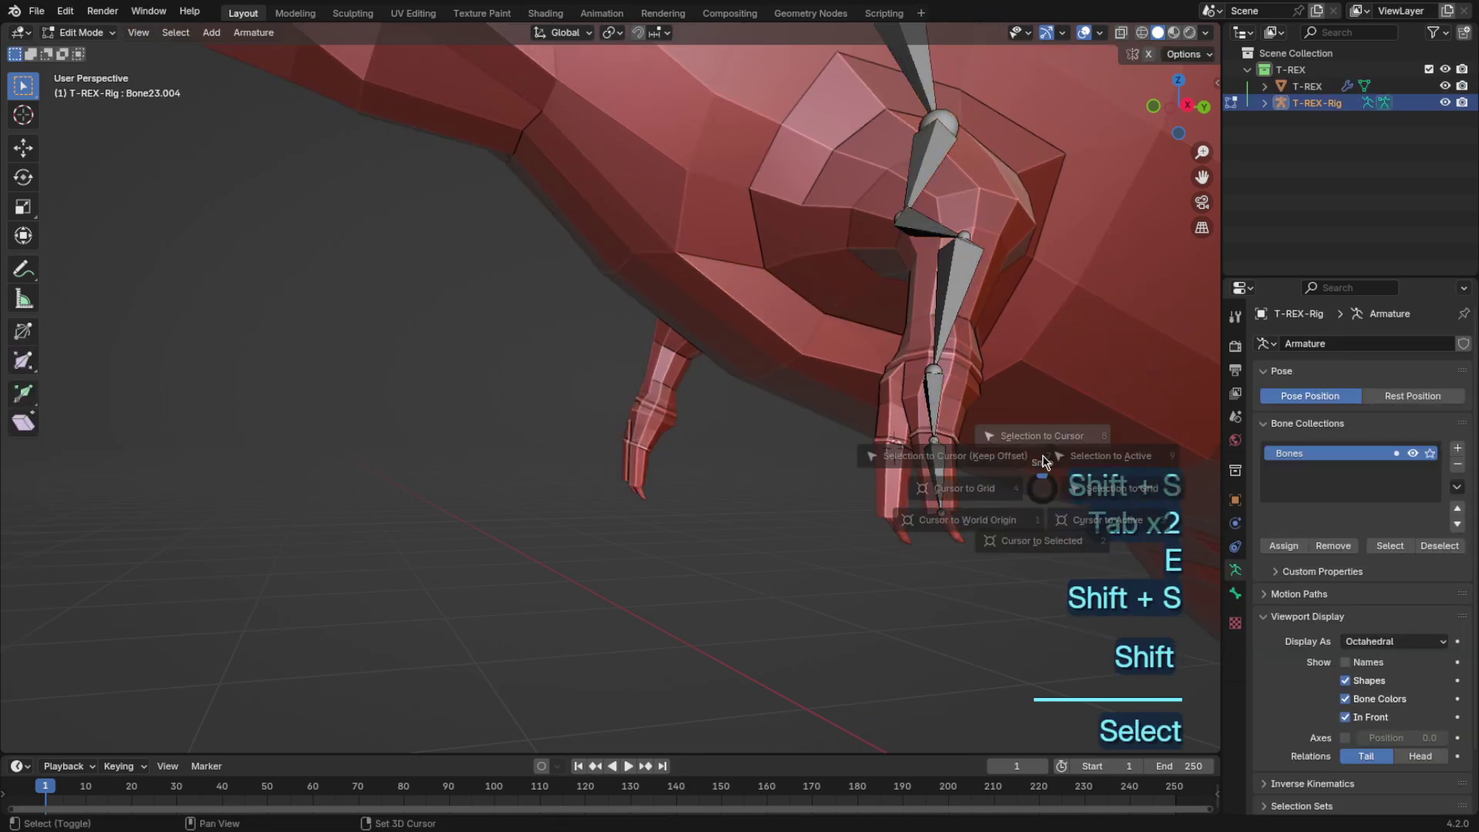
pyautogui.click(1045, 460)
# Step: Select the edges at the base of the inner finger's claw and snap the 3D cursor to them
pyautogui.press('Tab')
pyautogui.click(891, 477)
pyautogui.press('Tab')
pyautogui.press('2')
pyautogui.keyDown('alt'); pyautogui.click(889, 512); pyautogui.keyUp('alt')
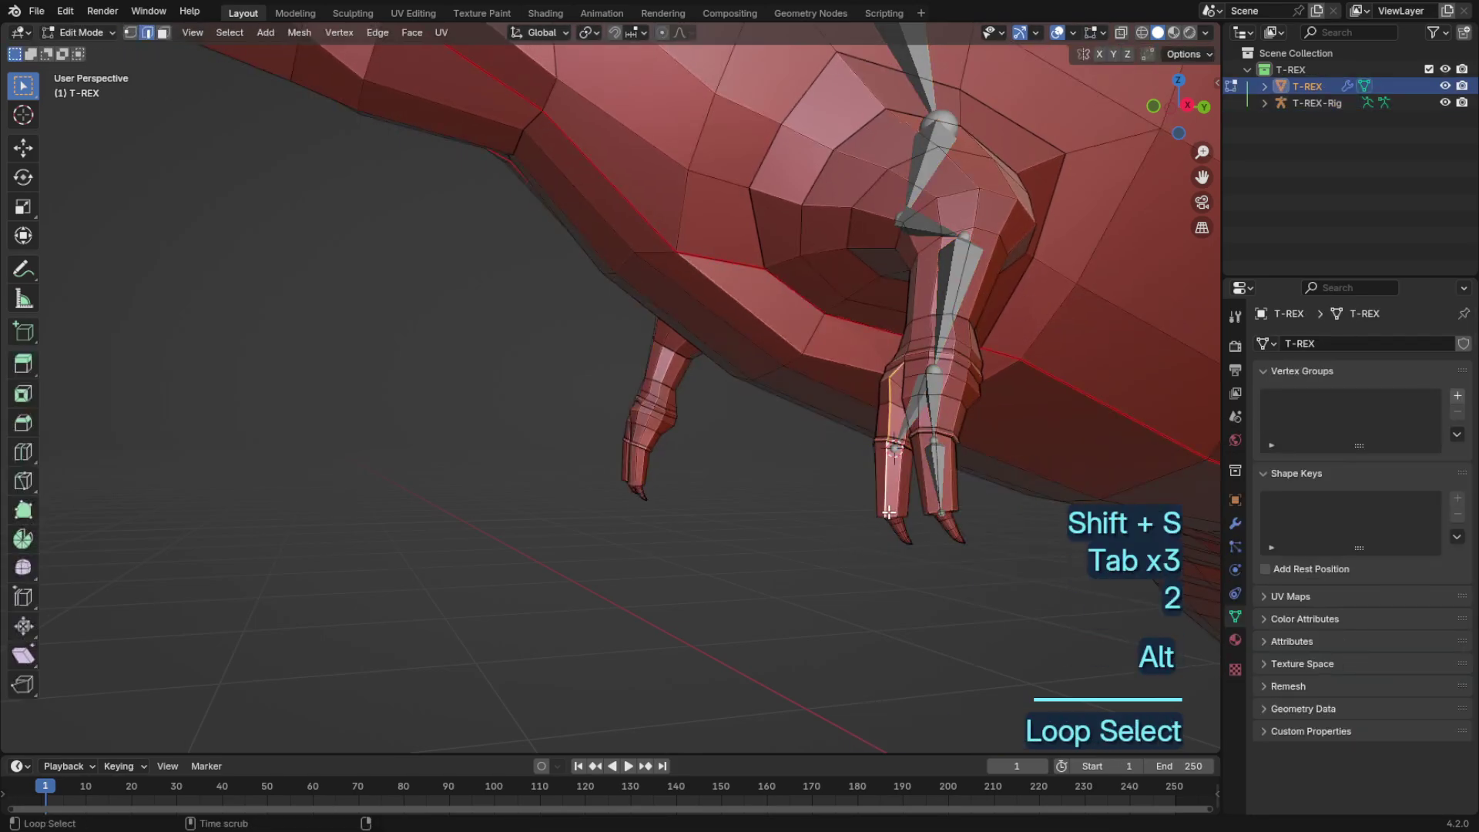
pyautogui.hotkey('shift', 's')
pyautogui.click(891, 585)
# Step: Extrude a bone for the inner finger from its base joint and snap its tip to the 3D cursor
pyautogui.press('Tab')
pyautogui.click(893, 454)
pyautogui.press('Tab')
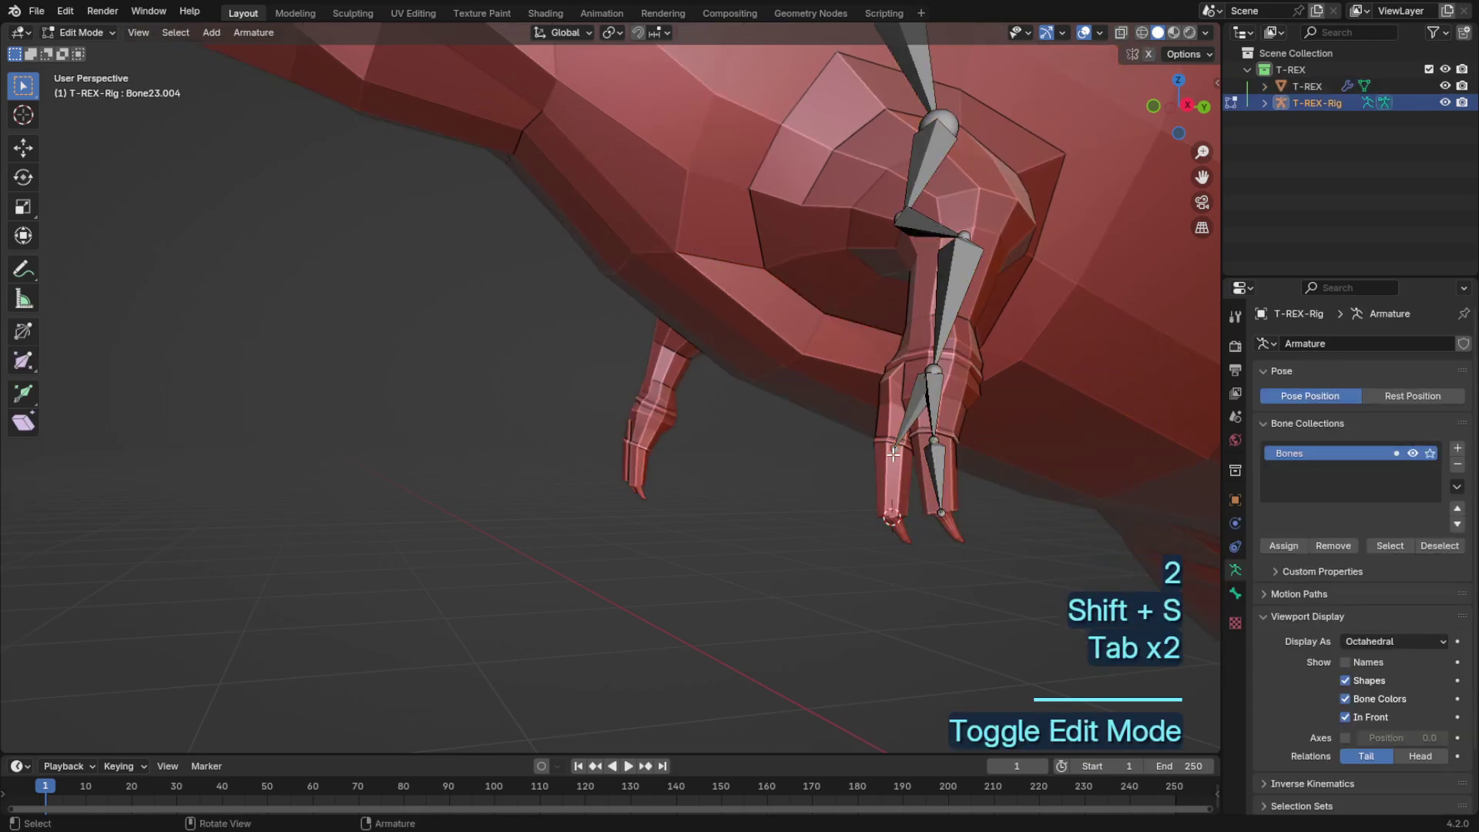
pyautogui.hotkey('shift', 's')
pyautogui.click(997, 525)
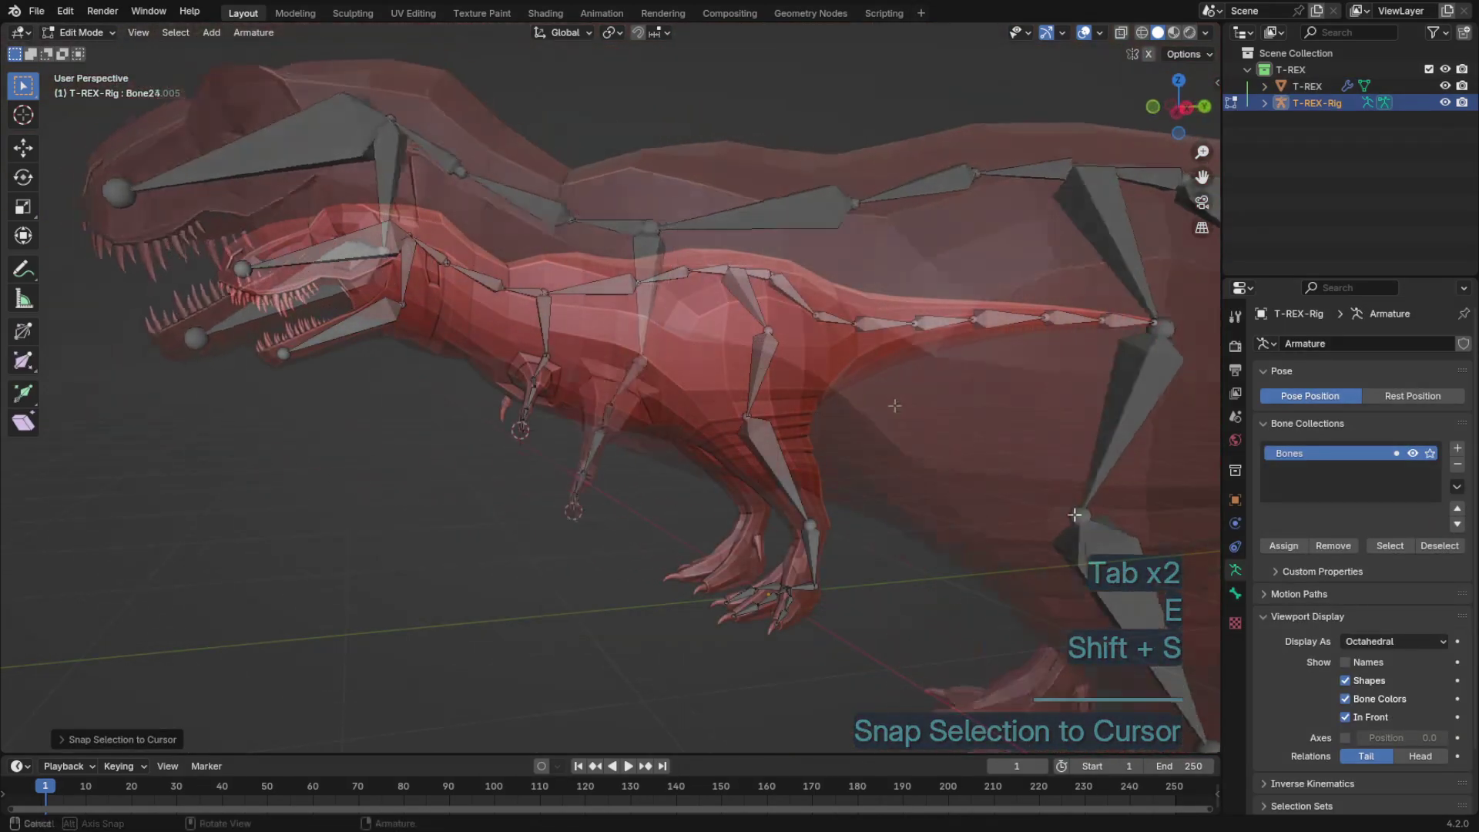
# Step: With bone axes displayed, recalculate the roll of the spine bone above the hips so its Z axis points up
pyautogui.keyDown('shift'); pyautogui.moveTo(1113, 442); pyautogui.dragTo(771, 565, button='middle'); pyautogui.keyUp('shift')
pyautogui.scroll(5, 770, 601)
pyautogui.moveTo(772, 565)
pyautogui.mouseDown(button='middle')
pyautogui.moveTo(770, 601)
pyautogui.moveTo(786, 571)
pyautogui.mouseUp(button='middle')
pyautogui.keyDown('shift'); pyautogui.moveTo(208, 555); pyautogui.dragTo(774, 570, button='middle'); pyautogui.keyUp('shift')
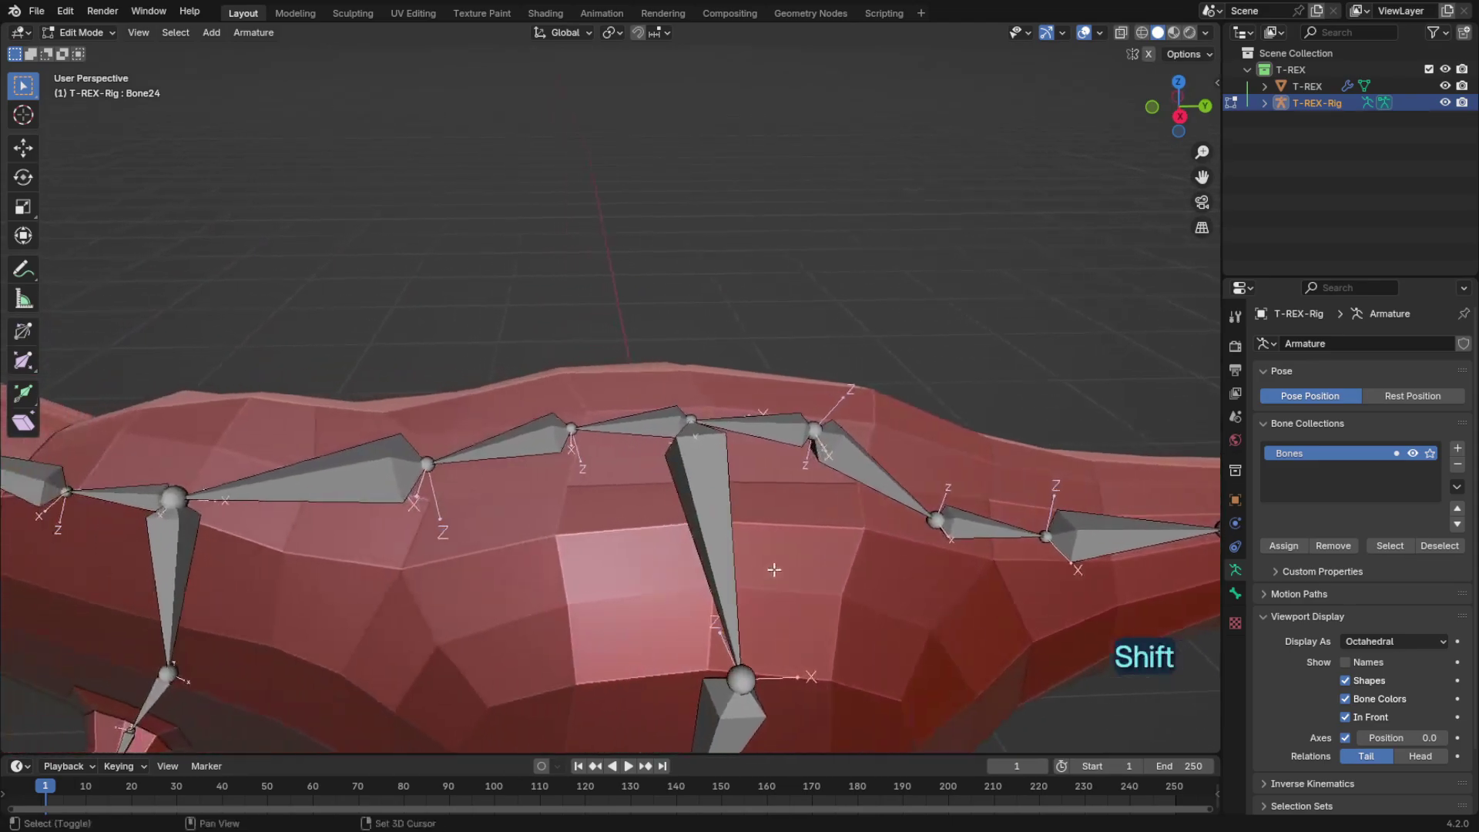
pyautogui.hotkey('shift', 'n')
pyautogui.click(731, 435)
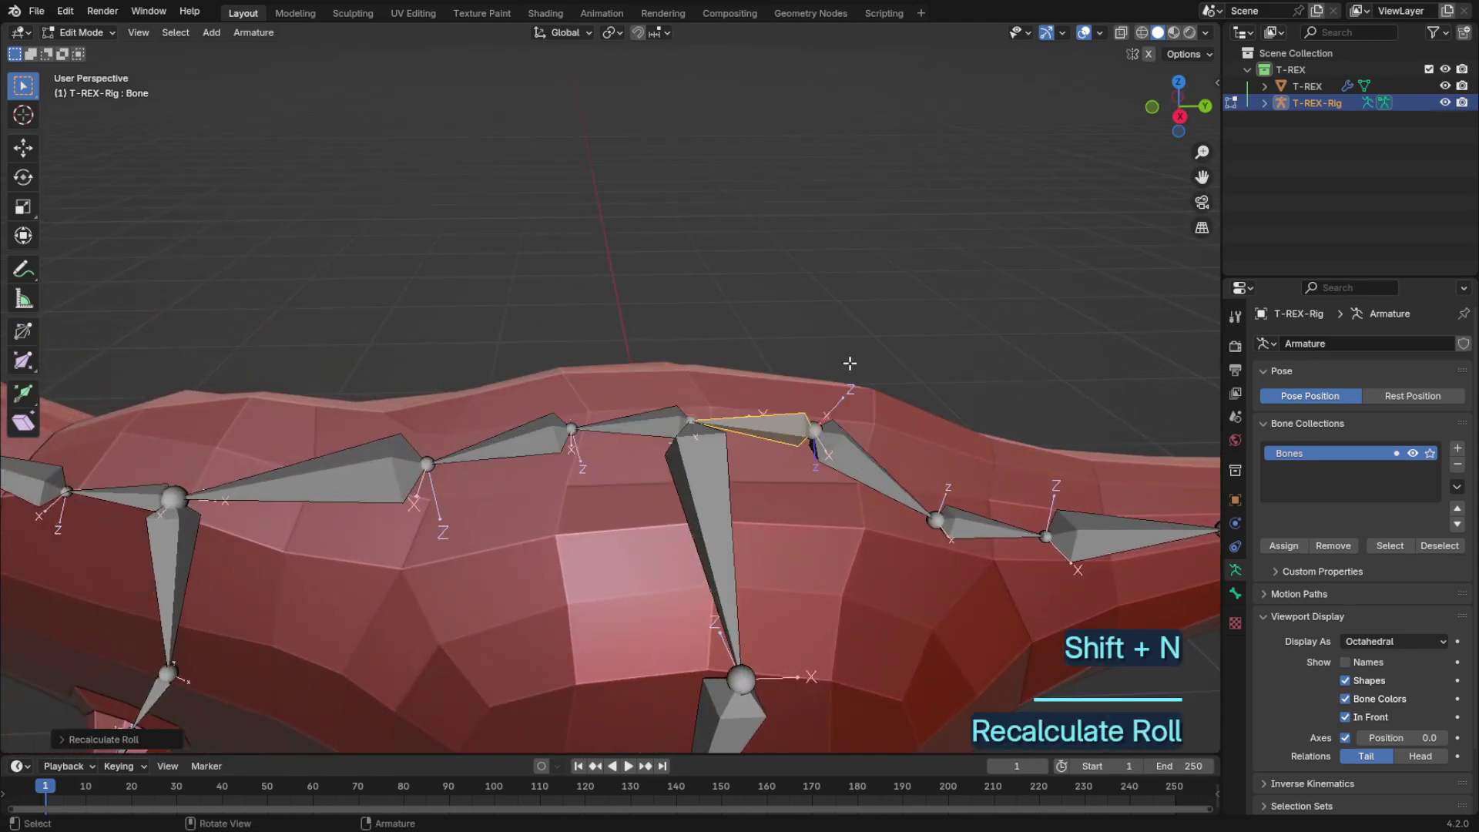
pyautogui.press('n')
pyautogui.press('n')
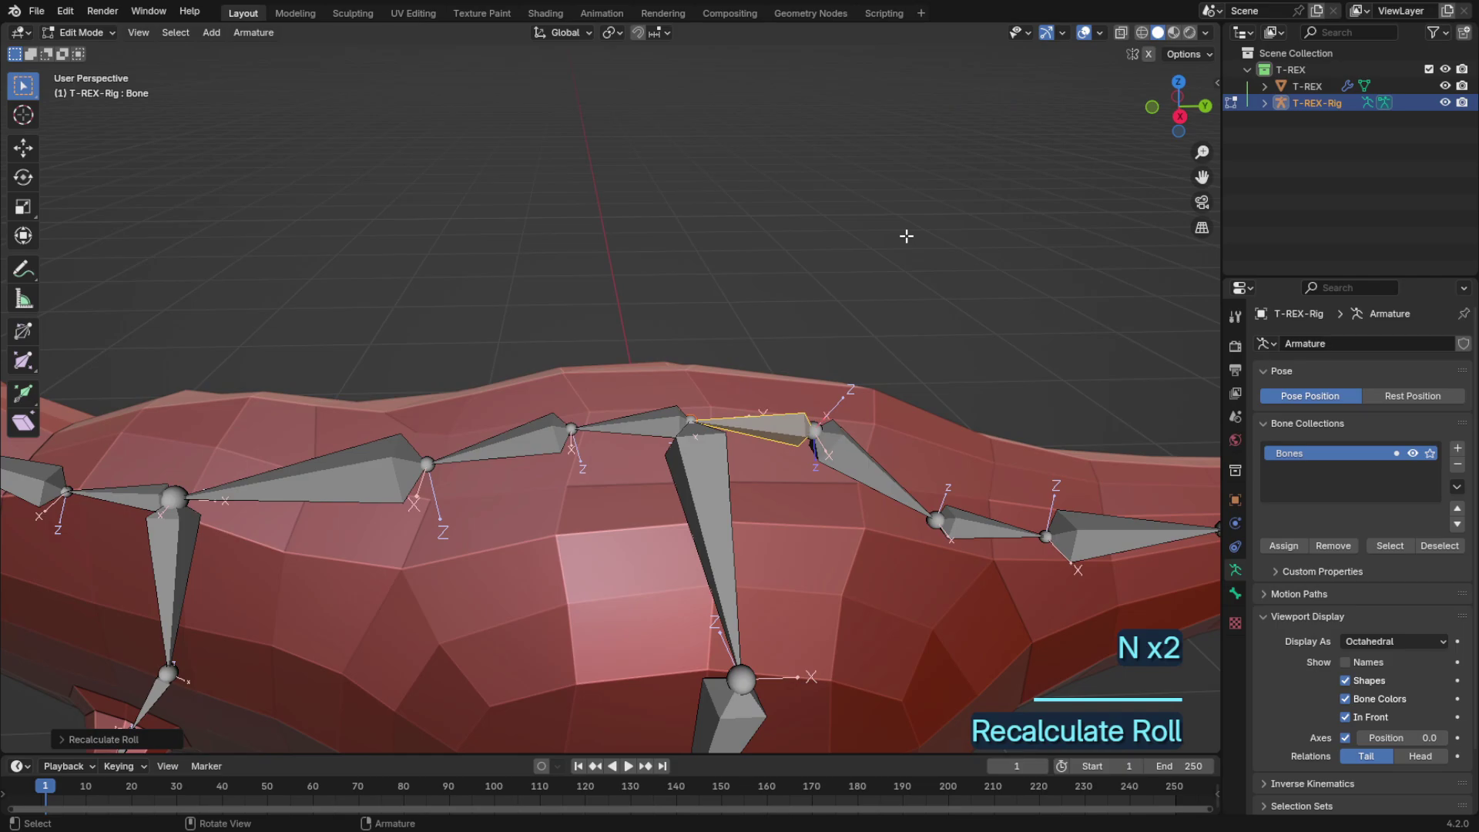
pyautogui.hotkey('shift', 'n')
pyautogui.click(983, 238)
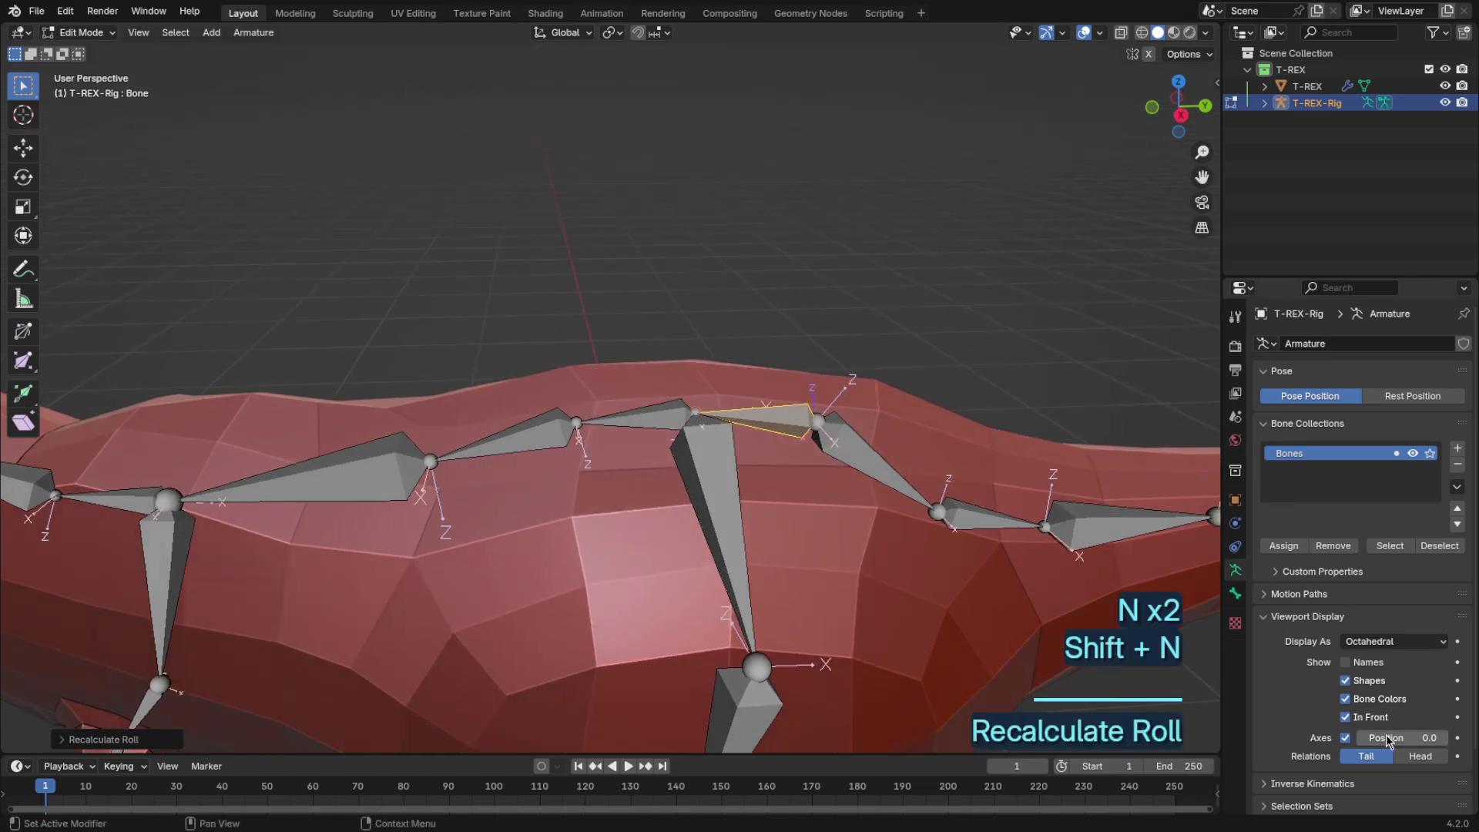
# Step: Set the bone axes' display position to 0.3 and the hip spine bone's roll to -180°, checking from the back view
pyautogui.moveTo(970, 498); pyautogui.dragTo(881, 495, button='middle')
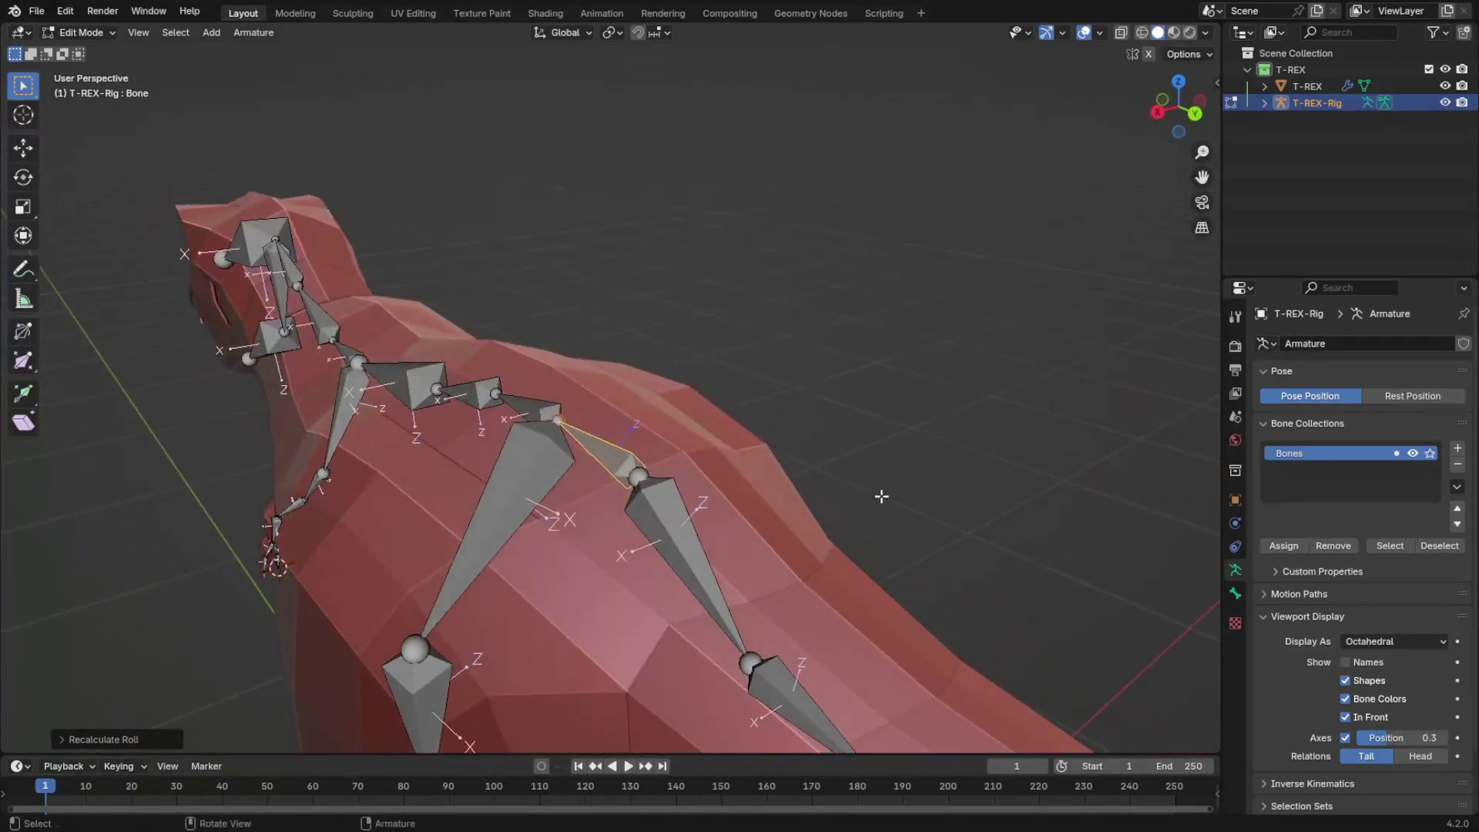
pyautogui.press('n')
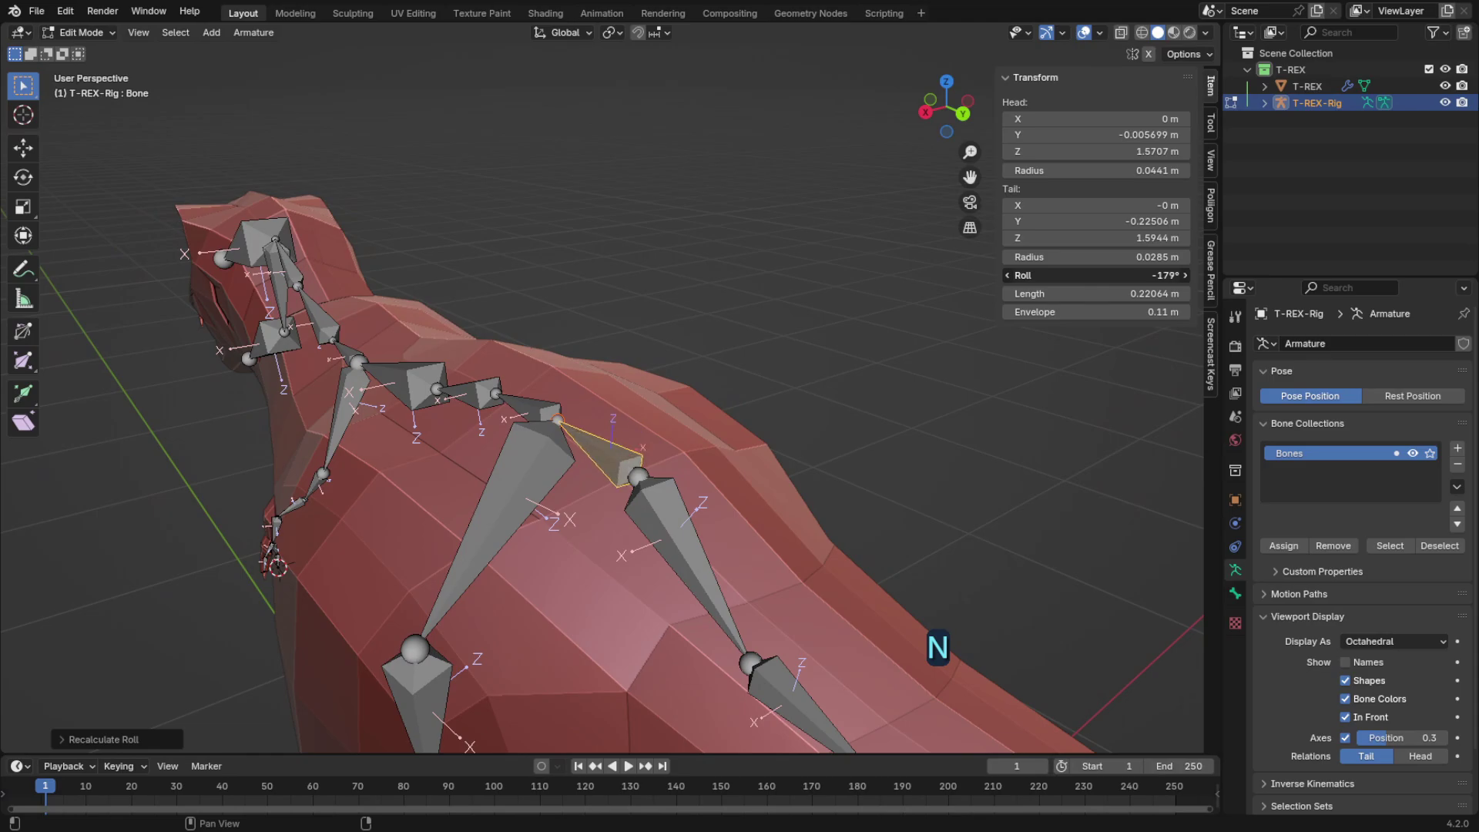
pyautogui.click(964, 112)
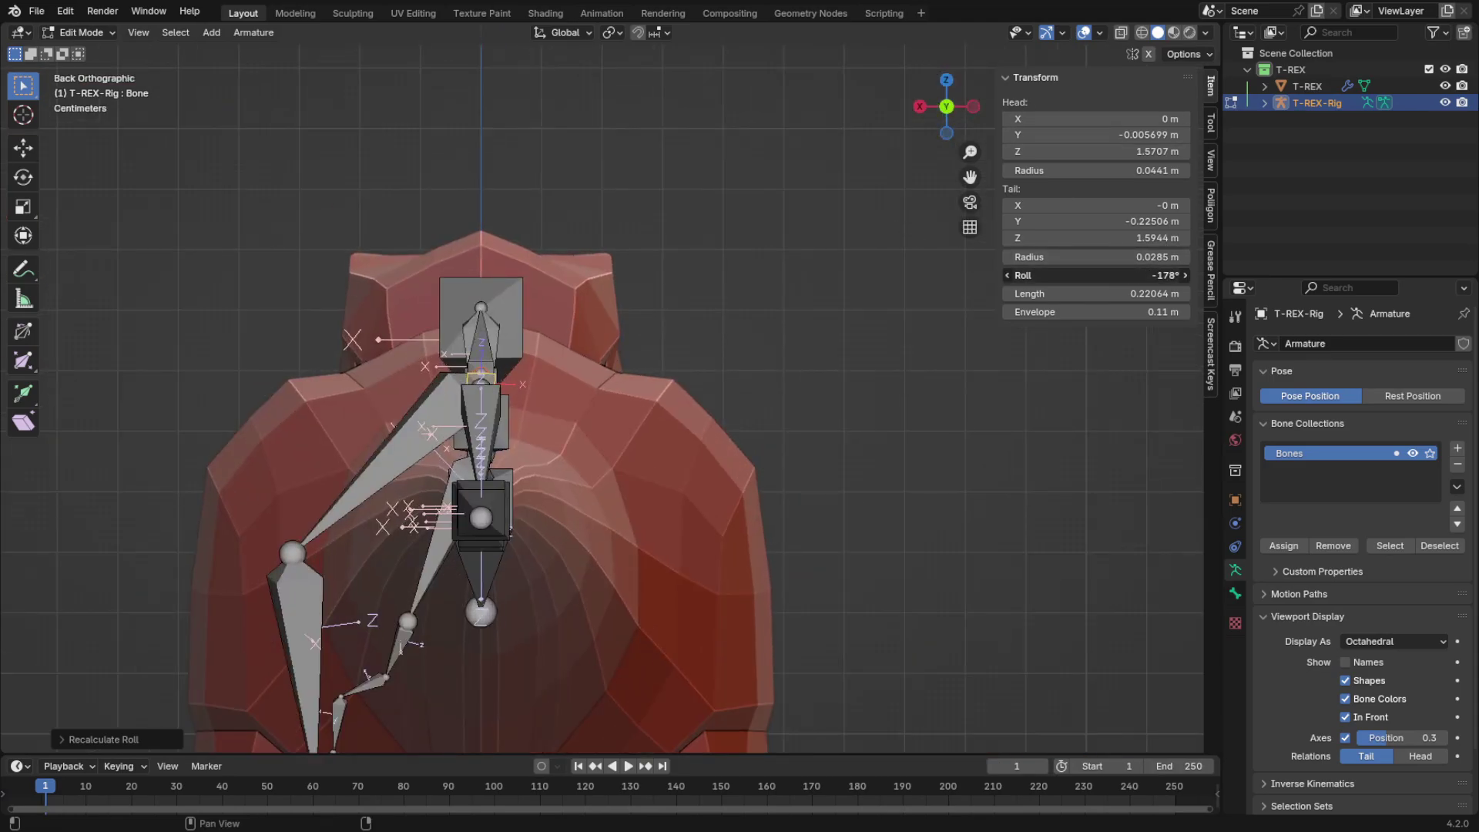
pyautogui.moveTo(1096, 275); pyautogui.dragTo(1087, 275)
pyautogui.moveTo(648, 263); pyautogui.dragTo(799, 351, button='middle')
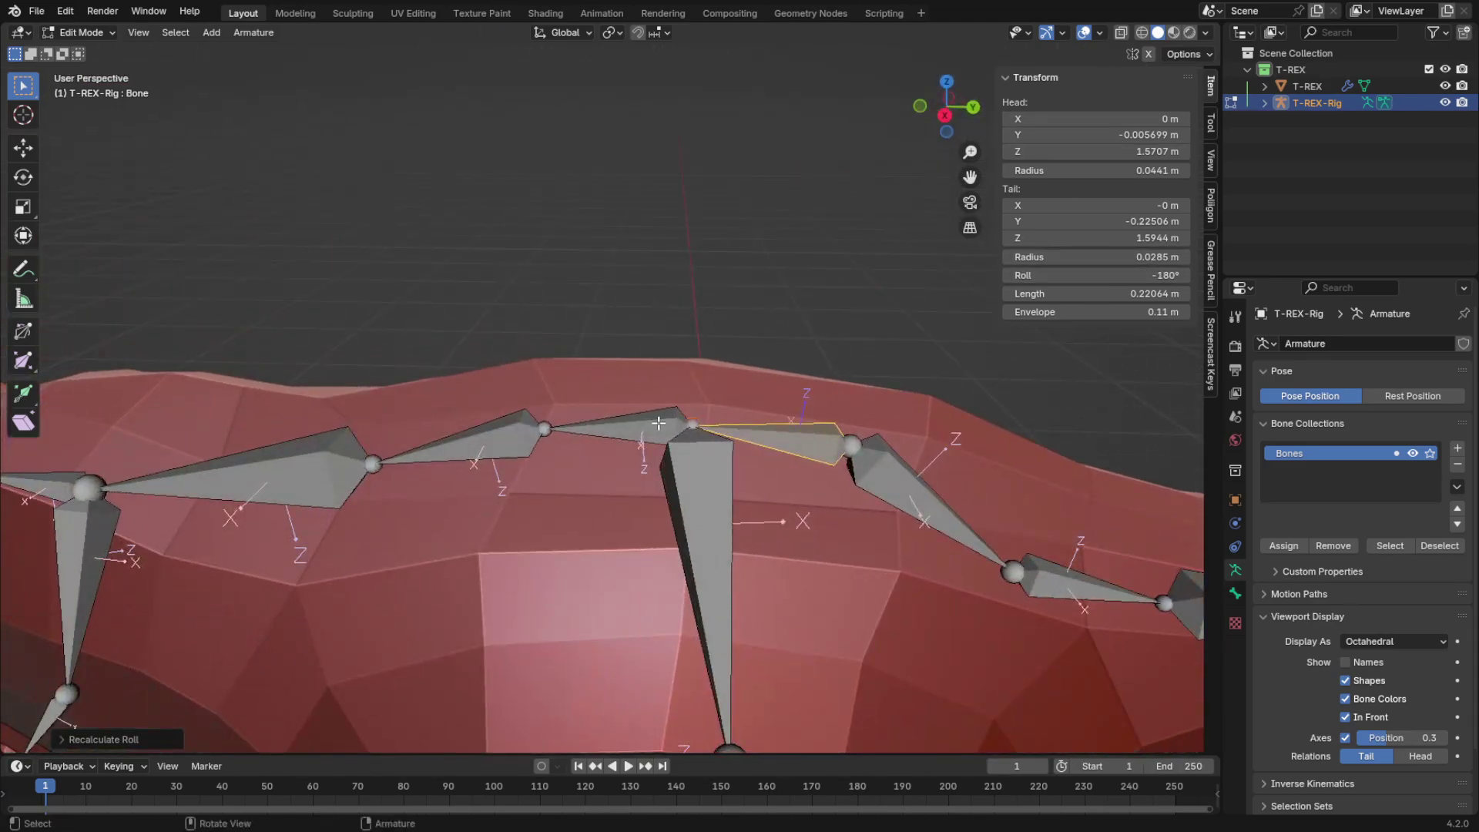
# Step: Recalculate the roll of the spine bones from the torso to the lower neck so their Z axes point up
pyautogui.keyDown('shift'); pyautogui.click(457, 454); pyautogui.keyUp('shift')
pyautogui.keyDown('shift'); pyautogui.click(315, 468); pyautogui.keyUp('shift')
pyautogui.scroll(-3, 315, 455)
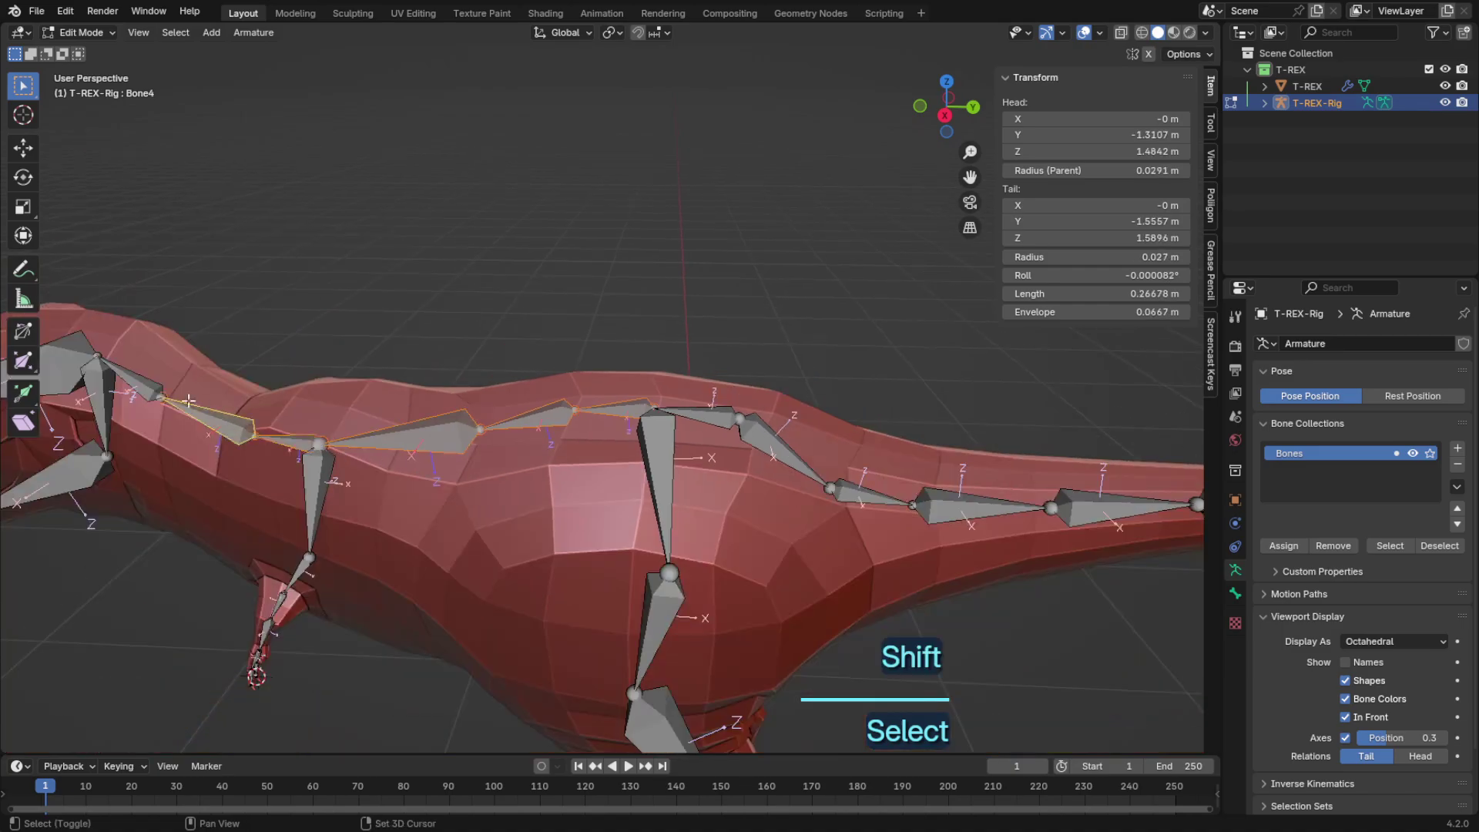
pyautogui.hotkey('shift', 'n')
pyautogui.click(1062, 456)
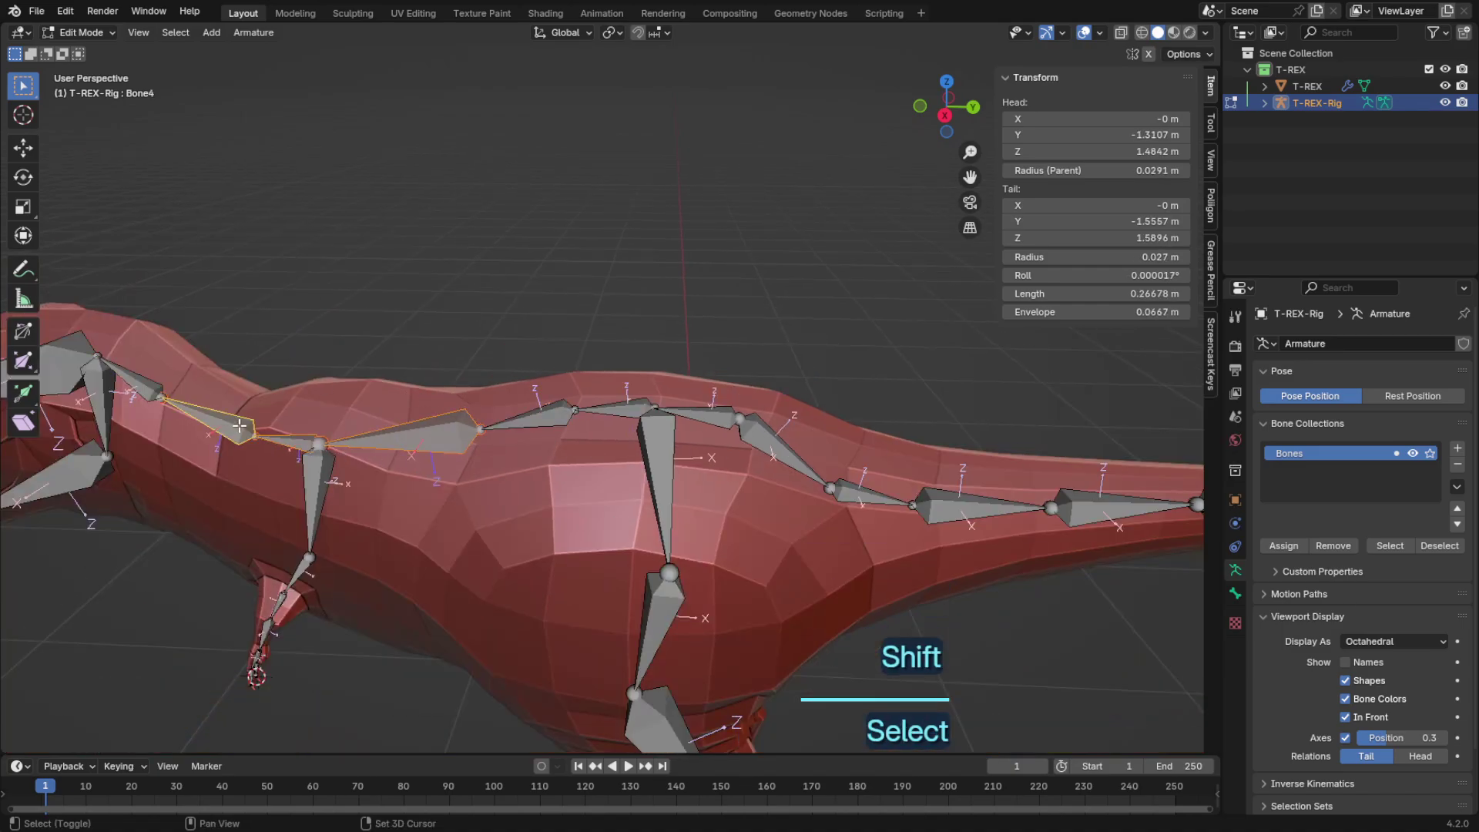
pyautogui.hotkey('shift', 'n')
pyautogui.click(831, 488)
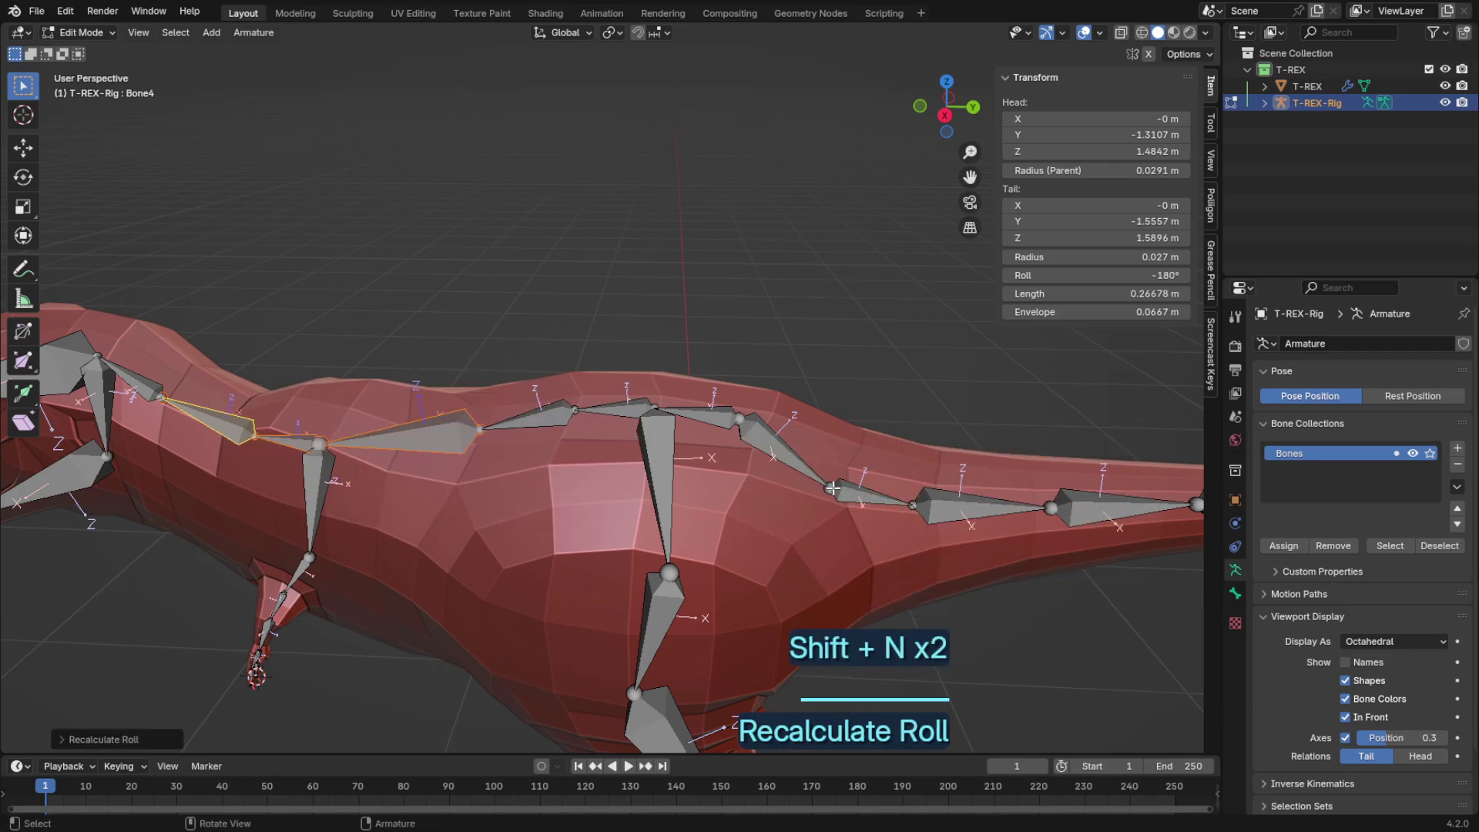
# Step: Recalculate the roll of the upper neck bone behind the head so its Z axis points up
pyautogui.keyDown('shift'); pyautogui.moveTo(521, 439); pyautogui.dragTo(1048, 445, button='middle'); pyautogui.keyUp('shift')
pyautogui.scroll(3, 1049, 445)
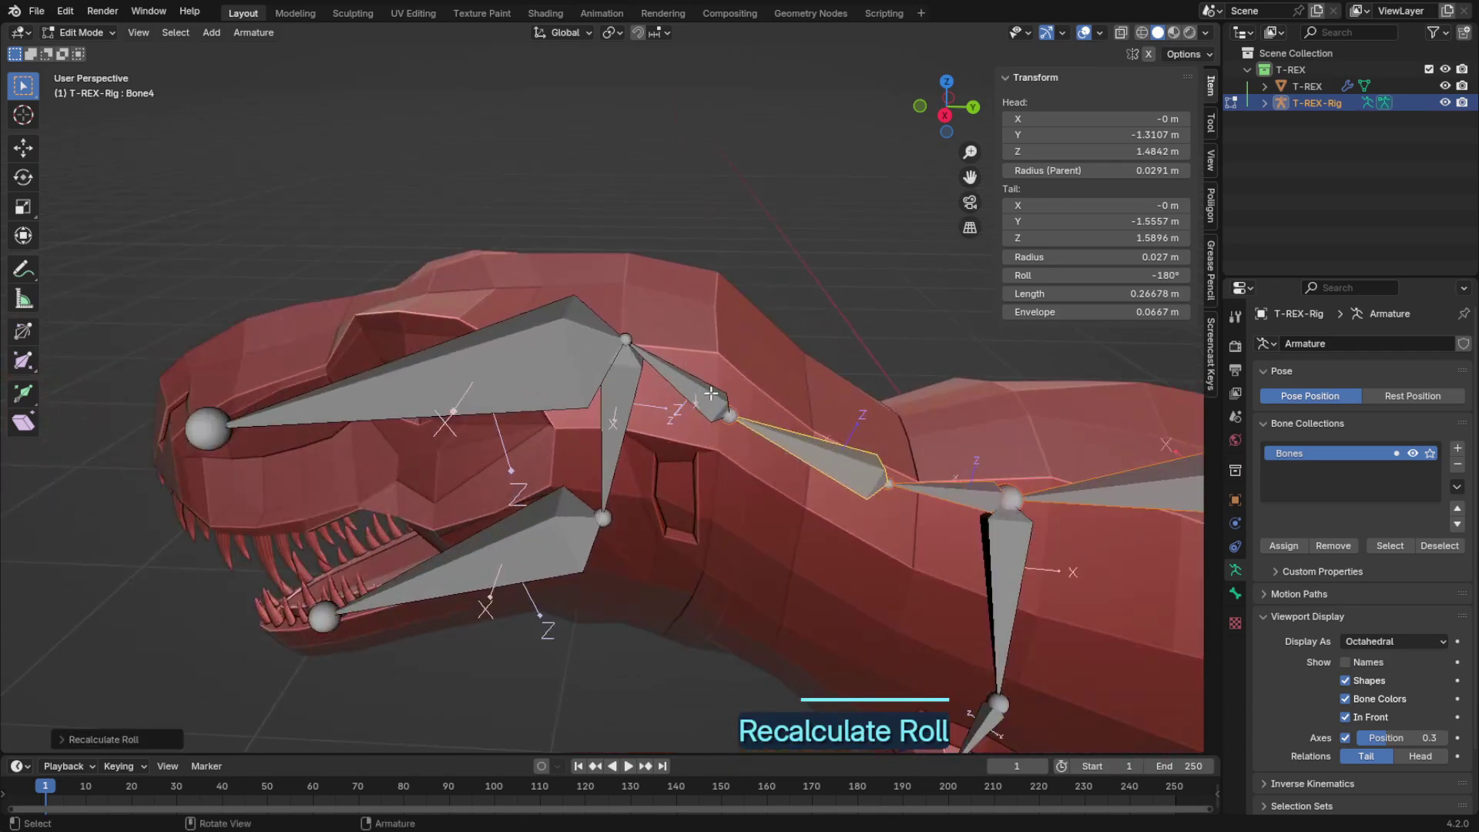
pyautogui.click(668, 376)
pyautogui.moveTo(594, 362); pyautogui.dragTo(588, 348, button='middle')
pyautogui.hotkey('shift', 'n')
pyautogui.click(1137, 441)
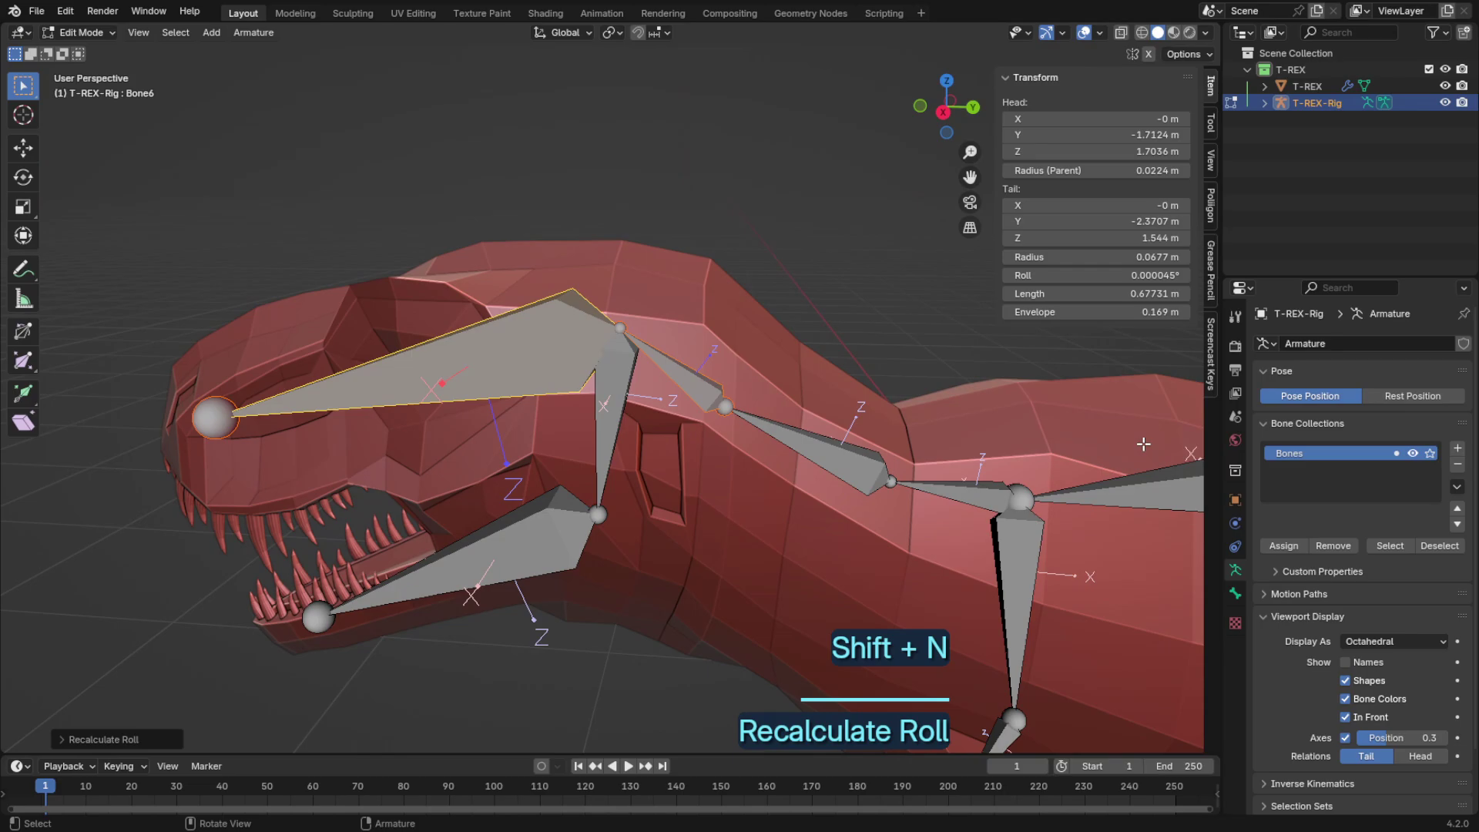
# Step: Recalculate the roll of the head bone so its Z axis points up
pyautogui.hotkey('shift', 'n')
pyautogui.click(1017, 409)
pyautogui.hotkey('shift', 'n')
pyautogui.click(1105, 409)
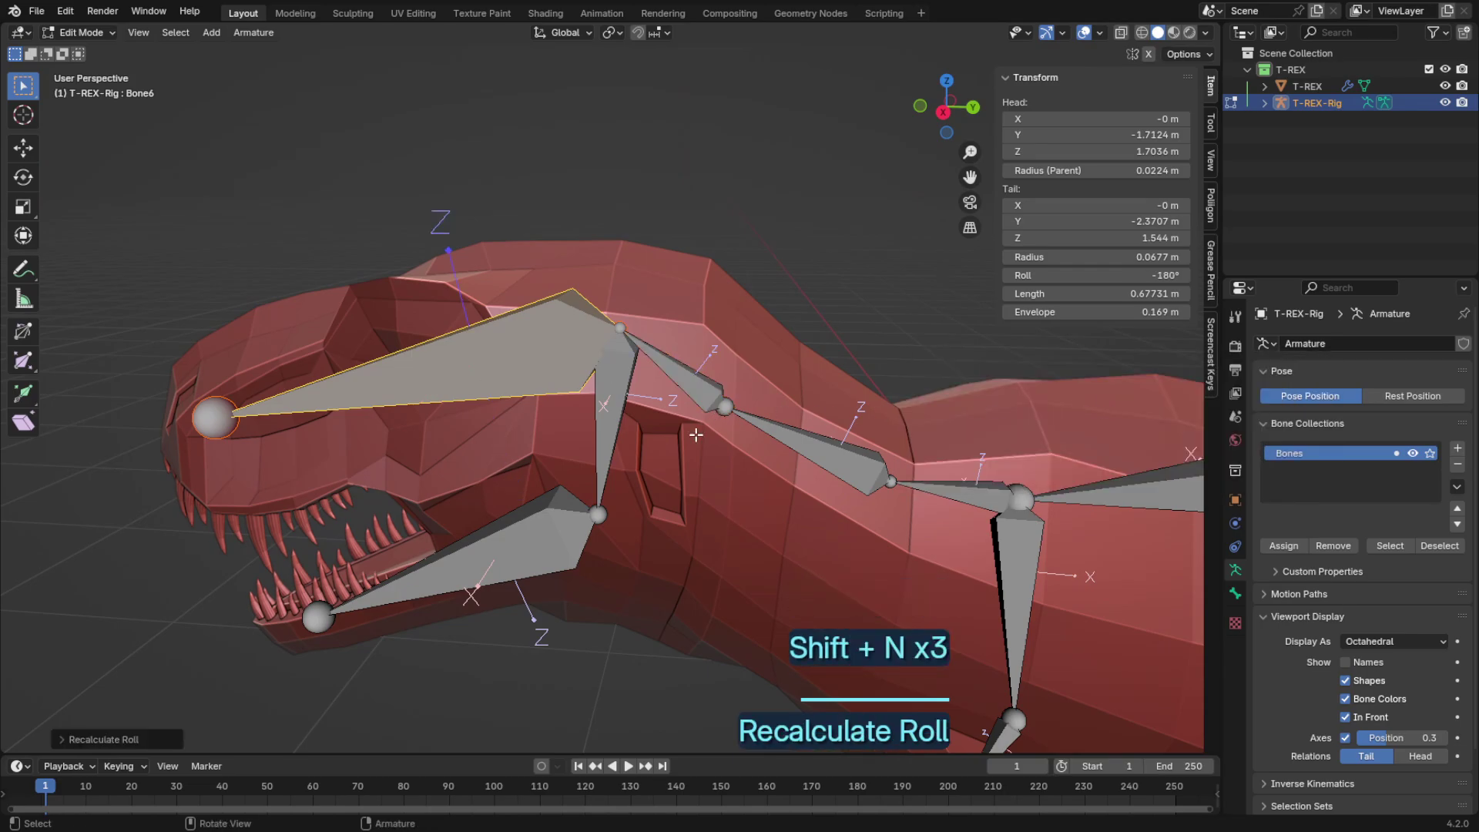
# Step: Recalculate the roll of the lower jaw bone
pyautogui.click(582, 533)
pyautogui.hotkey('shift', 'n')
pyautogui.click(1035, 401)
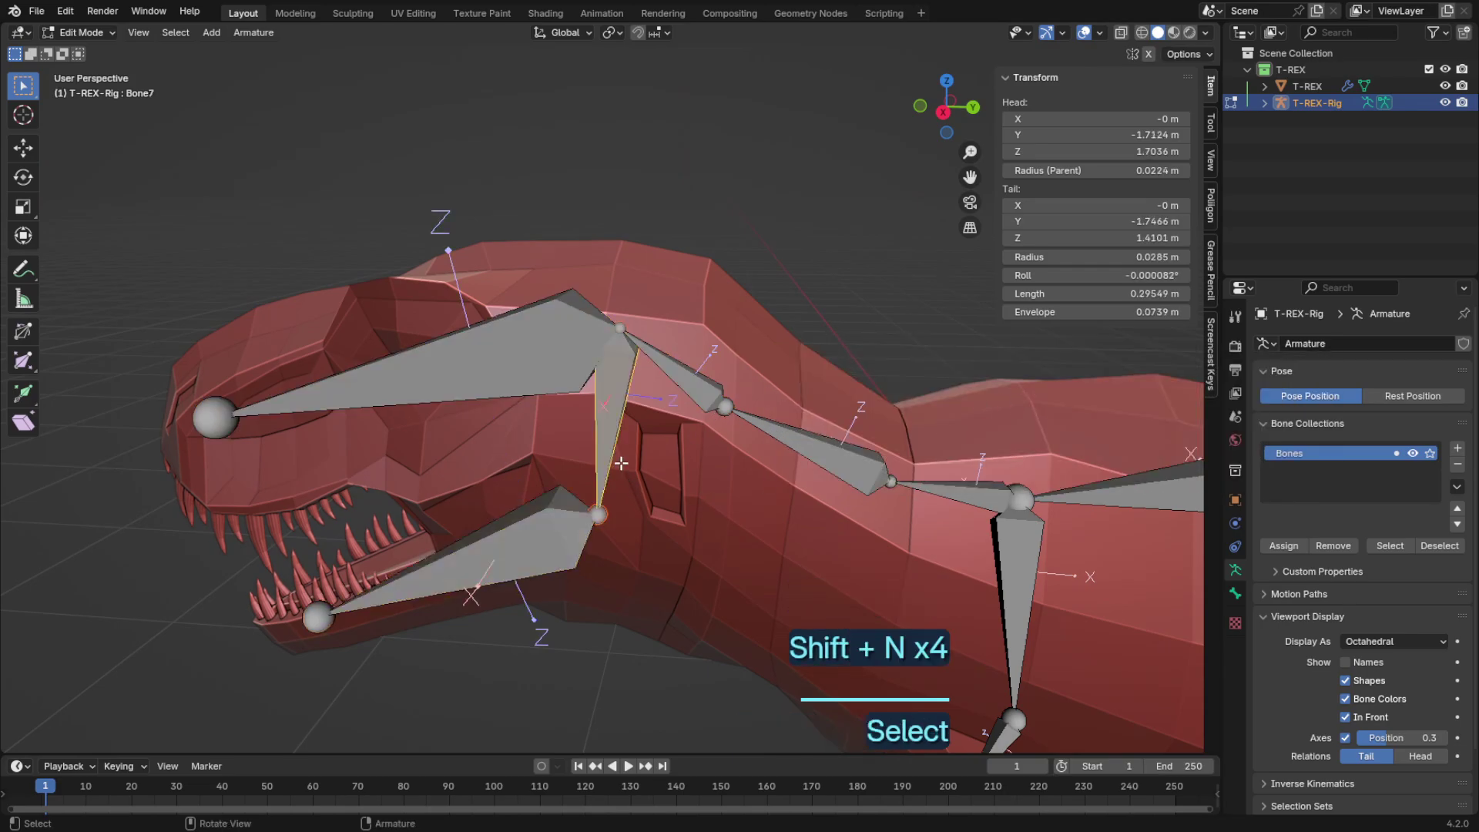
# Step: Recalculate the roll of the left shoulder bone so its Z axis points toward the tail
pyautogui.moveTo(982, 499); pyautogui.dragTo(729, 362, button='middle')
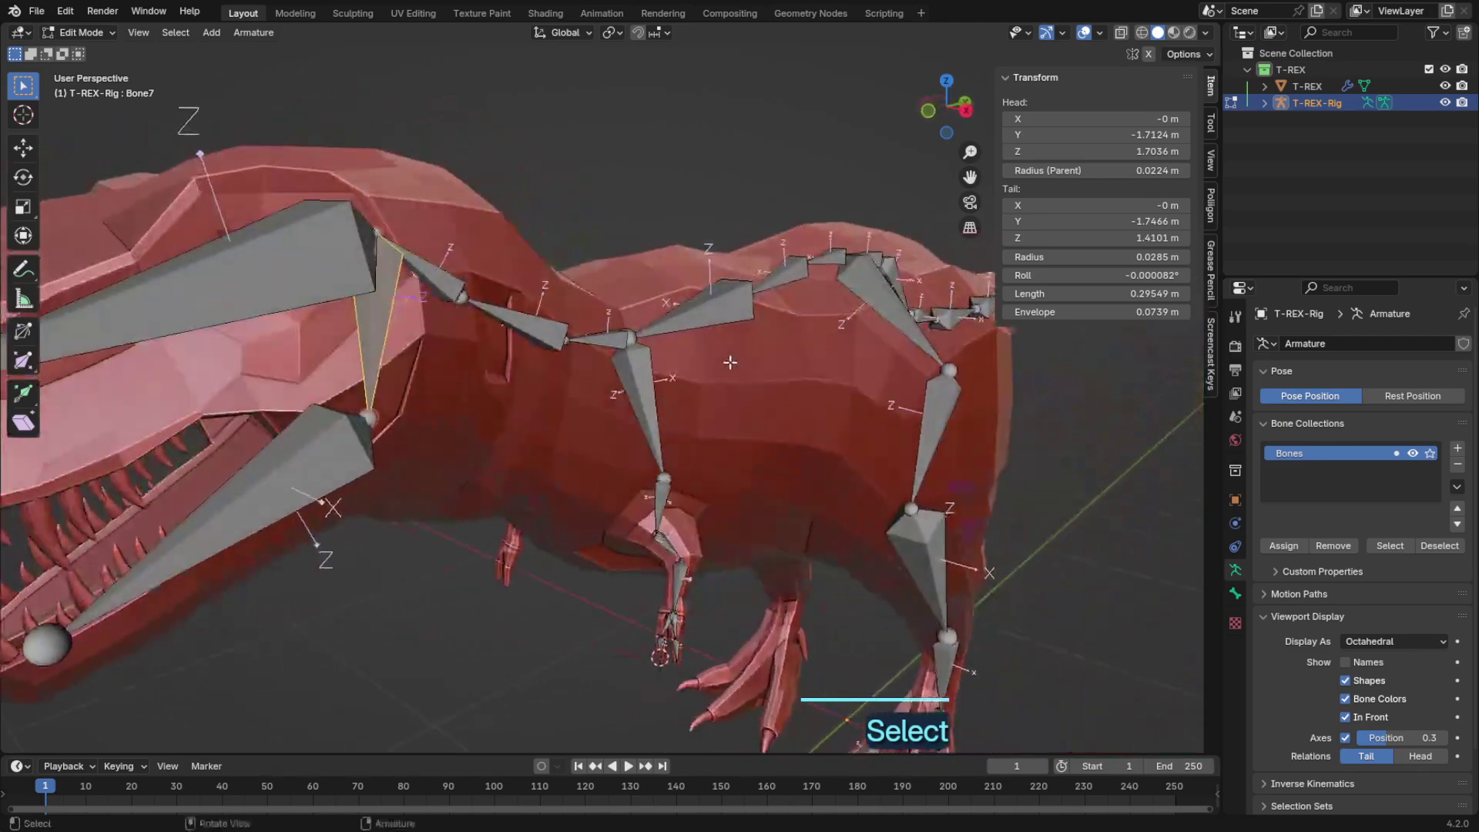
pyautogui.hotkey('shift', 'n')
pyautogui.click(655, 383)
pyautogui.hotkey('shift', 'n')
pyautogui.click(789, 391)
pyautogui.moveTo(789, 390)
pyautogui.mouseDown(button='middle')
pyautogui.moveTo(772, 408)
pyautogui.moveTo(790, 391)
pyautogui.mouseUp(button='middle')
# Step: Recalculate the roll of the short bone between the left shoulder bone and the top of the arm
pyautogui.click(552, 497)
pyautogui.hotkey('shift', 'n')
pyautogui.click(960, 469)
pyautogui.scroll(2, 915, 471)
pyautogui.hotkey('shift', 'n')
pyautogui.click(973, 470)
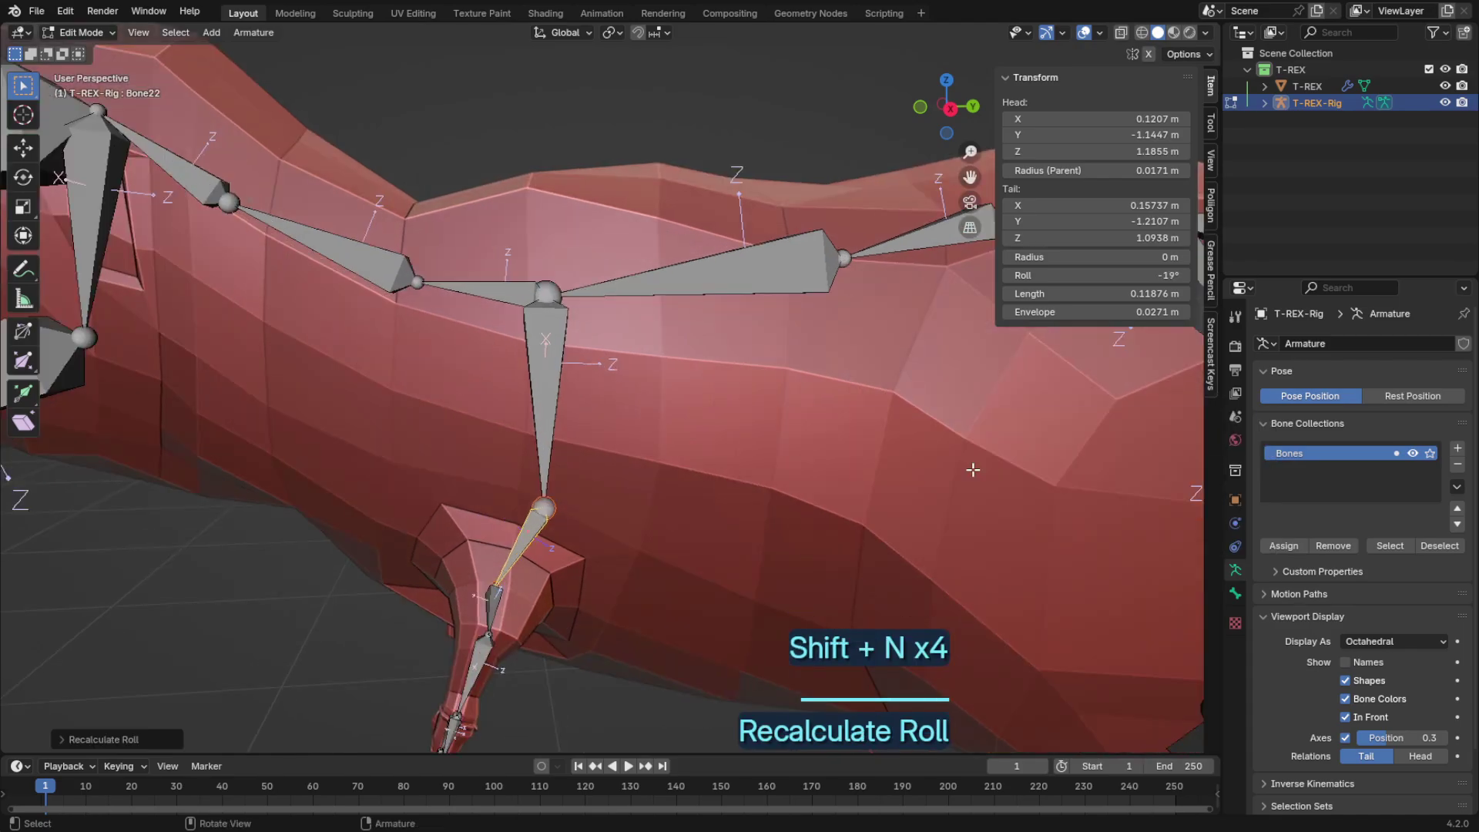
# Step: Recalculate the roll of the left upper arm bone using Local -X Tangent
pyautogui.moveTo(758, 462); pyautogui.dragTo(739, 432, button='middle')
pyautogui.scroll(1, 739, 432)
pyautogui.click(482, 604)
pyautogui.hotkey('shift', 'n')
pyautogui.click(875, 437)
pyautogui.hotkey('shift', 'n')
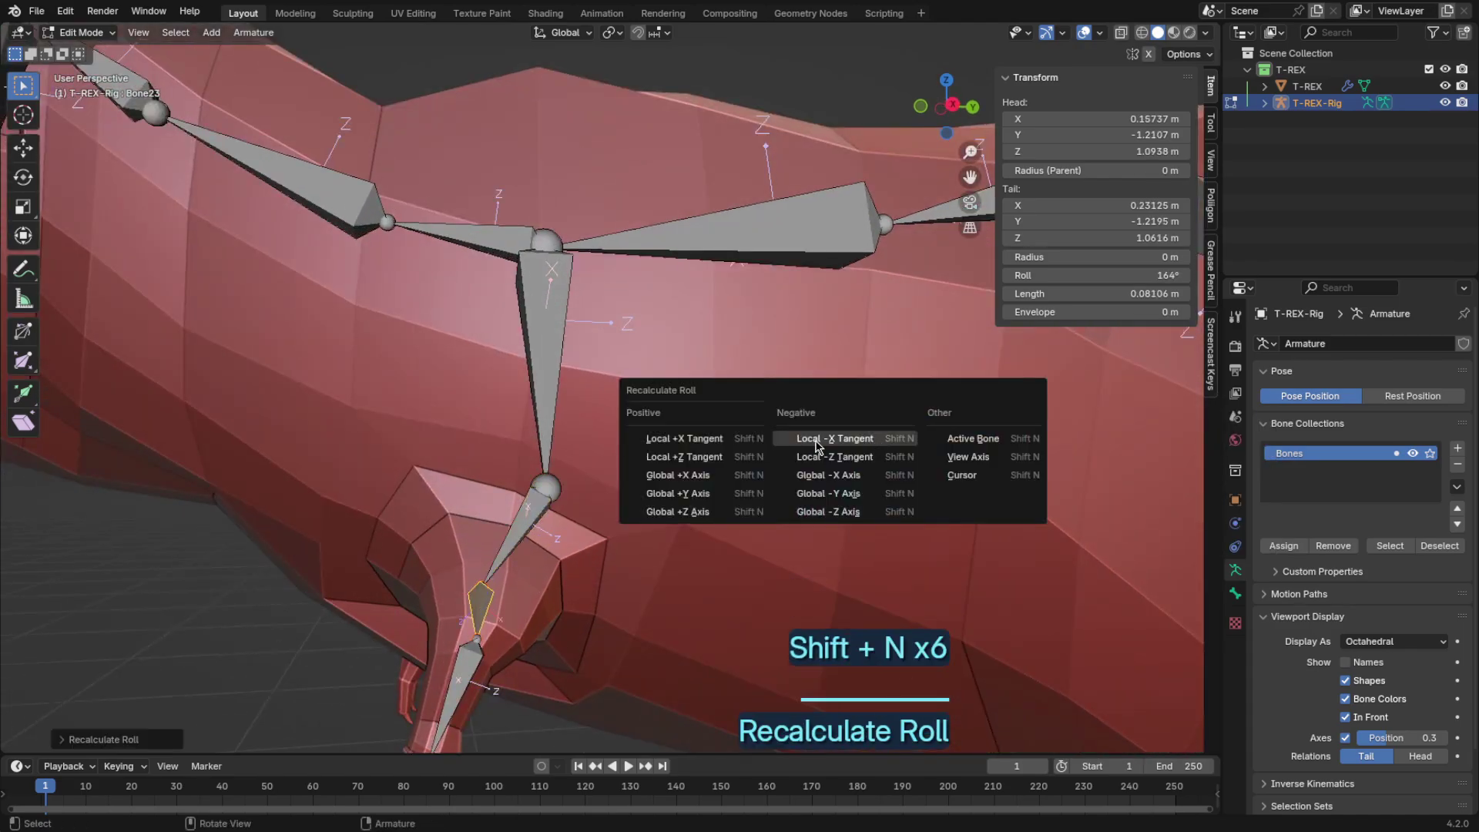
pyautogui.click(817, 441)
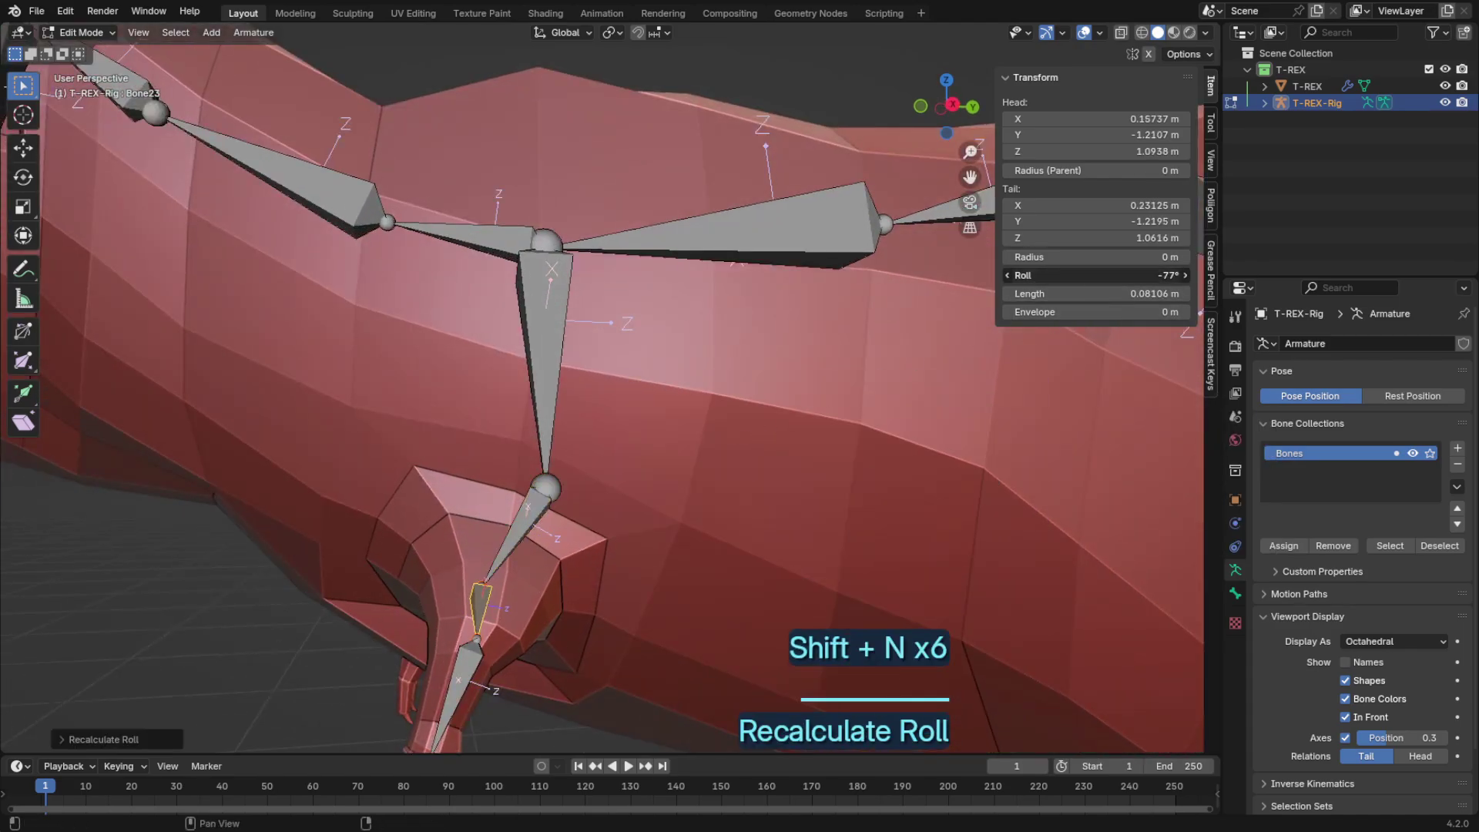
# Step: Adjust the left upper arm bone's roll to -80°, checking its axes from the front view
pyautogui.click(921, 108)
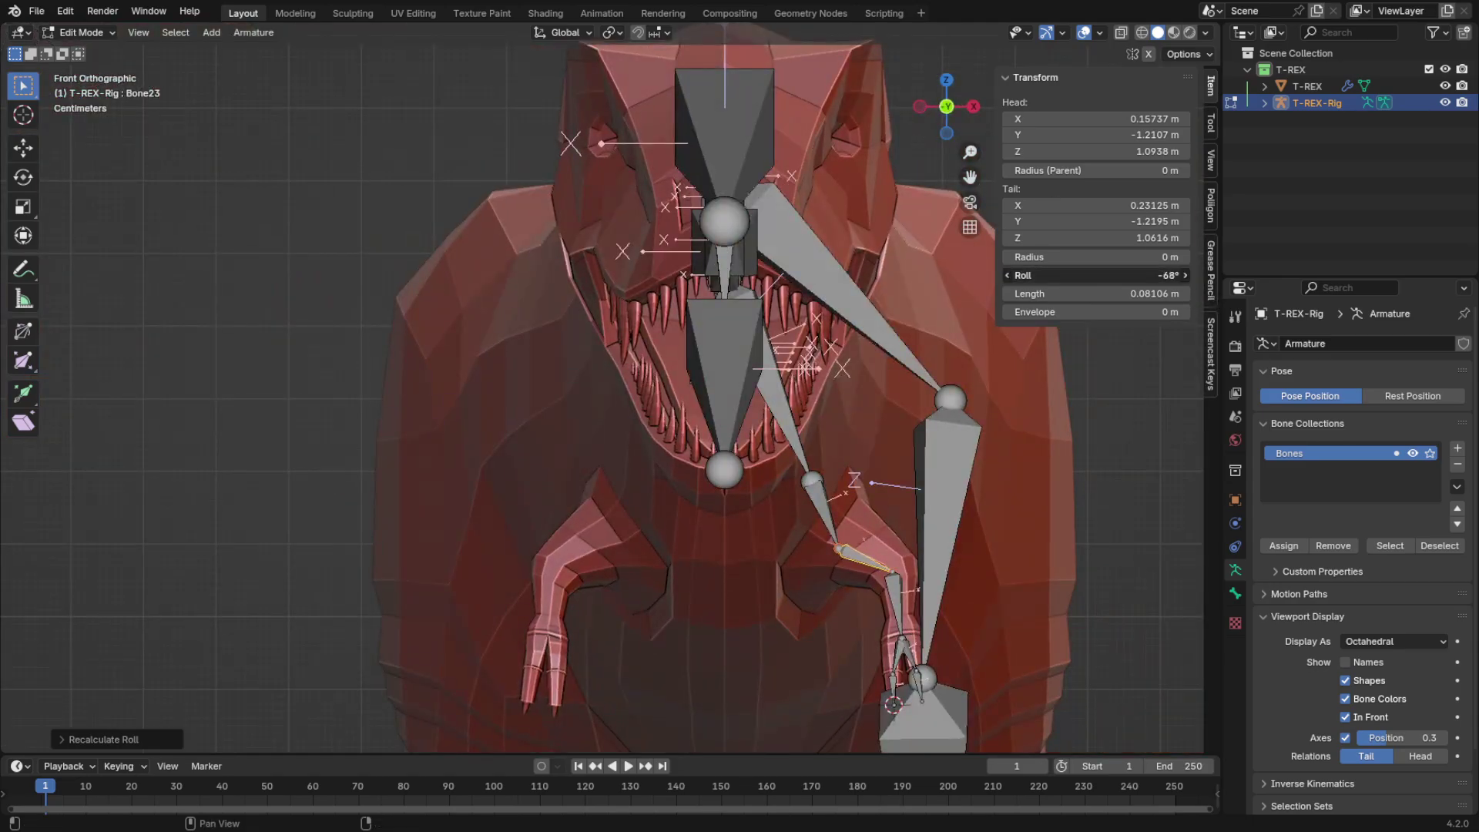
pyautogui.moveTo(1024, 275); pyautogui.dragTo(1029, 275)
pyautogui.moveTo(952, 307); pyautogui.dragTo(774, 308, button='middle')
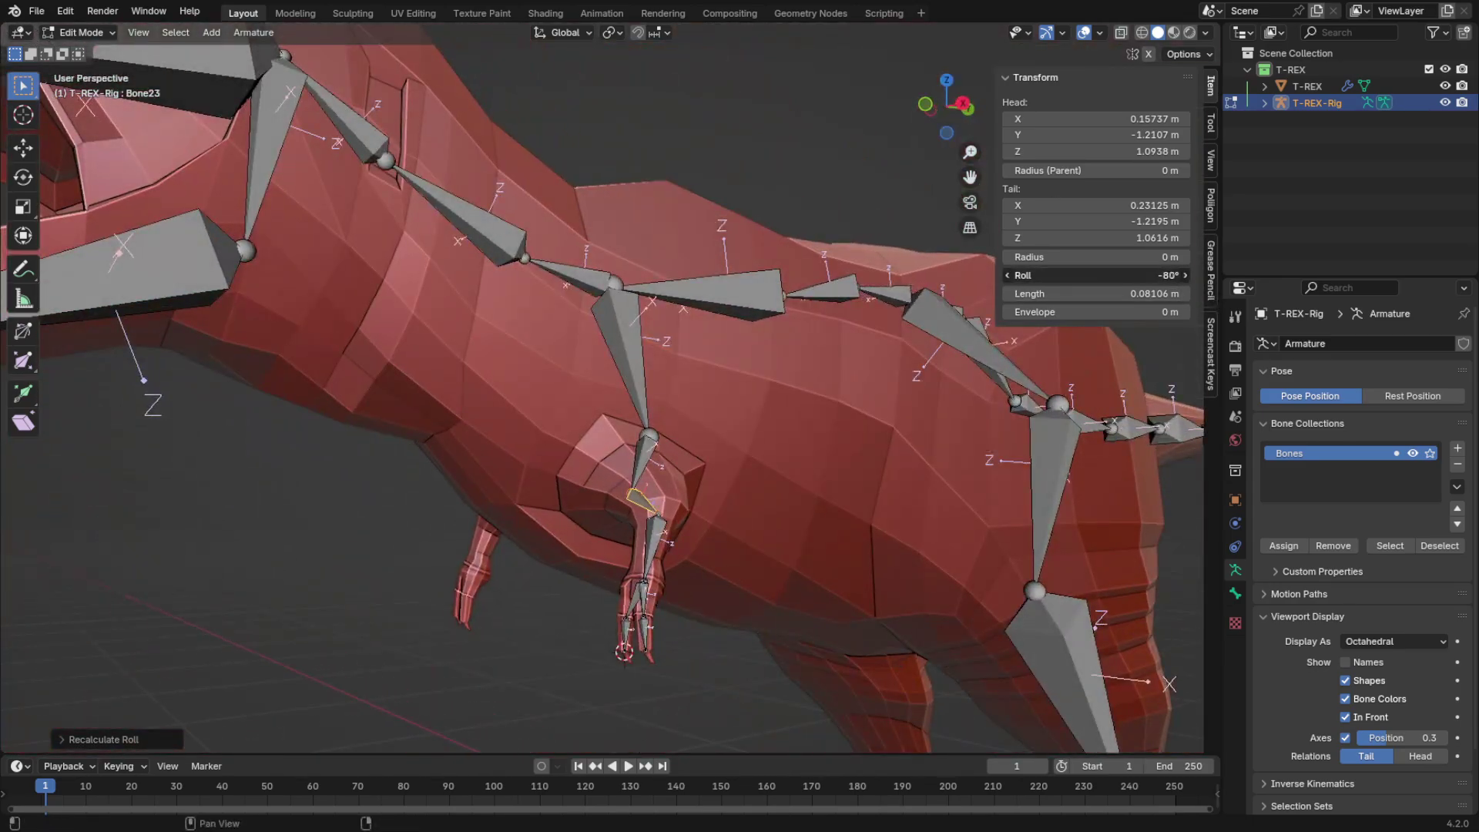
# Step: Recalculate the roll of the left forearm bone so its Z axis points toward the tail
pyautogui.hotkey('shift', 'n')
pyautogui.click(819, 458)
pyautogui.moveTo(818, 455); pyautogui.dragTo(797, 416, button='middle')
pyautogui.scroll(4, 797, 416)
pyautogui.hotkey('shift', 'n')
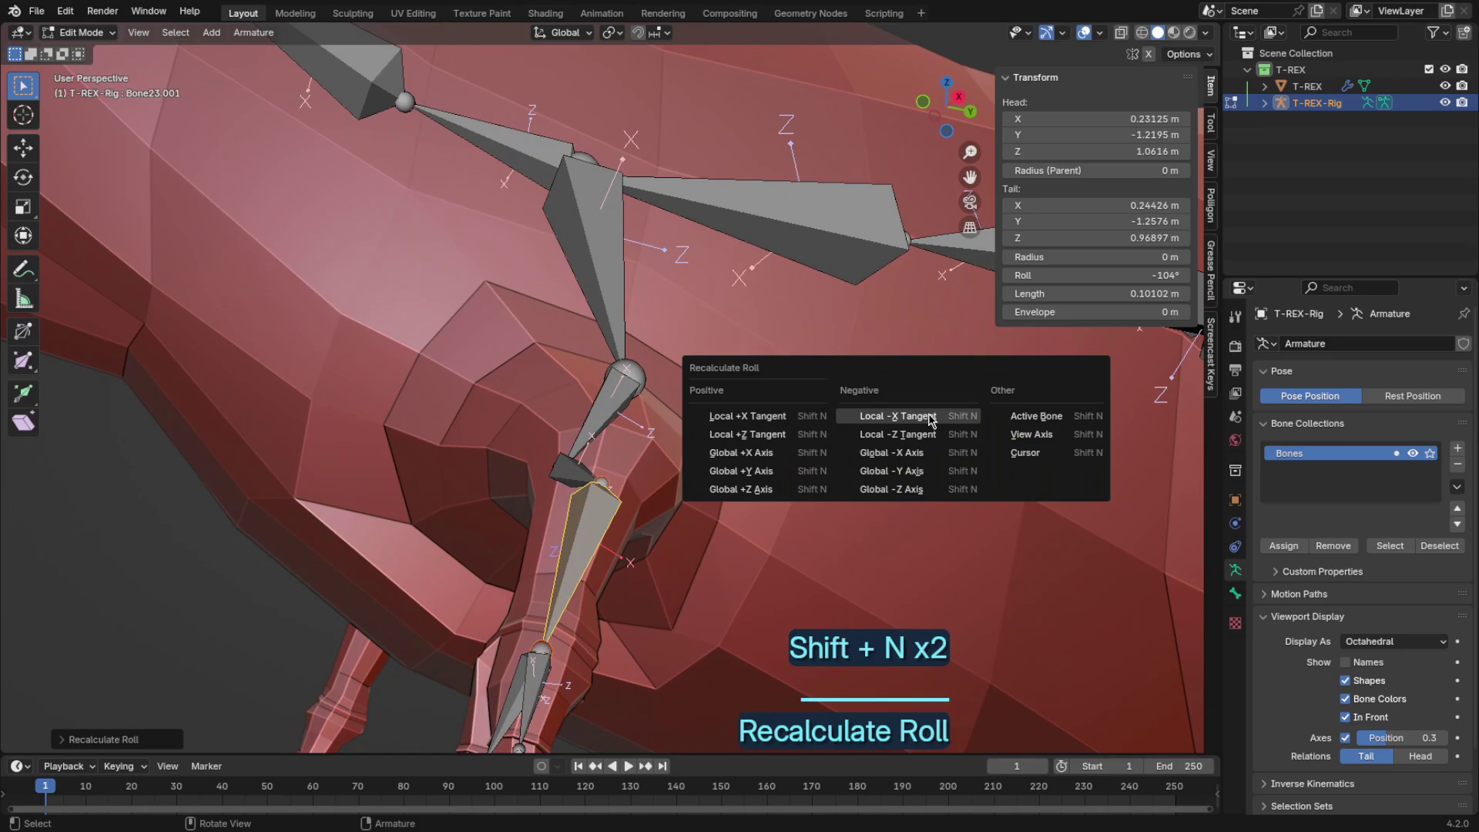
pyautogui.click(927, 418)
pyautogui.moveTo(930, 417); pyautogui.dragTo(943, 414, button='middle')
pyautogui.hotkey('shift', 'n')
pyautogui.click(801, 431)
pyautogui.moveTo(782, 436); pyautogui.dragTo(803, 430, button='middle')
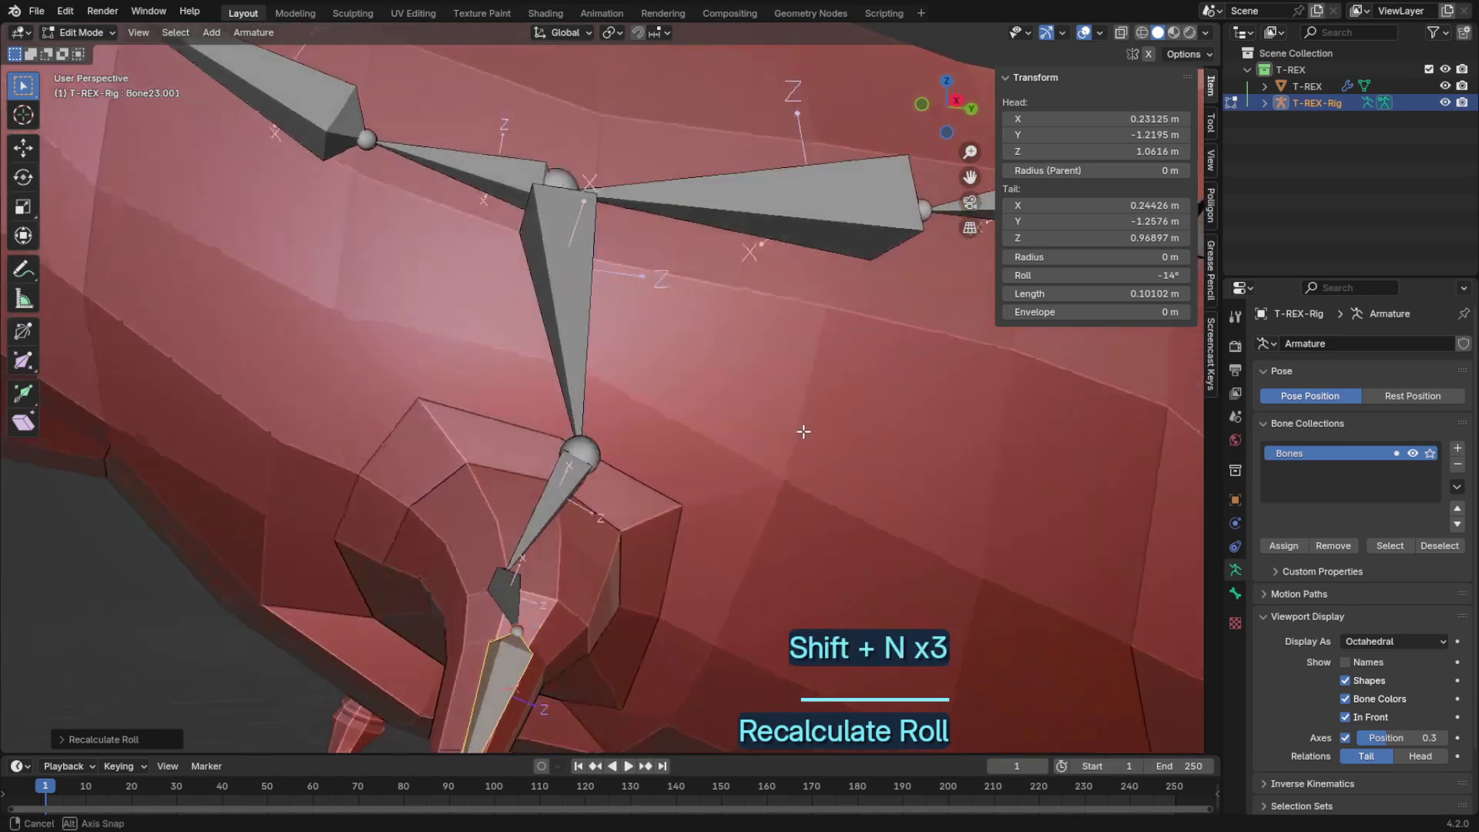
# Step: Recalculate the roll of the left palm bone that leads to the outer finger
pyautogui.scroll(-1, 729, 497)
pyautogui.moveTo(729, 497)
pyautogui.mouseDown(button='middle')
pyautogui.moveTo(736, 447)
pyautogui.moveTo(747, 458)
pyautogui.moveTo(732, 471)
pyautogui.mouseUp(button='middle')
pyautogui.hotkey('shift', 'n')
pyautogui.click(951, 481)
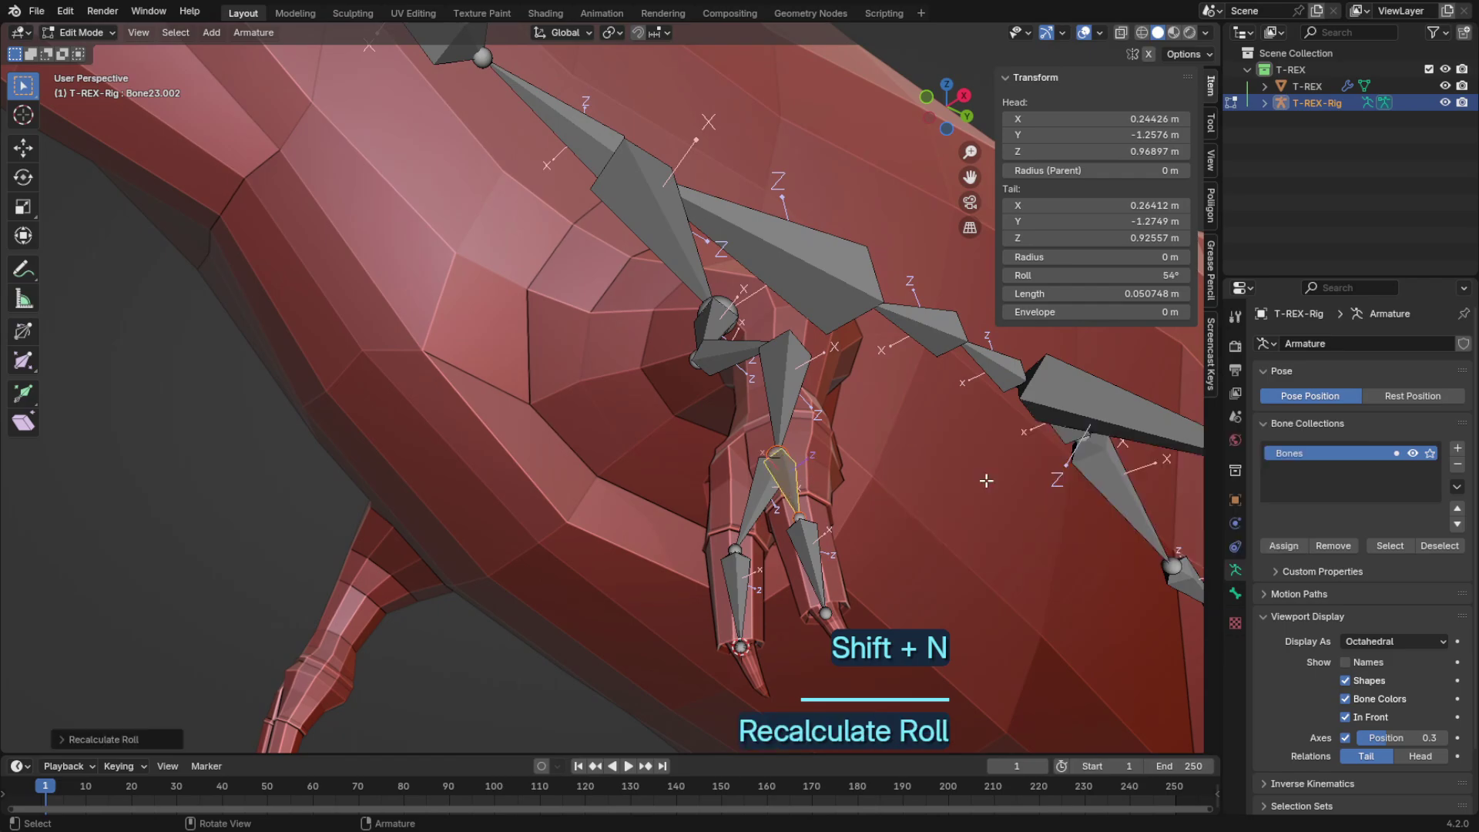
pyautogui.hotkey('shift', 'n')
pyautogui.click(1060, 481)
pyautogui.hotkey('shift', 'n')
pyautogui.click(1063, 499)
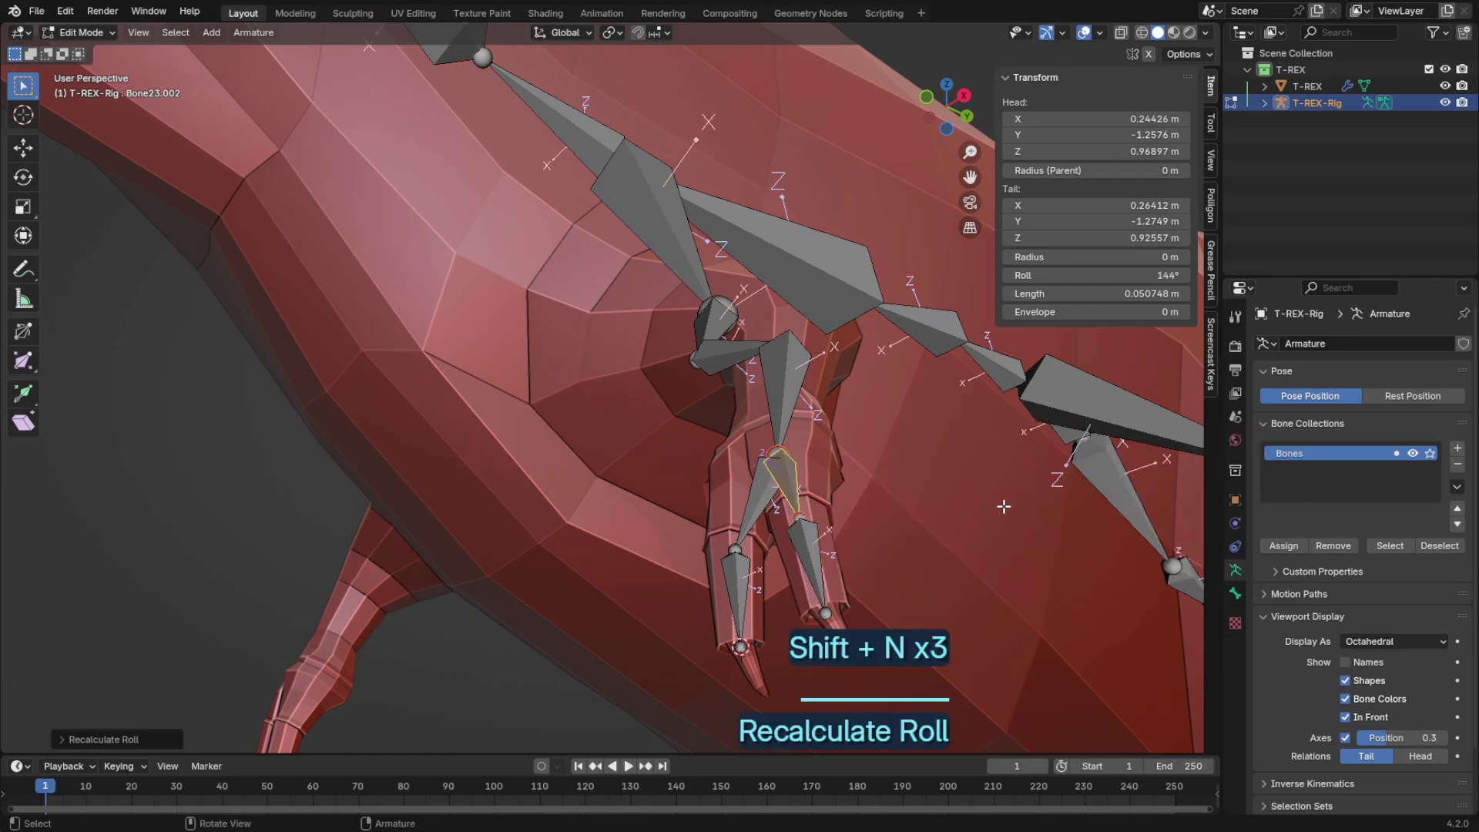
# Step: Test-rotate the palm bone leading to the outer finger about its local axes in Pose Mode
pyautogui.press('n')
pyautogui.hotkey('ctrl', 'Tab')
pyautogui.press('r')
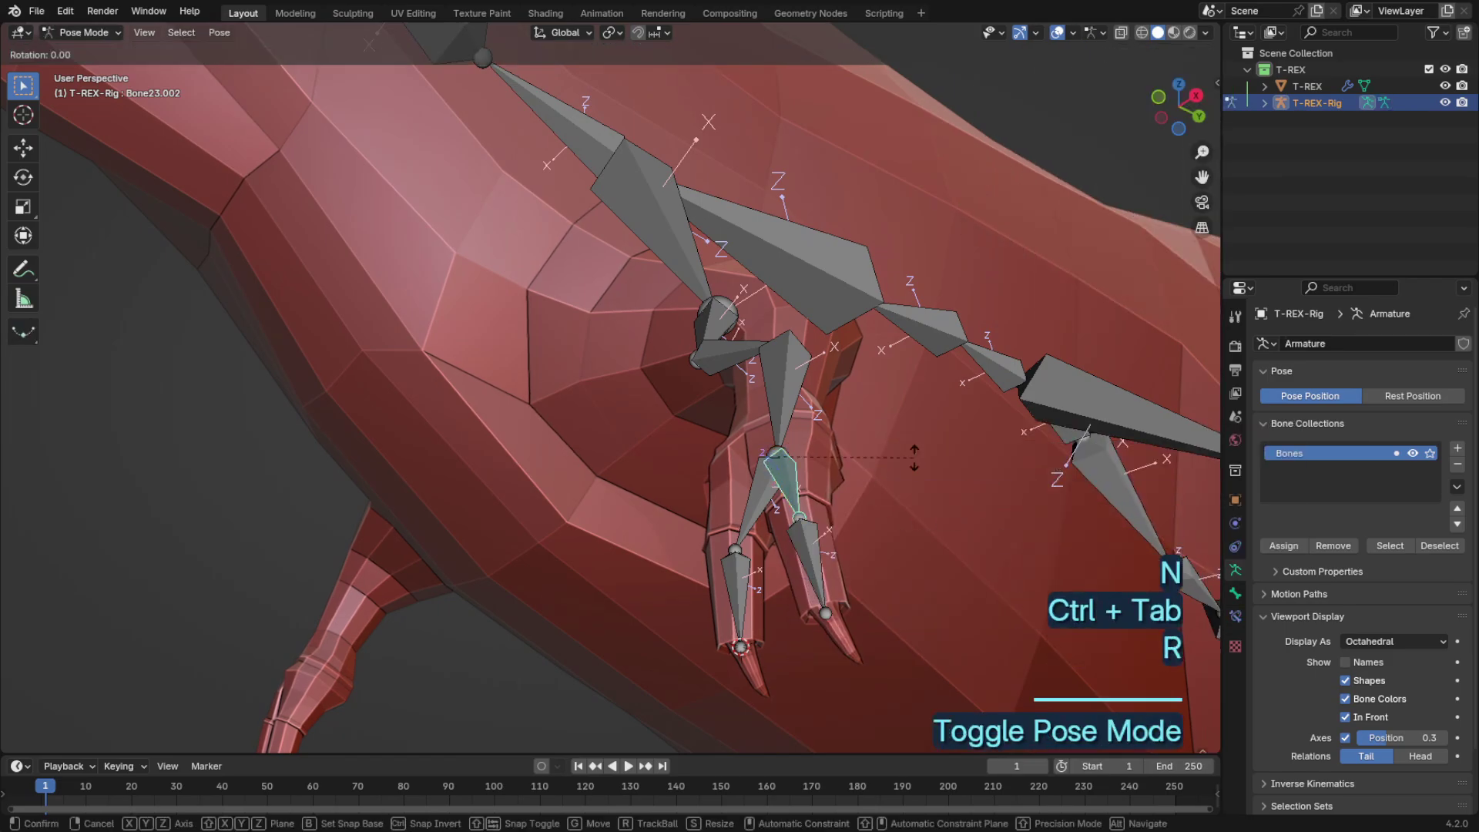
pyautogui.press('Escape')
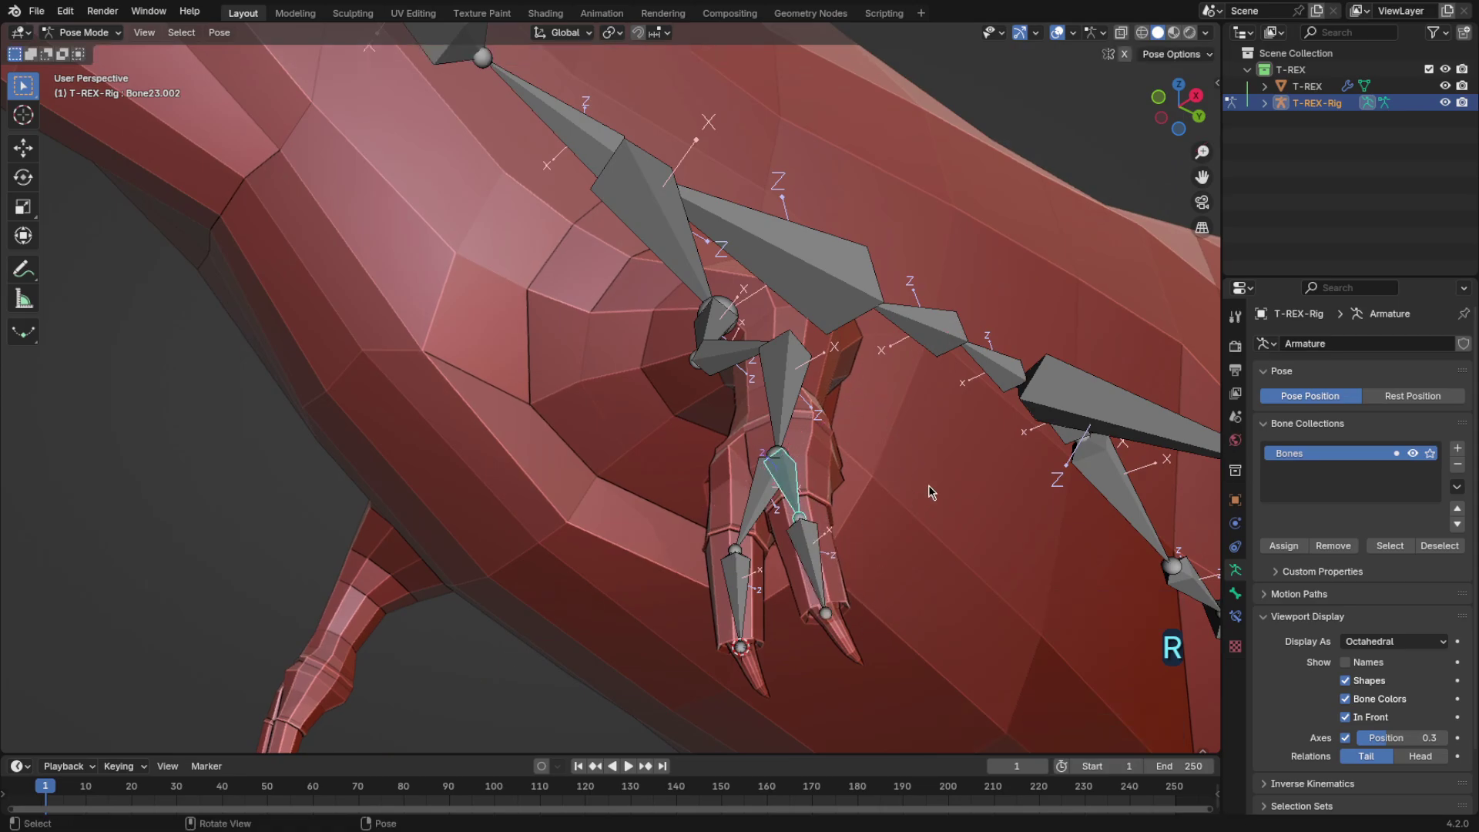
pyautogui.press('r')
pyautogui.press('z')
pyautogui.press('z')
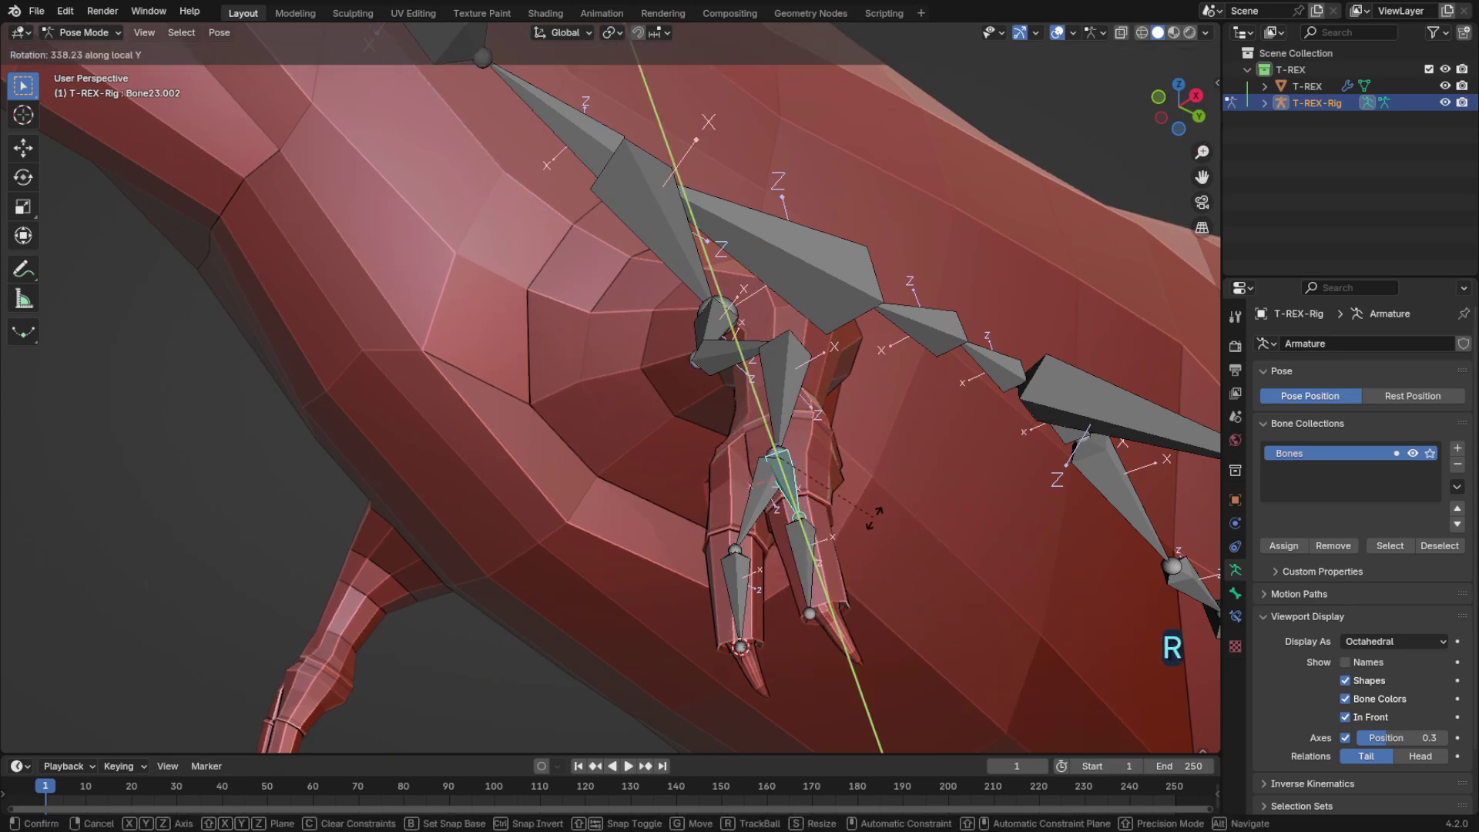
pyautogui.click(877, 530)
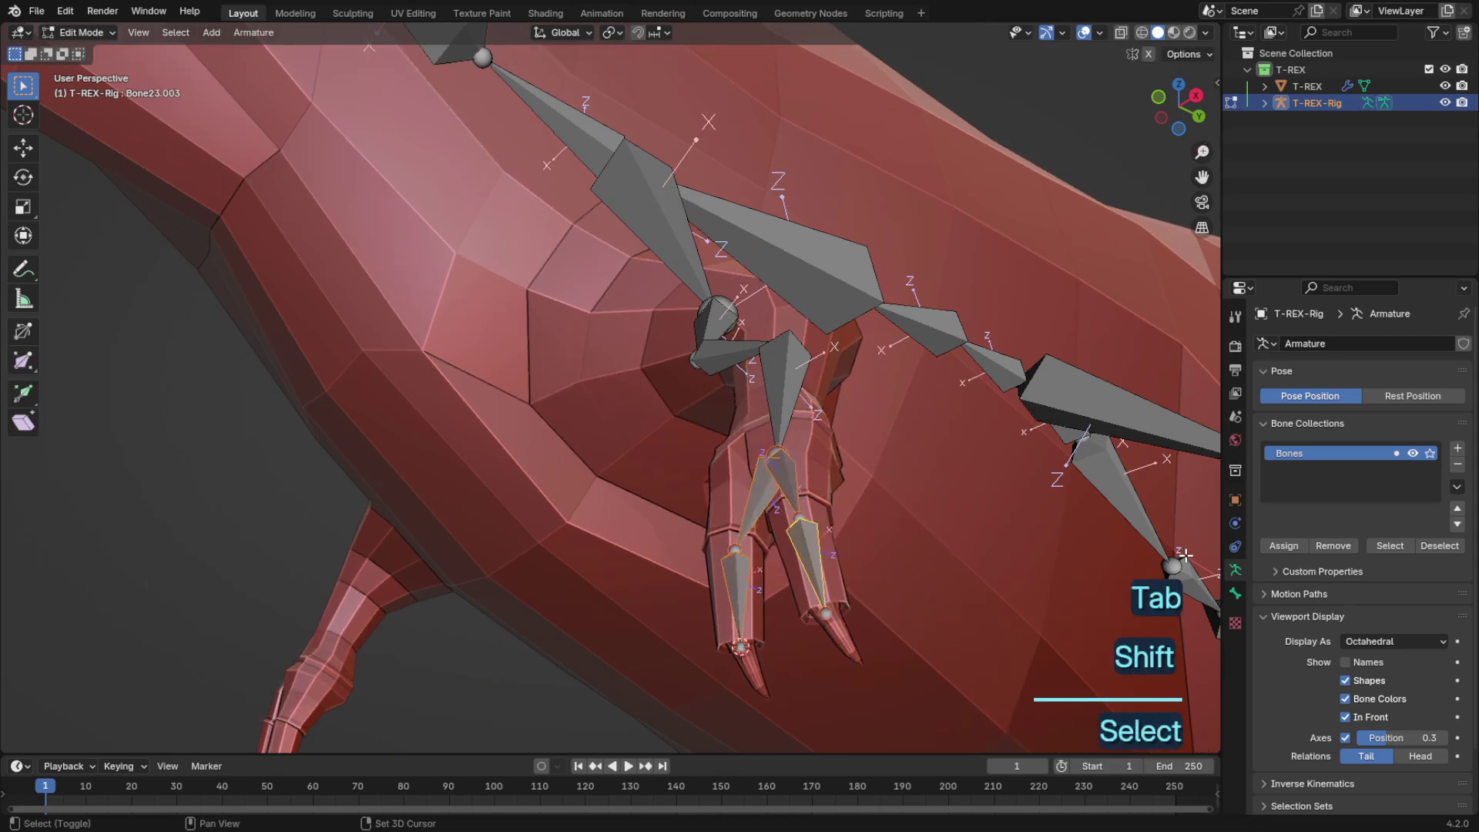
# Step: Recalculate the roll of both palm bones and both finger bones together so their Z axes point toward the tail
pyautogui.hotkey('shift', 'n')
pyautogui.click(1086, 556)
pyautogui.hotkey('shift', 'n')
pyautogui.click(1050, 521)
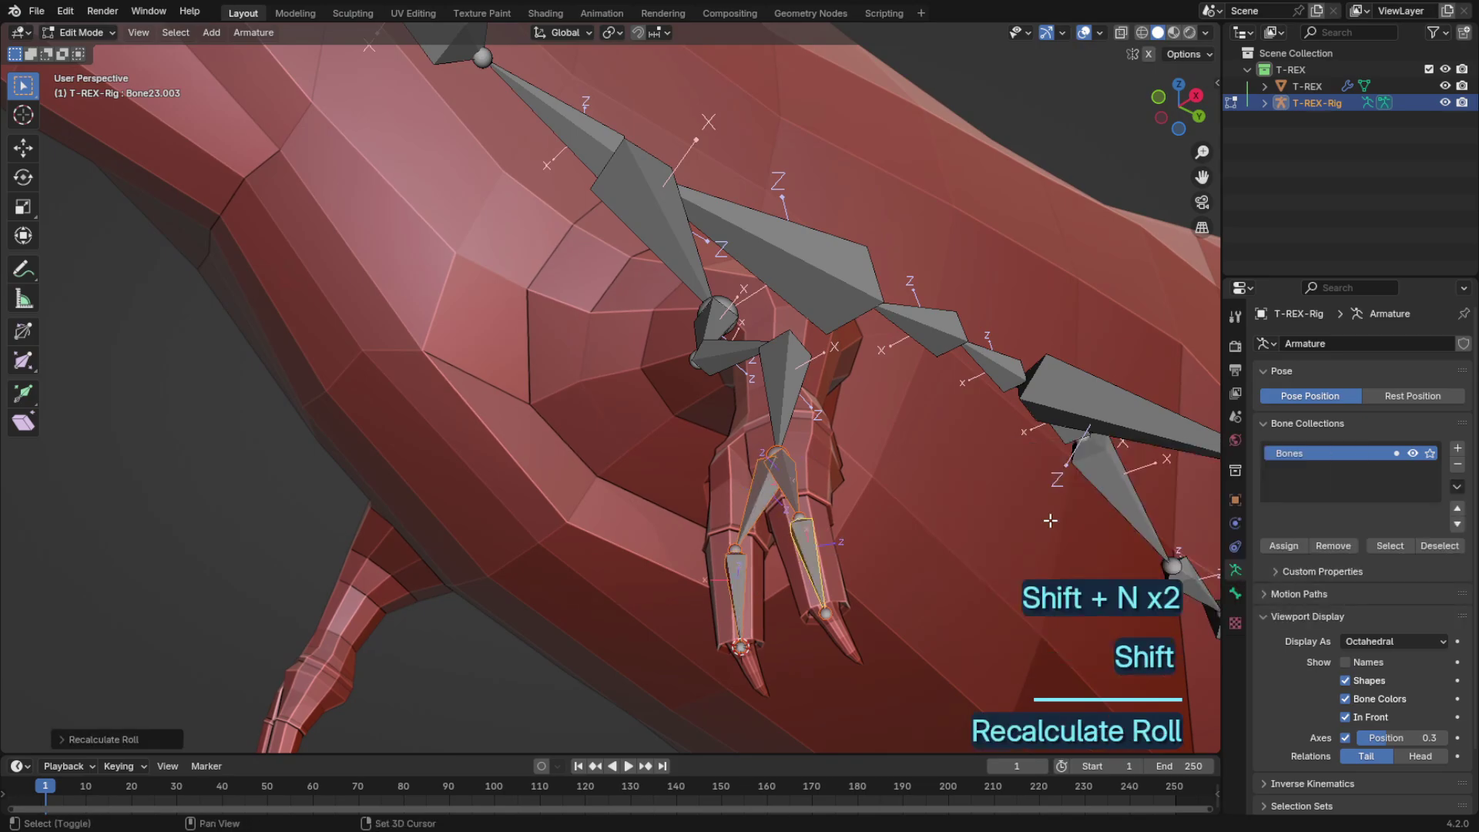
pyautogui.hotkey('shift', 'n')
pyautogui.click(1028, 536)
# Step: Test-rotate the four palm and finger bones together about their local Y and Z axes in Pose Mode
pyautogui.hotkey('ctrl', 'Tab')
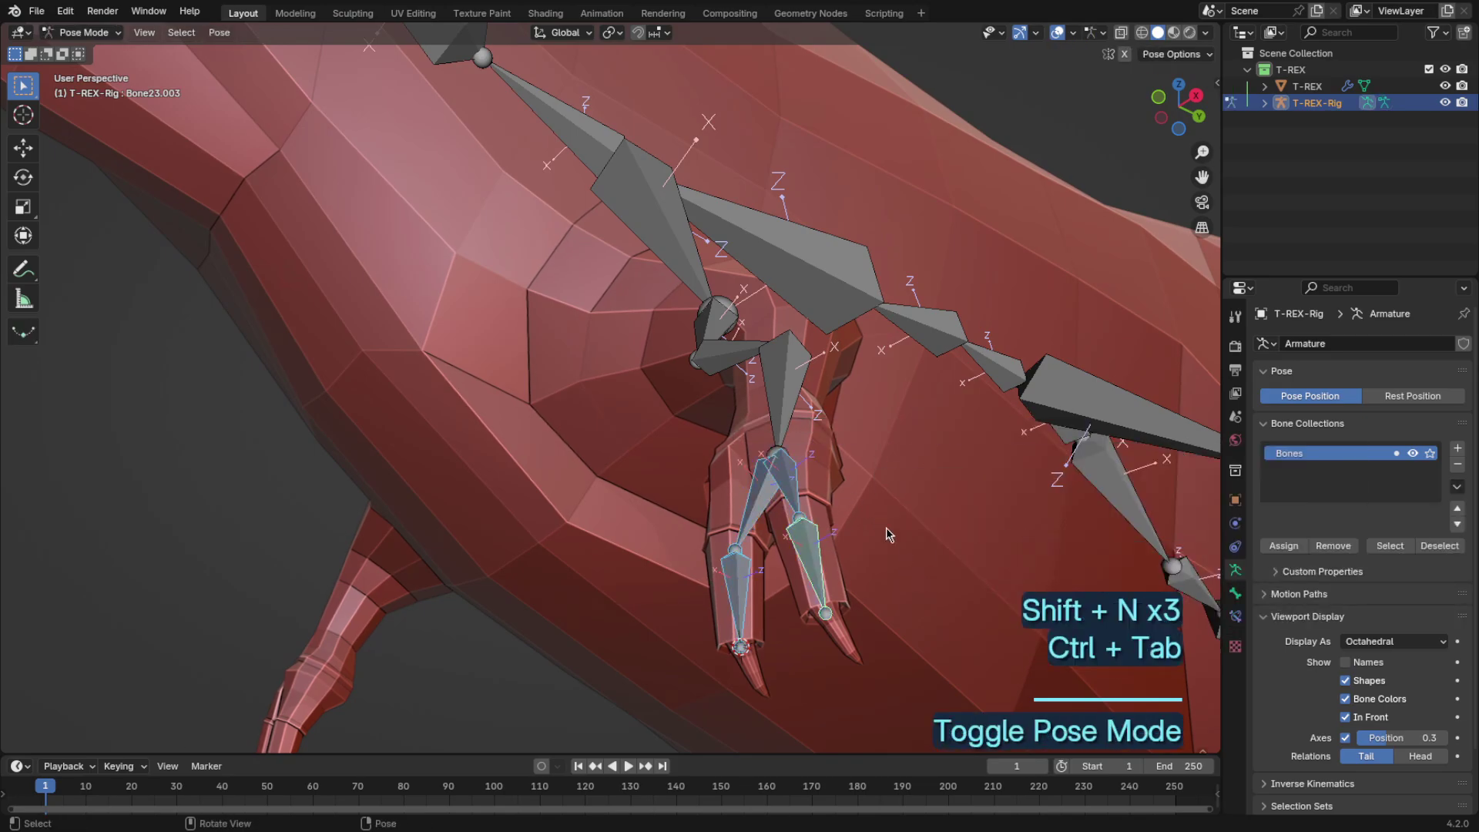
pyautogui.press('r')
pyautogui.rightClick(920, 399)
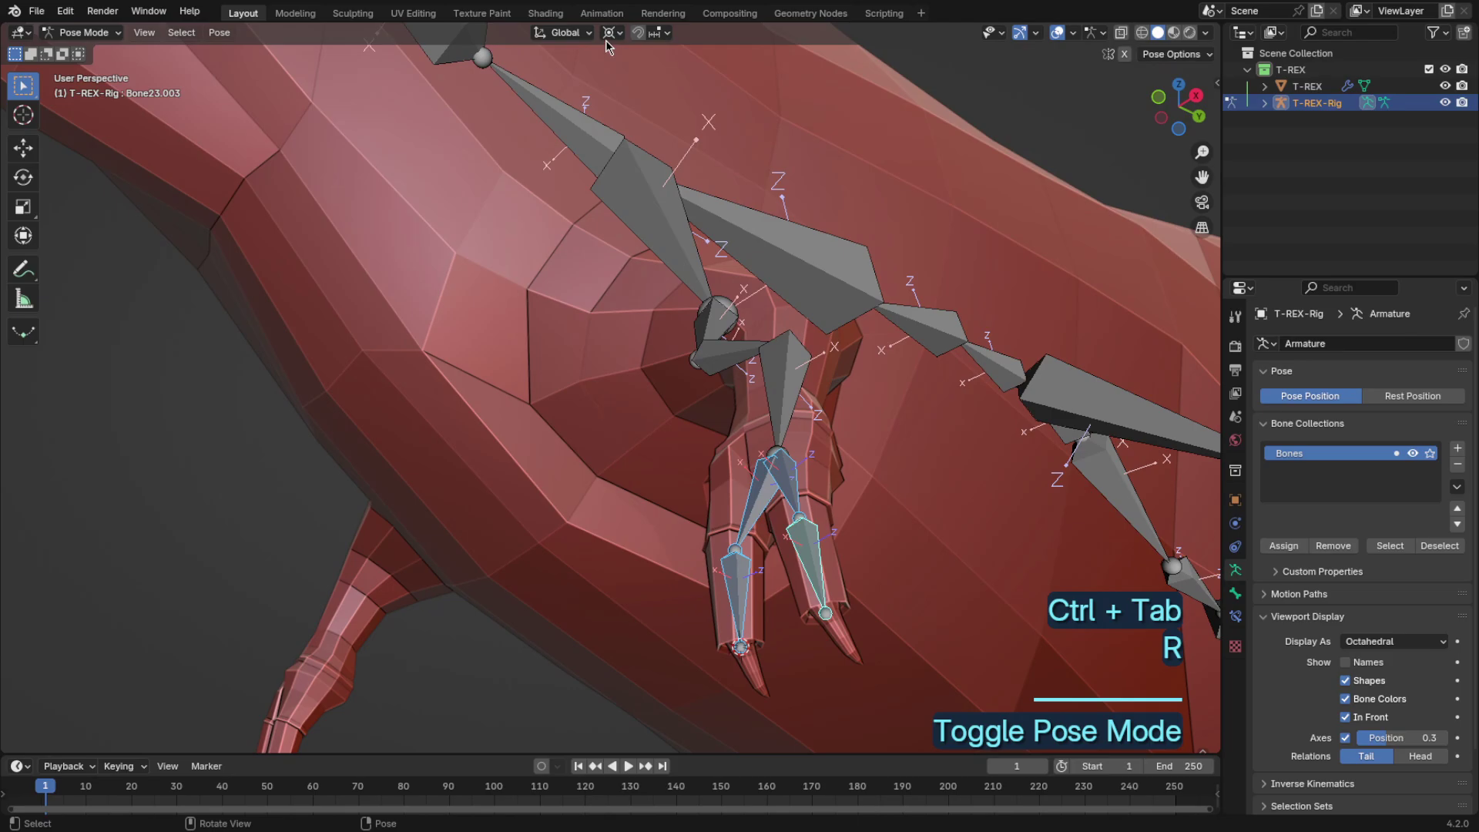
pyautogui.press('r')
pyautogui.press('y')
pyautogui.press('y')
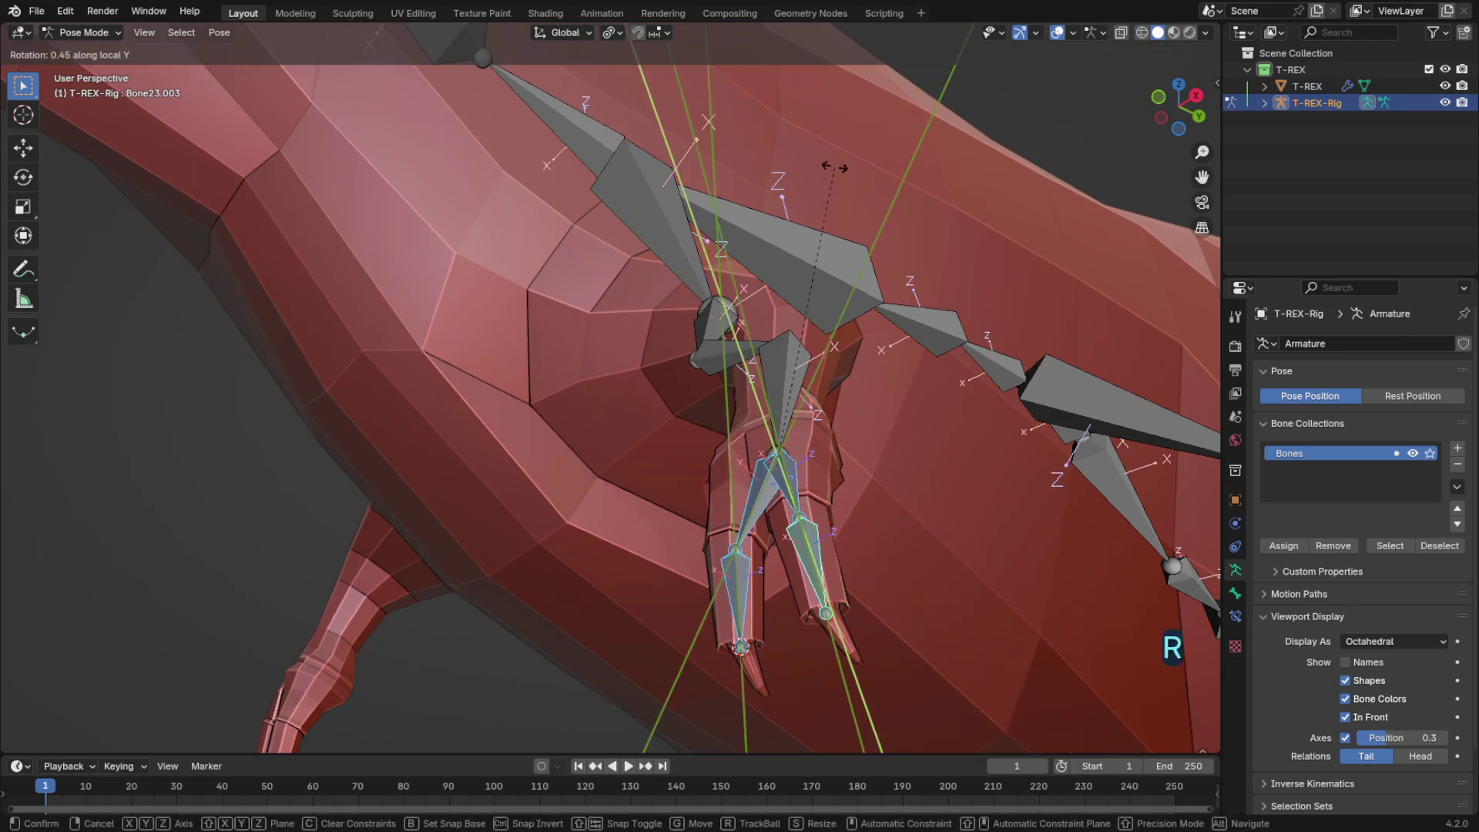
pyautogui.press('z')
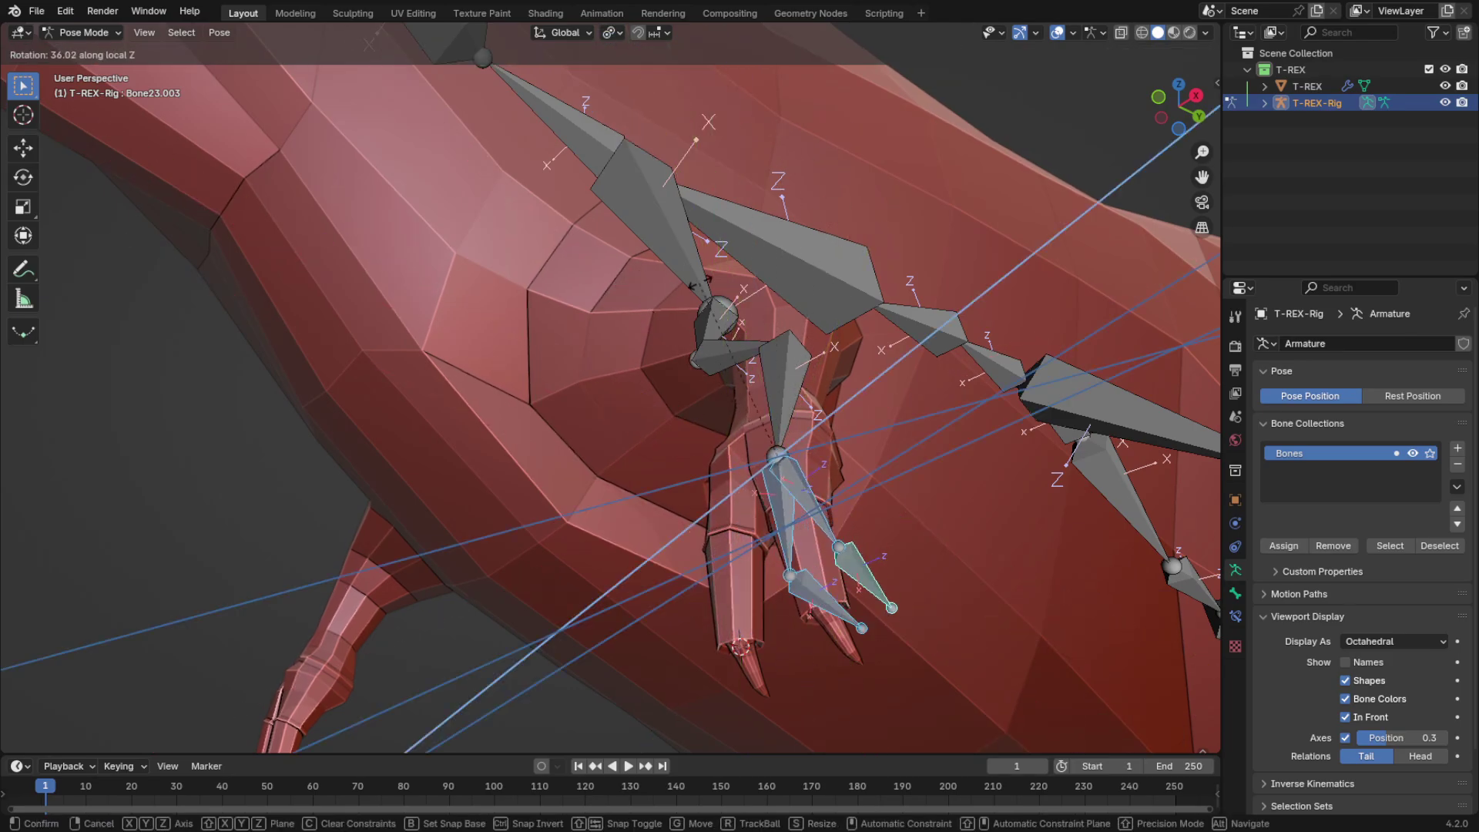
pyautogui.rightClick(647, 362)
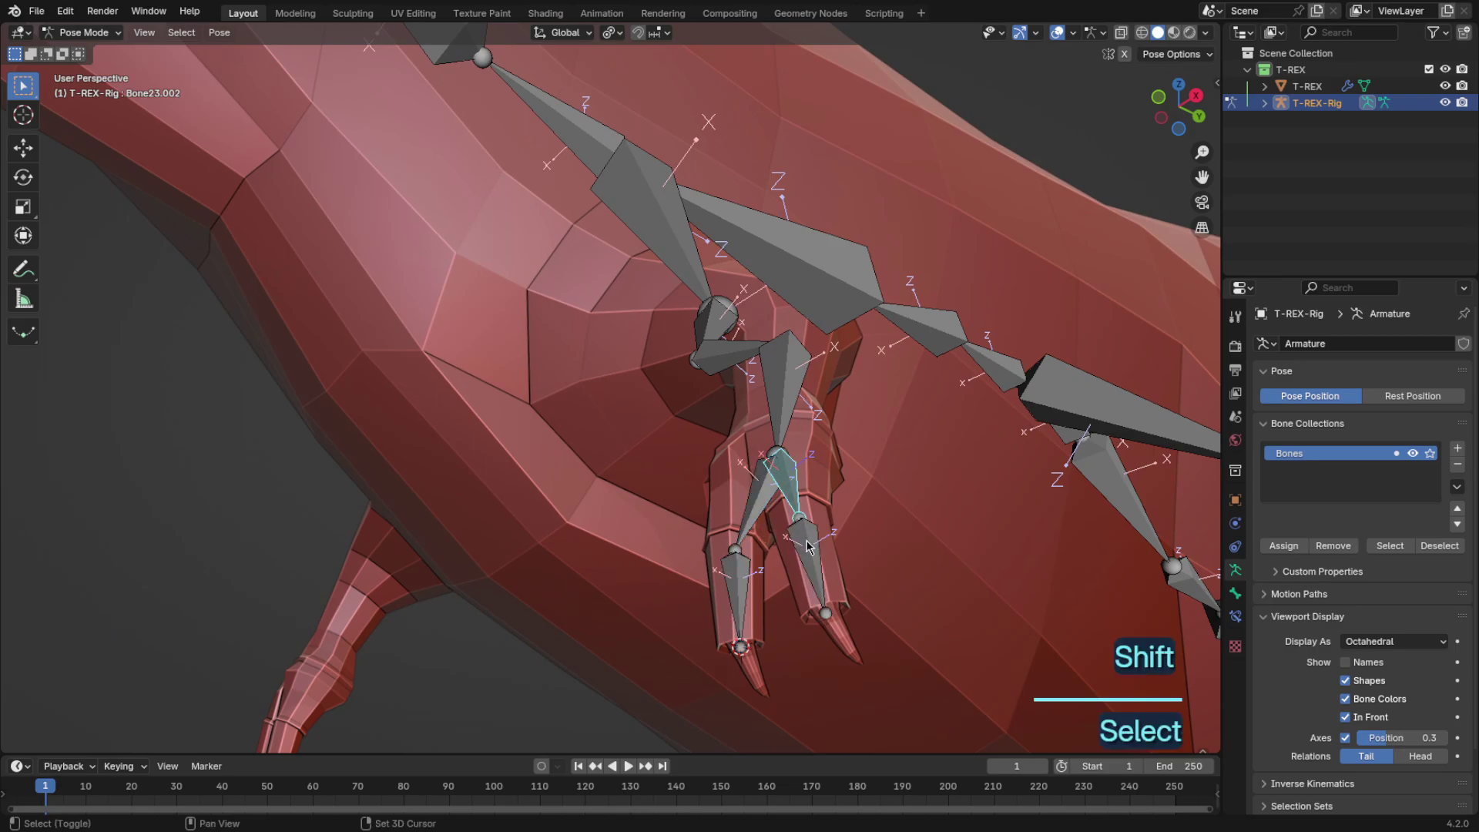
# Step: Try recalculating the roll of the left hip bone that links the spine to the thigh
pyautogui.moveTo(807, 547); pyautogui.dragTo(924, 485, button='middle')
pyautogui.scroll(-6, 924, 485)
pyautogui.hotkey('ctrl', 'Tab')
pyautogui.scroll(-3, 765, 488)
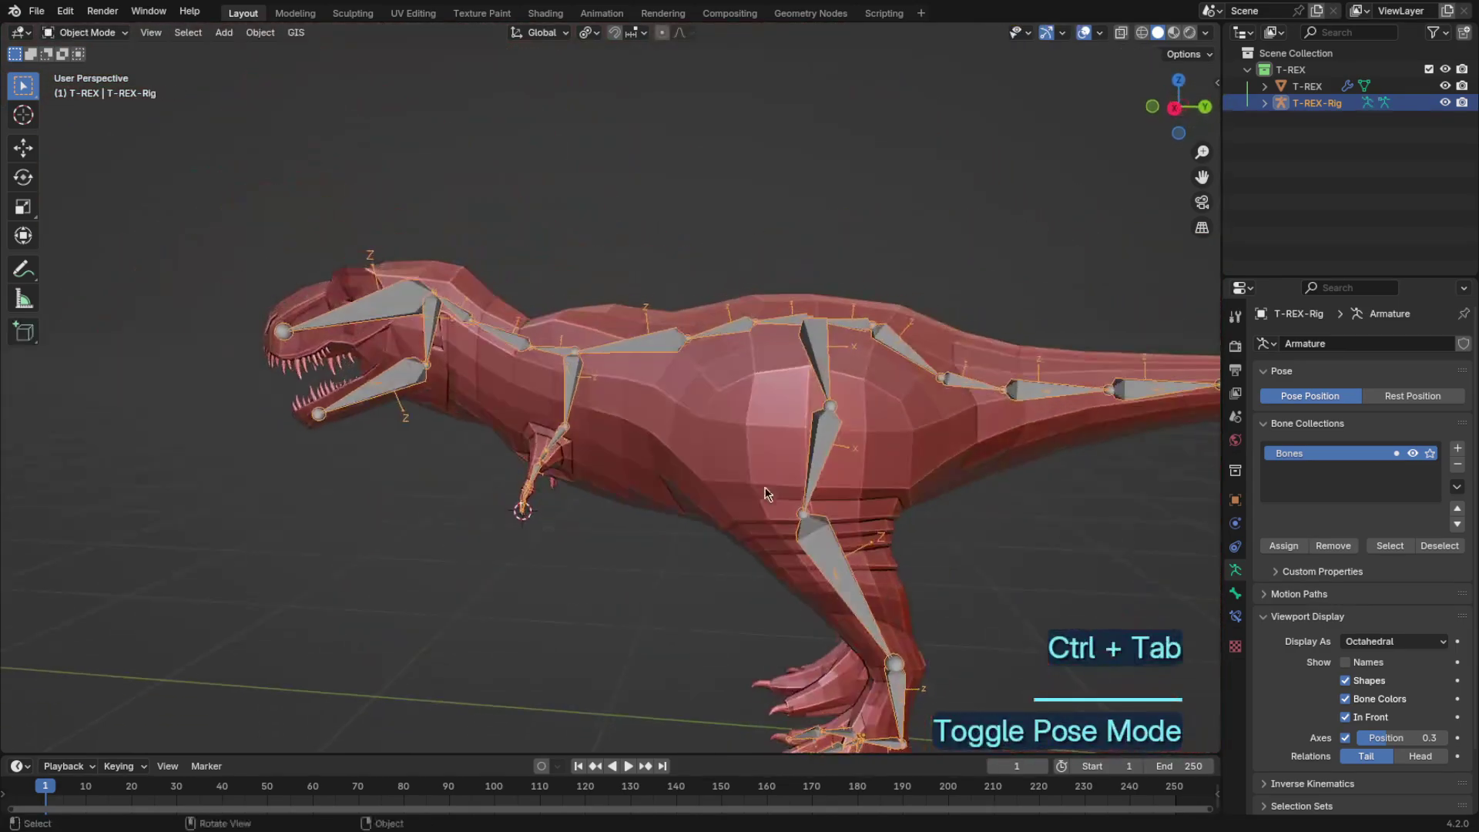
pyautogui.press('Tab')
pyautogui.scroll(3, 870, 370)
pyautogui.moveTo(792, 462); pyautogui.dragTo(831, 420, button='middle')
pyautogui.click(828, 385)
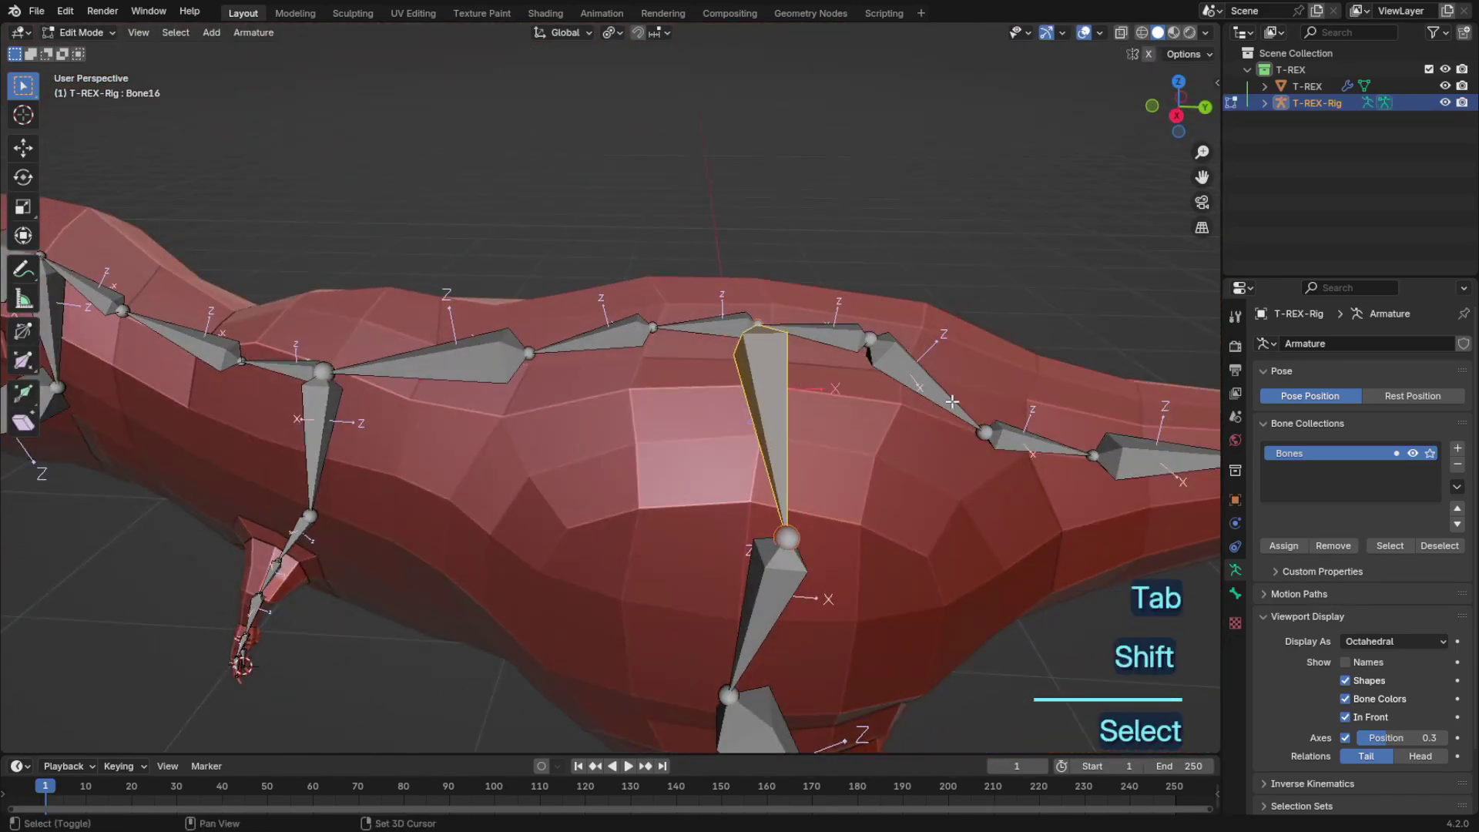
pyautogui.hotkey('shift', 'n')
pyautogui.click(1030, 367)
pyautogui.moveTo(924, 416); pyautogui.dragTo(947, 395, button='middle')
# Step: Try recalculating the roll of the left thigh bone with several axis options
pyautogui.click(597, 435)
pyautogui.hotkey('shift', 'n')
pyautogui.click(909, 415)
pyautogui.hotkey('shift', 'n')
pyautogui.click(1038, 399)
pyautogui.hotkey('shift', 'n')
pyautogui.click(881, 434)
# Step: Test-rotate the left thigh bone about its local axes in Pose Mode
pyautogui.hotkey('ctrl', 'Tab')
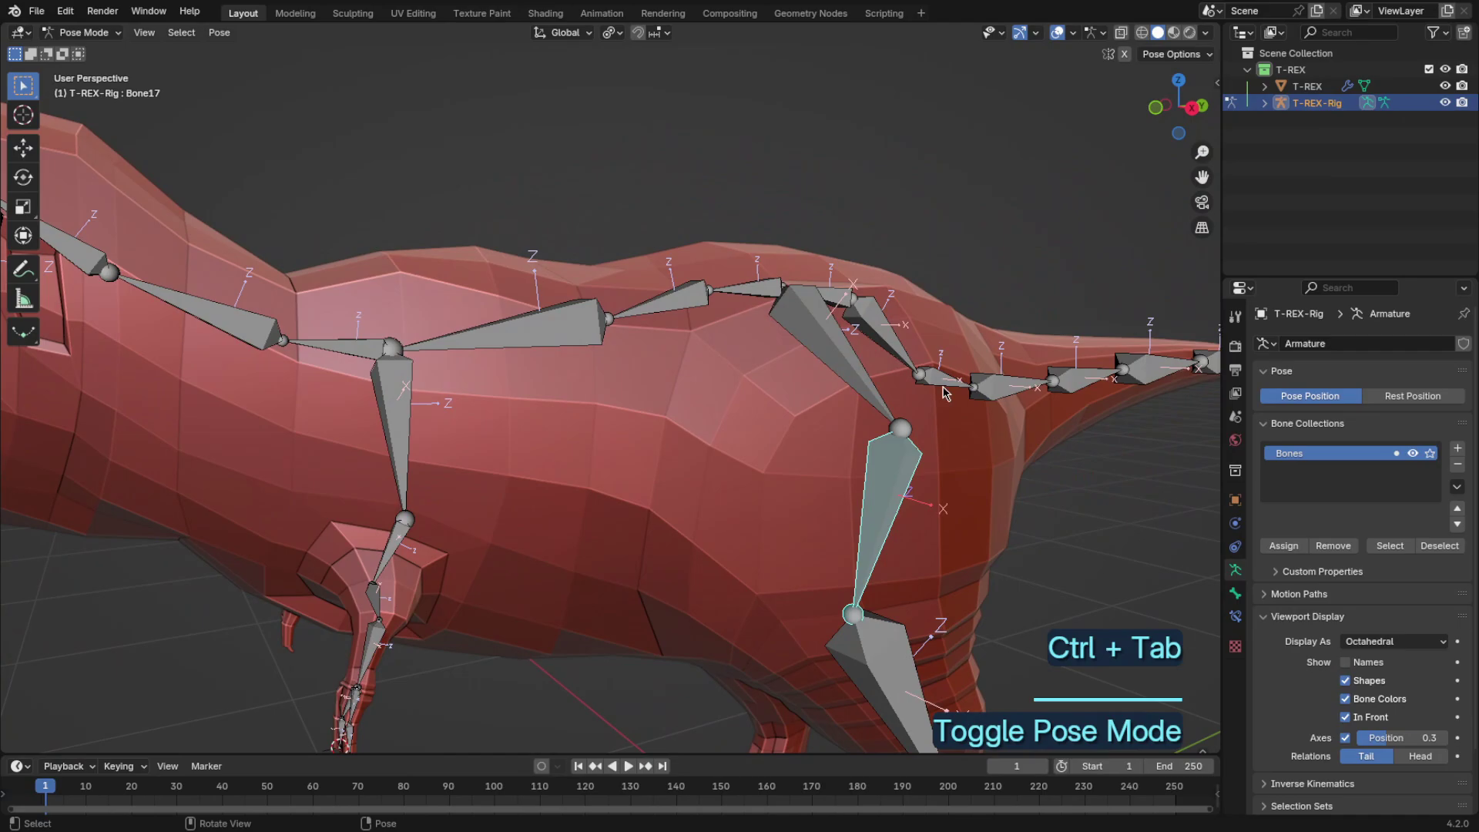
pyautogui.press('r')
pyautogui.press('y')
pyautogui.press('y')
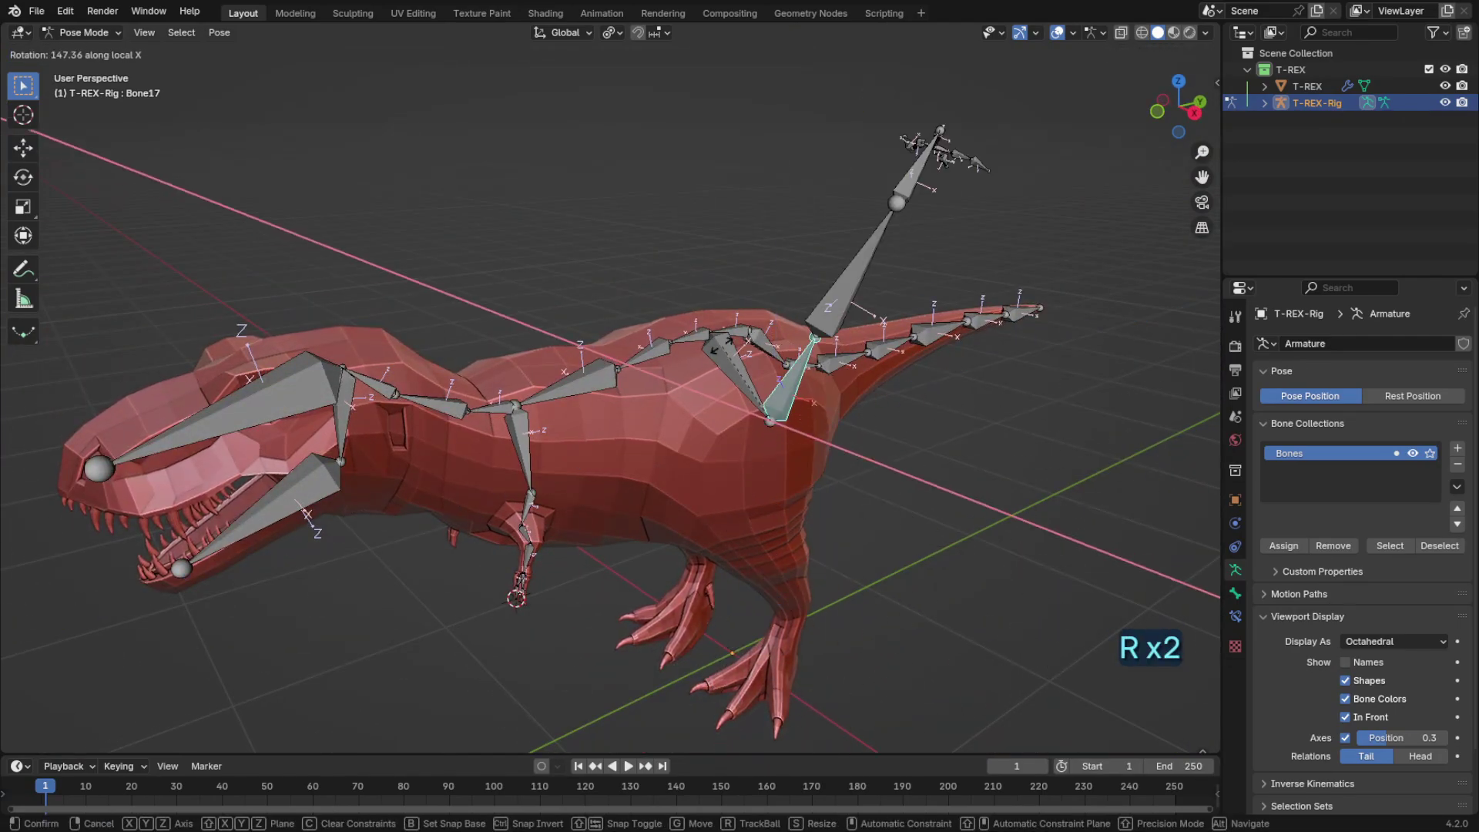
pyautogui.rightClick(722, 345)
pyautogui.scroll(4, 908, 442)
pyautogui.moveTo(908, 442); pyautogui.dragTo(828, 370, button='middle')
# Step: Recalculate the roll of the left thigh bone so its Z axis points toward the tail
pyautogui.press('Tab')
pyautogui.moveTo(882, 510); pyautogui.dragTo(1066, 274, button='middle')
pyautogui.hotkey('shift', 'n')
pyautogui.click(1029, 308)
pyautogui.hotkey('shift', 'n')
pyautogui.click(1102, 299)
# Step: Recalculate the roll of the left hip bone, cycling through axis options until its X axis points toward the head
pyautogui.click(873, 247)
pyautogui.moveTo(980, 221); pyautogui.dragTo(954, 260, button='middle')
pyautogui.hotkey('shift', 'n')
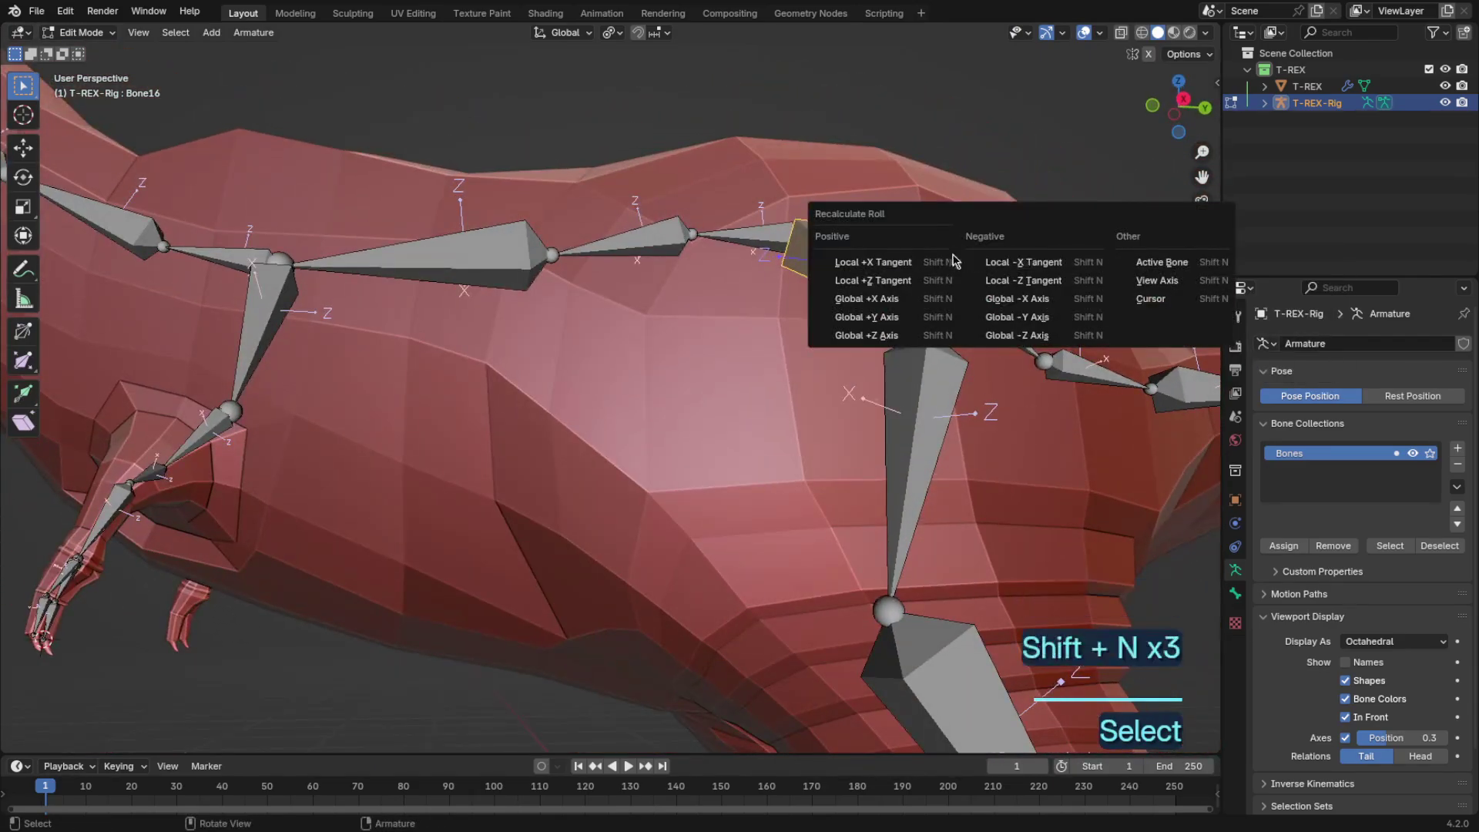
pyautogui.click(952, 260)
pyautogui.hotkey('shift', 'n')
pyautogui.click(1018, 255)
pyautogui.hotkey('shift', 'n')
pyautogui.click(949, 272)
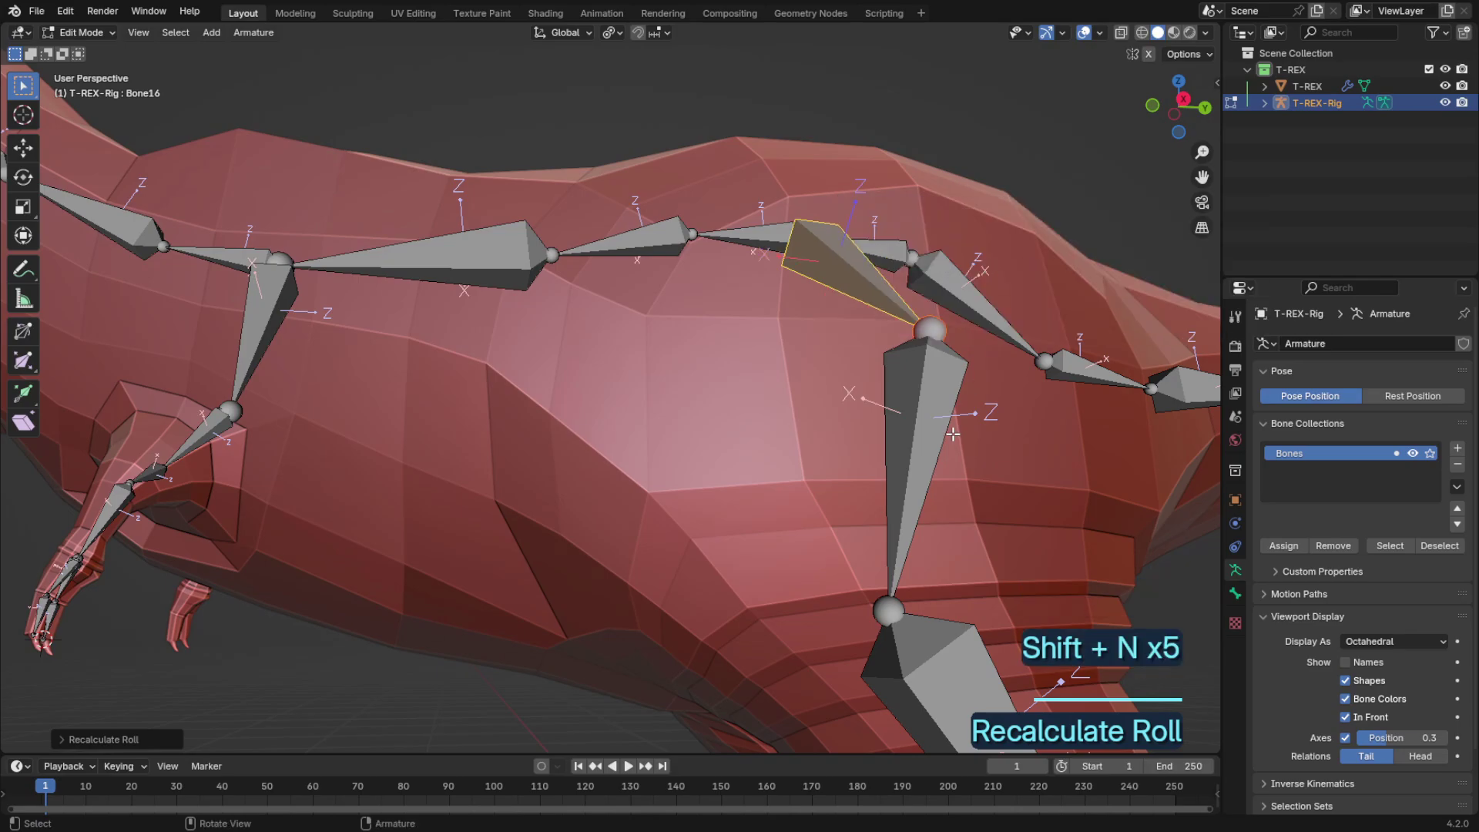
# Step: Recalculate the roll of the left shin bone below the thigh using Local +Z Tangent
pyautogui.moveTo(952, 433); pyautogui.dragTo(904, 617, button='middle')
pyautogui.scroll(-3, 1006, 400)
pyautogui.click(874, 633)
pyautogui.hotkey('shift', 'n')
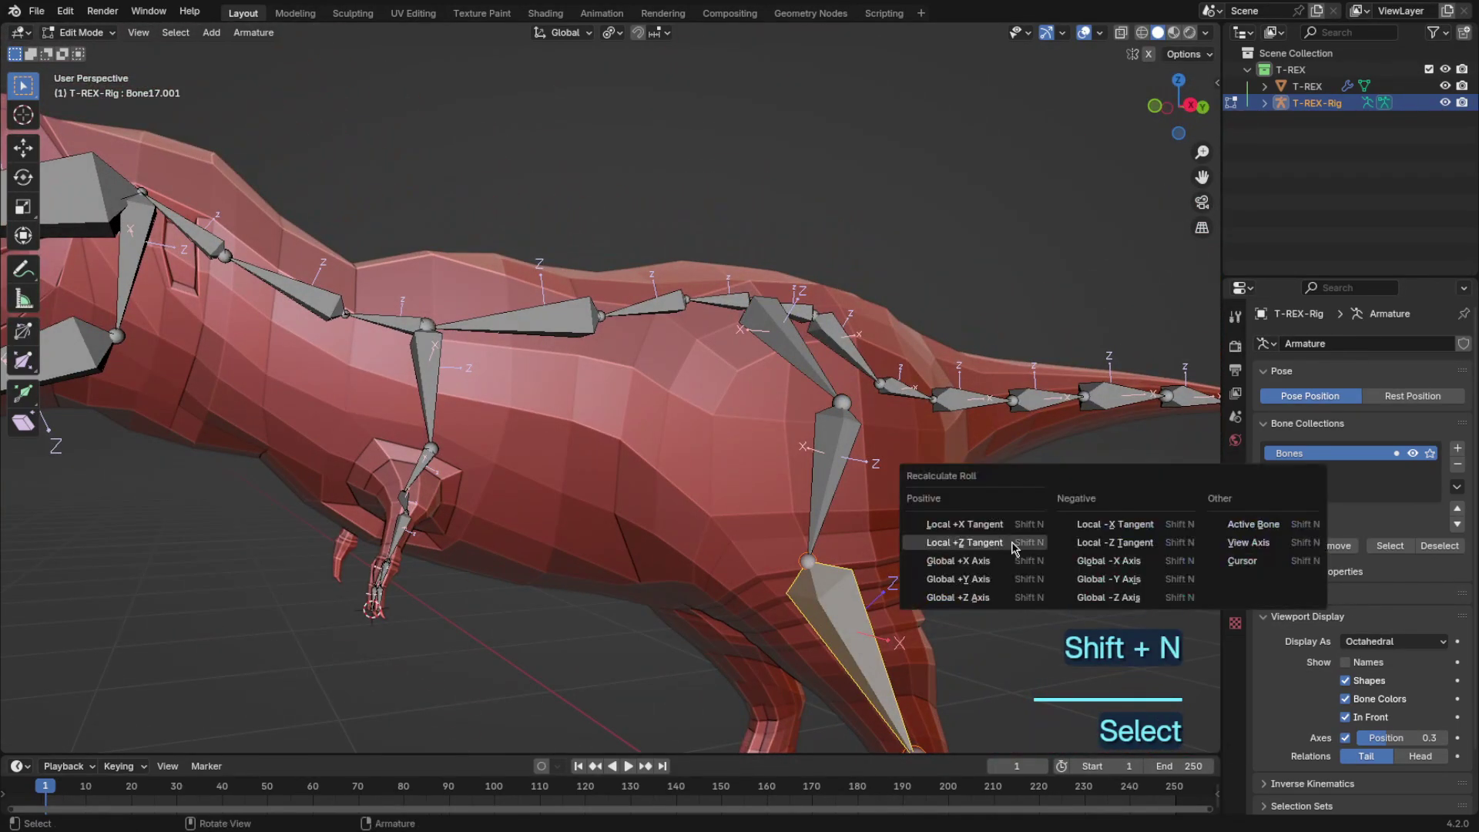
pyautogui.click(1001, 542)
# Step: Try recalculating the roll of the left ankle bone above the heel with two axis options
pyautogui.keyDown('shift'); pyautogui.moveTo(1024, 619); pyautogui.dragTo(836, 378, button='middle'); pyautogui.keyUp('shift')
pyautogui.scroll(1, 837, 378)
pyautogui.click(835, 396)
pyautogui.hotkey('shift', 'n')
pyautogui.click(999, 428)
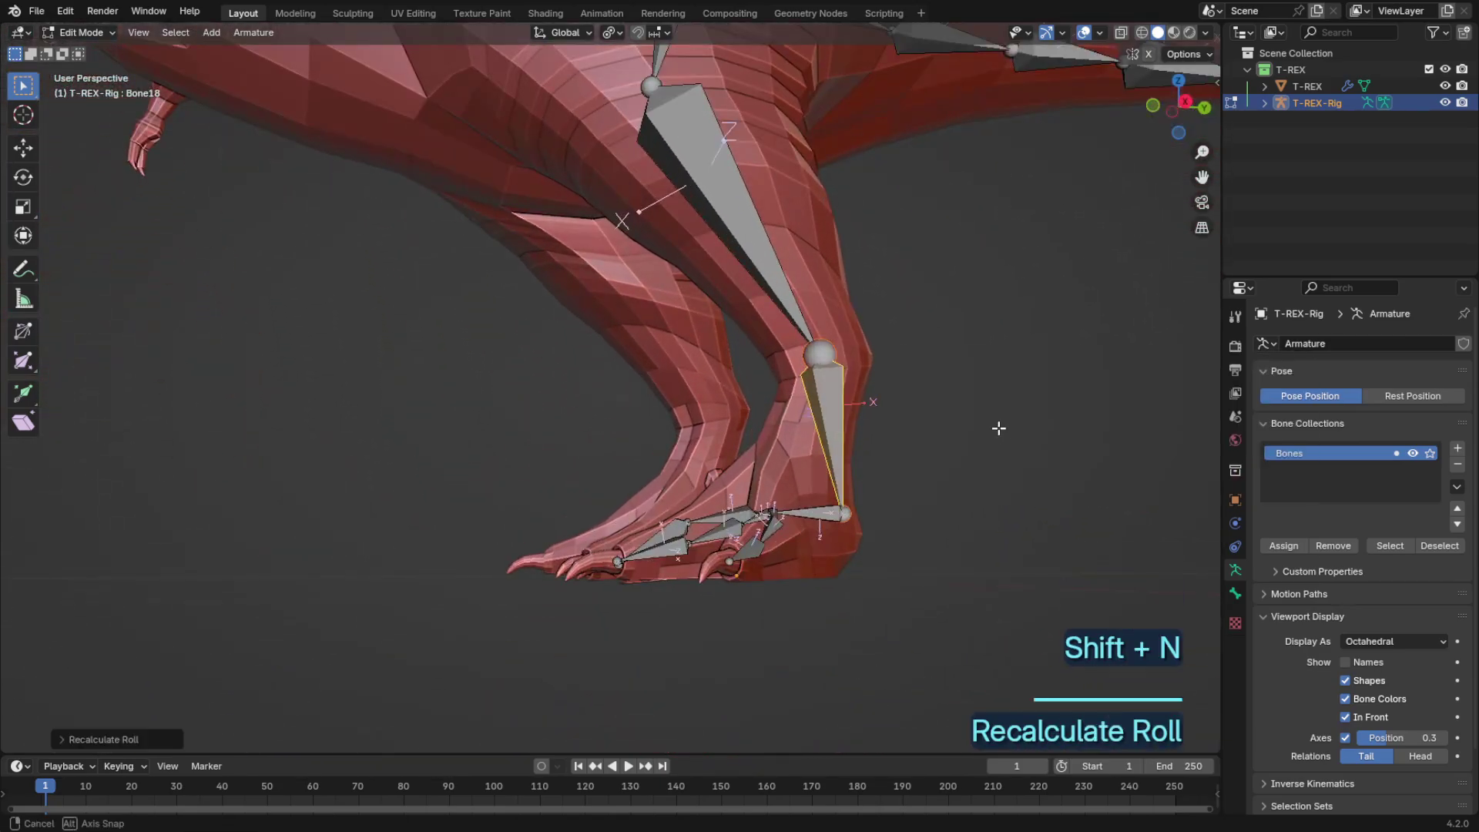
pyautogui.hotkey('shift', 'n')
pyautogui.moveTo(997, 426); pyautogui.dragTo(976, 481, button='middle')
pyautogui.click(1005, 448)
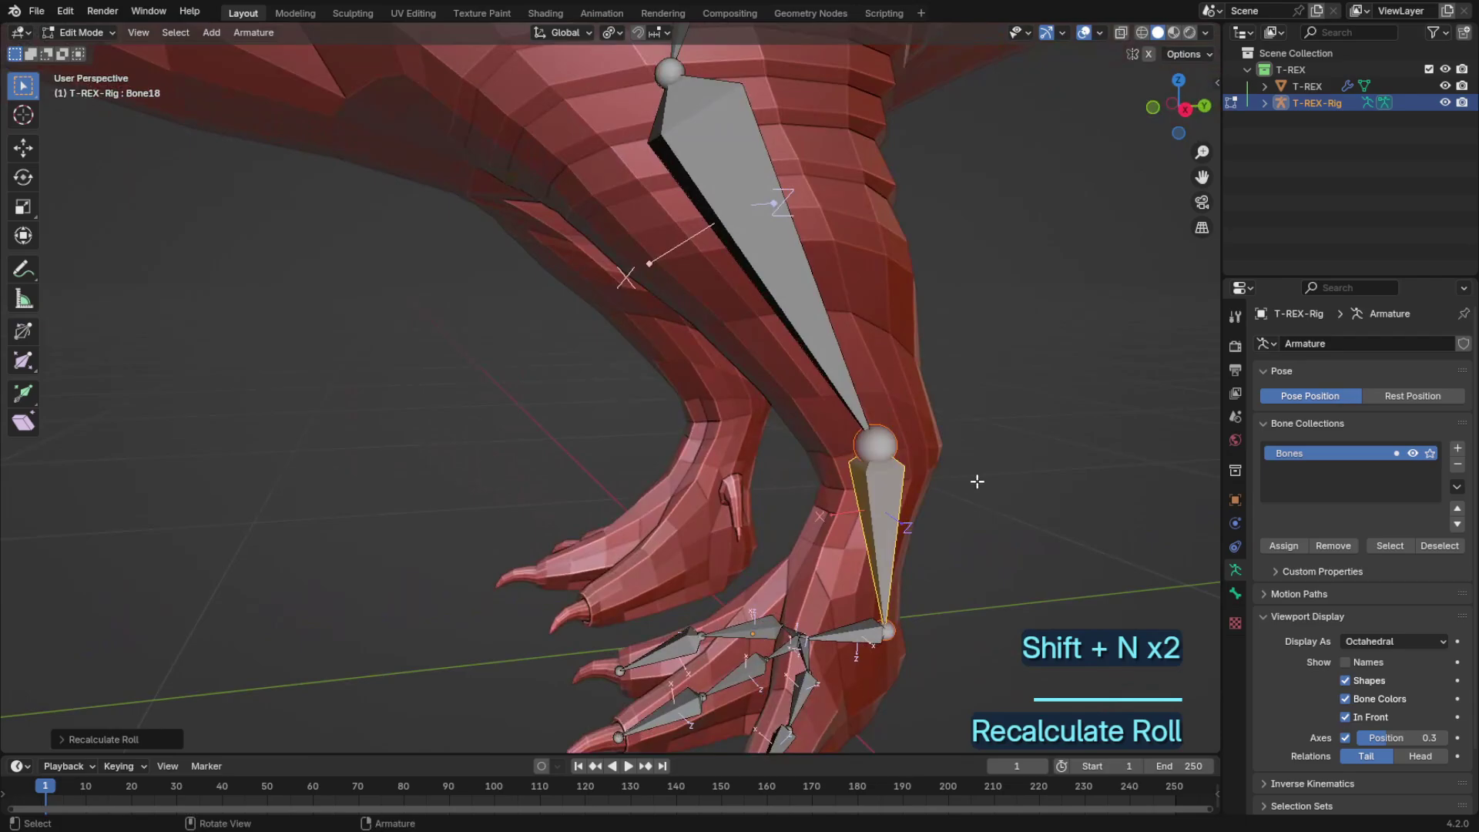
# Step: Recalculate the roll of the left ankle bone above the heel again and check its value in the transform properties
pyautogui.scroll(-5, 868, 628)
pyautogui.moveTo(892, 517); pyautogui.dragTo(953, 548, button='middle')
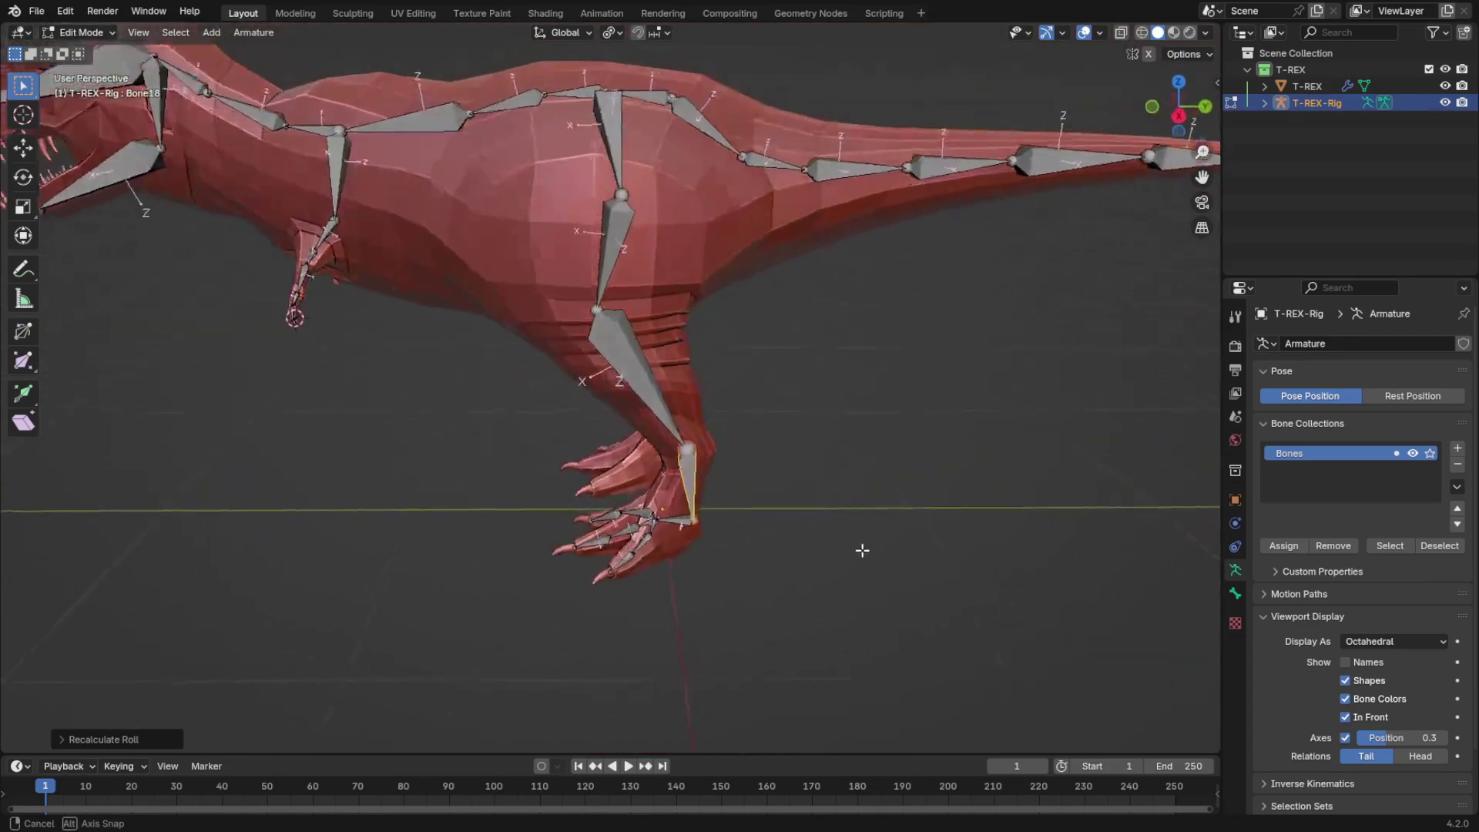
pyautogui.scroll(6, 954, 548)
pyautogui.hotkey('shift', 'n')
pyautogui.click(1045, 467)
pyautogui.press('n')
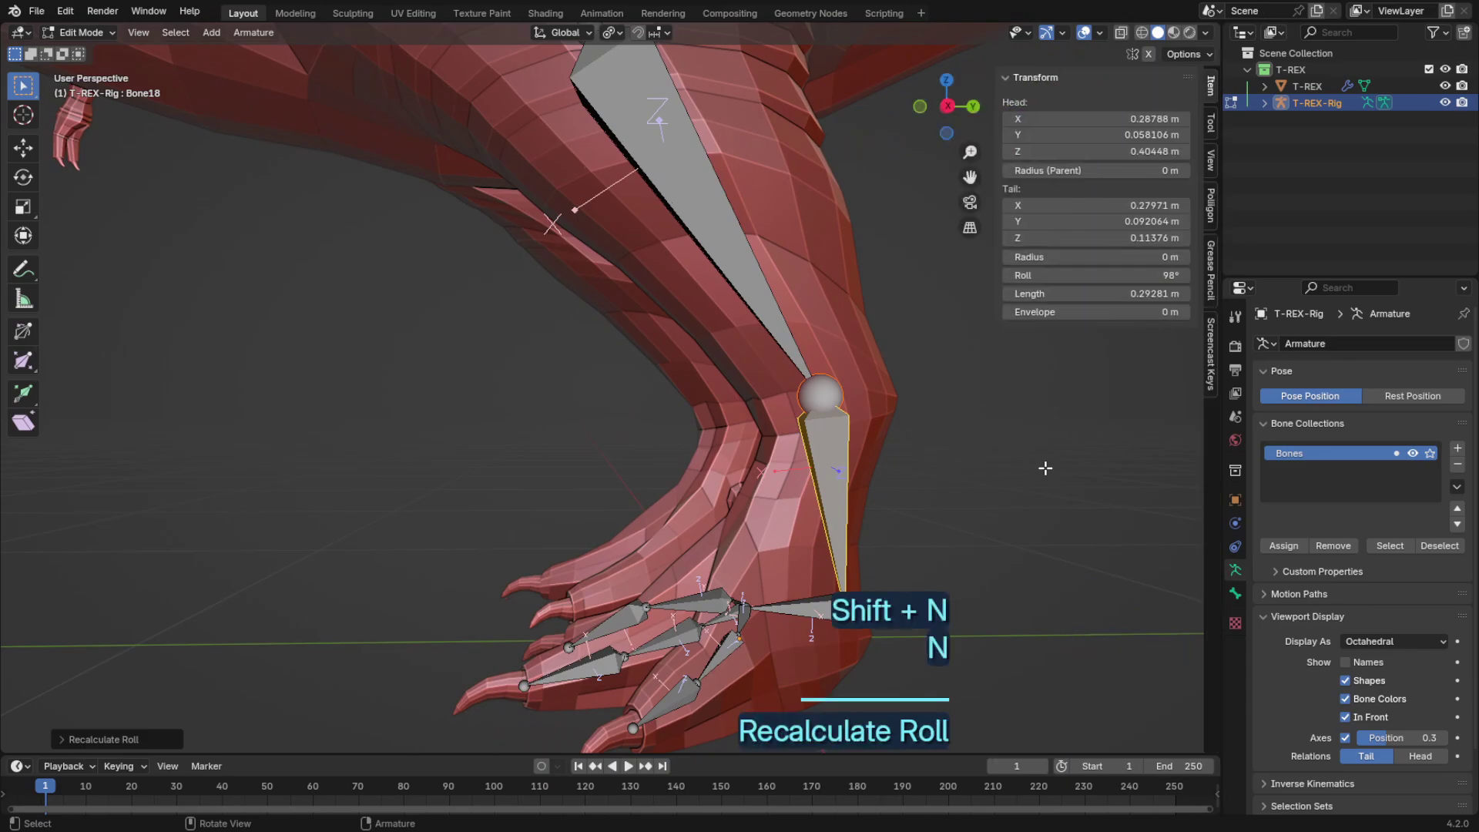
pyautogui.press('n')
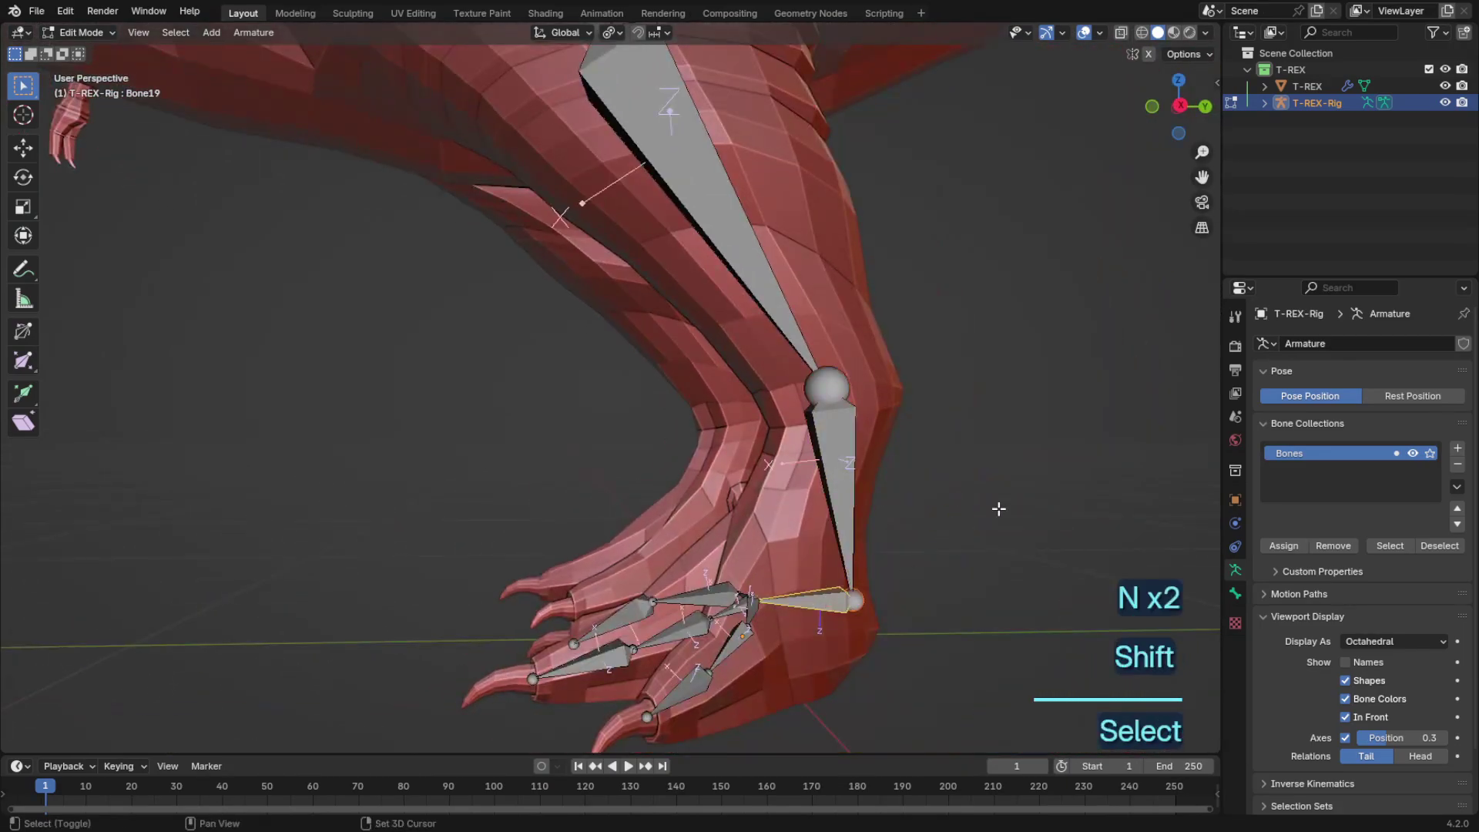
# Step: Try recalculating the roll of the left foot's six toe bones together with several axis options
pyautogui.hotkey('shift', 'n')
pyautogui.moveTo(304, 568); pyautogui.dragTo(329, 580, button='middle')
pyautogui.scroll(4, 979, 710)
pyautogui.keyDown('shift'); pyautogui.moveTo(524, 647); pyautogui.dragTo(839, 495, button='middle'); pyautogui.keyUp('shift')
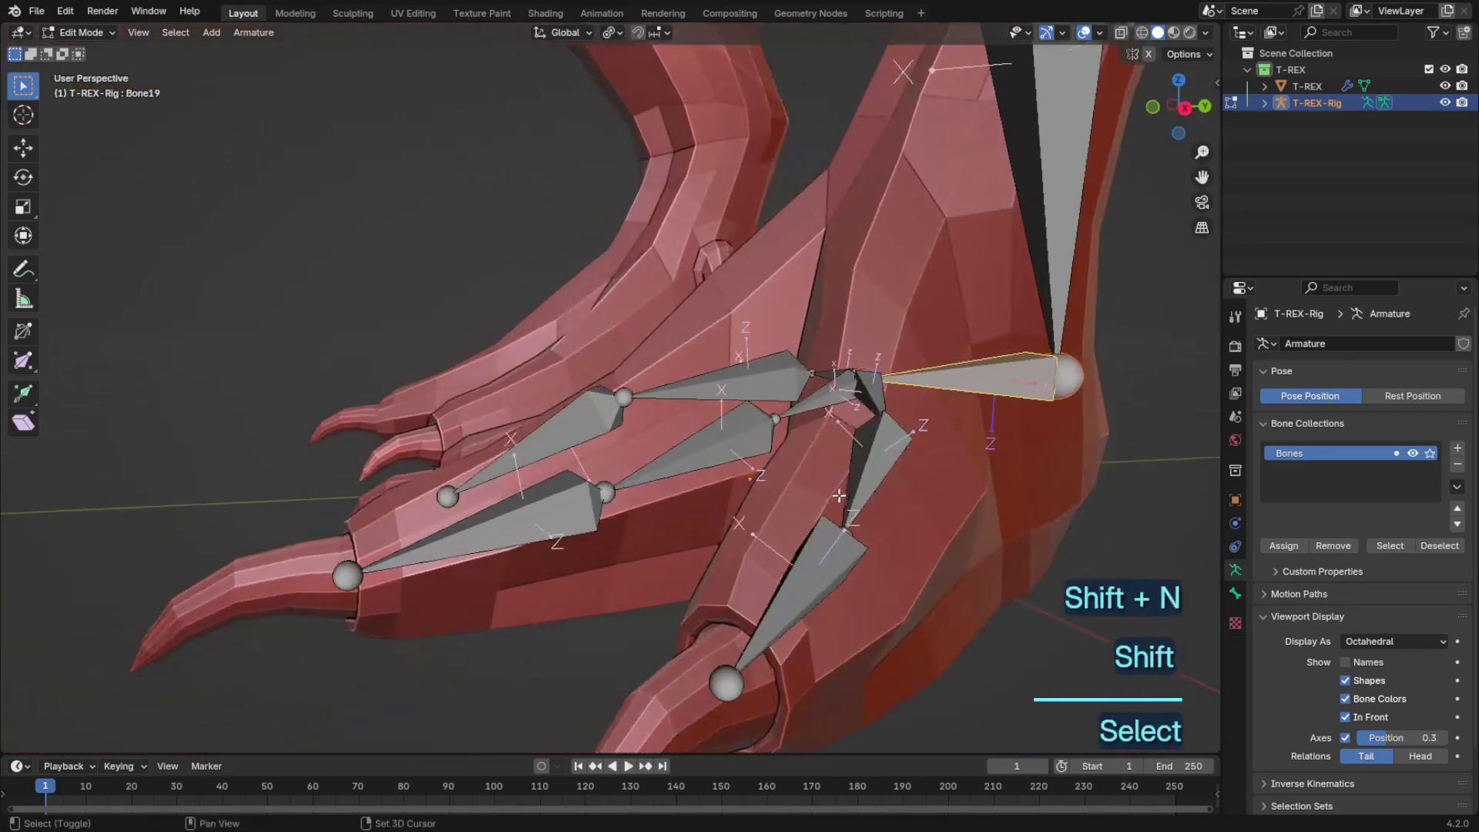
pyautogui.hotkey('shift', 'n')
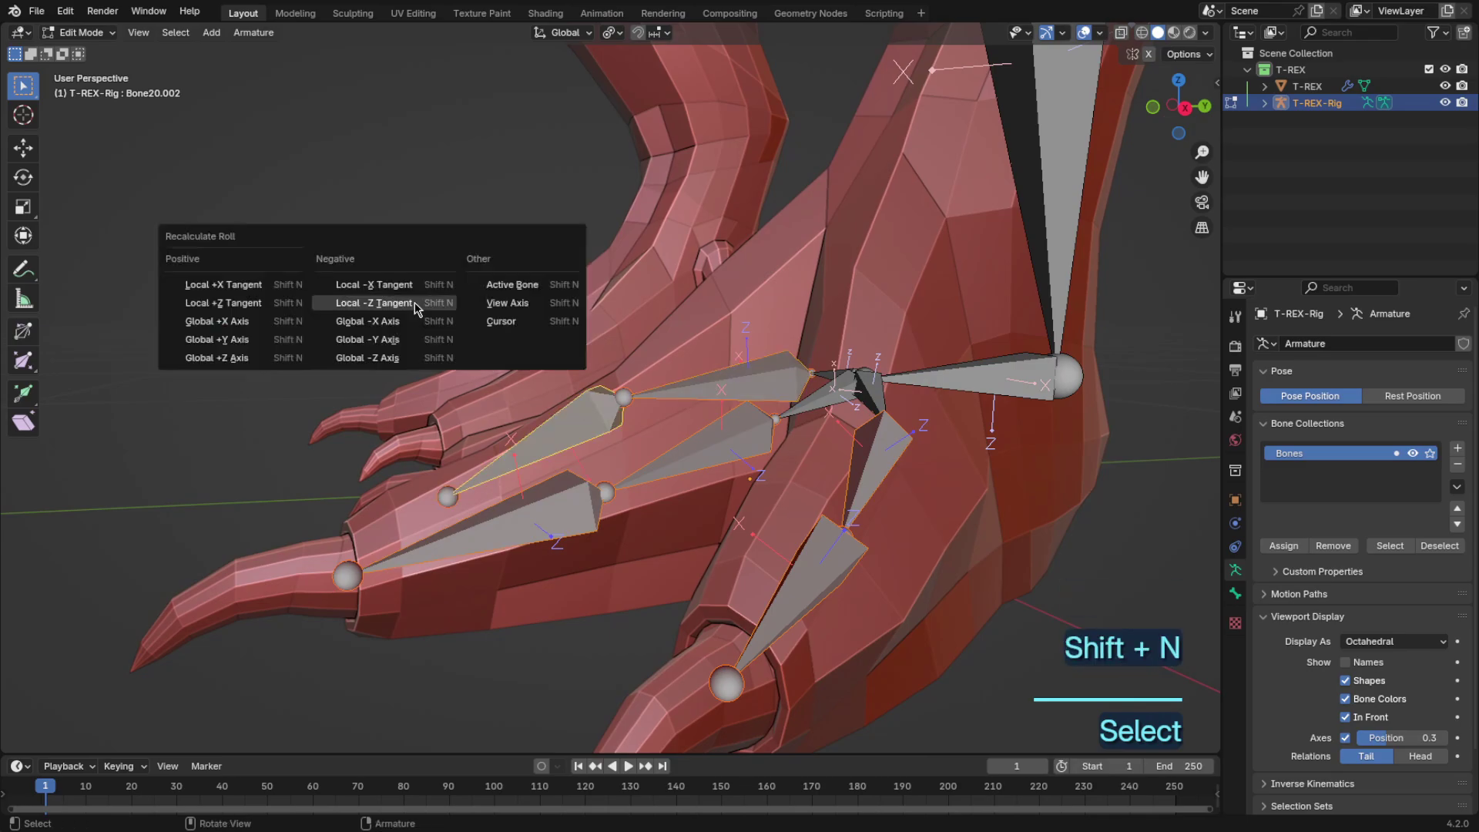
pyautogui.click(416, 304)
pyautogui.hotkey('shift', 'n')
pyautogui.click(294, 284)
pyautogui.hotkey('shift', 'n')
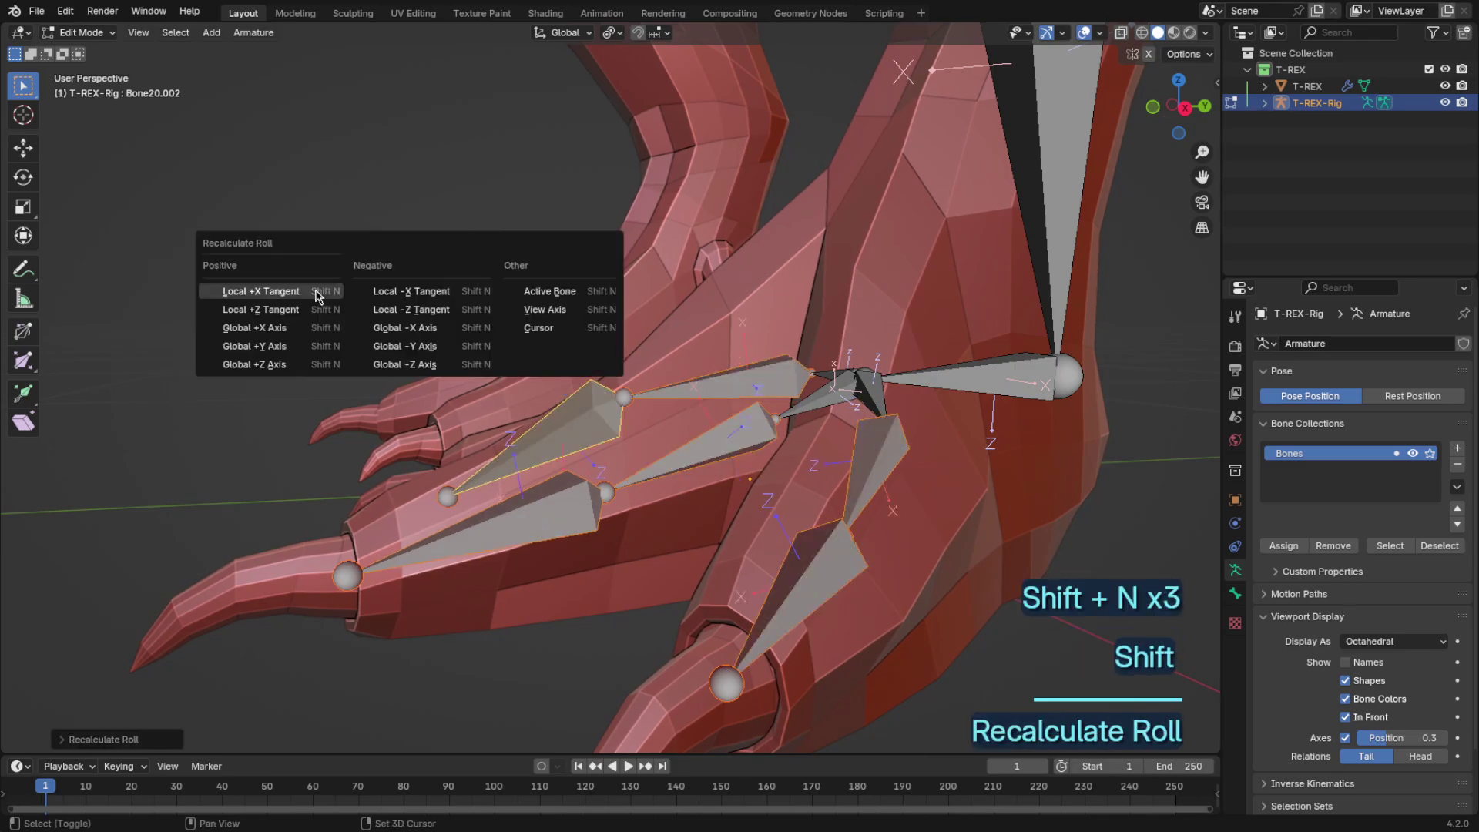
pyautogui.click(404, 287)
pyautogui.hotkey('shift', 'n')
pyautogui.click(381, 337)
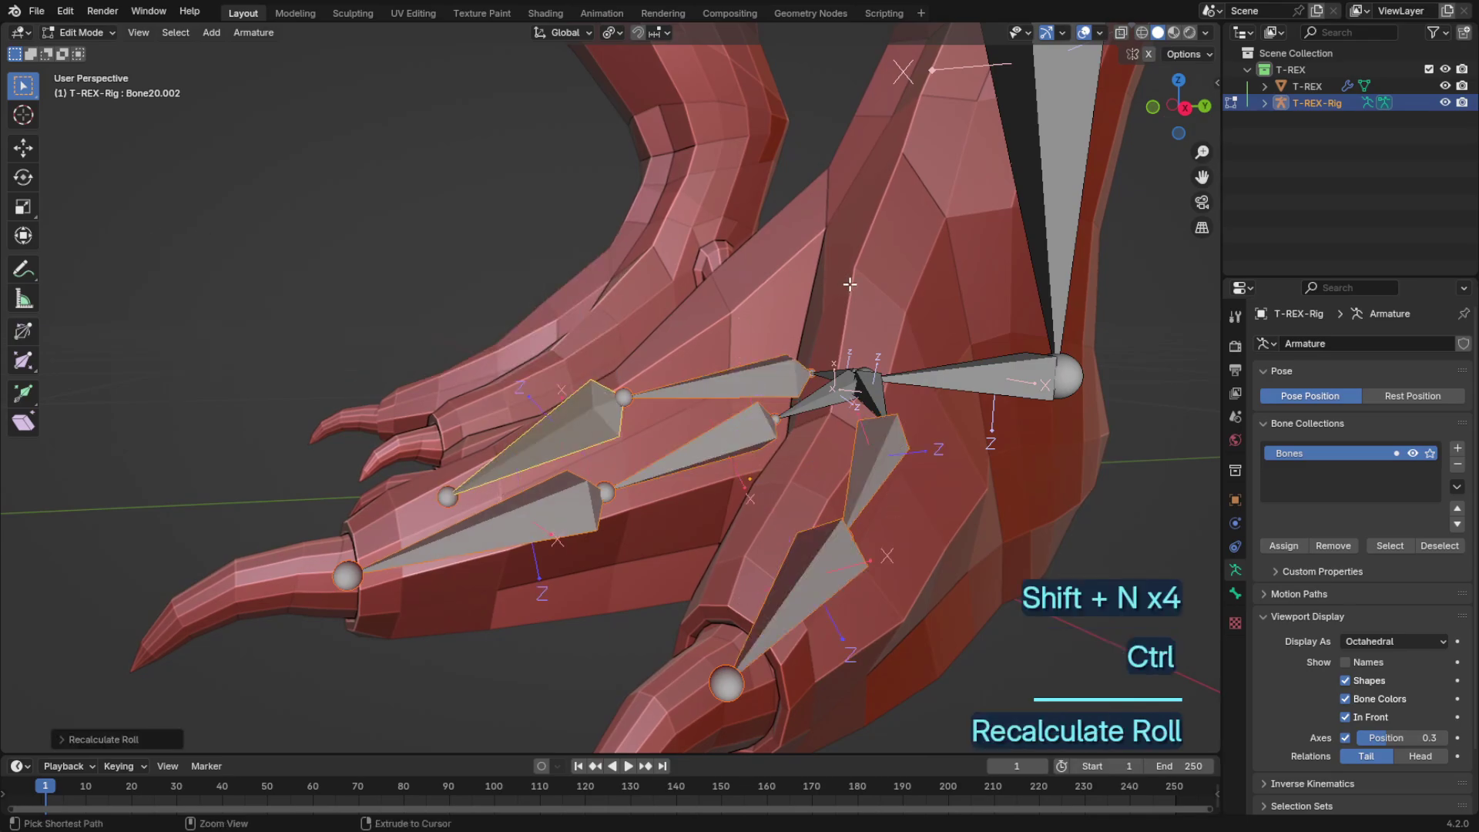
# Step: Undo the roll recalculations of the six toe bones
pyautogui.hotkey('ctrl', 'z')
pyautogui.hotkey('ctrl', 'z')
pyautogui.hotkey('ctrl', 'z')
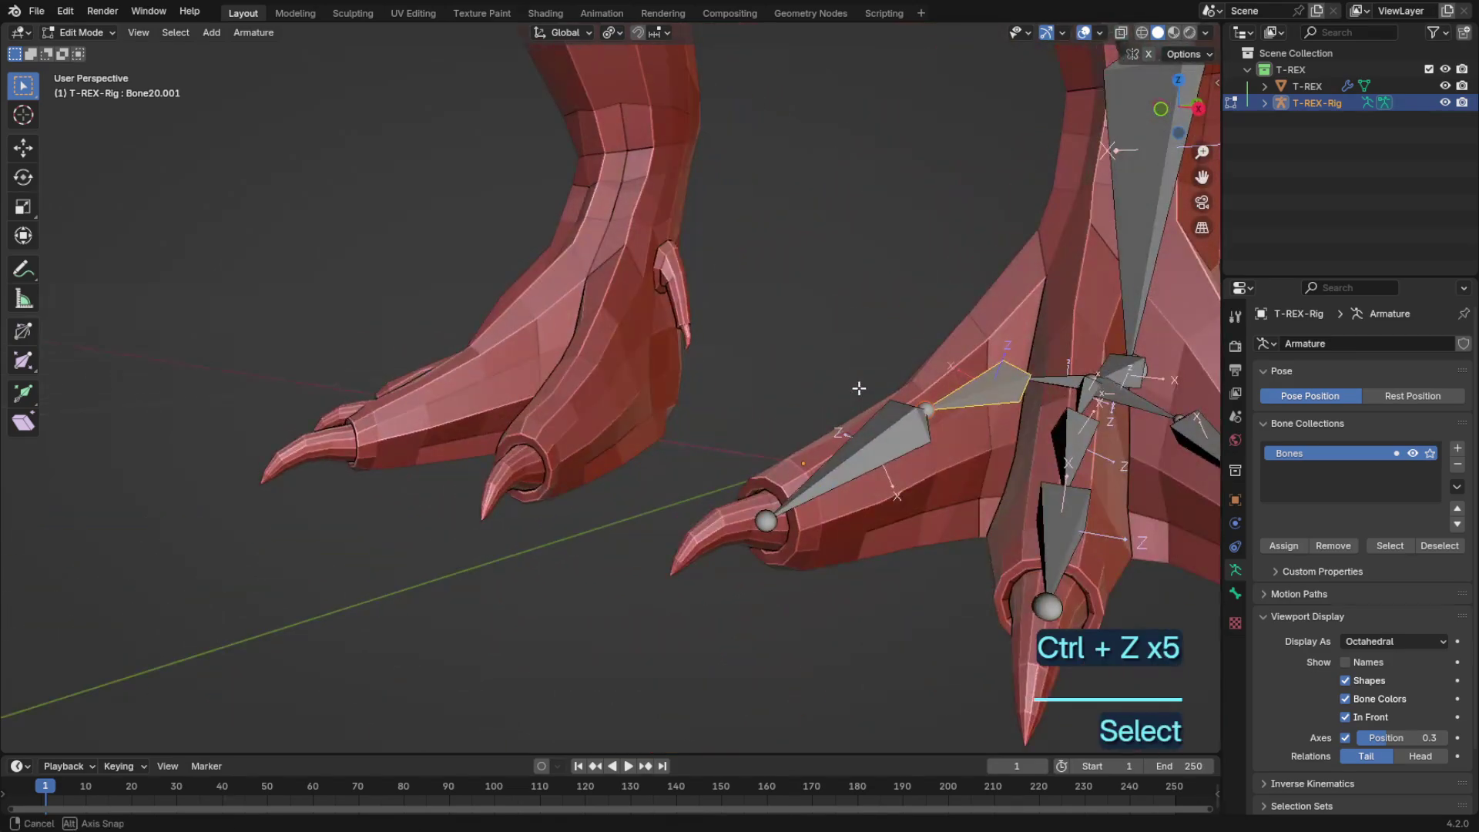
# Step: Recalculate the roll of the left inner toe's first bone so its Z axis points up
pyautogui.hotkey('shift', 'n')
pyautogui.click(814, 389)
pyautogui.hotkey('shift', 'n')
pyautogui.click(373, 351)
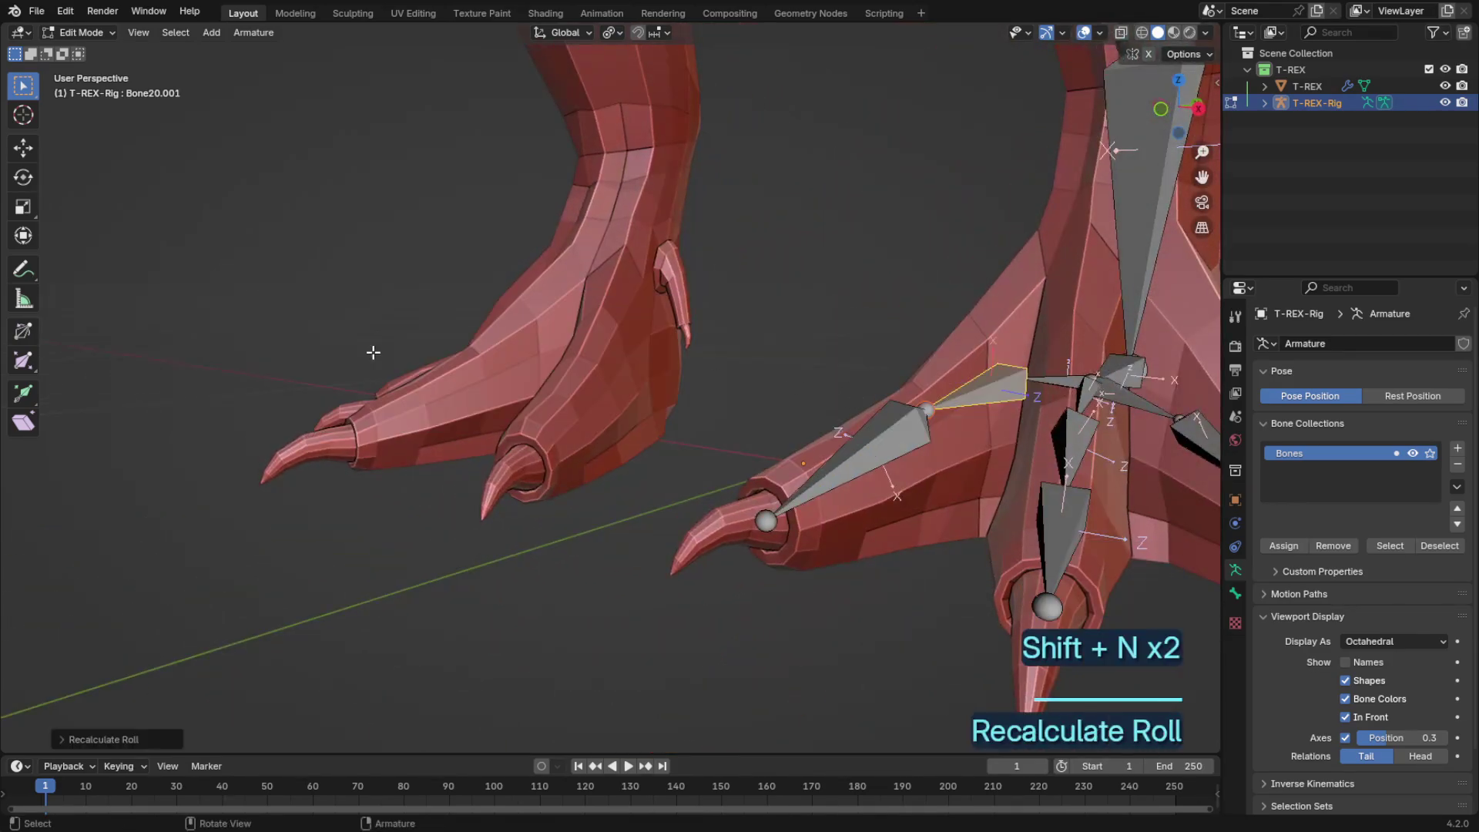
pyautogui.hotkey('shift', 'n')
pyautogui.click(374, 352)
pyautogui.hotkey('shift', 'n')
pyautogui.click(374, 380)
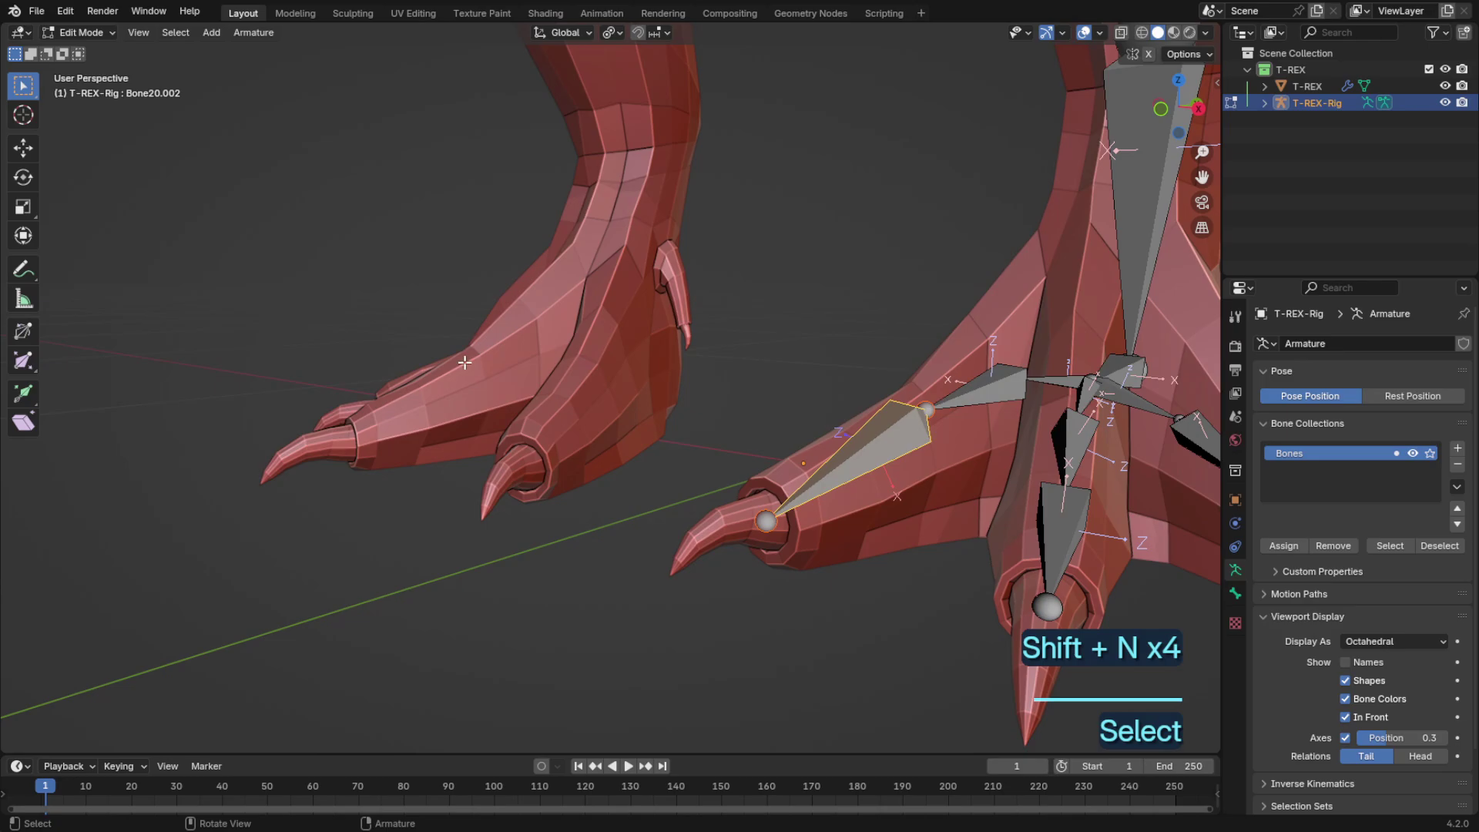
# Step: Try recalculating the roll of the left inner toe's second bone with several axis options
pyautogui.hotkey('shift', 'n')
pyautogui.click(364, 353)
pyautogui.hotkey('shift', 'n')
pyautogui.click(670, 394)
pyautogui.press('n')
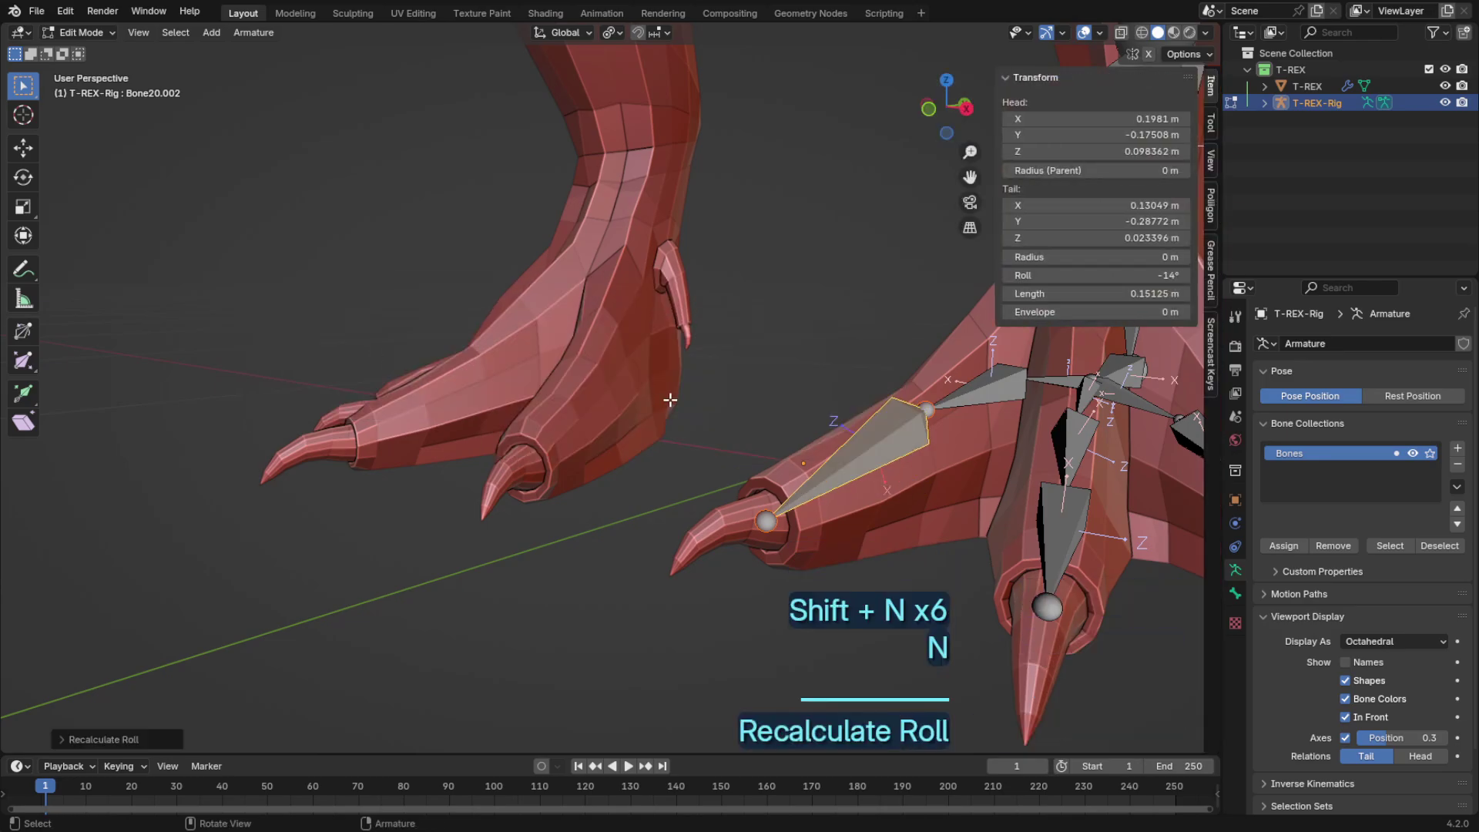
pyautogui.press('n')
pyautogui.hotkey('shift', 'n')
pyautogui.click(674, 392)
pyautogui.hotkey('shift', 'n')
pyautogui.click(490, 357)
pyautogui.hotkey('shift', 'n')
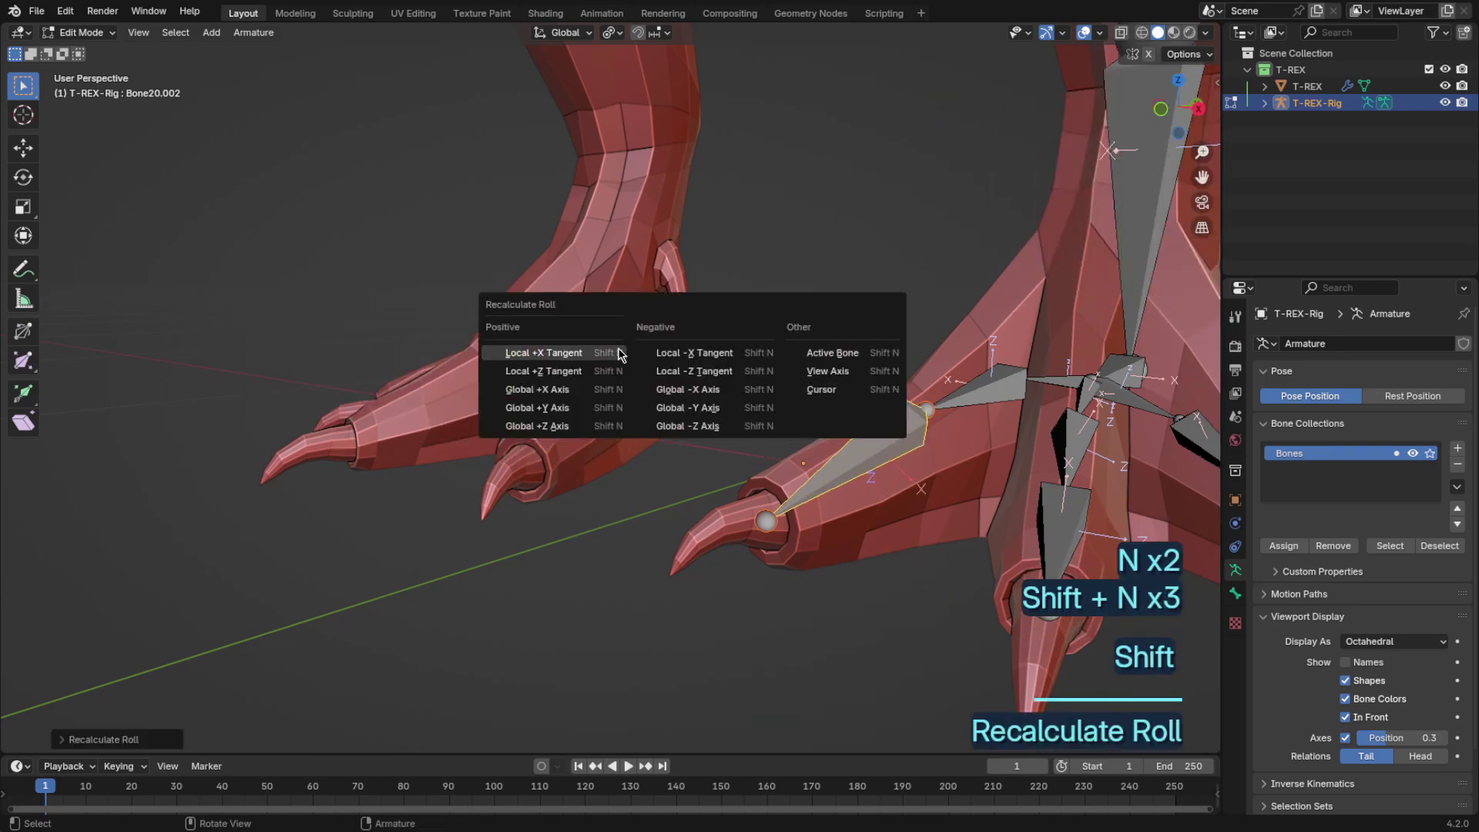
pyautogui.click(620, 354)
pyautogui.moveTo(670, 330); pyautogui.dragTo(806, 351, button='middle')
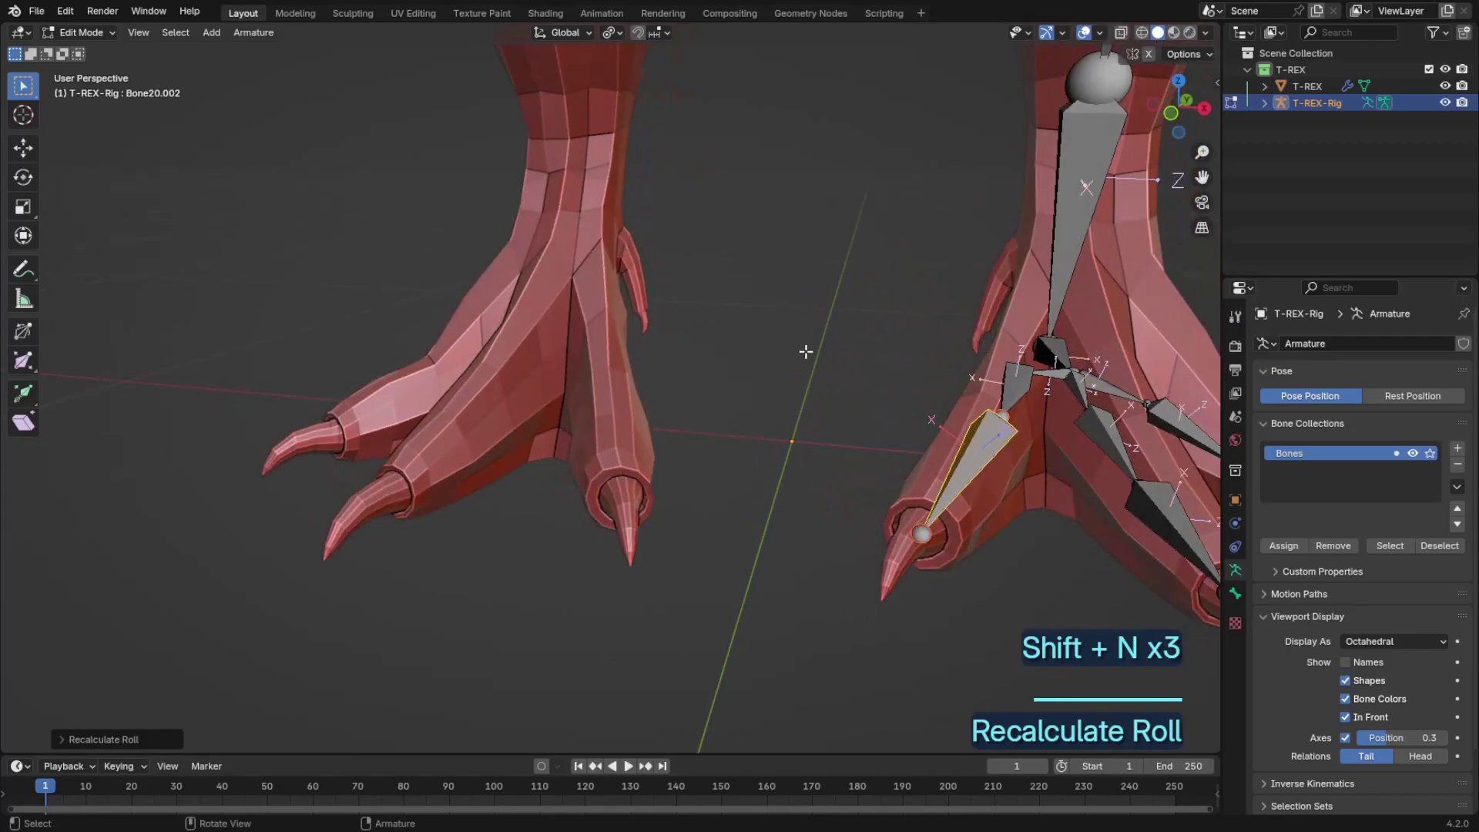
# Step: Adjust the roll of the left inner toe's second bone to -85°, checking its axes from the front and top views
pyautogui.click(1172, 116)
pyautogui.press('n')
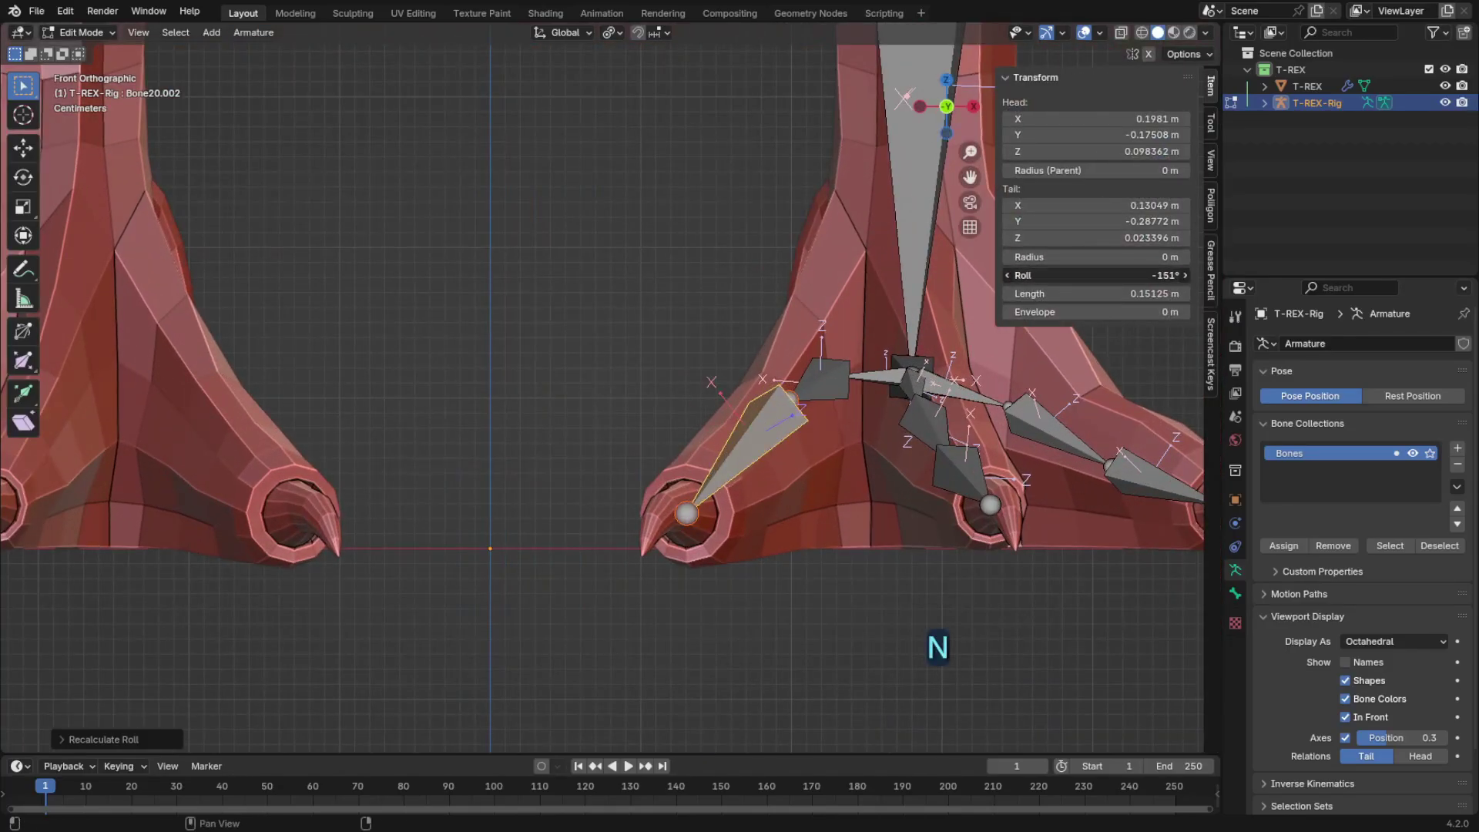
pyautogui.moveTo(949, 91); pyautogui.dragTo(944, 116)
pyautogui.click(945, 83)
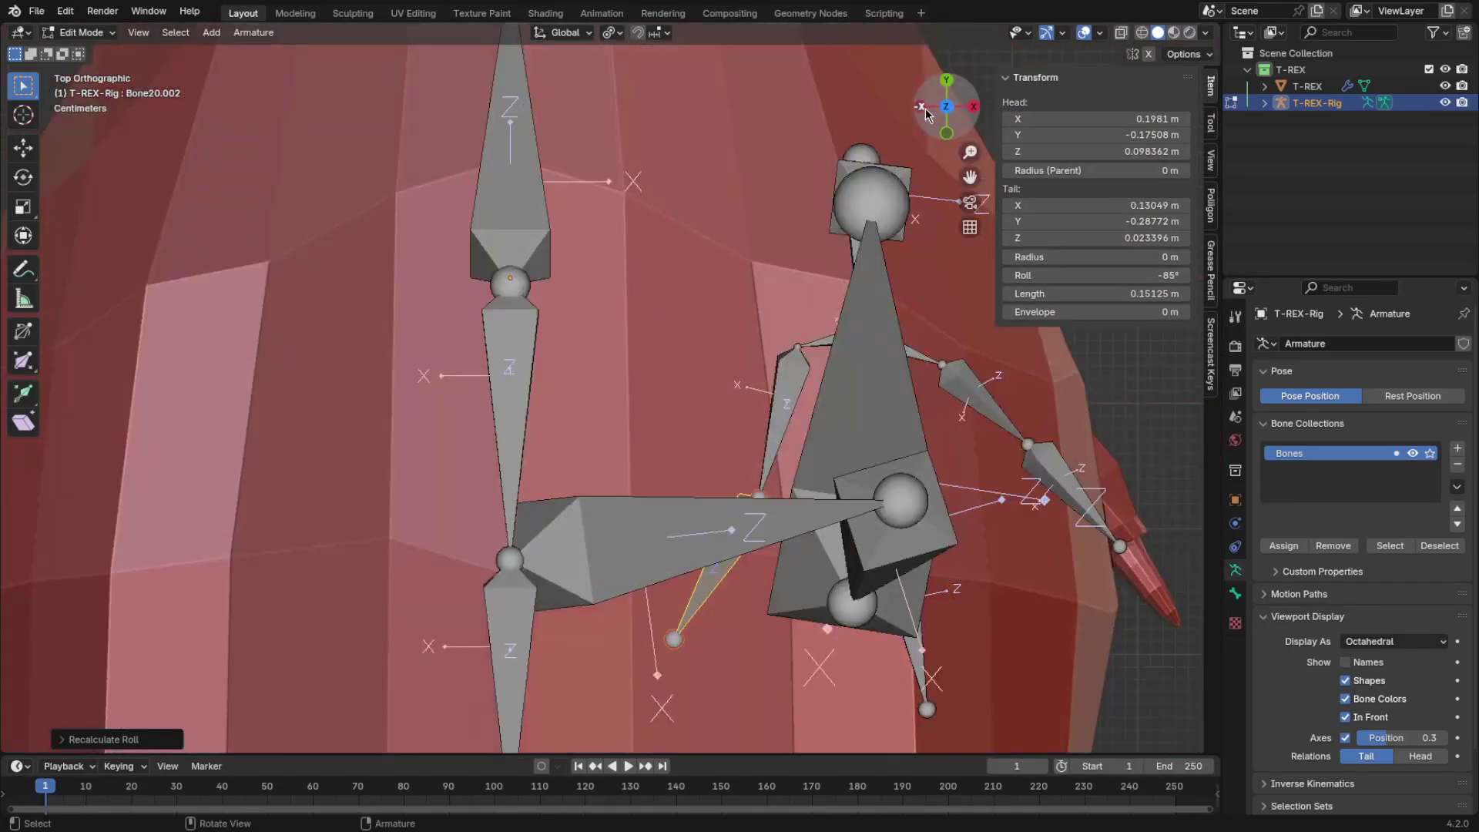
# Step: Select an edge loop around the left inner toe on the T-REX mesh and snap the 3D cursor to it
pyautogui.moveTo(1017, 375); pyautogui.dragTo(800, 402, button='middle')
pyautogui.press('Tab')
pyautogui.press('Tab')
pyautogui.press('Tab')
pyautogui.press('Tab')
pyautogui.press('Tab')
pyautogui.hotkey('ctrl', 'Tab')
pyautogui.press('Tab')
pyautogui.press('2')
pyautogui.keyDown('alt'); pyautogui.click(724, 428); pyautogui.keyUp('alt')
pyautogui.hotkey('shift', 's')
# Step: Snap the joint between the left inner toe's two bones to the 3D cursor
pyautogui.press('Tab')
pyautogui.click(820, 414)
pyautogui.press('Tab')
pyautogui.click(801, 402)
pyautogui.hotkey('shift', 's')
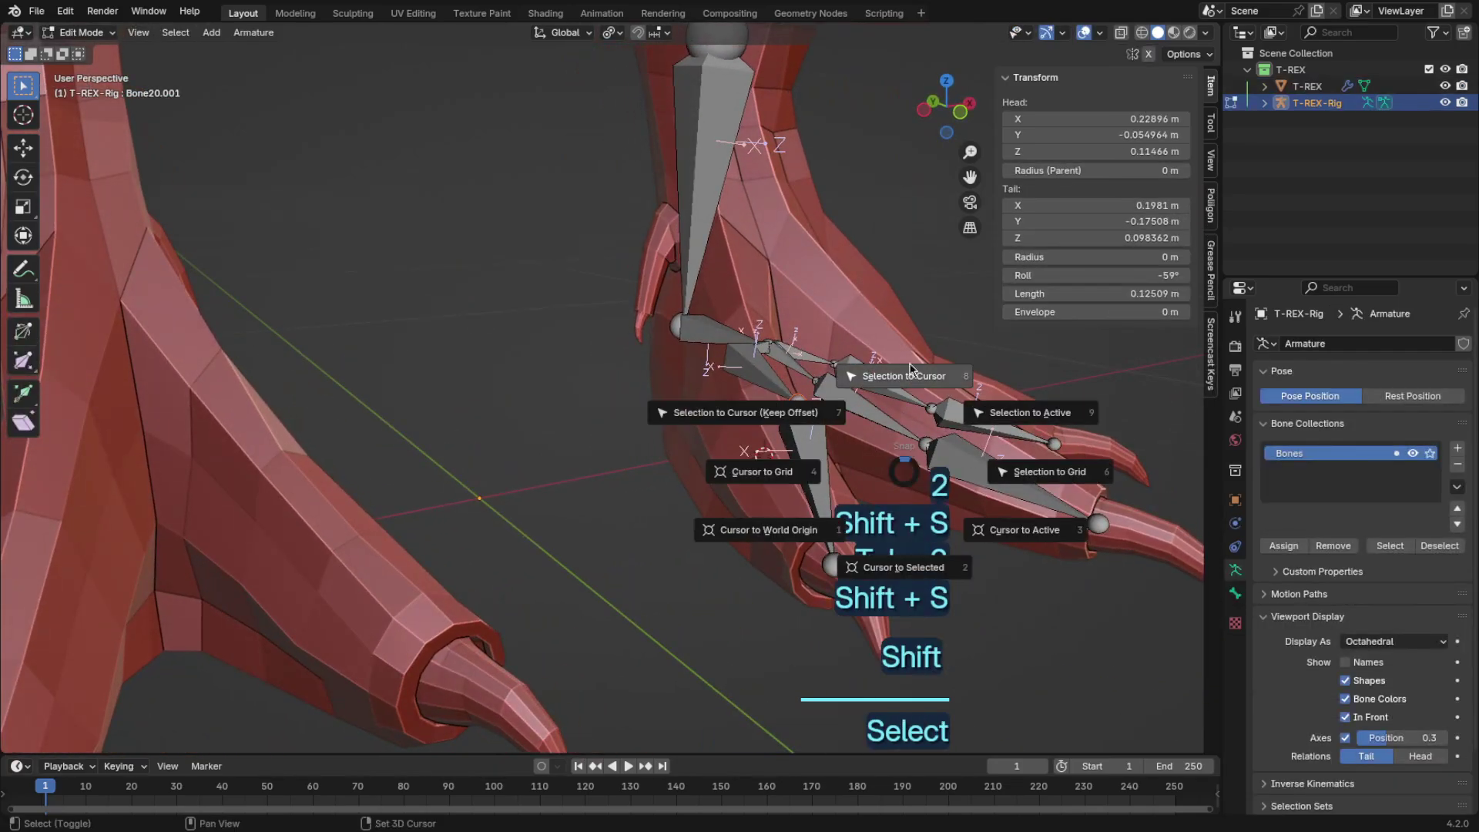
pyautogui.click(906, 373)
# Step: Inspect the placement and axes of the left inner toe's first bone from several angles
pyautogui.press('Tab')
pyautogui.moveTo(908, 314); pyautogui.dragTo(681, 408, button='middle')
pyautogui.press('Tab')
pyautogui.press('Tab')
pyautogui.click(787, 442)
pyautogui.press('Tab')
pyautogui.press('Tab')
pyautogui.moveTo(682, 408); pyautogui.dragTo(631, 398, button='middle')
pyautogui.click(620, 383)
pyautogui.press('Tab')
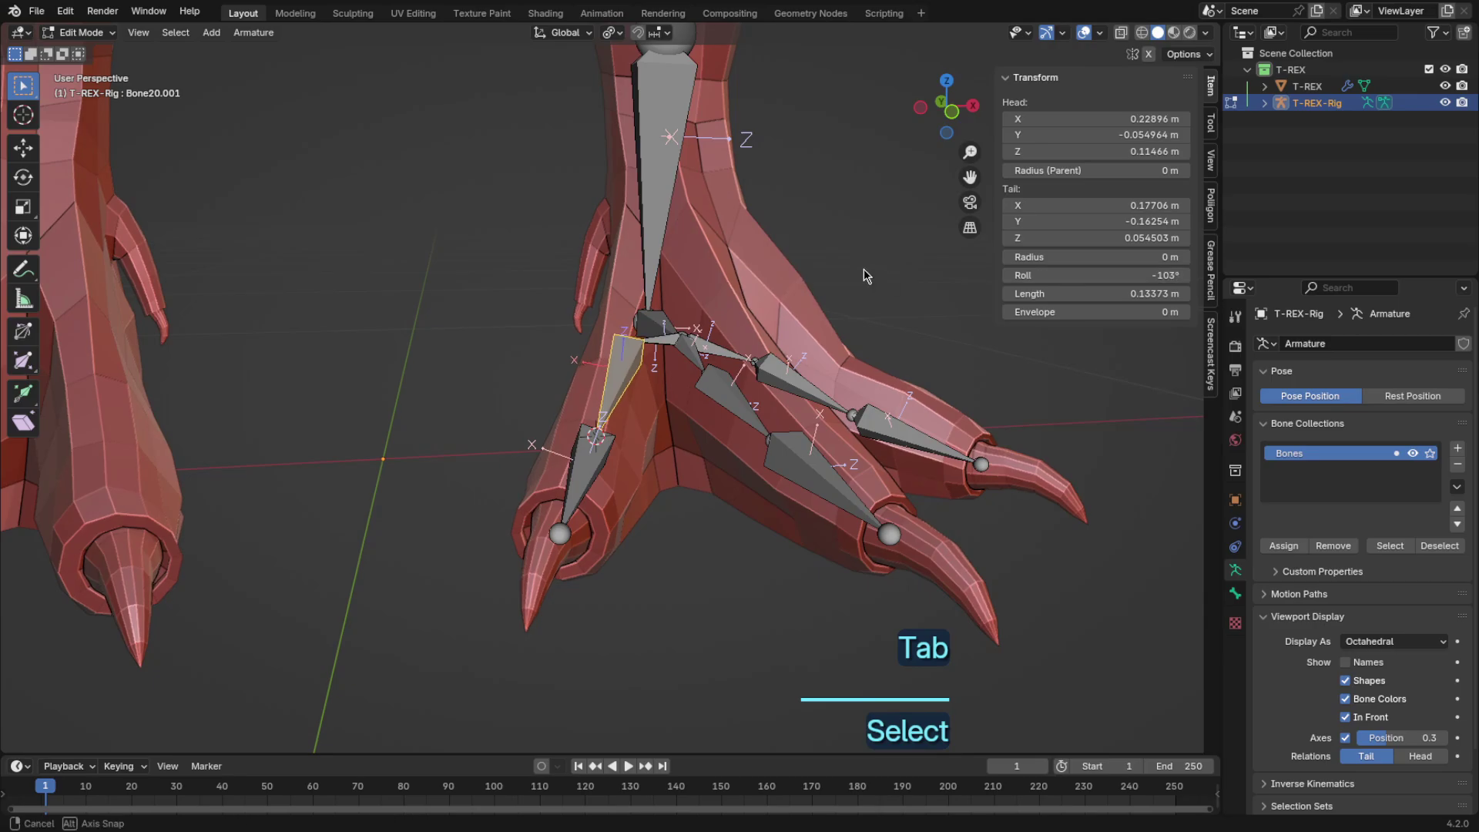
# Step: Recalculate the roll of the left middle toe's first long bone and adjust it to about 140° so its Z axis points up
pyautogui.moveTo(863, 273); pyautogui.dragTo(784, 424, button='middle')
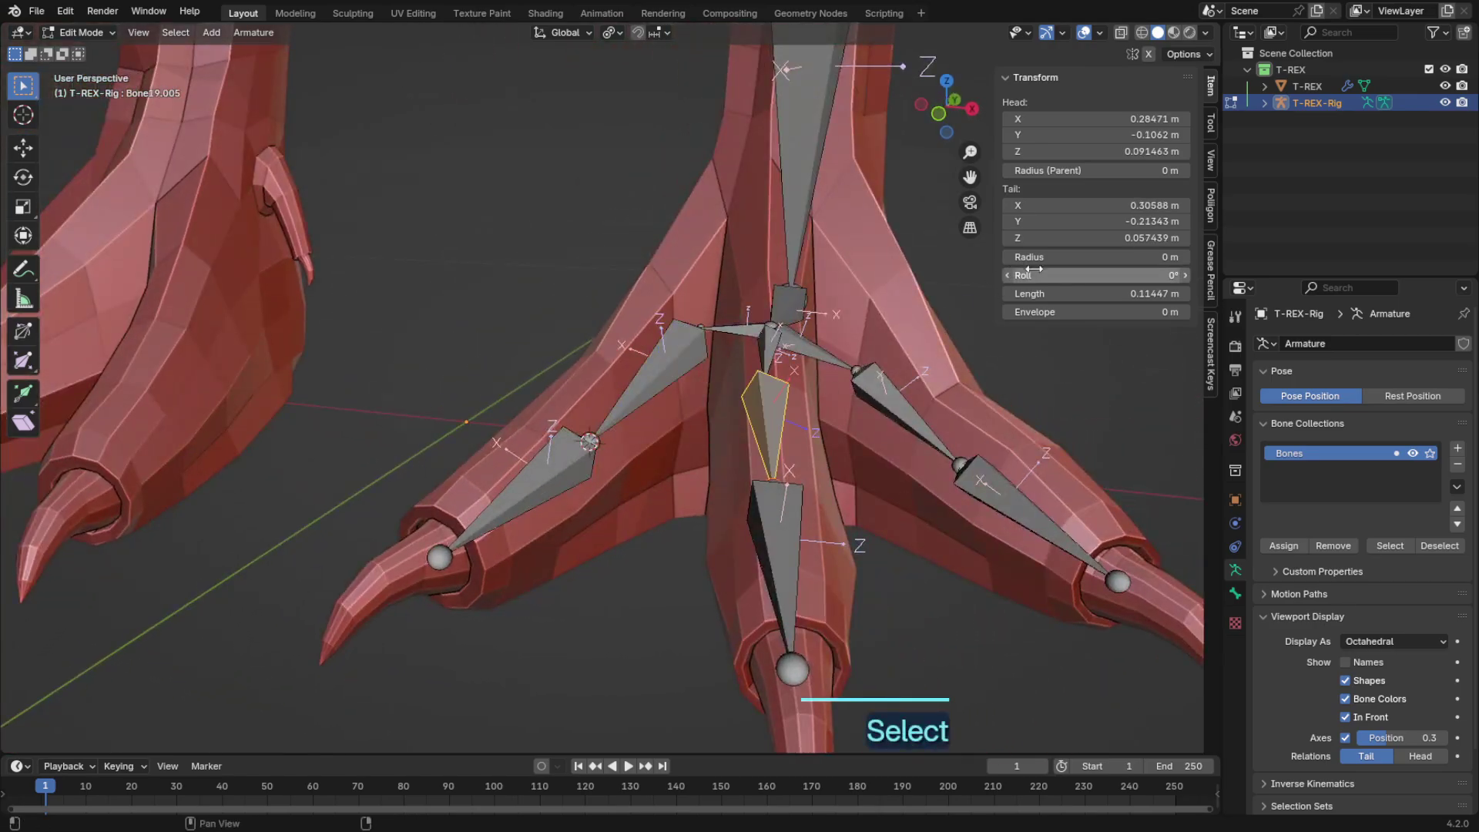
pyautogui.hotkey('shift', 'n')
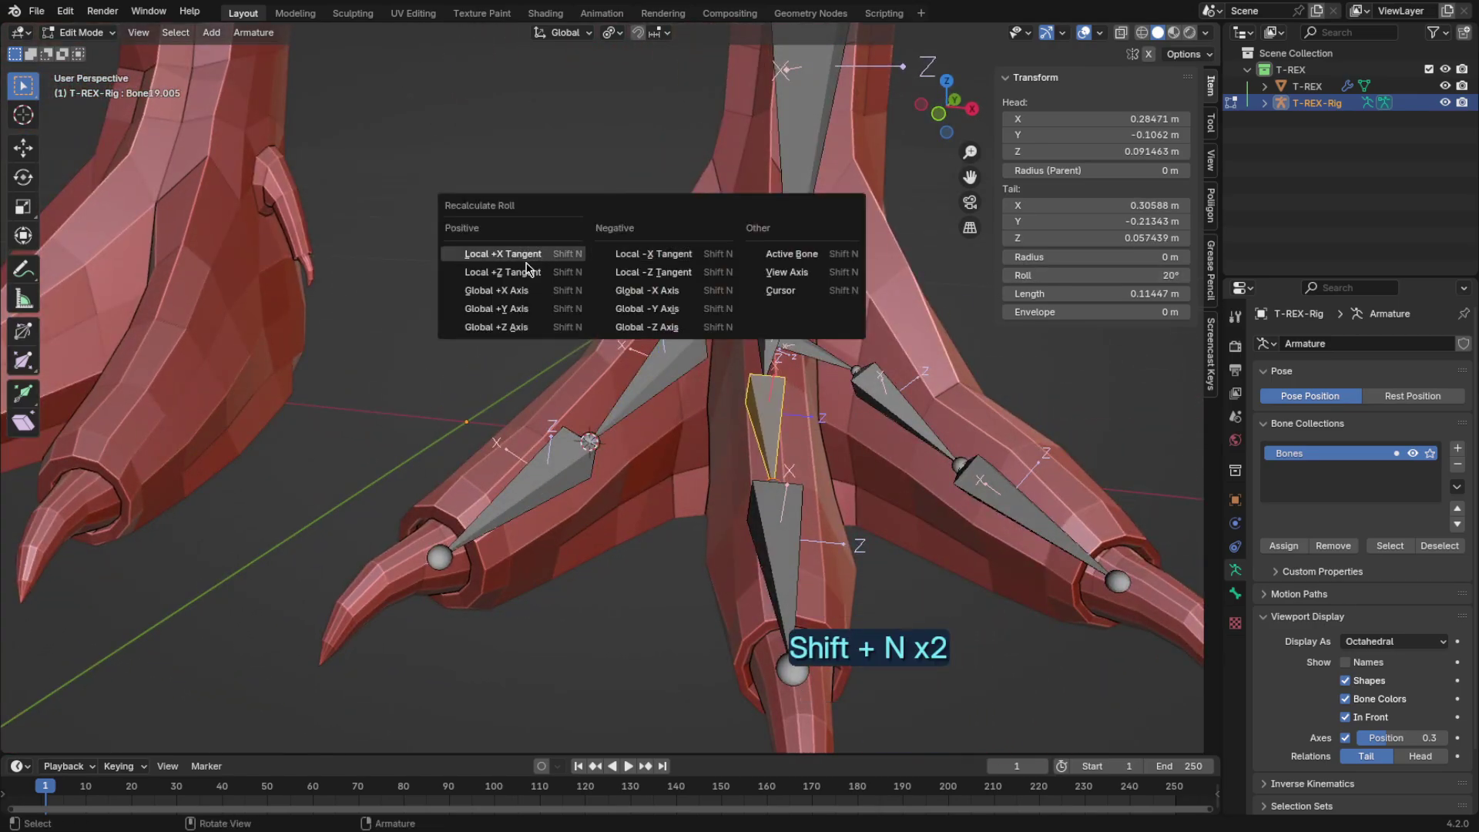
pyautogui.click(528, 260)
pyautogui.moveTo(528, 269); pyautogui.dragTo(548, 237, button='middle')
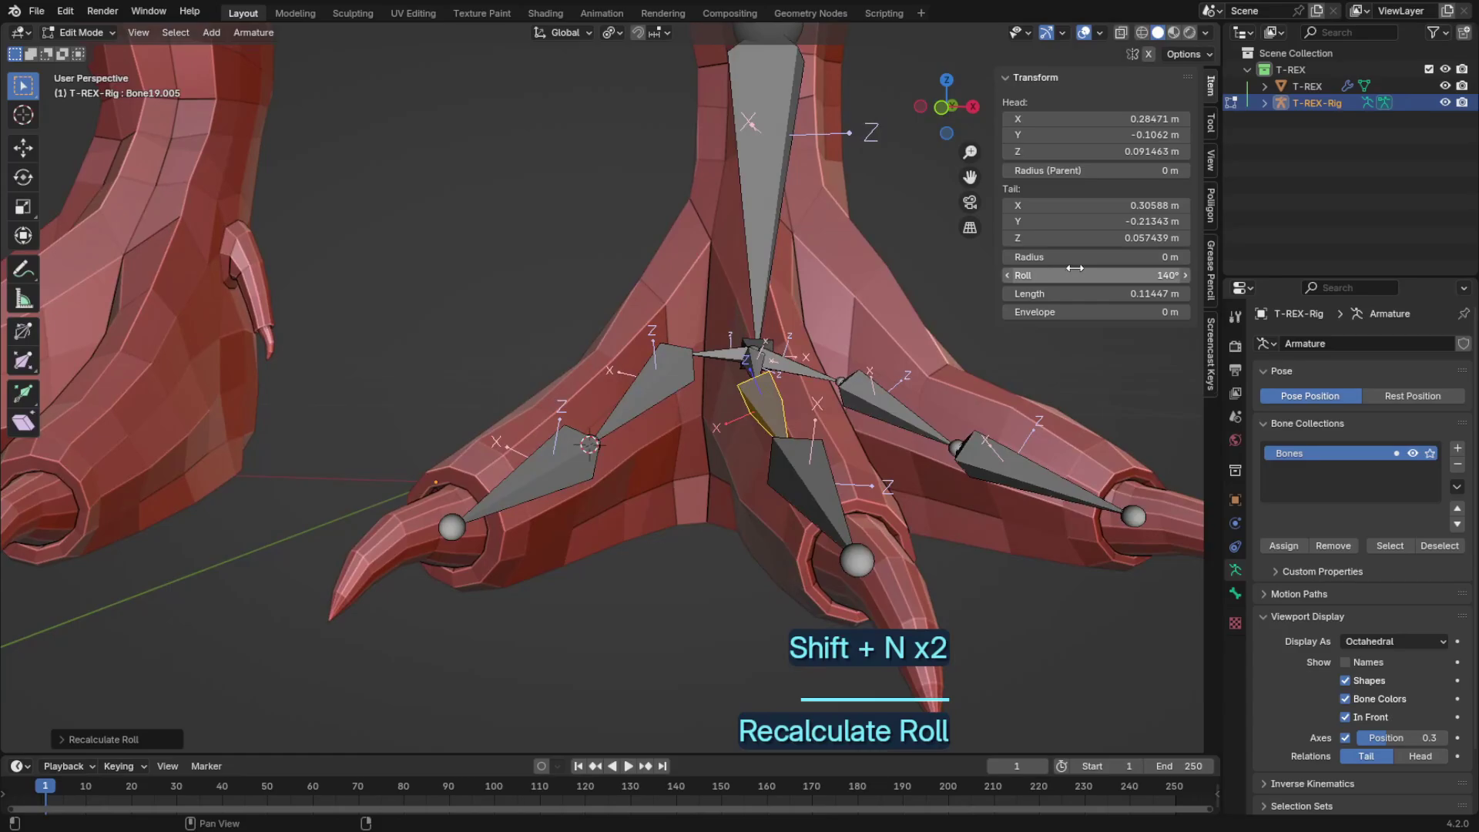
# Step: Recalculate the roll of the left middle toe's end bone and adjust it to about -269°
pyautogui.click(791, 476)
pyautogui.hotkey('shift', 'n')
pyautogui.press('Return')
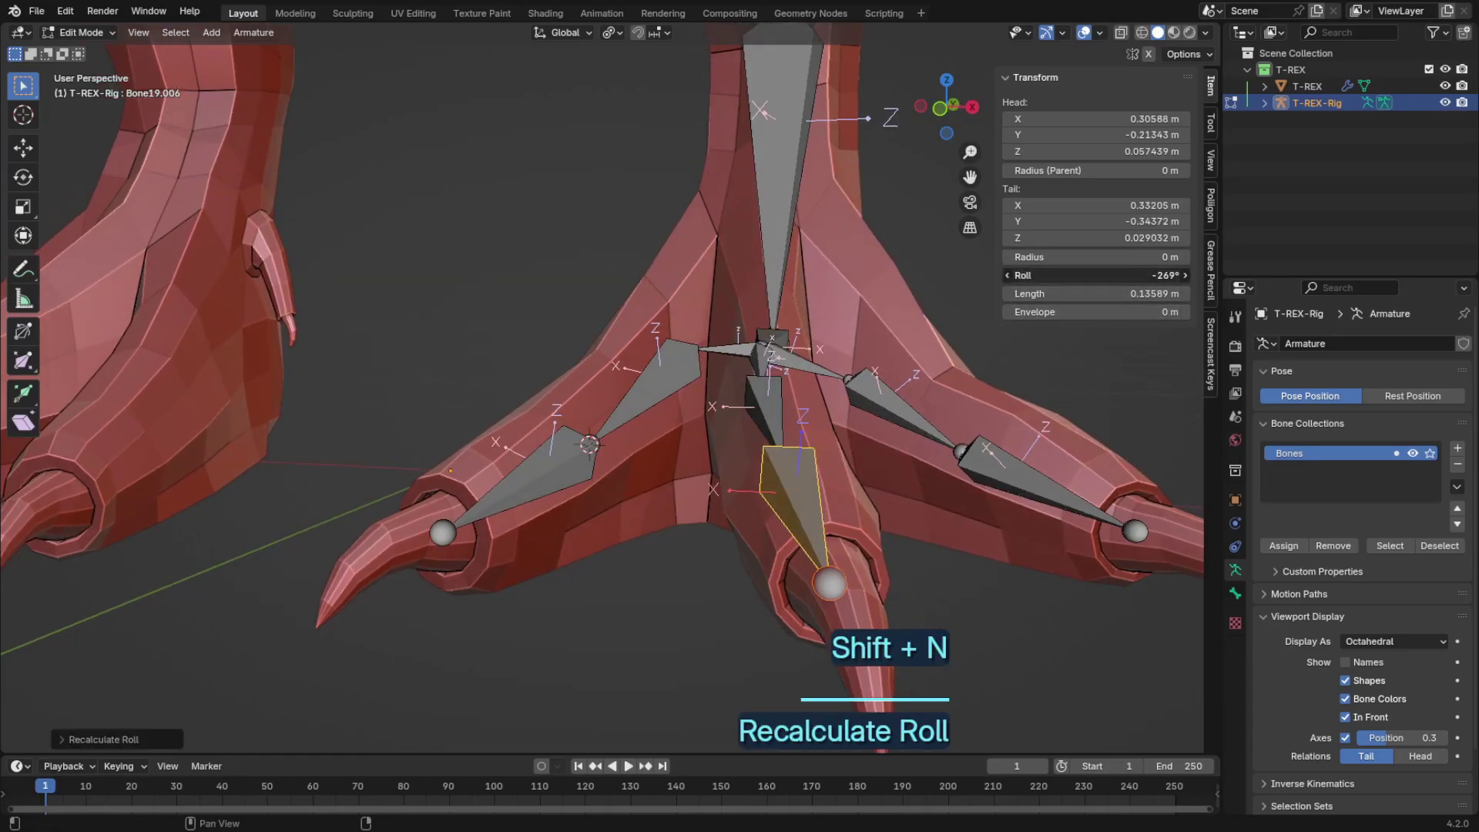
pyautogui.moveTo(1093, 275); pyautogui.dragTo(1089, 275)
# Step: Adjust the roll of the left outer toe's two long bones so their Z axes point upward
pyautogui.moveTo(886, 272); pyautogui.dragTo(762, 316, button='middle')
pyautogui.click(890, 451)
pyautogui.hotkey('shift', 'n')
pyautogui.moveTo(924, 323); pyautogui.dragTo(909, 277, button='middle')
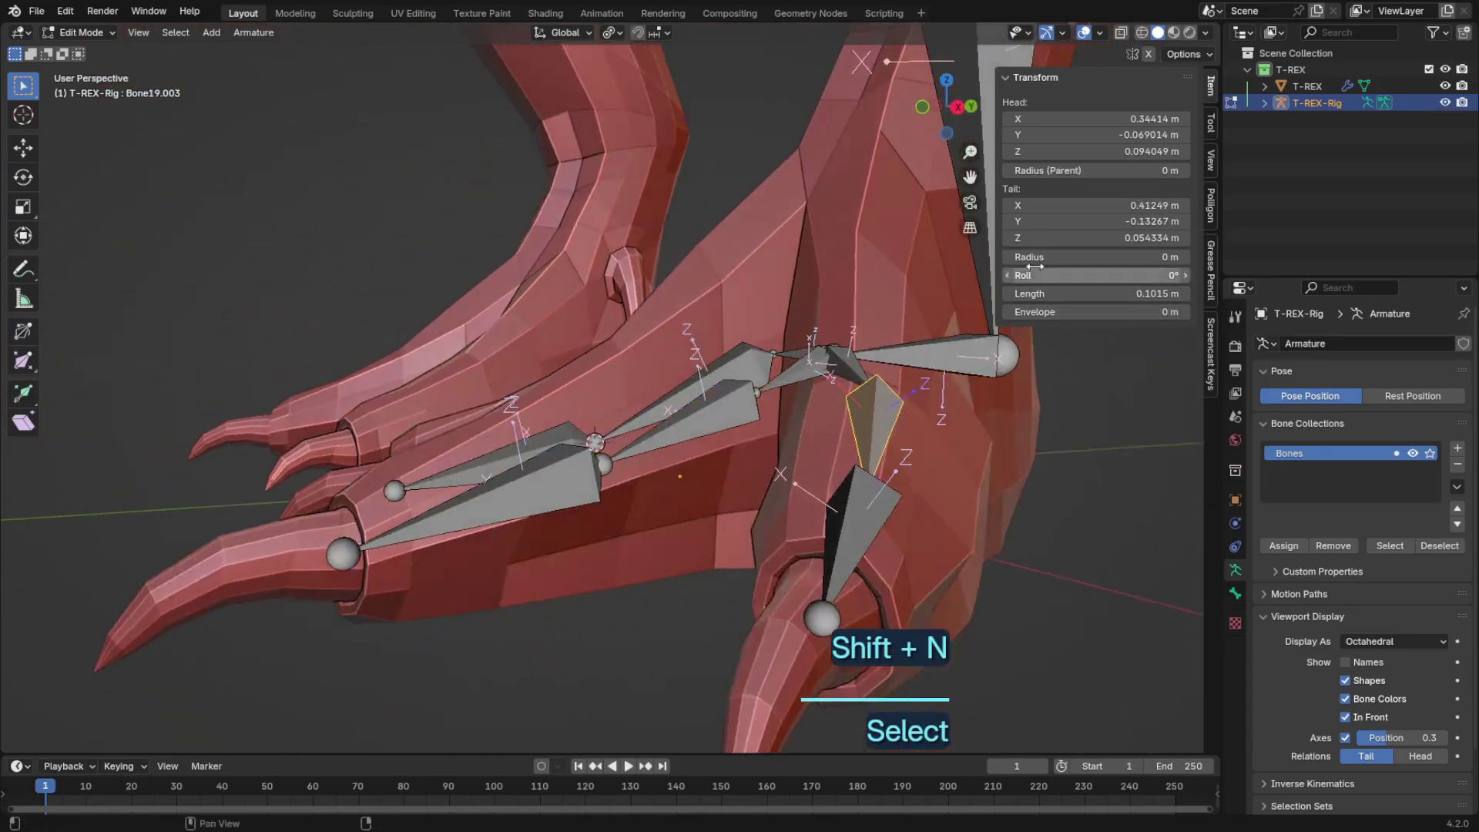
pyautogui.moveTo(1034, 267); pyautogui.dragTo(1111, 275)
pyautogui.click(870, 510)
pyautogui.scroll(-3, 793, 265)
pyautogui.moveTo(793, 266)
pyautogui.mouseDown(button='middle')
pyautogui.moveTo(772, 240)
pyautogui.moveTo(881, 264)
pyautogui.moveTo(807, 268)
pyautogui.mouseUp(button='middle')
# Step: Recalculate the roll of the short bone at the base of the left middle toe so its Z axis points up
pyautogui.click(838, 368)
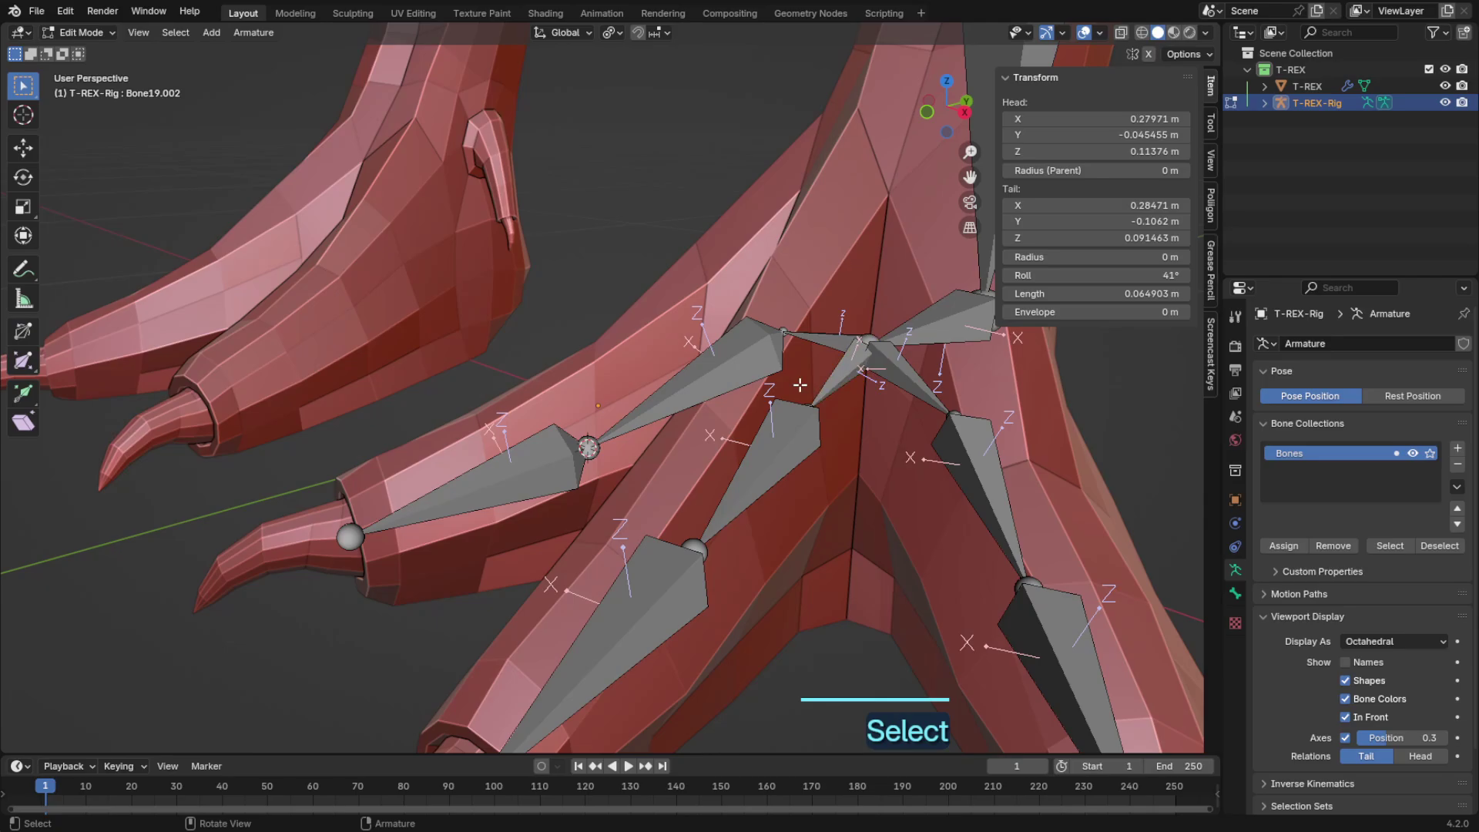
pyautogui.hotkey('shift', 'n')
pyautogui.click(205, 198)
pyautogui.hotkey('shift', 'n')
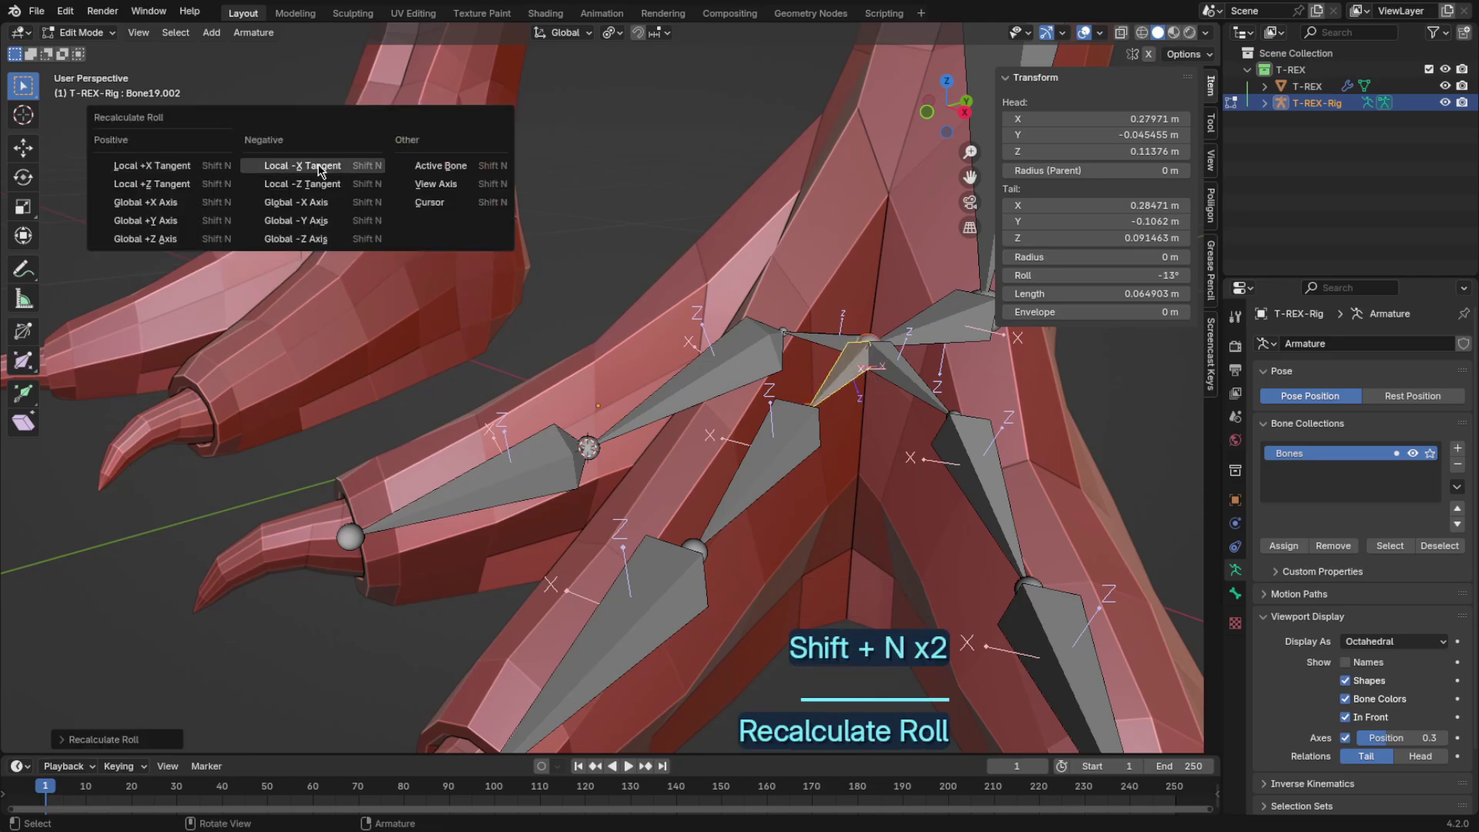
pyautogui.click(354, 198)
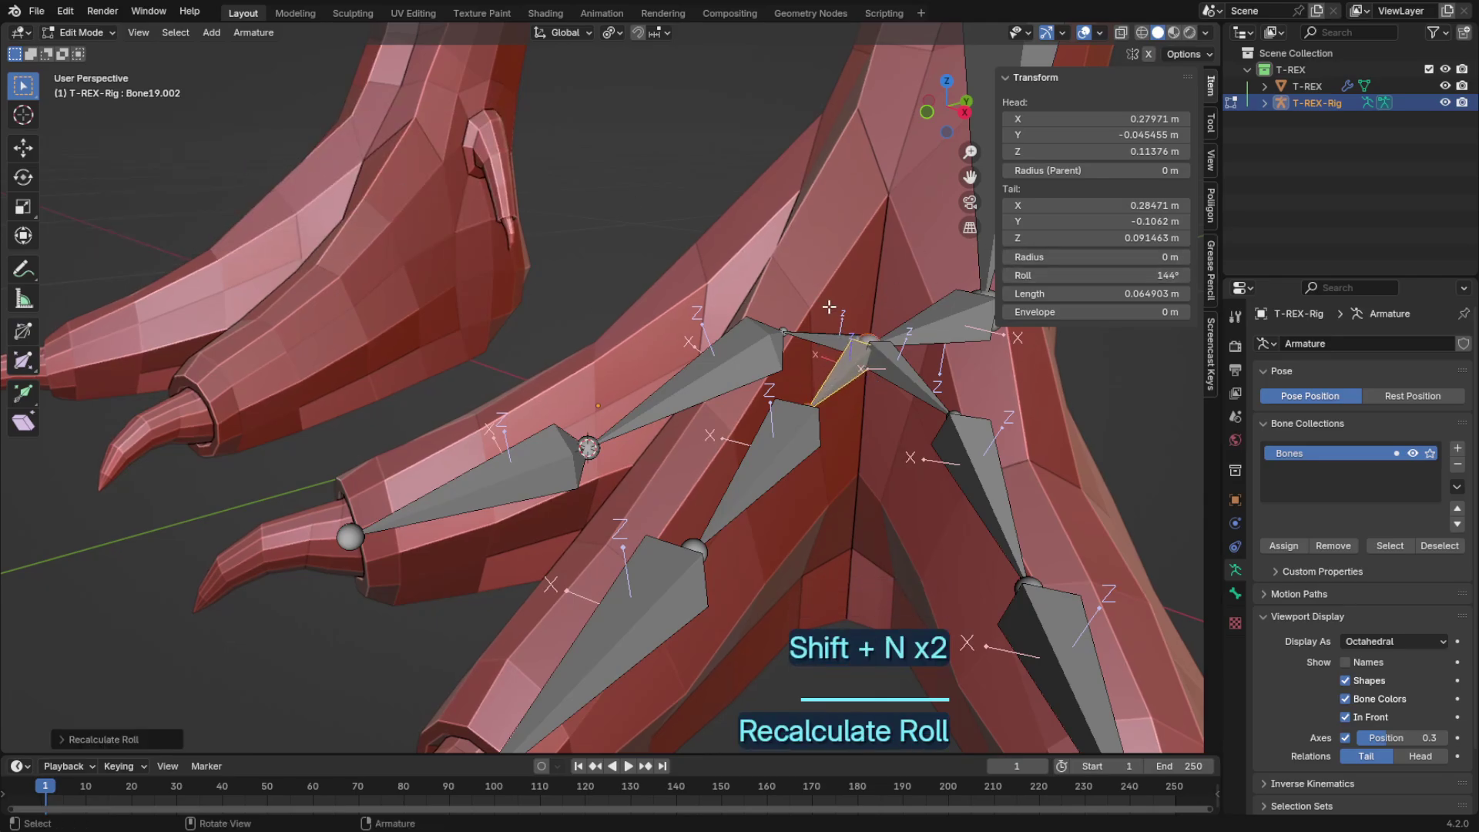
# Step: Show the rig's bone names, hide its bone axes, and switch to Pose Mode in the right side view
pyautogui.scroll(-12, 829, 306)
pyautogui.hotkey('ctrl', 'Tab')
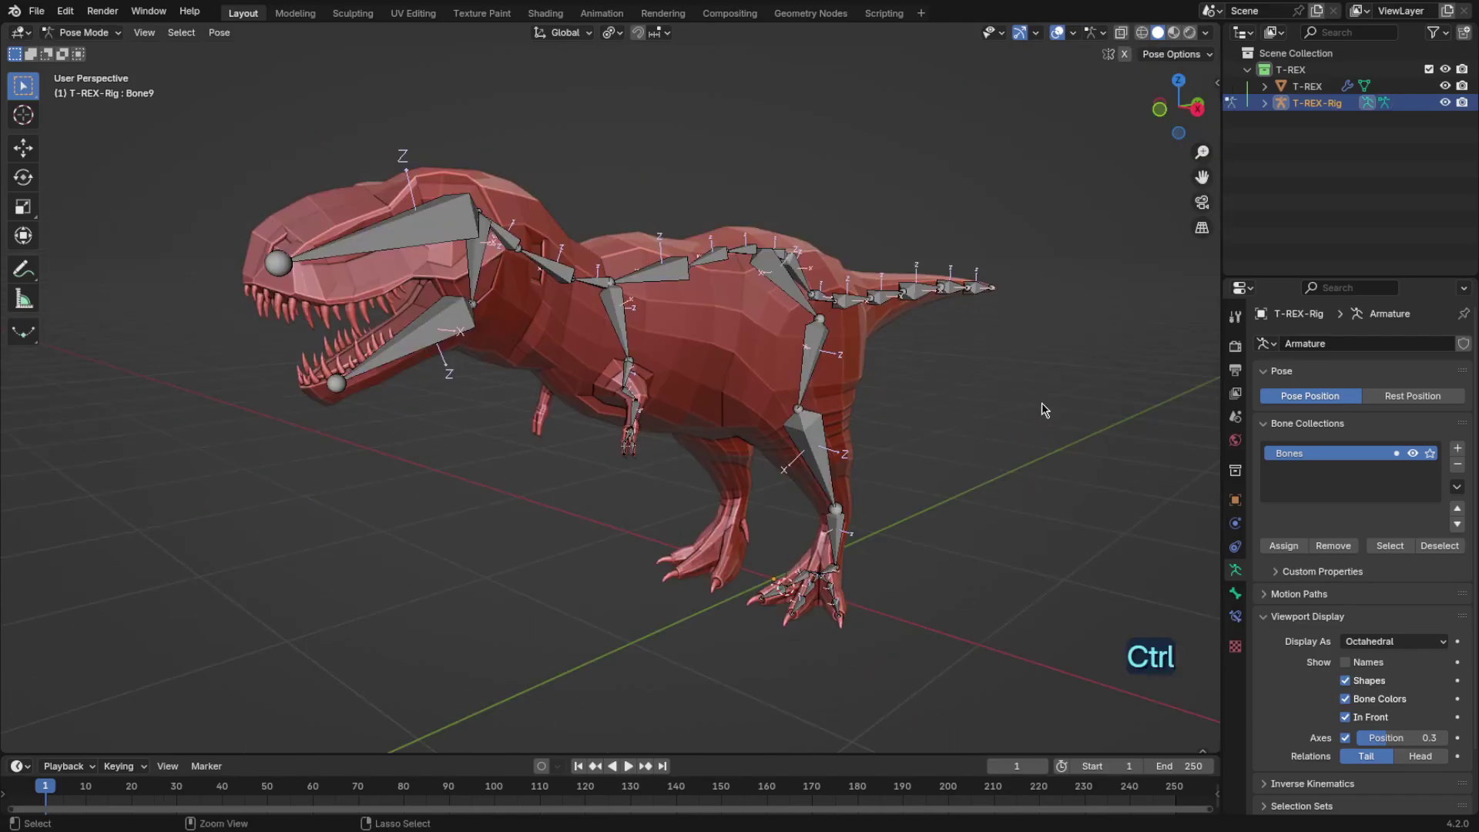
pyautogui.hotkey('ctrl', 'Tab')
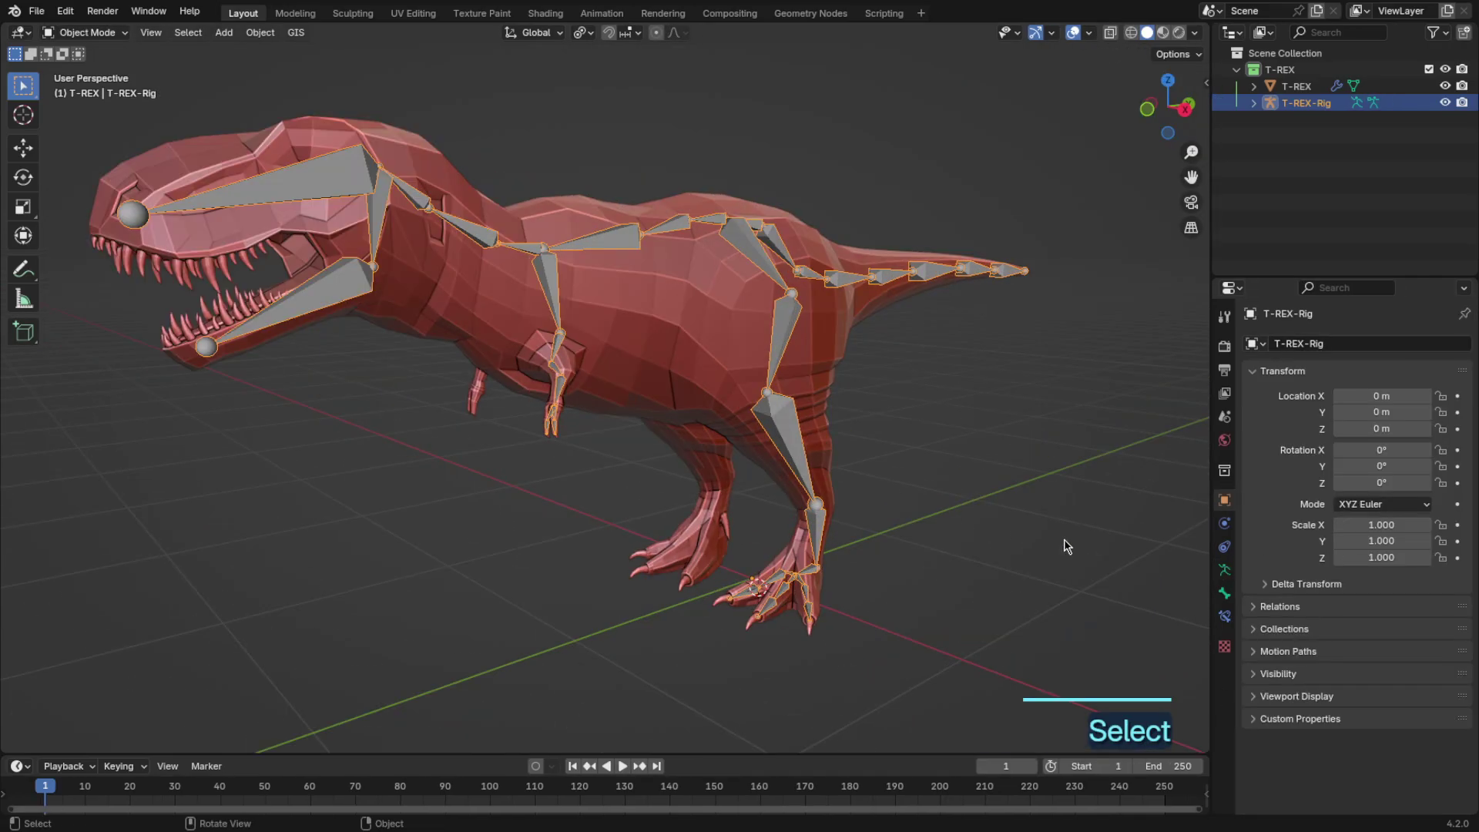
pyautogui.click(1224, 570)
pyautogui.click(1338, 661)
pyautogui.moveTo(1016, 418); pyautogui.dragTo(986, 416)
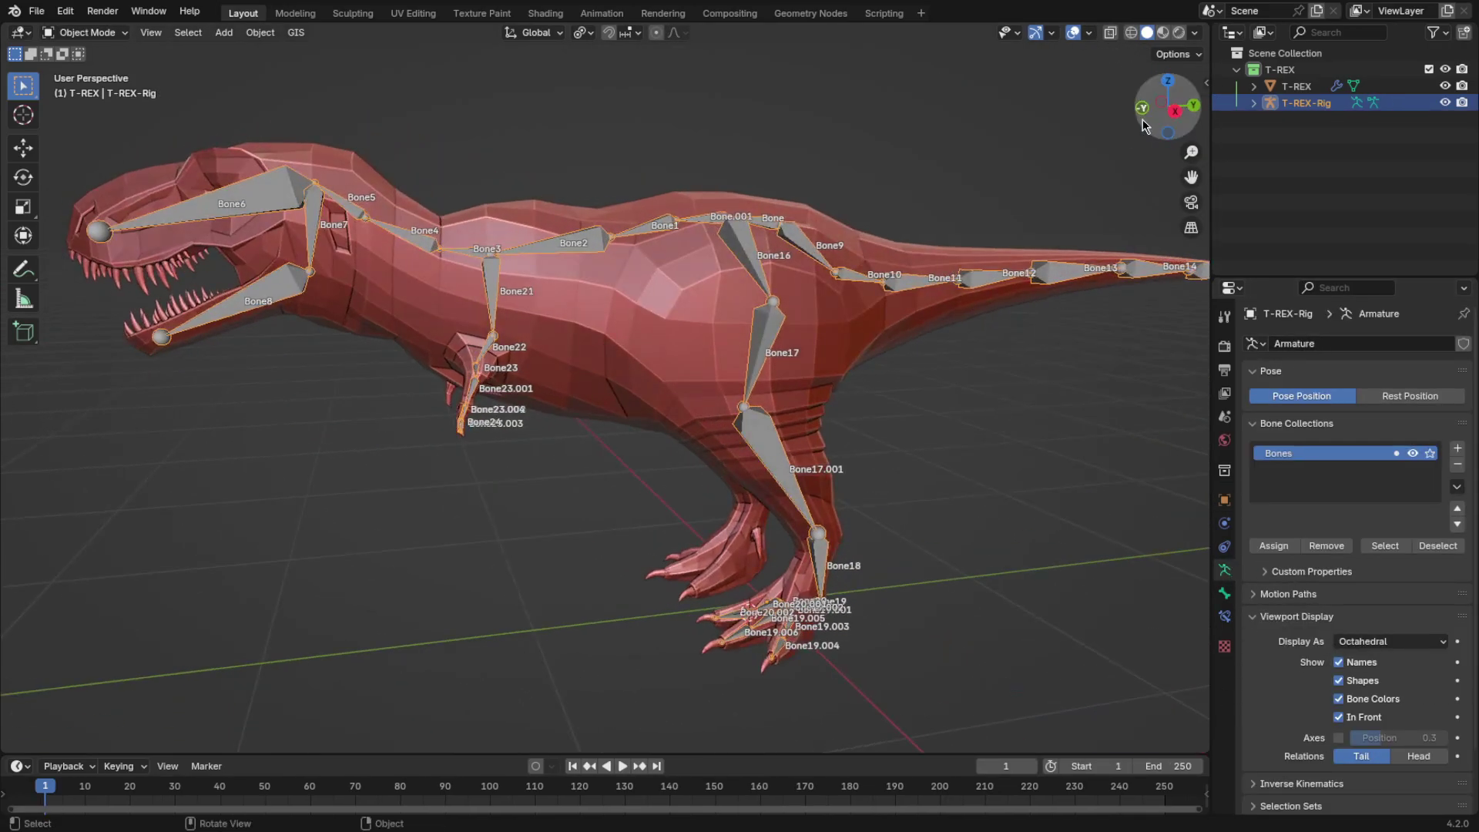
pyautogui.moveTo(1143, 118); pyautogui.dragTo(943, 200)
pyautogui.click(1168, 107)
pyautogui.hotkey('ctrl', 'Tab')
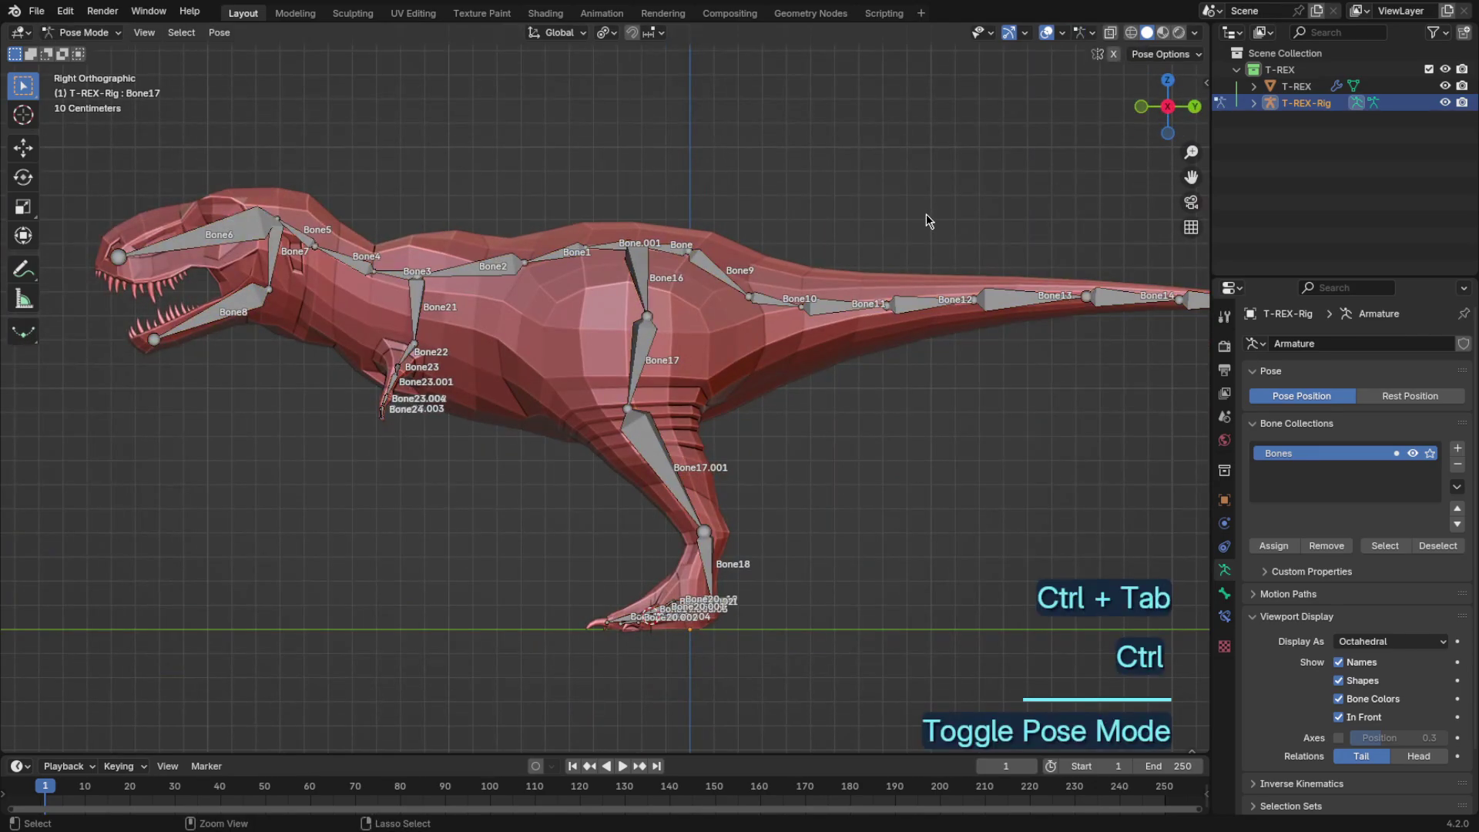
# Step: Test moving the bone at the hips to check which bones follow it
pyautogui.press('Tab')
pyautogui.click(715, 273)
pyautogui.keyDown('shift'); pyautogui.moveTo(791, 222); pyautogui.dragTo(762, 272, button='middle'); pyautogui.keyUp('shift')
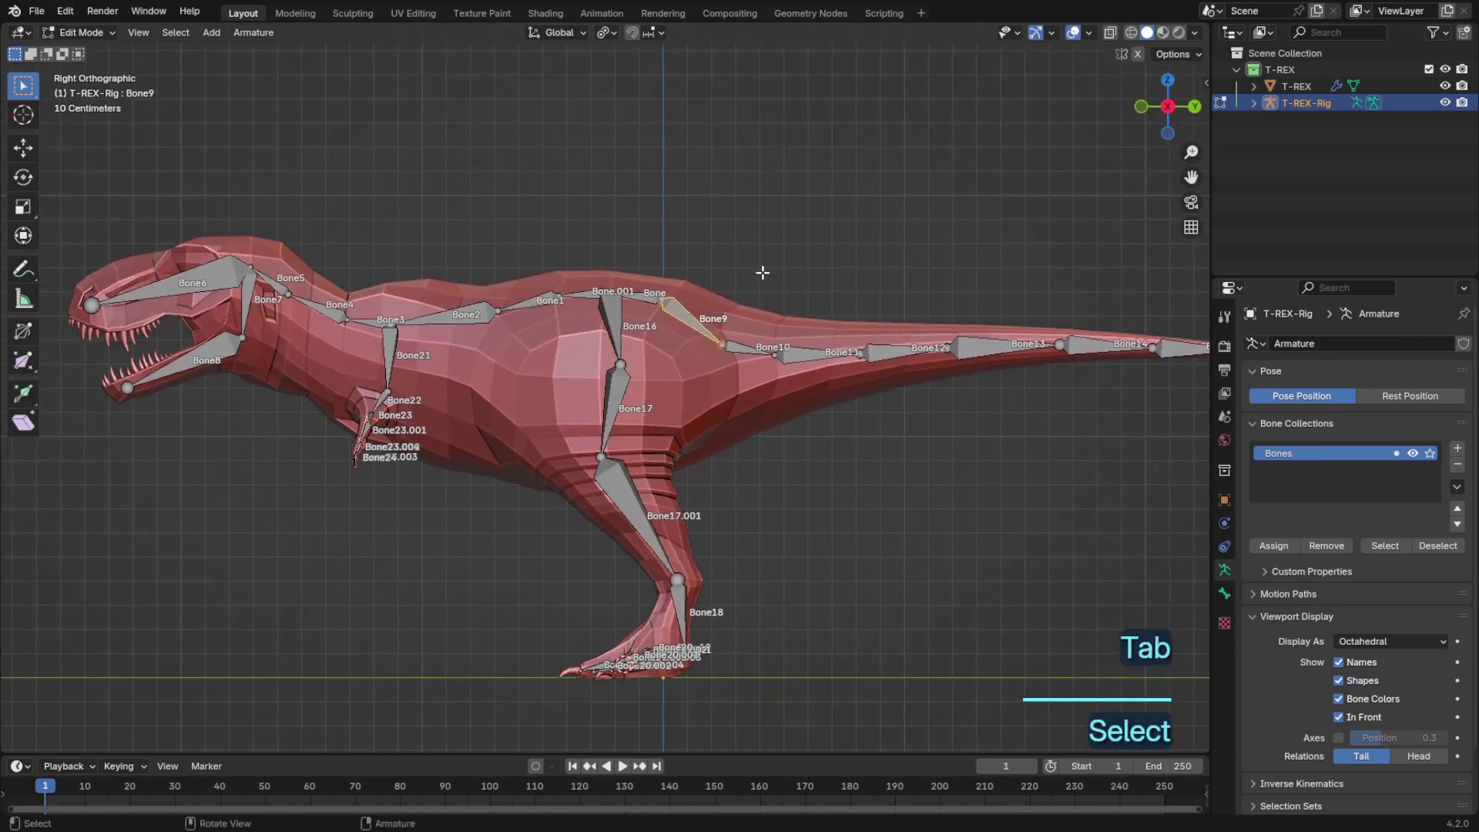
pyautogui.hotkey('ctrl', 'Tab')
pyautogui.press('g')
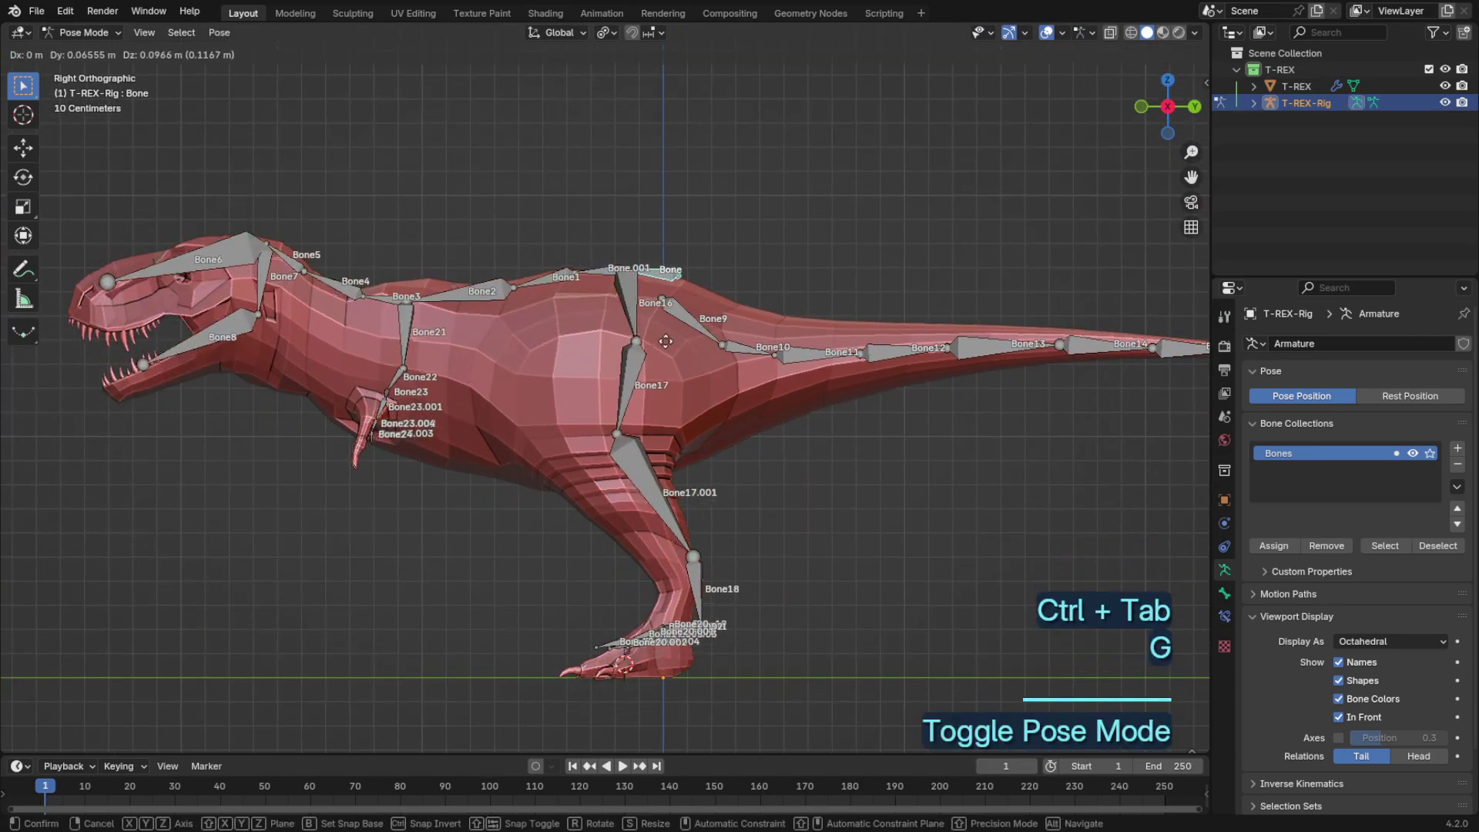
pyautogui.rightClick(770, 315)
# Step: Rename the first two tail bones behind the hips as Tail-1 and Tail-2
pyautogui.press('F2')
pyautogui.write('Tail-1')
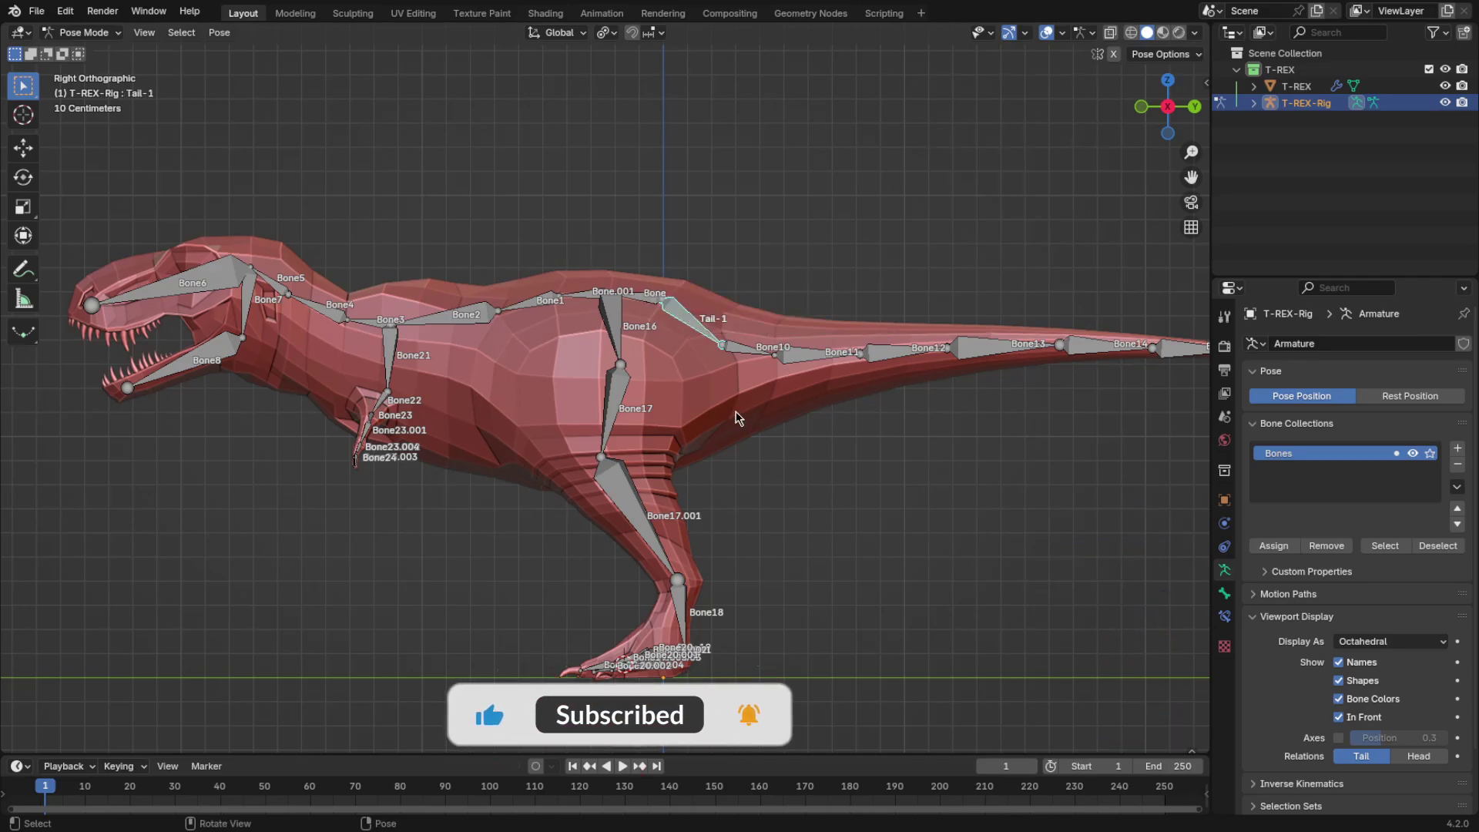
pyautogui.click(750, 353)
pyautogui.press('F2')
pyautogui.write('Tail-2')
pyautogui.press('Return')
# Step: Rename the third and fourth tail bones as Tail-3 and Tail-4
pyautogui.click(802, 351)
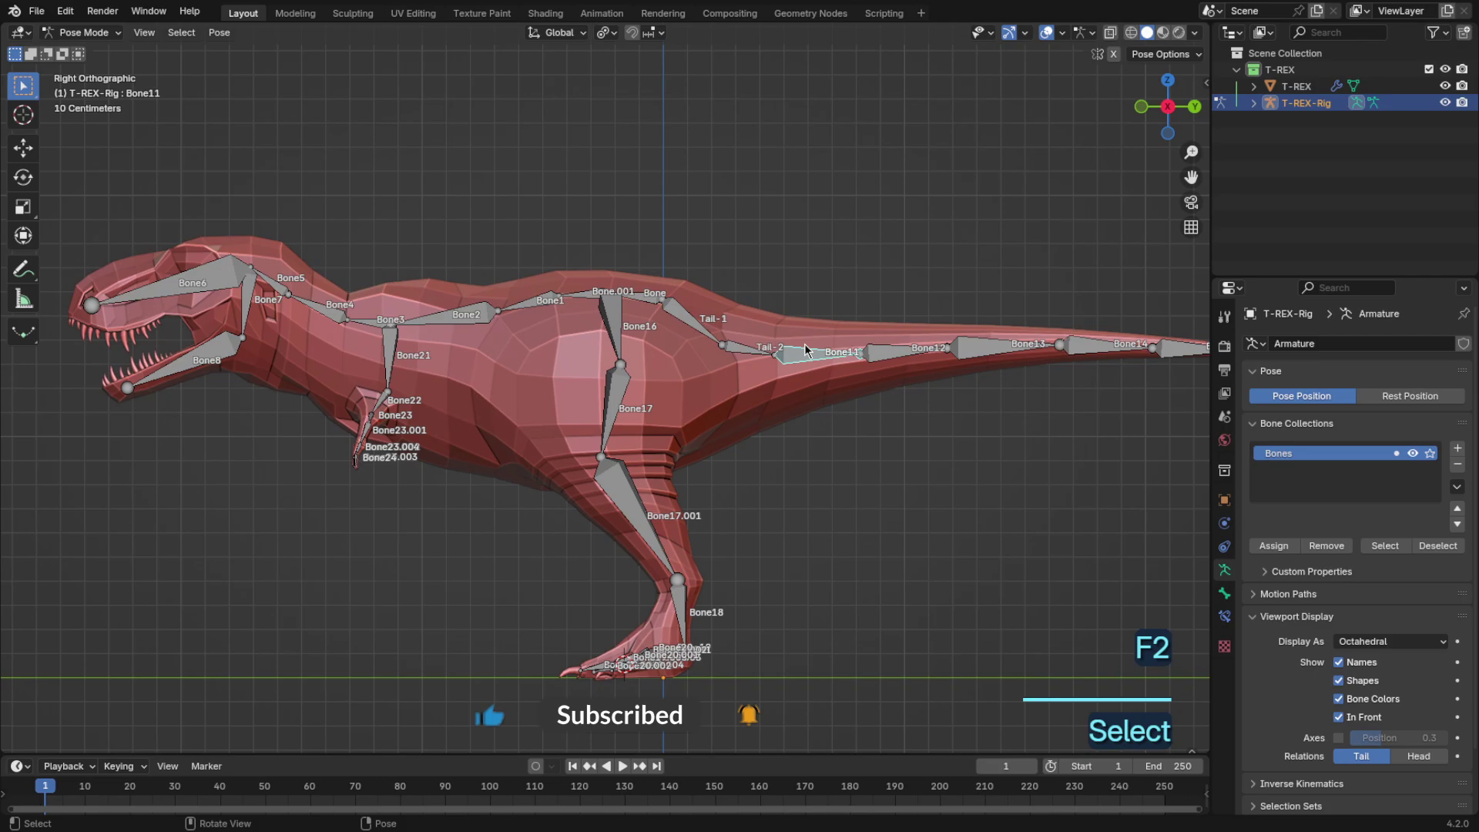
pyautogui.press('F2')
pyautogui.write('Tail-3')
pyautogui.press('Return')
pyautogui.press('F2')
pyautogui.write('Tail-4')
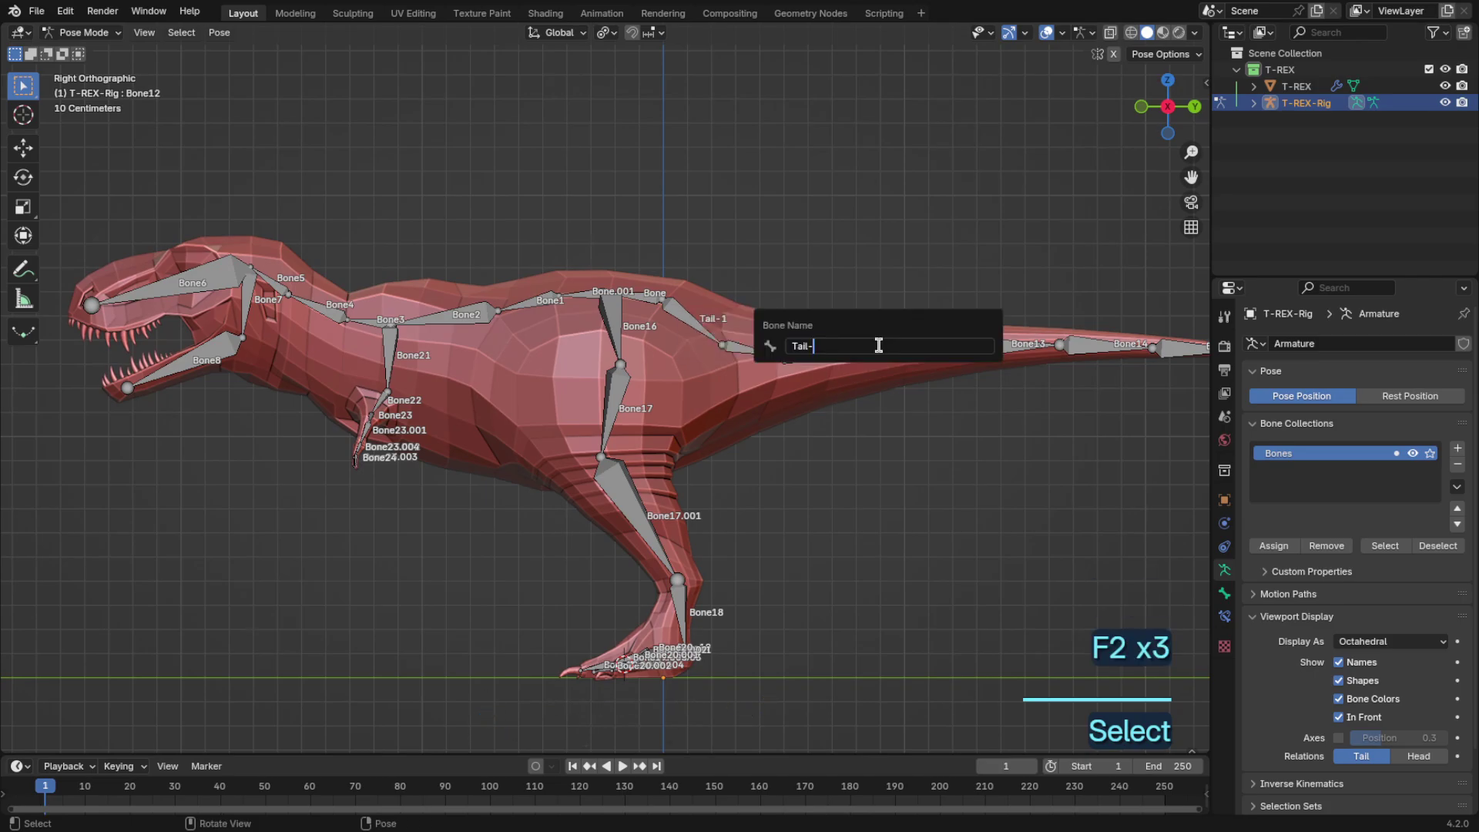
pyautogui.press('Return')
# Step: Rename the fifth and sixth tail bones as Tail-5 and Tail-6
pyautogui.click(977, 351)
pyautogui.press('F2')
pyautogui.write('Tail-4')
pyautogui.press('Return')
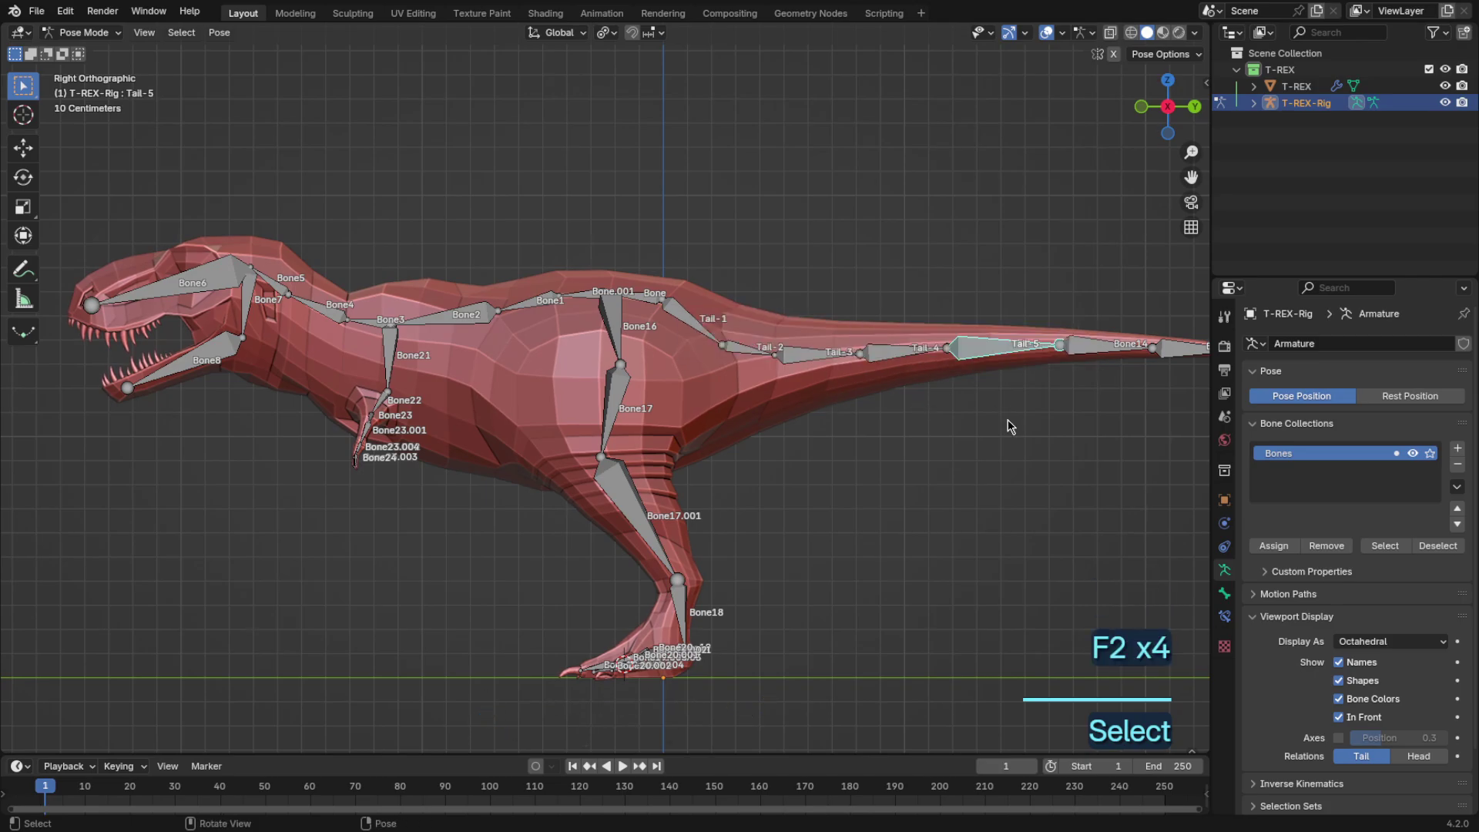
pyautogui.keyDown('shift'); pyautogui.moveTo(1008, 419); pyautogui.dragTo(798, 437, button='middle'); pyautogui.keyUp('shift')
pyautogui.click(864, 377)
pyautogui.press('F2')
pyautogui.write('Tail-6')
pyautogui.press('Return')
# Step: Rename the bone at the tip of the tail as Tail-7
pyautogui.click(978, 381)
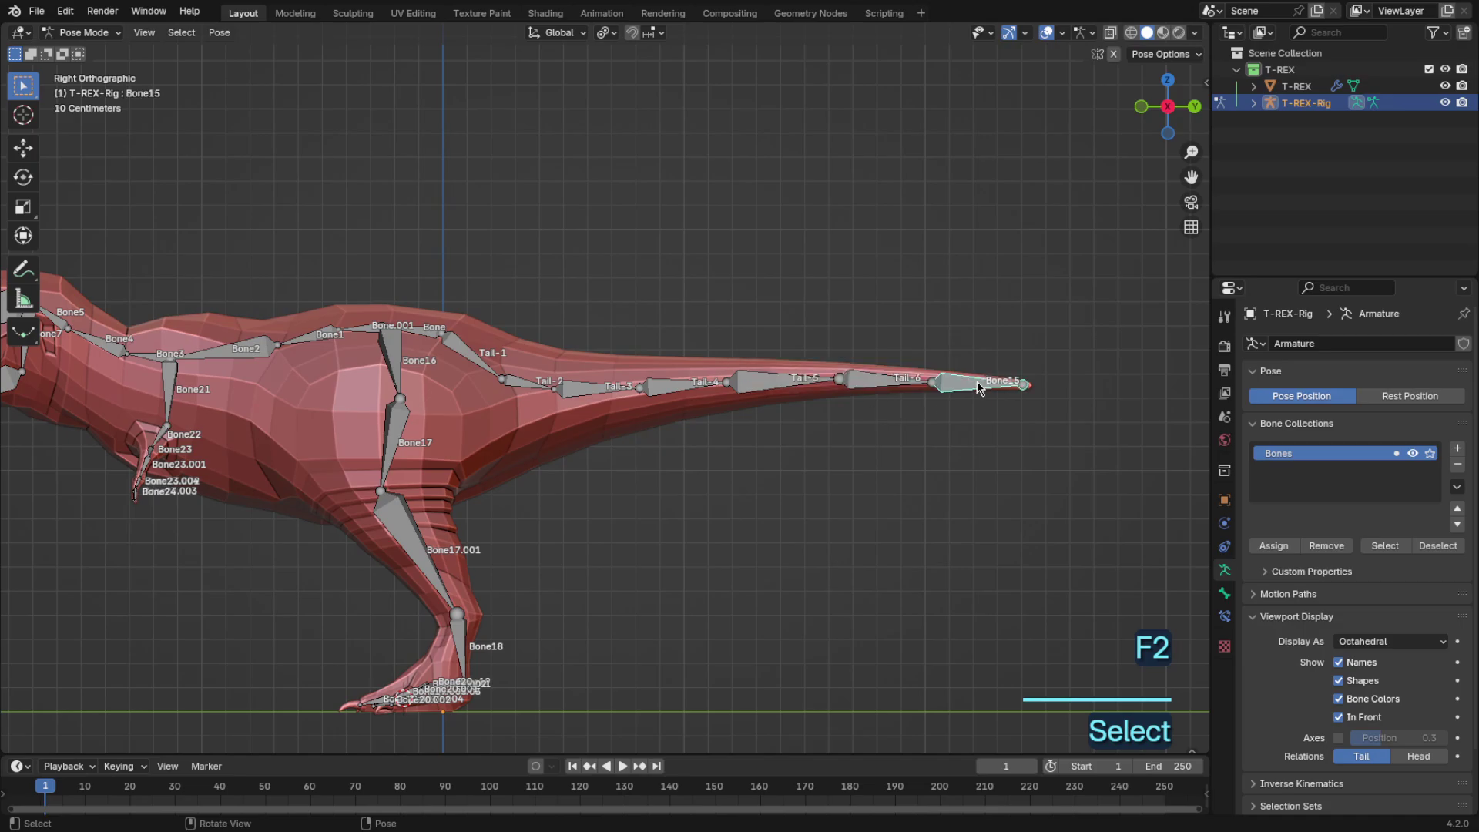
pyautogui.press('F2')
pyautogui.write('Tail-7')
pyautogui.press('Return')
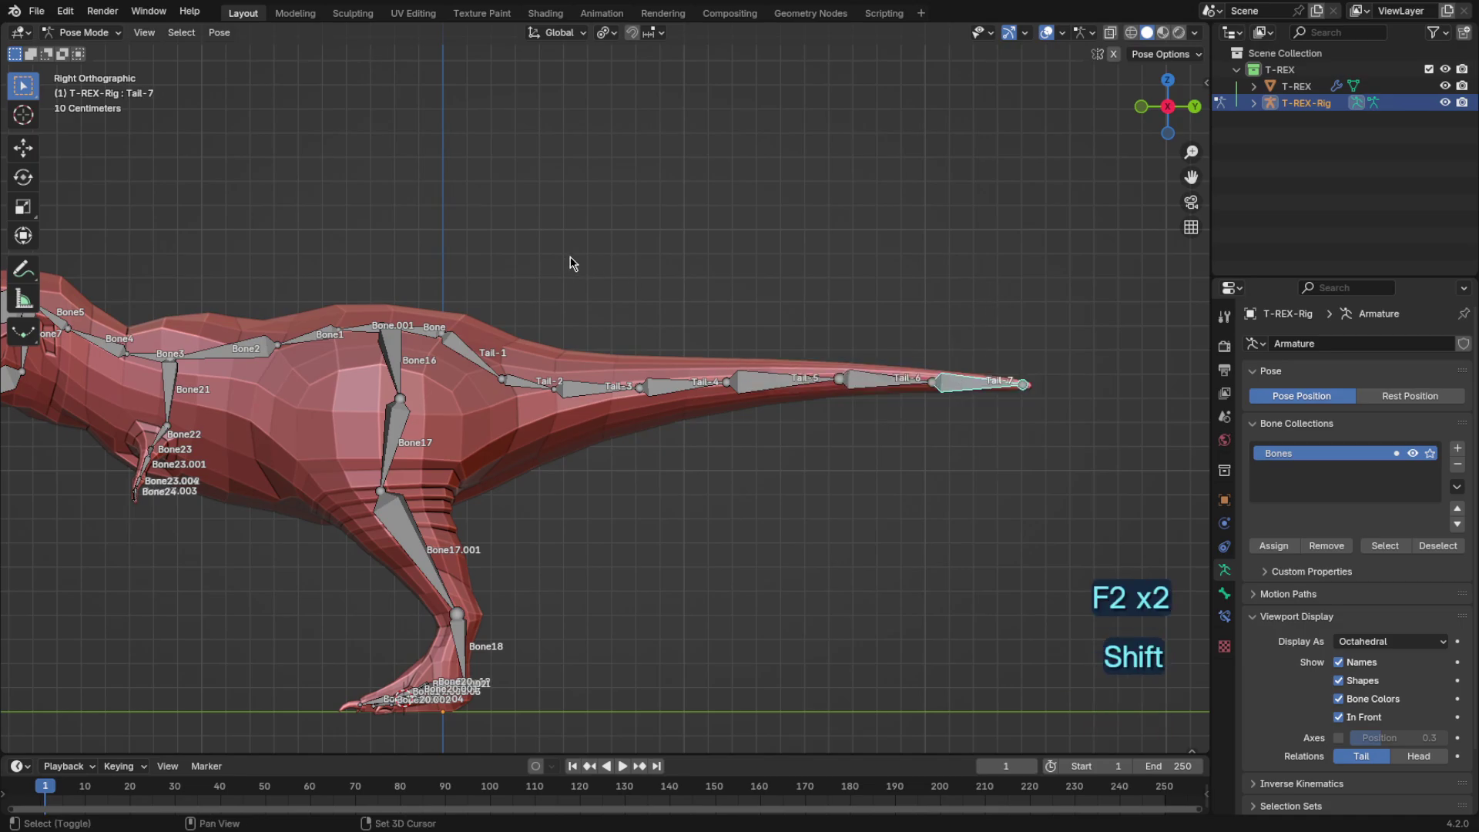
# Step: Rename the short bone just in front of Tail-1 as Hips
pyautogui.keyDown('shift'); pyautogui.moveTo(568, 264); pyautogui.dragTo(893, 249, button='middle'); pyautogui.keyUp('shift')
pyautogui.click(758, 309)
pyautogui.press('F2')
pyautogui.write('Hi')
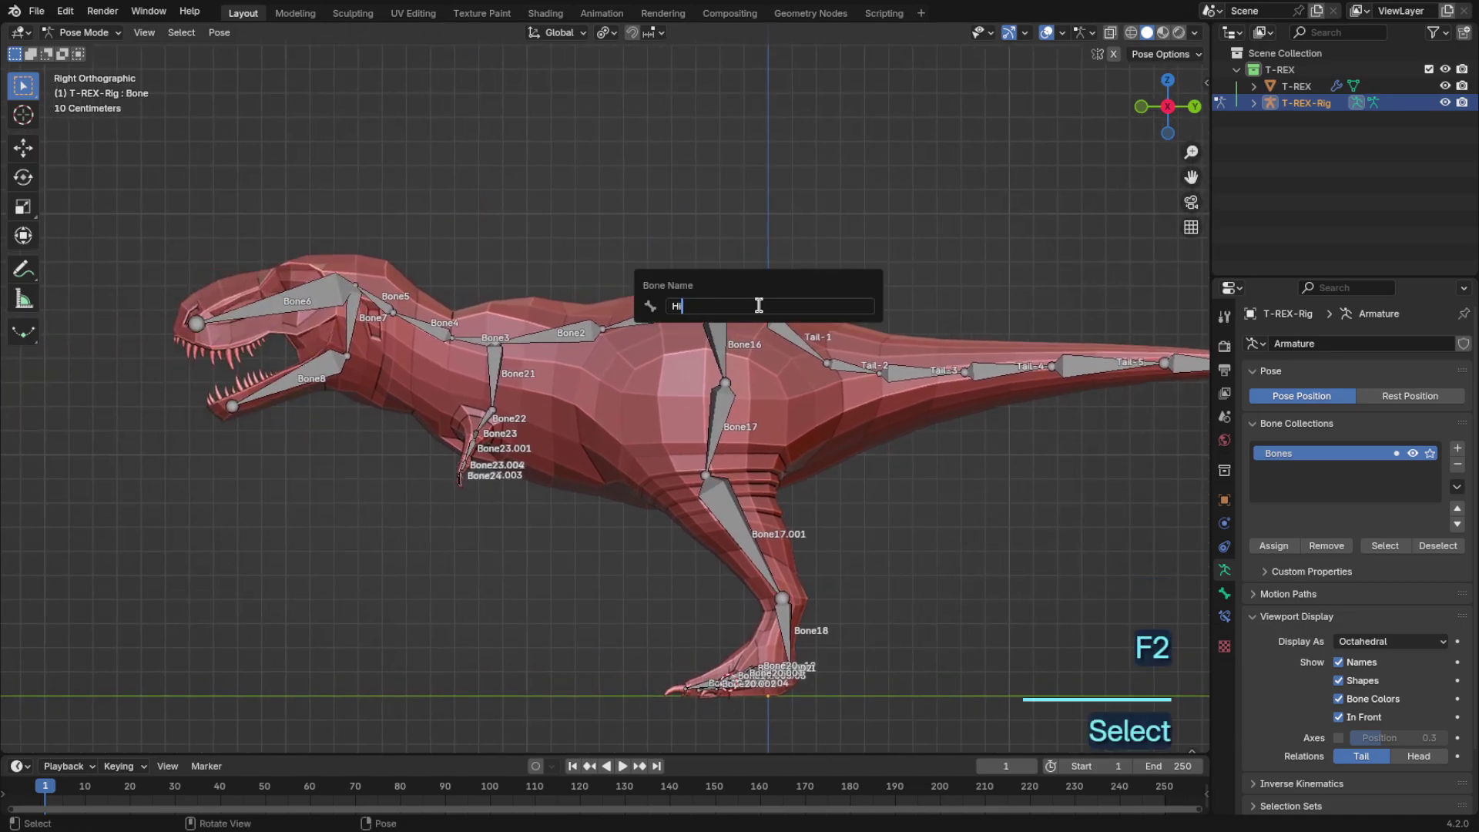
pyautogui.write('ps')
pyautogui.press('Return')
# Step: Test the movement of the first spine bone in front of the hips and rename it Back-1
pyautogui.scroll(1, 758, 306)
pyautogui.keyDown('shift'); pyautogui.moveTo(634, 330); pyautogui.dragTo(643, 332, button='middle'); pyautogui.keyUp('shift')
pyautogui.click(707, 299)
pyautogui.press('g')
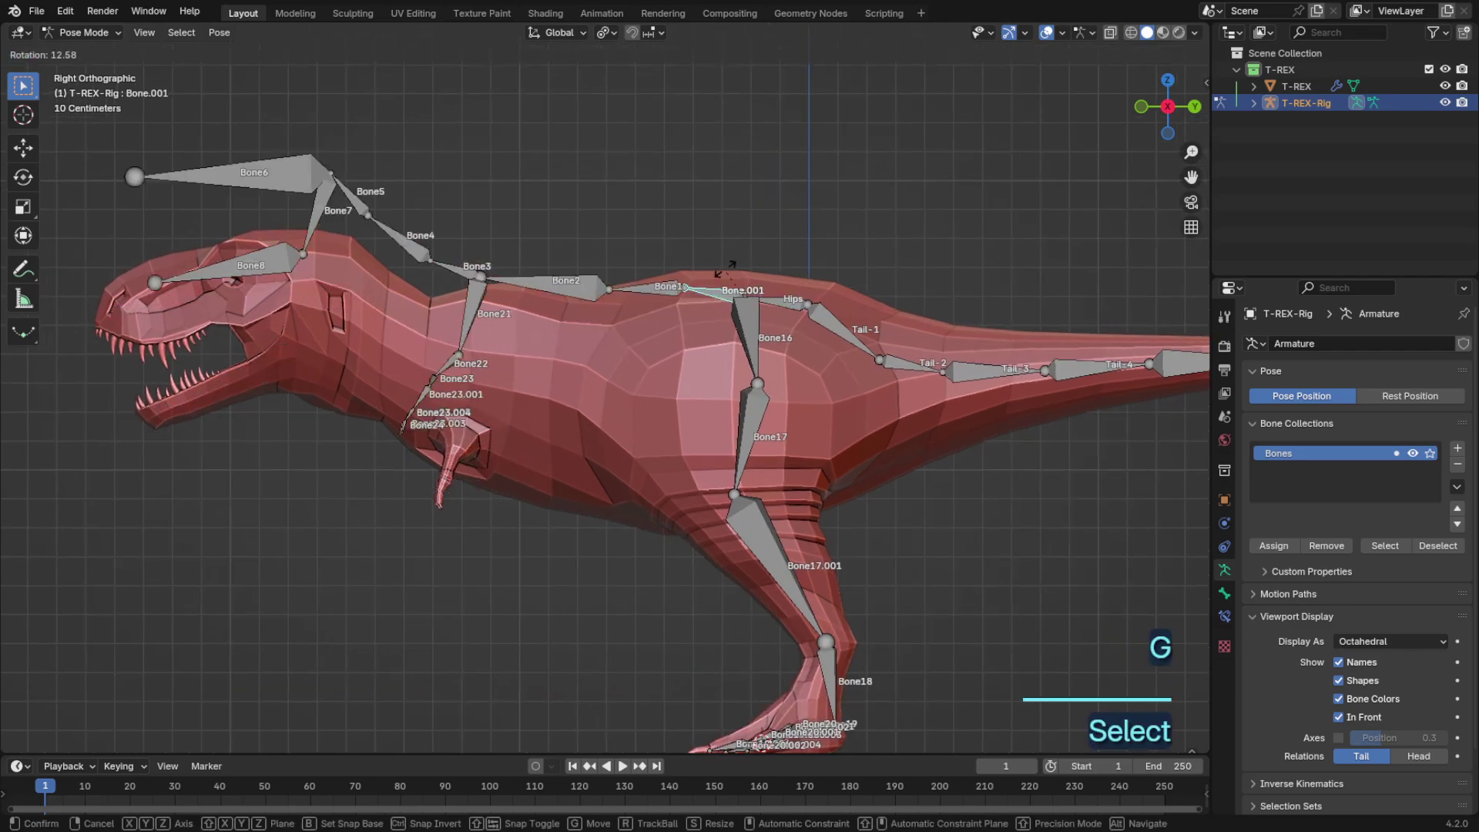
pyautogui.rightClick(709, 293)
pyautogui.press('F2')
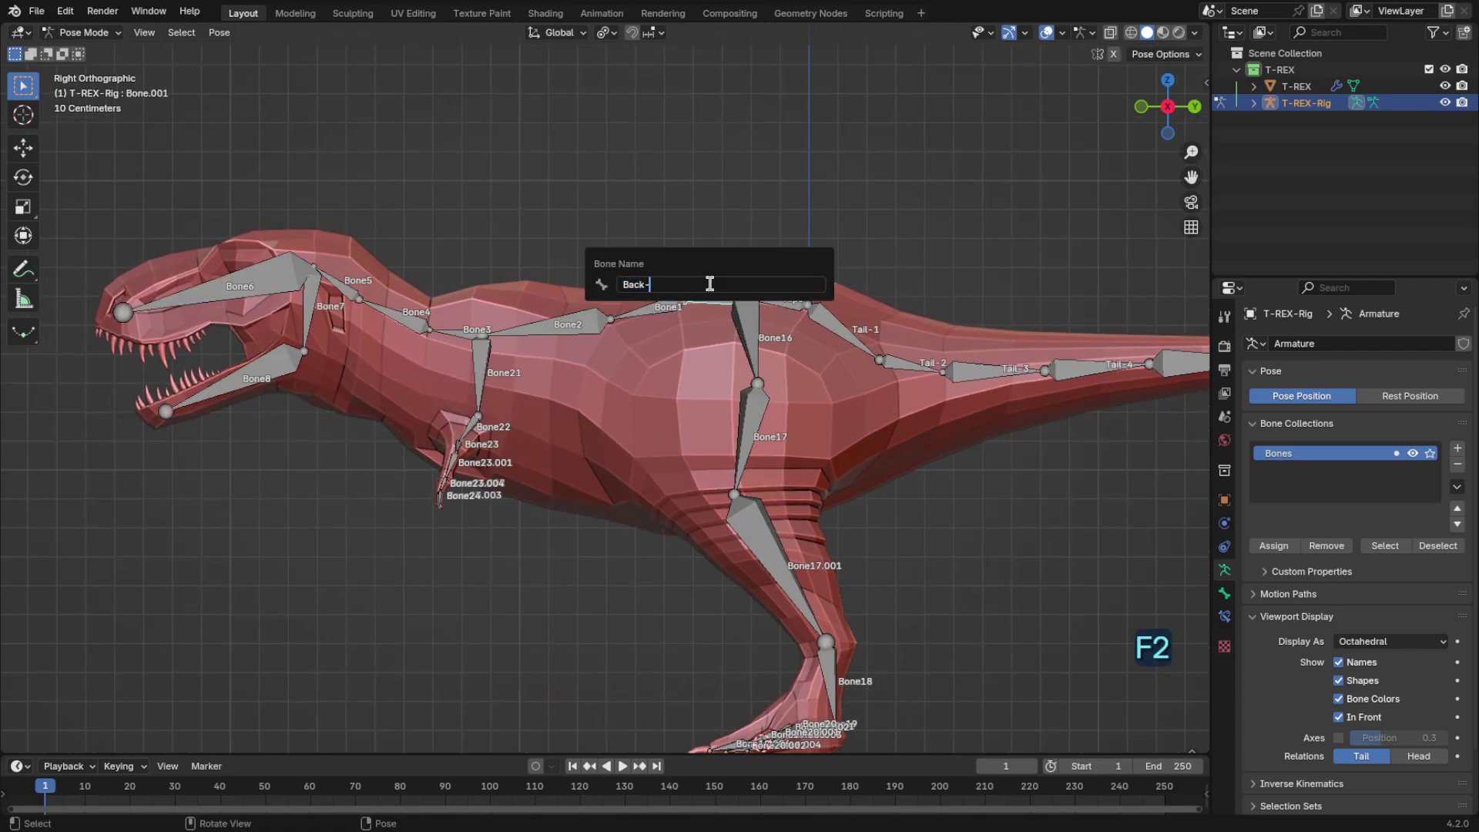
pyautogui.press('Return')
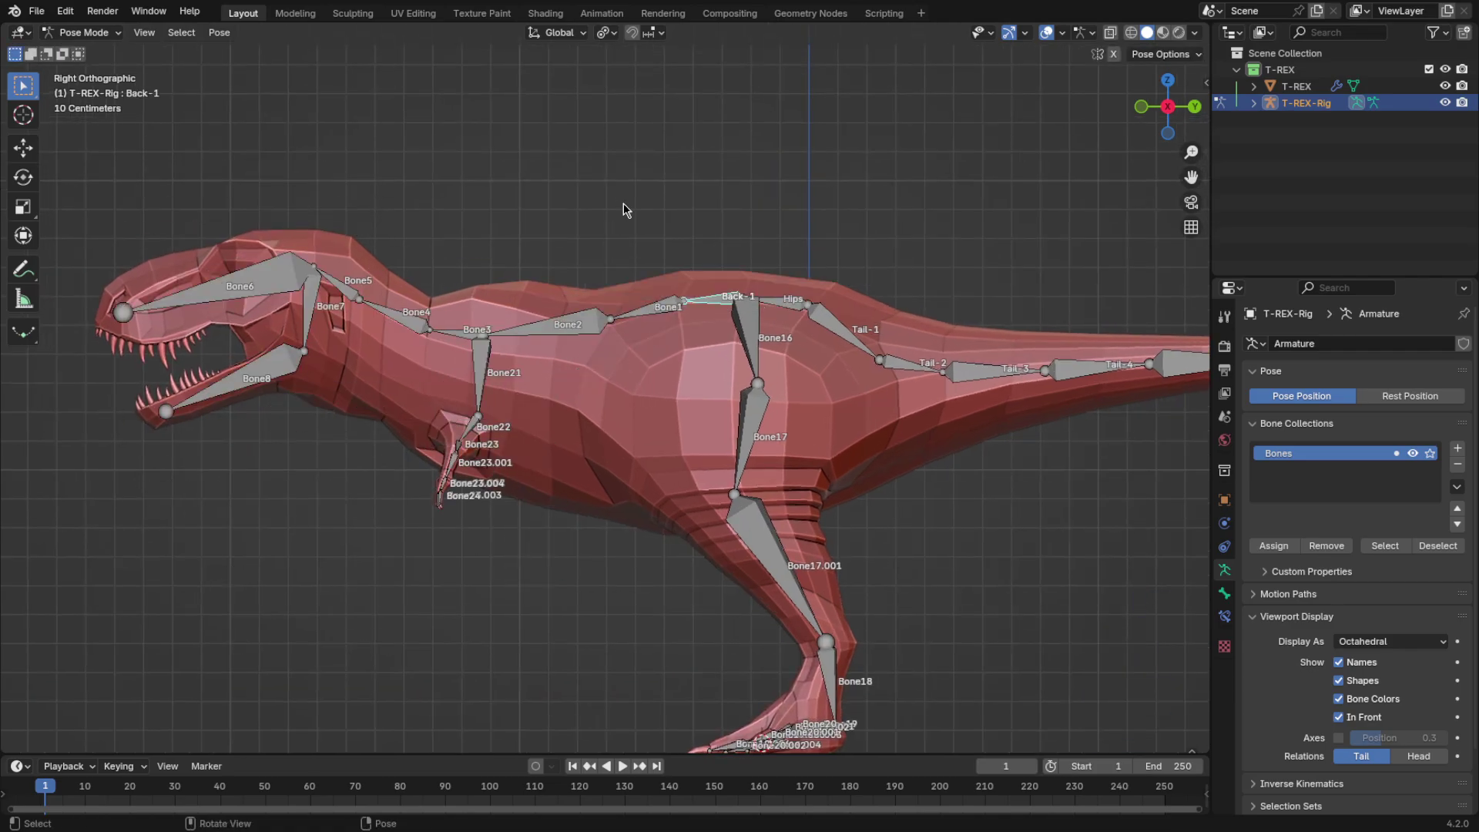
# Step: Rename the second and third spine bones as Back-2 and Back-3
pyautogui.keyDown('shift'); pyautogui.moveTo(594, 287); pyautogui.dragTo(719, 280, button='middle'); pyautogui.keyUp('shift')
pyautogui.click(766, 307)
pyautogui.press('F2')
pyautogui.write('Back-3')
pyautogui.press('Return')
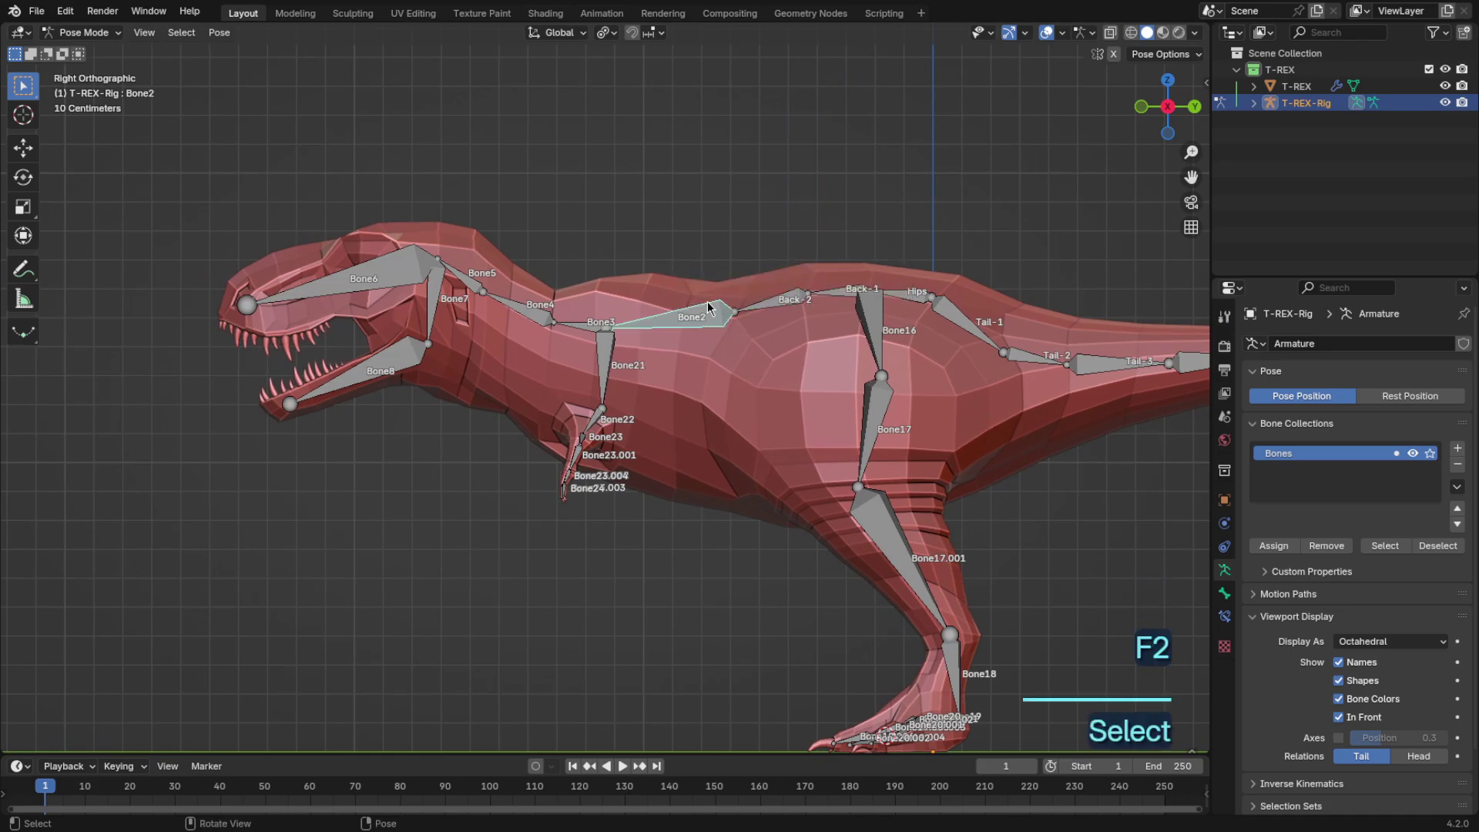
pyautogui.press('F2')
pyautogui.keyDown('shift'); pyautogui.moveTo(648, 324); pyautogui.dragTo(752, 317, button='middle'); pyautogui.keyUp('shift')
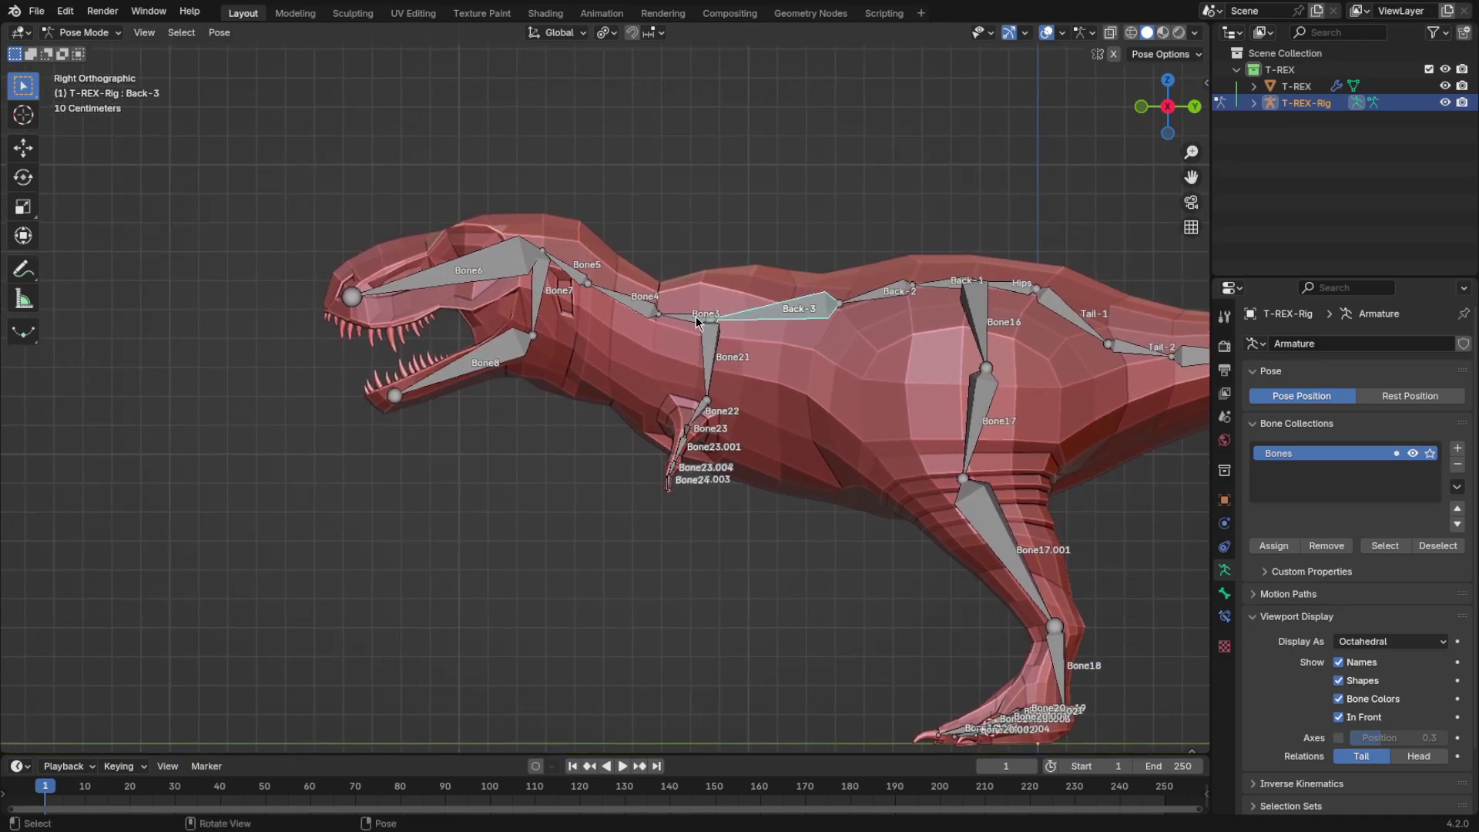
# Step: Rename the short spine bone above the arm as Back-4
pyautogui.click(696, 322)
pyautogui.press('F2')
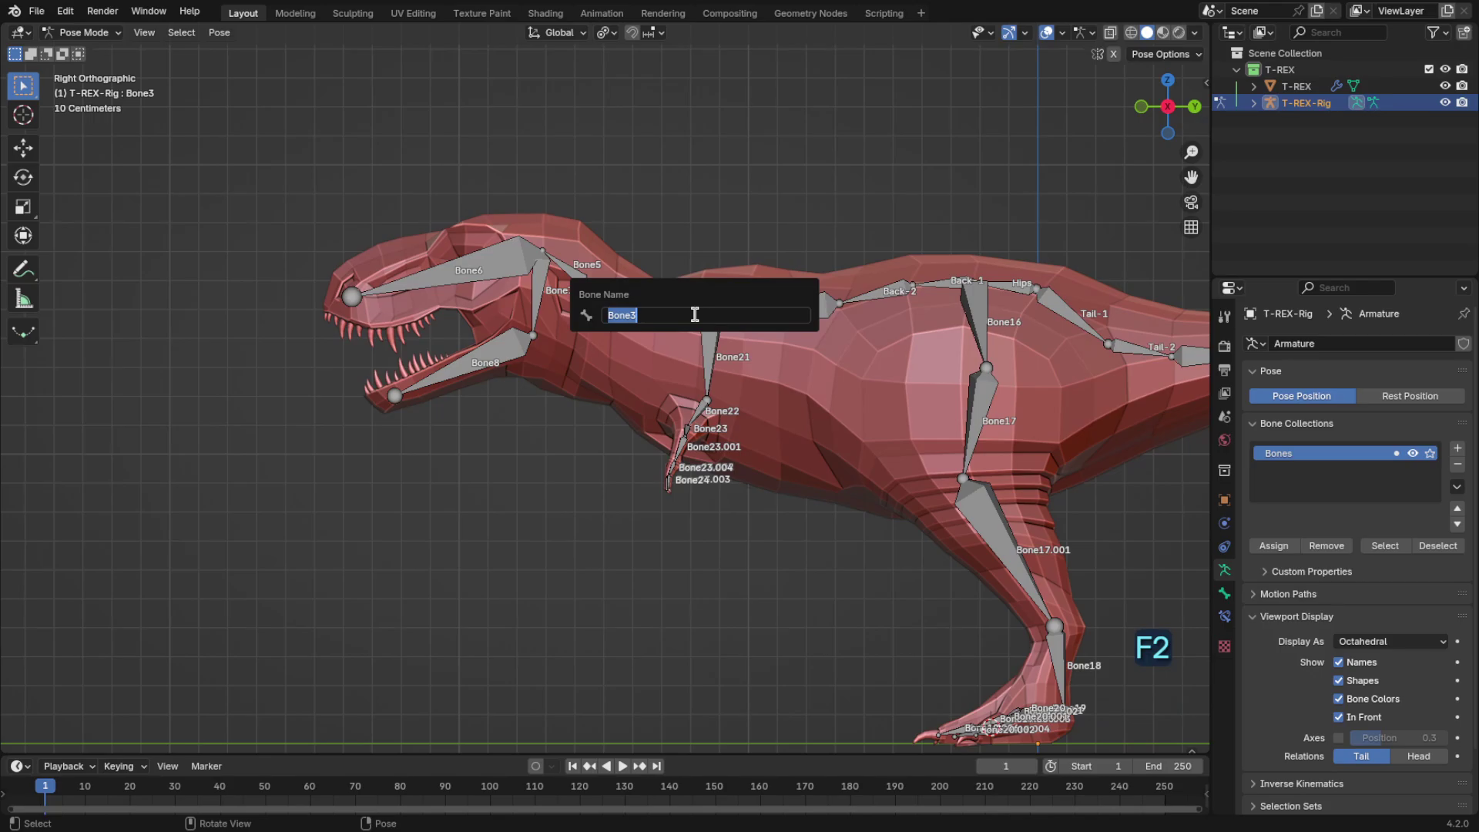
pyautogui.write('Back-')
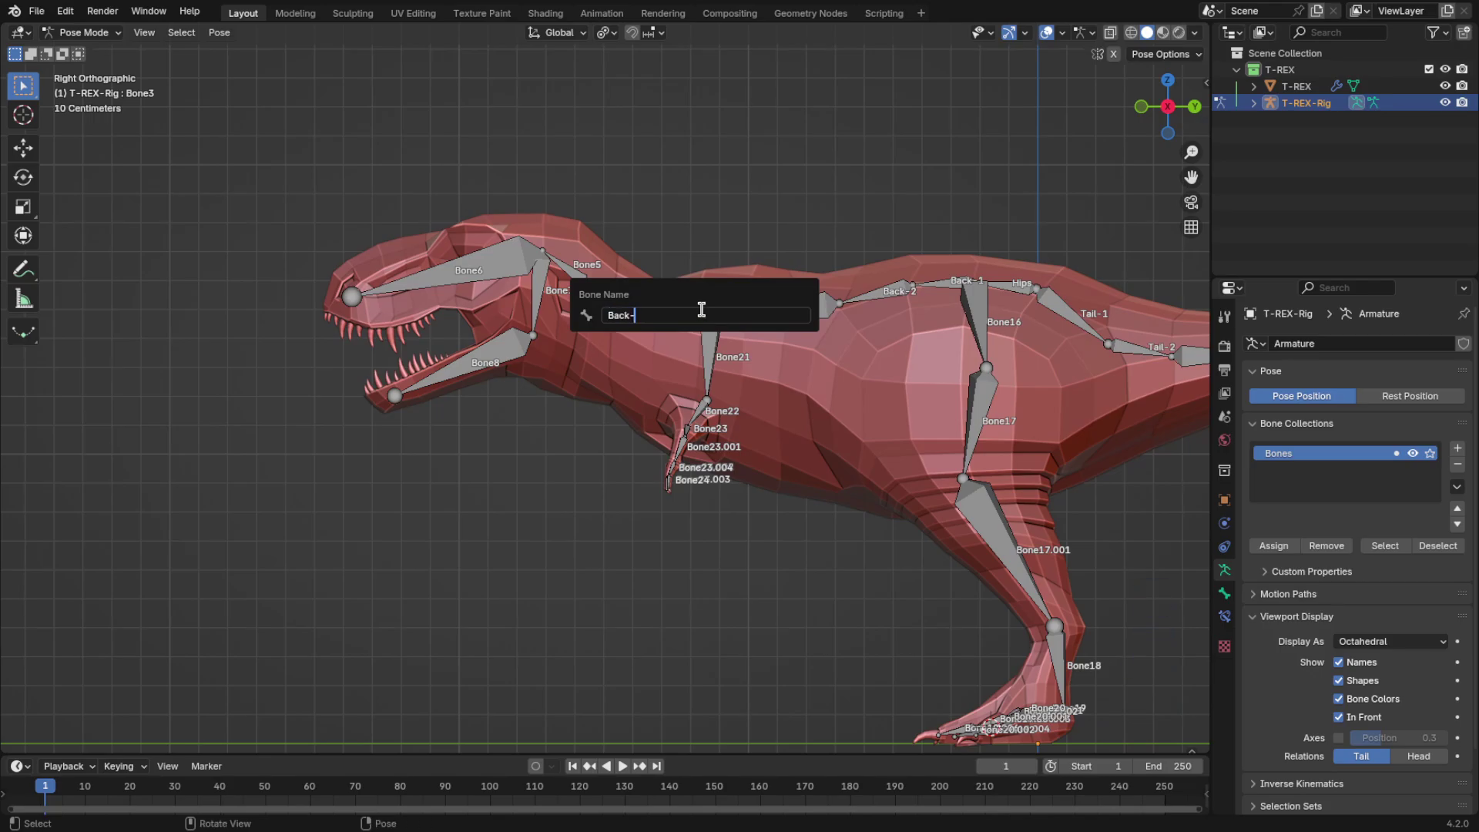
pyautogui.write('4')
pyautogui.press('Return')
# Step: Rename the two neck bones between Back-4 and the skull as Neck-1 and Neck-2
pyautogui.click(873, 306)
pyautogui.press('F2')
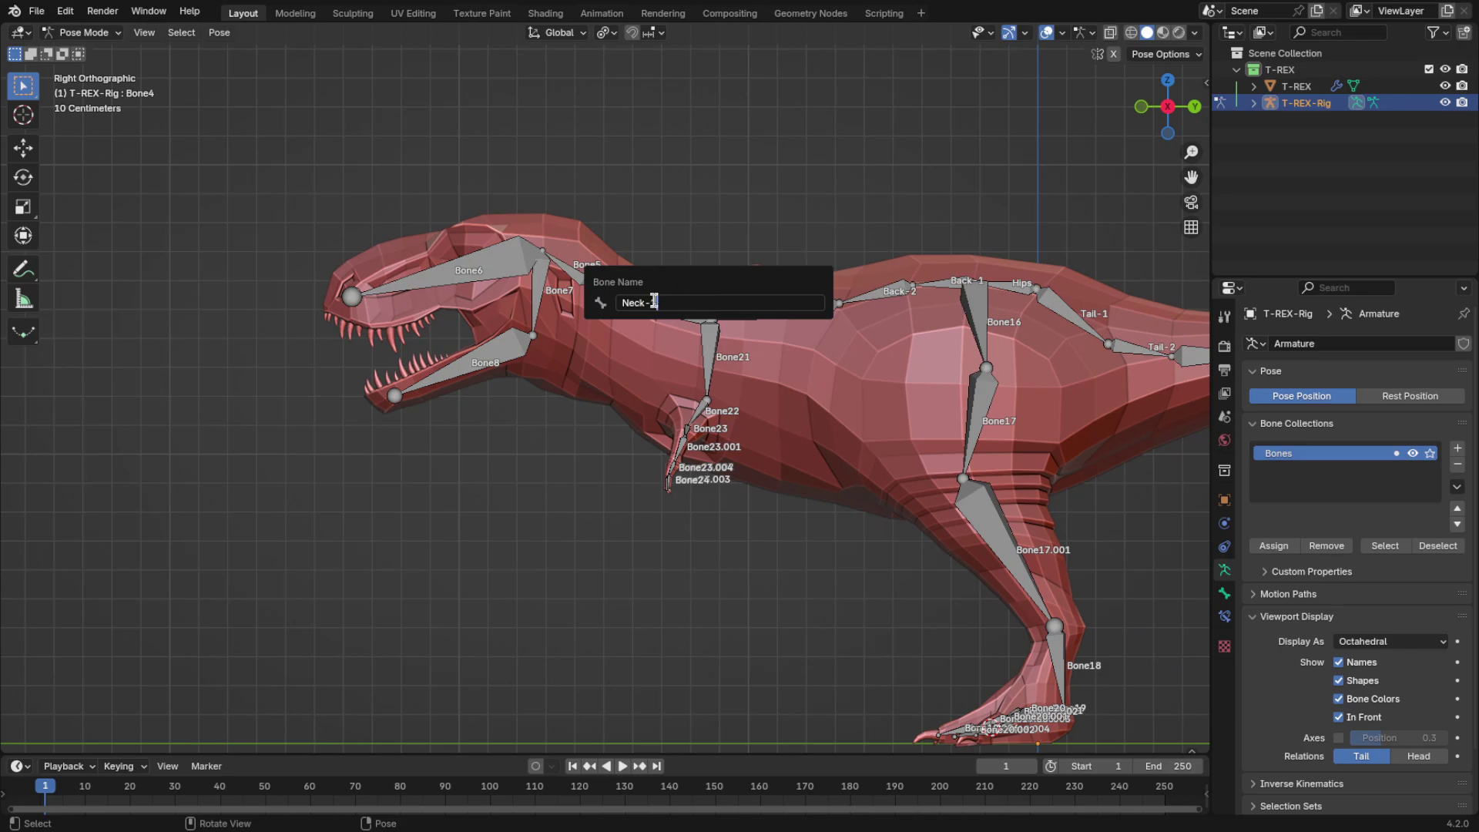
pyautogui.press('Return')
pyautogui.keyDown('shift'); pyautogui.moveTo(660, 224); pyautogui.dragTo(752, 272, button='middle'); pyautogui.keyUp('shift')
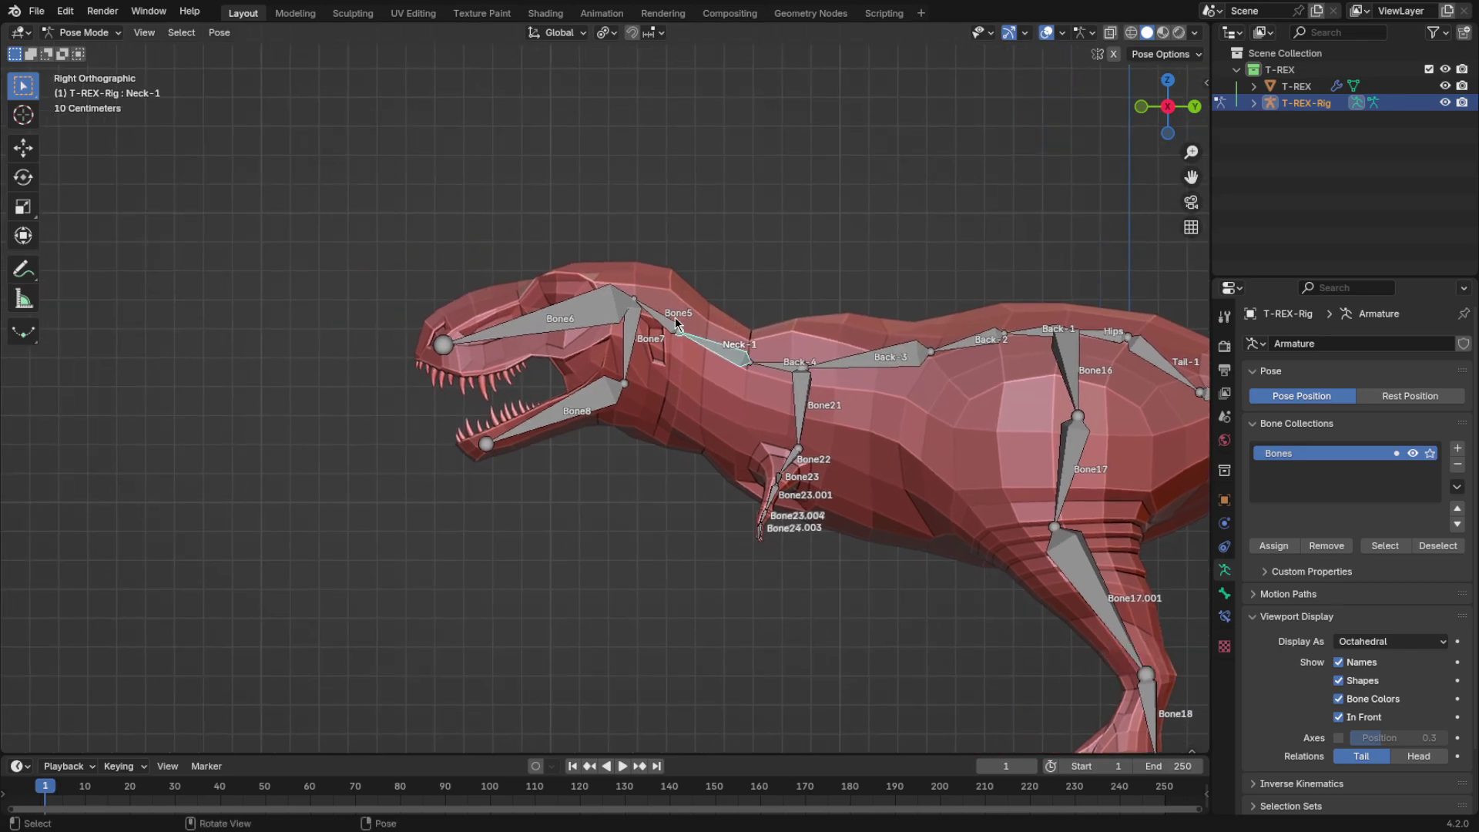
pyautogui.click(677, 321)
pyautogui.press('F2')
pyautogui.write('Neck-2')
pyautogui.press('Return')
# Step: Rename the large bone running through the skull as Head
pyautogui.keyDown('shift'); pyautogui.moveTo(590, 311); pyautogui.dragTo(675, 320, button='middle'); pyautogui.keyUp('shift')
pyautogui.click(675, 320)
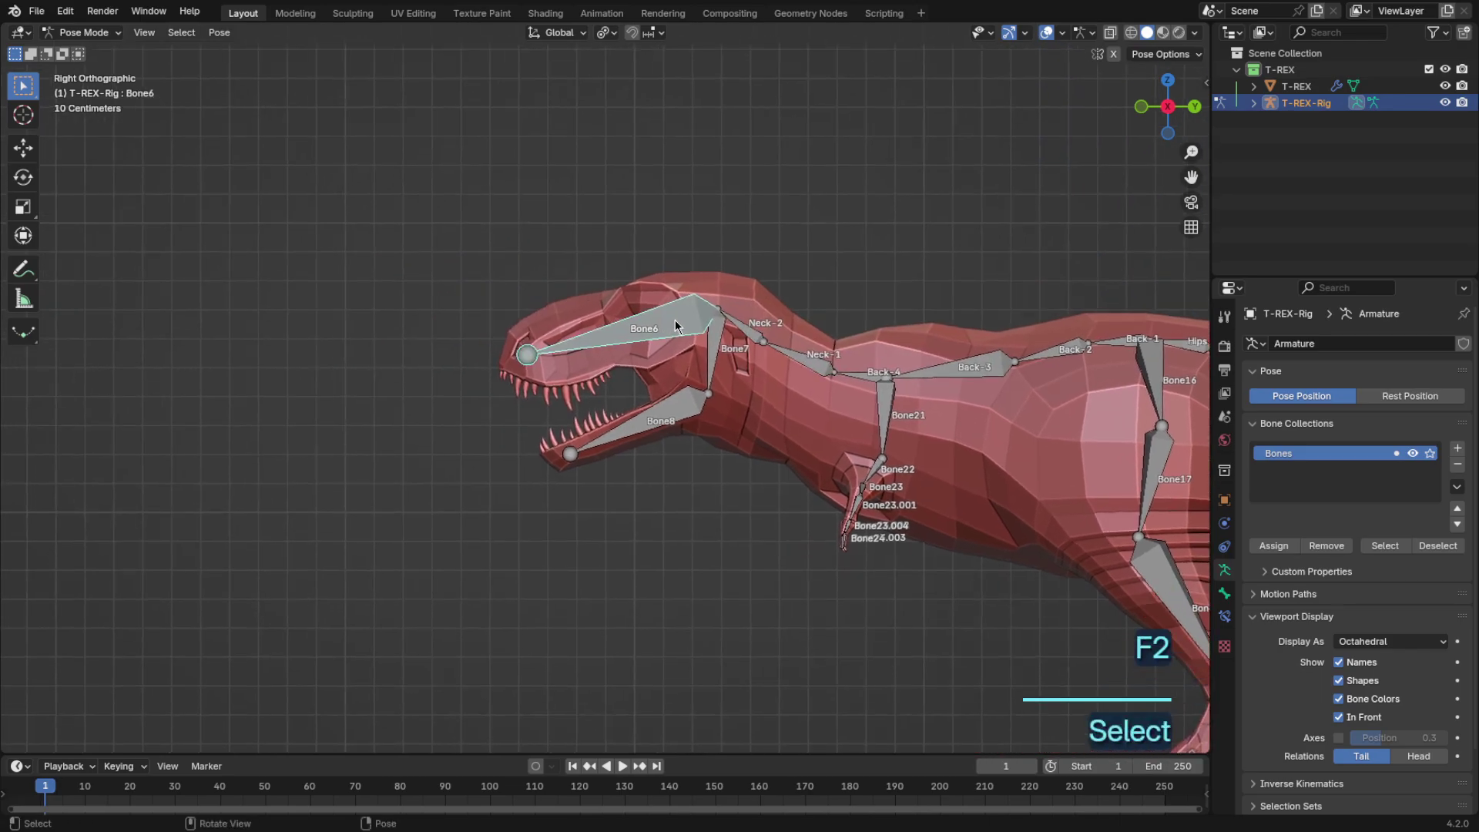
pyautogui.press('F2')
pyautogui.write('Head')
pyautogui.press('Return')
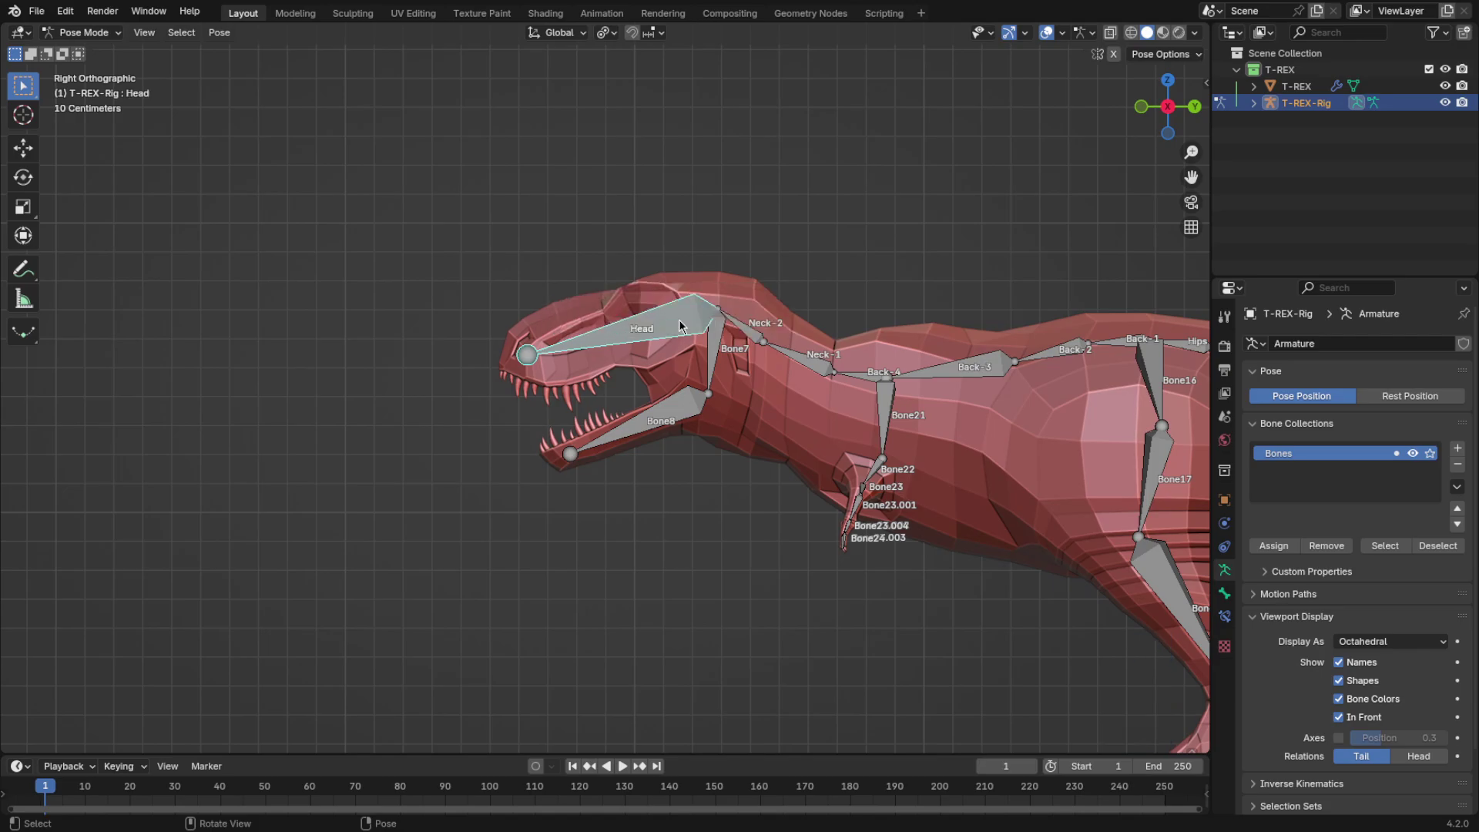
# Step: Rename the lower jaw bone as Mouth-2 and copy that name for reuse
pyautogui.click(702, 406)
pyautogui.press('F2')
pyautogui.write('Mouth')
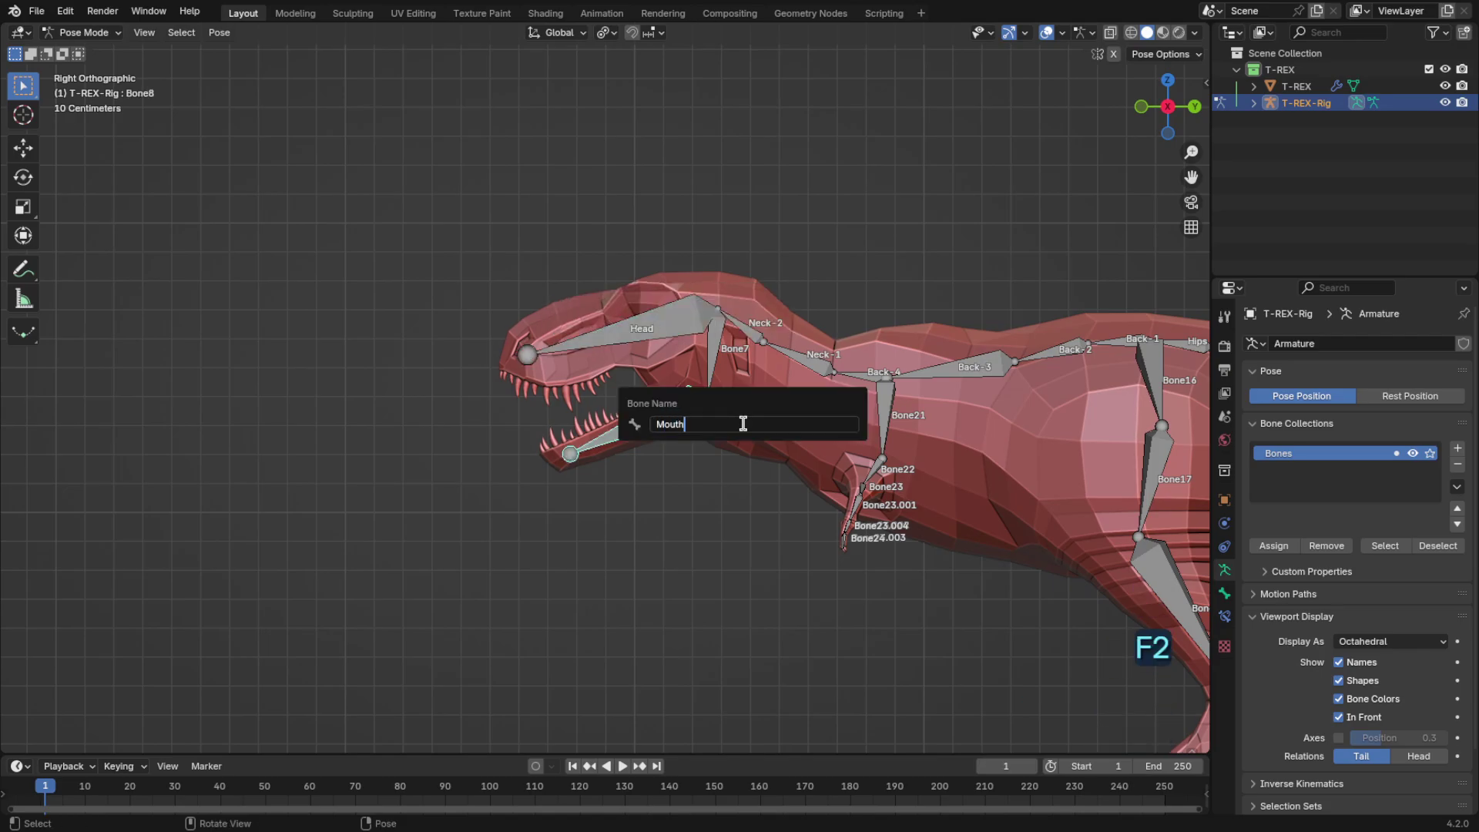
pyautogui.press('Return')
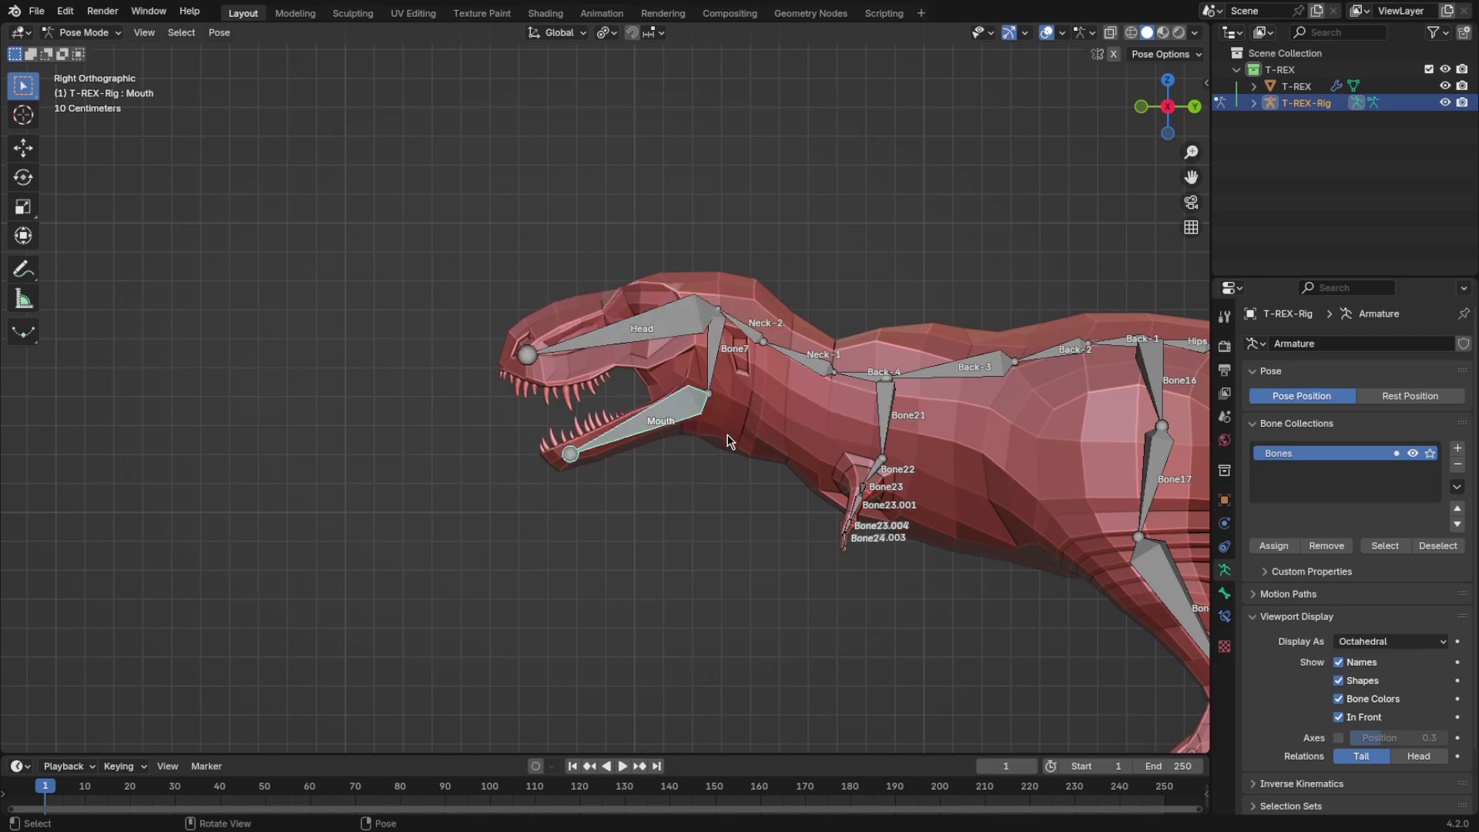
pyautogui.press('F2')
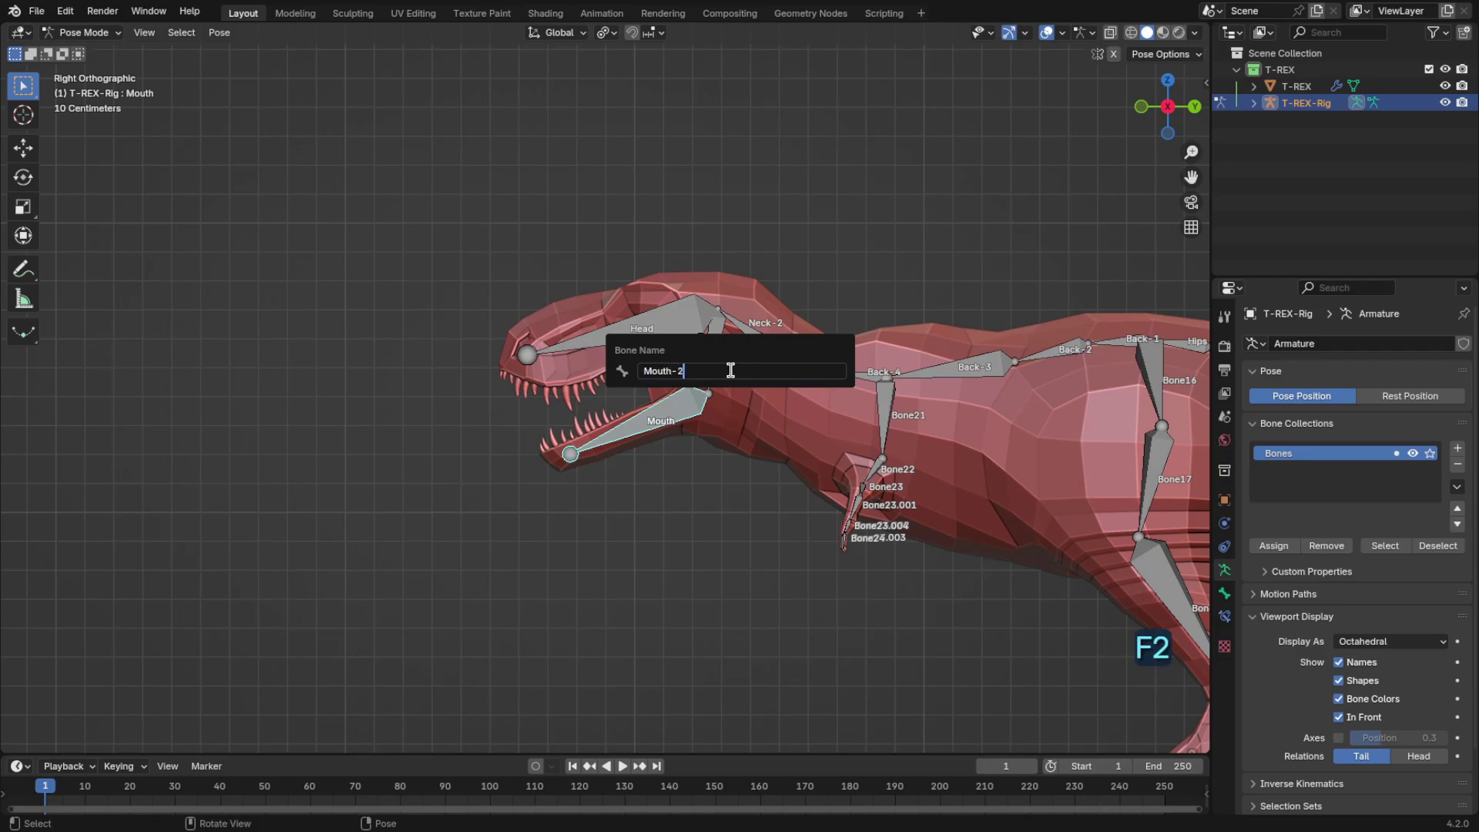
pyautogui.hotkey('ctrl', 'c')
pyautogui.press('Return')
# Step: Rename the bone linking the back of the head to the lower jaw as Mouth-1
pyautogui.click(709, 361)
pyautogui.press('F2')
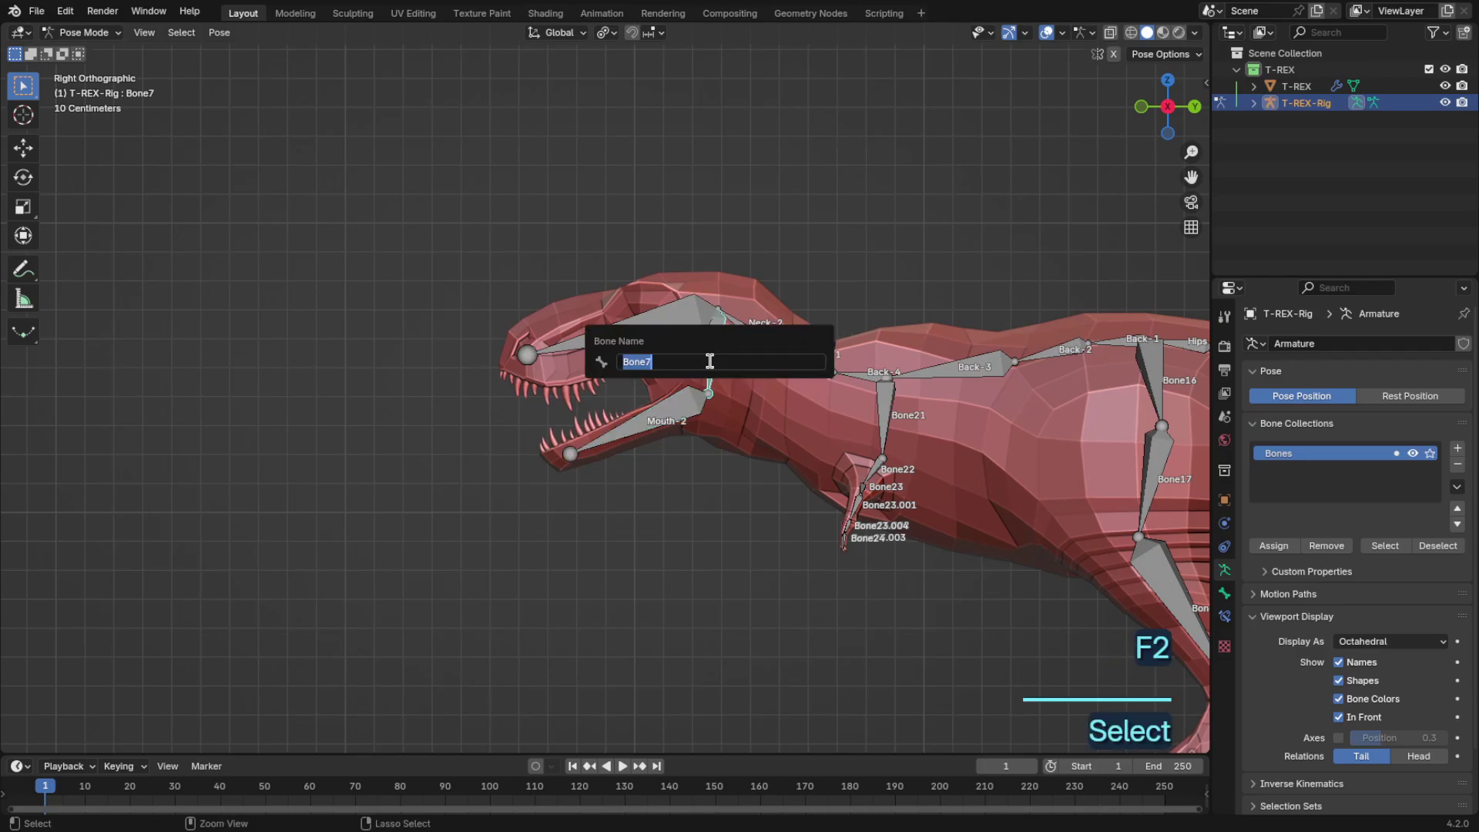
pyautogui.hotkey('ctrl', 'v')
pyautogui.write('1')
pyautogui.press('Return')
# Step: Rename the long bone running down from Back-4 to the arm as Shoulder-L
pyautogui.keyDown('shift'); pyautogui.moveTo(909, 384); pyautogui.dragTo(613, 392, button='middle'); pyautogui.keyUp('shift')
pyautogui.click(613, 391)
pyautogui.scroll(3, 613, 392)
pyautogui.press('F2')
pyautogui.write('S')
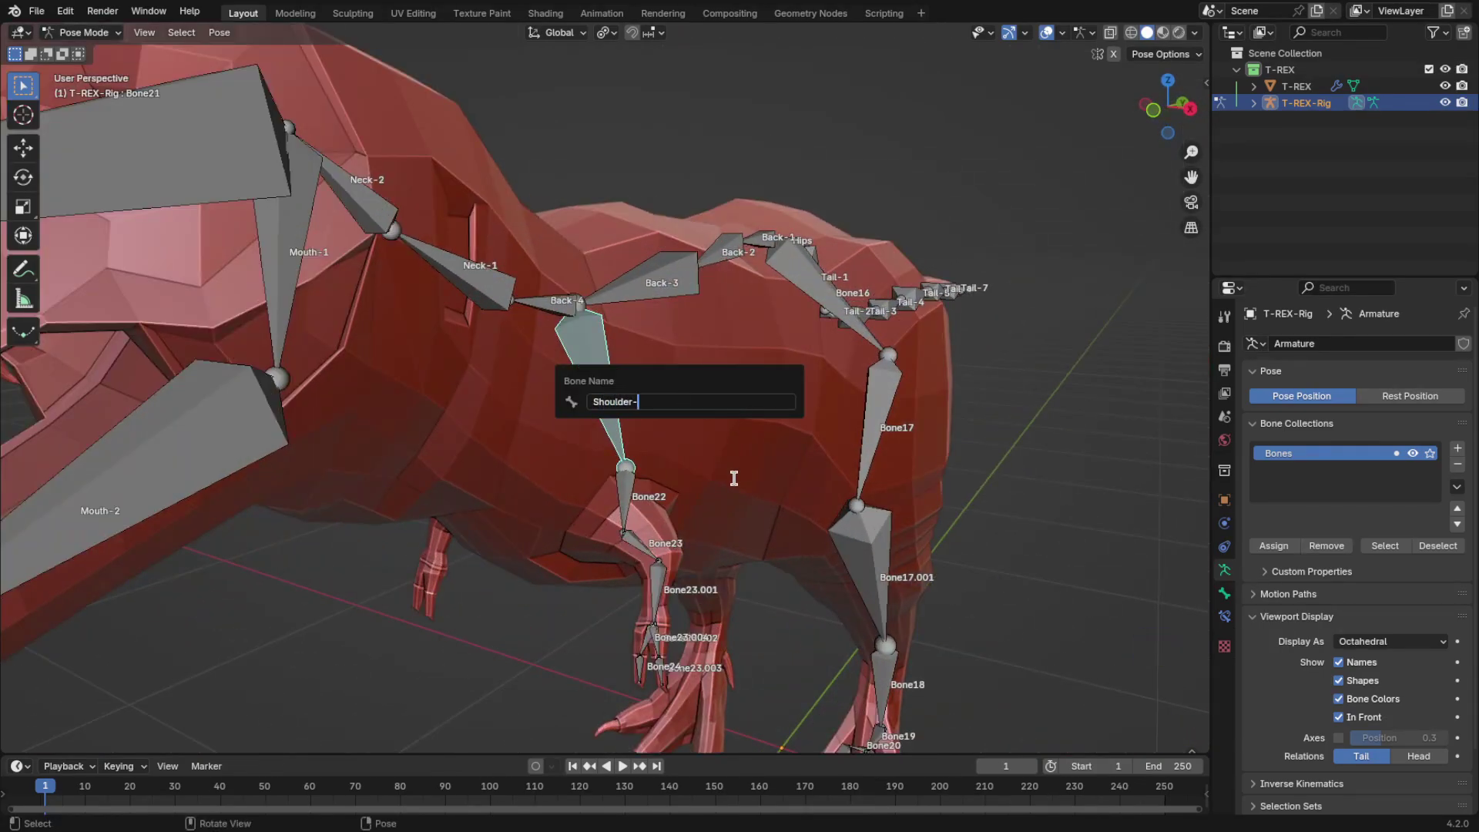
pyautogui.write('houlder-L')
pyautogui.press('Return')
# Step: Rename the arm bone directly below Shoulder-L as Arm-1-L
pyautogui.moveTo(734, 478); pyautogui.dragTo(693, 439, button='middle')
pyautogui.click(656, 443)
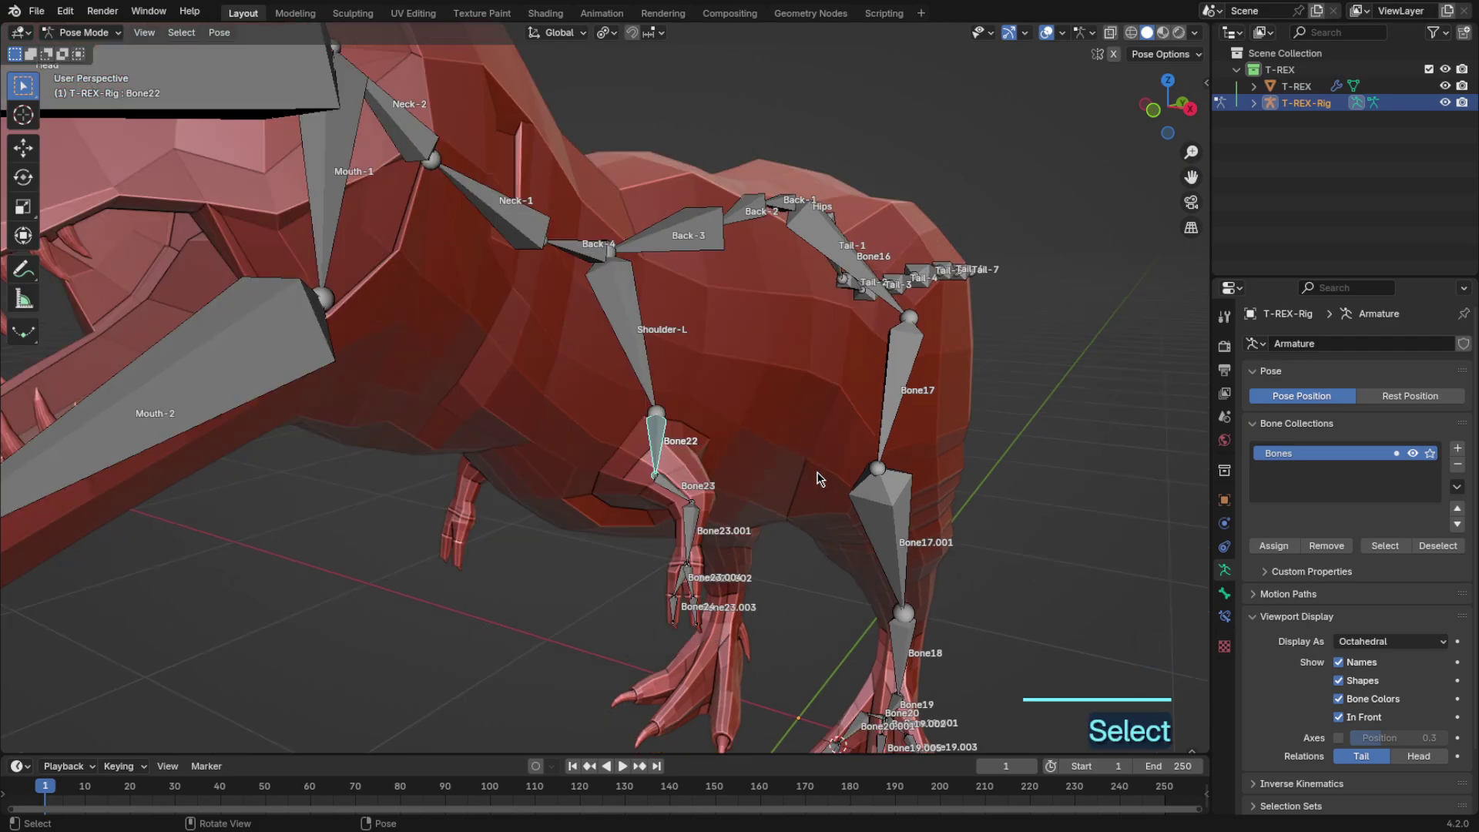
pyautogui.press('F2')
pyautogui.write('Arm-L')
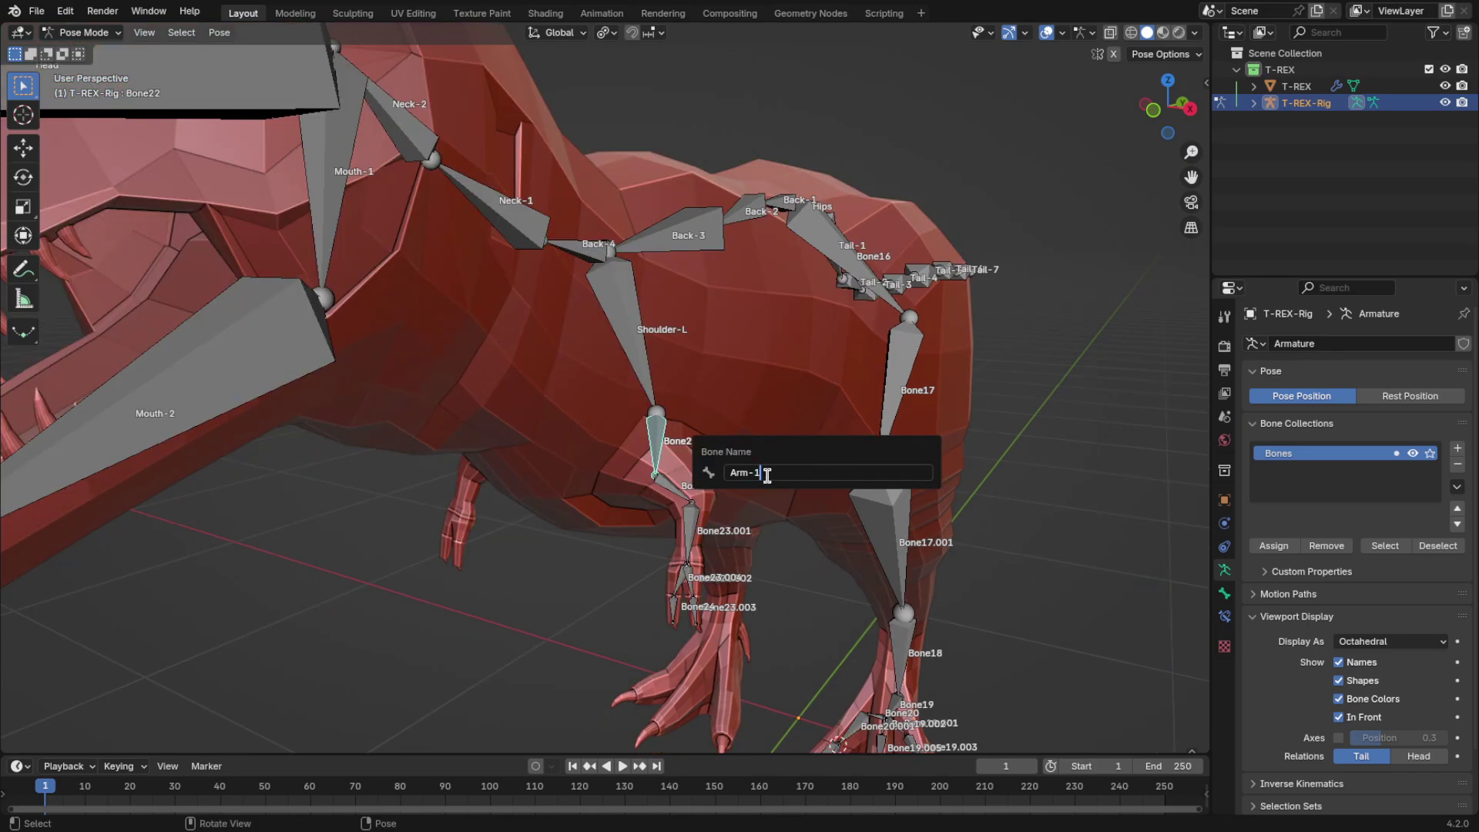
pyautogui.press('Return')
# Step: Rename the two arm bones following Arm-1-L as Arm-2-L and Arm-3-L
pyautogui.click(684, 494)
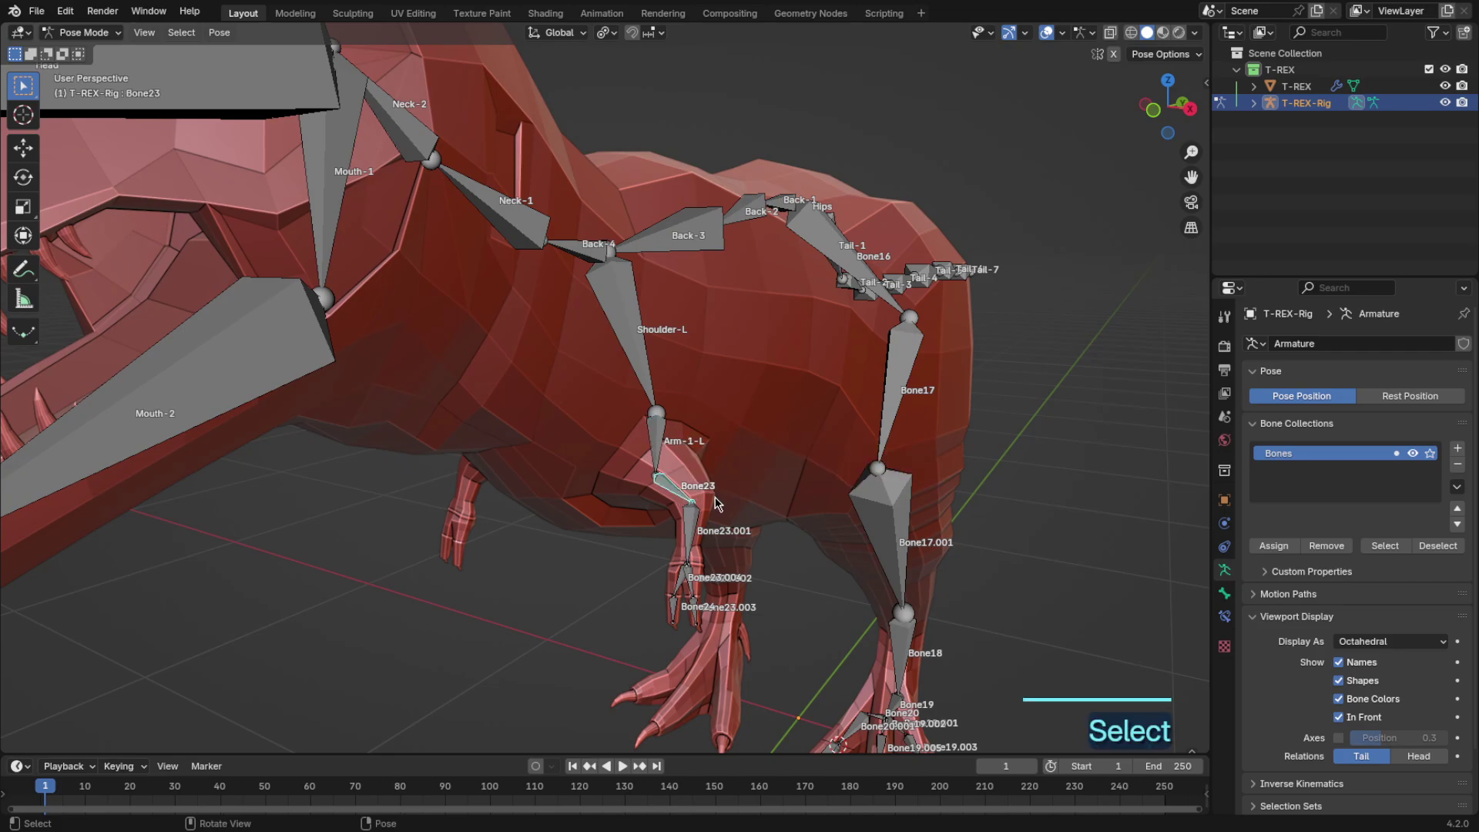
pyautogui.press('F2')
pyautogui.write('Arm-2-L')
pyautogui.press('Return')
pyautogui.keyDown('shift'); pyautogui.moveTo(714, 652); pyautogui.dragTo(697, 509, button='middle'); pyautogui.keyUp('shift')
pyautogui.click(736, 389)
pyautogui.press('F2')
pyautogui.write('3')
pyautogui.press('Return')
# Step: Rename the upper bone of the first finger on the left hand as Arm-Finger-1-L
pyautogui.scroll(3, 704, 509)
pyautogui.click(716, 522)
pyautogui.keyDown('shift'); pyautogui.moveTo(800, 567); pyautogui.dragTo(784, 508, button='middle'); pyautogui.keyUp('shift')
pyautogui.press('F2')
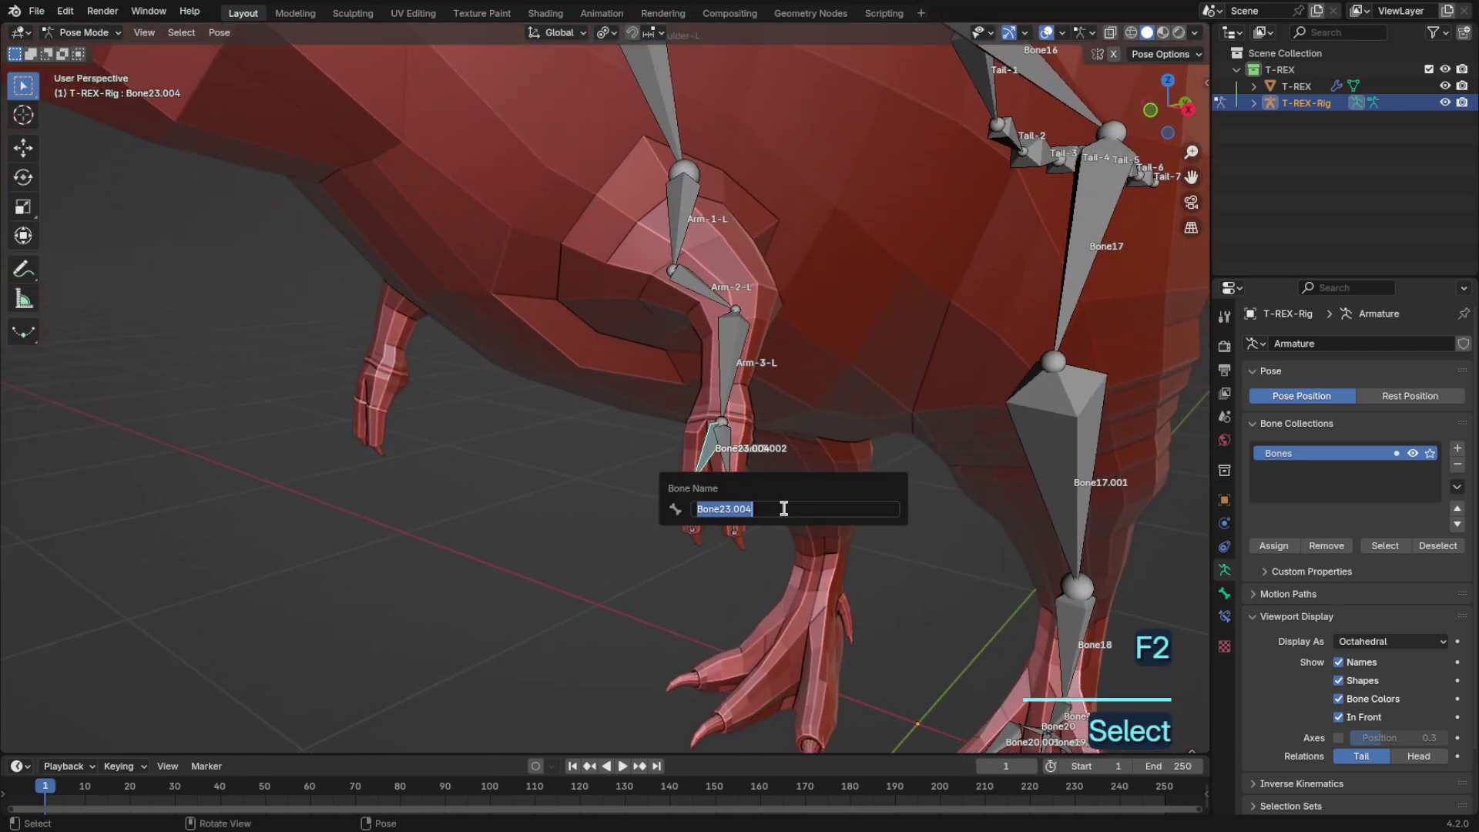
pyautogui.write('Arm-4-L')
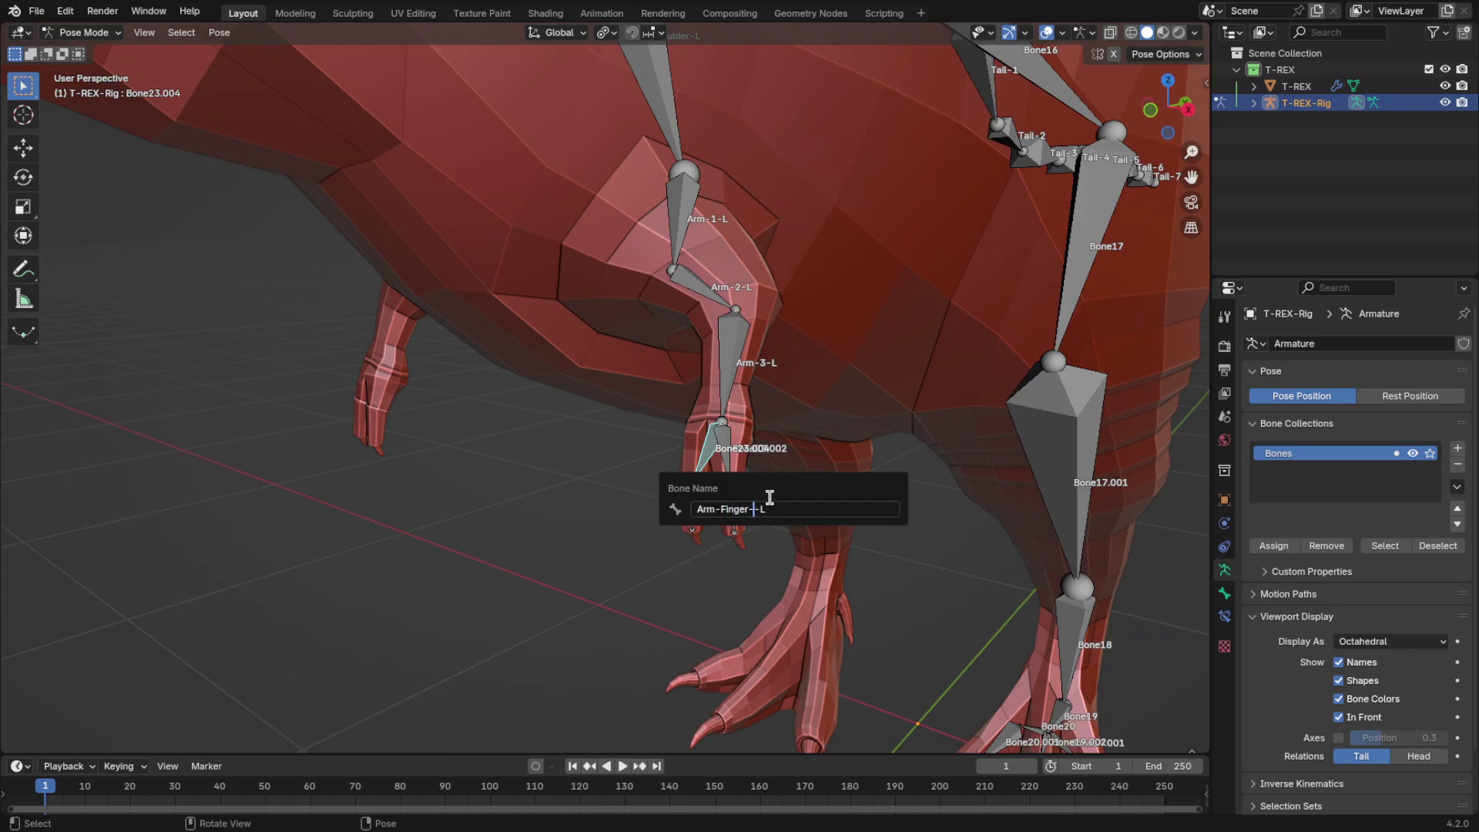
pyautogui.press('Return')
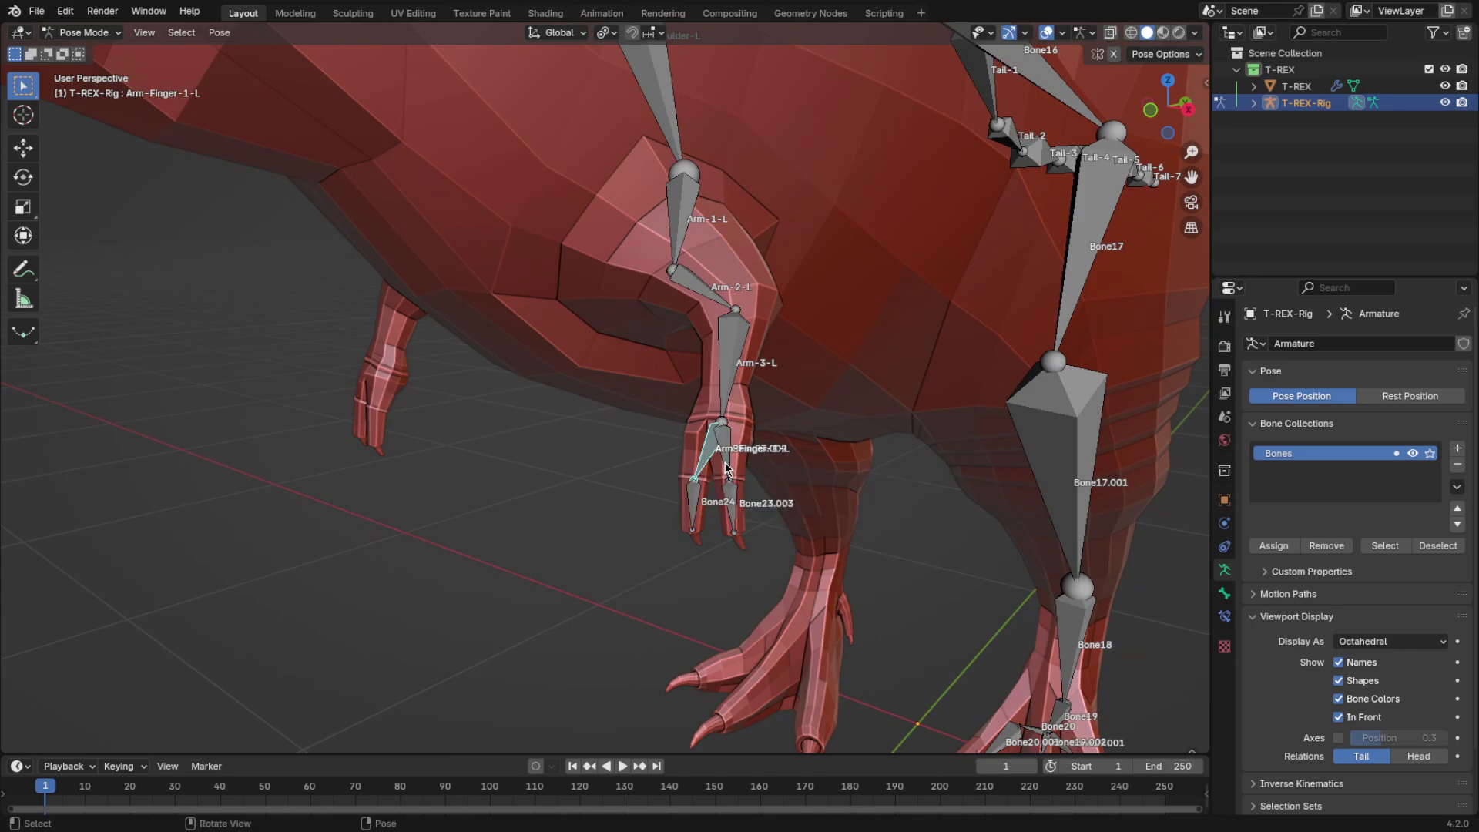
# Step: Rename the first finger's lower bone as Arm-Finger-2-L and the second finger's upper bone as Arm-Finger-3-L
pyautogui.click(728, 470)
pyautogui.press('F2')
pyautogui.press('F2')
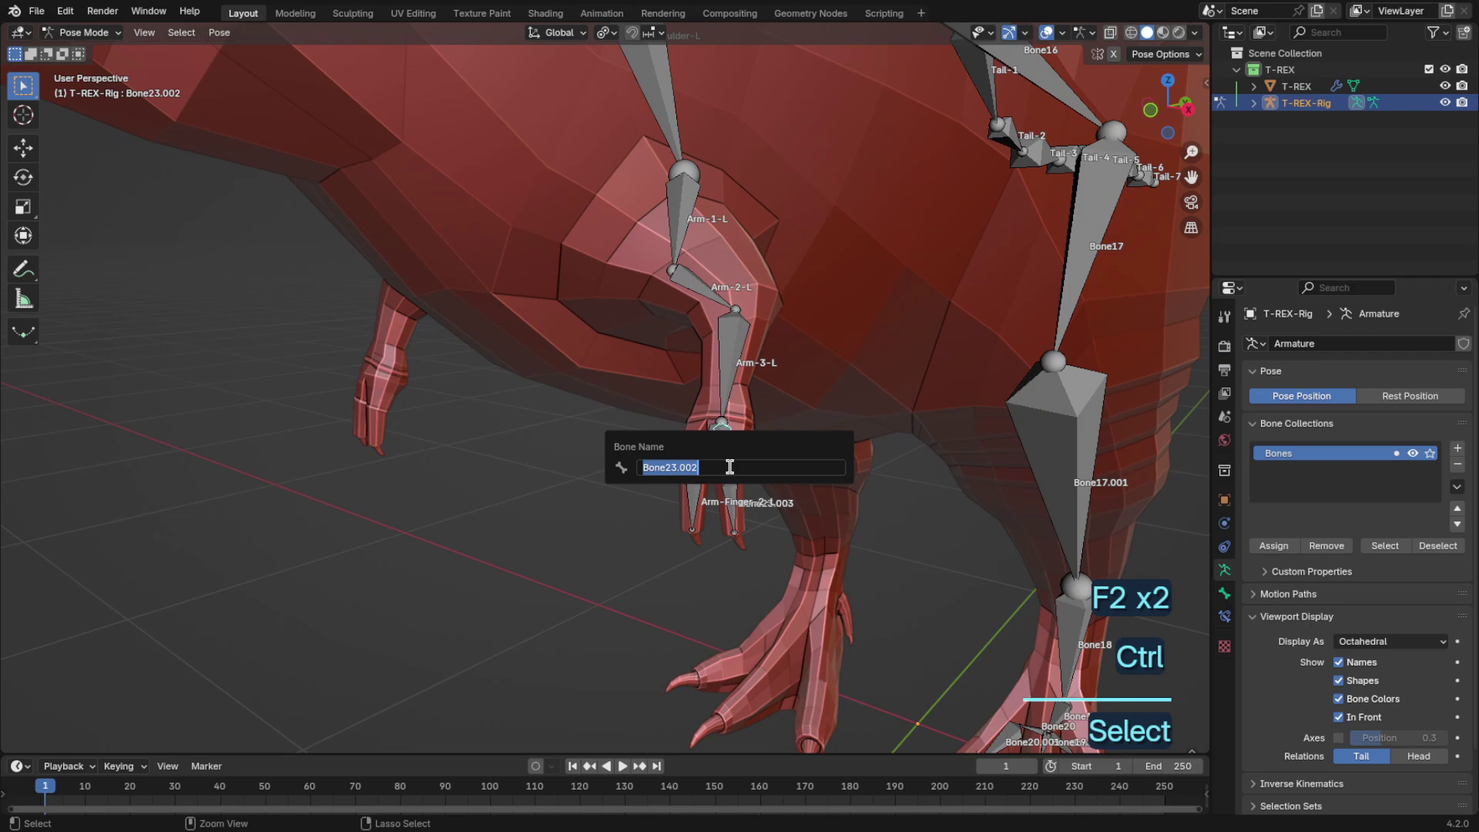
pyautogui.hotkey('ctrl', 'v')
pyautogui.write('3')
pyautogui.moveTo(704, 465); pyautogui.dragTo(691, 504)
pyautogui.press('Return')
# Step: Rename the lower bone of the second finger as Arm-Finger-4-L
pyautogui.click(723, 501)
pyautogui.press('F2')
pyautogui.hotkey('ctrl', 'v')
pyautogui.write('4')
pyautogui.press('Return')
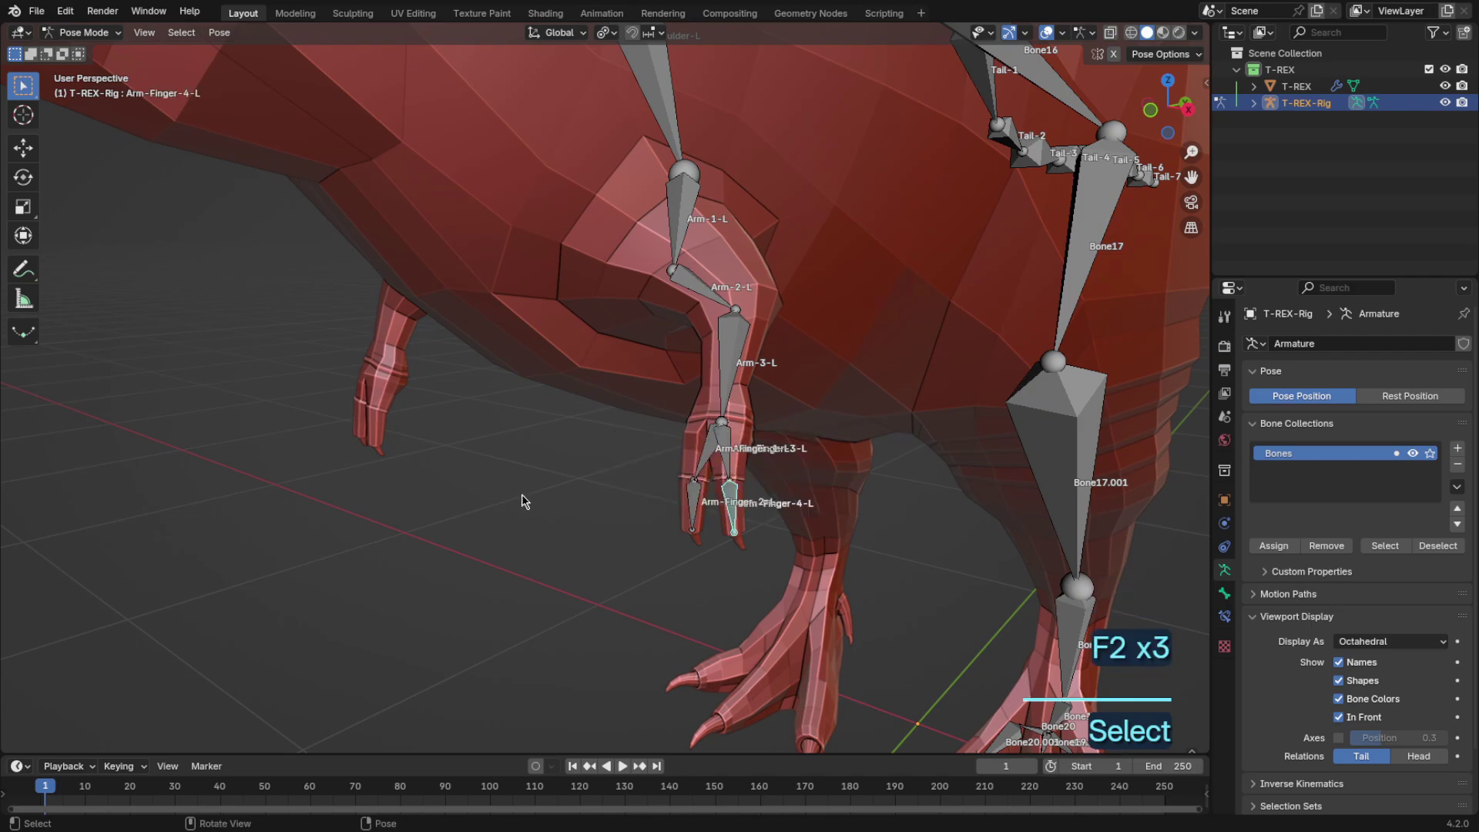
# Step: Rename the topmost leg bone, running down from the hip area, as Leg-1-L
pyautogui.scroll(3, 732, 505)
pyautogui.keyDown('shift'); pyautogui.moveTo(733, 505); pyautogui.dragTo(705, 477, button='middle'); pyautogui.keyUp('shift')
pyautogui.scroll(-3, 706, 477)
pyautogui.keyDown('shift'); pyautogui.moveTo(754, 416); pyautogui.dragTo(654, 511, button='middle'); pyautogui.keyUp('shift')
pyautogui.scroll(-5, 734, 507)
pyautogui.click(738, 347)
pyautogui.press('F2')
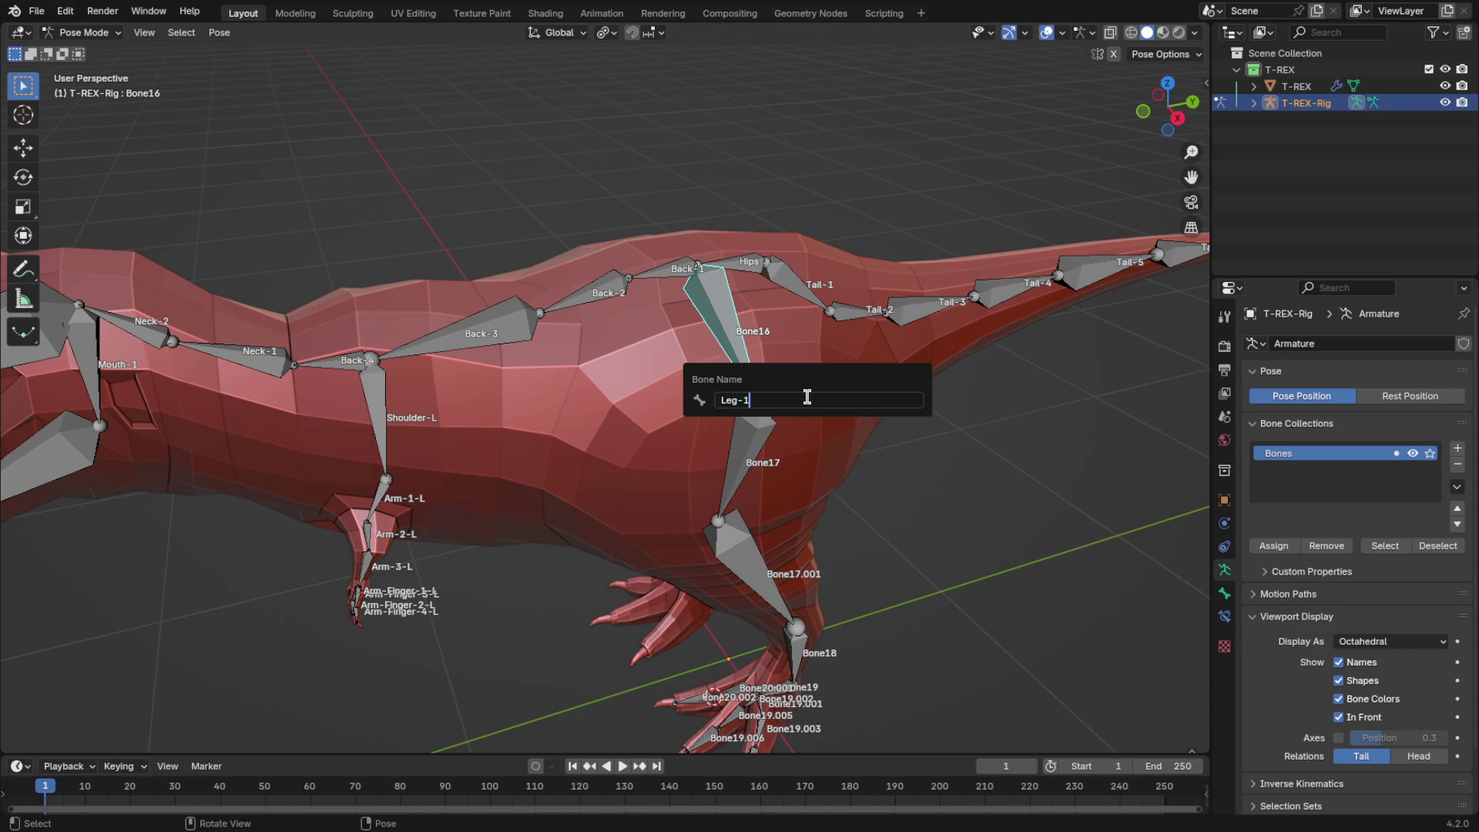
pyautogui.press('Return')
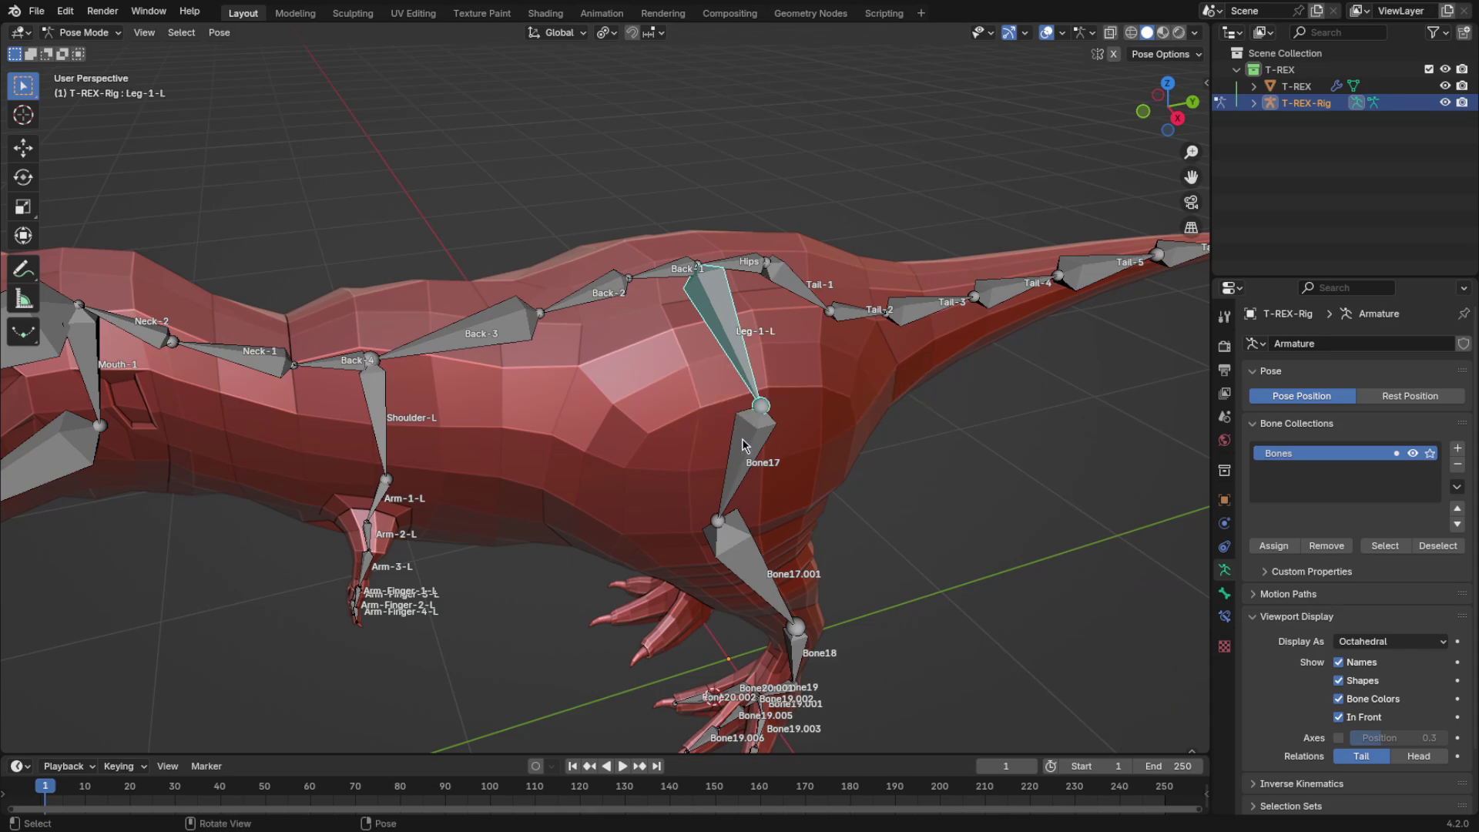
# Step: Rename the two leg bones below Leg-1-L as Leg-2-L and Leg-3-L
pyautogui.click(742, 438)
pyautogui.press('F2')
pyautogui.press('Return')
pyautogui.click(739, 543)
pyautogui.press('F2')
pyautogui.write('Leg-3-L')
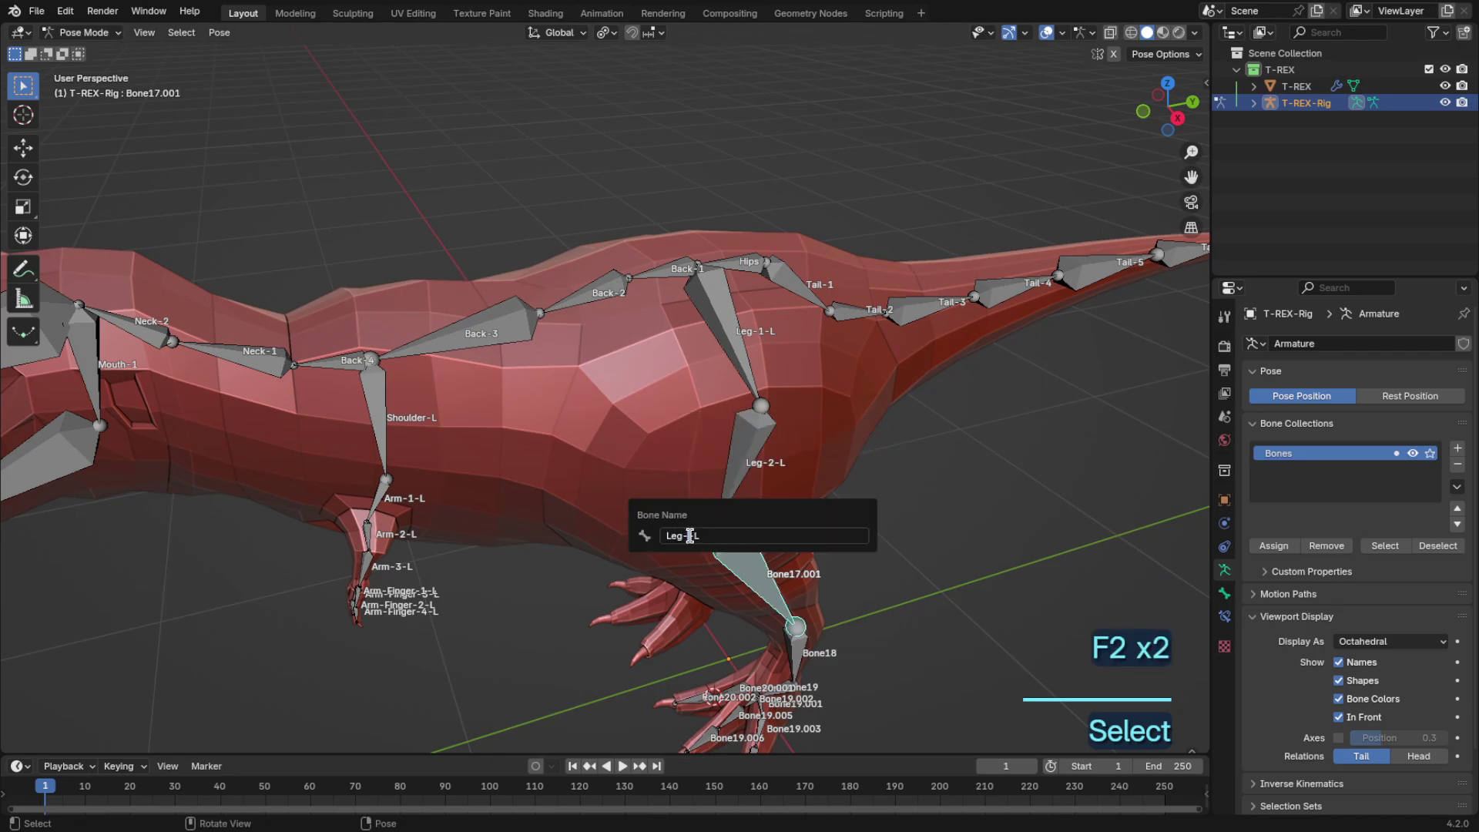
pyautogui.press('Return')
# Step: Rename the lowest leg bone, between Leg-3-L and the foot, as Leg-4-L
pyautogui.scroll(5, 767, 474)
pyautogui.click(804, 476)
pyautogui.press('F2')
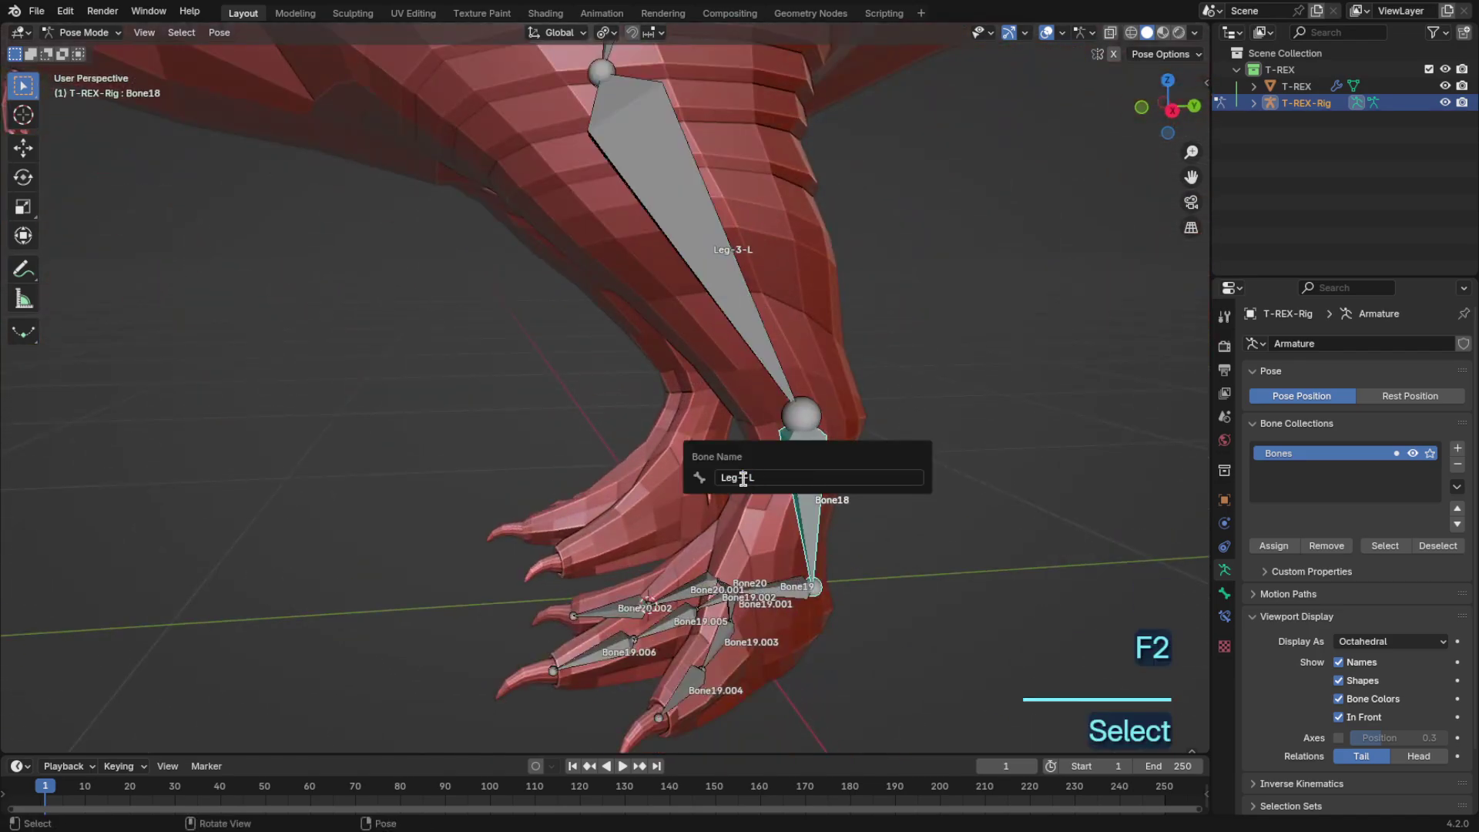
pyautogui.write('Leg-4-L')
pyautogui.press('Return')
# Step: Rename the bone running from the heel to the base of the toes as Foot-L
pyautogui.scroll(4, 788, 530)
pyautogui.click(878, 412)
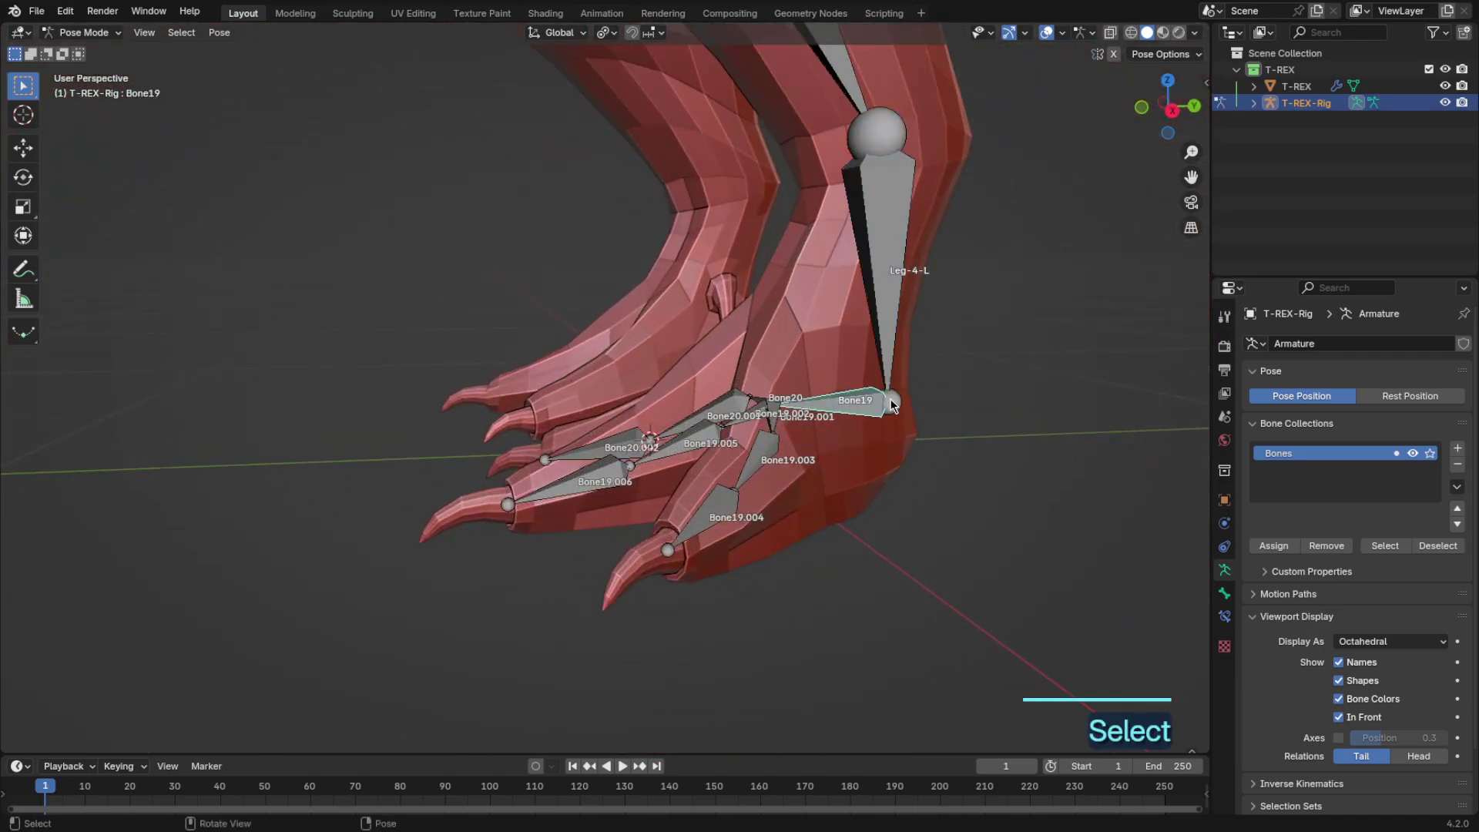
pyautogui.press('F2')
pyautogui.write('Foot-L')
pyautogui.press('Return')
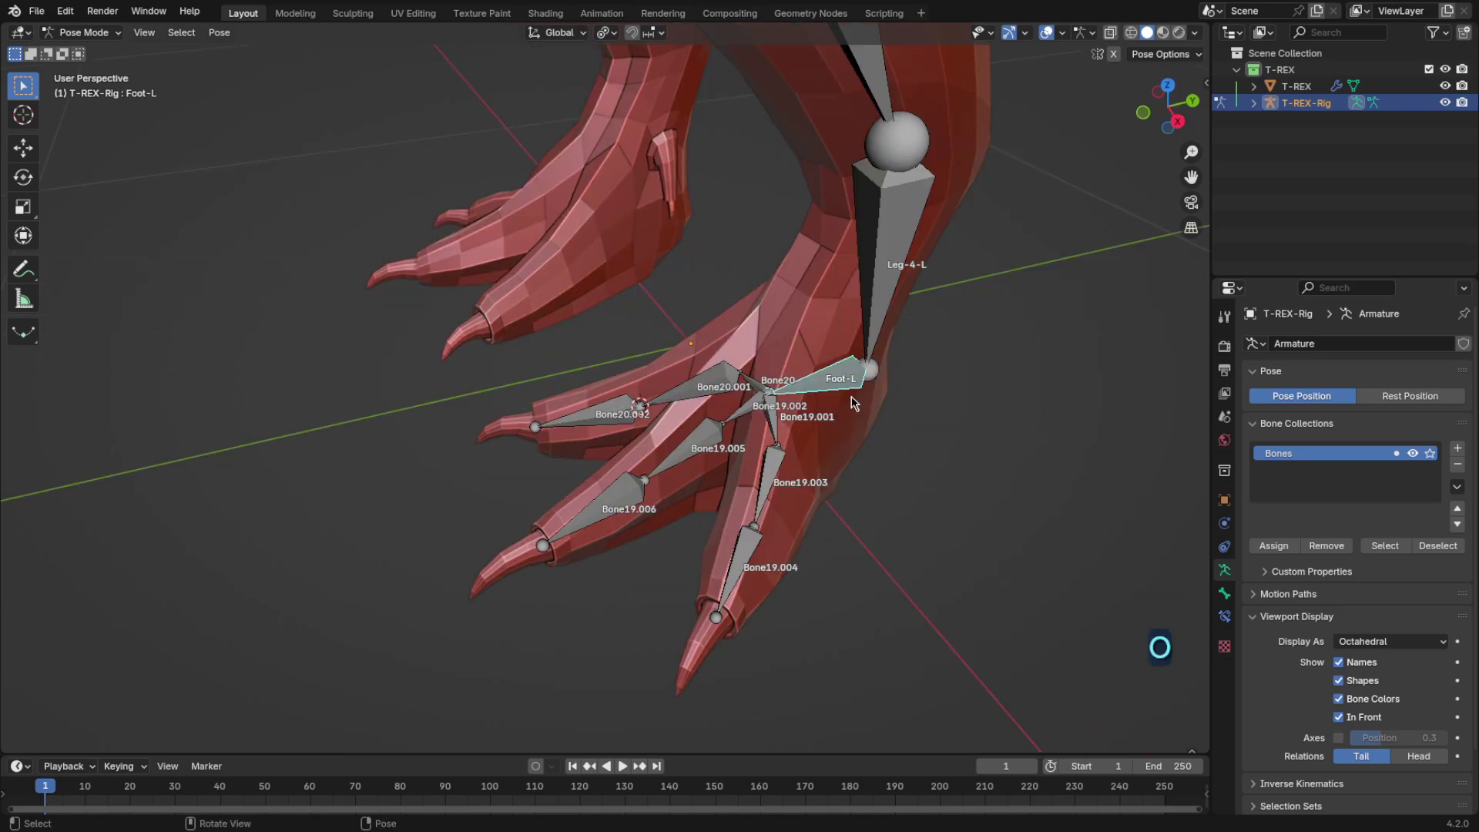
# Step: Rename the first bone of the outer toe as Toe-1-L, using Toe--L as the reusable base name
pyautogui.click(778, 425)
pyautogui.press('F2')
pyautogui.write('Toe--L')
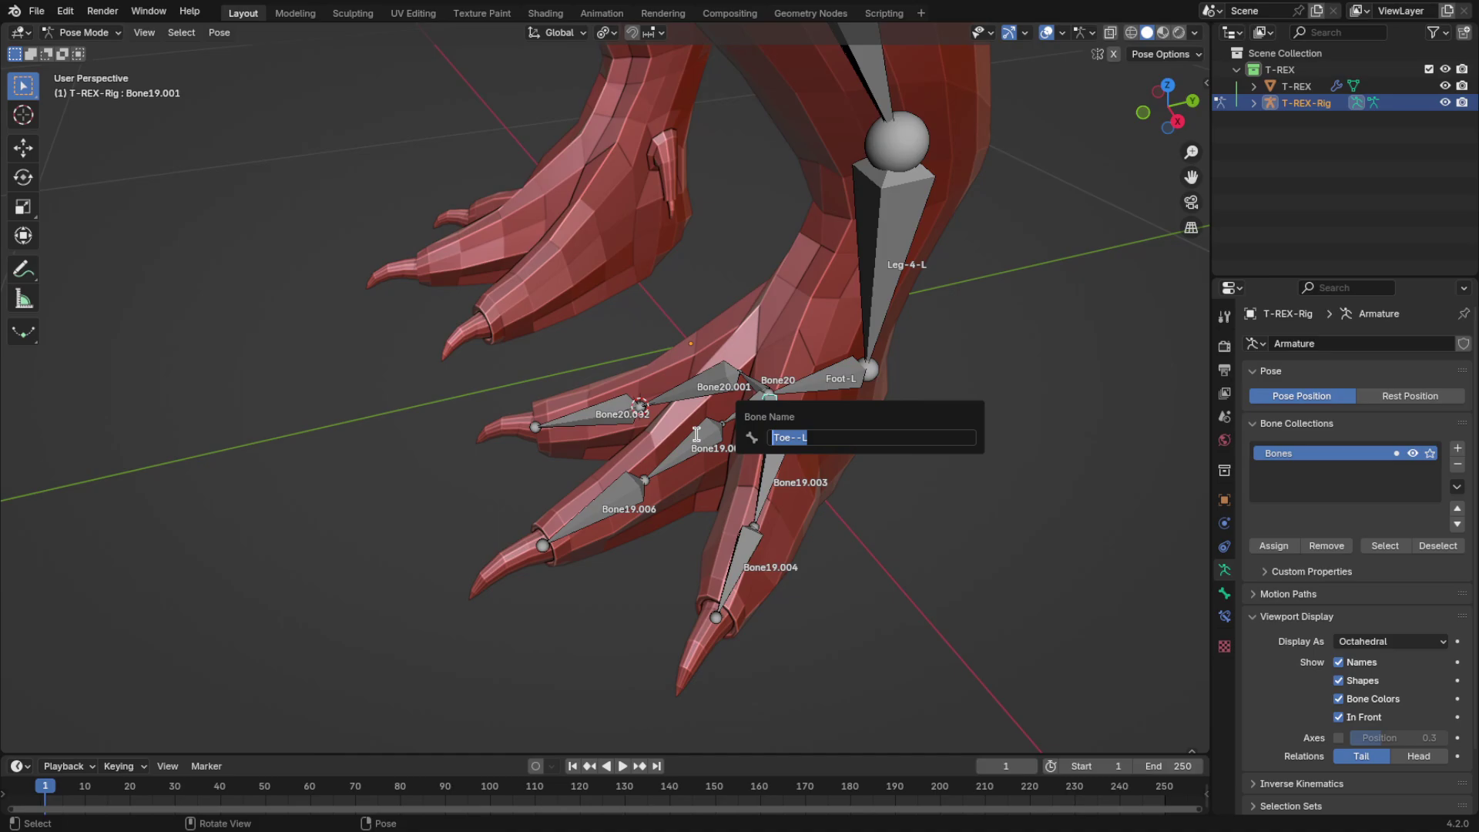
pyautogui.click(795, 437)
pyautogui.write('1')
pyautogui.press('Return')
# Step: Rename the second and third bones of the outer toe as Toe-2-L and Toe-3-L
pyautogui.click(773, 465)
pyautogui.scroll(1, 779, 468)
pyautogui.moveTo(779, 468); pyautogui.dragTo(792, 493, button='middle')
pyautogui.press('F2')
pyautogui.hotkey('ctrl', 'v')
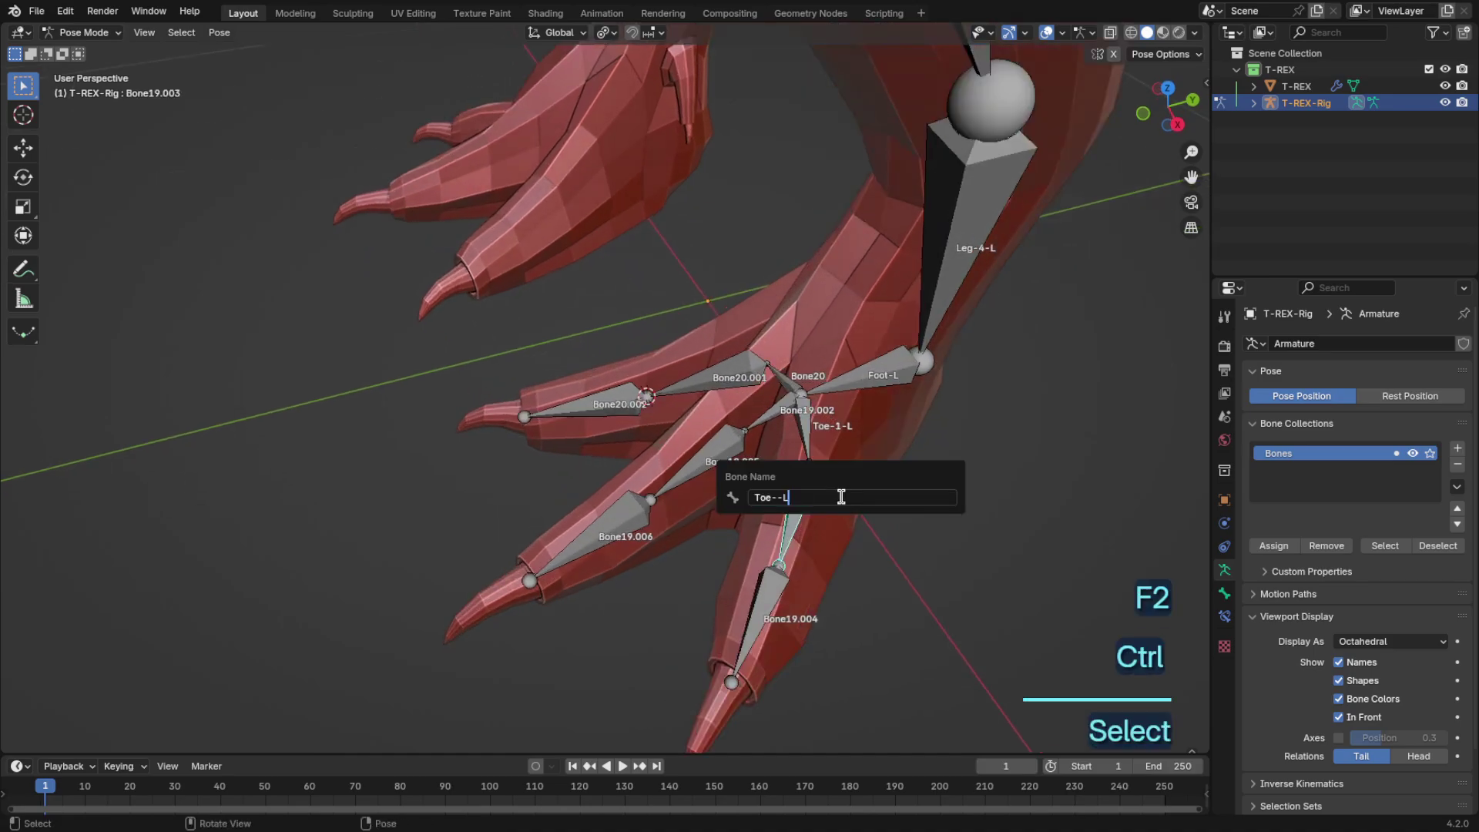
pyautogui.write('2')
pyautogui.press('Return')
pyautogui.click(779, 577)
pyautogui.press('F2')
pyautogui.hotkey('ctrl', 'v')
pyautogui.write('3')
pyautogui.press('Return')
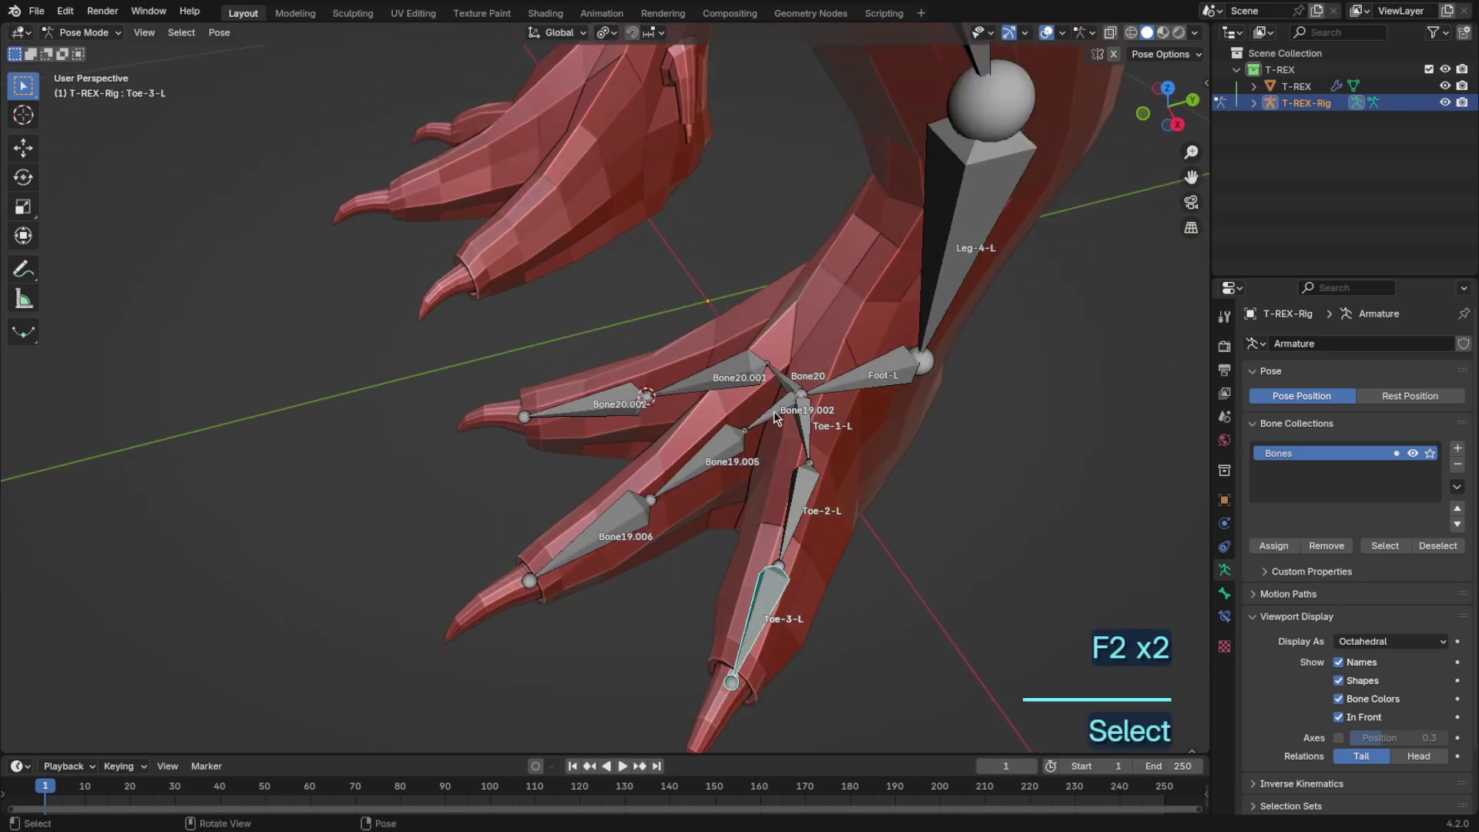
# Step: Rename the first and second bones of the middle toe as Toe-4-L and Toe-5-L
pyautogui.click(775, 410)
pyautogui.press('F2')
pyautogui.write('4')
pyautogui.press('Return')
pyautogui.click(708, 462)
pyautogui.press('F2')
pyautogui.hotkey('ctrl', 'v')
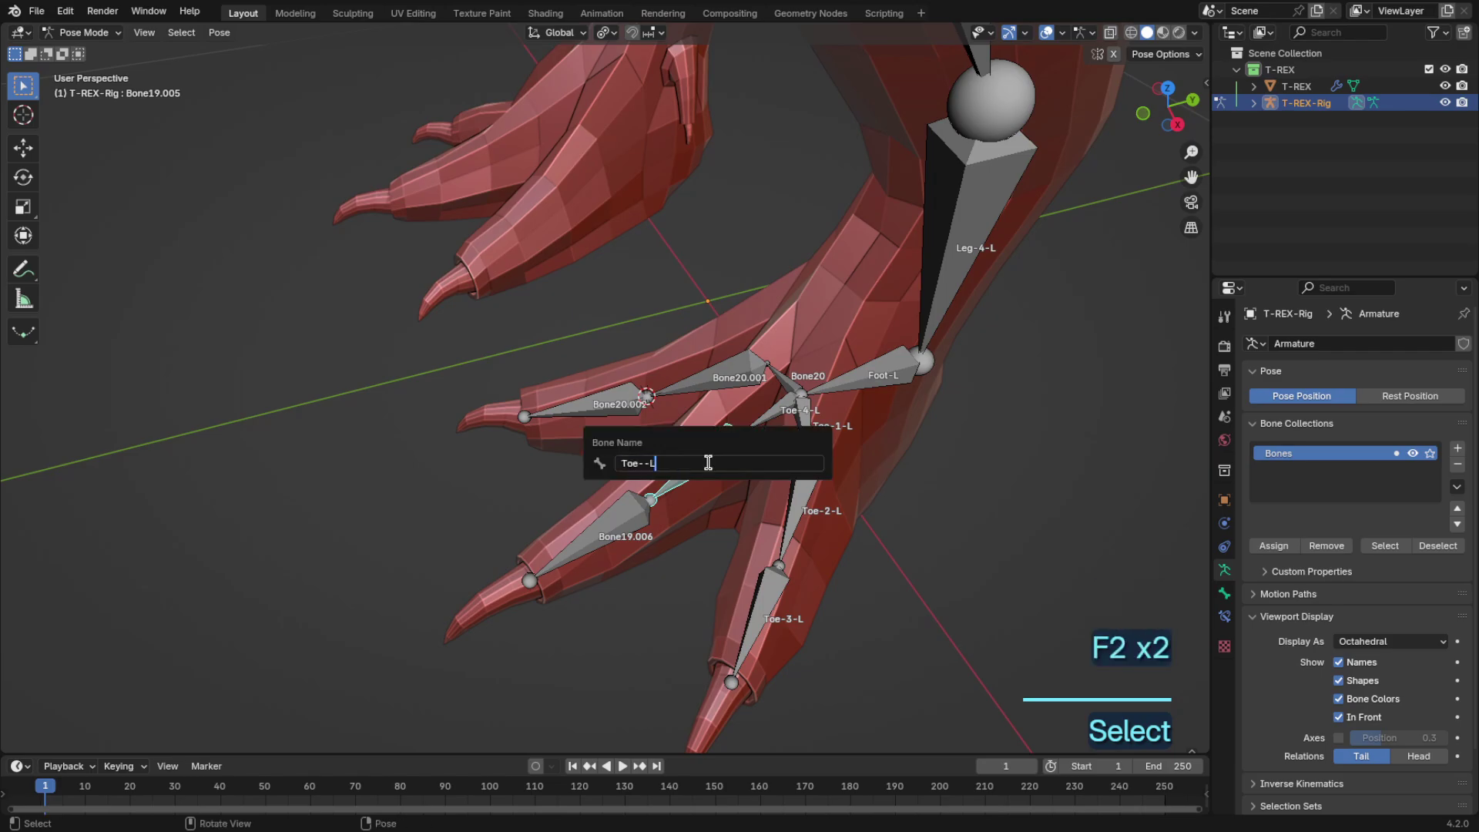
pyautogui.write('5')
pyautogui.press('Return')
# Step: Rename the last bone of the middle toe as Toe-6-L
pyautogui.click(624, 514)
pyautogui.press('F2')
pyautogui.hotkey('ctrl', 'v')
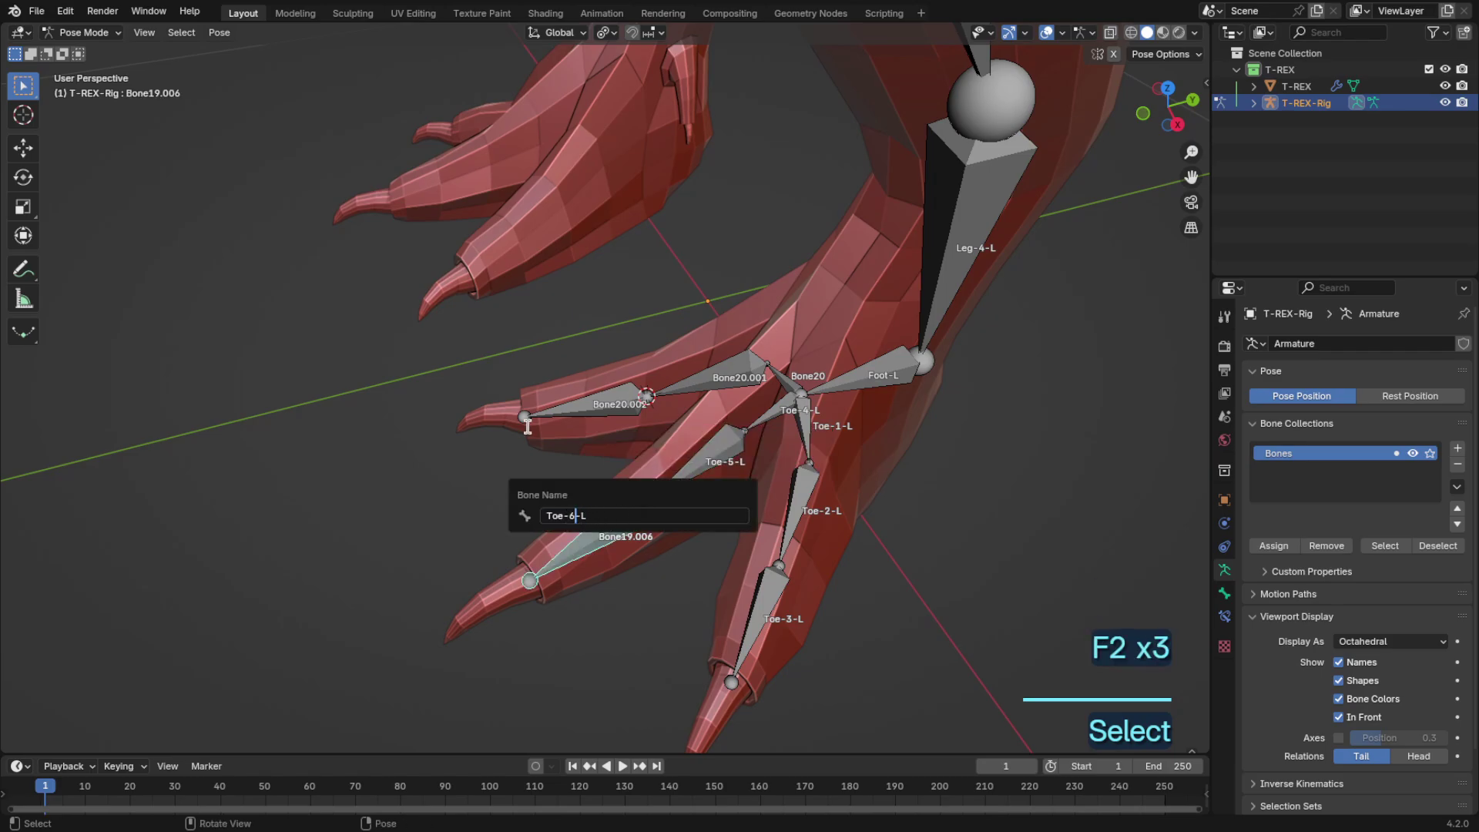
pyautogui.write('6')
pyautogui.press('Return')
# Step: Rename the first and second bones of the inner toe as Toe-7-L and Toe-8-L
pyautogui.click(775, 373)
pyautogui.press('F2')
pyautogui.click(712, 375)
pyautogui.write('7')
pyautogui.press('Return')
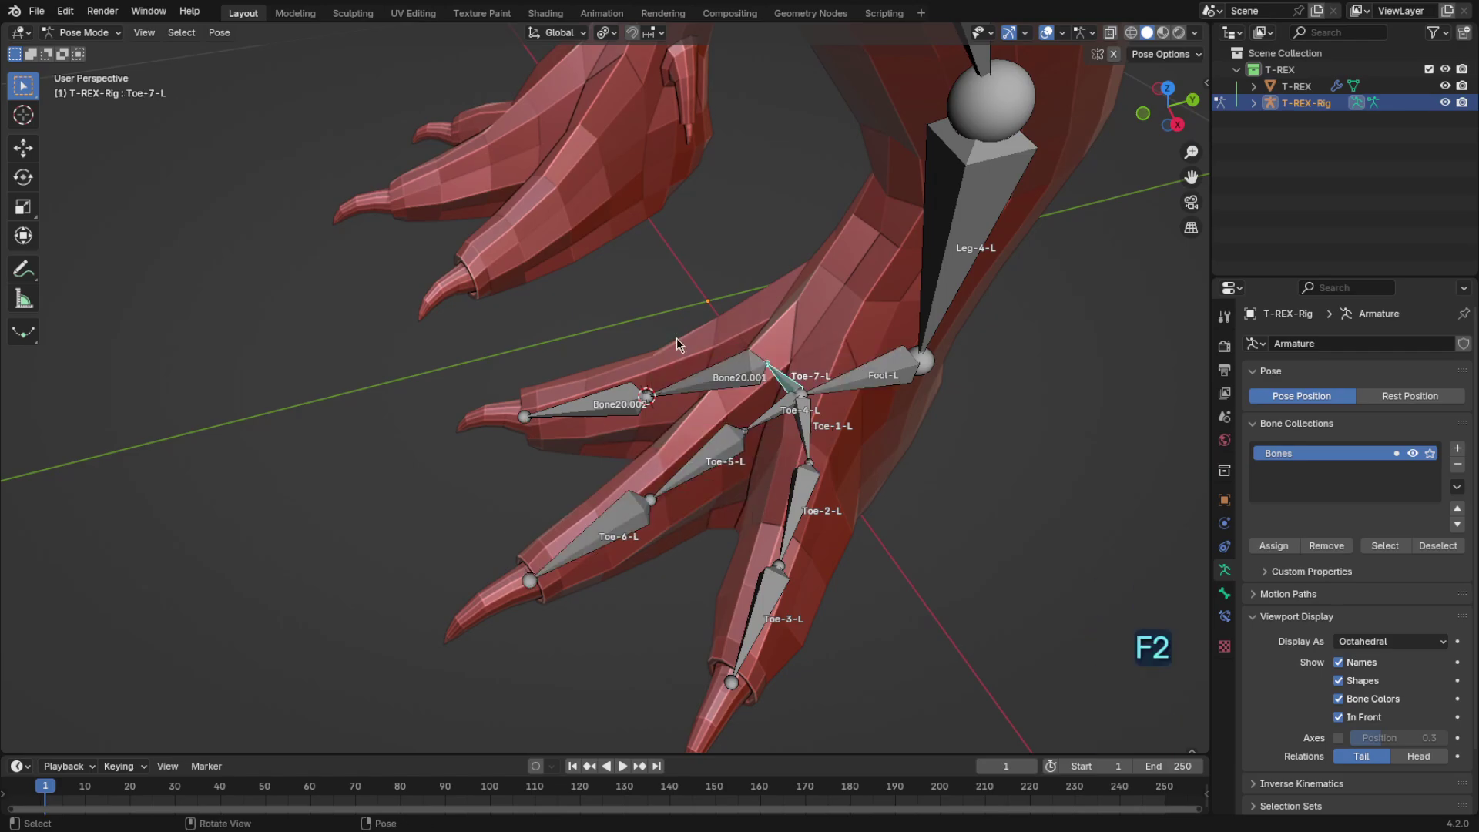
pyautogui.click(704, 377)
pyautogui.press('F2')
pyautogui.write('7')
pyautogui.press('Return')
# Step: Rename the last bone of the inner toe as Toe-9-L
pyautogui.click(609, 402)
pyautogui.press('F2')
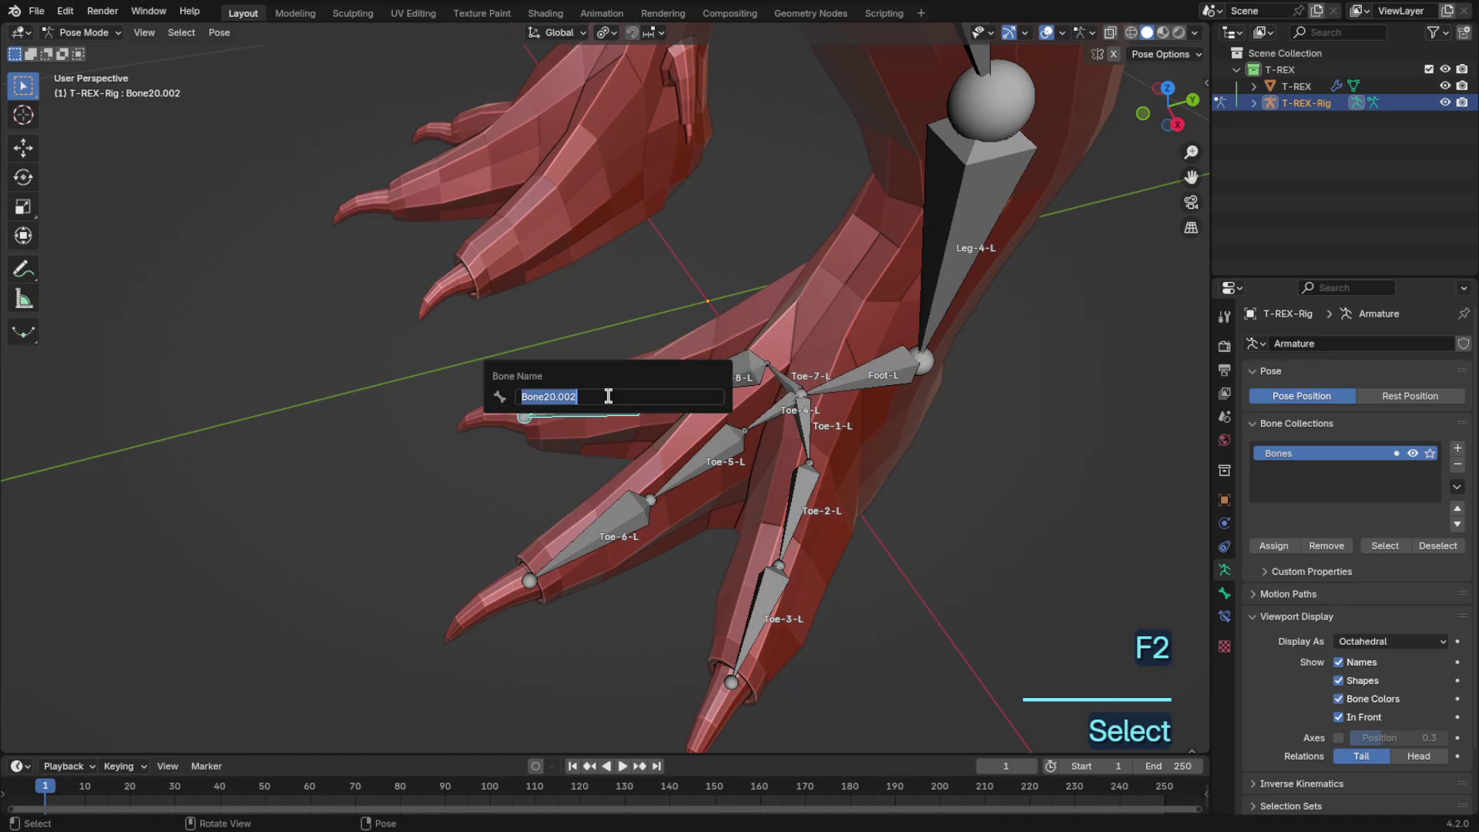
pyautogui.click(545, 396)
pyautogui.write('9')
pyautogui.press('Return')
# Step: In Object Mode, set the origin of T-REX-Rig to the 3D cursor
pyautogui.scroll(-7, 526, 470)
pyautogui.moveTo(528, 469); pyautogui.dragTo(570, 408, button='middle')
pyautogui.keyDown('shift'); pyautogui.moveTo(801, 308); pyautogui.dragTo(1010, 433, button='middle'); pyautogui.keyUp('shift')
pyautogui.scroll(-3, 927, 443)
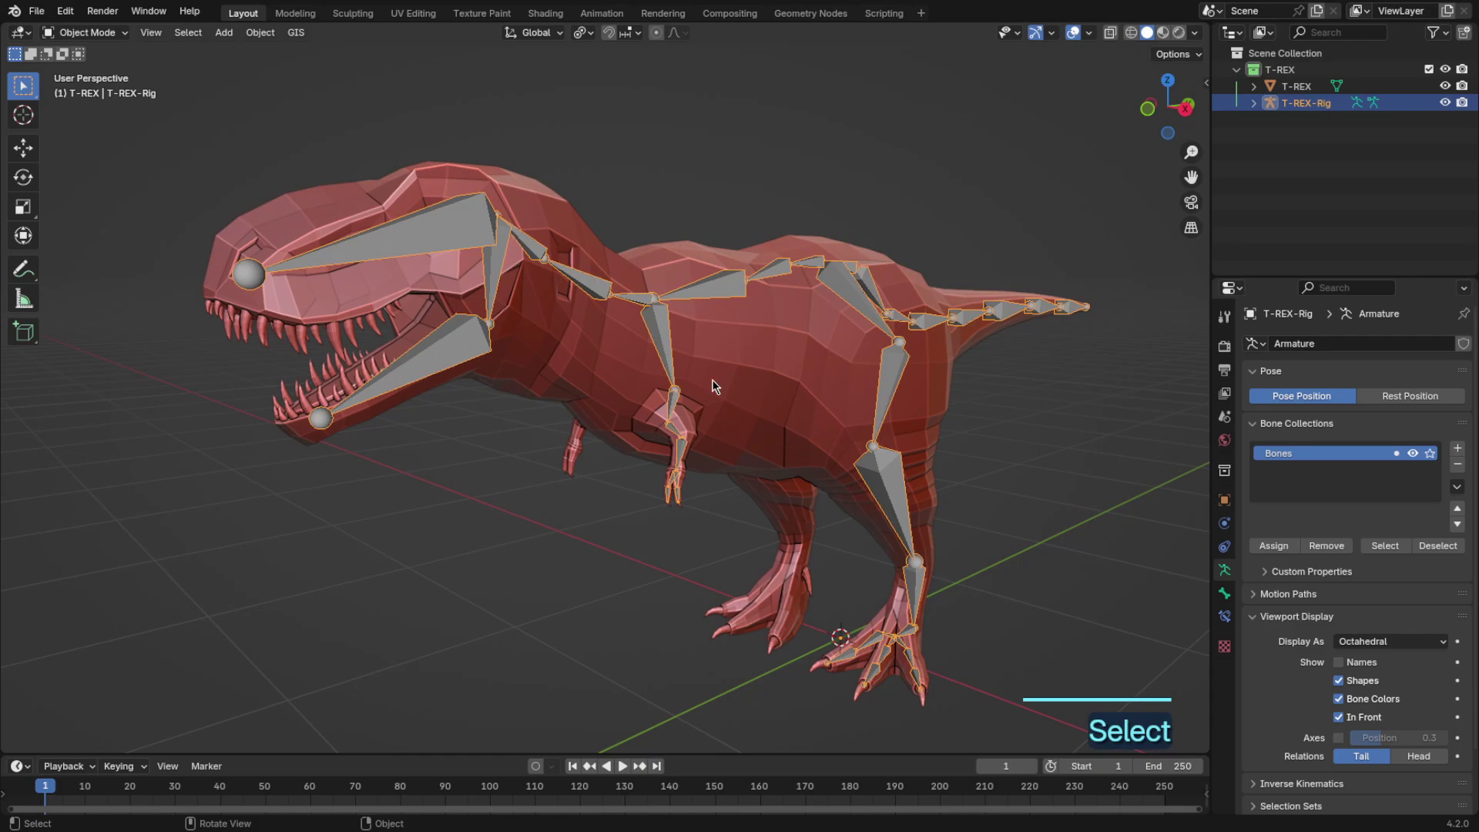
pyautogui.rightClick(660, 154)
pyautogui.moveTo(660, 154)
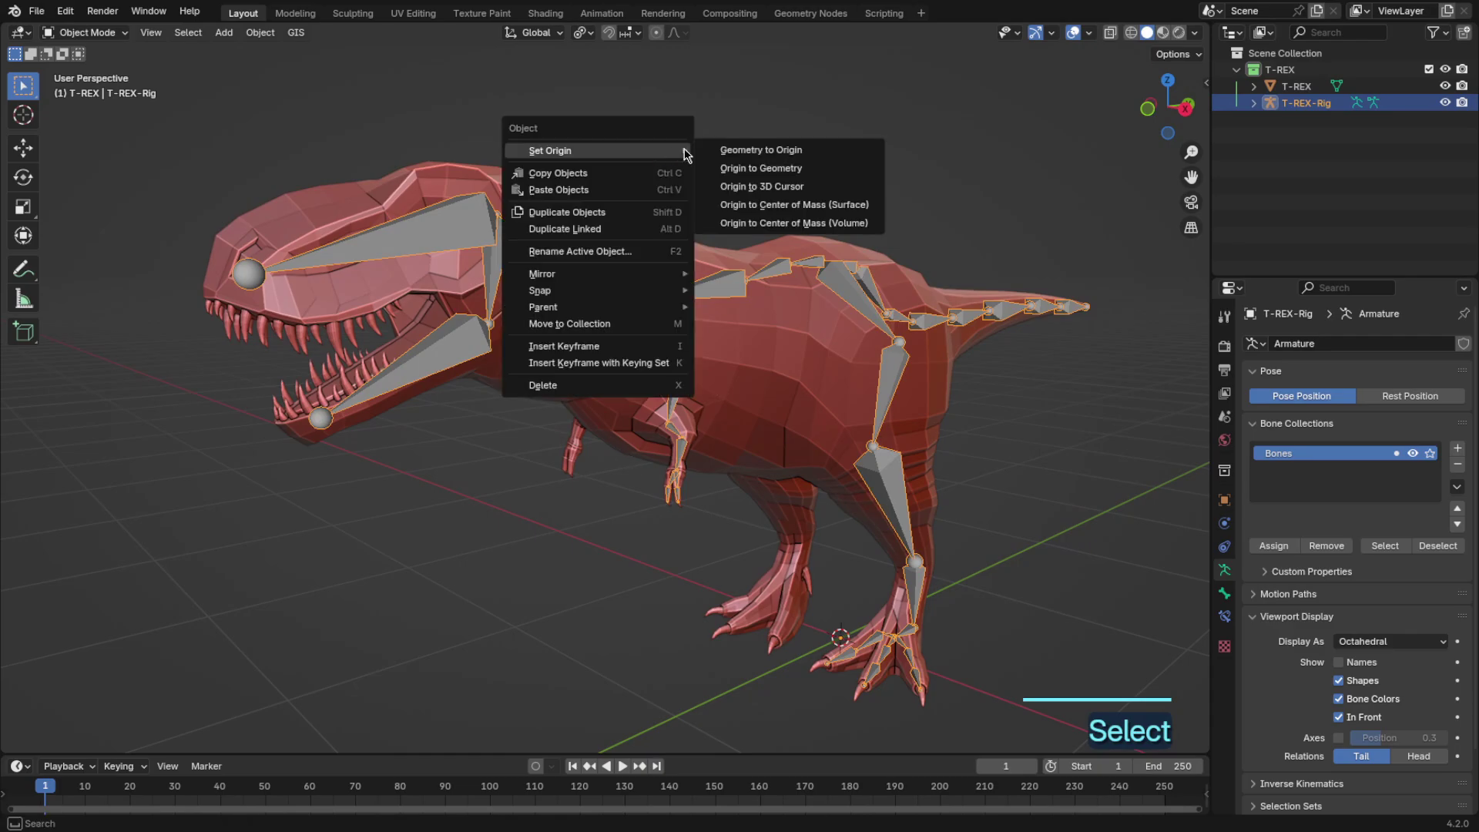
pyautogui.click(809, 191)
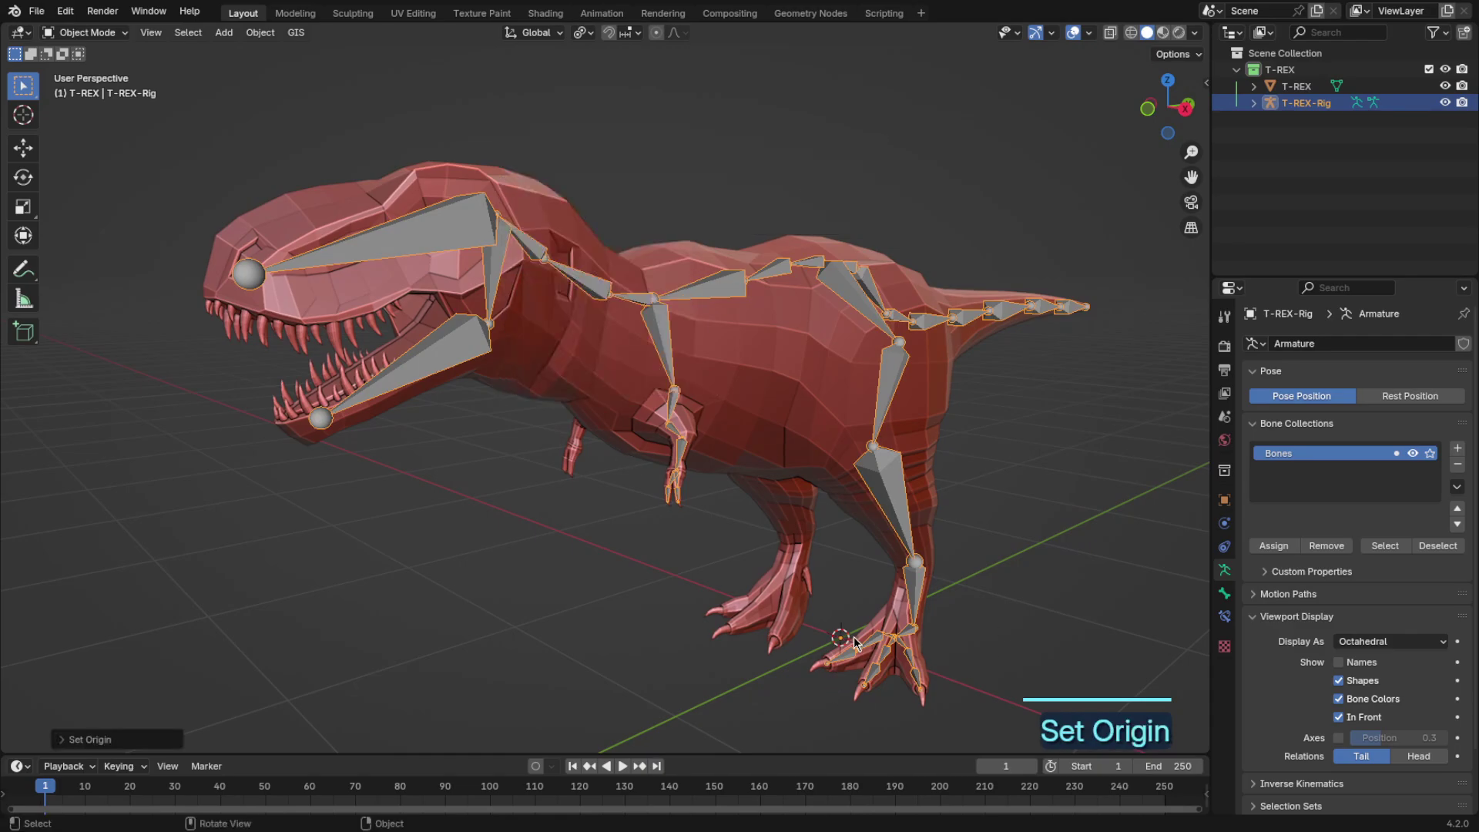
# Step: Select all bones in Edit Mode and symmetrize them to create the opposite arm and leg
pyautogui.press('Tab')
pyautogui.press('a')
pyautogui.press('F3')
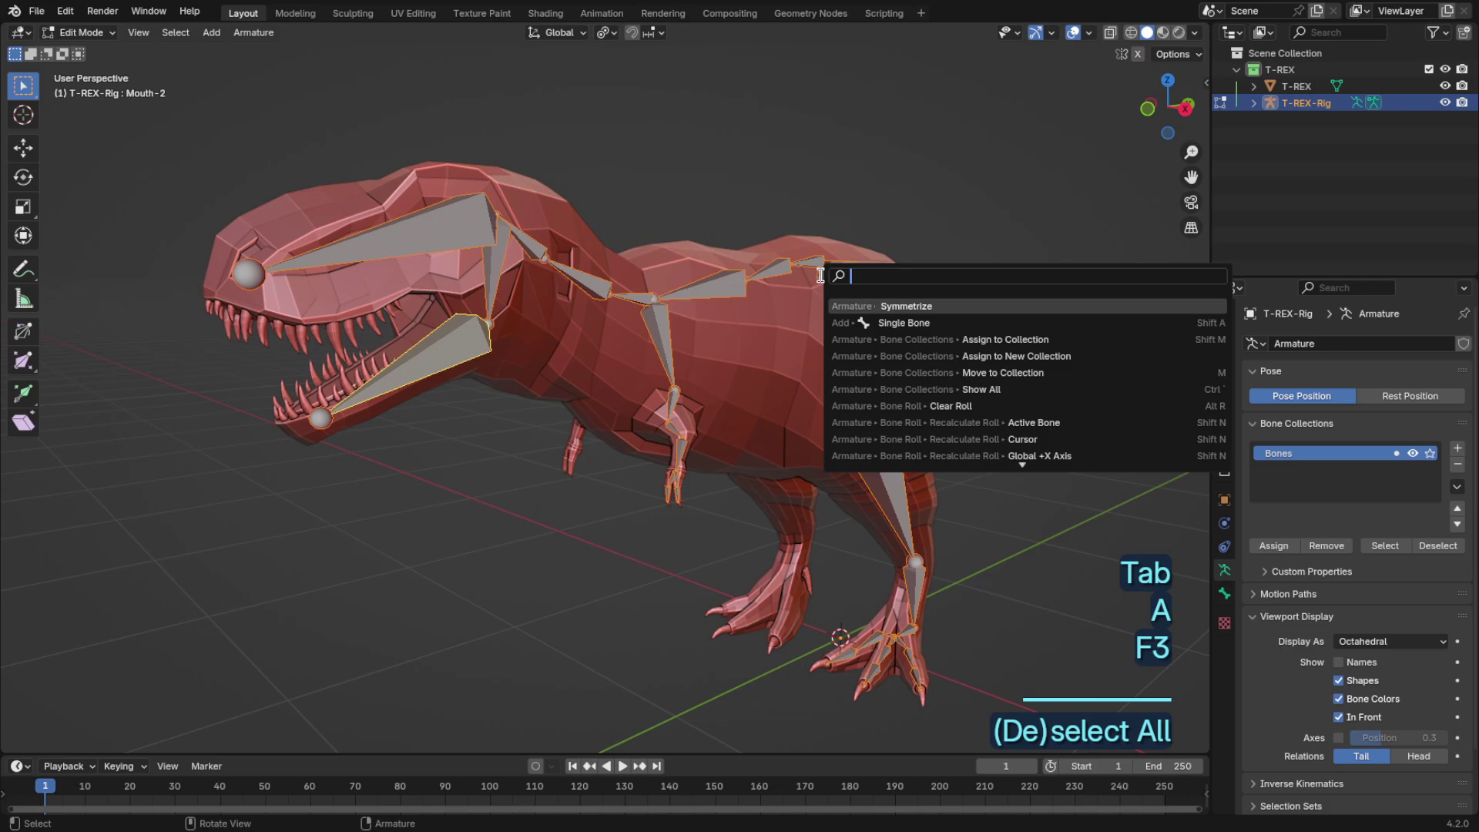
pyautogui.click(947, 306)
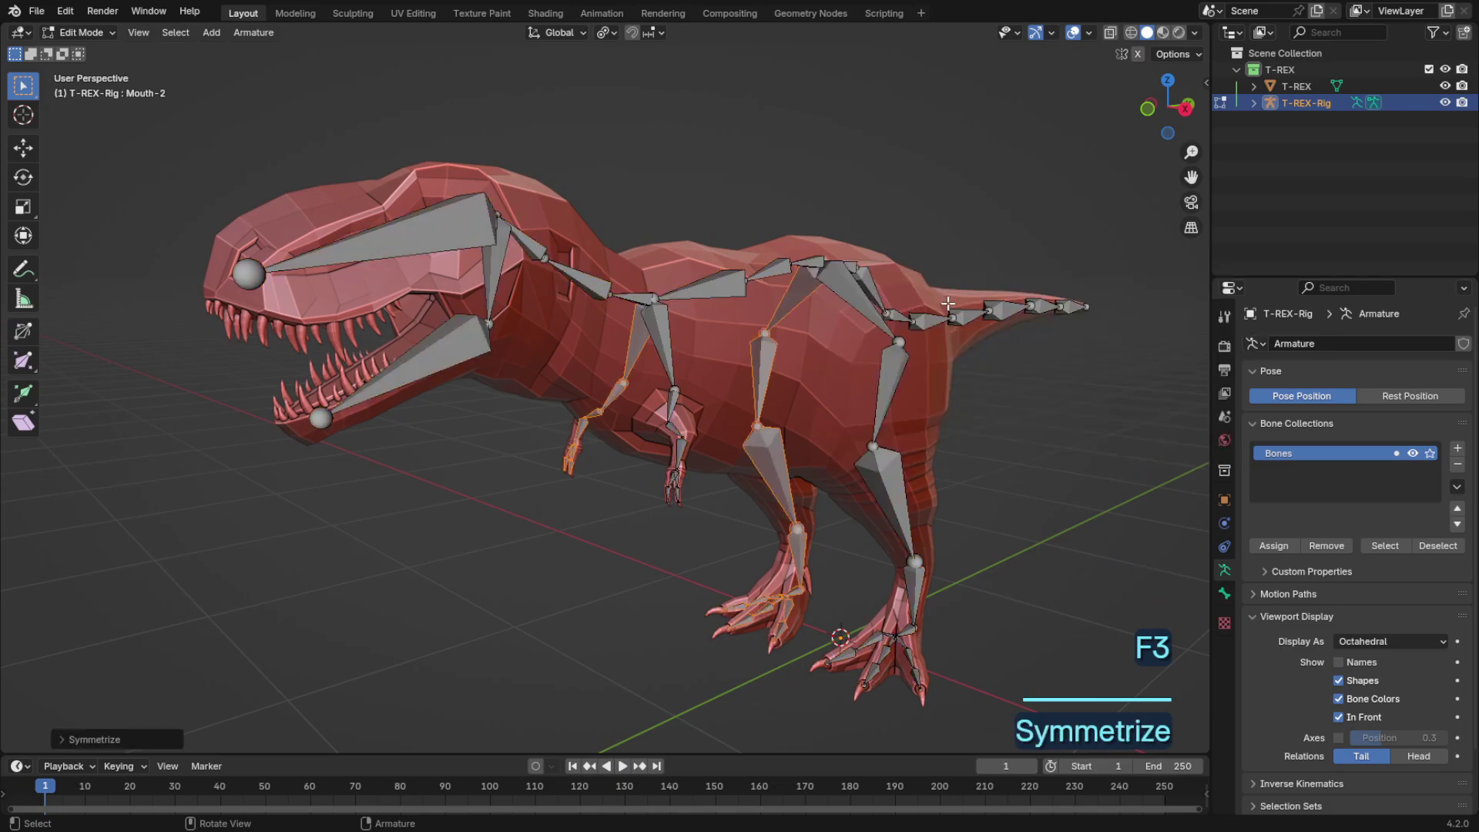
# Step: Turn on the display of bone names for the armature
pyautogui.moveTo(947, 323); pyautogui.dragTo(1047, 459, button='middle')
pyautogui.click(1348, 667)
pyautogui.scroll(2, 881, 462)
pyautogui.moveTo(924, 454); pyautogui.dragTo(793, 435, button='middle')
# Step: Return to Object Mode and parent the T-REX mesh to T-REX-Rig using Armature Deform with automatic weights
pyautogui.hotkey('ctrl', 'Tab')
pyautogui.hotkey('ctrl', 'Tab')
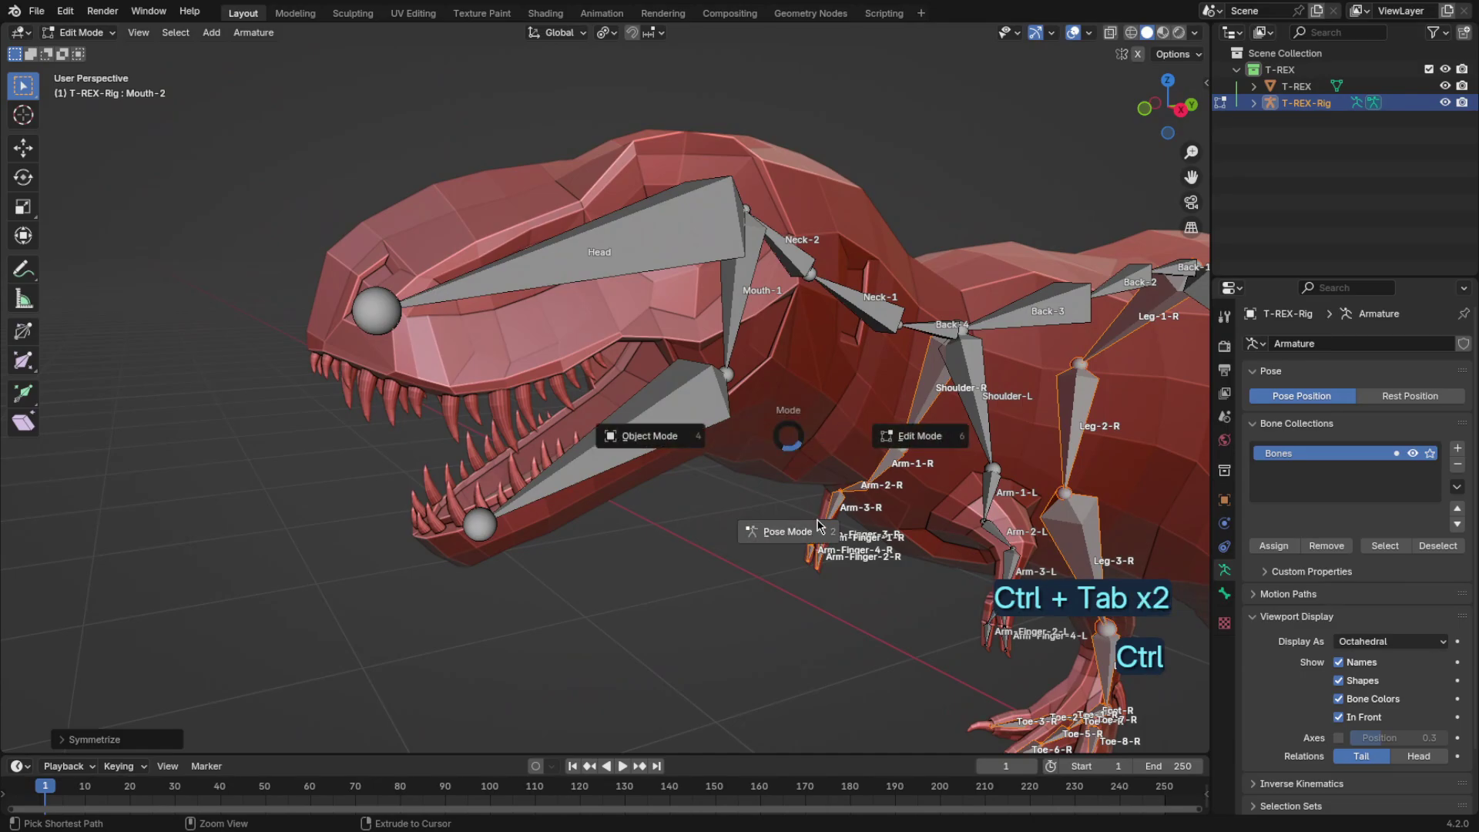
pyautogui.click(667, 437)
pyautogui.click(790, 363)
pyautogui.keyDown('shift'); pyautogui.click(866, 308); pyautogui.keyUp('shift')
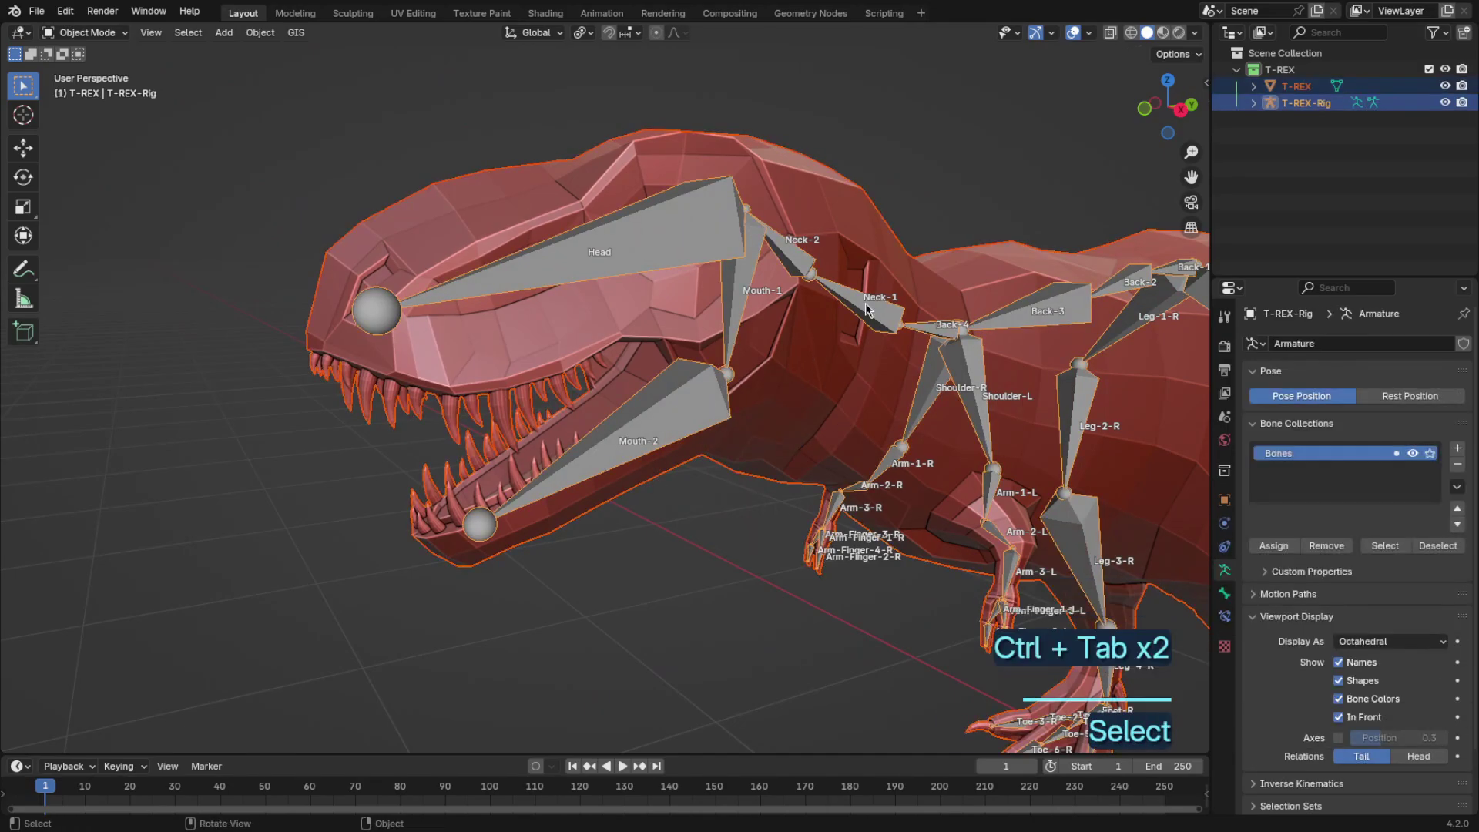
pyautogui.hotkey('ctrl', 'p')
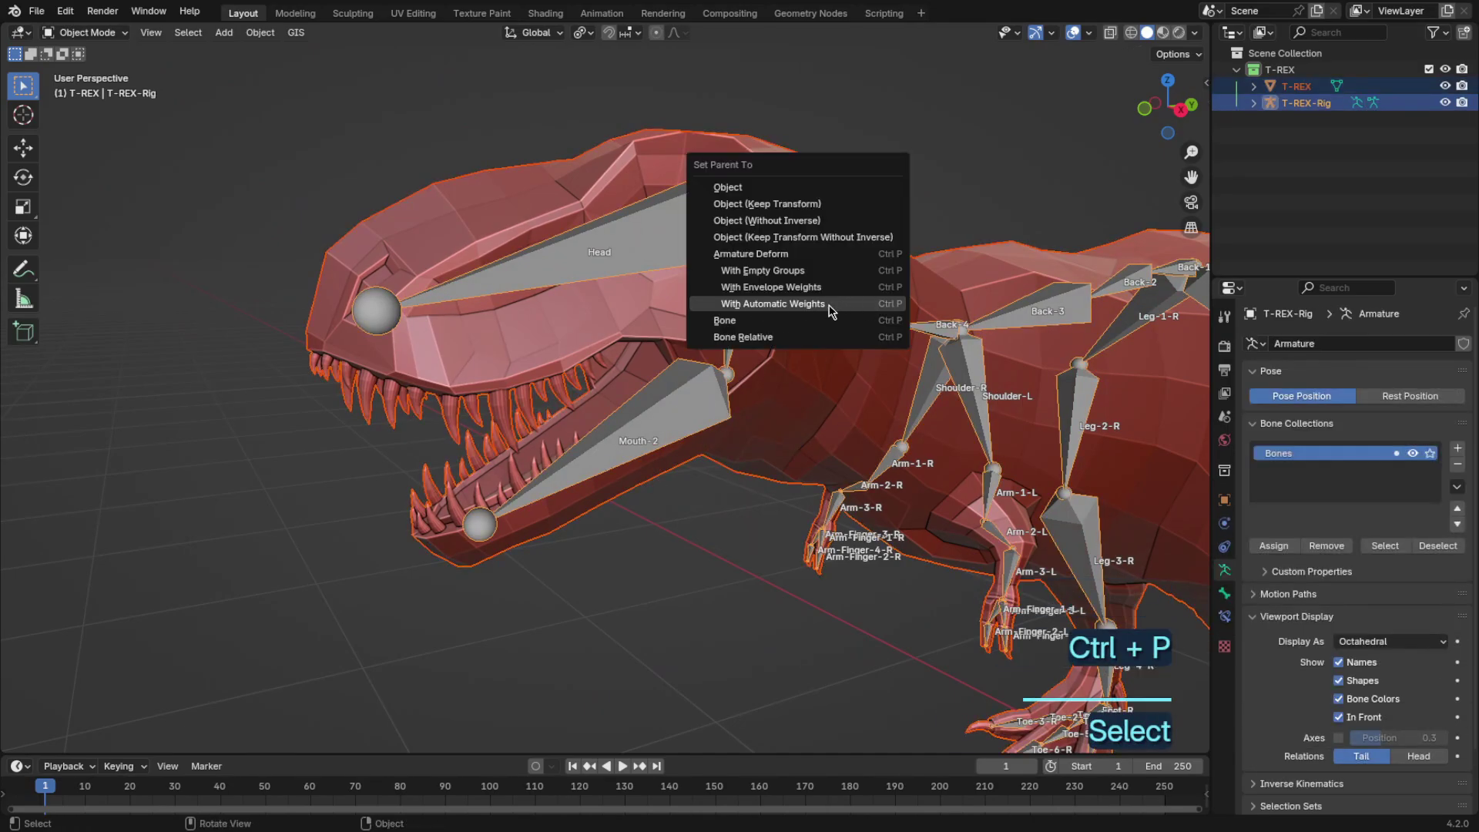
pyautogui.click(803, 305)
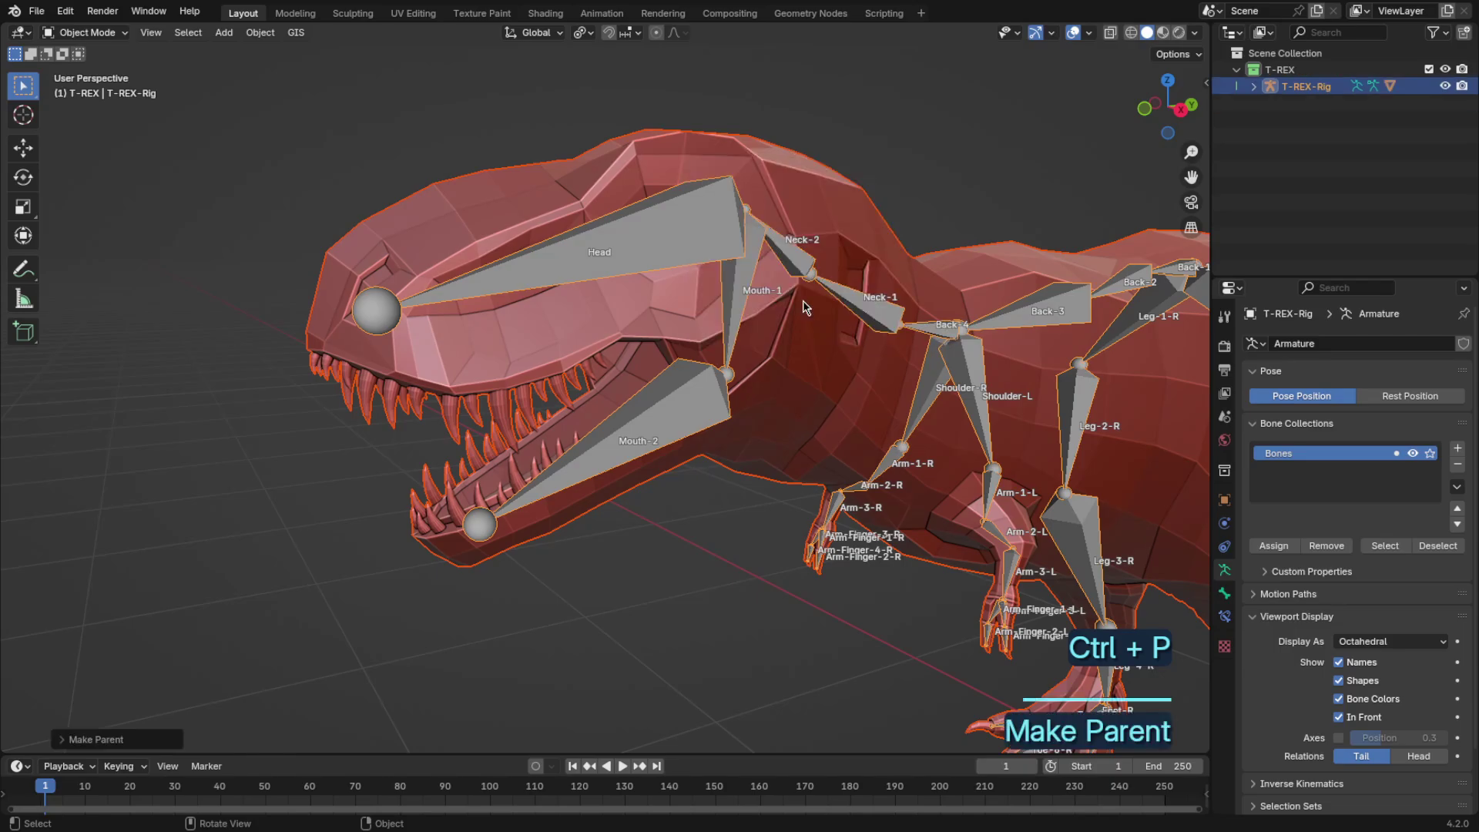
# Step: Test-rotate the Mouth-2 and Head bones in Pose Mode to check how the mesh follows, cancelling each rotation
pyautogui.hotkey('ctrl', 'Tab')
pyautogui.click(670, 453)
pyautogui.press('r')
pyautogui.rightClick(681, 257)
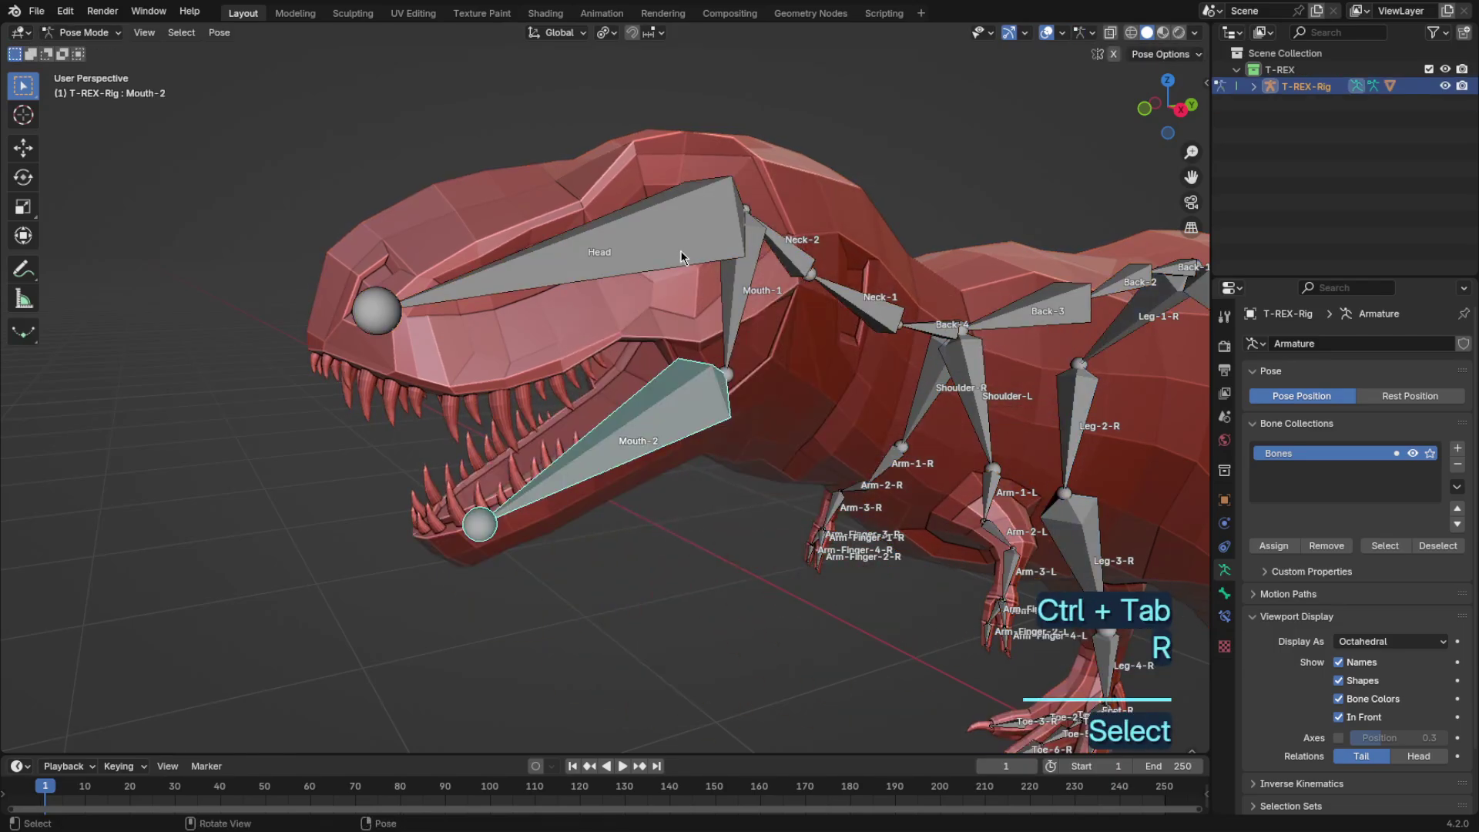
pyautogui.click(680, 257)
pyautogui.press('r')
pyautogui.rightClick(633, 322)
pyautogui.hotkey('ctrl', 'Tab')
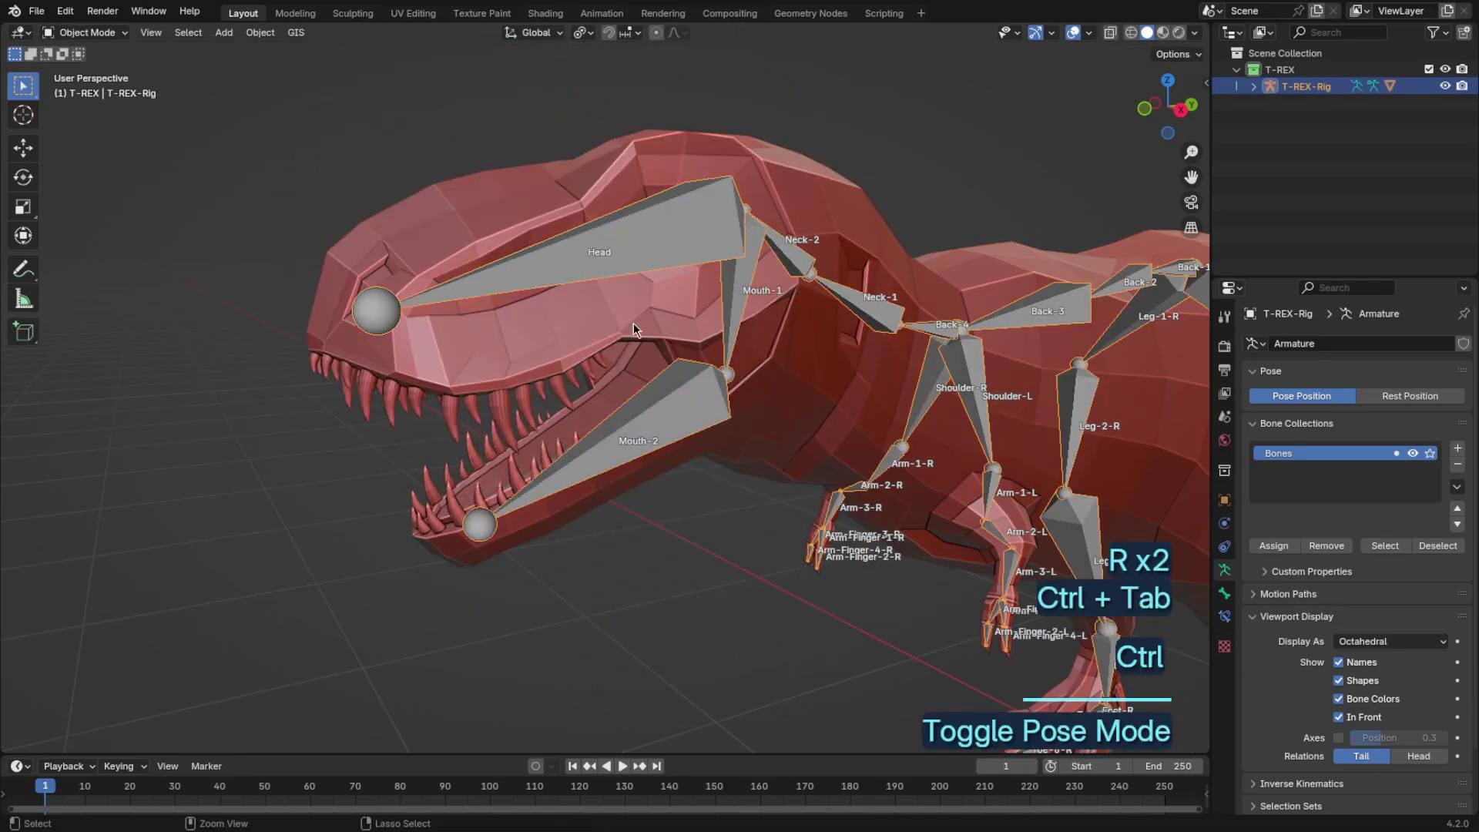
# Step: In Edit Mode of the T-REX mesh, circle-select all the lower teeth from the right view with X-ray on
pyautogui.click(566, 415)
pyautogui.click(1180, 110)
pyautogui.press('Tab')
pyautogui.scroll(8, 502, 462)
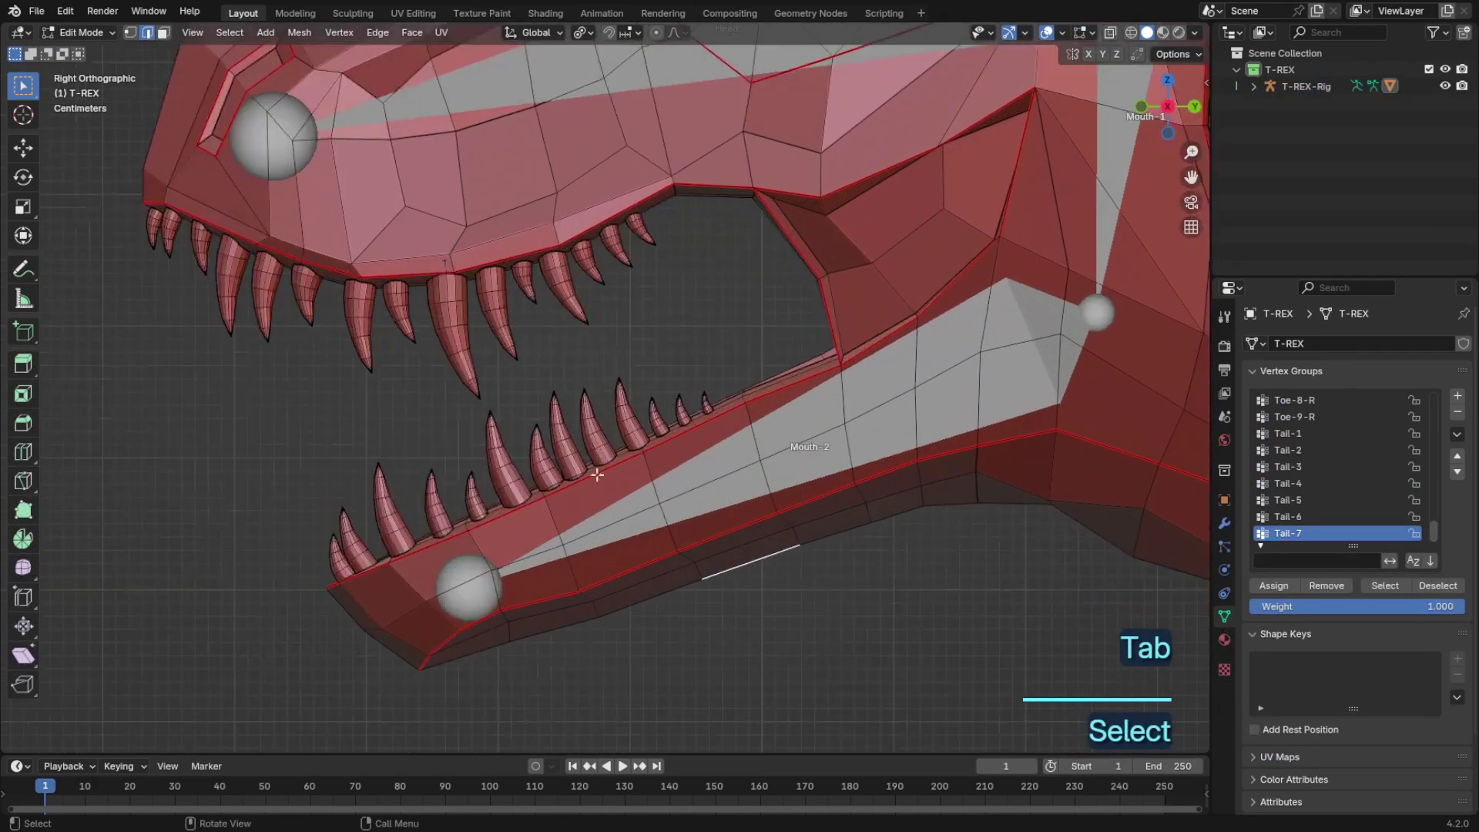
pyautogui.keyDown('shift'); pyautogui.moveTo(701, 314); pyautogui.dragTo(764, 307, button='middle'); pyautogui.keyUp('shift')
pyautogui.click(764, 306)
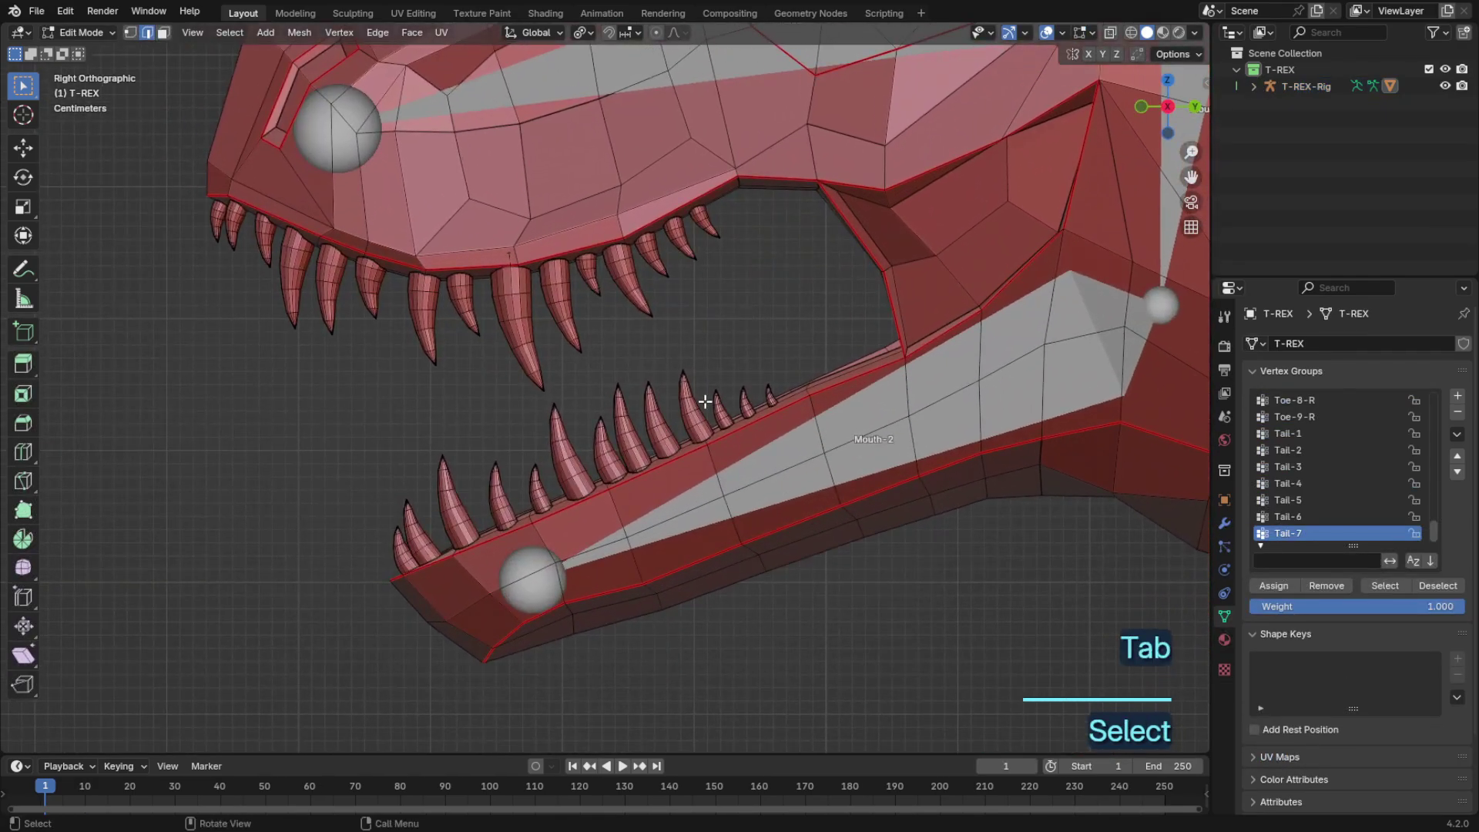
pyautogui.click(1110, 33)
pyautogui.press('c')
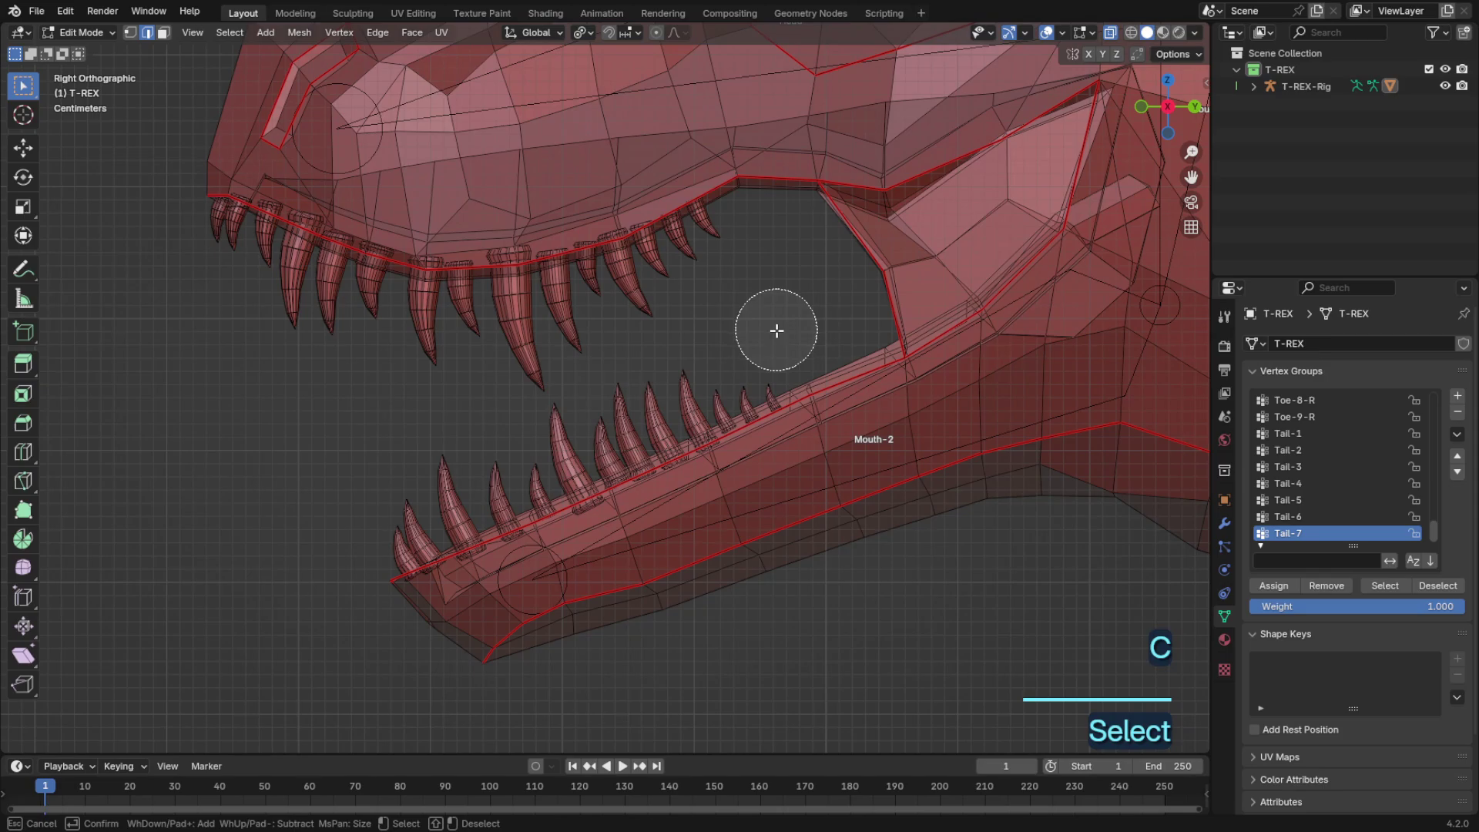
pyautogui.moveTo(777, 330); pyautogui.dragTo(346, 531)
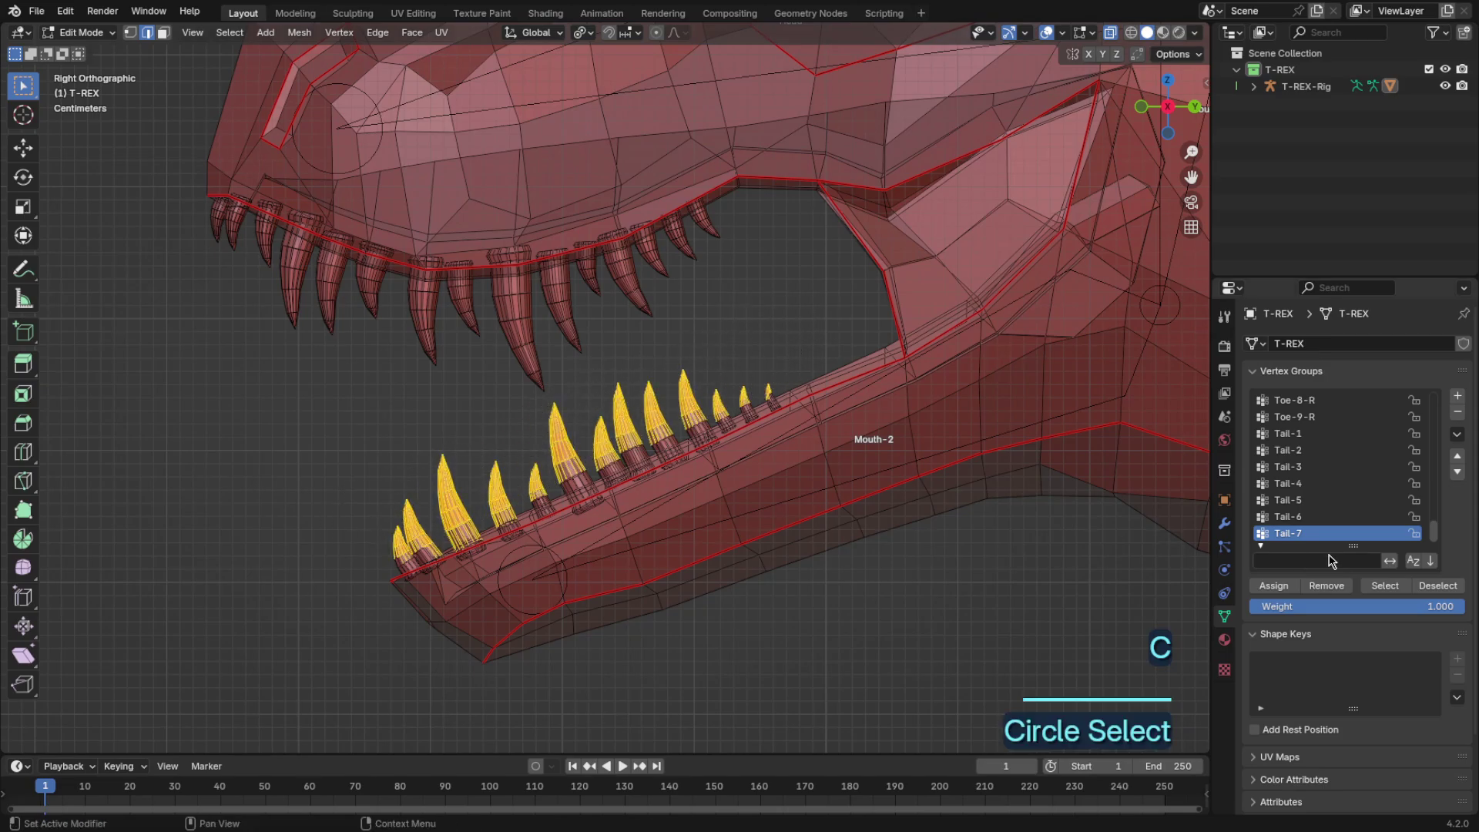
# Step: Grow the selection to the complete lower teeth and assign them to the Mouth-2 vertex group with weight 1.000, then turn X-ray off in Object Mode
pyautogui.write('mou')
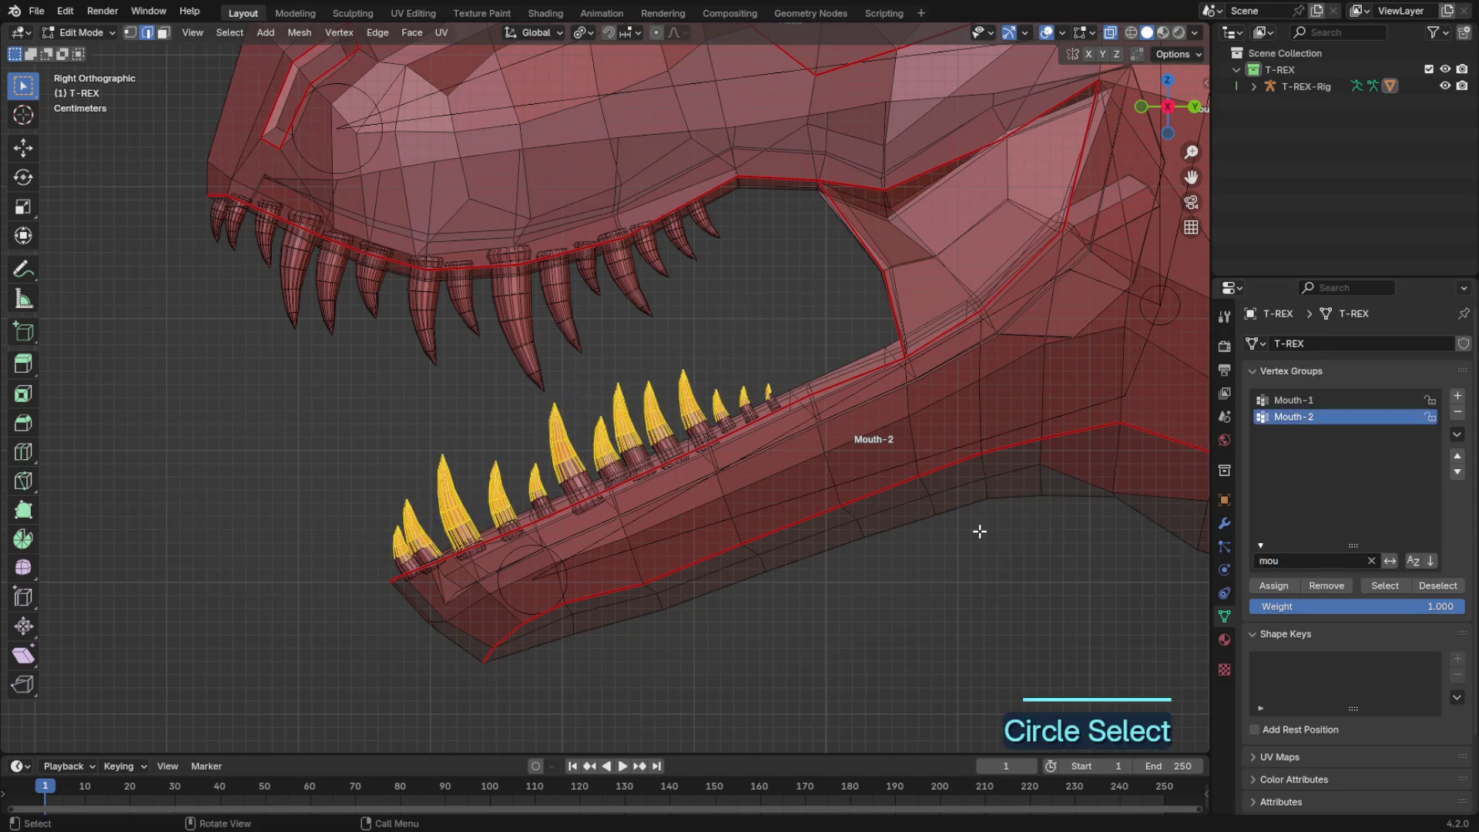
pyautogui.press('ctrl+KP_Add')
pyautogui.press('ctrl+KP_Add')
pyautogui.press('ctrl+KP_Add')
pyautogui.press('ctrl+KP_Add')
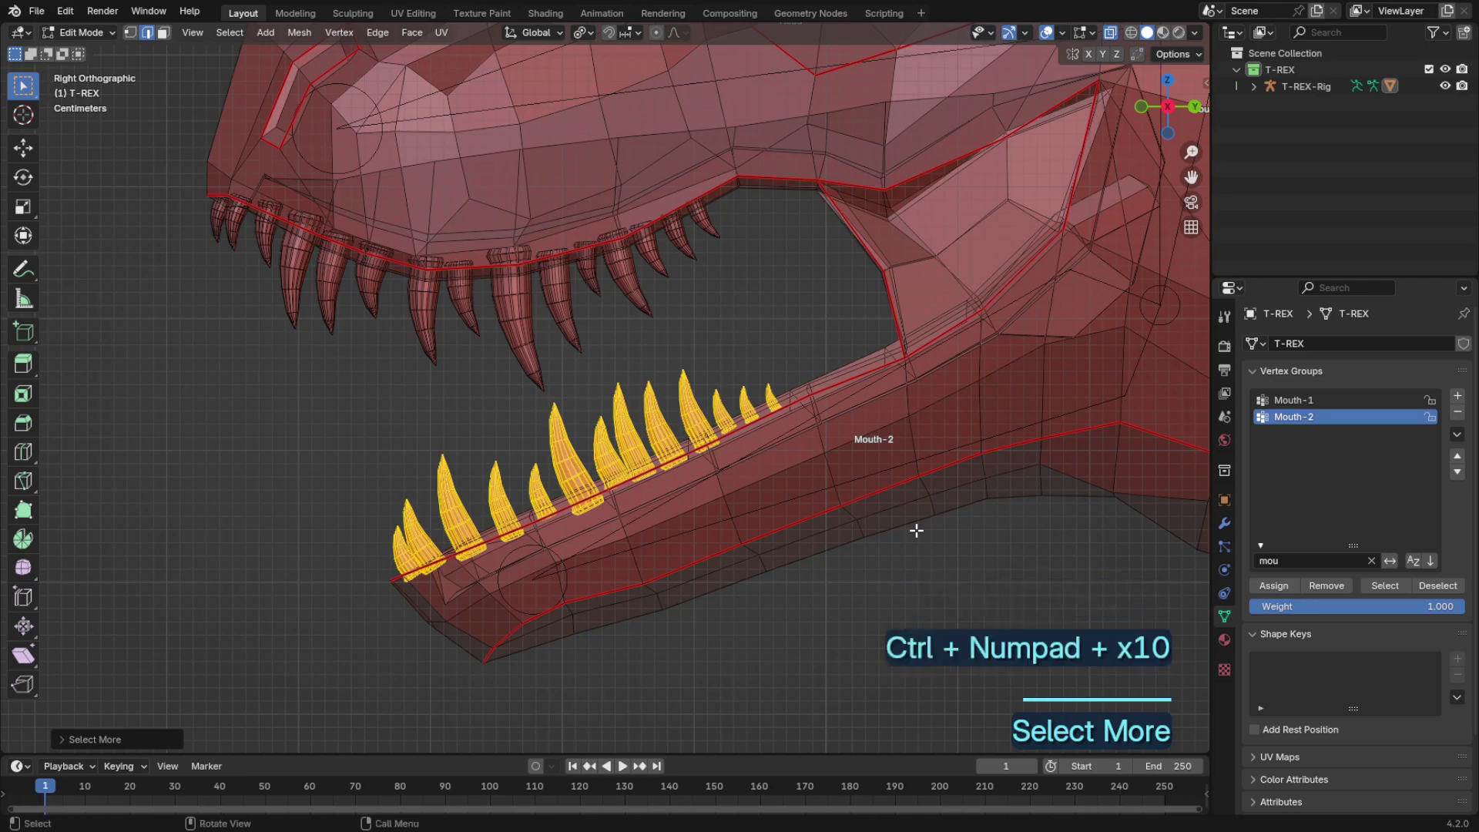
pyautogui.click(1267, 586)
pyautogui.hotkey('ctrl', 'Tab')
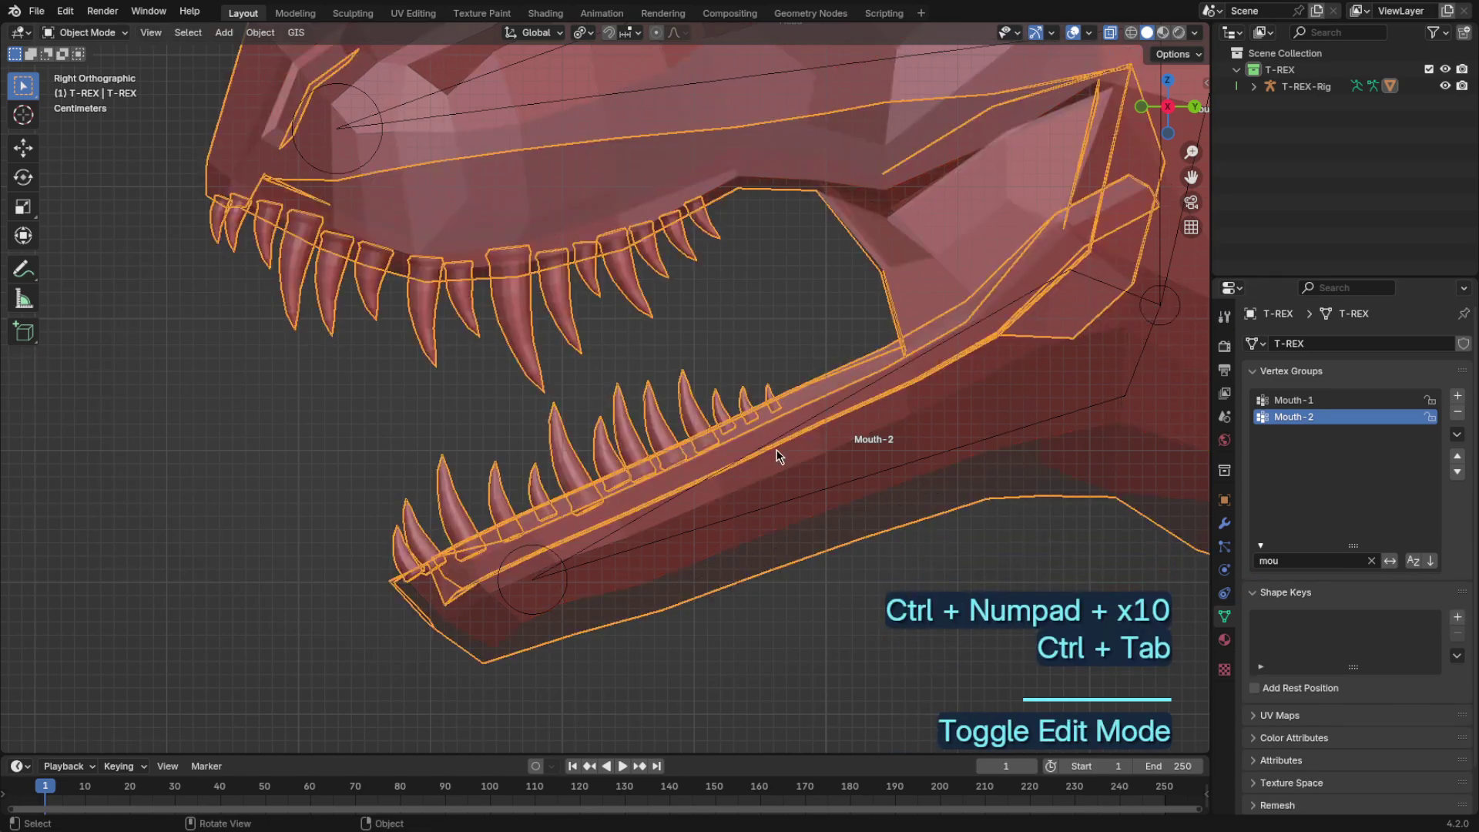
pyautogui.click(1110, 33)
# Step: Test-rotate the Mouth-2 bone freely in Pose Mode to check that the lower teeth follow the jaw
pyautogui.click(924, 346)
pyautogui.hotkey('ctrl', 'Tab')
pyautogui.click(881, 402)
pyautogui.press('r')
pyautogui.press('r')
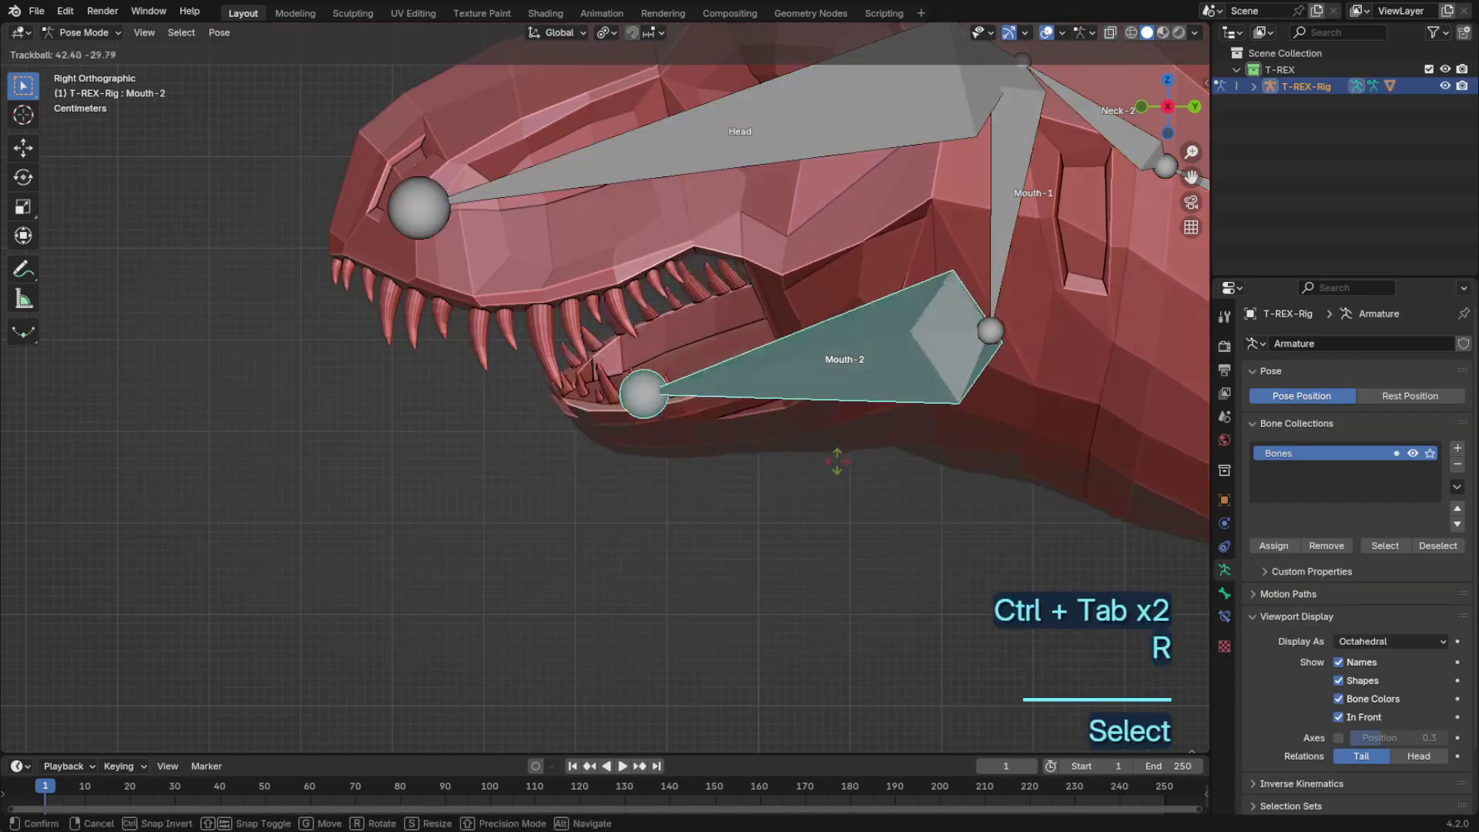
pyautogui.rightClick(939, 415)
pyautogui.moveTo(894, 399); pyautogui.dragTo(992, 420, button='middle')
pyautogui.press('r')
pyautogui.press('r')
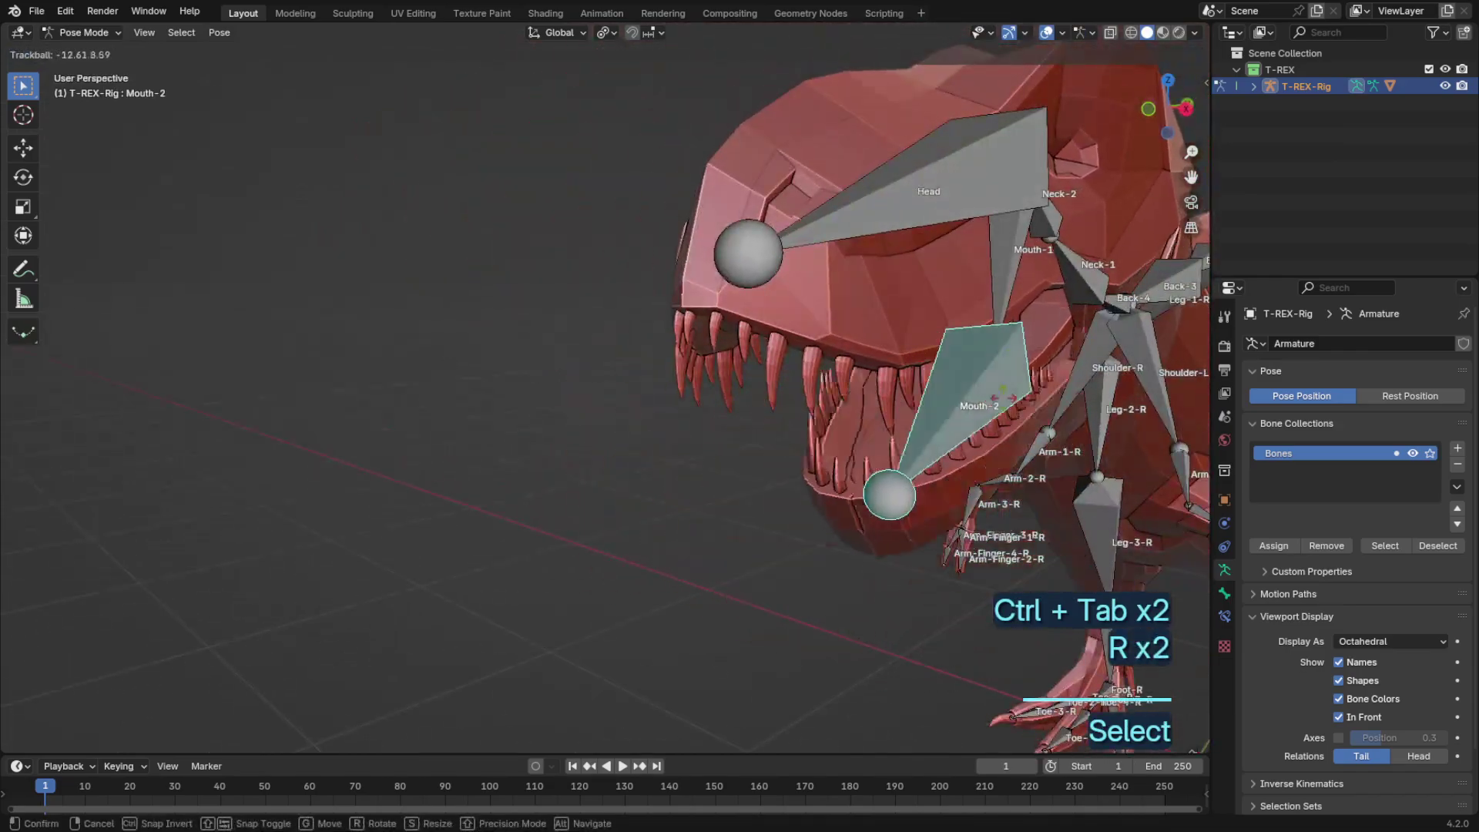
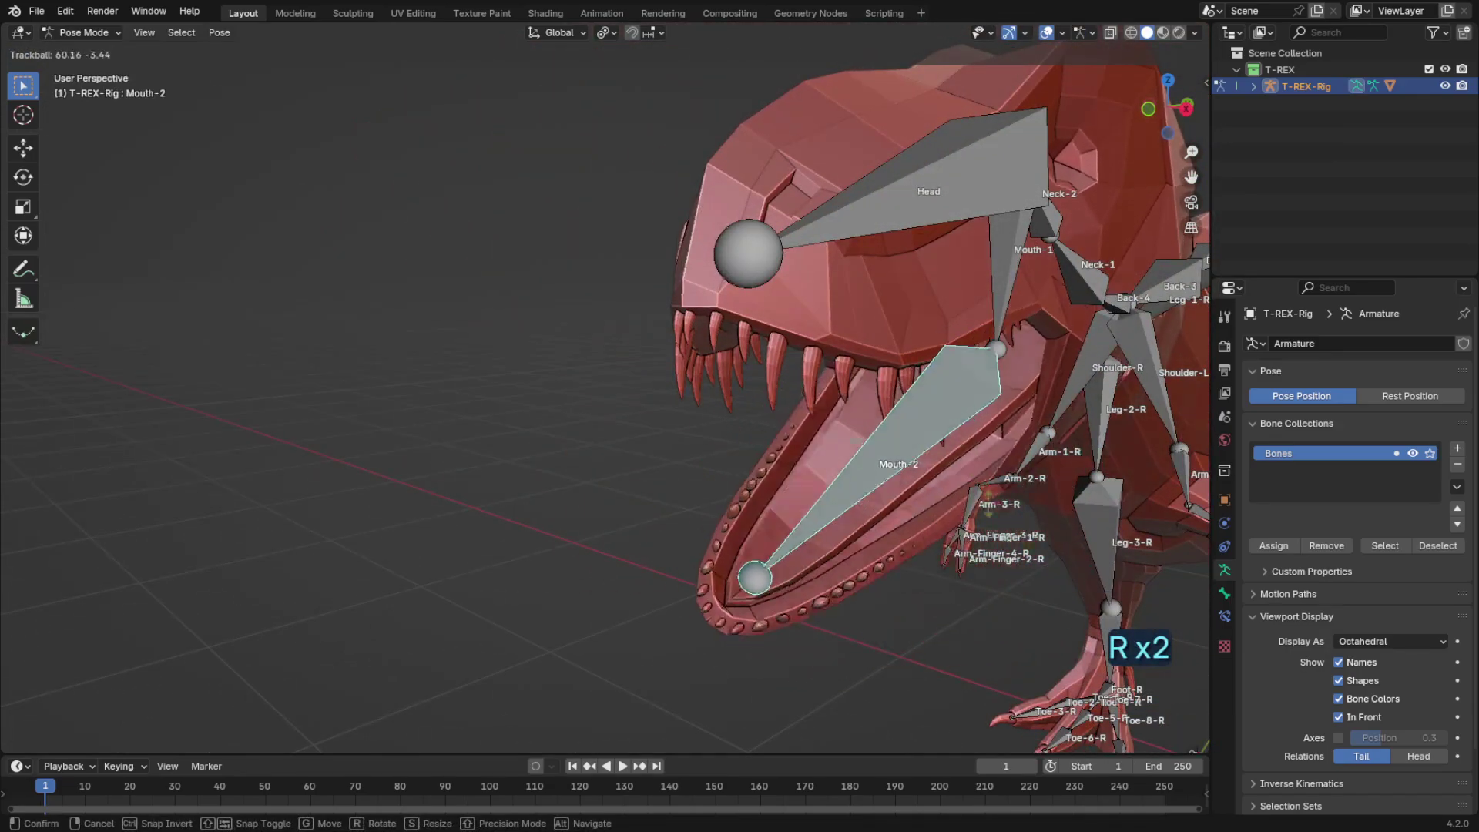
# Step: Test-rotate Mouth-2 around the global X axis to check the jaw opening, cancelling the rotation
pyautogui.press('r')
pyautogui.press('x')
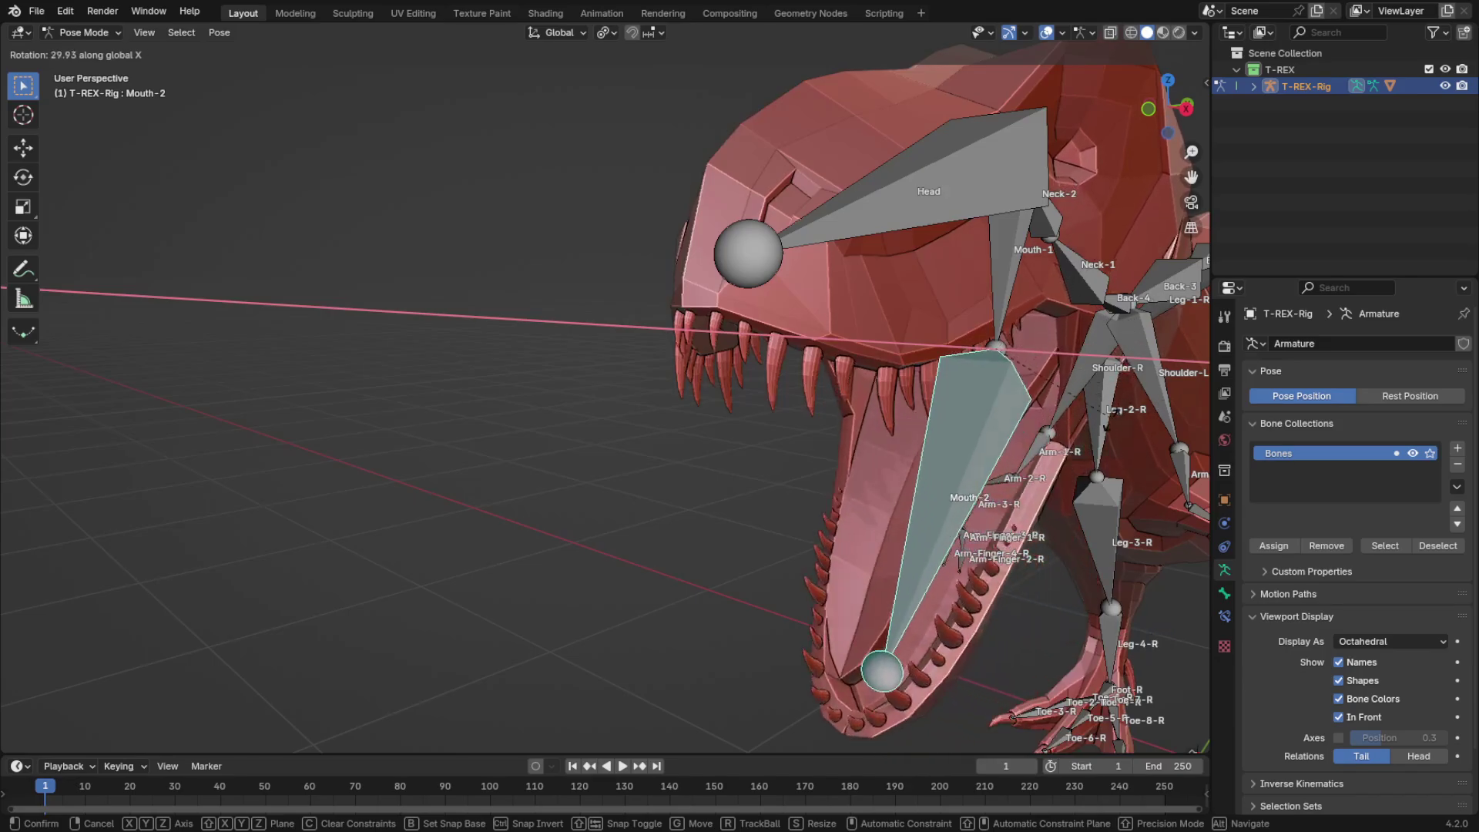
pyautogui.rightClick(1061, 293)
pyautogui.scroll(-3, 1061, 293)
pyautogui.keyDown('shift'); pyautogui.moveTo(1061, 293); pyautogui.dragTo(800, 301, button='middle'); pyautogui.keyUp('shift')
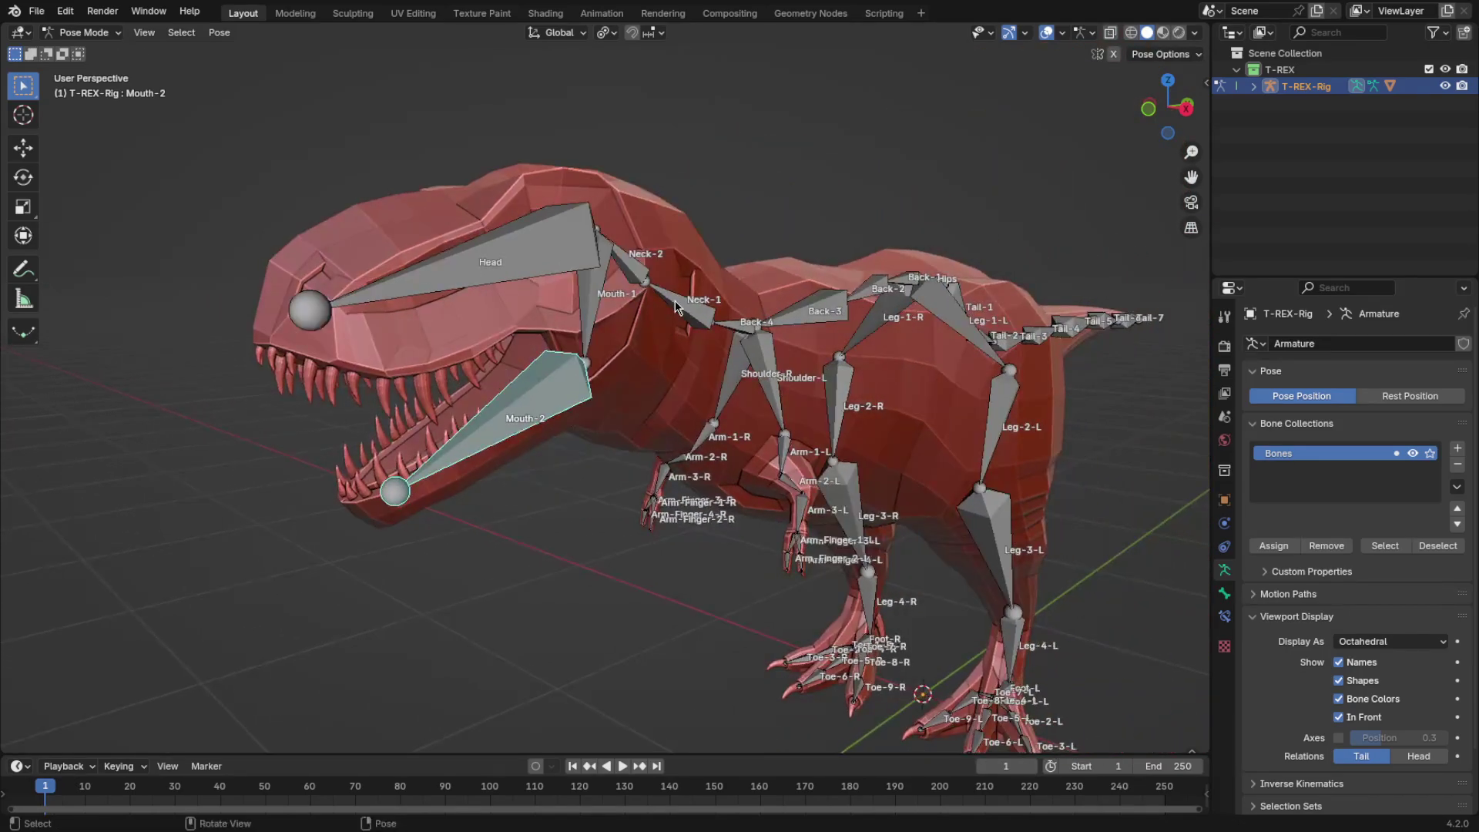
# Step: Test-rotate the Neck-1 bone freely to check the neck deformation, and return to Object Mode
pyautogui.click(678, 306)
pyautogui.press('r')
pyautogui.press('r')
pyautogui.hotkey('ctrl', 'Tab')
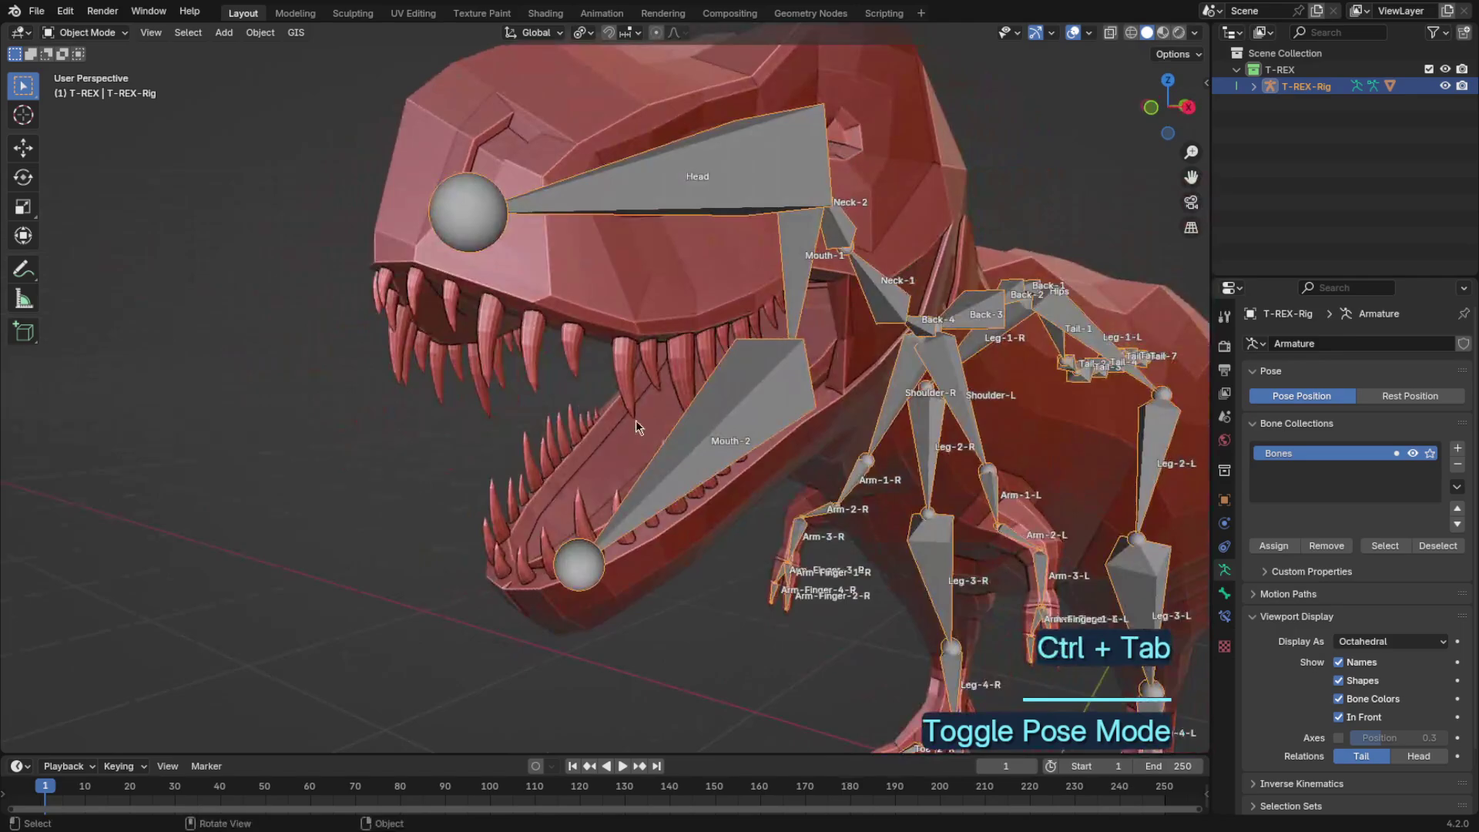
# Step: In Edit Mode of the T-REX mesh, select the linked outer body and hide it to expose the tongue and teeth
pyautogui.click(635, 419)
pyautogui.press('Tab')
pyautogui.moveTo(697, 418); pyautogui.dragTo(791, 362, button='middle')
pyautogui.click(870, 346)
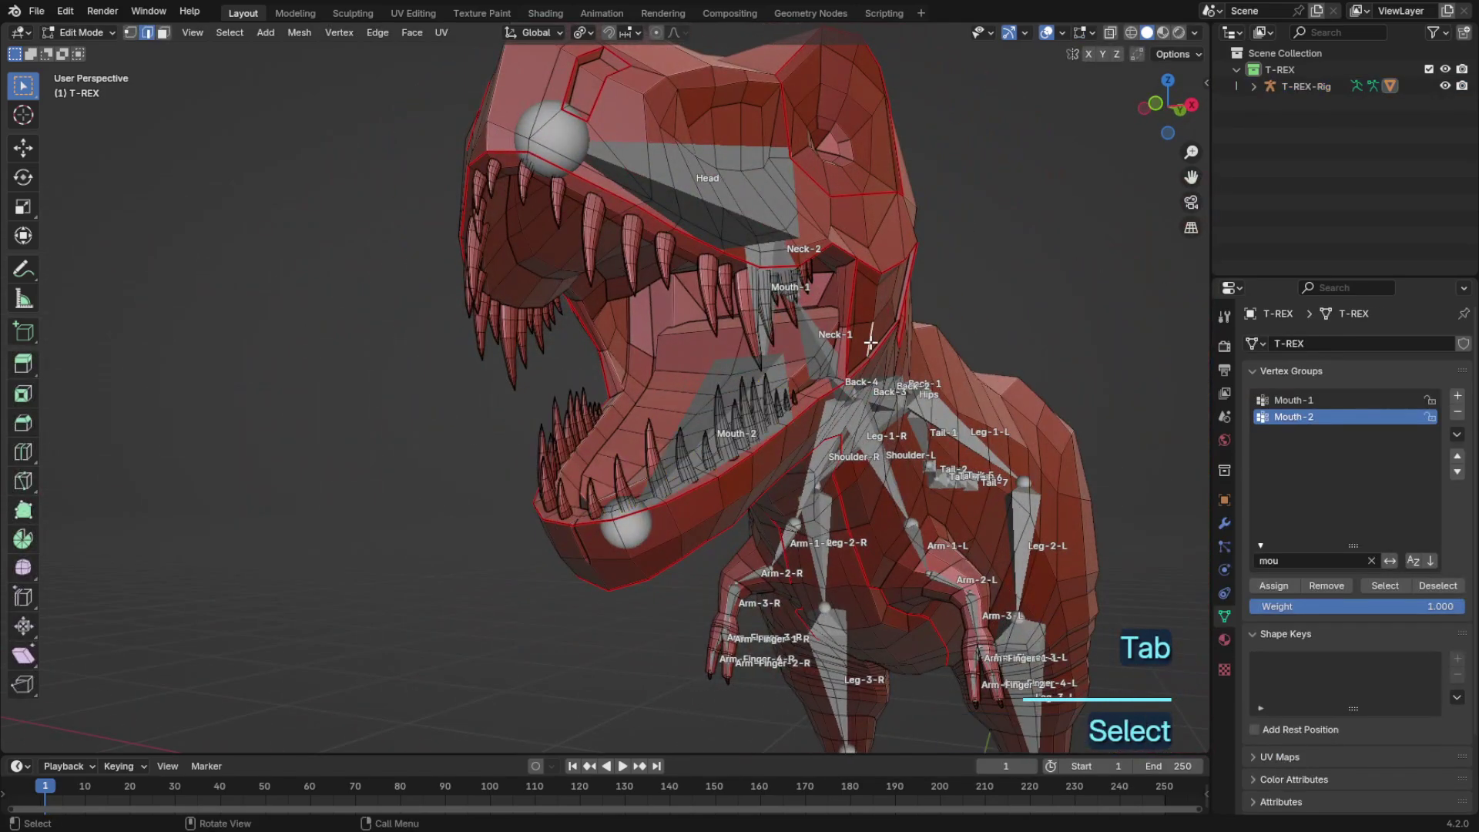
pyautogui.press('l')
pyautogui.press('h')
pyautogui.moveTo(776, 422); pyautogui.dragTo(753, 354, button='middle')
# Step: Snap the 3D cursor to a vertex at the rear of the tongue and return to Object Mode
pyautogui.press('1')
pyautogui.click(761, 324)
pyautogui.hotkey('shift', 's')
pyautogui.click(851, 429)
pyautogui.press('Tab')
# Step: Add a new bone to T-REX-Rig at the 3D cursor
pyautogui.click(765, 441)
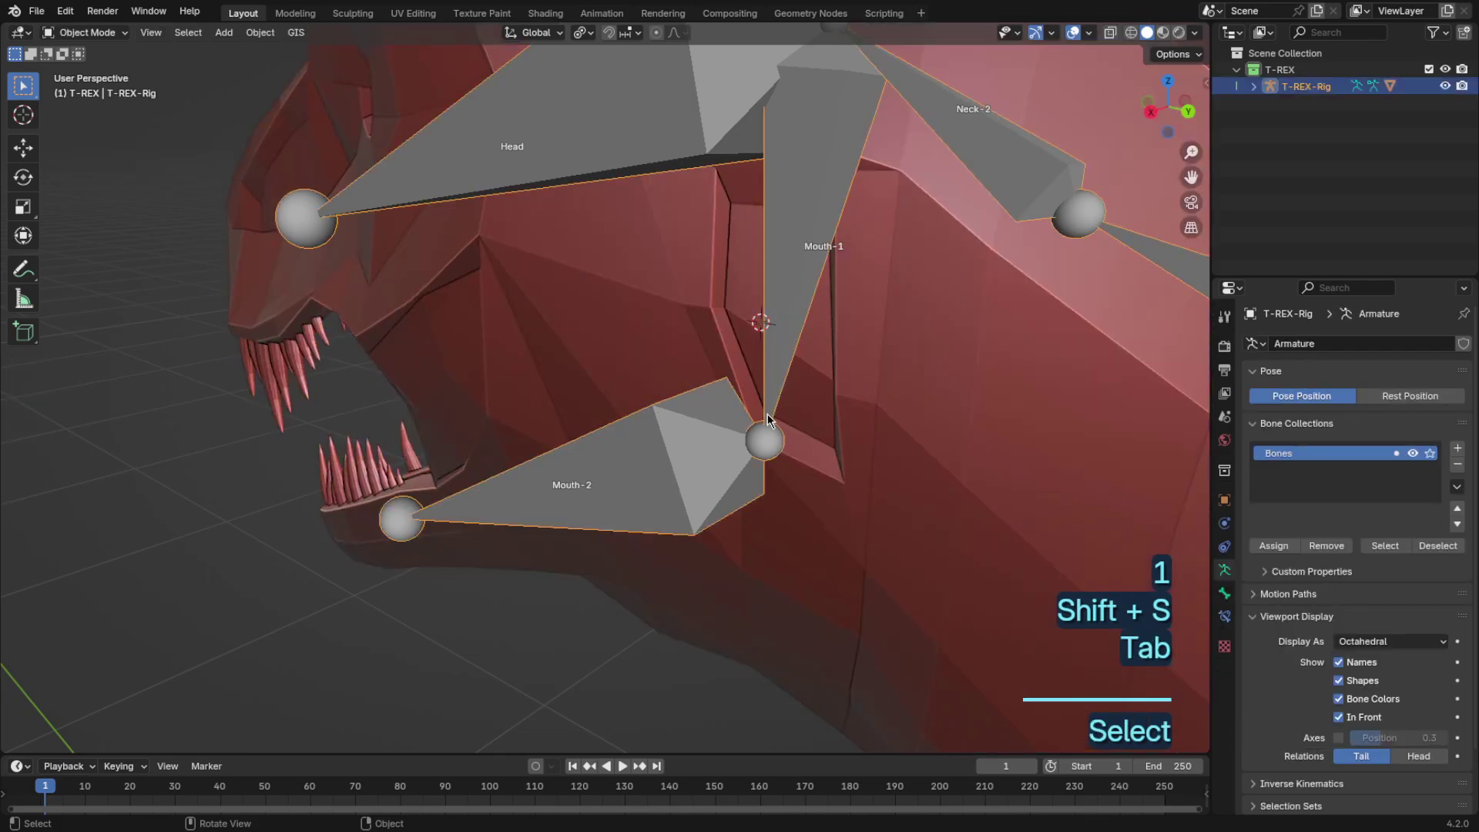
pyautogui.press('Tab')
pyautogui.moveTo(770, 431); pyautogui.dragTo(944, 371, button='middle')
pyautogui.hotkey('shift', 'a')
# Step: Shorten the new bone by moving its tip down along Z and forward along Y toward the mouth
pyautogui.scroll(-5, 944, 371)
pyautogui.press('g')
pyautogui.press('z')
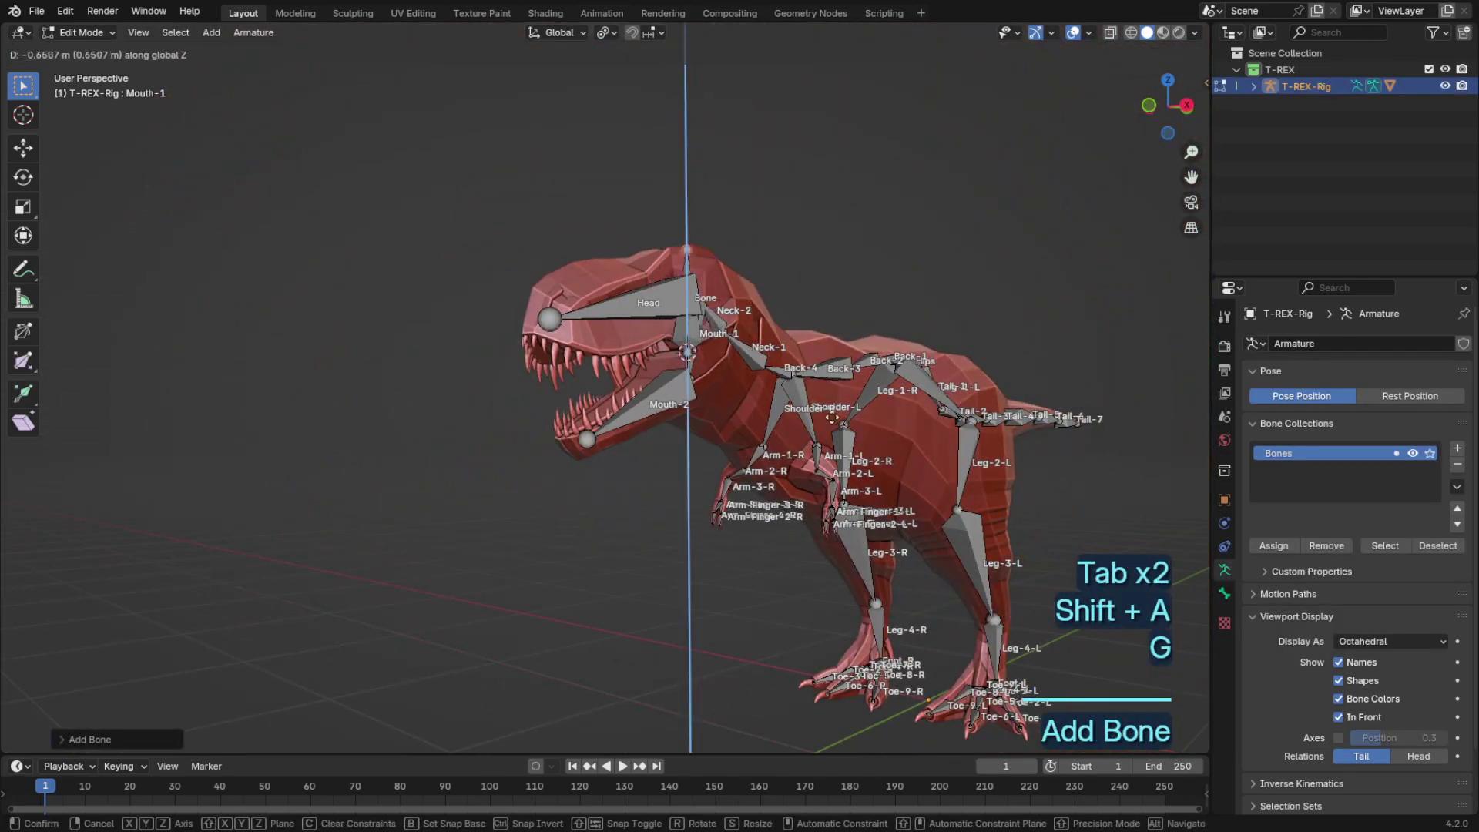
pyautogui.click(810, 498)
pyautogui.scroll(4, 810, 498)
pyautogui.press('g')
pyautogui.press('y')
pyautogui.click(858, 317)
pyautogui.press('g')
pyautogui.click(835, 377)
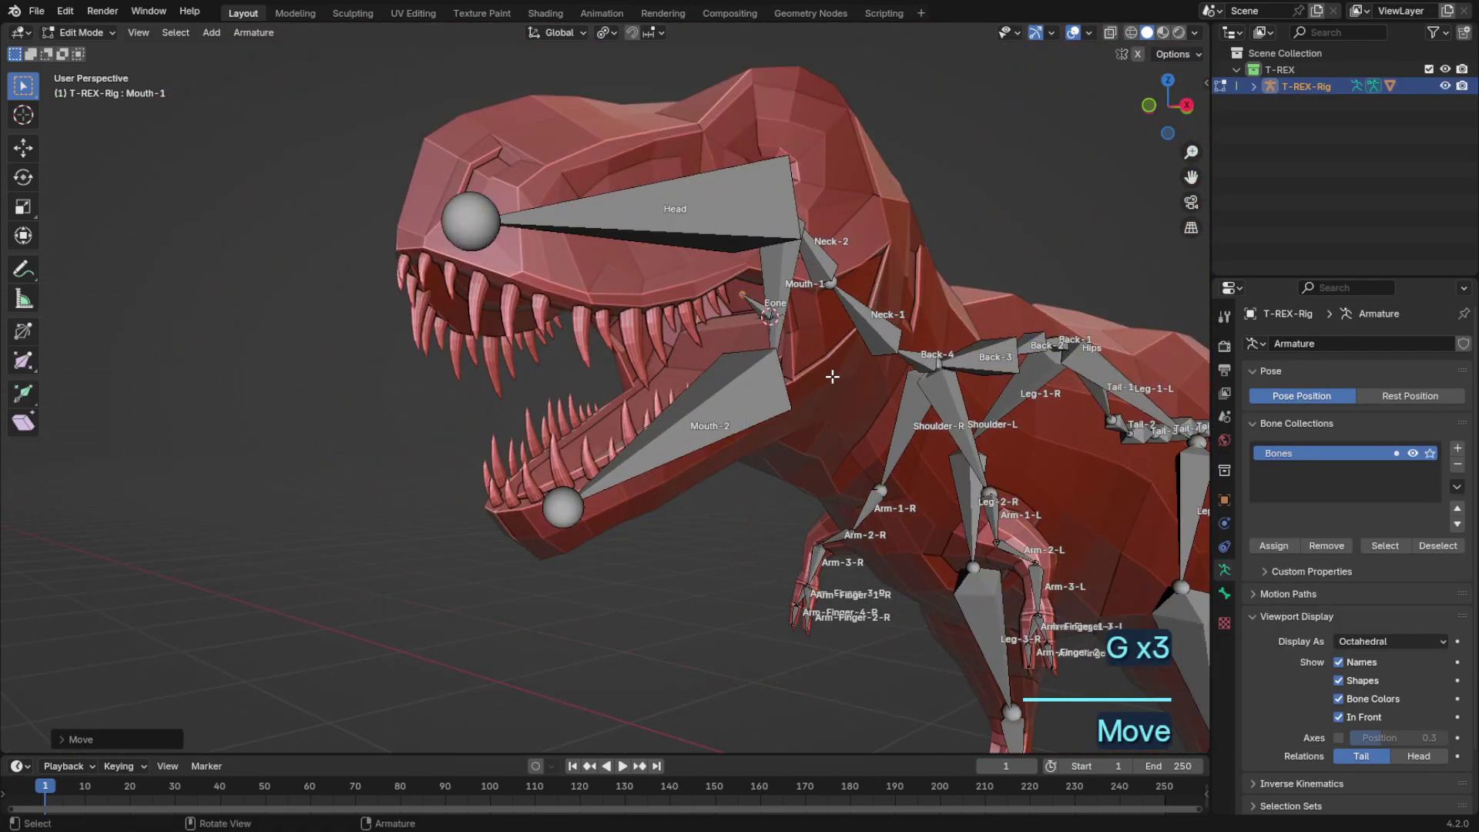
# Step: In the T-REX mesh, loop-select a cross-section of the tongue in front of its raised rear and snap the 3D cursor to it
pyautogui.press('Tab')
pyautogui.click(747, 323)
pyautogui.press('Tab')
pyautogui.moveTo(747, 328); pyautogui.dragTo(710, 352, button='middle')
pyautogui.press('2')
pyautogui.keyDown('alt'); pyautogui.click(727, 416); pyautogui.keyUp('alt')
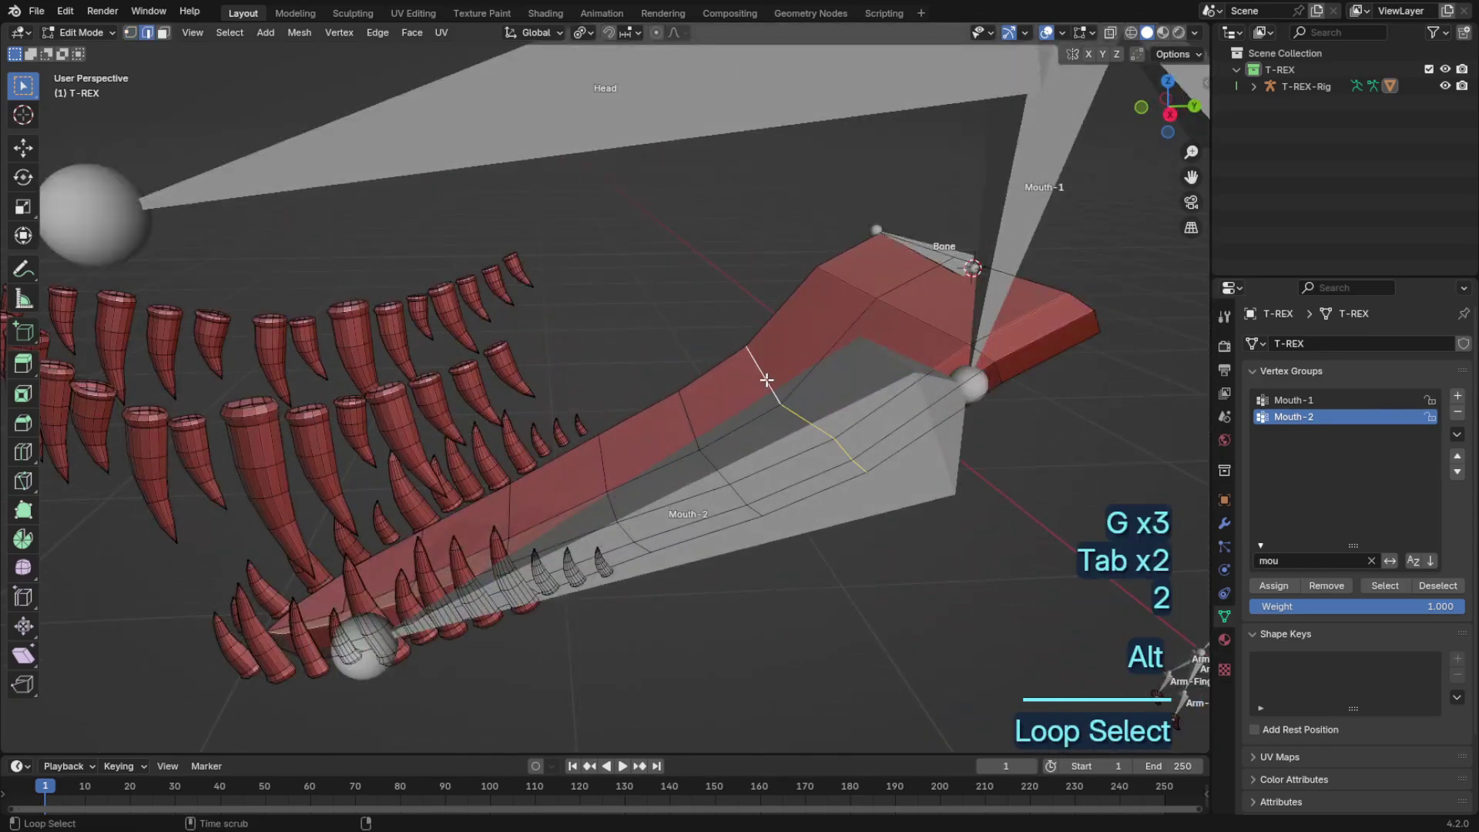
pyautogui.hotkey('shift', 's')
pyautogui.click(819, 371)
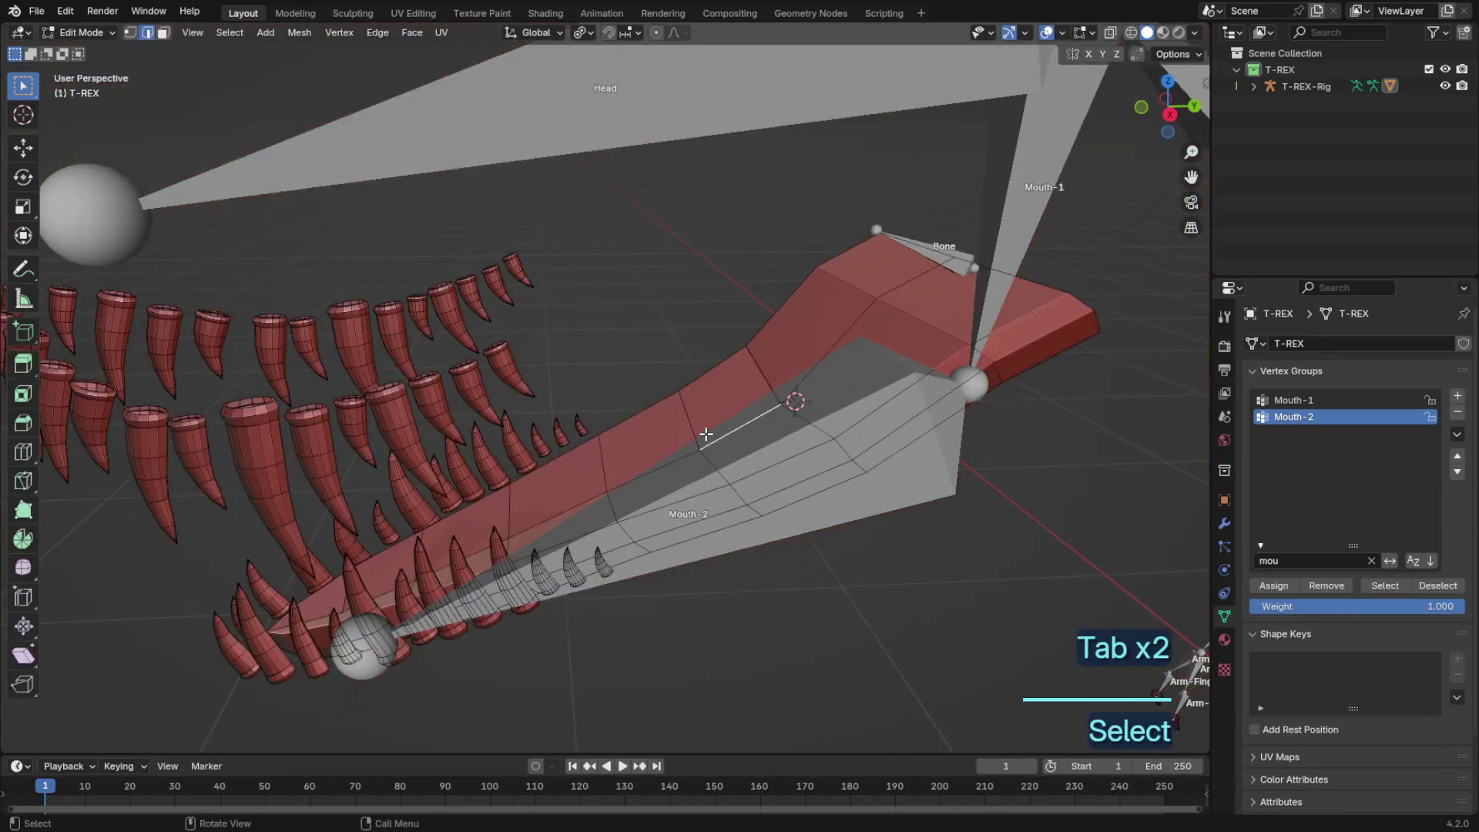
pyautogui.keyDown('alt'); pyautogui.click(684, 410); pyautogui.keyUp('alt')
pyautogui.hotkey('shift', 's')
pyautogui.click(685, 474)
# Step: Snap the tip of the new tongue bone to the 3D cursor
pyautogui.press('Tab')
pyautogui.click(938, 248)
pyautogui.press('Tab')
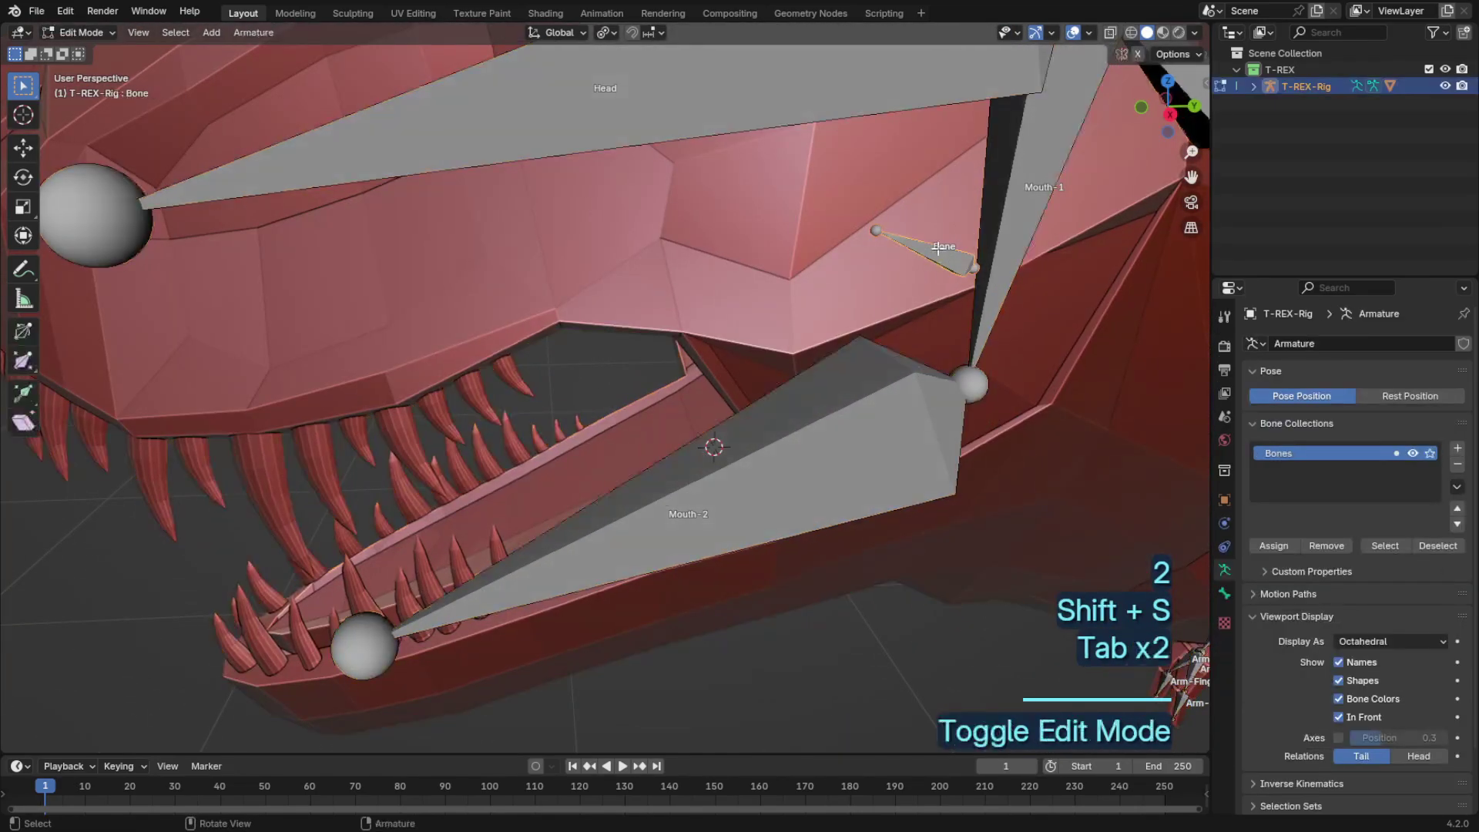
pyautogui.hotkey('shift', 's')
pyautogui.click(924, 245)
# Step: Loop-select a cross-section further forward on the tongue mesh and snap the 3D cursor to it
pyautogui.press('Tab')
pyautogui.click(667, 424)
pyautogui.press('Tab')
pyautogui.keyDown('shift'); pyautogui.moveTo(647, 436); pyautogui.dragTo(792, 342, button='middle'); pyautogui.keyUp('shift')
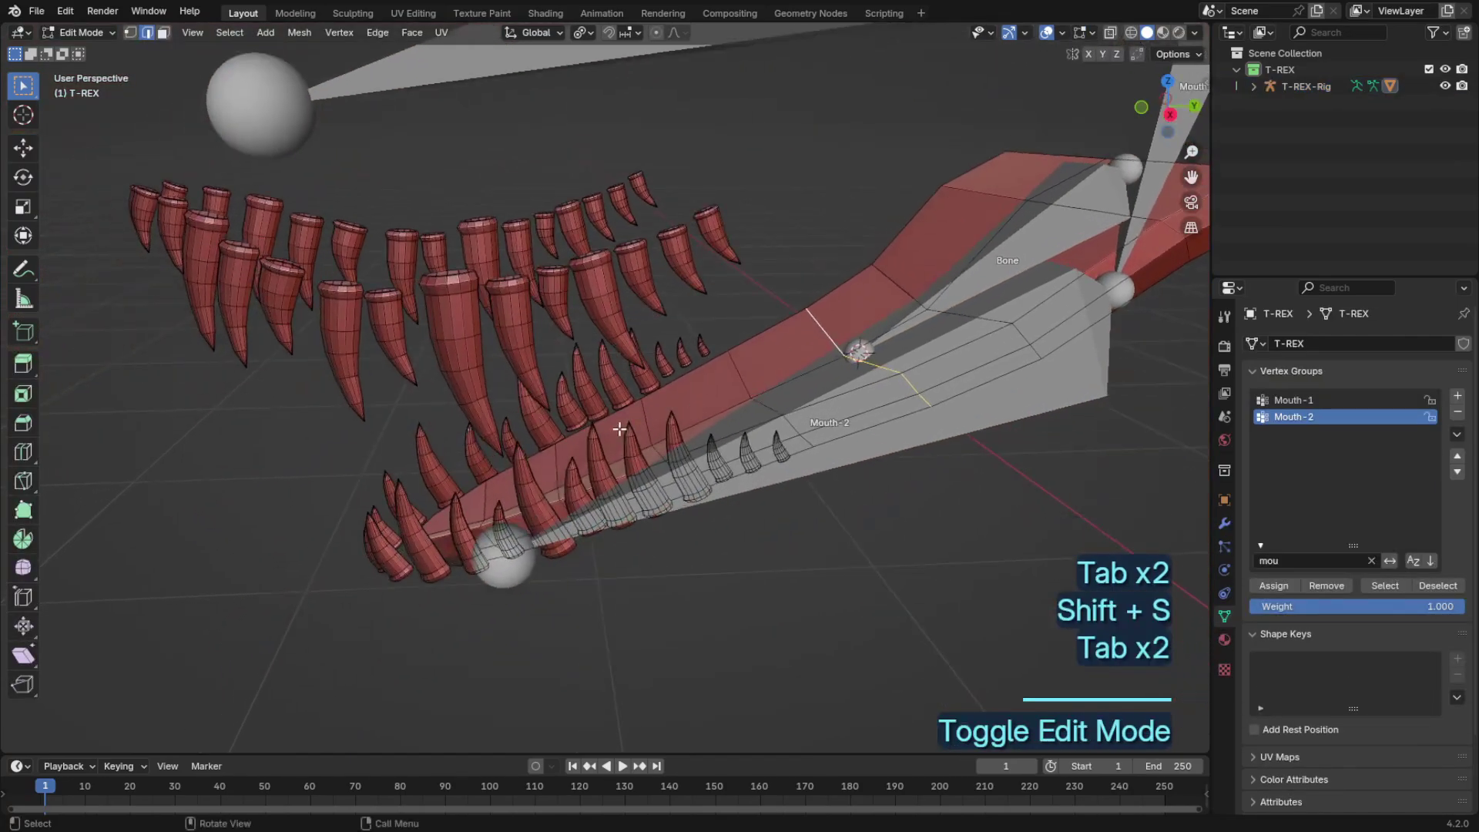
pyautogui.press('2')
pyautogui.keyDown('alt'); pyautogui.click(644, 418); pyautogui.keyUp('alt')
pyautogui.hotkey('shift', 's')
# Step: Extrude a second tongue bone from the tip of the first and snap its end to the 3D cursor
pyautogui.press('Tab')
pyautogui.click(905, 313)
pyautogui.press('Tab')
pyautogui.press('e')
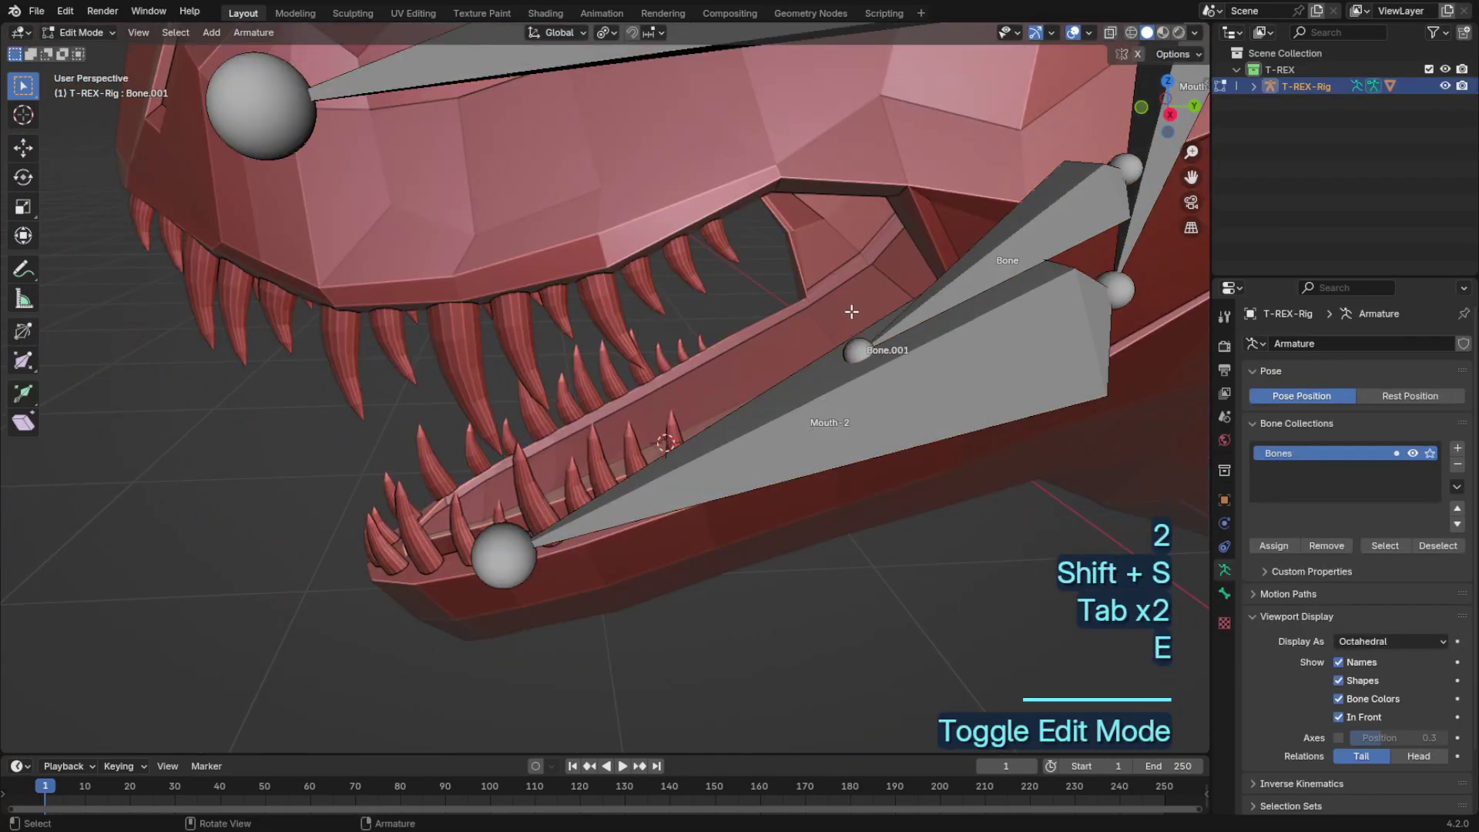
pyautogui.hotkey('shift', 's')
# Step: Select the vertex at the front tip of the tongue mesh and snap the 3D cursor to it
pyautogui.keyDown('shift'); pyautogui.moveTo(663, 346); pyautogui.dragTo(795, 315, button='middle'); pyautogui.keyUp('shift')
pyautogui.press('Tab')
pyautogui.press('Tab')
pyautogui.press('Tab')
pyautogui.moveTo(782, 382); pyautogui.dragTo(905, 304, button='middle')
pyautogui.press('1')
pyautogui.click(774, 431)
pyautogui.hotkey('shift', 's')
pyautogui.moveTo(774, 477); pyautogui.dragTo(697, 558, button='middle')
# Step: Extrude a third tongue bone from the second and snap its end to the 3D cursor at the tongue tip
pyautogui.press('Tab')
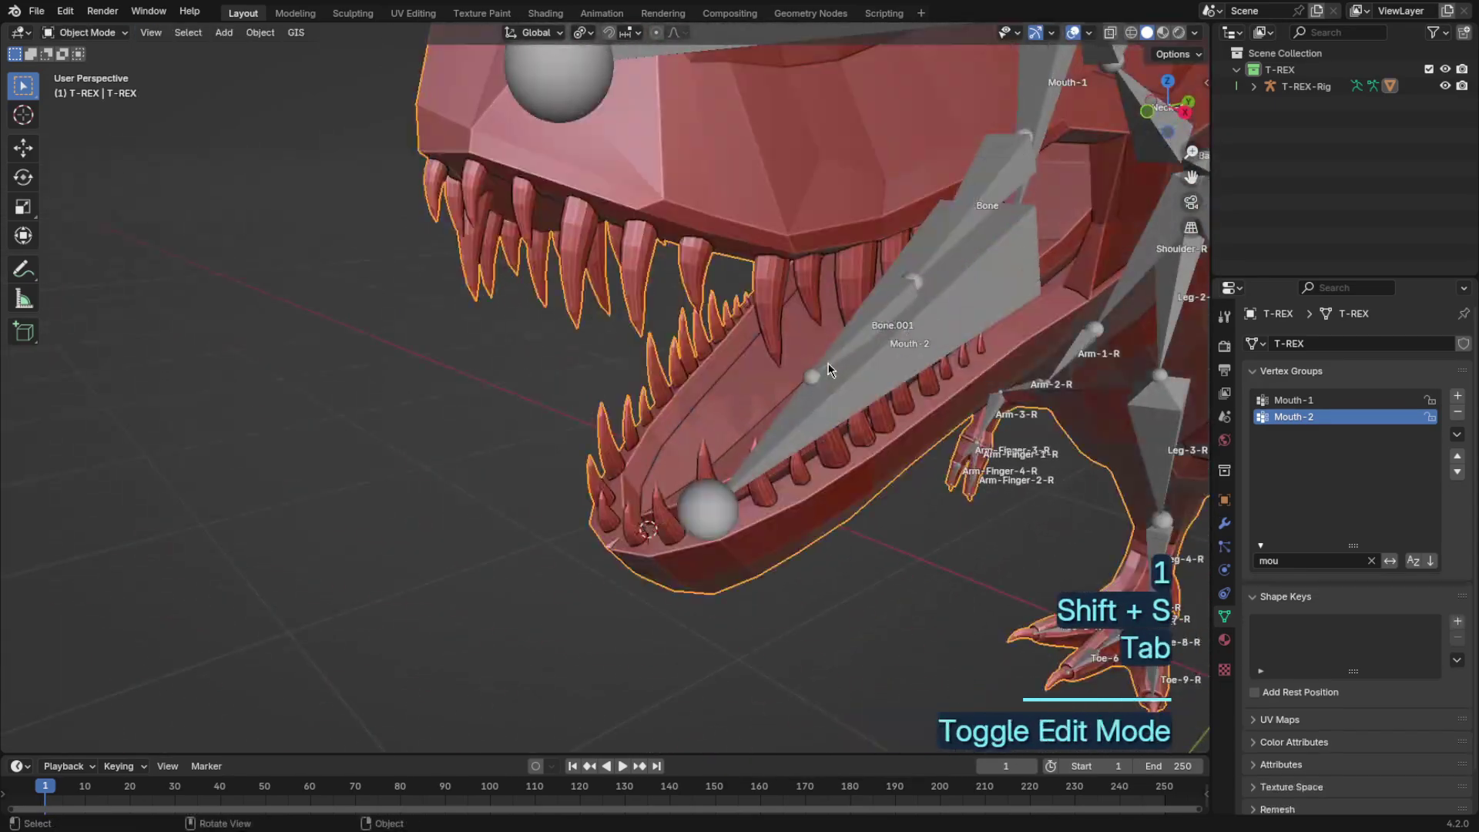
pyautogui.click(829, 363)
pyautogui.press('Tab')
pyautogui.moveTo(813, 378); pyautogui.dragTo(764, 420, button='middle')
pyautogui.press('e')
pyautogui.click(764, 420)
pyautogui.hotkey('shift', 's')
# Step: Rename the rearmost tongue bone to Tongue-1
pyautogui.keyDown('shift'); pyautogui.moveTo(1132, 317); pyautogui.dragTo(942, 340, button='middle'); pyautogui.keyUp('shift')
pyautogui.click(941, 238)
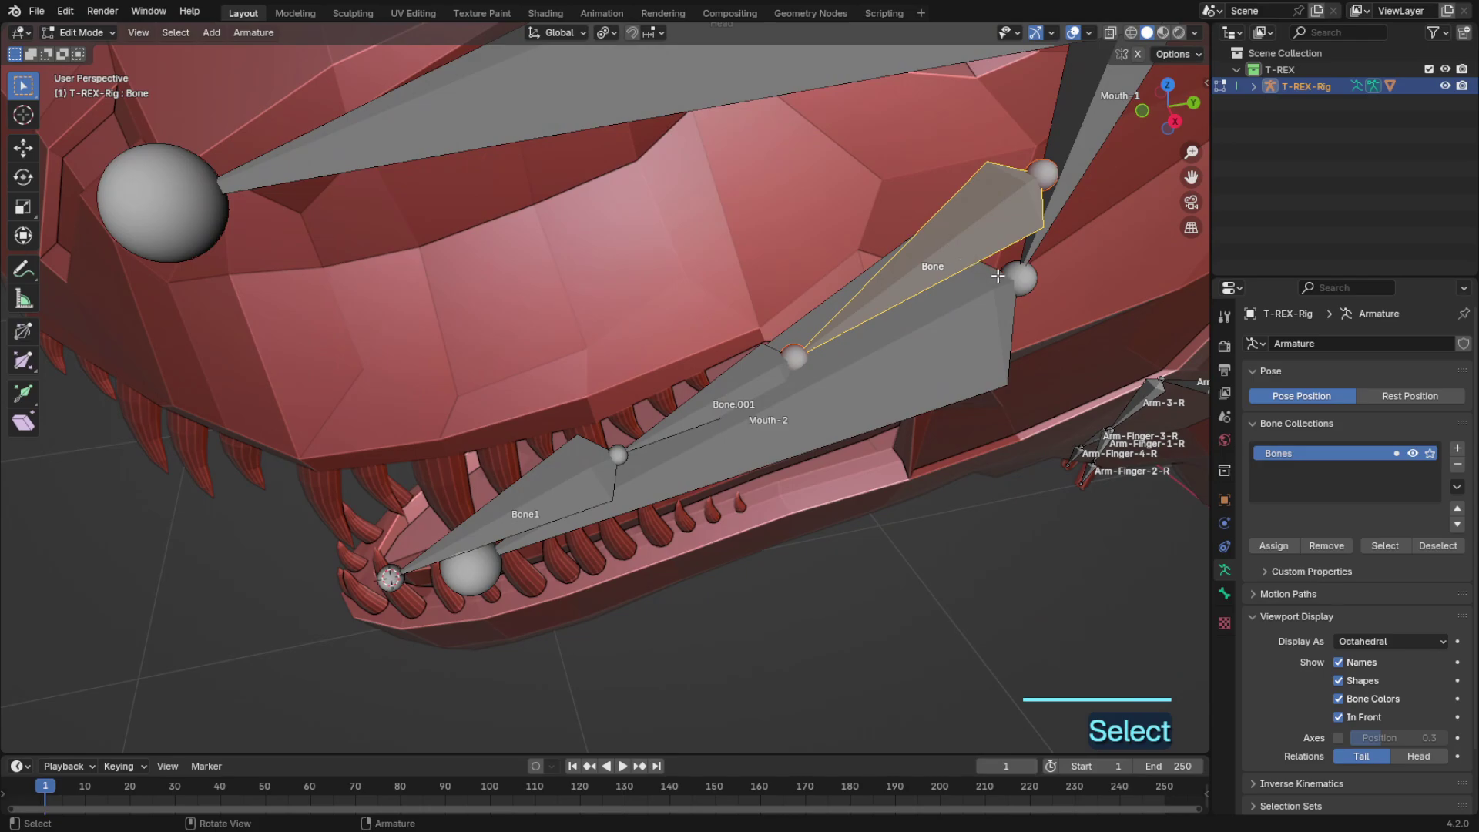
pyautogui.press('F2')
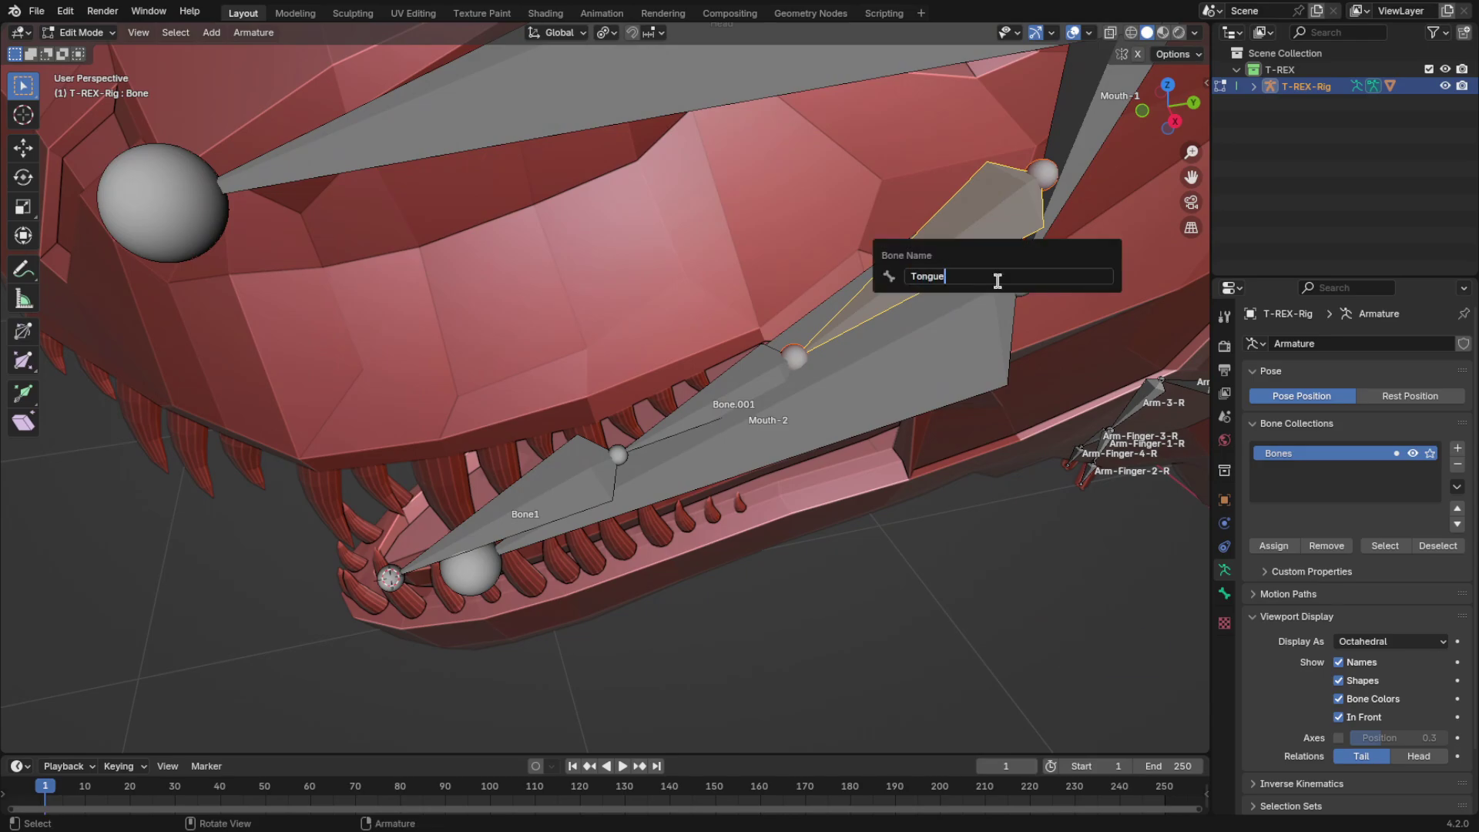
pyautogui.write('Tongue-1')
pyautogui.press('Return')
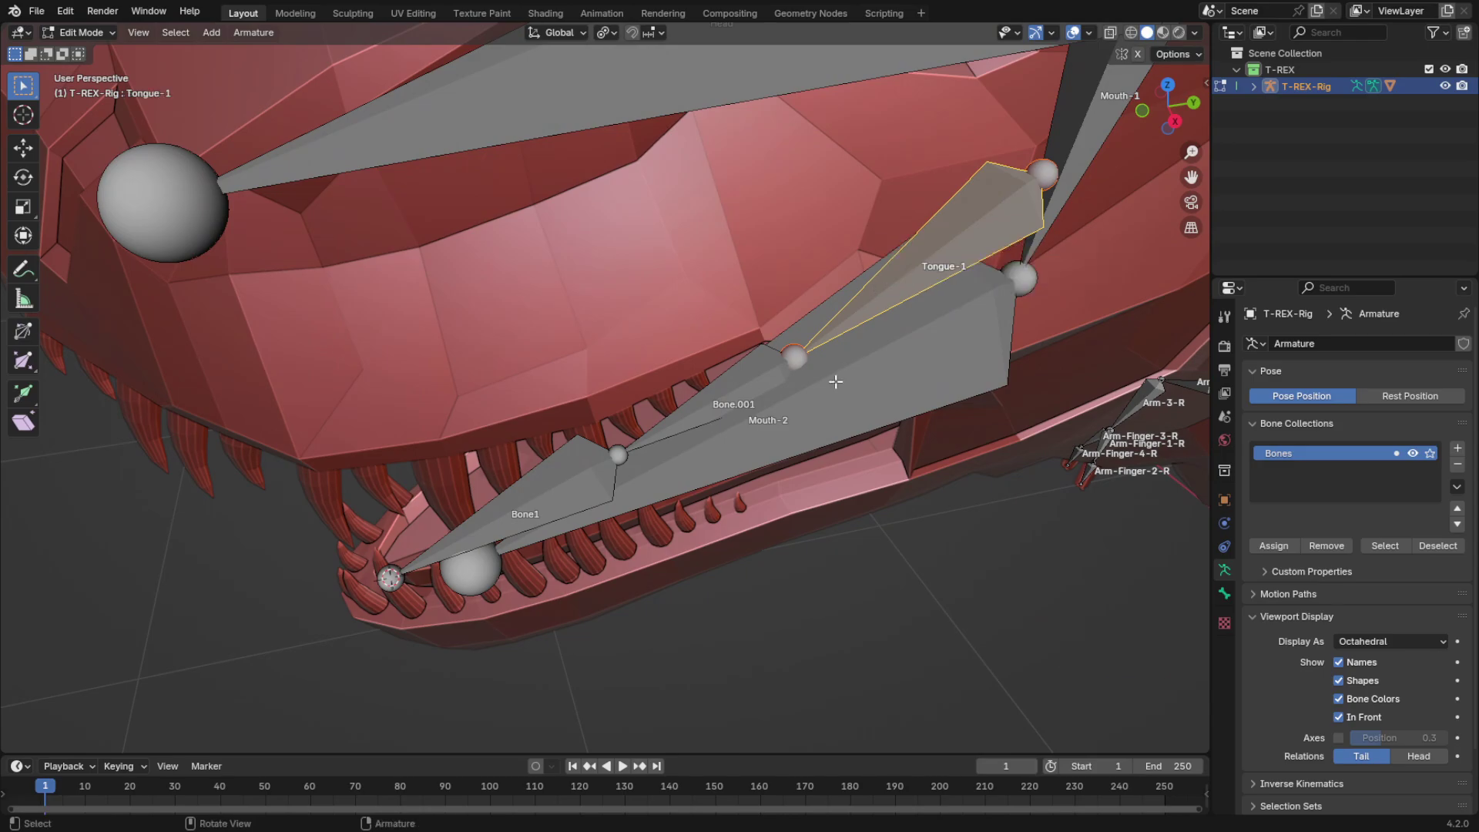
# Step: Rename the middle tongue bone to Tongue-2 and the front one to Tongue-3
pyautogui.click(750, 387)
pyautogui.press('F2')
pyautogui.write('Tongue-2')
pyautogui.press('Return')
pyautogui.click(611, 462)
pyautogui.press('F2')
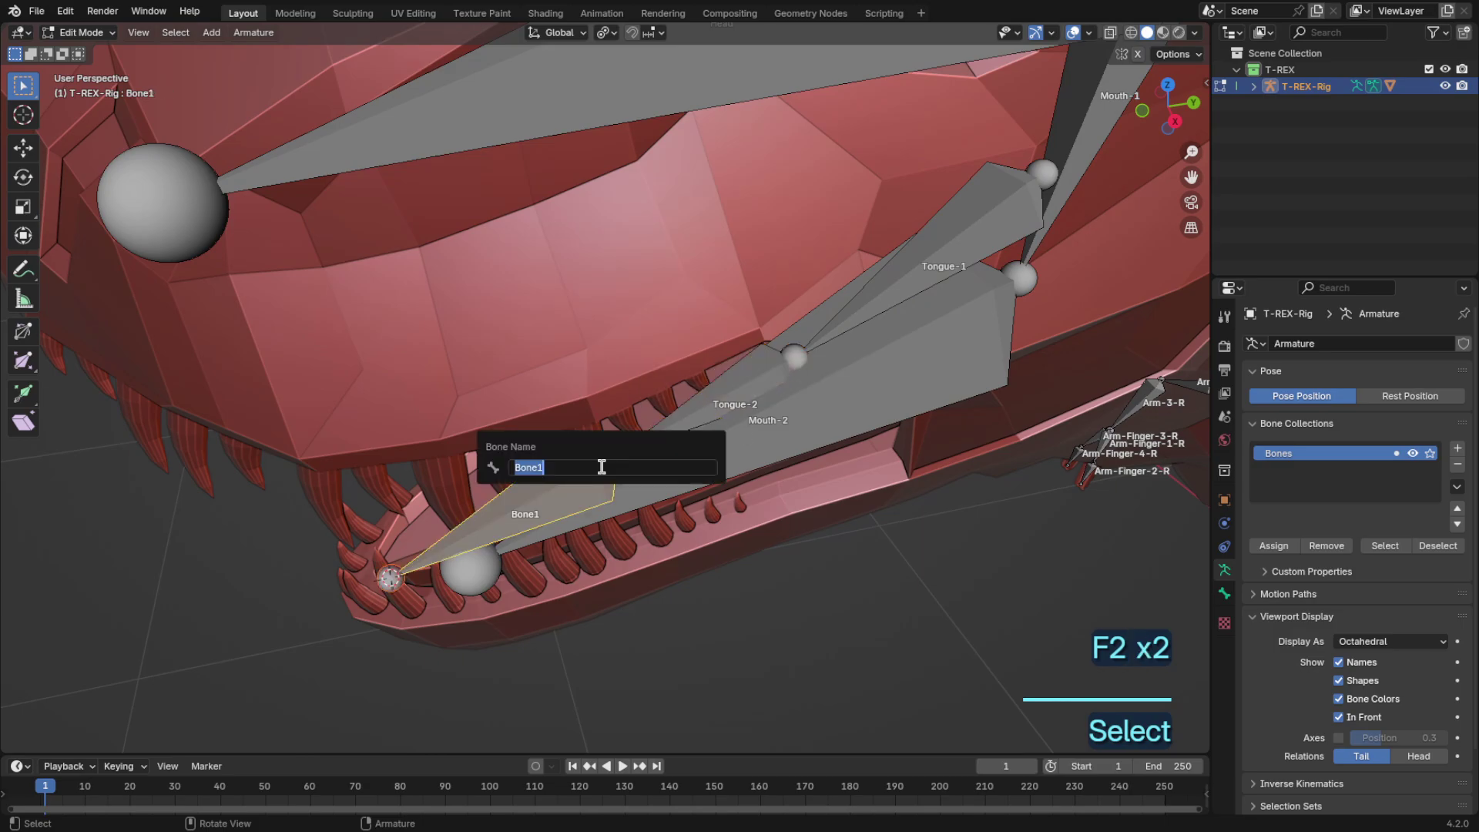
pyautogui.write('Tongue-3')
pyautogui.press('Return')
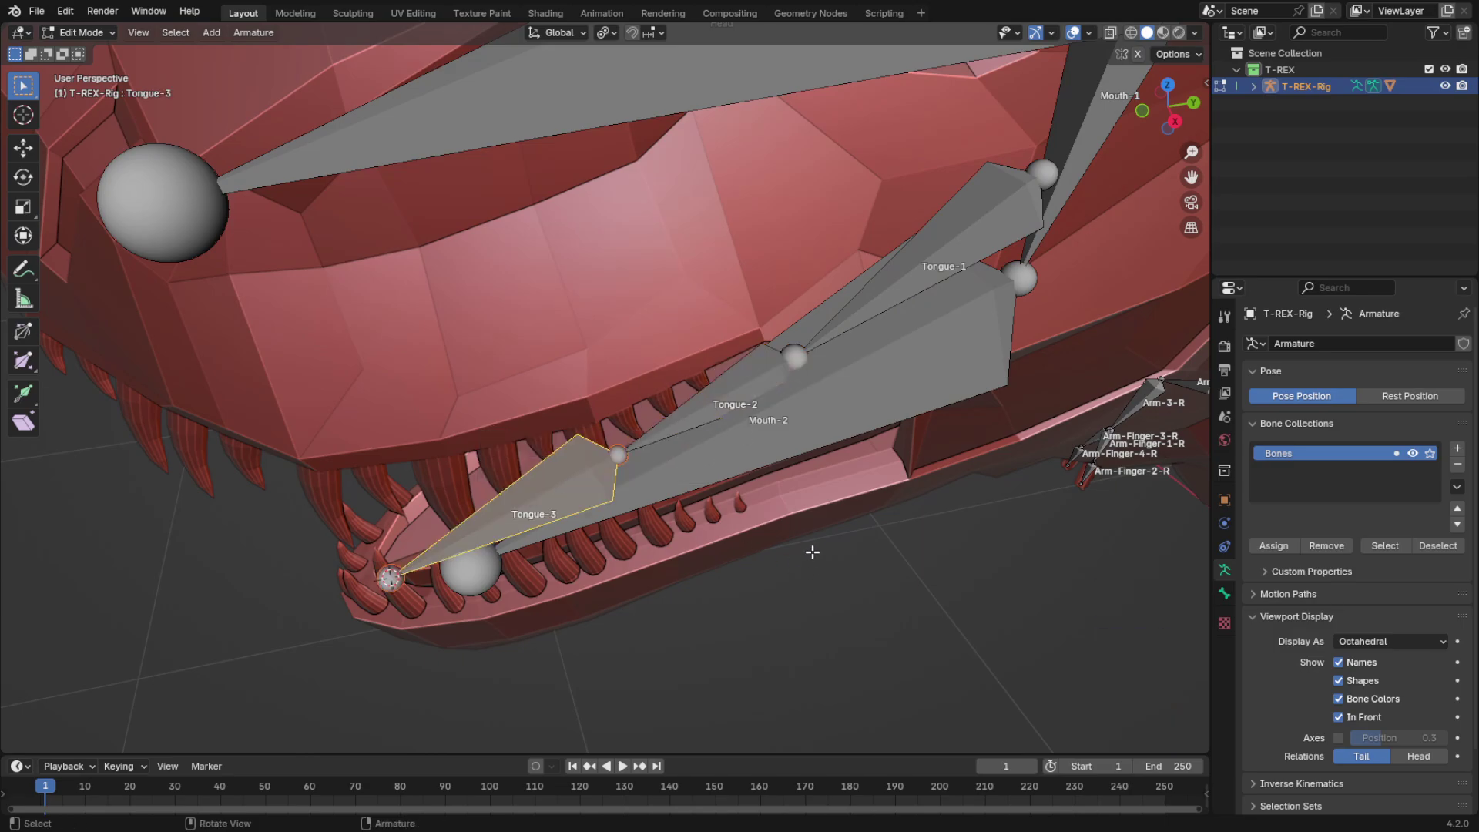
# Step: Parent the Tongue-1 bone to Mouth-2 with Keep Offset
pyautogui.scroll(-3, 813, 551)
pyautogui.moveTo(812, 552); pyautogui.dragTo(799, 505, button='middle')
pyautogui.scroll(2, 798, 506)
pyautogui.hotkey('ctrl', 'Tab')
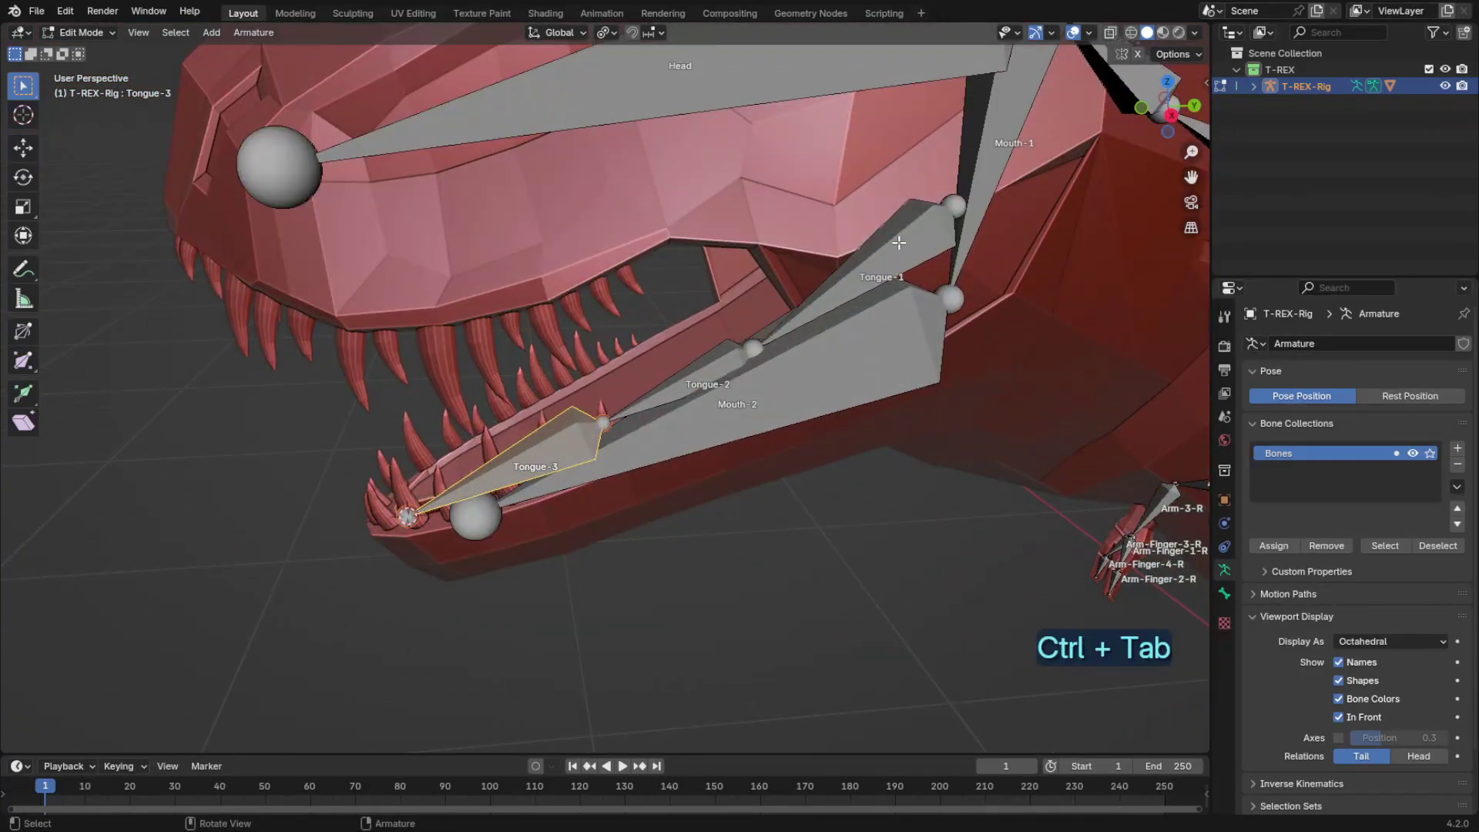
pyautogui.click(899, 243)
pyautogui.hotkey('ctrl', 'p')
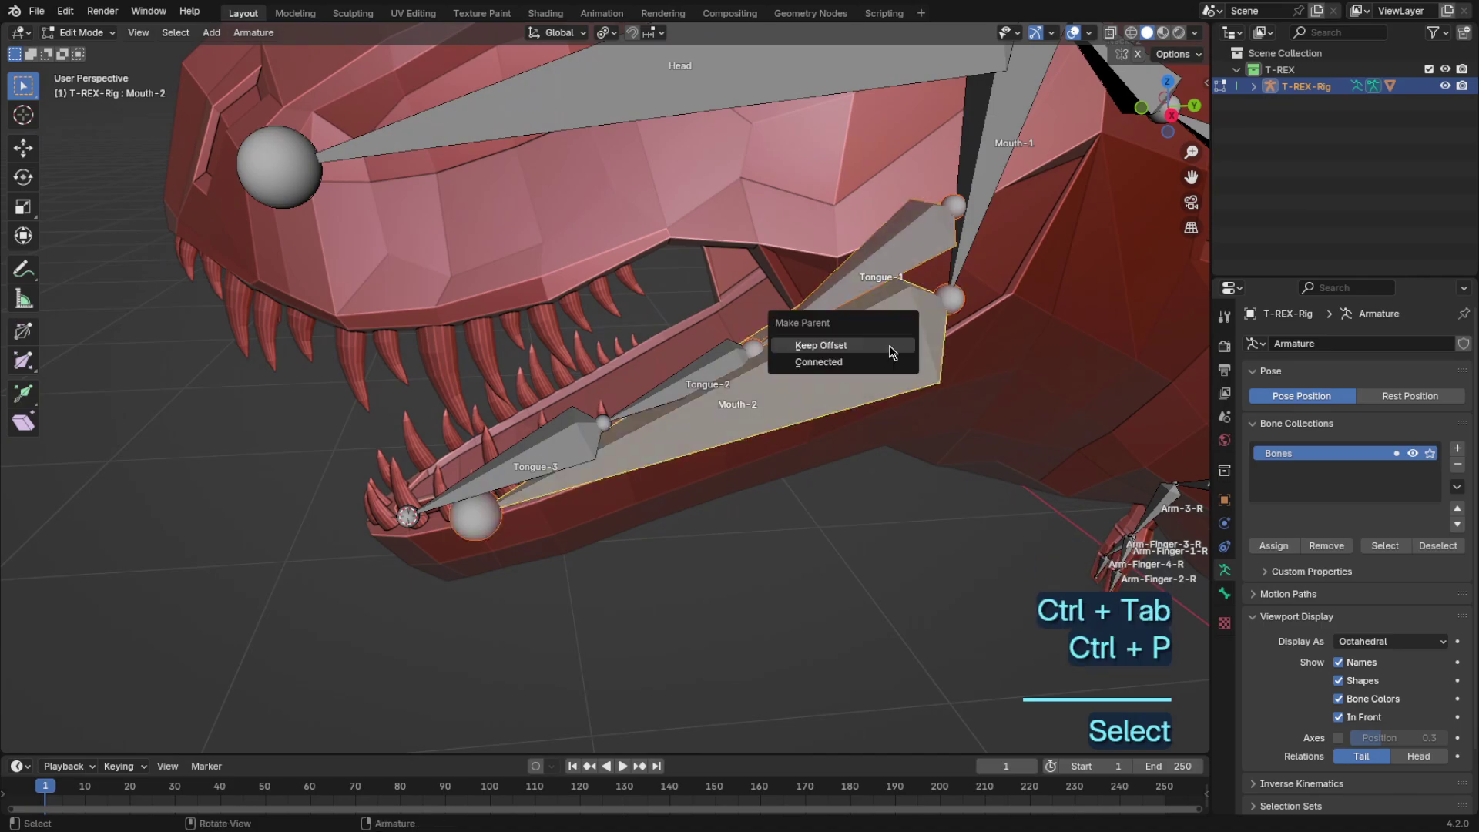
pyautogui.click(891, 352)
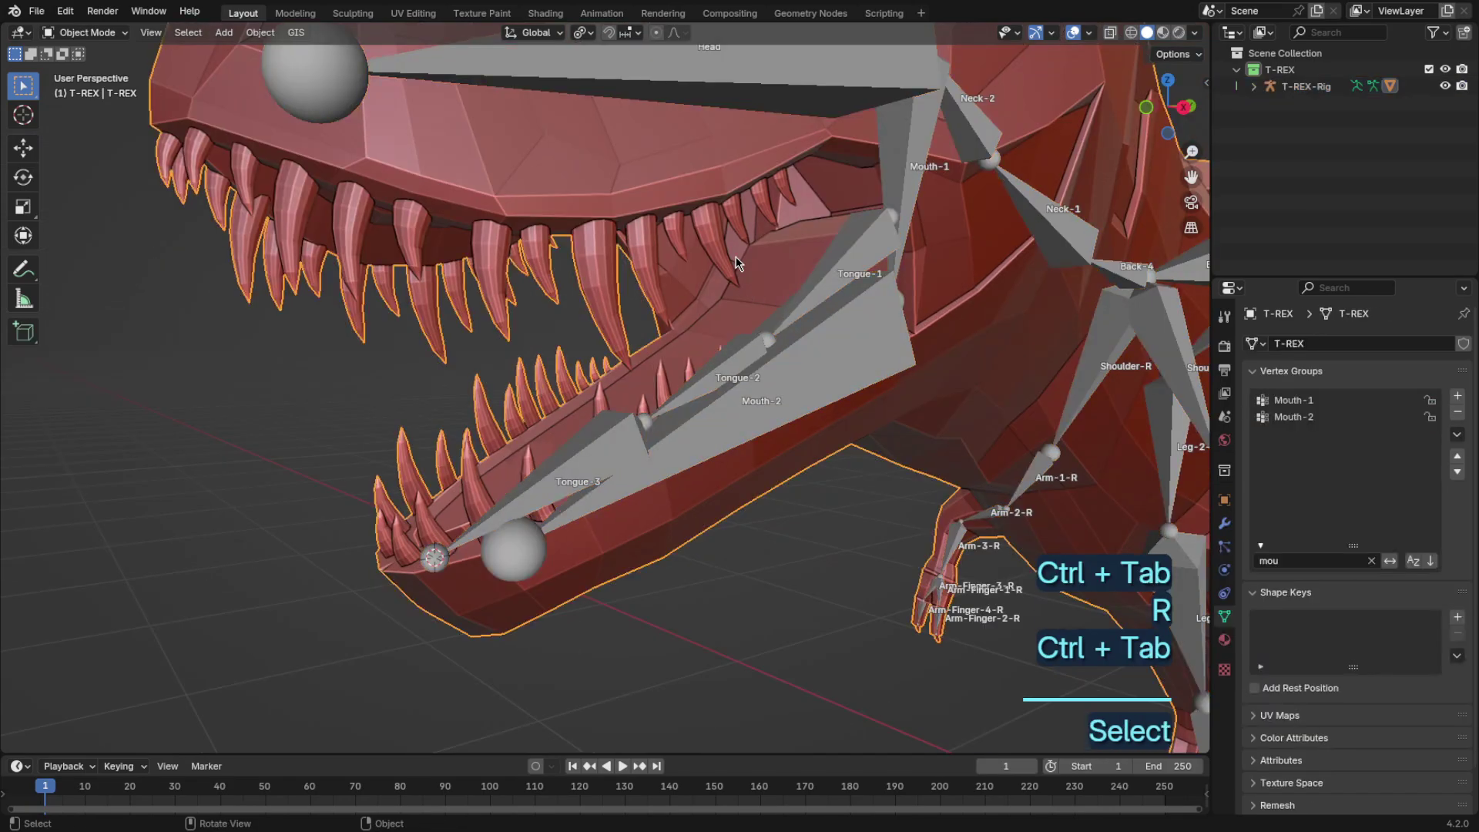
# Step: Isolate the tongue in the T-REX mesh and remove its vertices from all vertex groups
pyautogui.press('Tab')
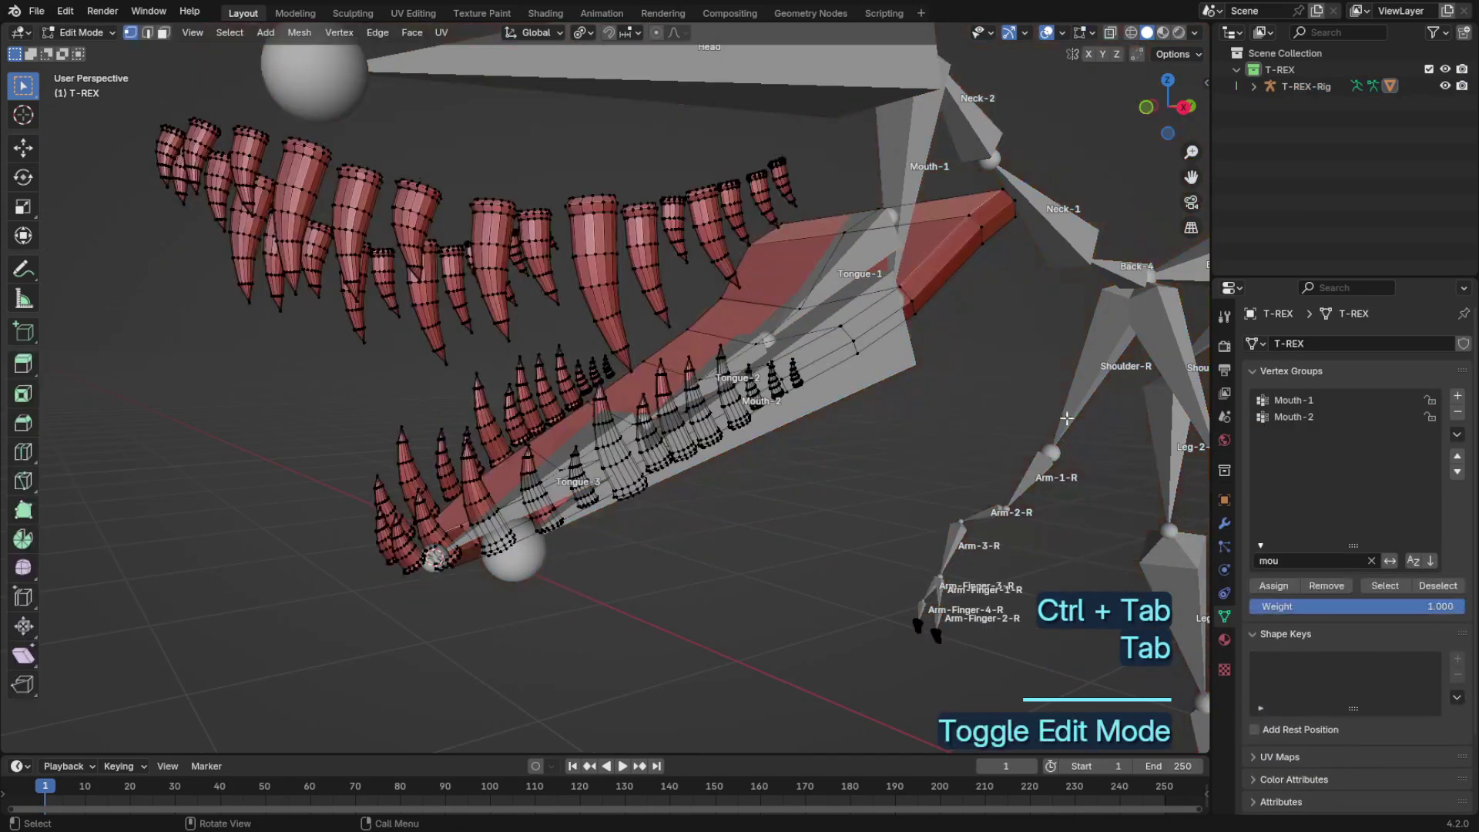
pyautogui.press('l')
pyautogui.press('h')
pyautogui.press('l')
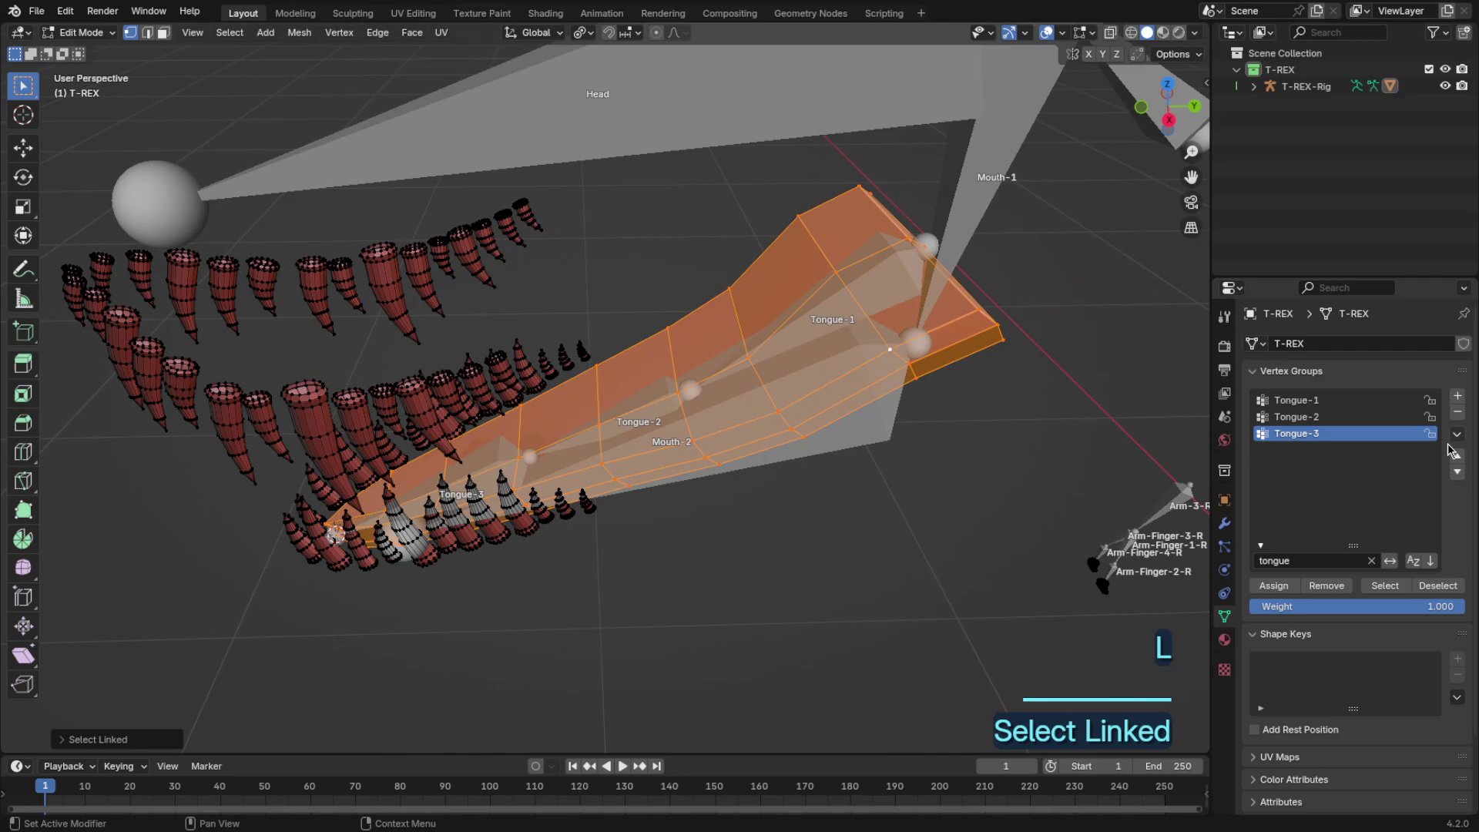
pyautogui.click(1370, 561)
pyautogui.click(1456, 433)
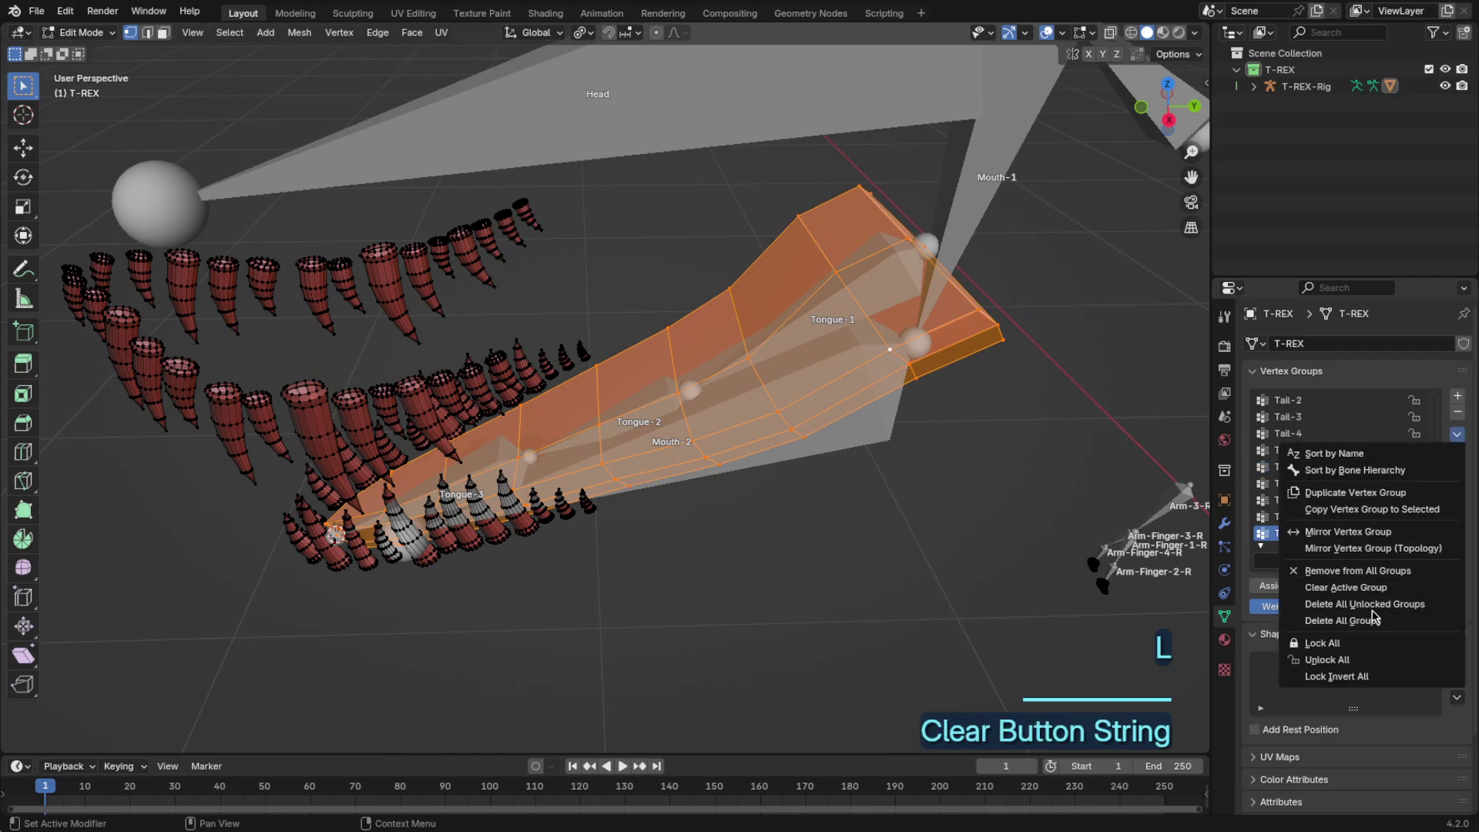
pyautogui.click(1378, 587)
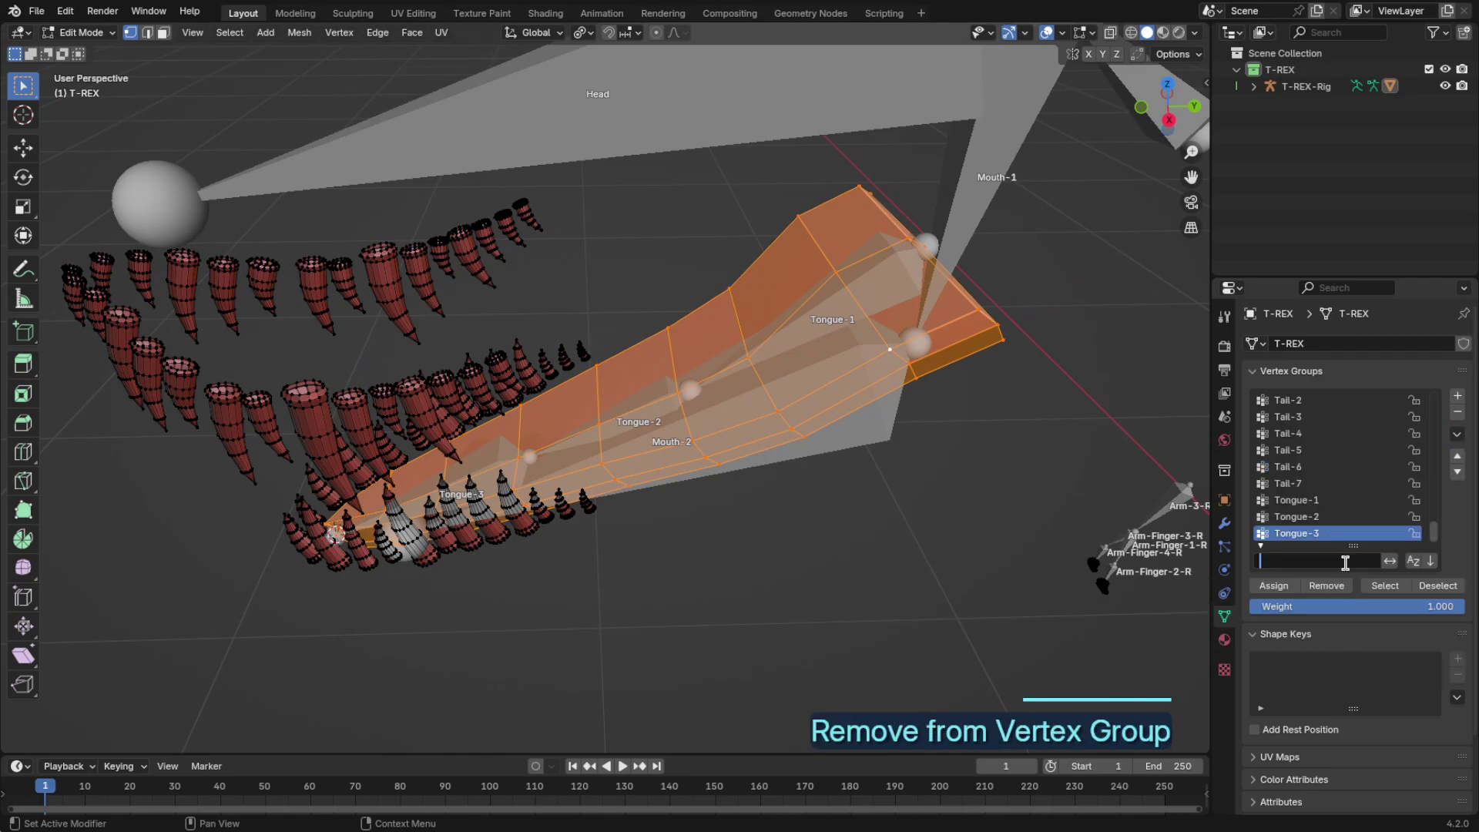
# Step: Filter the vertex groups by "tongue" and assign the rear section of the tongue to Tongue-1 with weight 1.000
pyautogui.click(1345, 561)
pyautogui.write('tongue')
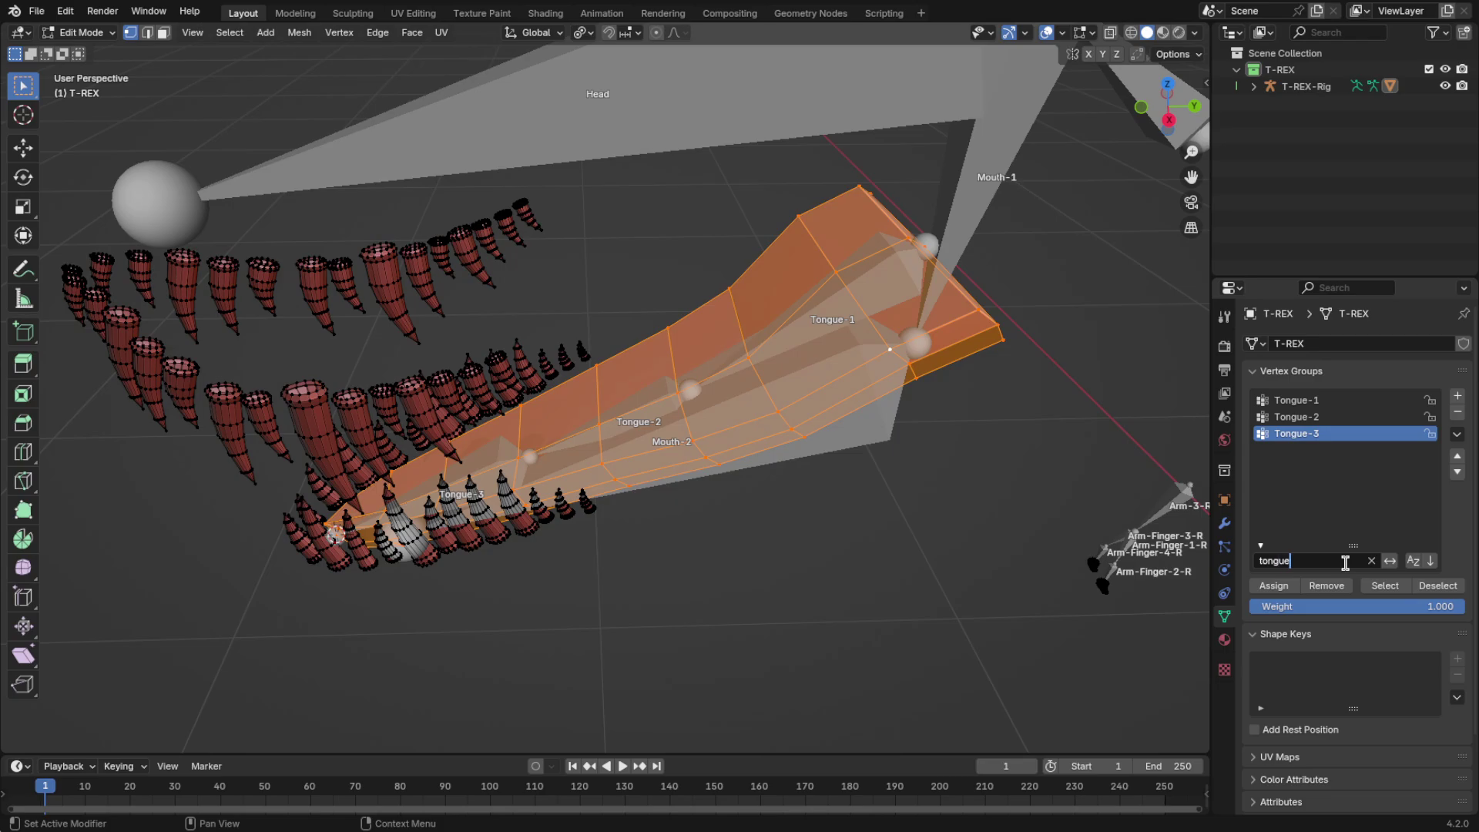
pyautogui.write('3')
pyautogui.moveTo(933, 277); pyautogui.dragTo(846, 259, button='middle')
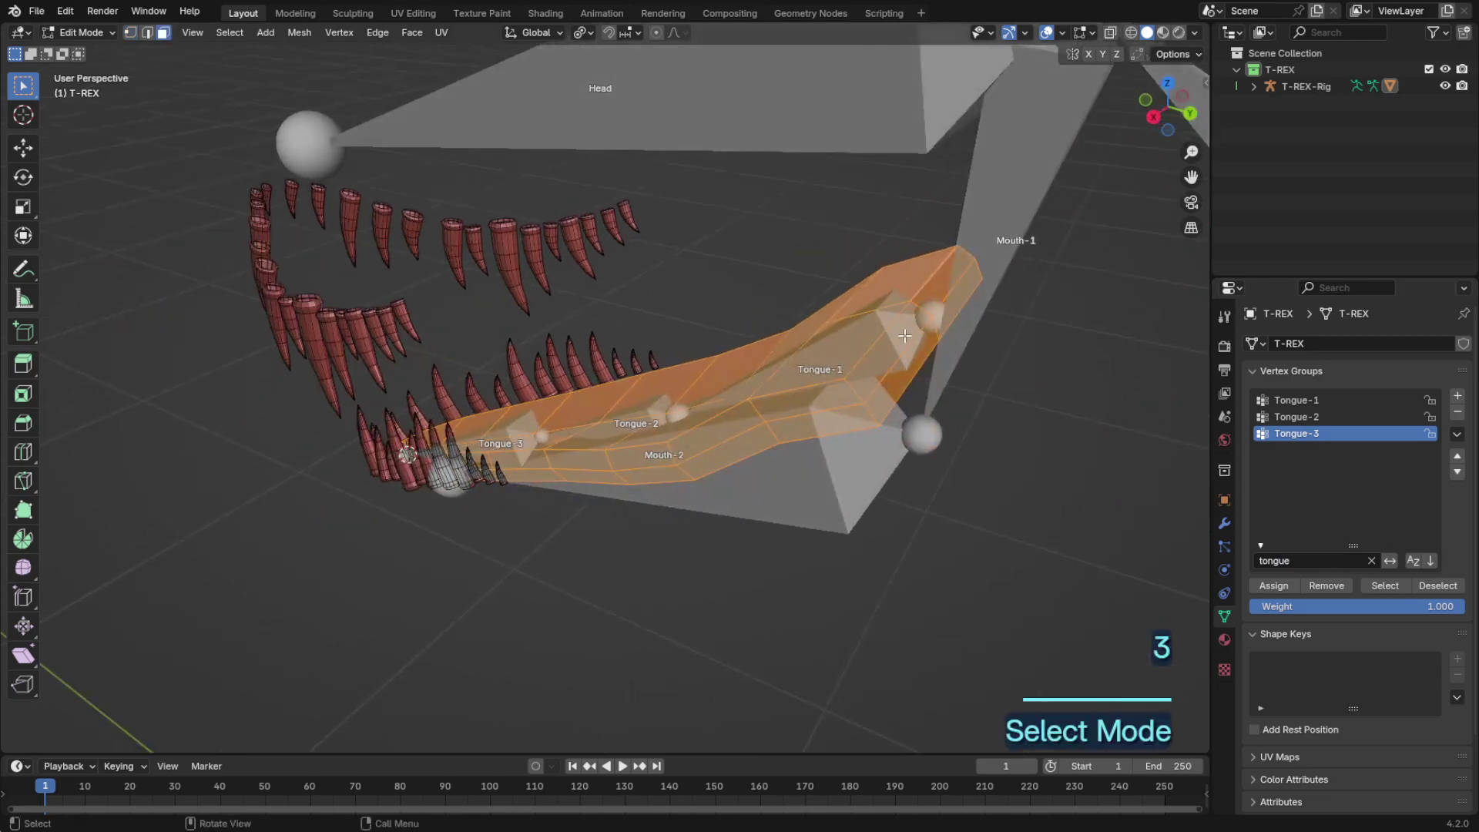
pyautogui.moveTo(904, 336); pyautogui.dragTo(986, 248)
pyautogui.press('ctrl+KP_Add')
pyautogui.press('ctrl+KP_Add')
pyautogui.moveTo(935, 311); pyautogui.dragTo(1073, 297, button='middle')
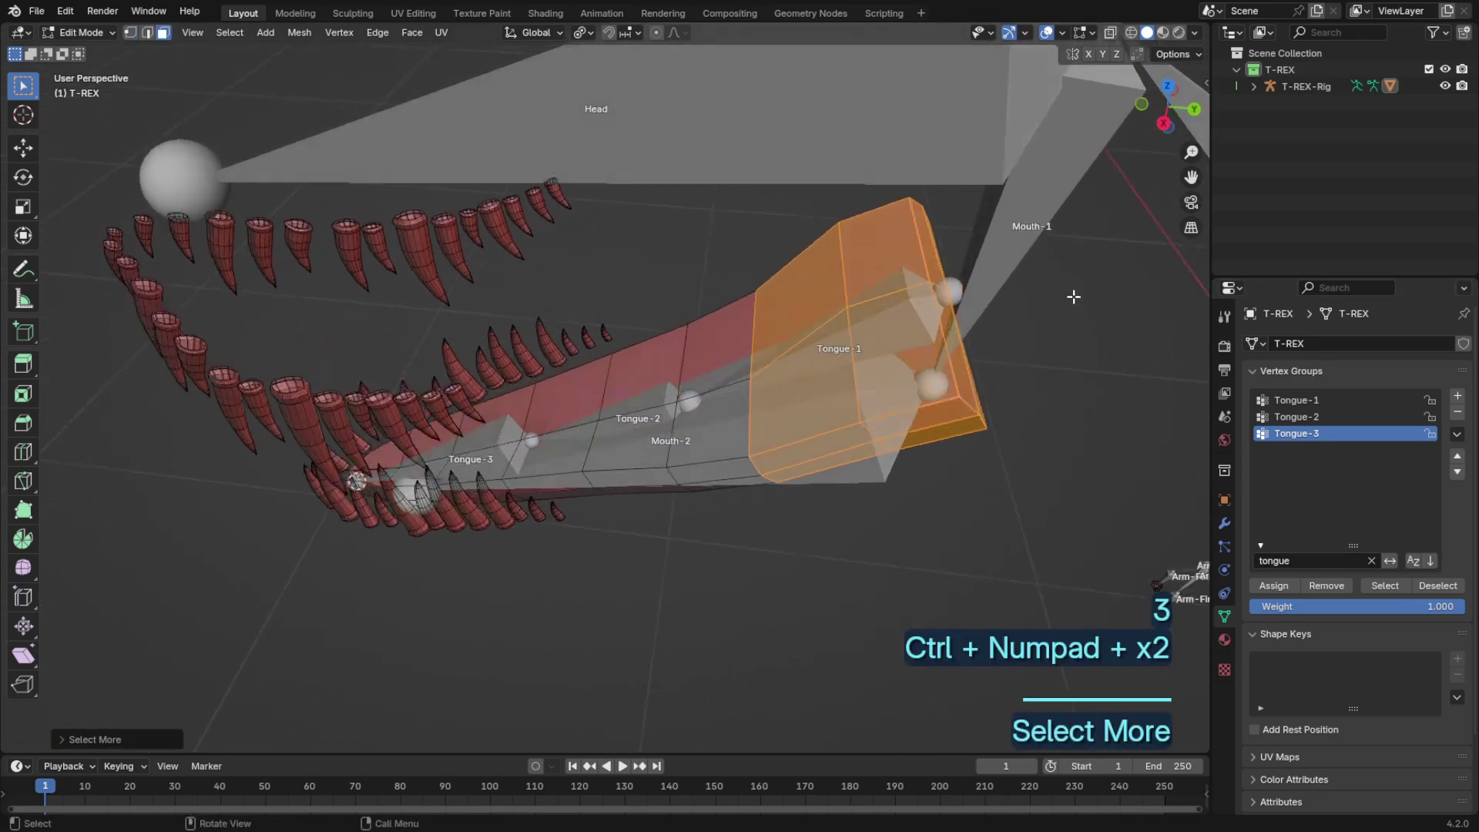
pyautogui.press('ctrl+KP_Add')
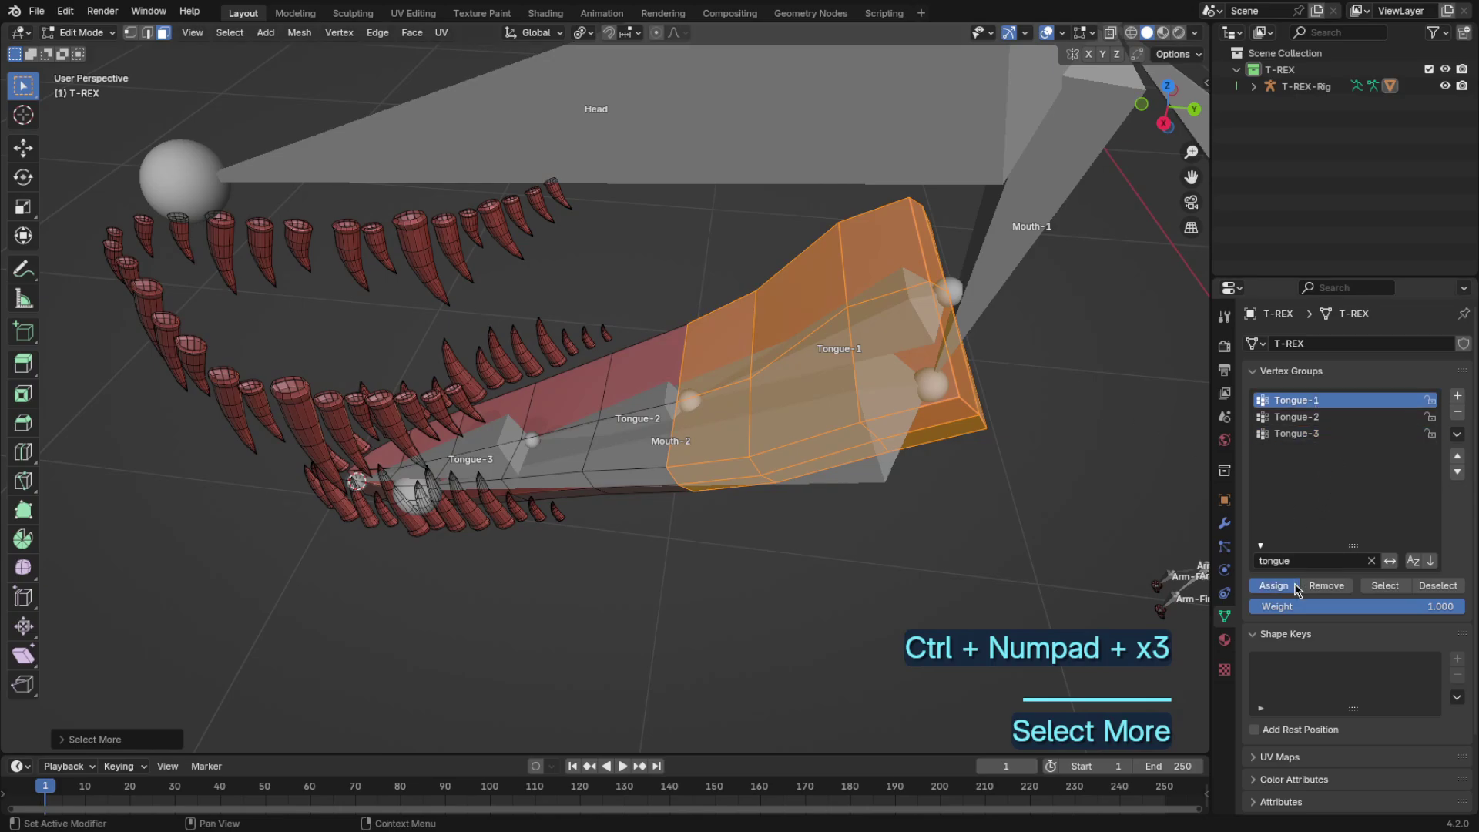
pyautogui.click(1273, 585)
# Step: Assign the middle tongue section to Tongue-2 and the front section to Tongue-3, hiding each section once it is assigned
pyautogui.press('h')
pyautogui.keyDown('alt'); pyautogui.click(781, 435); pyautogui.keyUp('alt')
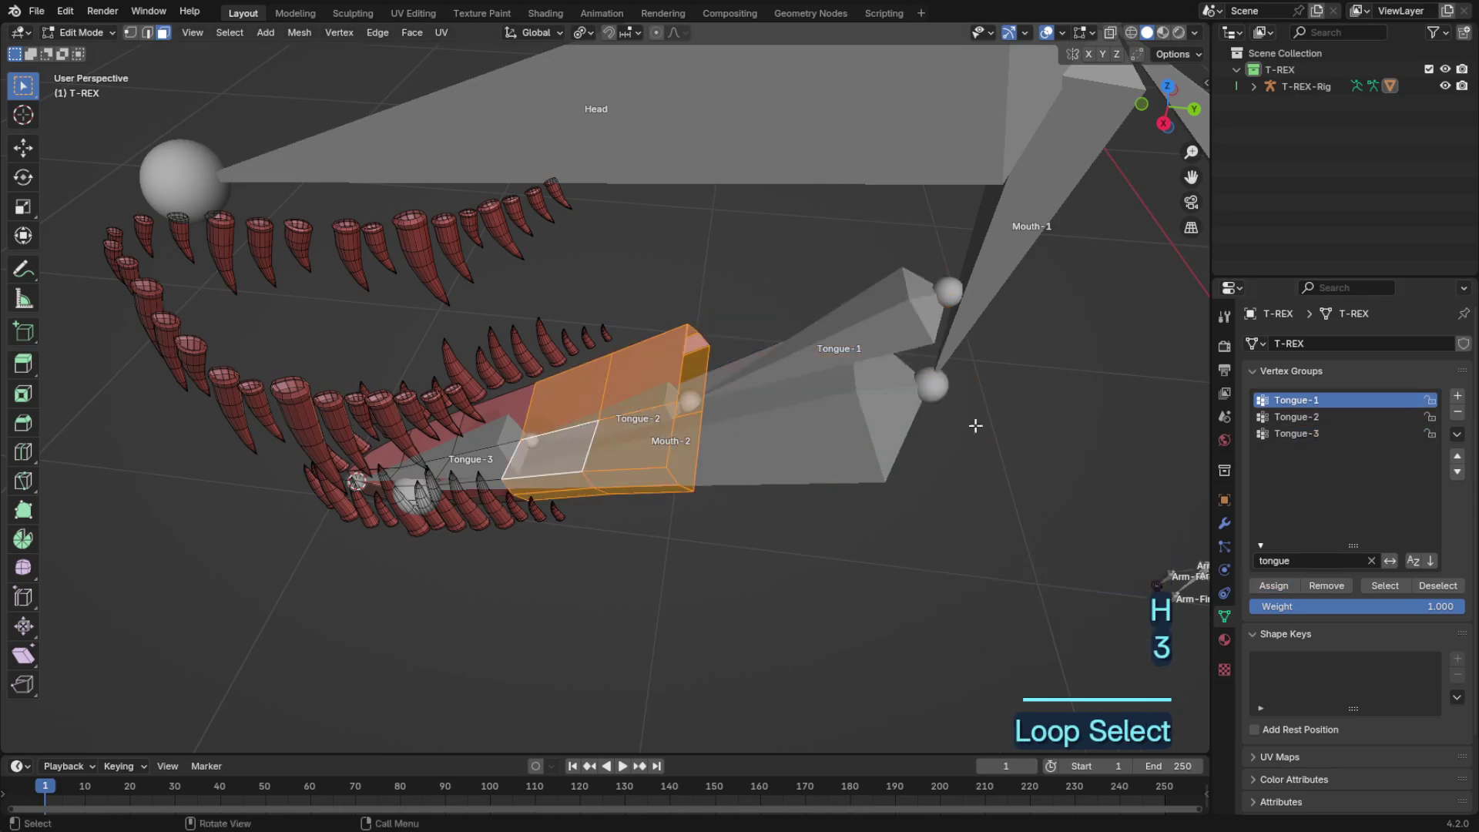
pyautogui.press('h')
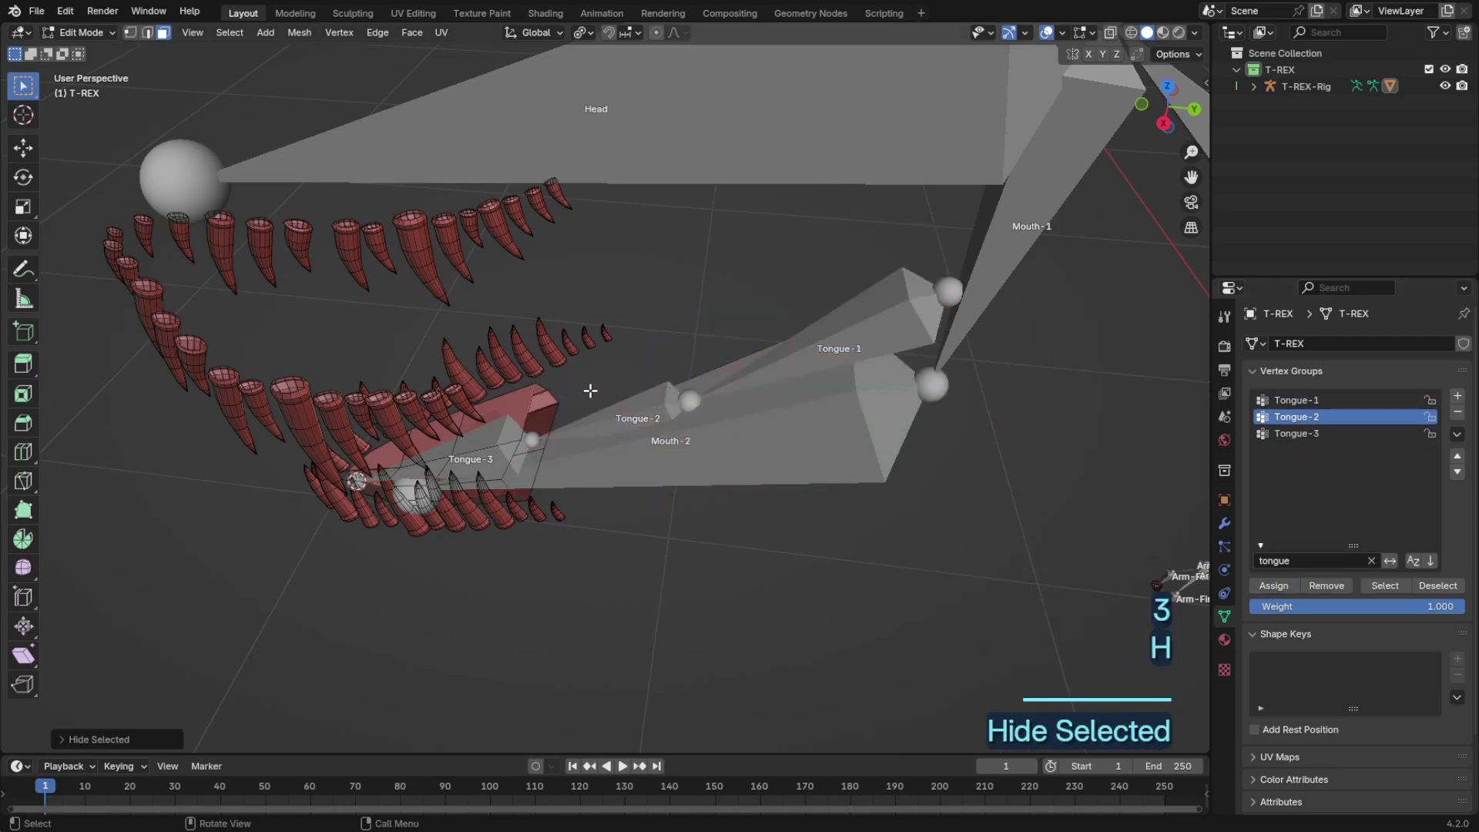
pyautogui.press('l')
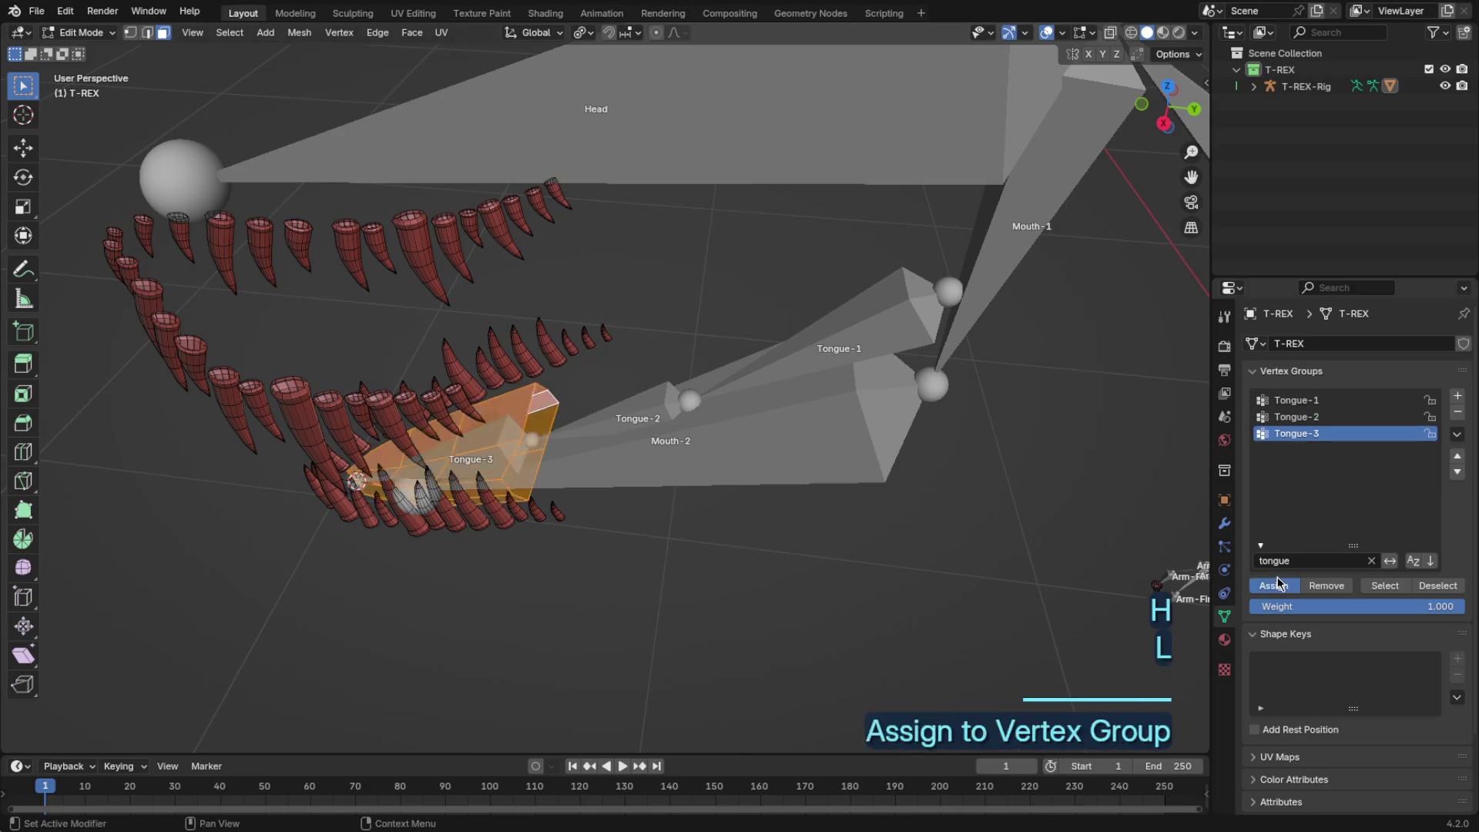
# Step: Put the rig in Pose Mode and try rotating the Mouth-2 bone freely to check how the tongue follows
pyautogui.hotkey('ctrl', 'Tab')
pyautogui.click(667, 429)
pyautogui.hotkey('ctrl', 'Tab')
pyautogui.moveTo(713, 422); pyautogui.dragTo(809, 365, button='middle')
pyautogui.click(825, 367)
pyautogui.press('r')
pyautogui.press('r')
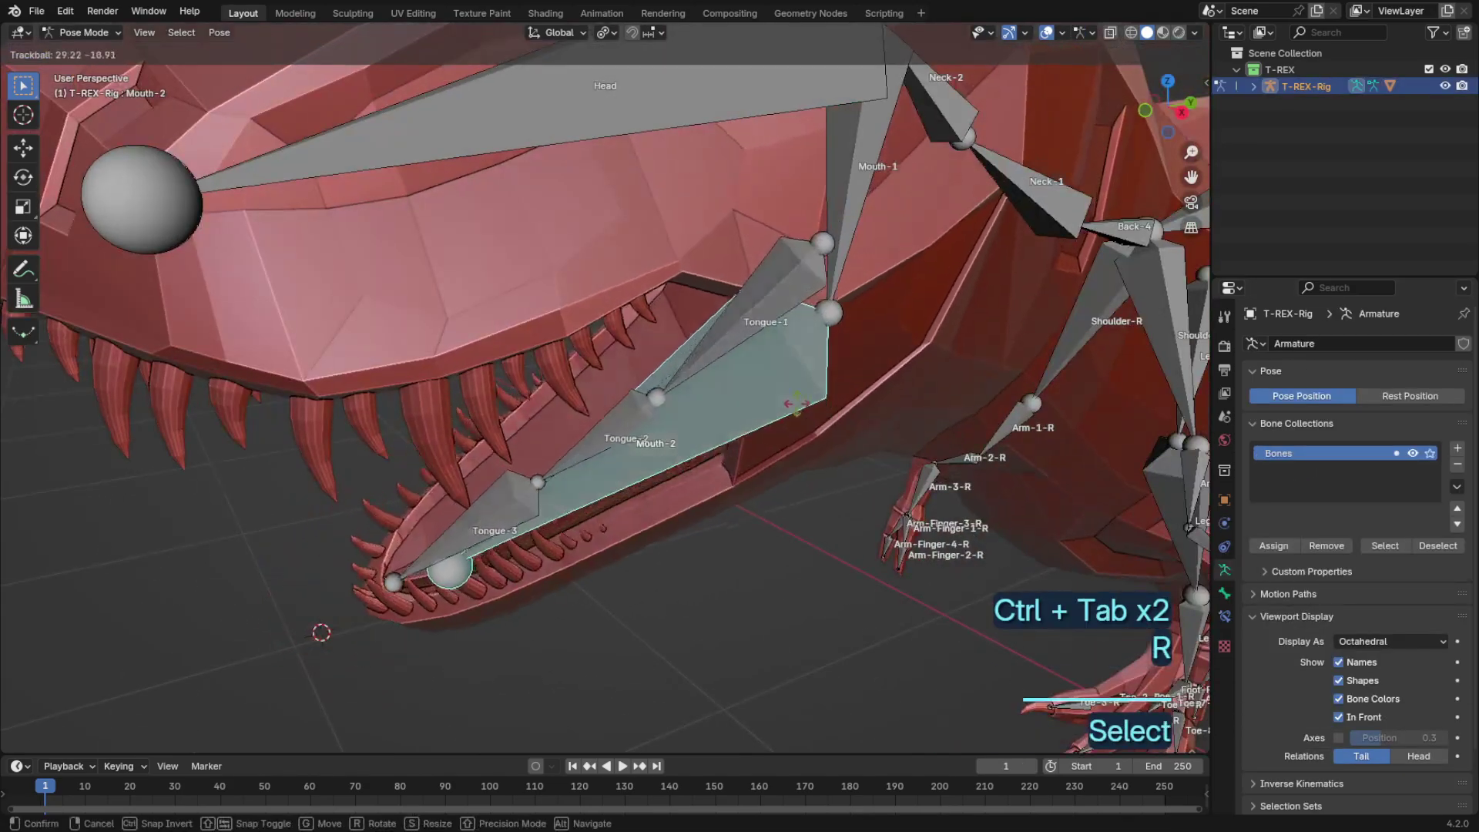
pyautogui.rightClick(806, 388)
# Step: Rotate the Tongue-1, Tongue-2 and Tongue-3 bones together about the global X axis to raise the tongue
pyautogui.click(712, 347)
pyautogui.press('r')
pyautogui.middleClick(686, 335)
pyautogui.rightClick(662, 339)
pyautogui.keyDown('shift'); pyautogui.click(557, 471); pyautogui.keyUp('shift')
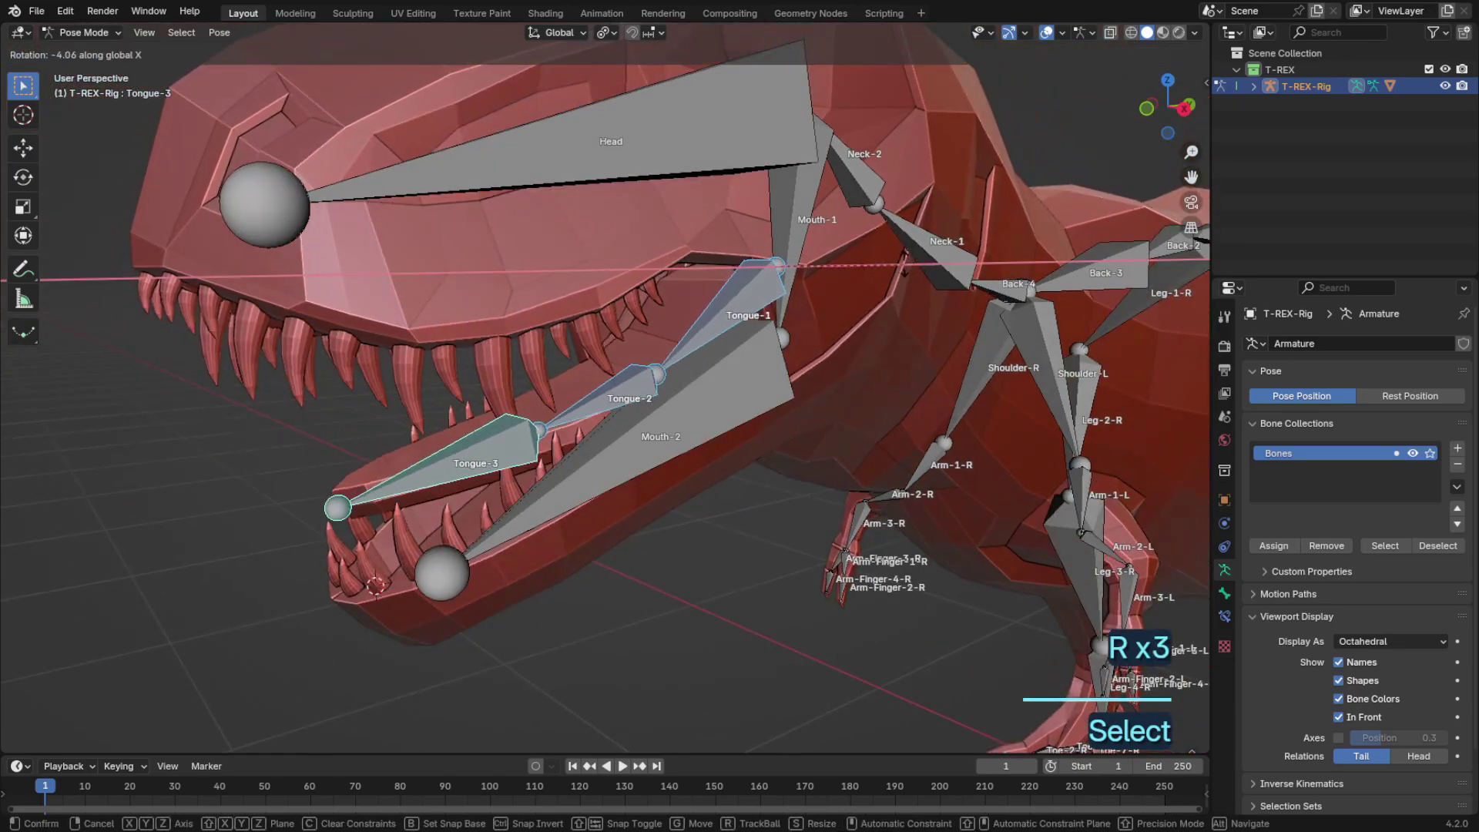
pyautogui.click(906, 268)
# Step: Rotate only the Tongue-3 bone about the global X axis
pyautogui.click(517, 396)
pyautogui.press('r')
pyautogui.press('x')
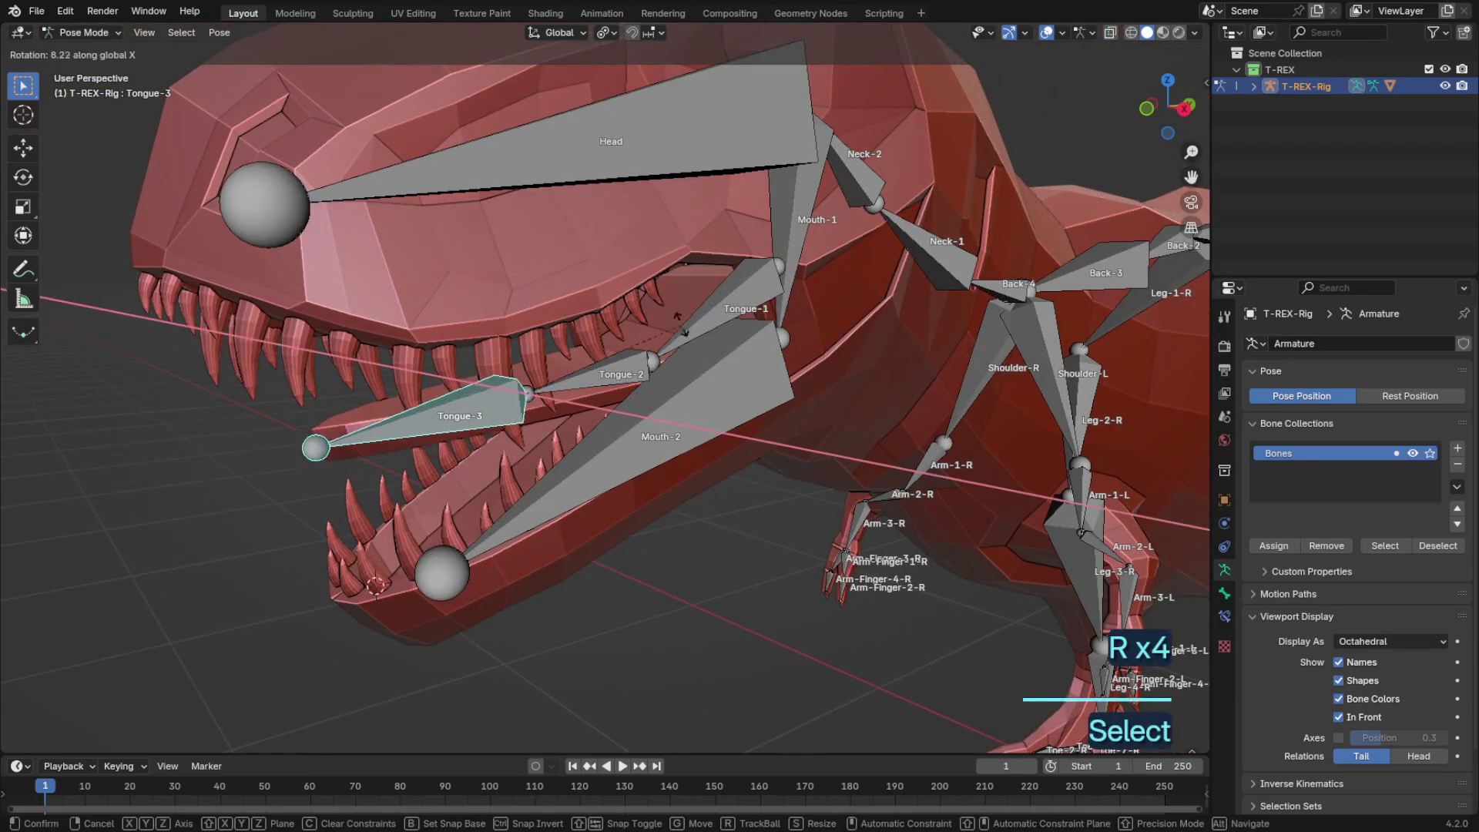
pyautogui.click(616, 269)
# Step: Hide the viewport overlays and rotate the front tongue bone about X again to check the deformation
pyautogui.click(1046, 34)
pyautogui.moveTo(870, 131); pyautogui.dragTo(1078, 173, button='middle')
pyautogui.press('r')
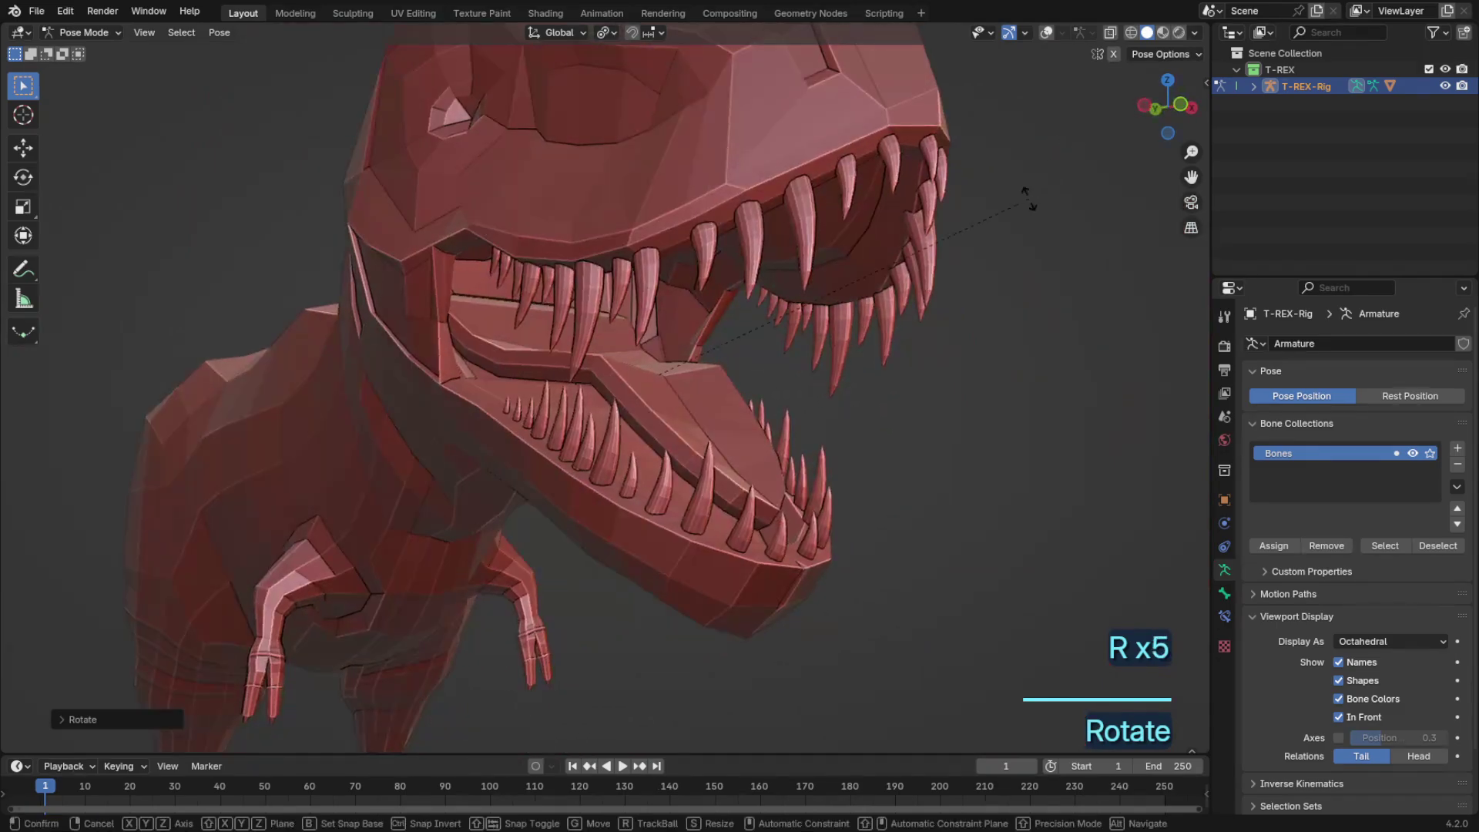
pyautogui.press('x')
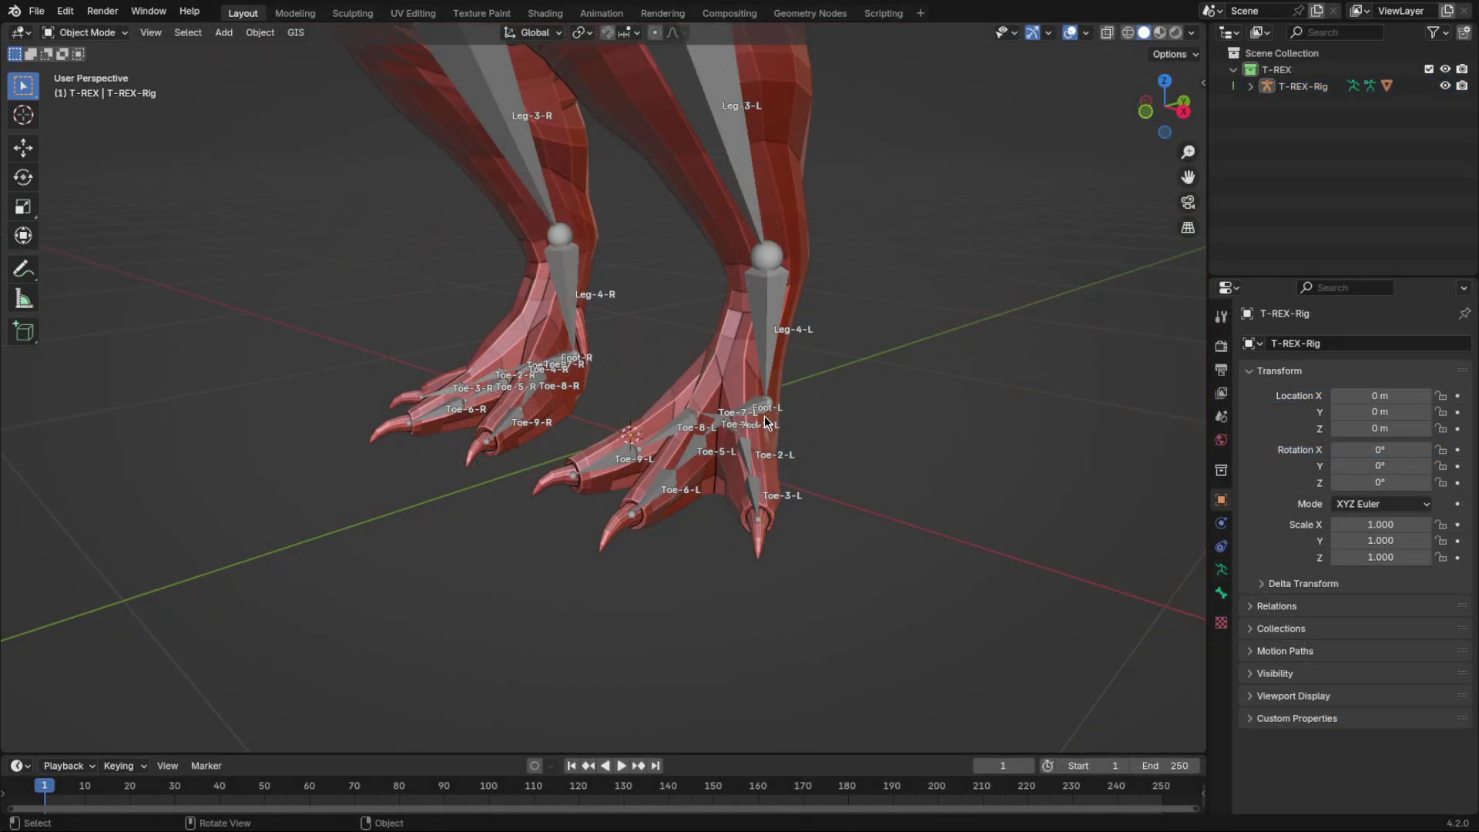
# Step: Open T-REX-Rig in Edit Mode and snap the 3D cursor to the ankle joint at the lower end of Leg-4-L
pyautogui.click(764, 421)
pyautogui.press('Tab')
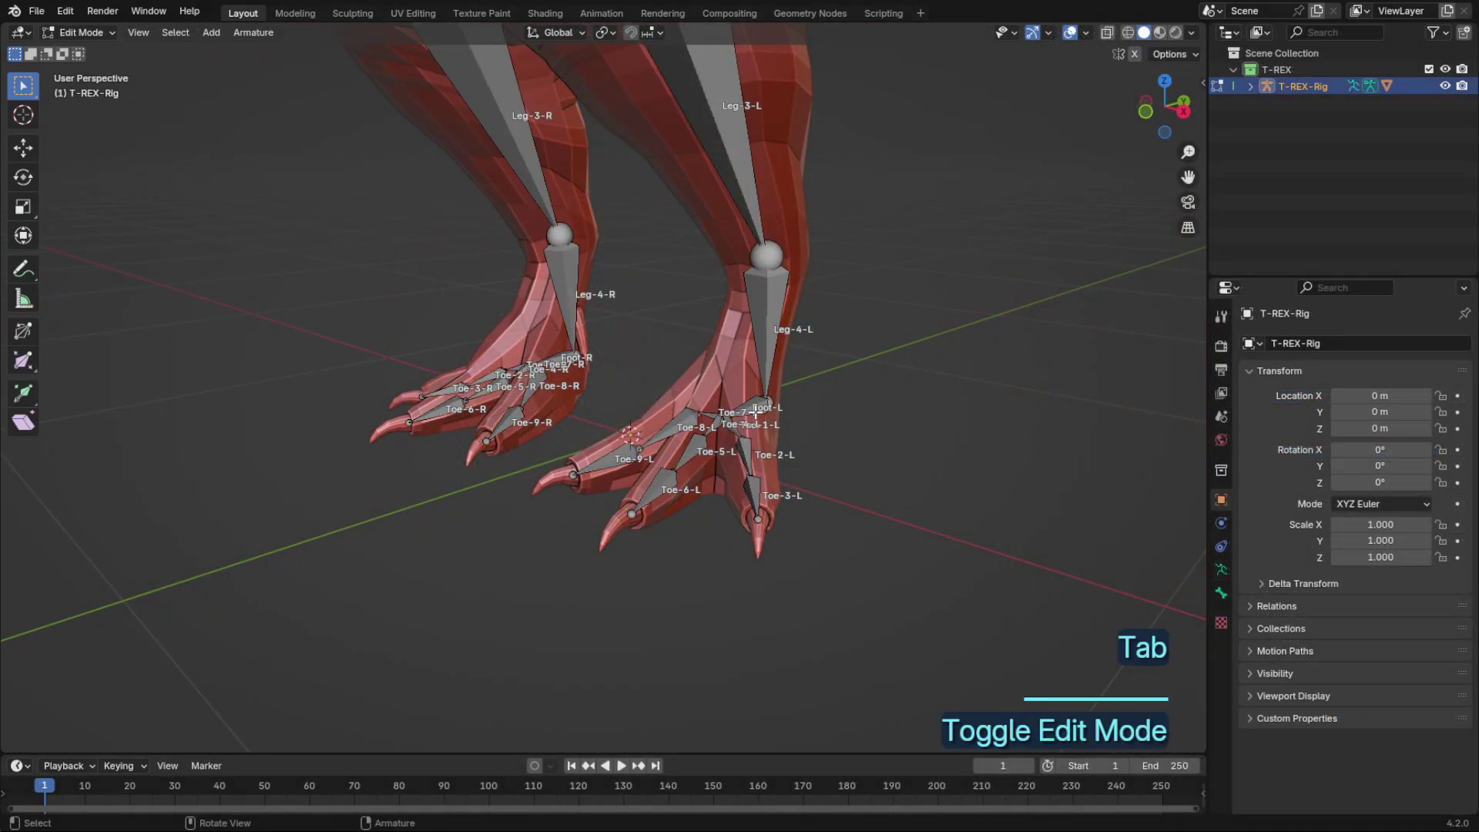
pyautogui.click(1183, 112)
pyautogui.scroll(7, 604, 389)
pyautogui.click(681, 338)
pyautogui.hotkey('shift', 's')
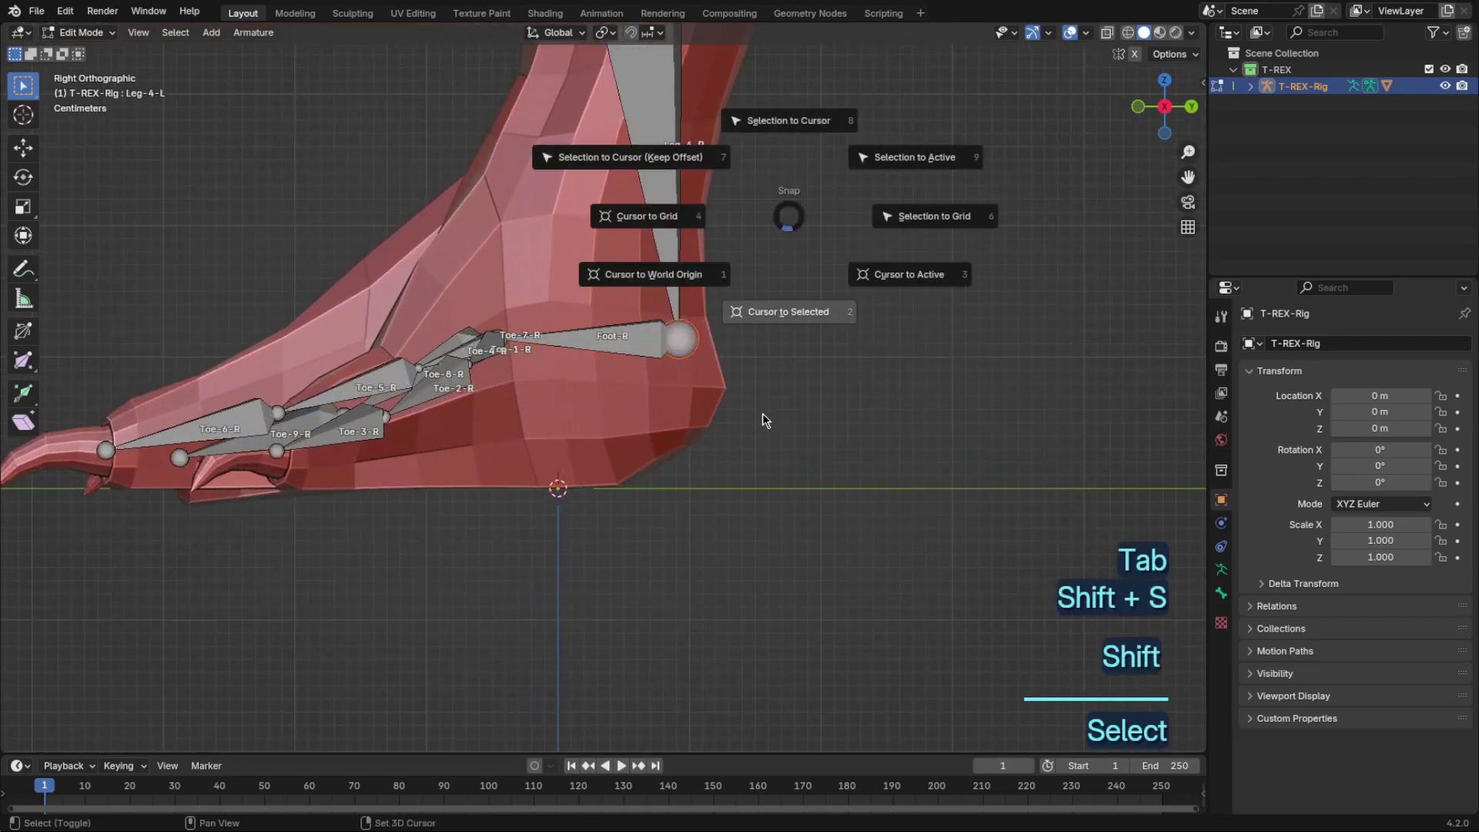
pyautogui.click(762, 413)
# Step: Duplicate the Foot-L bone in place
pyautogui.click(642, 348)
pyautogui.press('g')
pyautogui.keyDown('shift'); pyautogui.moveTo(642, 348); pyautogui.dragTo(854, 382, button='middle'); pyautogui.keyUp('shift')
pyautogui.rightClick(754, 384)
pyautogui.hotkey('shift', 'd')
pyautogui.rightClick(769, 348)
# Step: Set the pivot point to the 3D Cursor and scale the duplicated foot bone up from the ankle
pyautogui.press('s')
pyautogui.rightClick(1094, 418)
pyautogui.click(603, 32)
pyautogui.click(639, 92)
pyautogui.press('s')
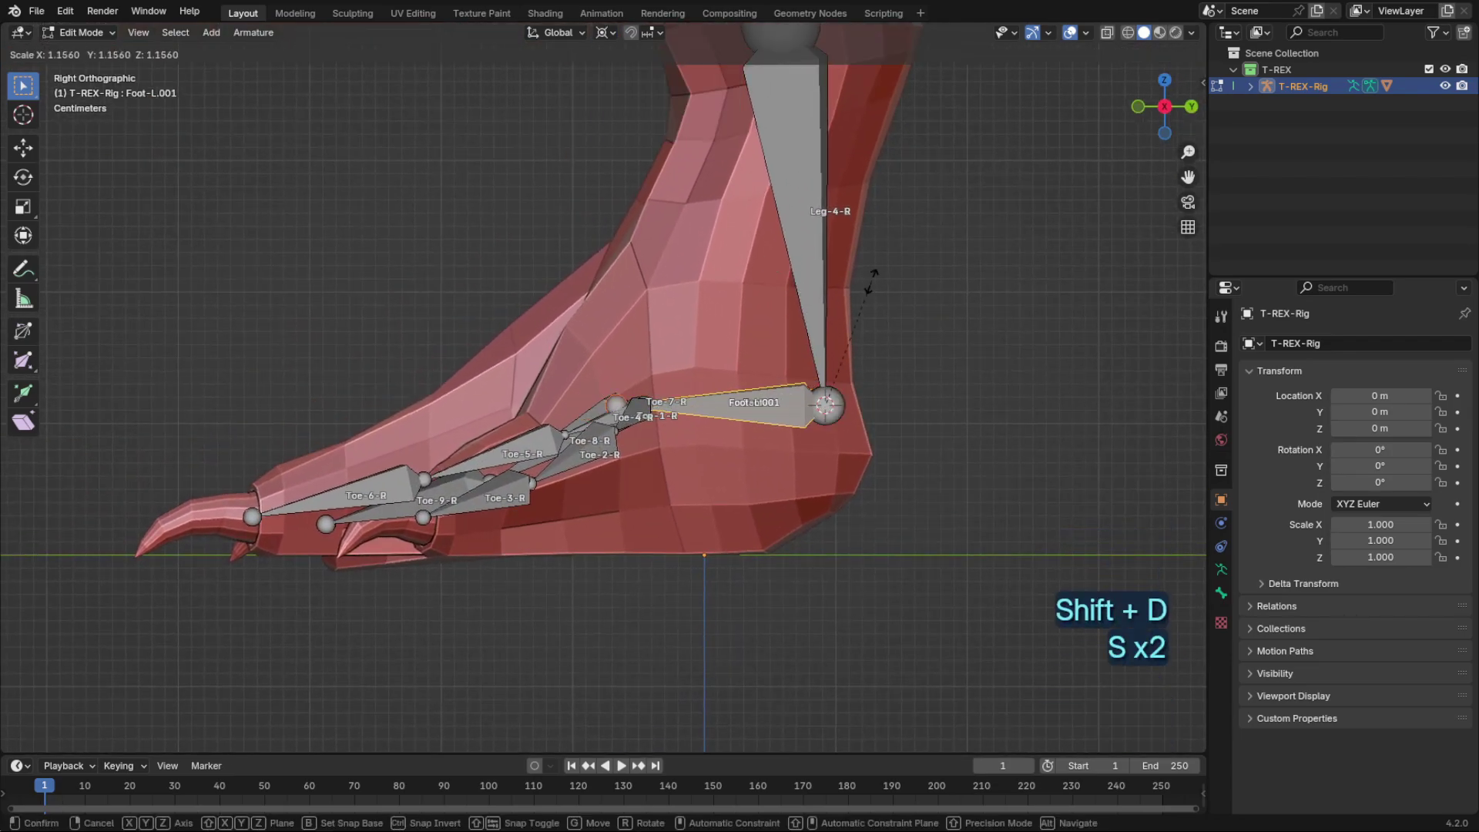
pyautogui.click(875, 94)
# Step: Rename the enlarged foot bone to Foot-IK-L
pyautogui.moveTo(875, 94); pyautogui.dragTo(792, 297, button='middle')
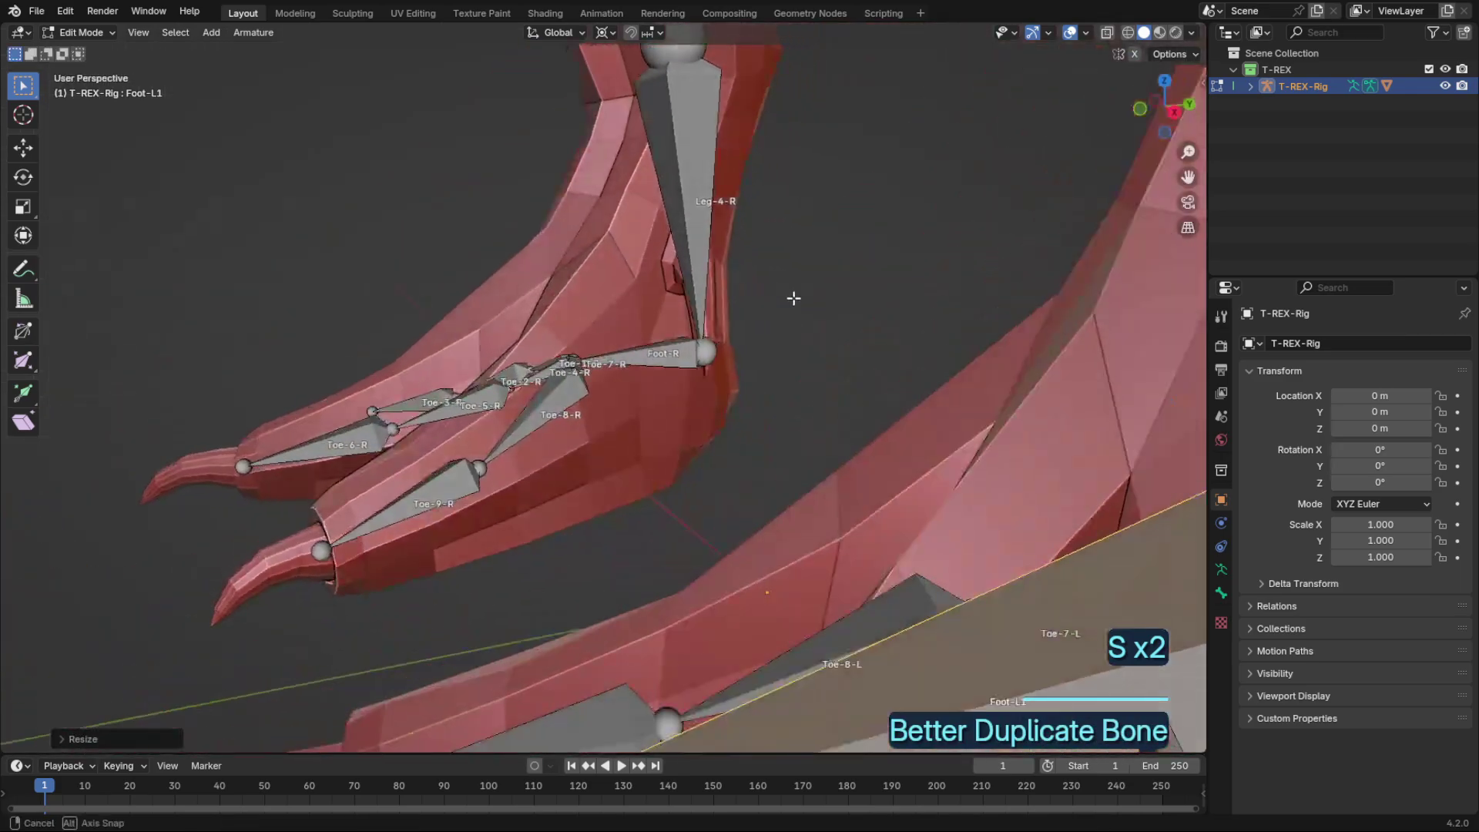
pyautogui.press('KP_Decimal')
pyautogui.press('F2')
pyautogui.write('Foot-IK-L')
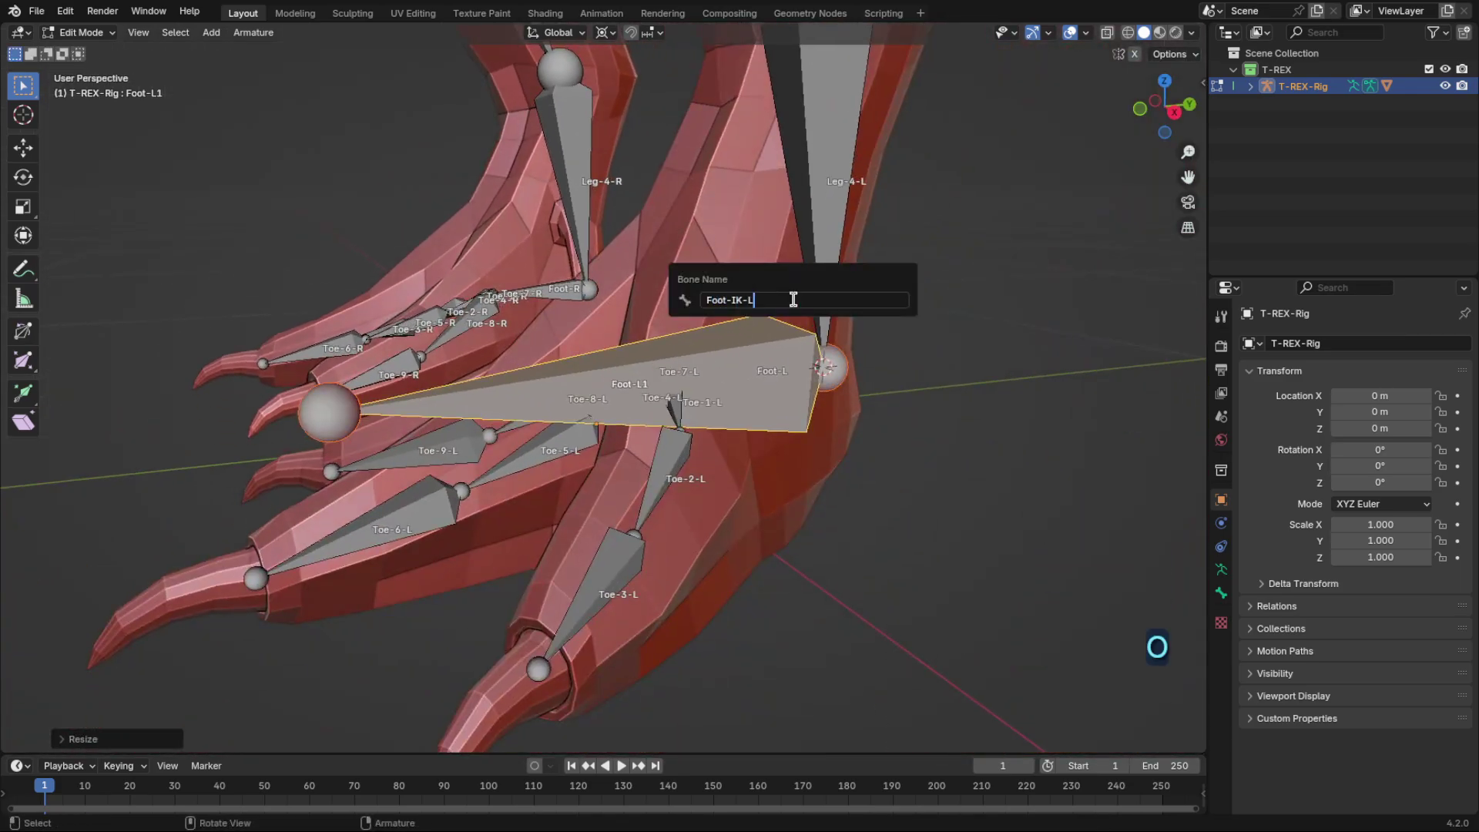
pyautogui.press('Return')
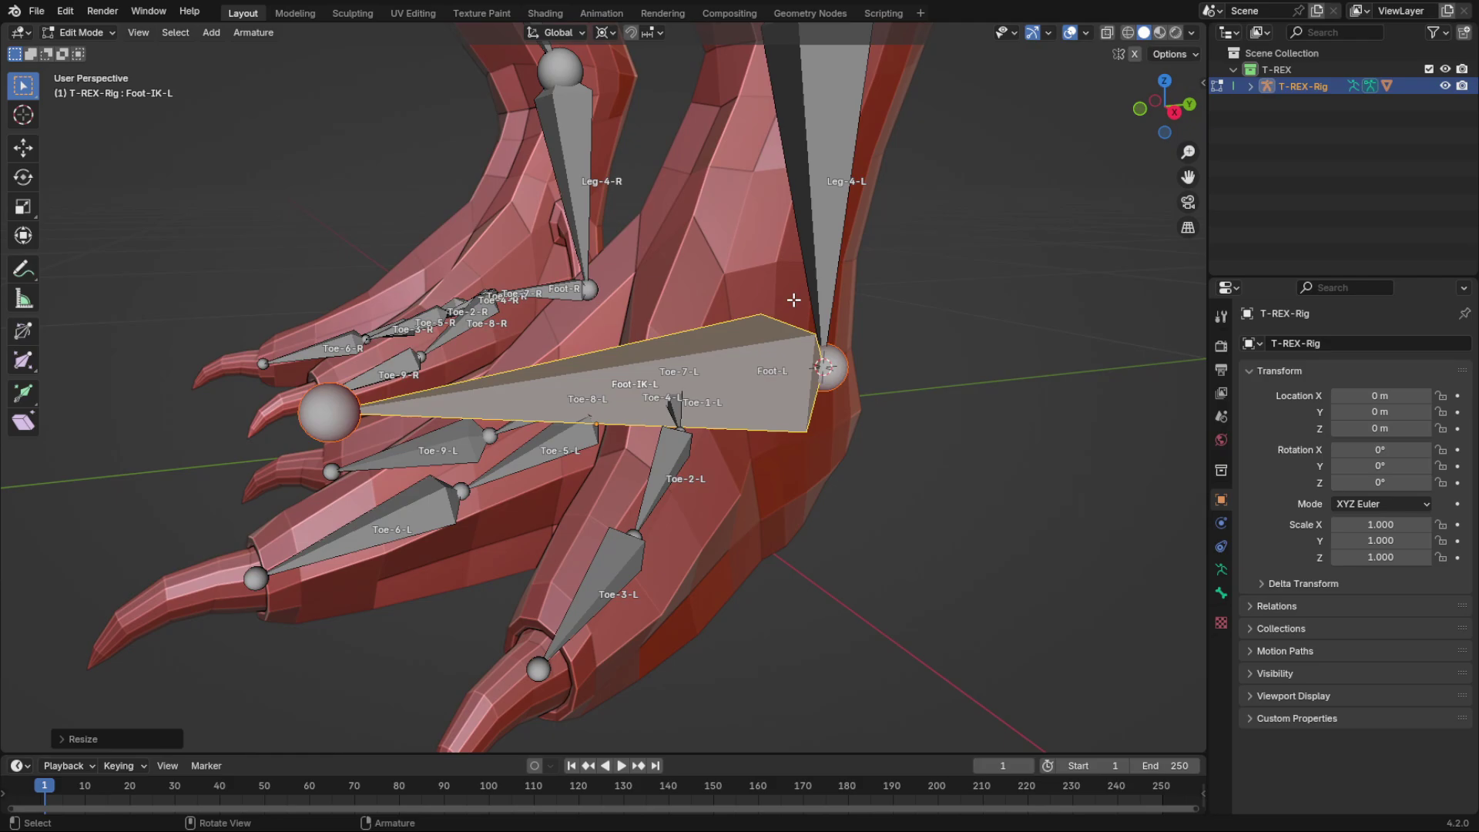
# Step: Copy the name of the Foot-IK-L bone and snap the 3D cursor to the world origin
pyautogui.press('F2')
pyautogui.scroll(-4, 842, 264)
pyautogui.moveTo(785, 231); pyautogui.dragTo(835, 284, button='middle')
pyautogui.hotkey('shift', 's')
pyautogui.click(758, 346)
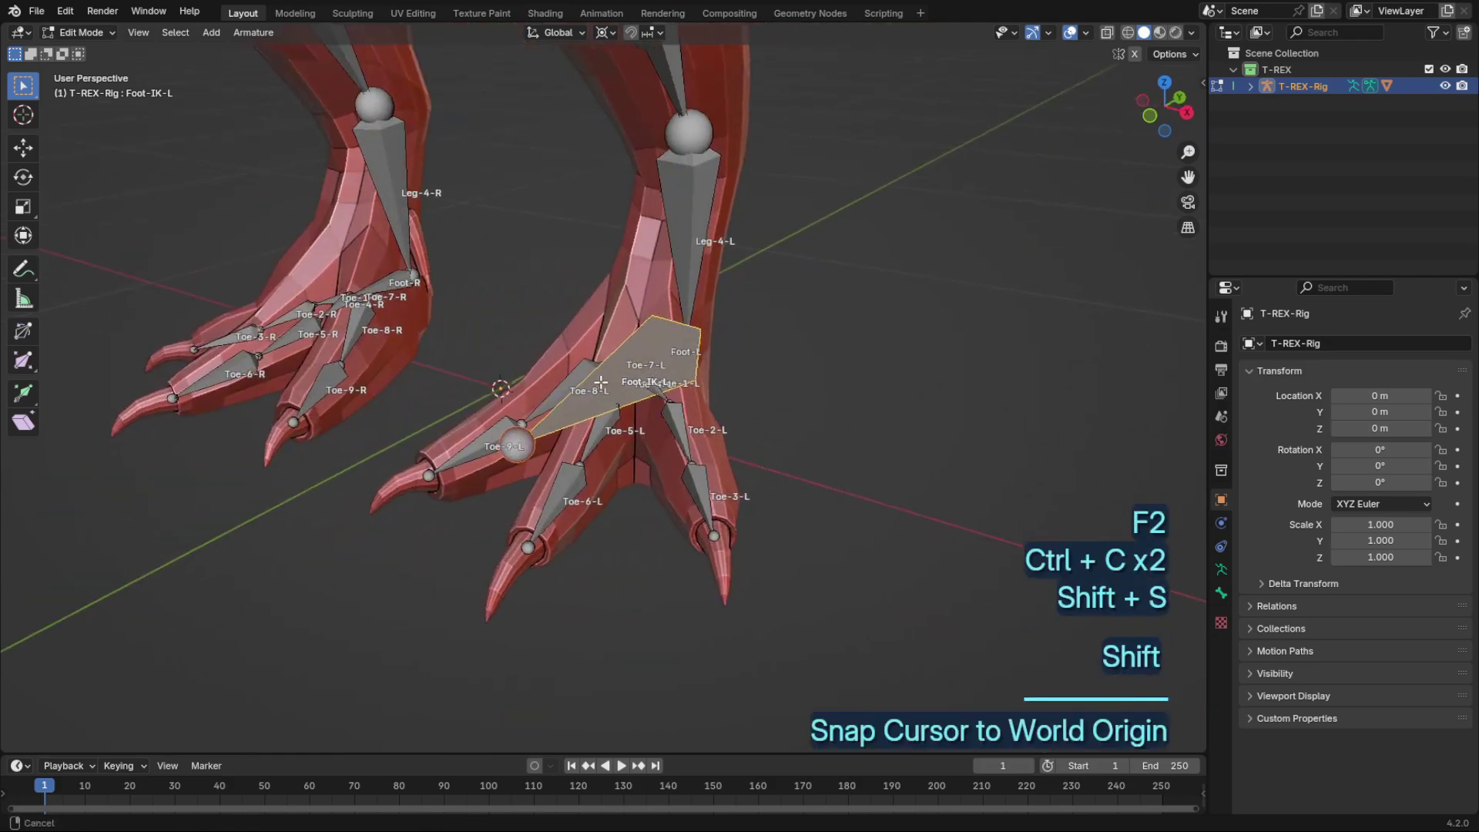
# Step: Add a bone at the world origin and rotate it in side view to lie flat along the ground, pointing forward
pyautogui.hotkey('shift', 'a')
pyautogui.keyDown('shift'); pyautogui.moveTo(693, 365); pyautogui.dragTo(766, 376, button='middle'); pyautogui.keyUp('shift')
pyautogui.scroll(-6, 765, 377)
pyautogui.click(1186, 113)
pyautogui.scroll(3, 1079, 158)
pyautogui.press('r')
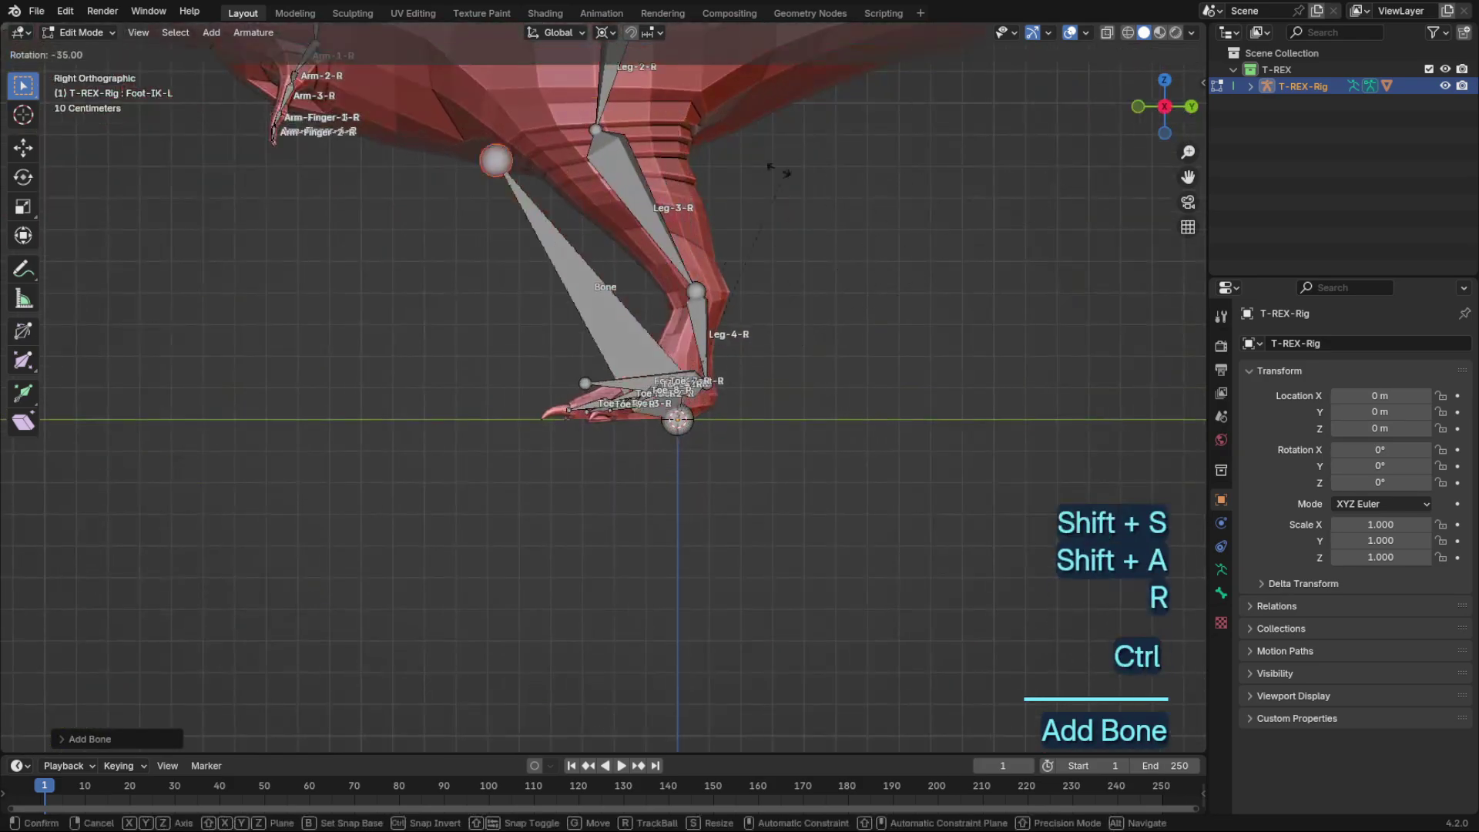
pyautogui.keyDown('ctrl'); pyautogui.click(554, 224); pyautogui.keyUp('ctrl')
# Step: Shorten the ground bone by moving its tip along the Y axis to about foot length
pyautogui.moveTo(485, 288); pyautogui.dragTo(670, 339, button='middle')
pyautogui.press('g')
pyautogui.press('y')
pyautogui.click(616, 303)
pyautogui.press('g')
pyautogui.press('y')
pyautogui.click(684, 325)
# Step: Rename the ground bone to Root-Bone
pyautogui.click(588, 398)
pyautogui.scroll(2, 793, 364)
pyautogui.press('F2')
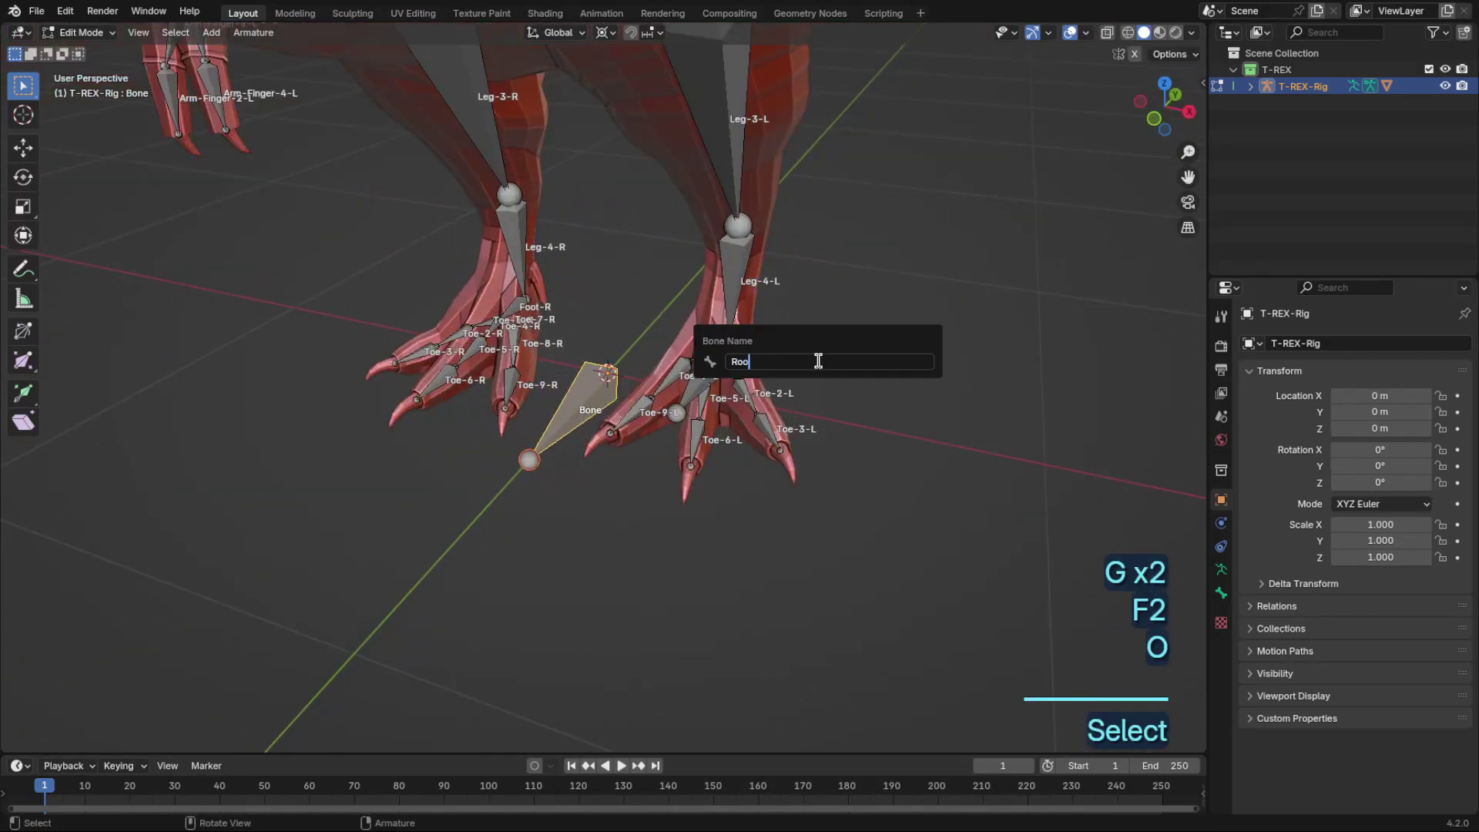
pyautogui.write('Root-Bone')
pyautogui.press('Return')
# Step: Parent the Foot-IK-L bone to Root-Bone with Keep Offset and test the link by moving Root-Bone in Pose Mode
pyautogui.scroll(2, 816, 355)
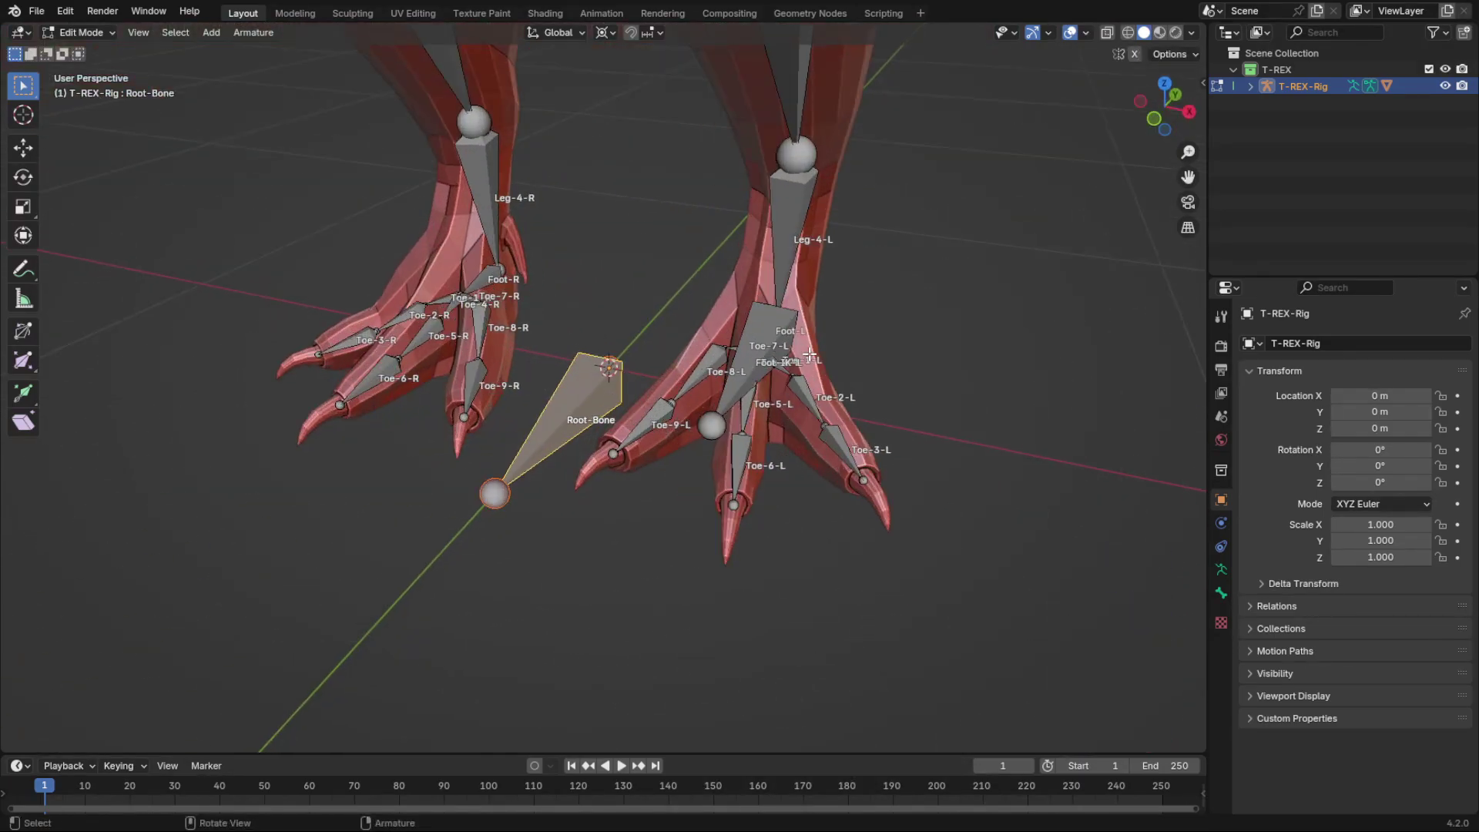
pyautogui.hotkey('ctrl', 'p')
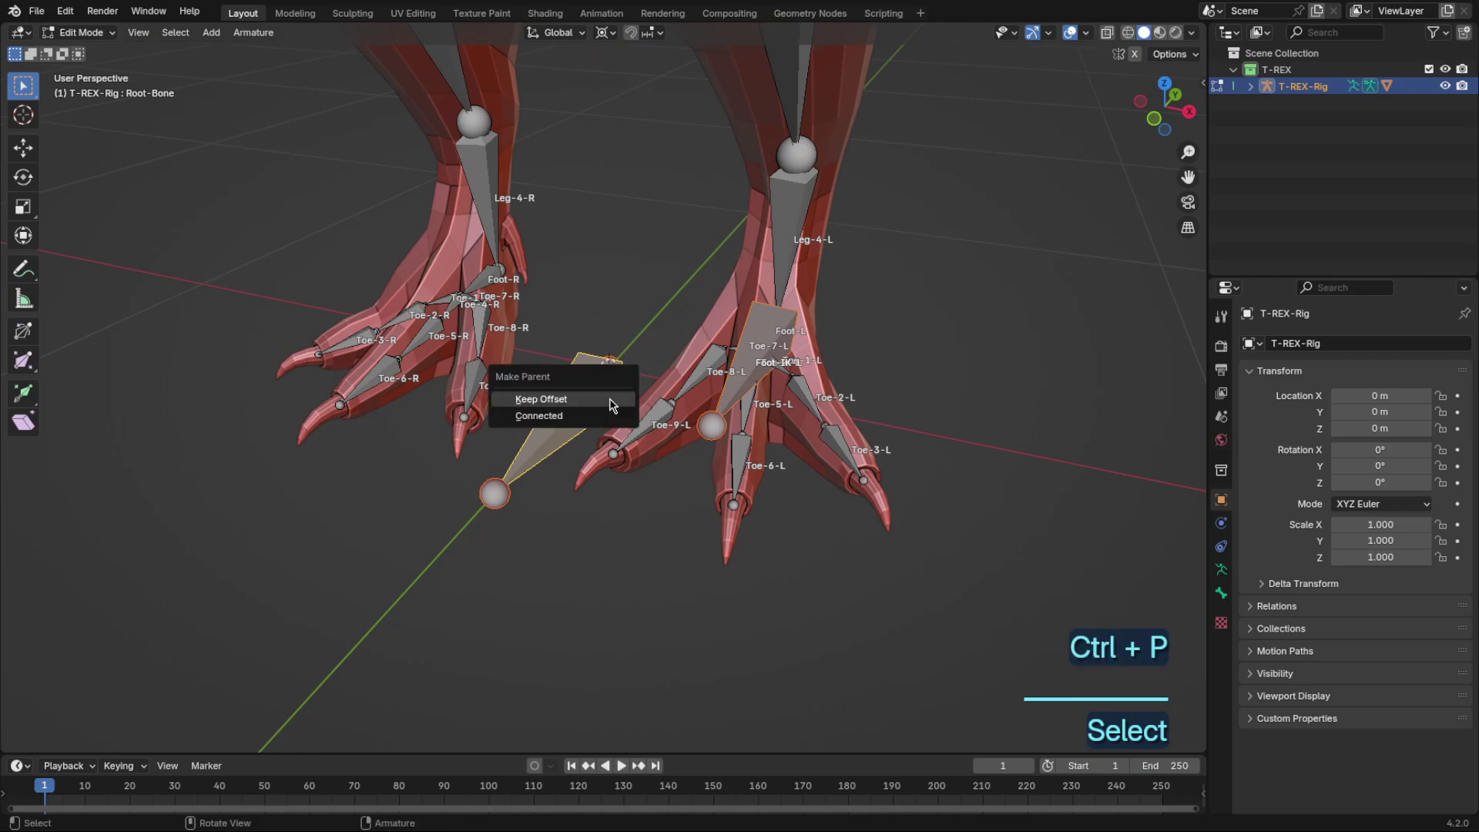
pyautogui.click(610, 401)
pyautogui.hotkey('ctrl', 'Tab')
pyautogui.press('g')
pyautogui.rightClick(685, 338)
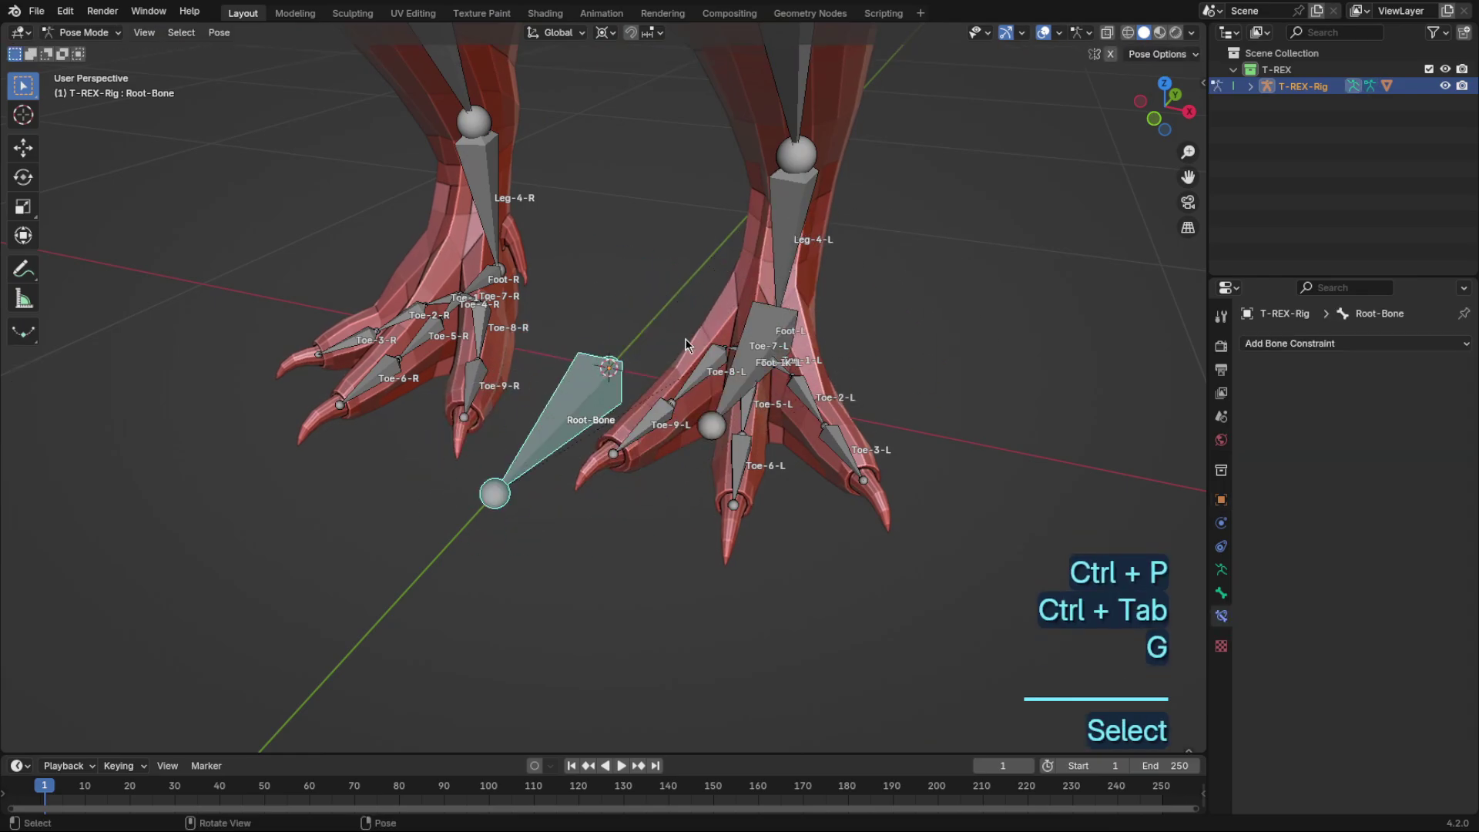
# Step: Return to Edit Mode and snap the 3D cursor to the left knee joint at the lower end of Leg-2-L
pyautogui.scroll(-3, 647, 332)
pyautogui.moveTo(685, 339); pyautogui.dragTo(656, 379, button='middle')
pyautogui.press('Tab')
pyautogui.click(643, 185)
pyautogui.click(1177, 114)
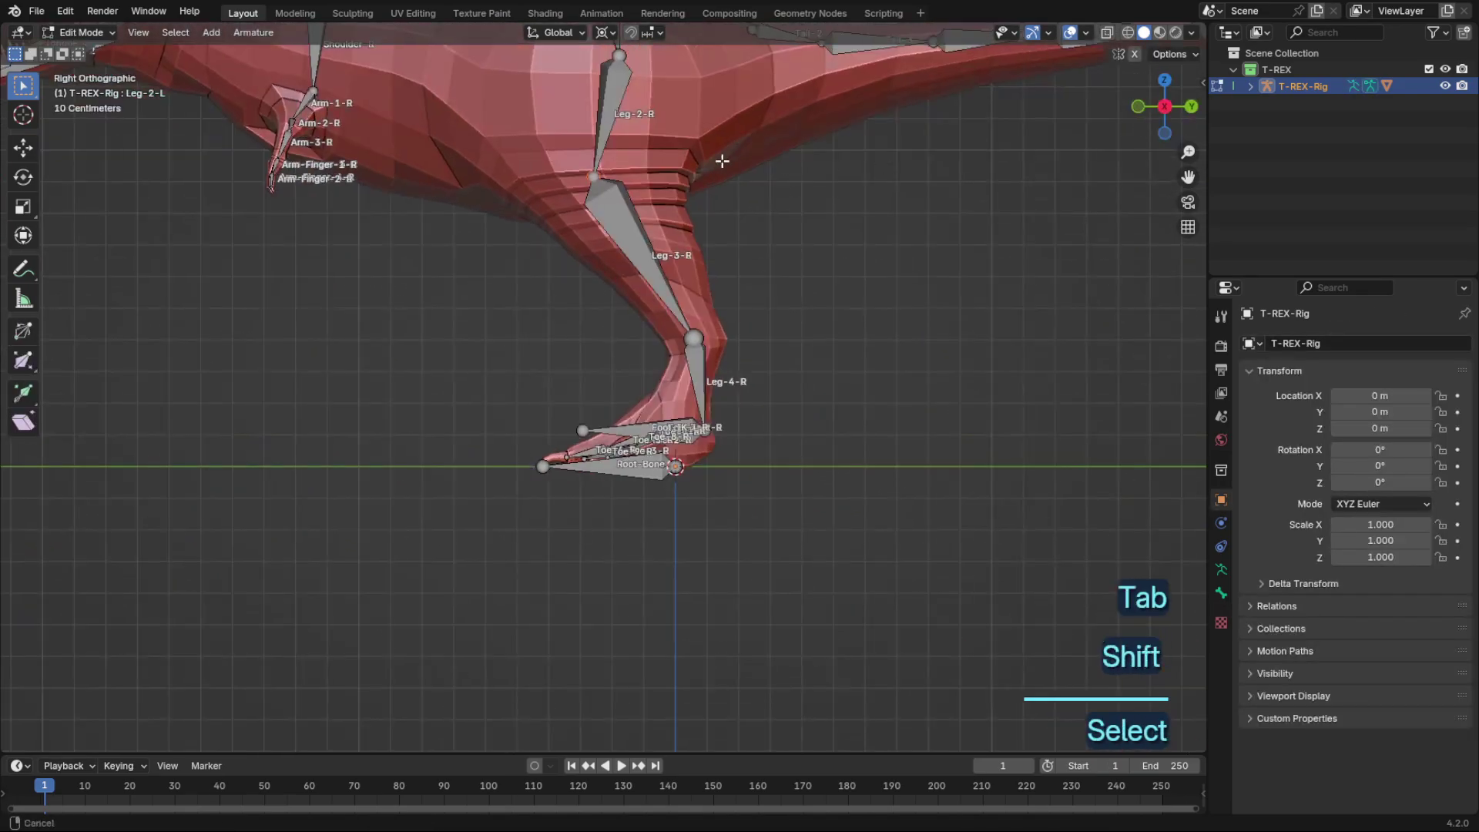
pyautogui.keyDown('shift'); pyautogui.moveTo(719, 158); pyautogui.dragTo(833, 254, button='middle'); pyautogui.keyUp('shift')
pyautogui.hotkey('shift', 's')
pyautogui.click(946, 290)
# Step: Add a bone at the left knee joint and move it forward, in front of the leg
pyautogui.hotkey('shift', 'a')
pyautogui.scroll(-2, 891, 258)
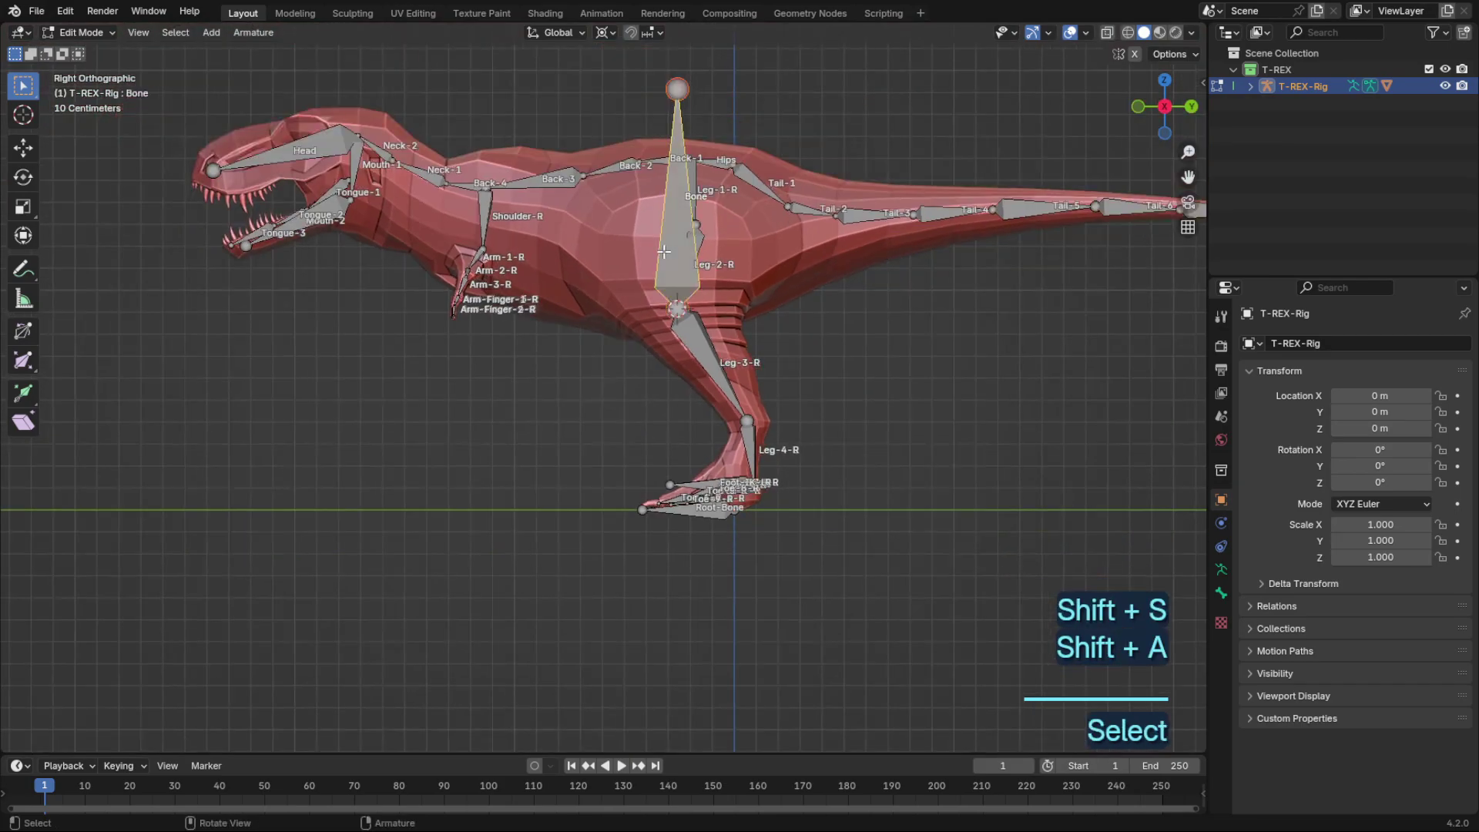
pyautogui.press('g')
pyautogui.click(590, 251)
# Step: Shorten the bone in front of the knee by moving its tip down
pyautogui.click(608, 93)
pyautogui.press('g')
pyautogui.click(608, 241)
pyautogui.scroll(2, 609, 241)
# Step: Rename the bone in front of the left knee to Knee-IK-L
pyautogui.click(606, 231)
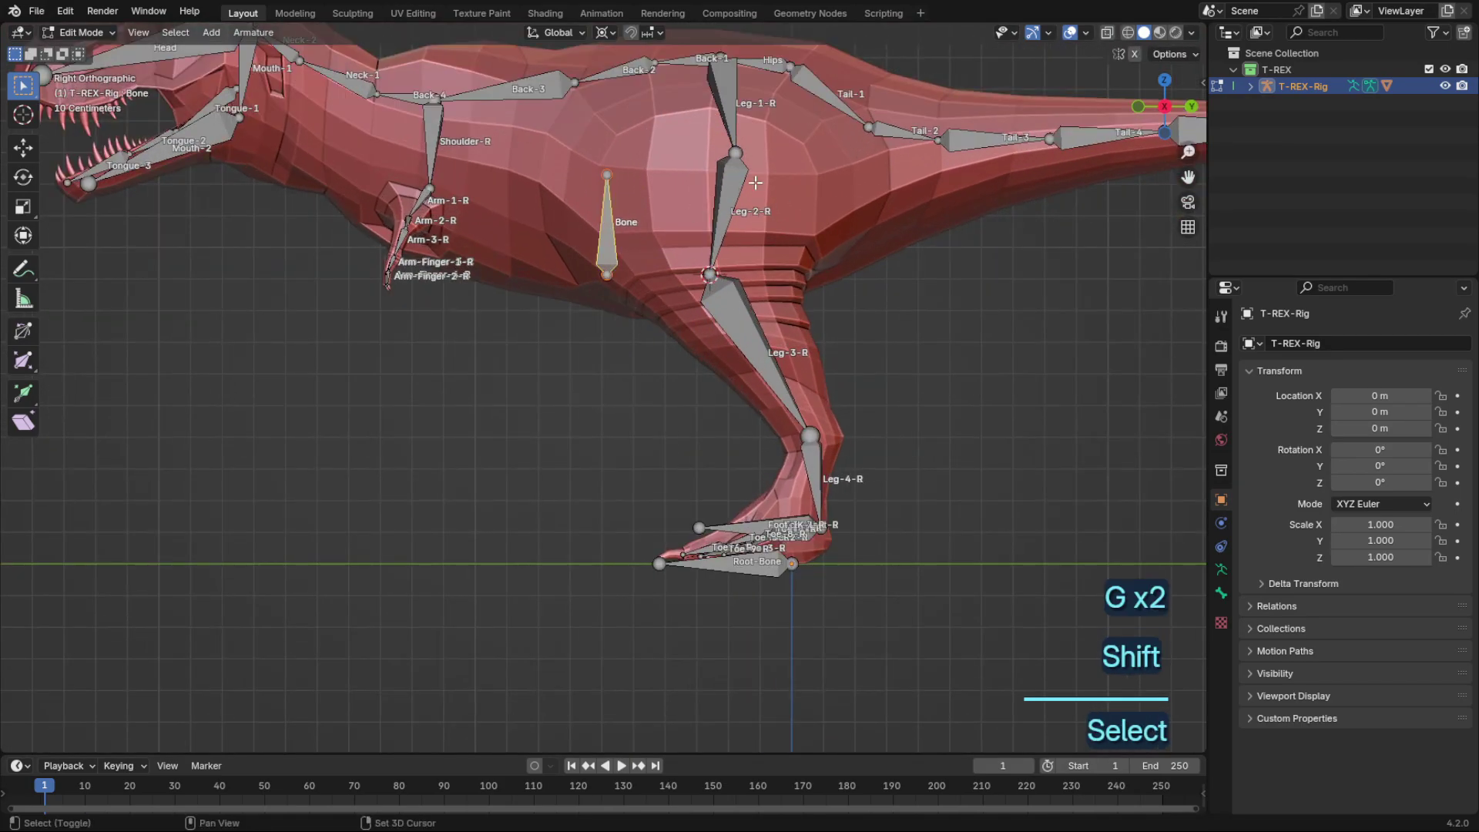
pyautogui.scroll(2, 755, 183)
pyautogui.press('F2')
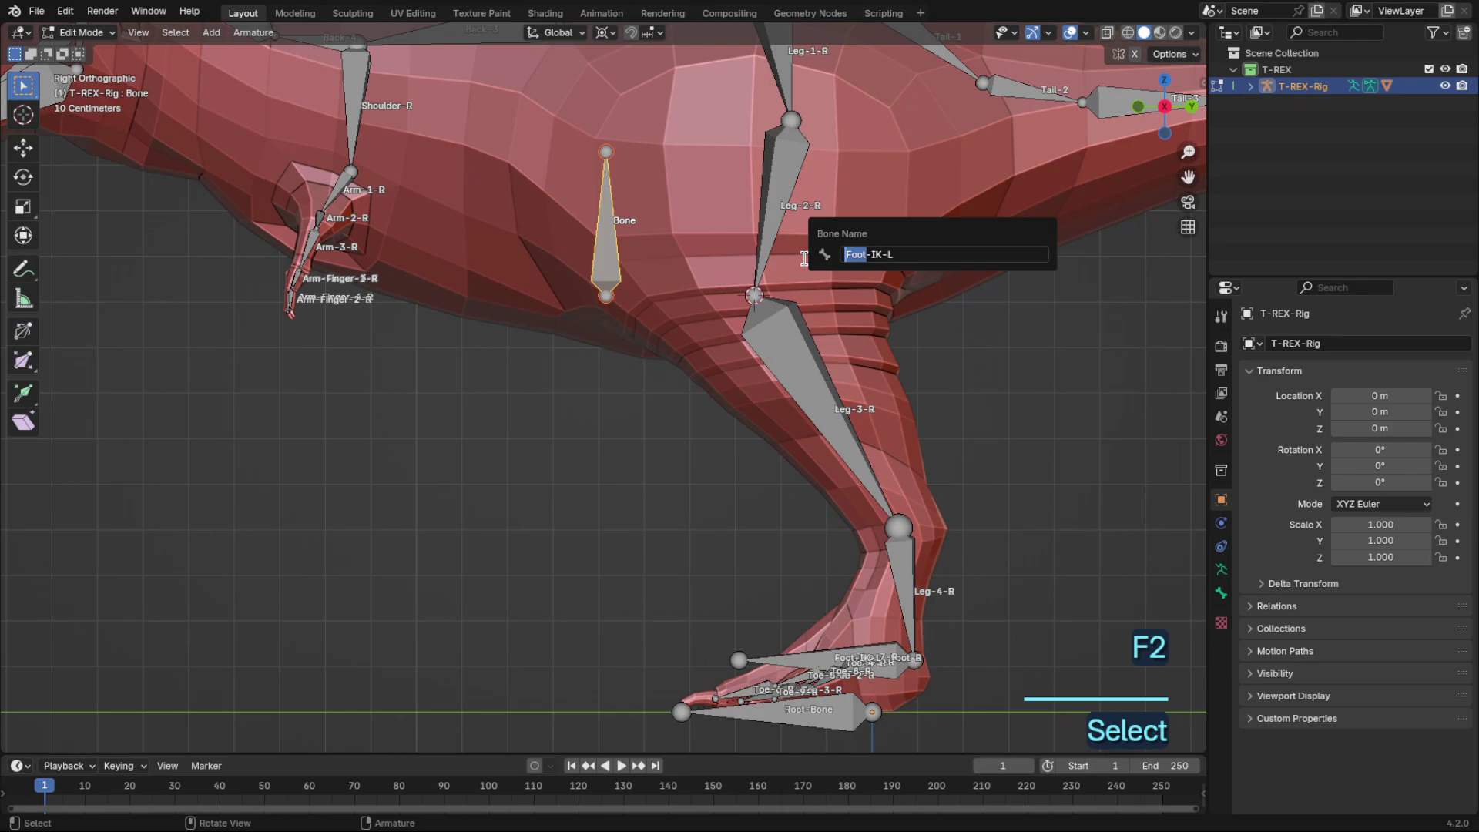
pyautogui.write('Knee')
pyautogui.press('Return')
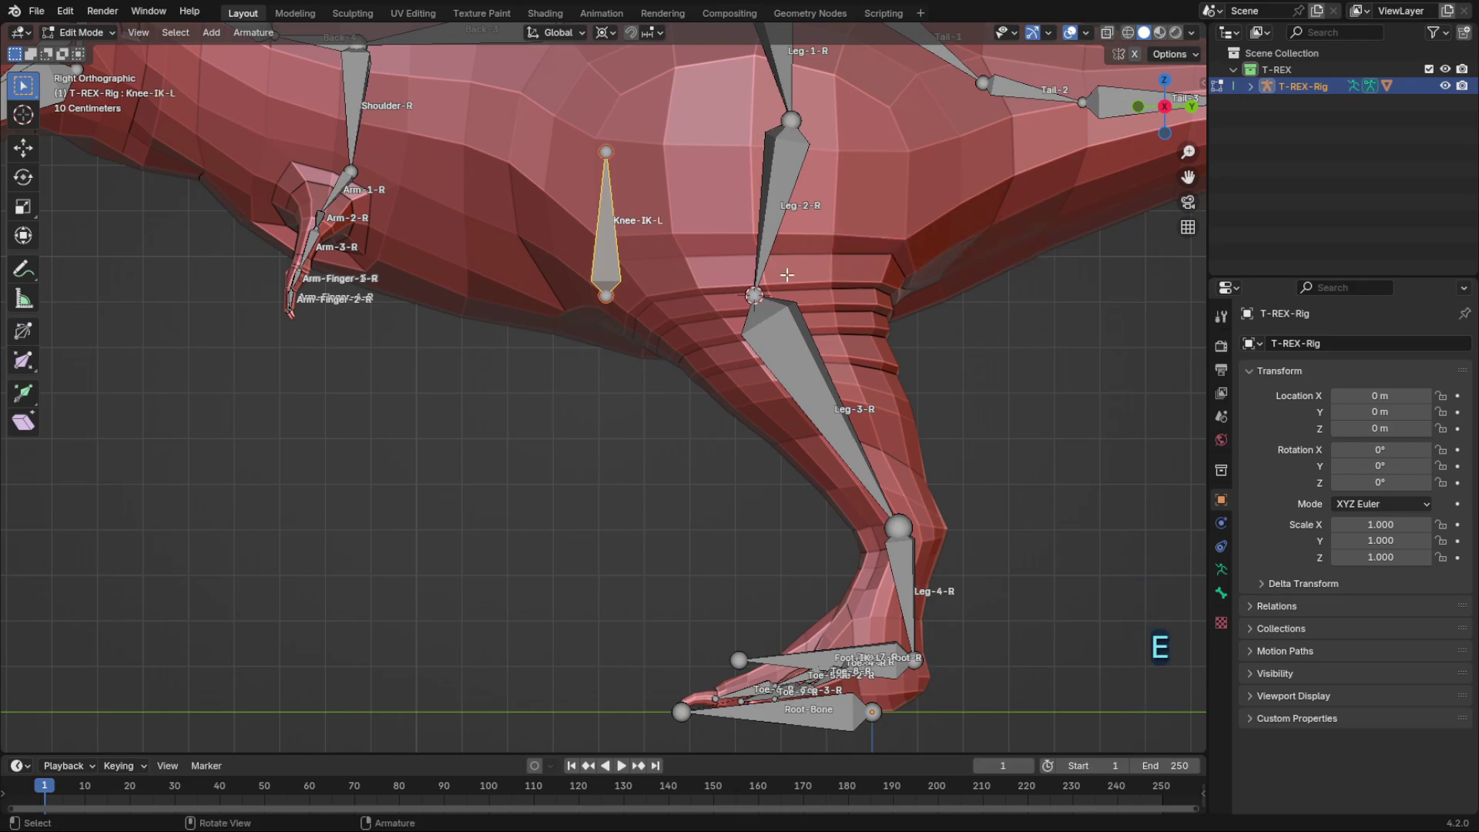
# Step: Parent the Knee-IK-L bone to Root-Bone with Keep Offset
pyautogui.moveTo(786, 275); pyautogui.dragTo(741, 535, button='middle')
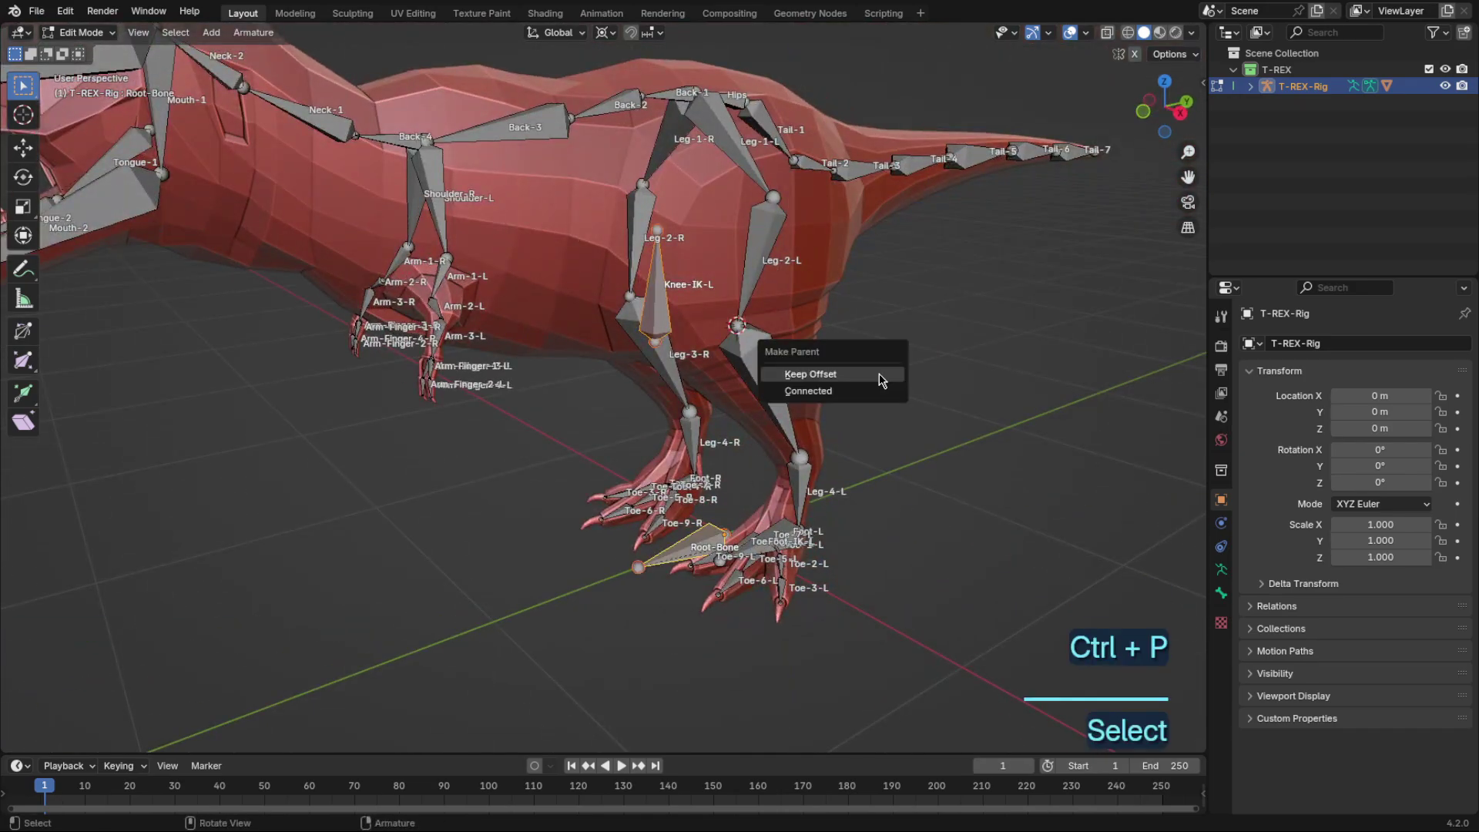
pyautogui.click(880, 379)
pyautogui.scroll(6, 924, 333)
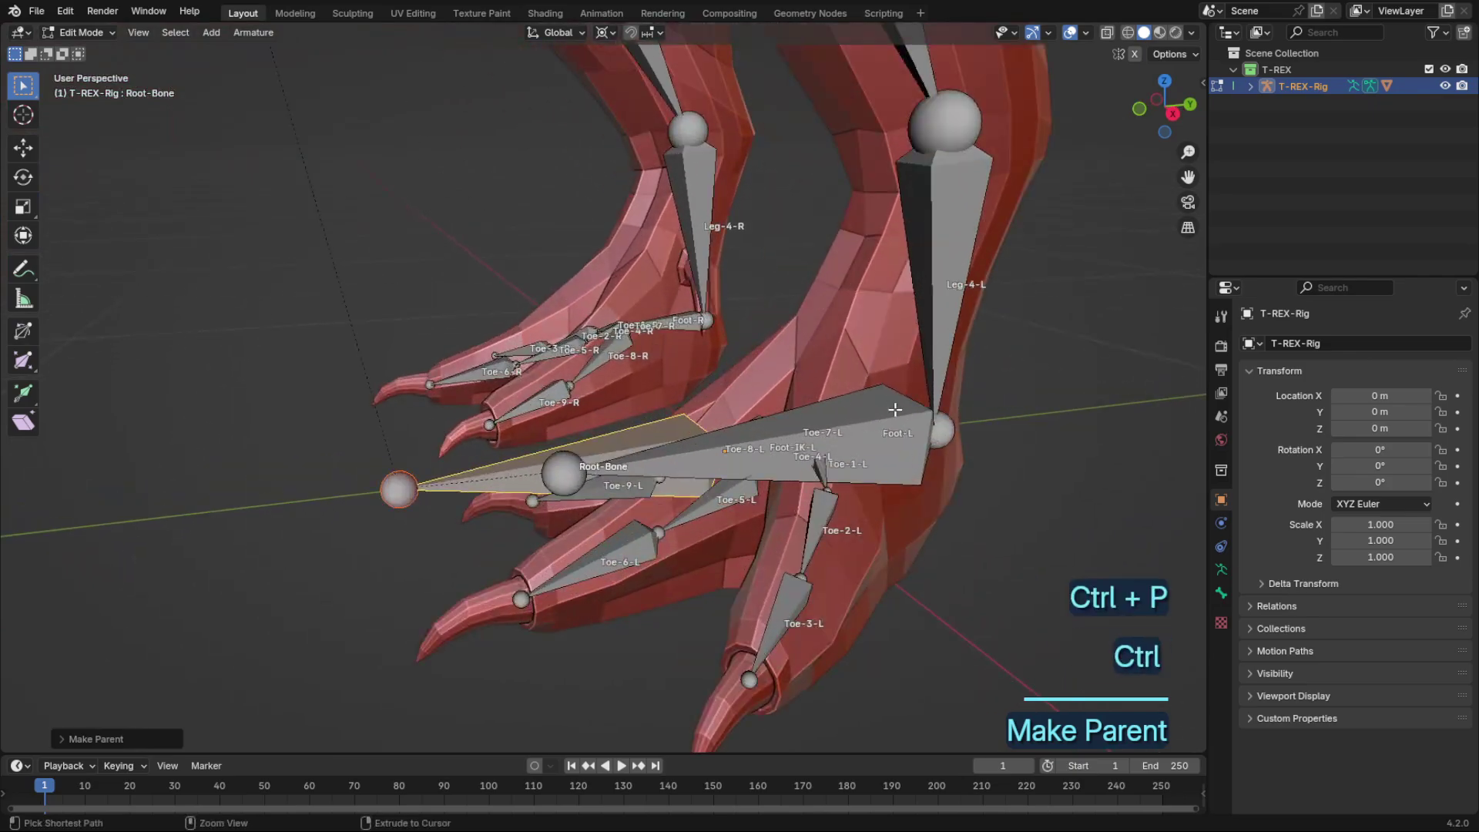
# Step: In Pose Mode, add an IK constraint to Leg-4-L targeting the Foot-IK-L bone, with a chain length of 2
pyautogui.hotkey('ctrl', 'Tab')
pyautogui.click(882, 451)
pyautogui.press('g')
pyautogui.rightClick(929, 293)
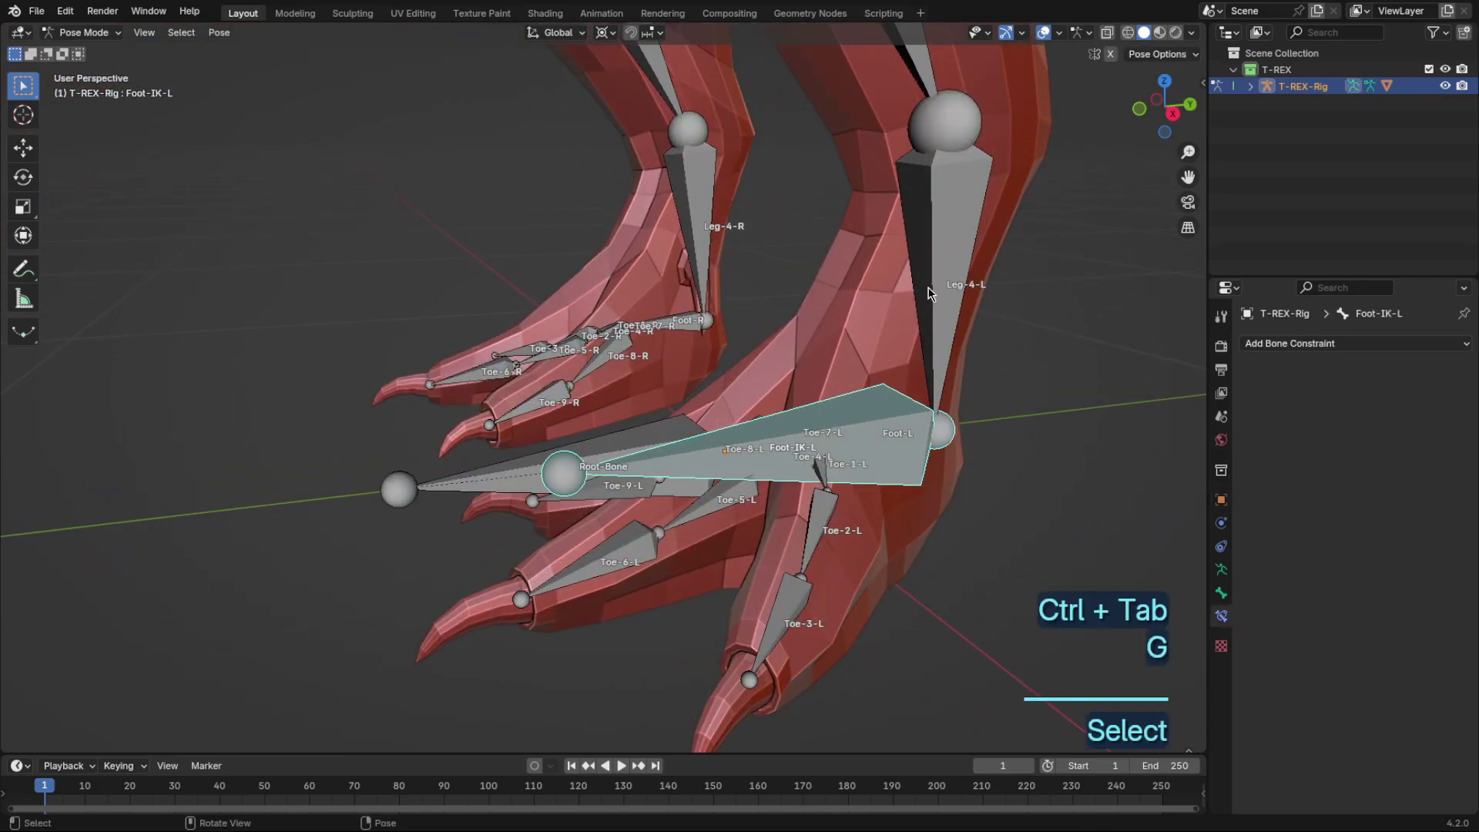
pyautogui.keyDown('shift'); pyautogui.click(941, 271); pyautogui.keyUp('shift')
pyautogui.hotkey('shift', 'i')
pyautogui.click(941, 270)
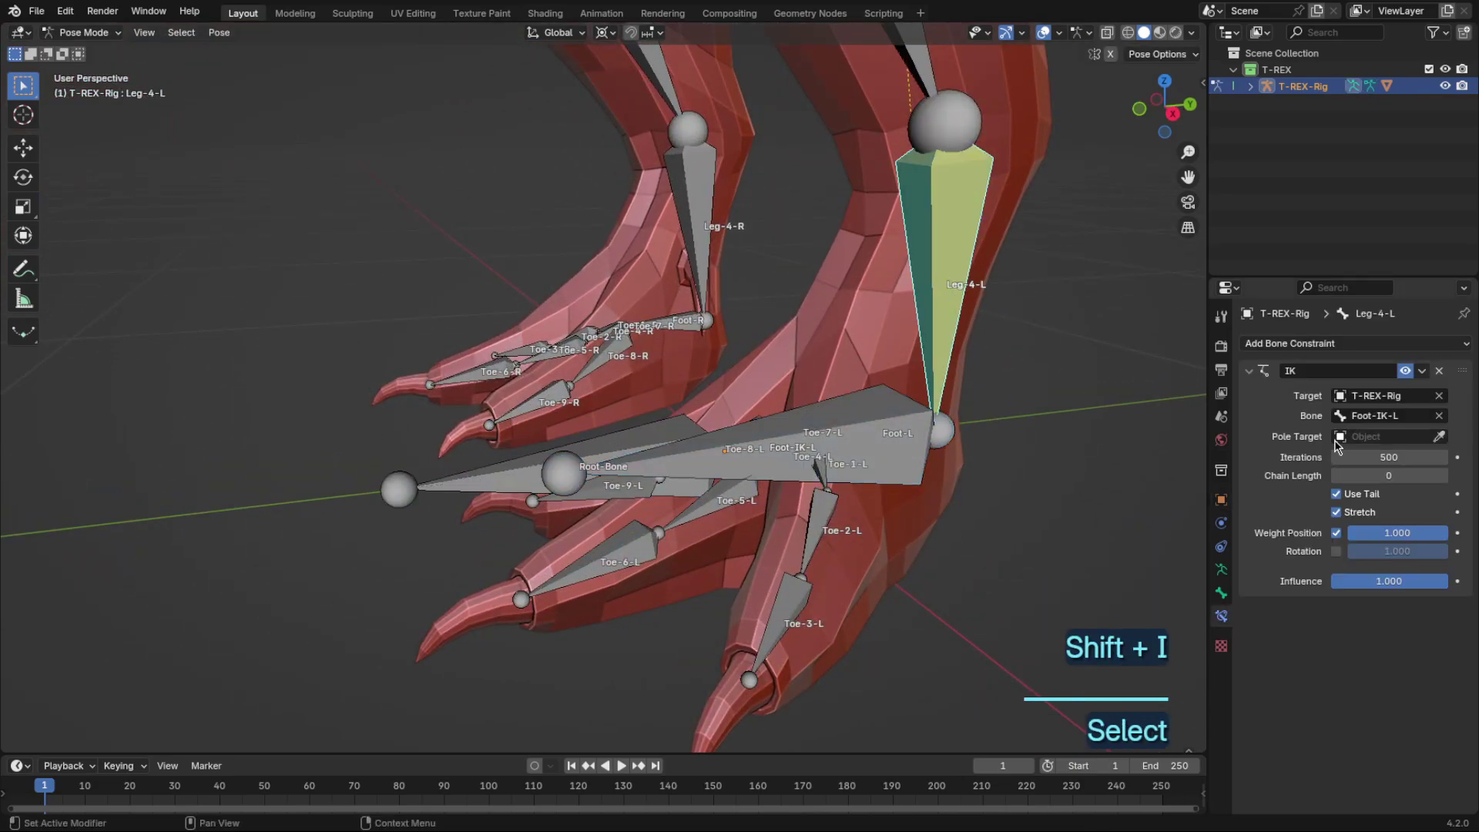
pyautogui.scroll(-6, 1091, 427)
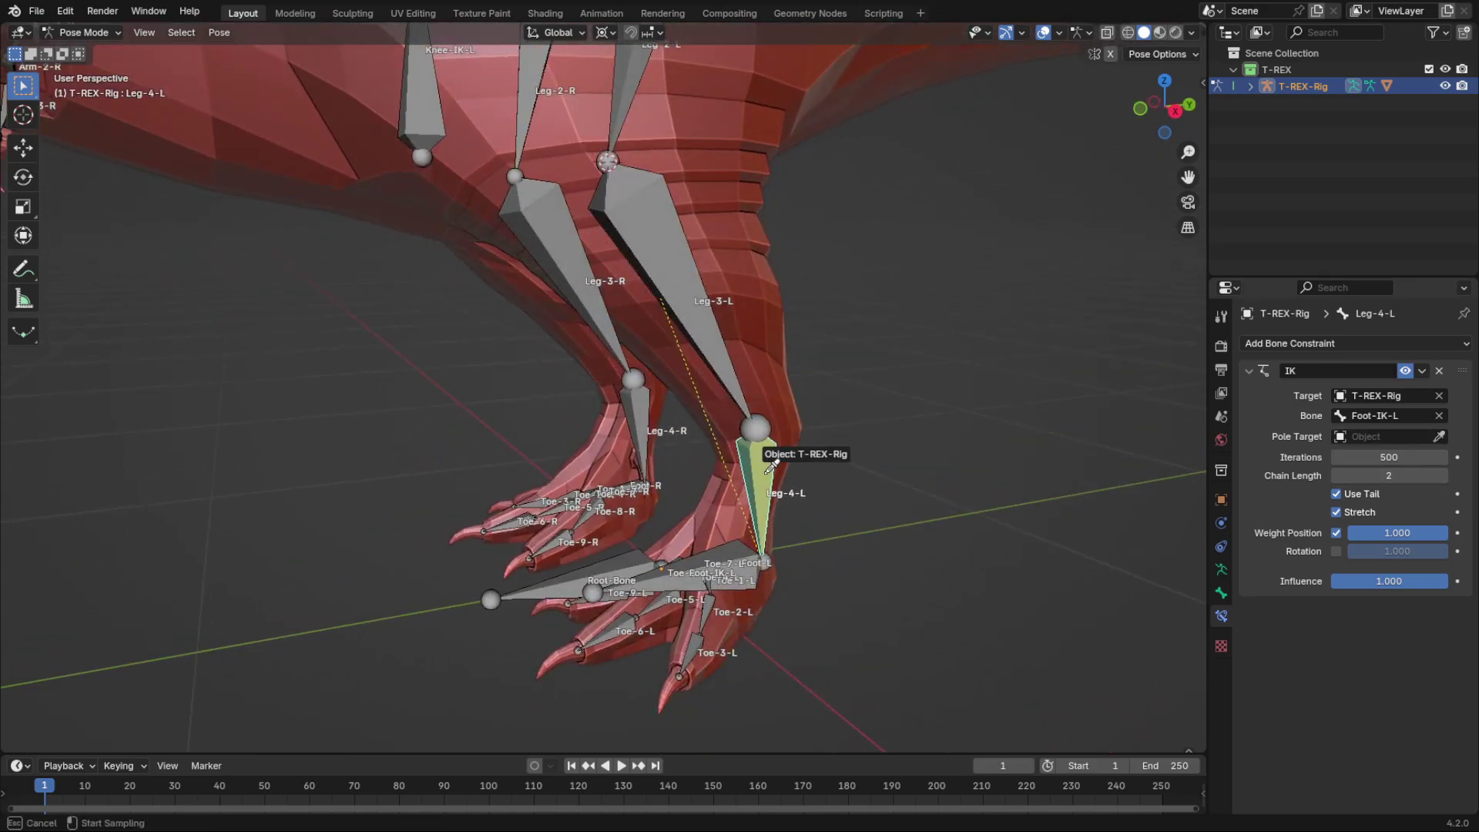
# Step: Set the pole target of Leg-4-L's IK constraint to T-REX-Rig with Knee-IK-L as the pole bone
pyautogui.click(768, 469)
pyautogui.click(1359, 454)
pyautogui.write('kne')
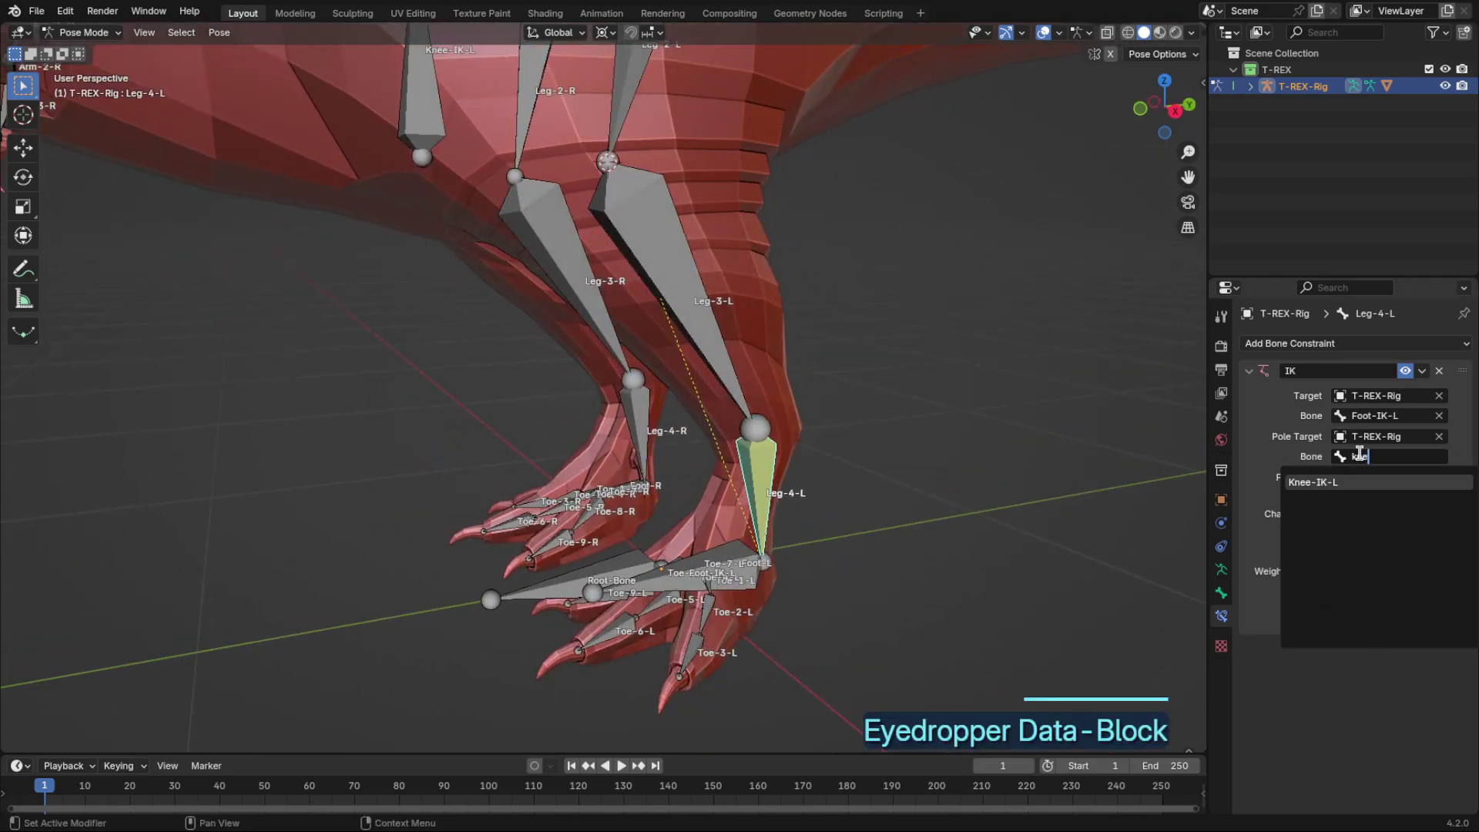
pyautogui.write('e')
pyautogui.click(1356, 483)
# Step: Test the left leg's IK by moving the Knee-IK-L bone and cancelling the move
pyautogui.scroll(-4, 868, 367)
pyautogui.moveTo(867, 366); pyautogui.dragTo(918, 368, button='middle')
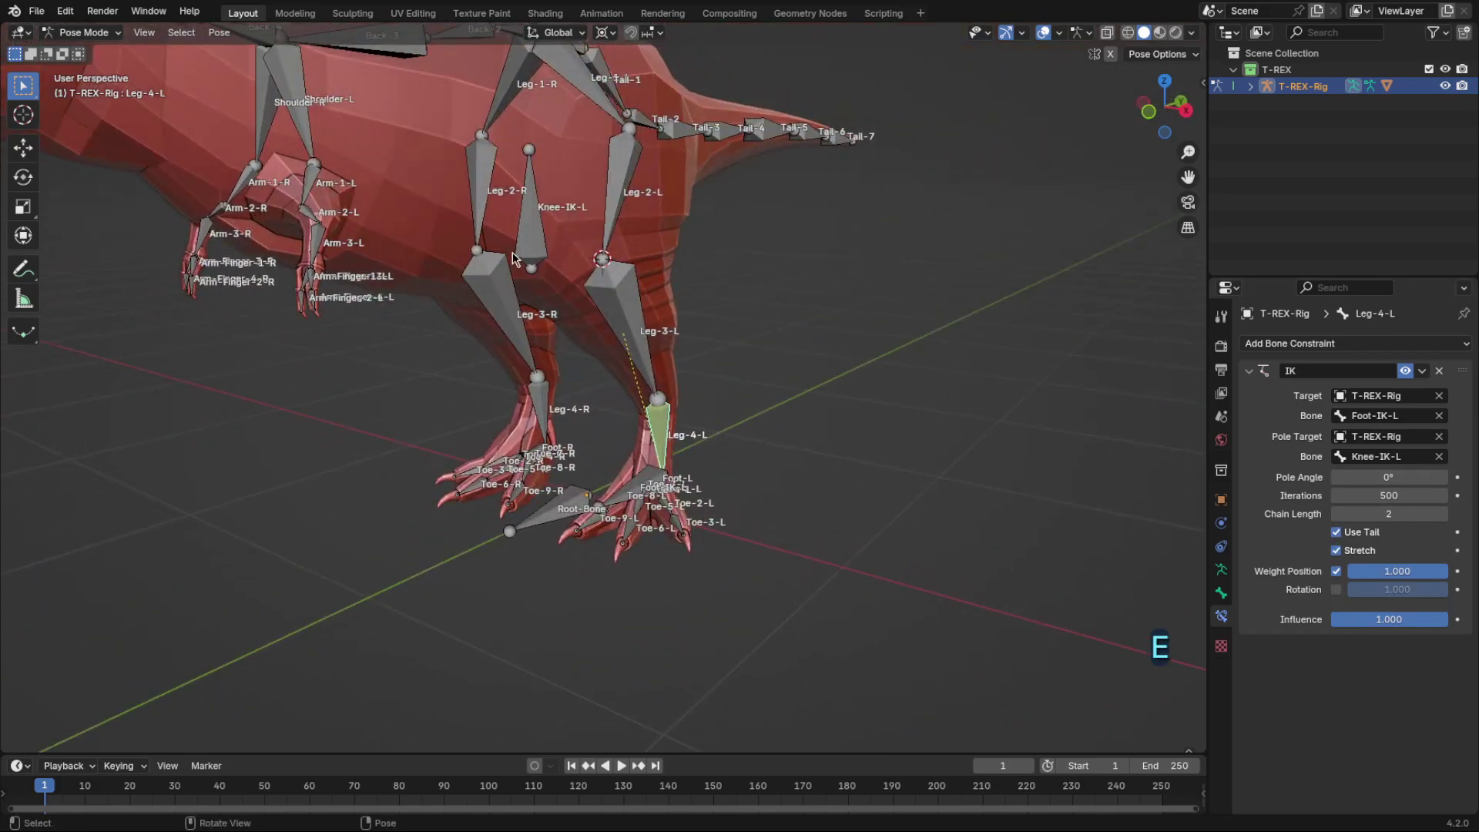
pyautogui.click(528, 250)
pyautogui.moveTo(539, 258); pyautogui.dragTo(570, 258, button='middle')
pyautogui.press('g')
pyautogui.middleClick(592, 271)
pyautogui.rightClick(623, 276)
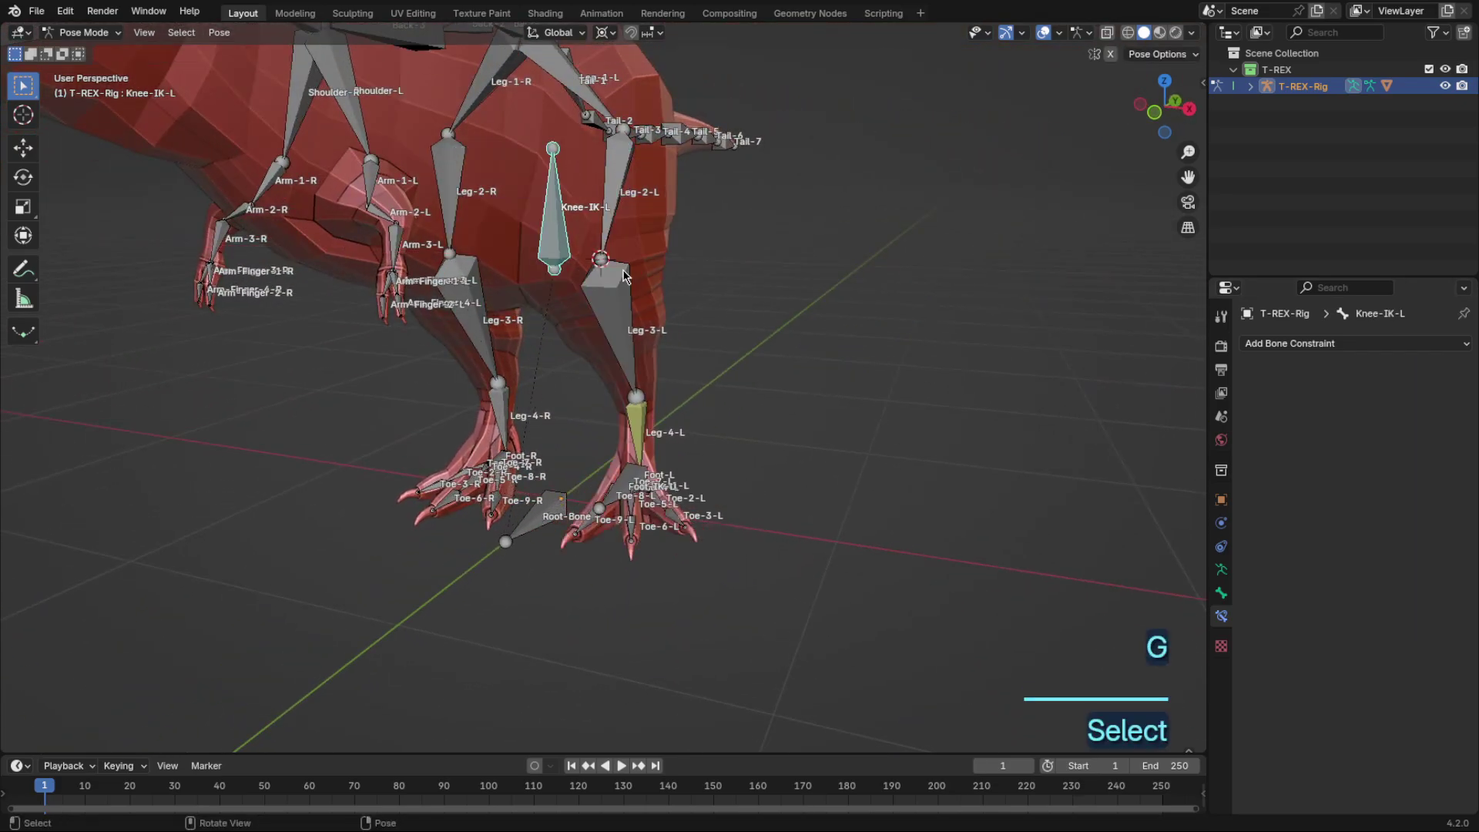
# Step: Hide the Foot-IK-L bone to uncover the left foot's deform bone
pyautogui.moveTo(633, 481); pyautogui.dragTo(597, 486, button='middle')
pyautogui.scroll(3, 616, 501)
pyautogui.click(670, 540)
pyautogui.keyDown('shift'); pyautogui.moveTo(670, 540); pyautogui.dragTo(647, 459, button='middle'); pyautogui.keyUp('shift')
pyautogui.scroll(3, 776, 471)
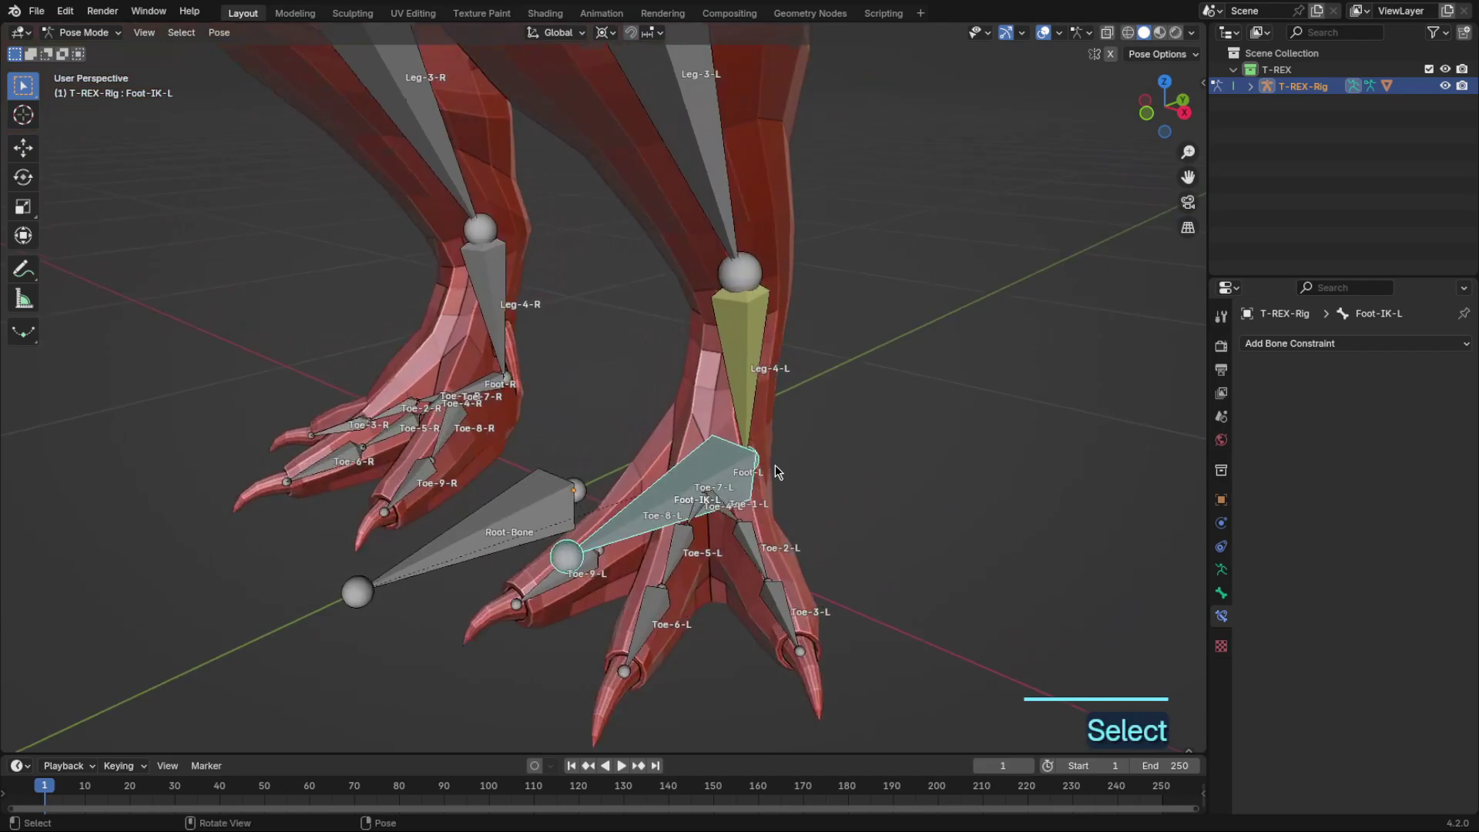
pyautogui.press('h')
# Step: Add a Copy Rotation constraint to Foot-L, targeting the Foot-IK-L bone of T-REX-Rig
pyautogui.moveTo(805, 470); pyautogui.dragTo(751, 479, button='middle')
pyautogui.keyDown('shift'); pyautogui.moveTo(752, 479); pyautogui.dragTo(862, 556, button='middle'); pyautogui.keyUp('shift')
pyautogui.scroll(3, 862, 556)
pyautogui.click(814, 497)
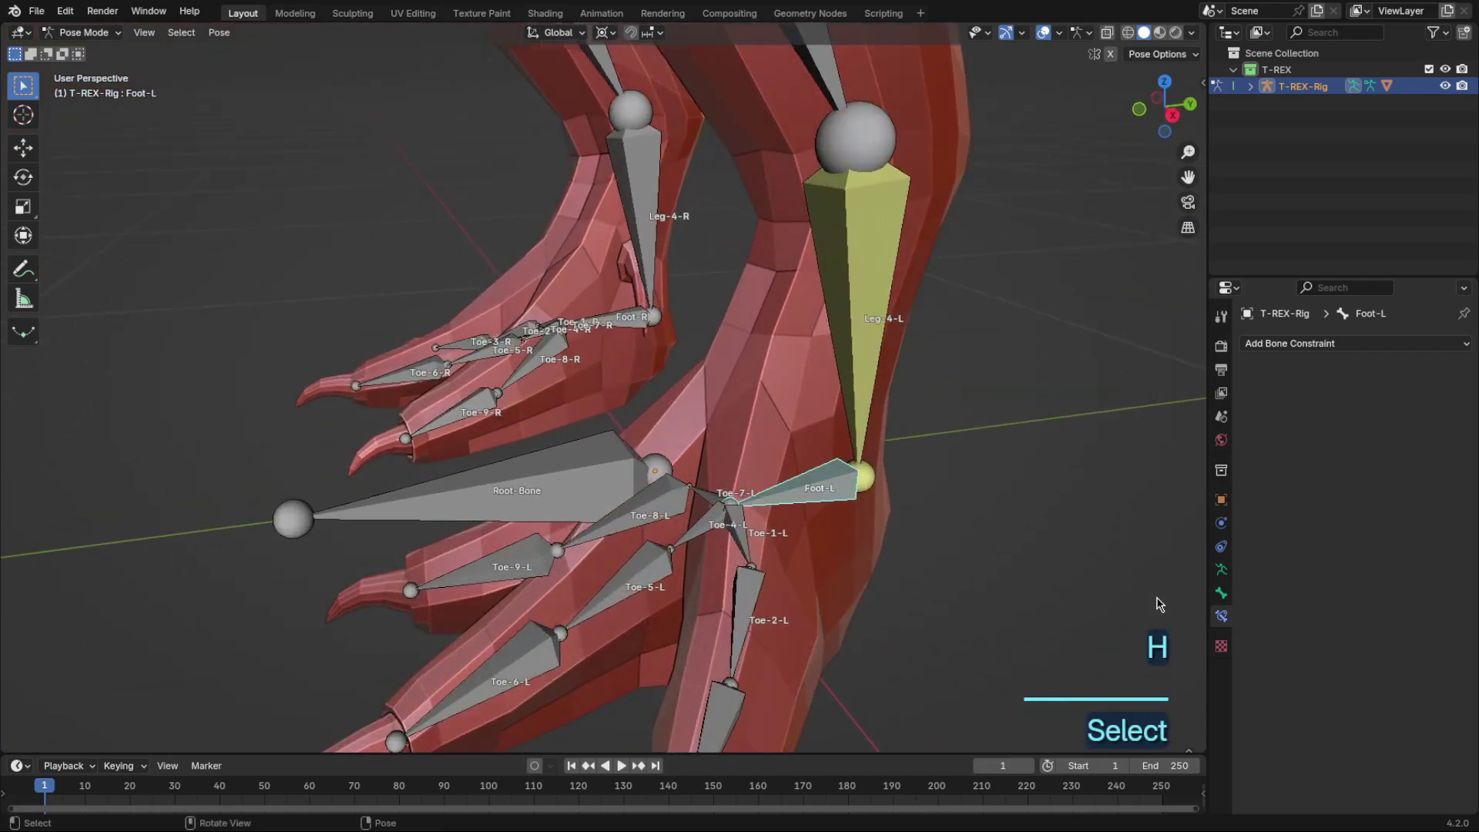
pyautogui.click(1377, 344)
pyautogui.click(1196, 412)
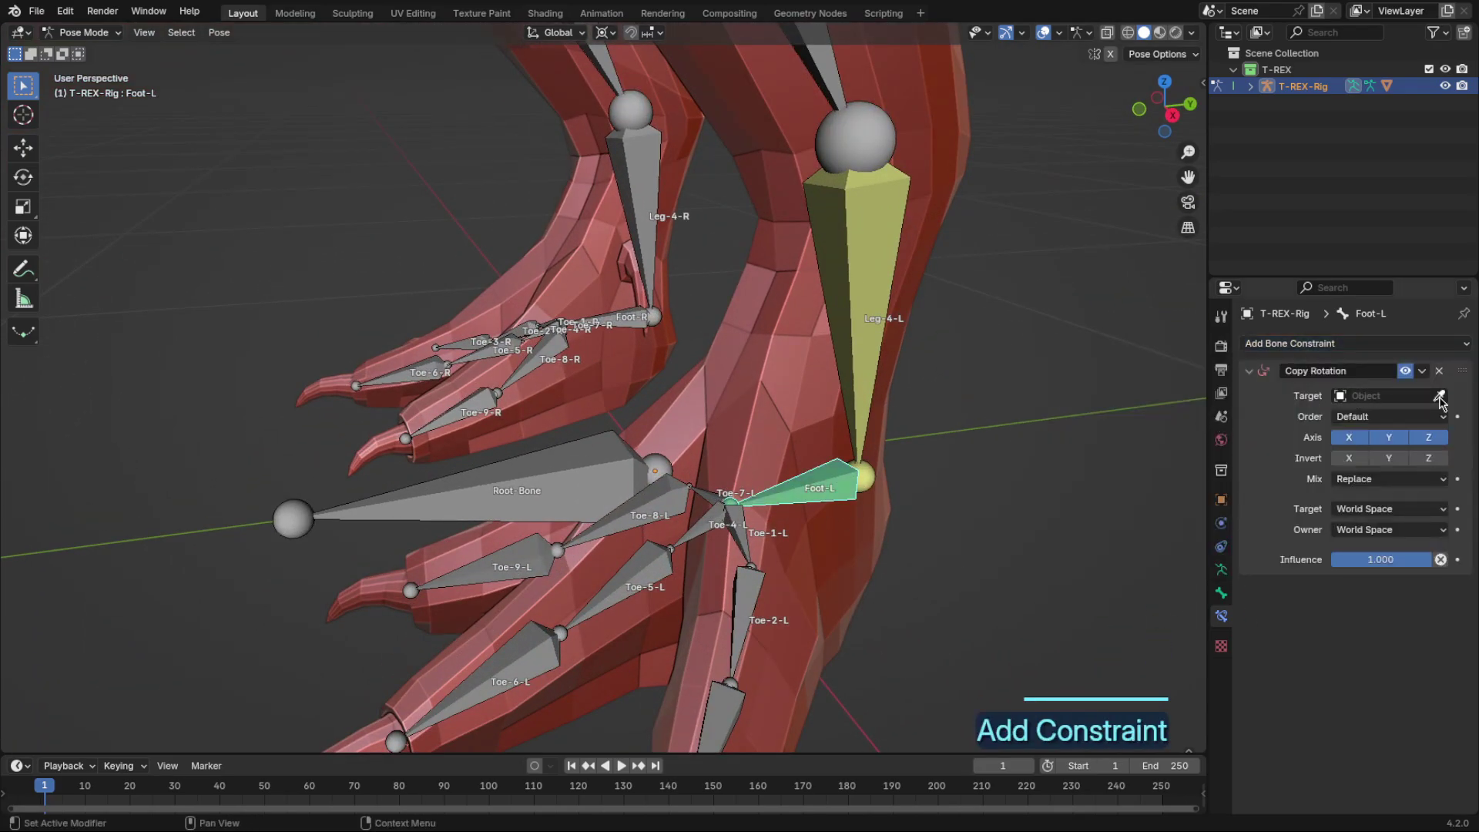
pyautogui.click(878, 383)
pyautogui.click(1364, 414)
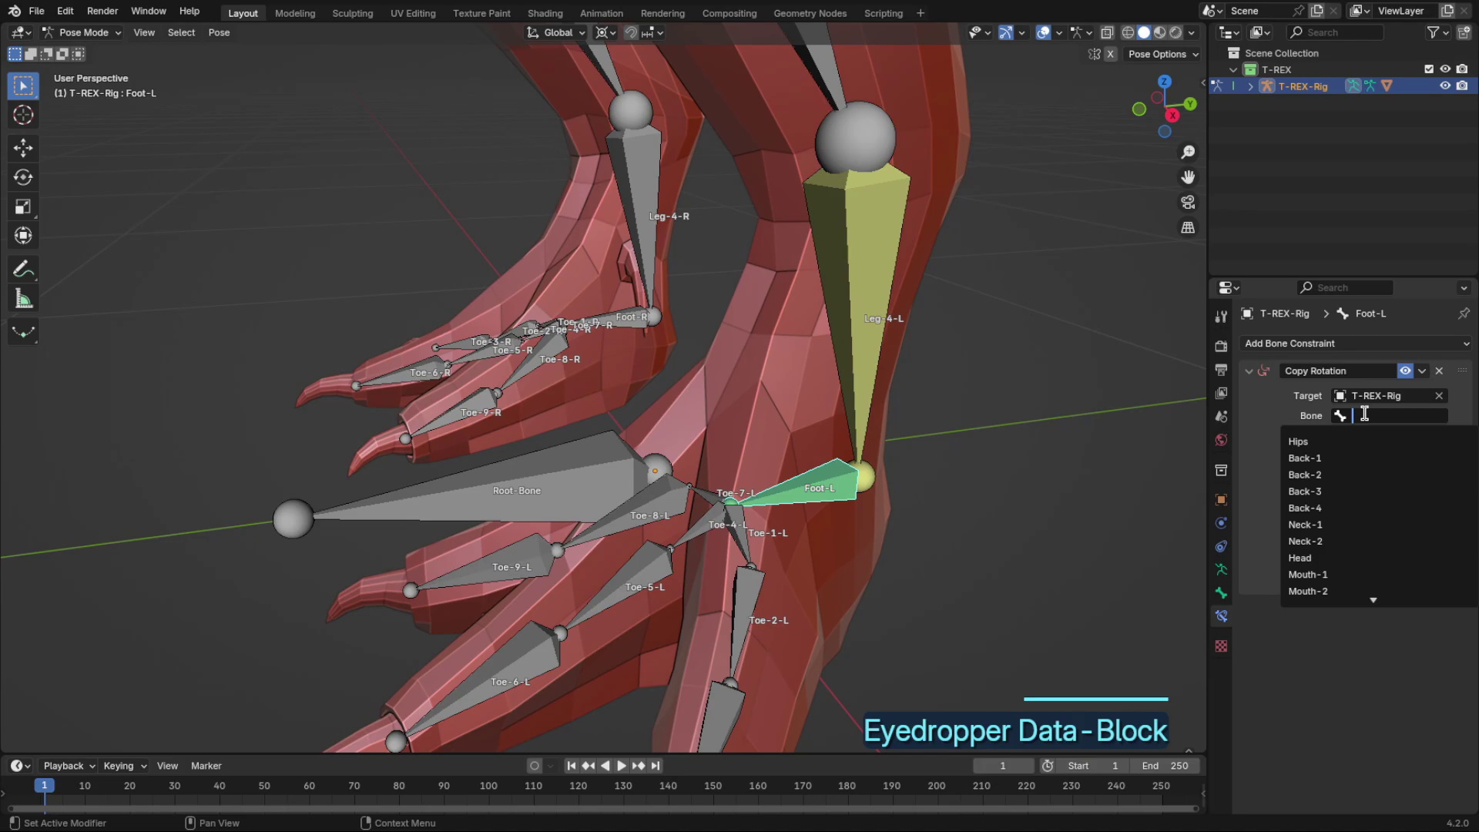
pyautogui.write('ik')
pyautogui.click(1369, 442)
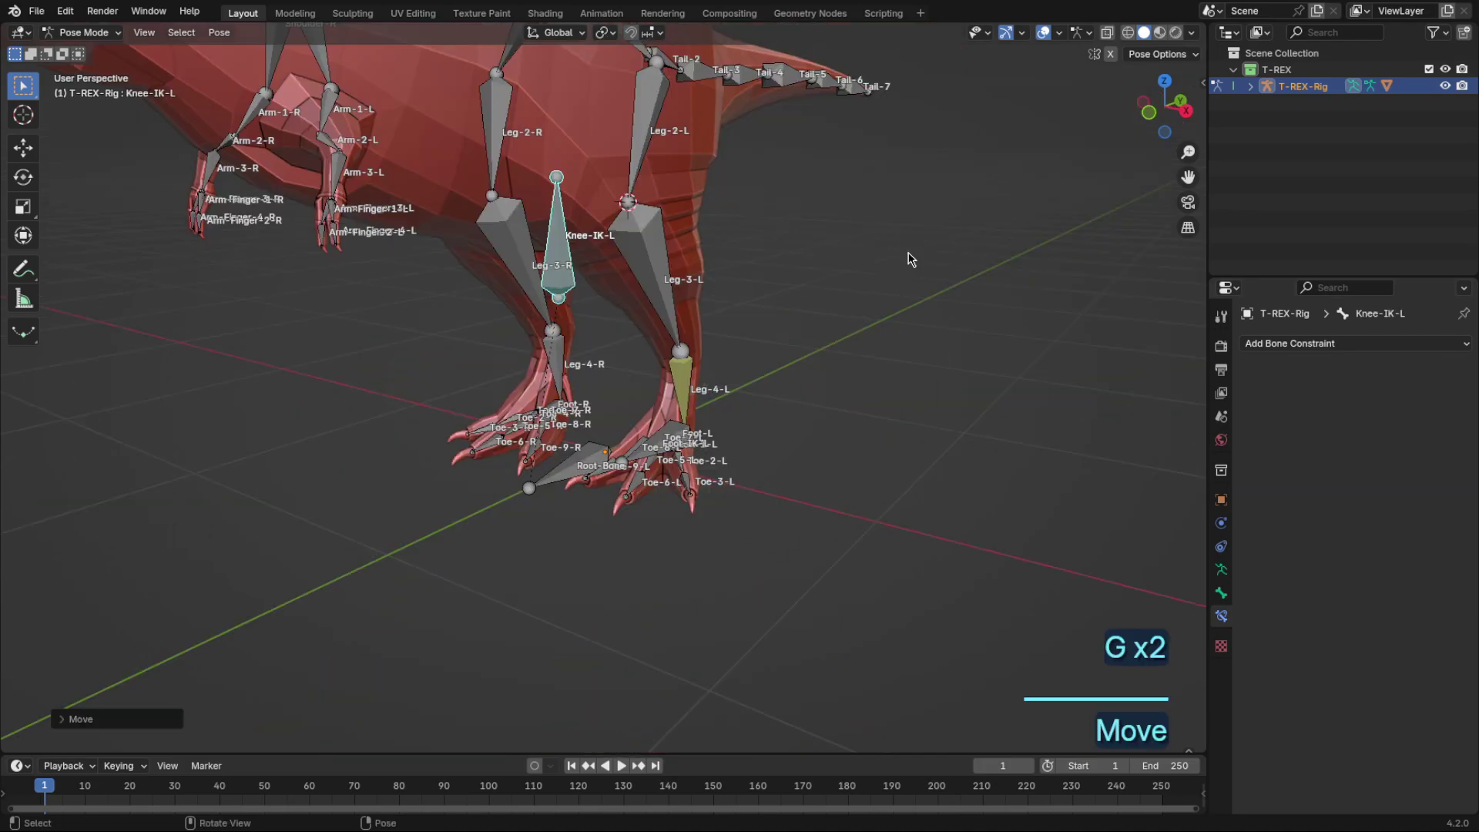
# Step: In Edit Mode, symmetrize the Knee-IK-L and Foot-IK-L bones to create their right-side counterparts
pyautogui.moveTo(911, 254); pyautogui.dragTo(765, 441, button='middle')
pyautogui.press('Tab')
pyautogui.scroll(-4, 766, 442)
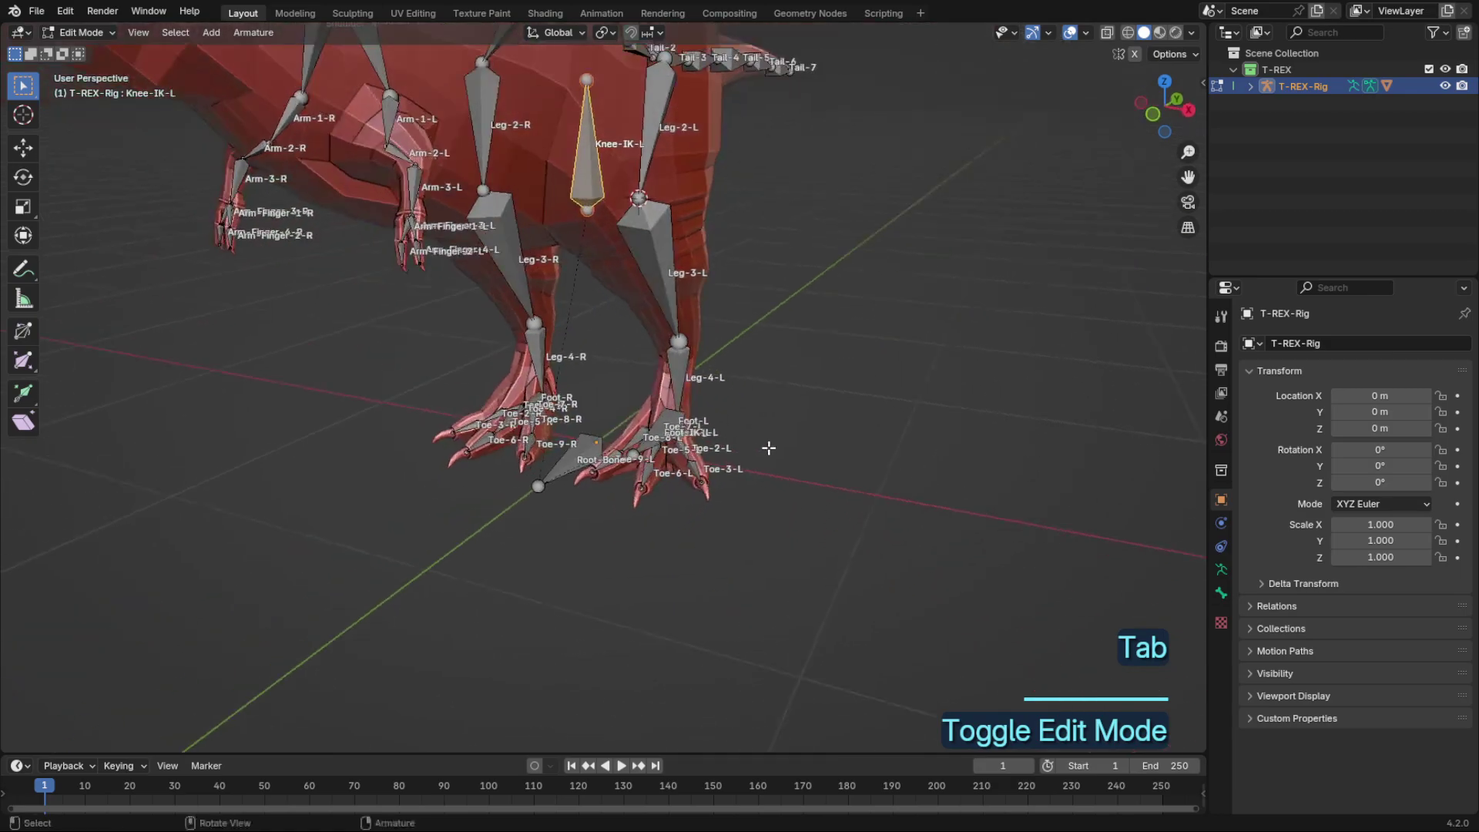
pyautogui.scroll(2, 704, 417)
pyautogui.press('F3')
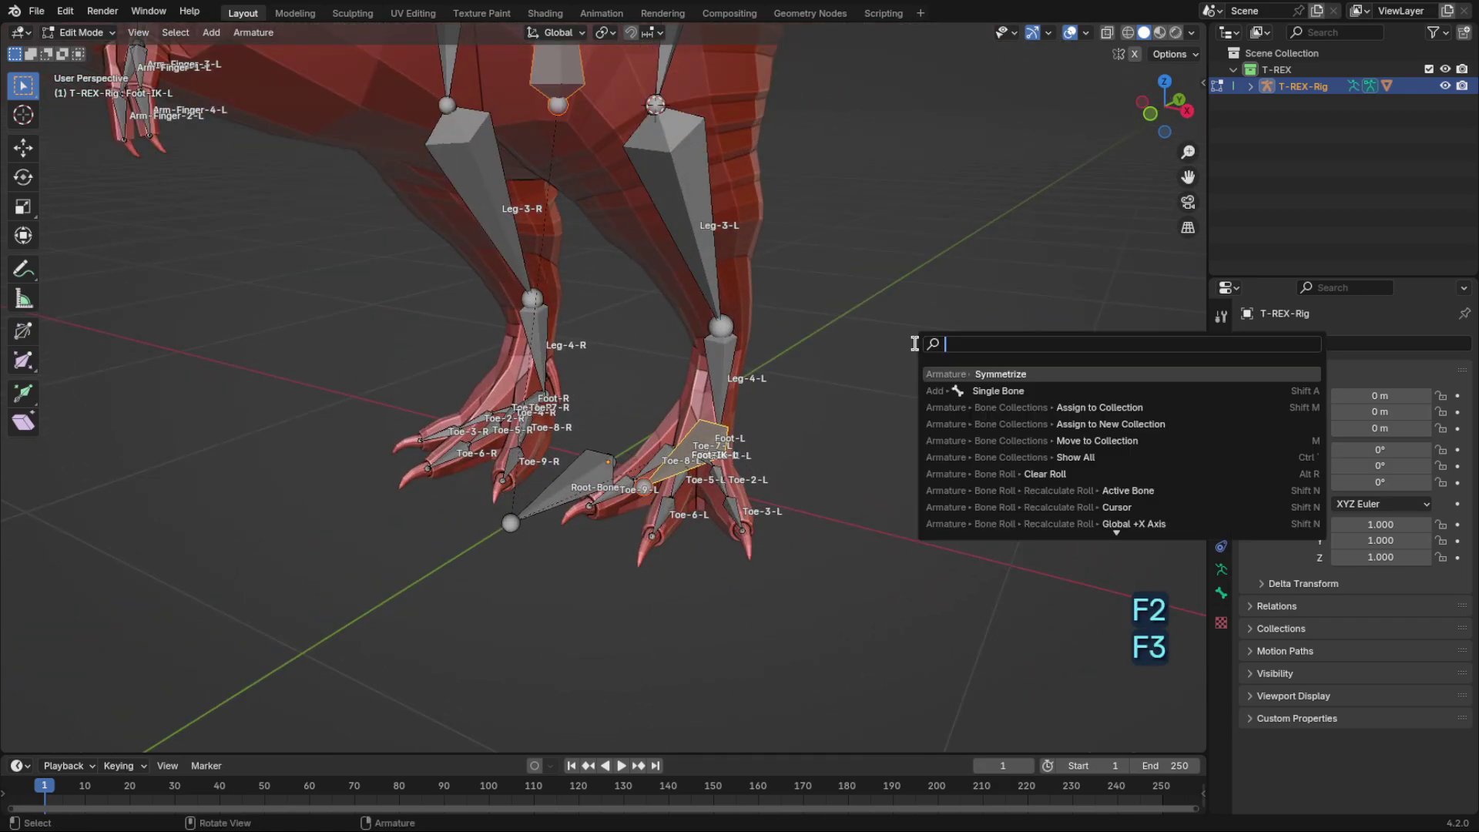
pyautogui.click(971, 373)
# Step: In Pose Mode, add an IK constraint to Leg-4-R targeting Foot-IK-R, with a chain length of 2
pyautogui.moveTo(553, 372); pyautogui.dragTo(620, 468, button='middle')
pyautogui.hotkey('ctrl', 'Tab')
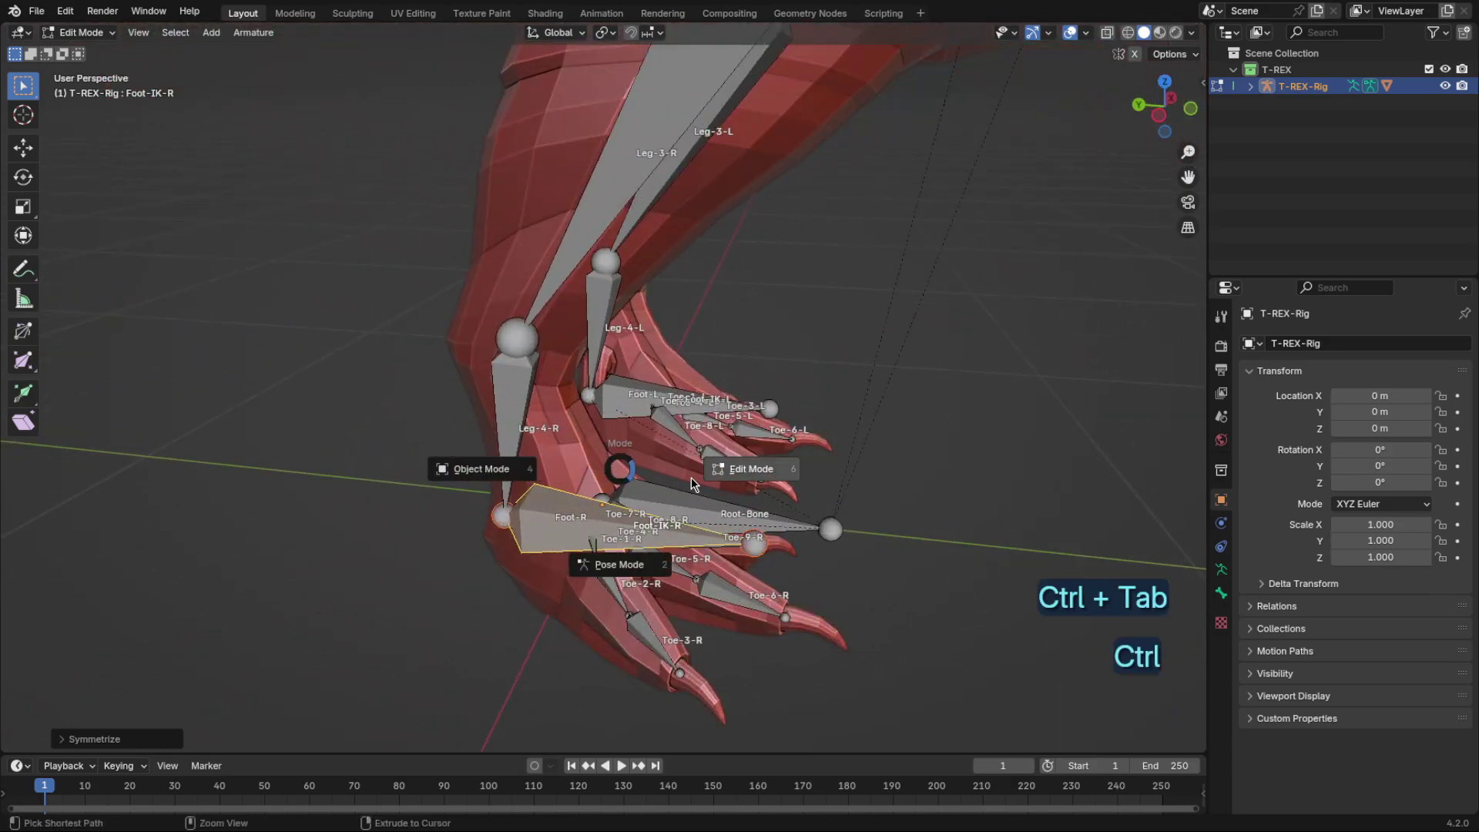
pyautogui.keyDown('shift'); pyautogui.click(516, 455); pyautogui.keyUp('shift')
pyautogui.hotkey('shift', 'i')
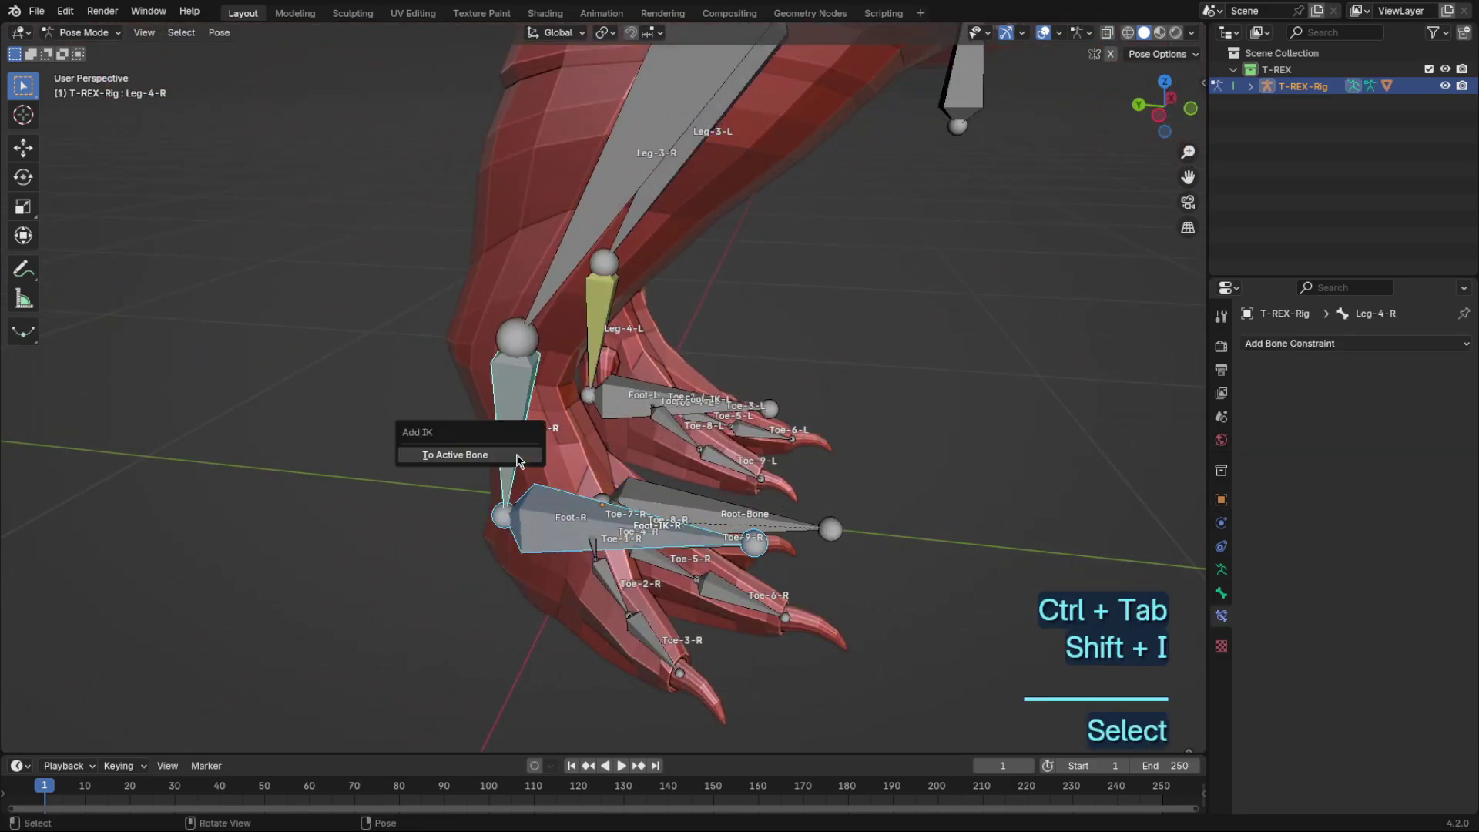
pyautogui.click(511, 450)
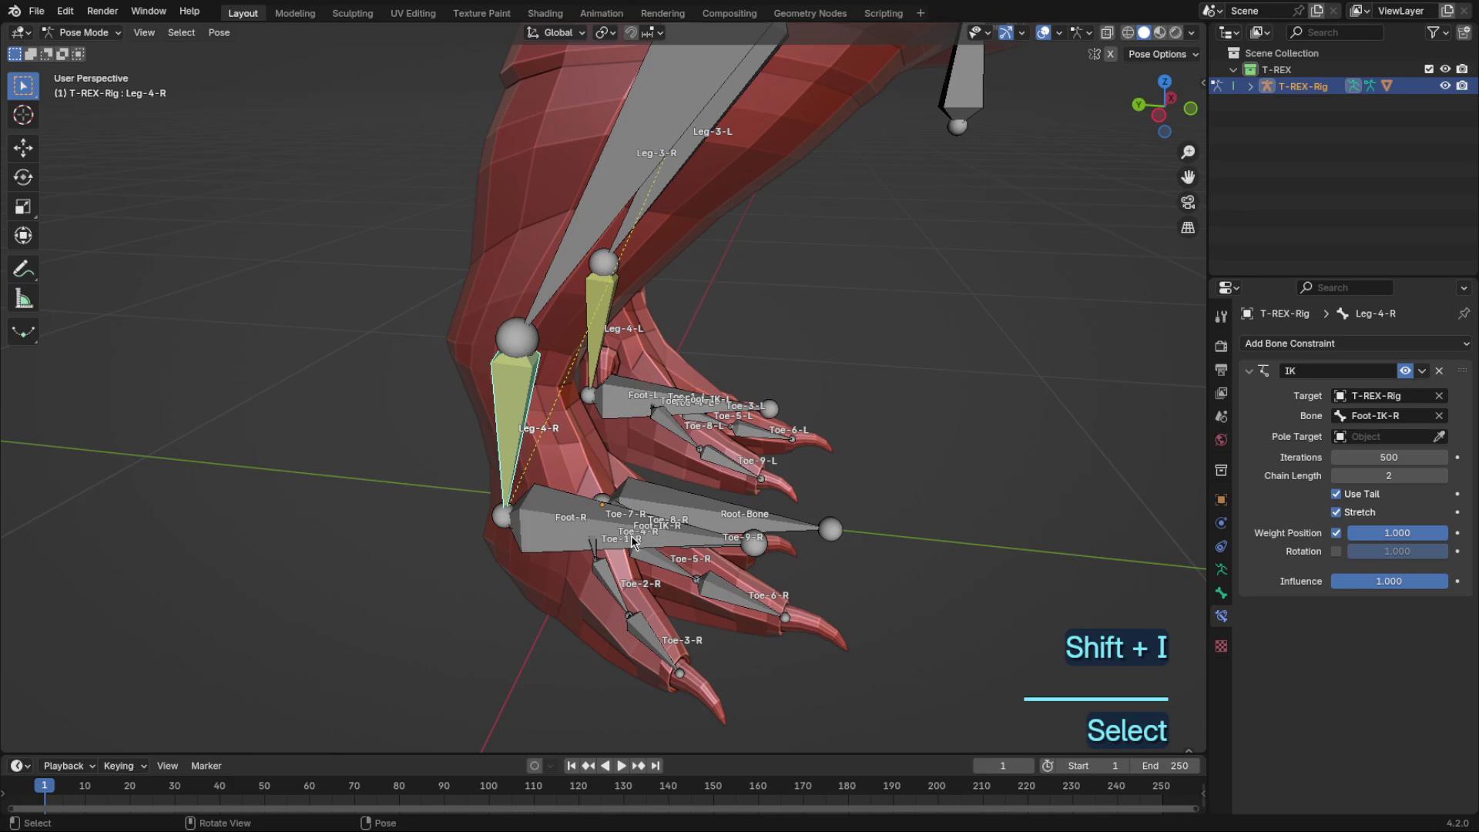
# Step: Hide the Foot-IK-R bone and select the Foot-R bone beneath it
pyautogui.click(581, 529)
pyautogui.press('h')
pyautogui.click(543, 525)
pyautogui.keyDown('shift'); pyautogui.moveTo(543, 530); pyautogui.dragTo(616, 462, button='middle'); pyautogui.keyUp('shift')
pyautogui.scroll(1, 617, 462)
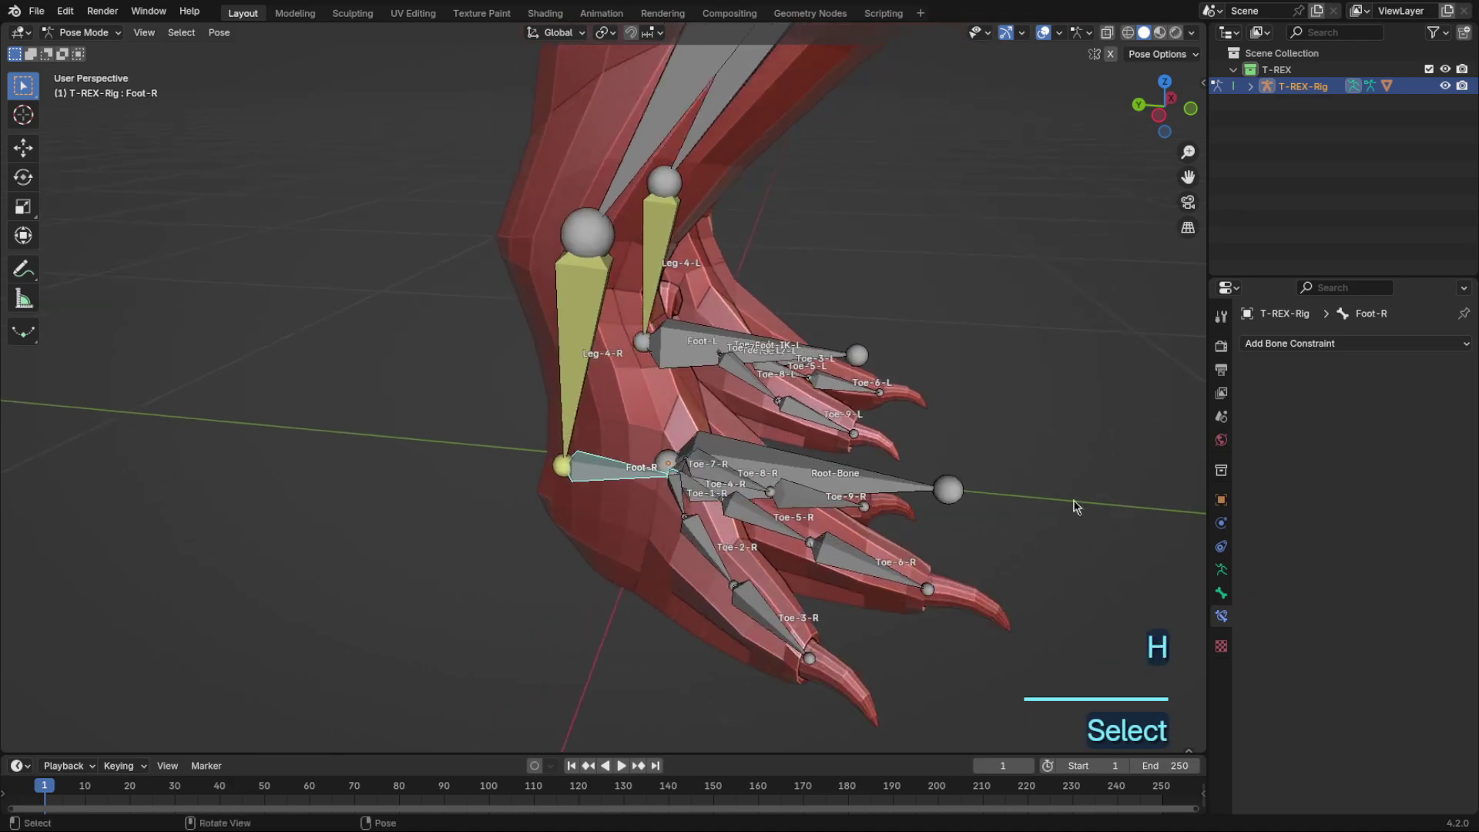
pyautogui.click(1310, 343)
# Step: Set the pole target of Leg-4-R's IK constraint to T-REX-Rig, bone Knee-IK-R, with a pole angle of 180°
pyautogui.click(587, 378)
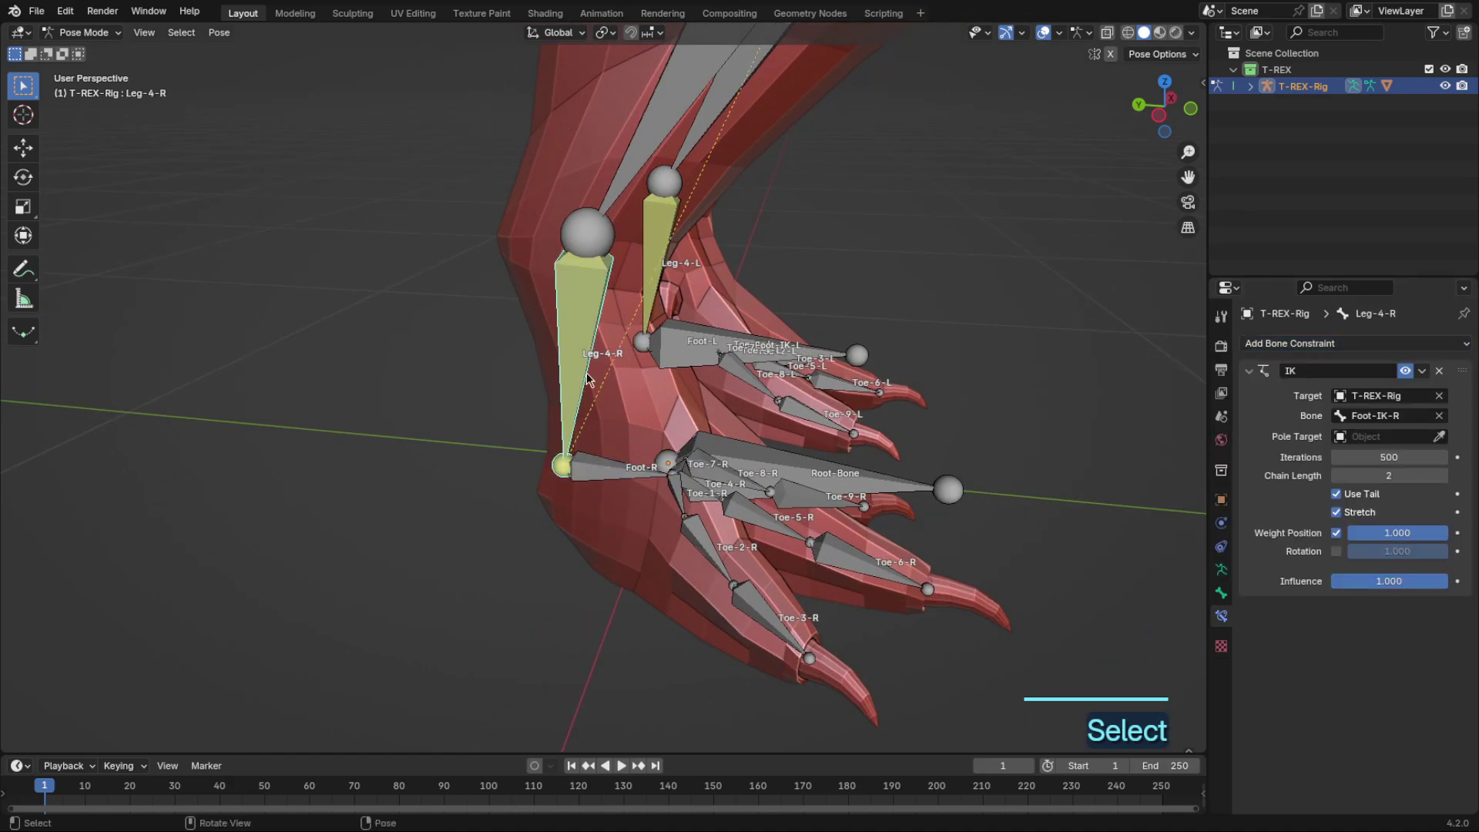
pyautogui.click(574, 322)
pyautogui.click(1386, 454)
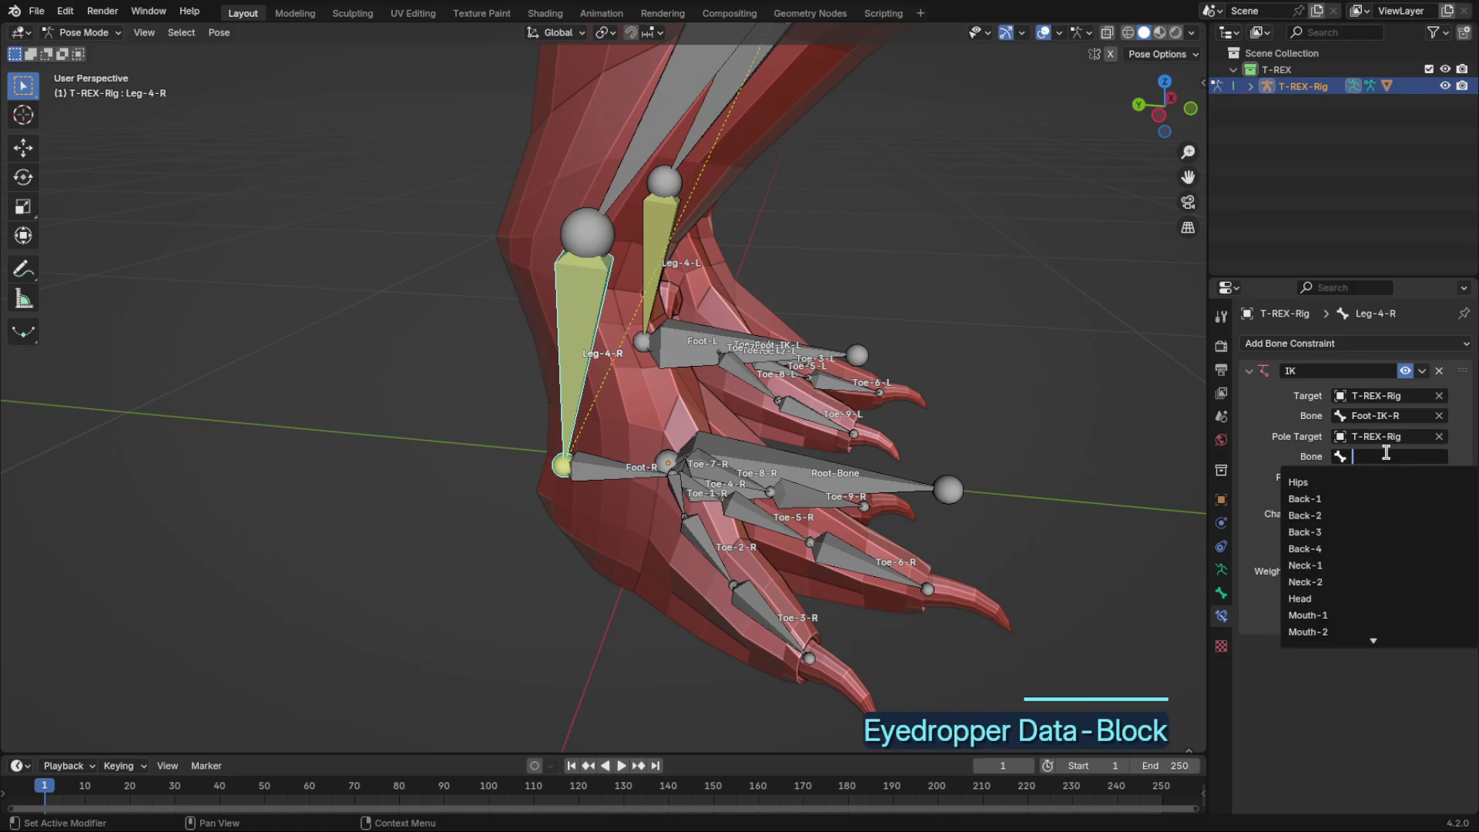
pyautogui.write('knee')
pyautogui.click(1325, 499)
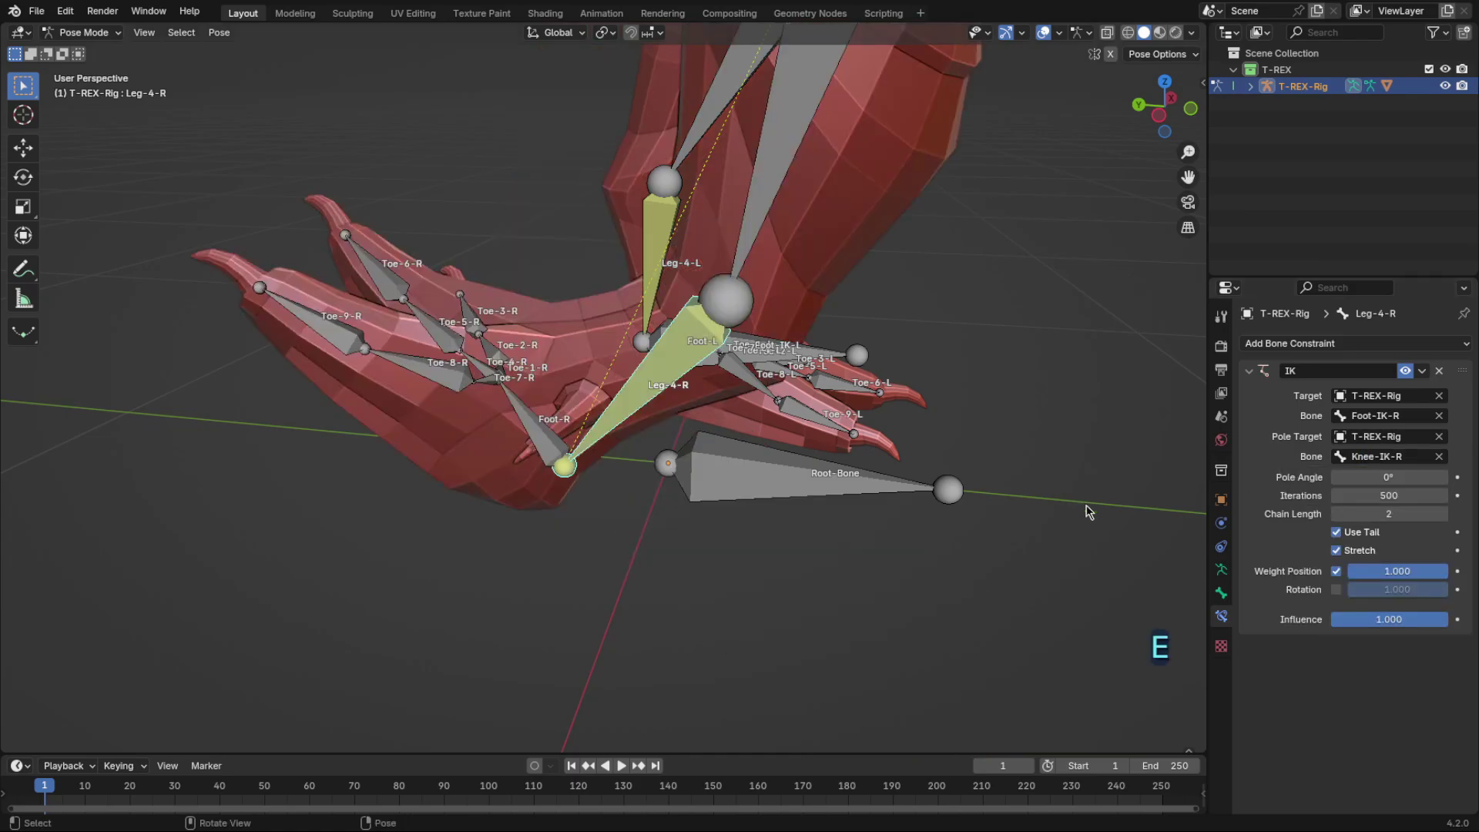
pyautogui.press('Return')
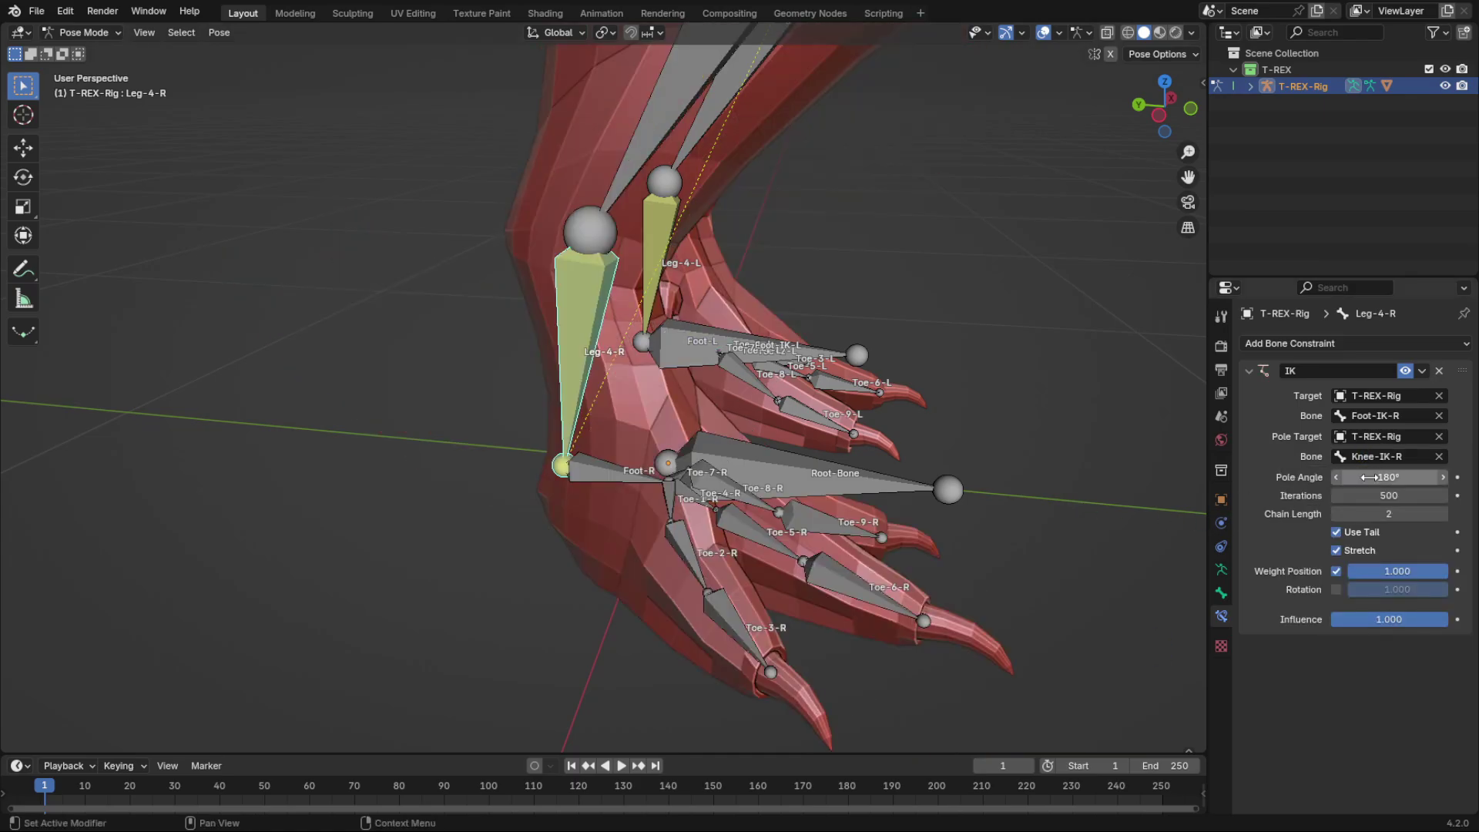
# Step: Add a Copy Rotation constraint to Foot-R, targeting the Foot-IK-R bone of T-REX-Rig
pyautogui.click(622, 473)
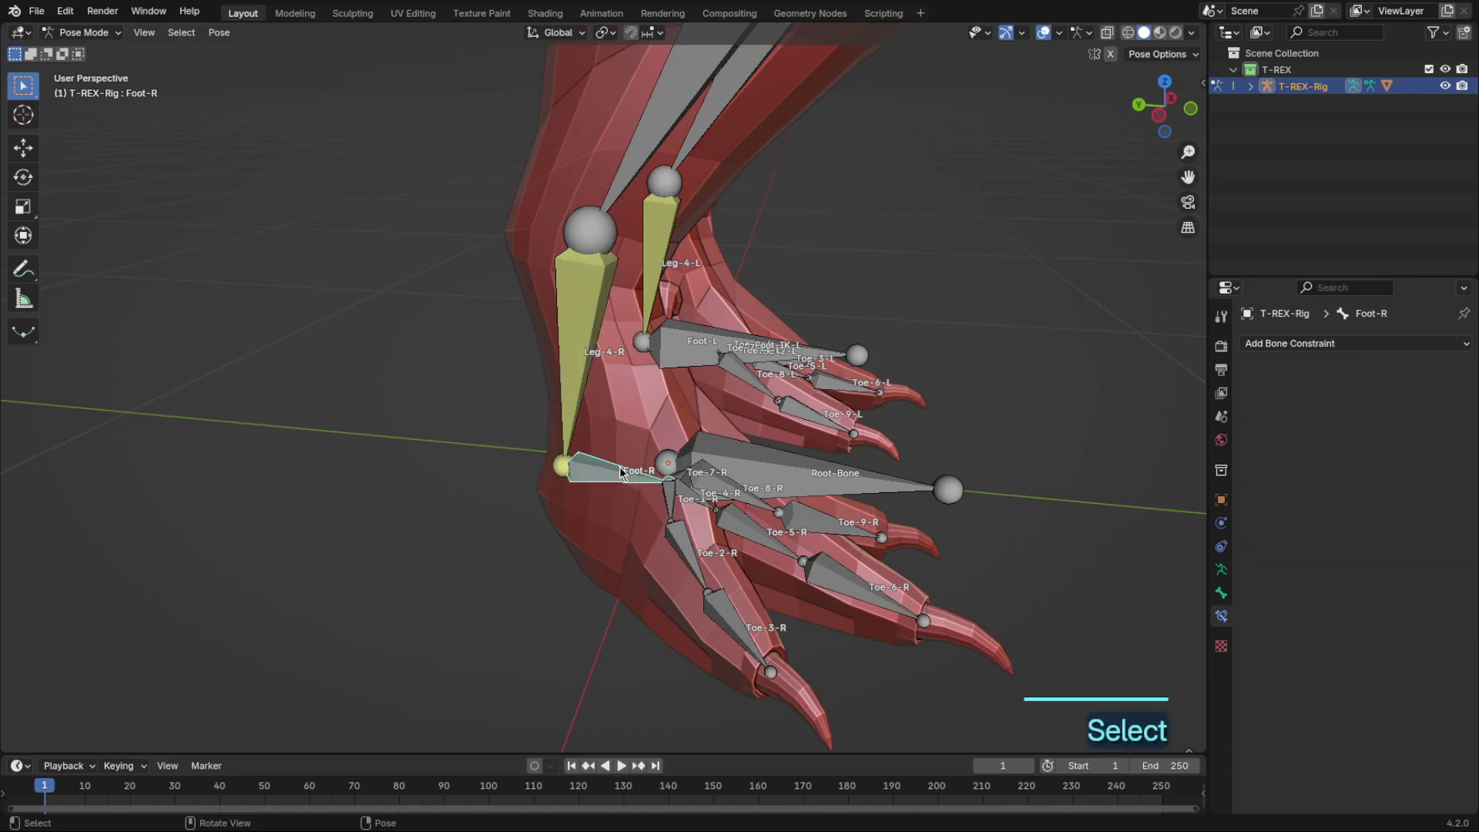
pyautogui.click(1344, 343)
pyautogui.click(1184, 407)
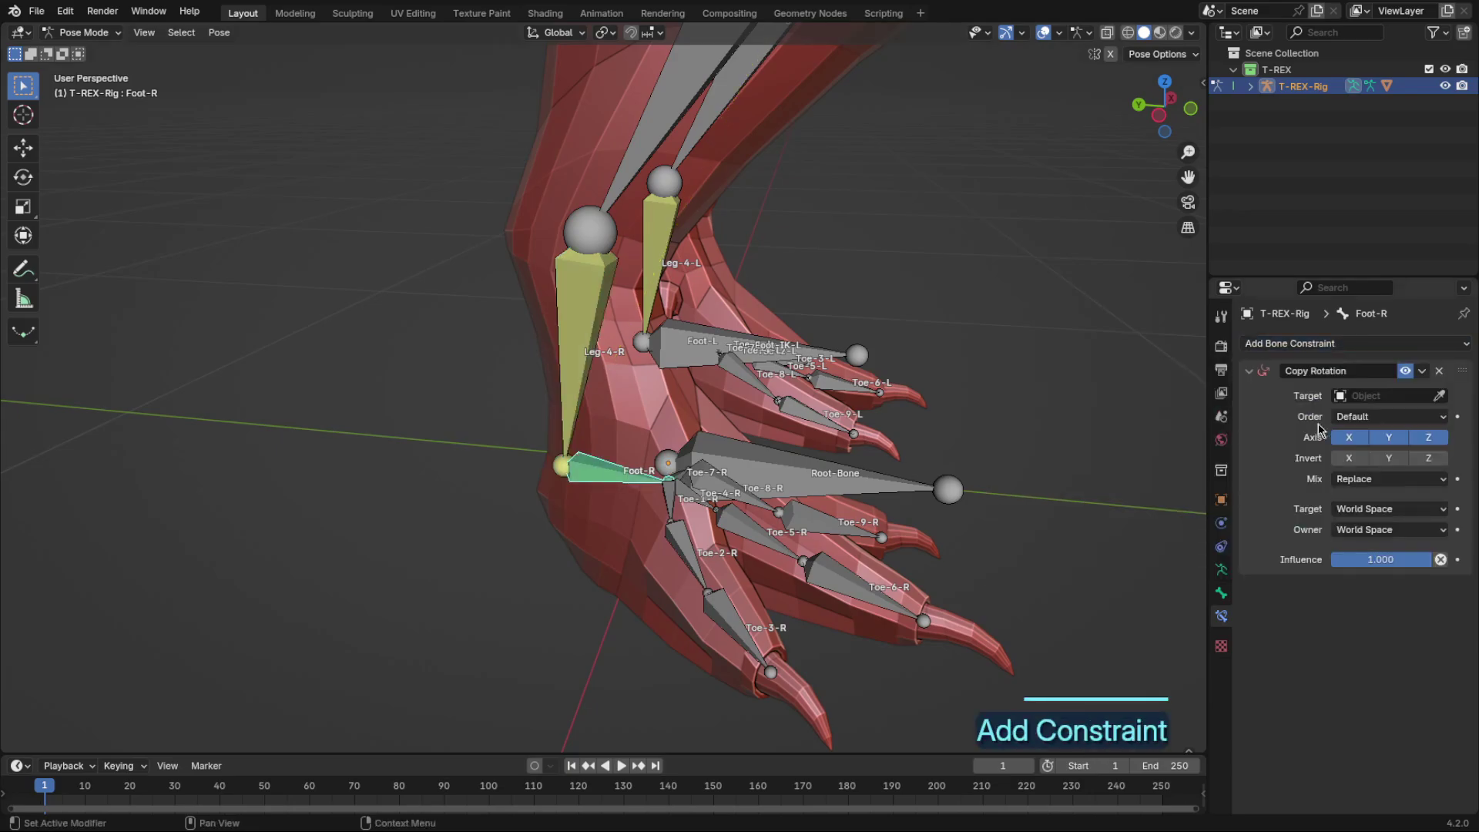
pyautogui.click(591, 350)
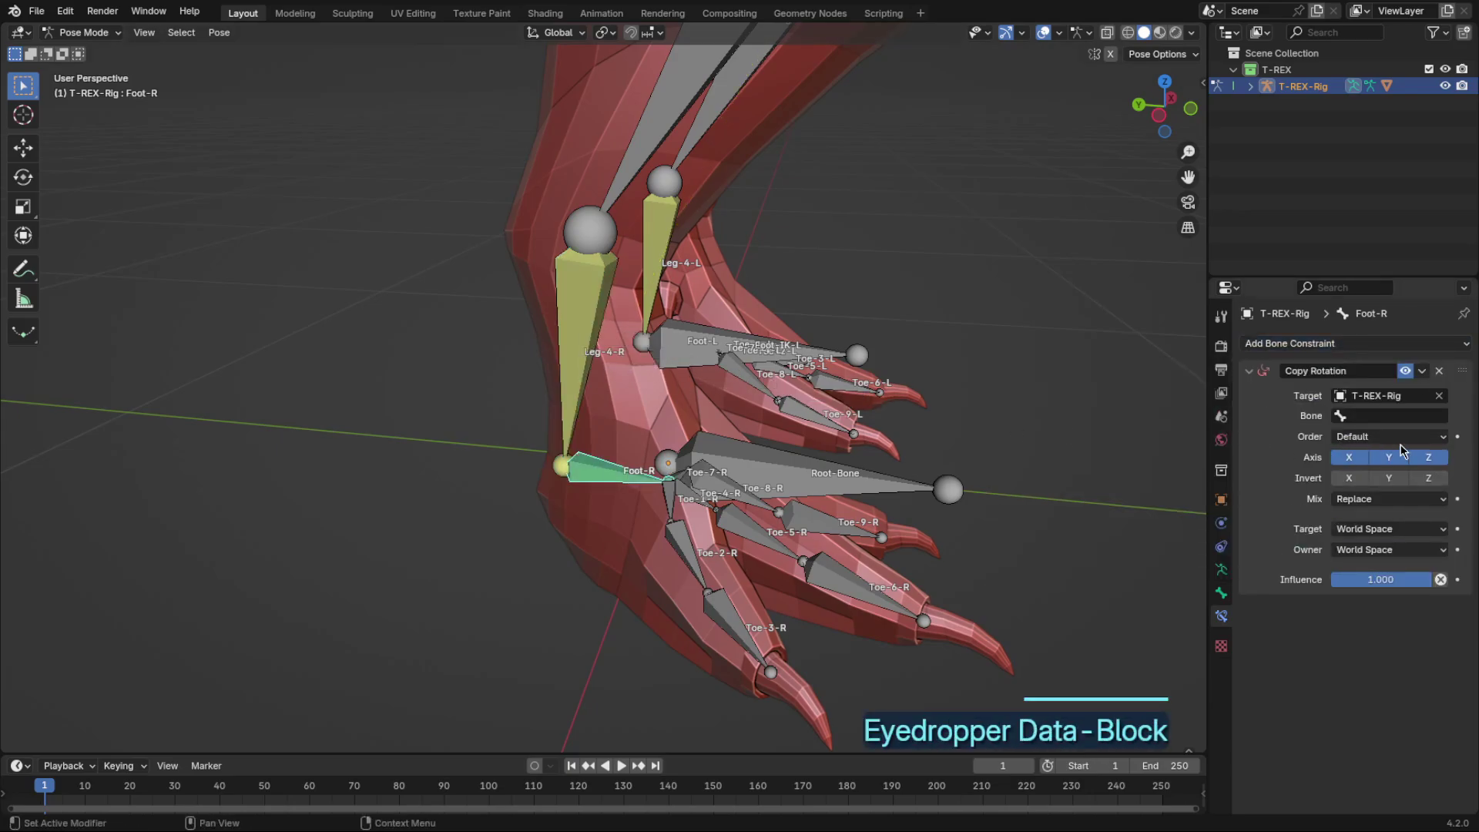
pyautogui.click(1393, 416)
pyautogui.write('Ik')
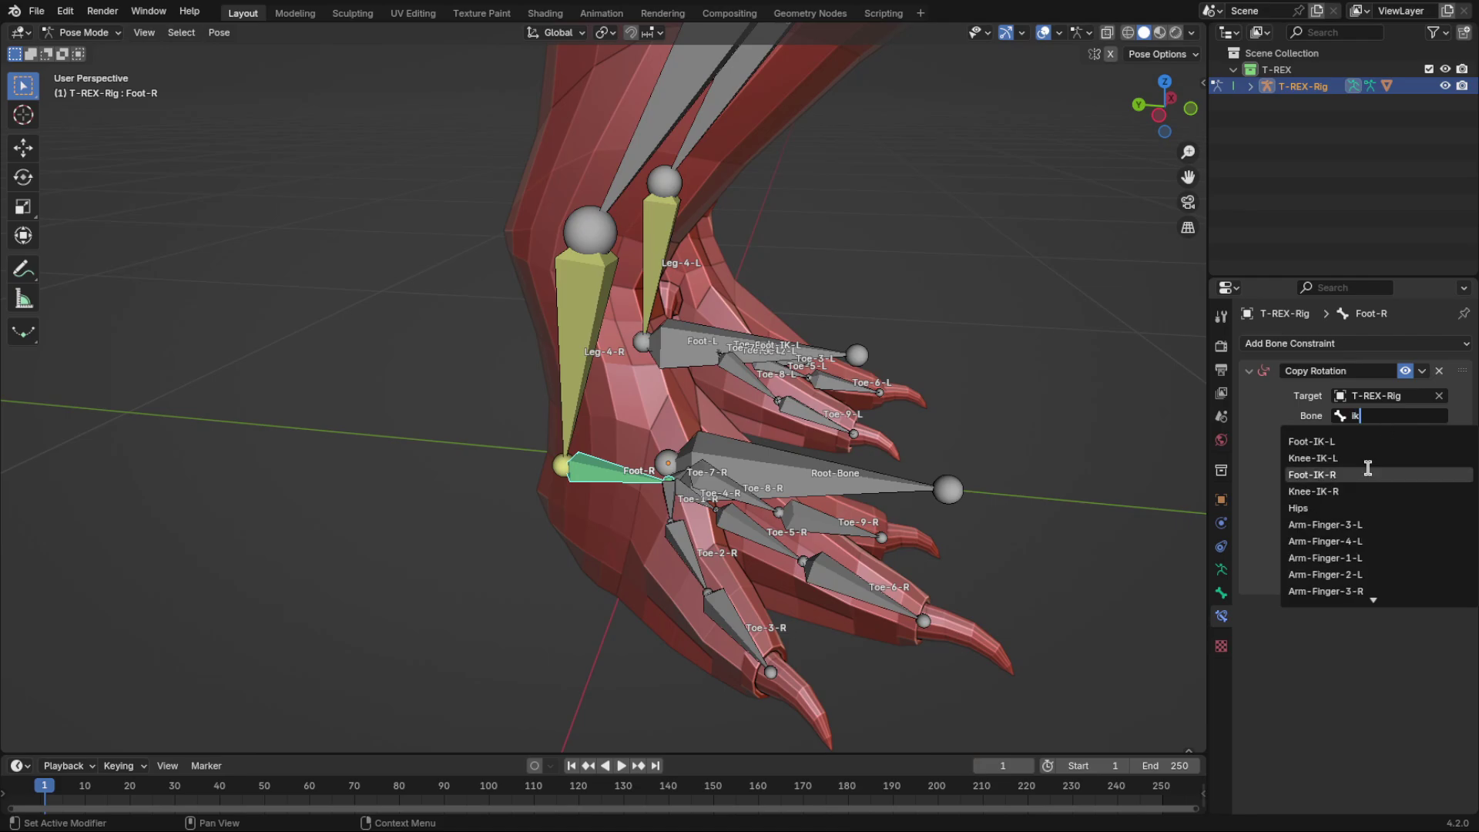
pyautogui.click(1370, 474)
# Step: Reveal the hidden bones and test the left leg by moving Foot-IK-L in the right side view
pyautogui.scroll(-3, 1051, 433)
pyautogui.moveTo(1051, 433); pyautogui.dragTo(986, 432, button='middle')
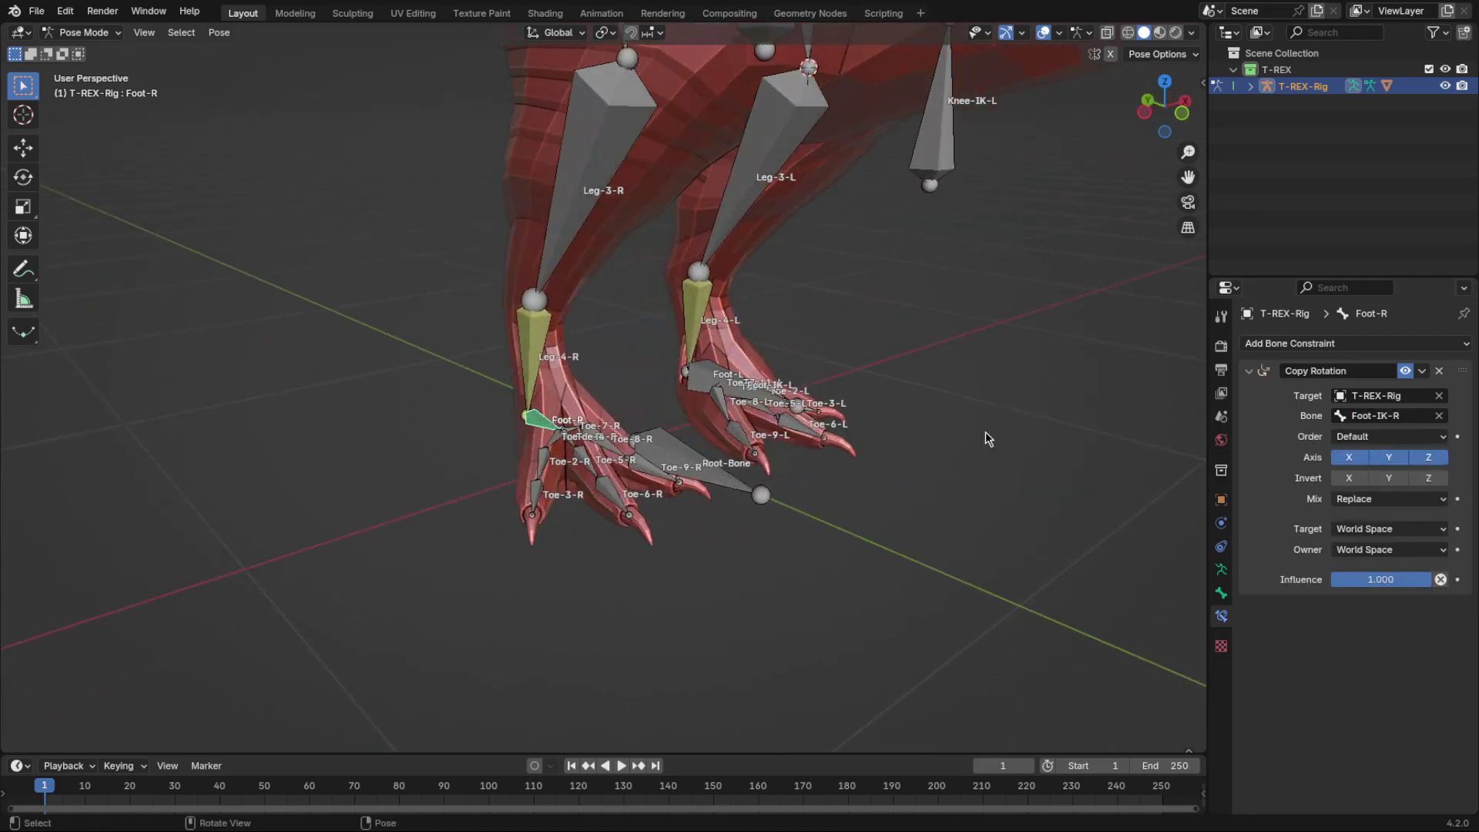
pyautogui.hotkey('alt', 'h')
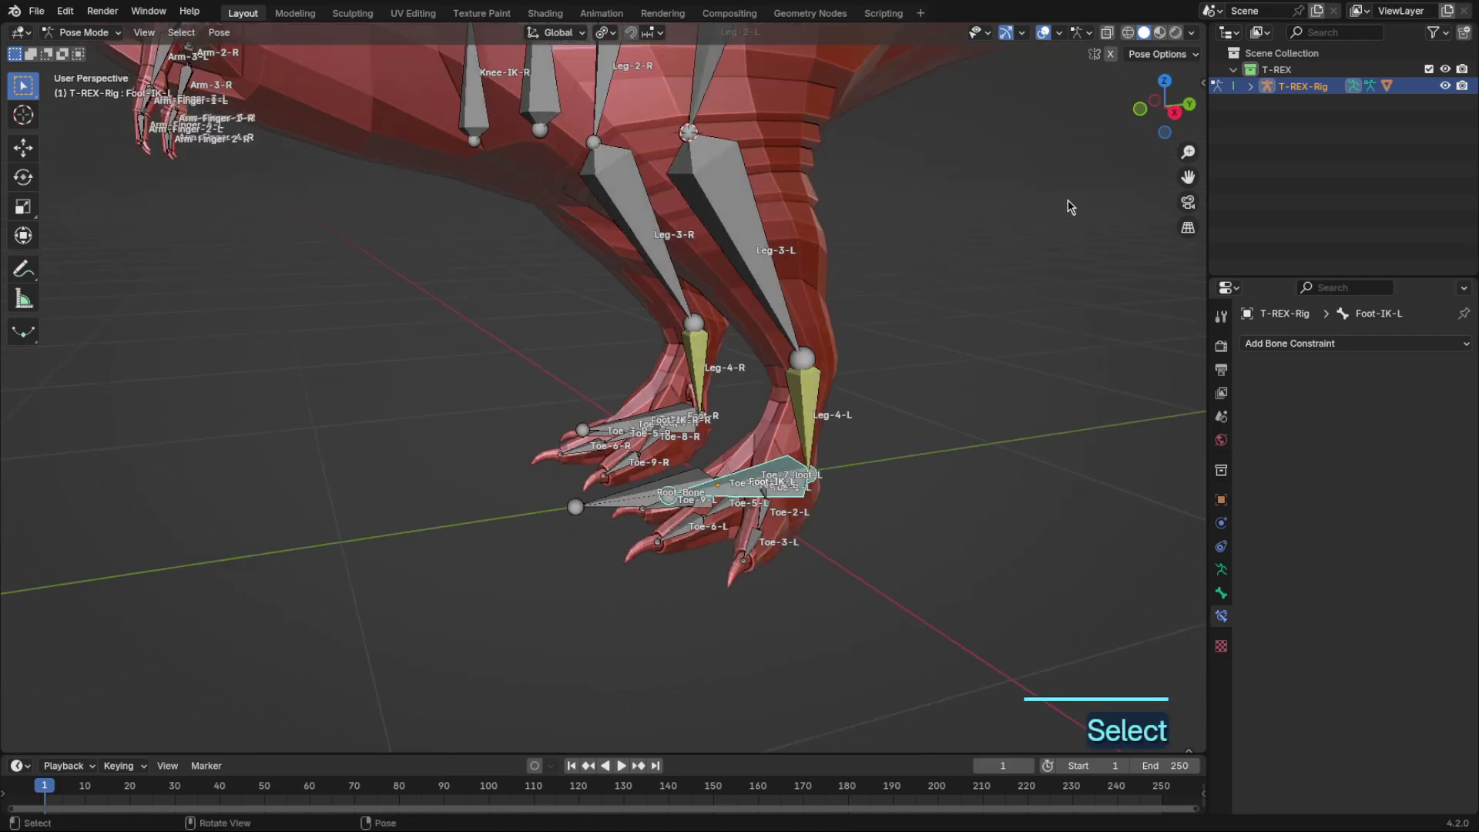
pyautogui.press('KP_3')
pyautogui.press('g')
pyautogui.click(1018, 181)
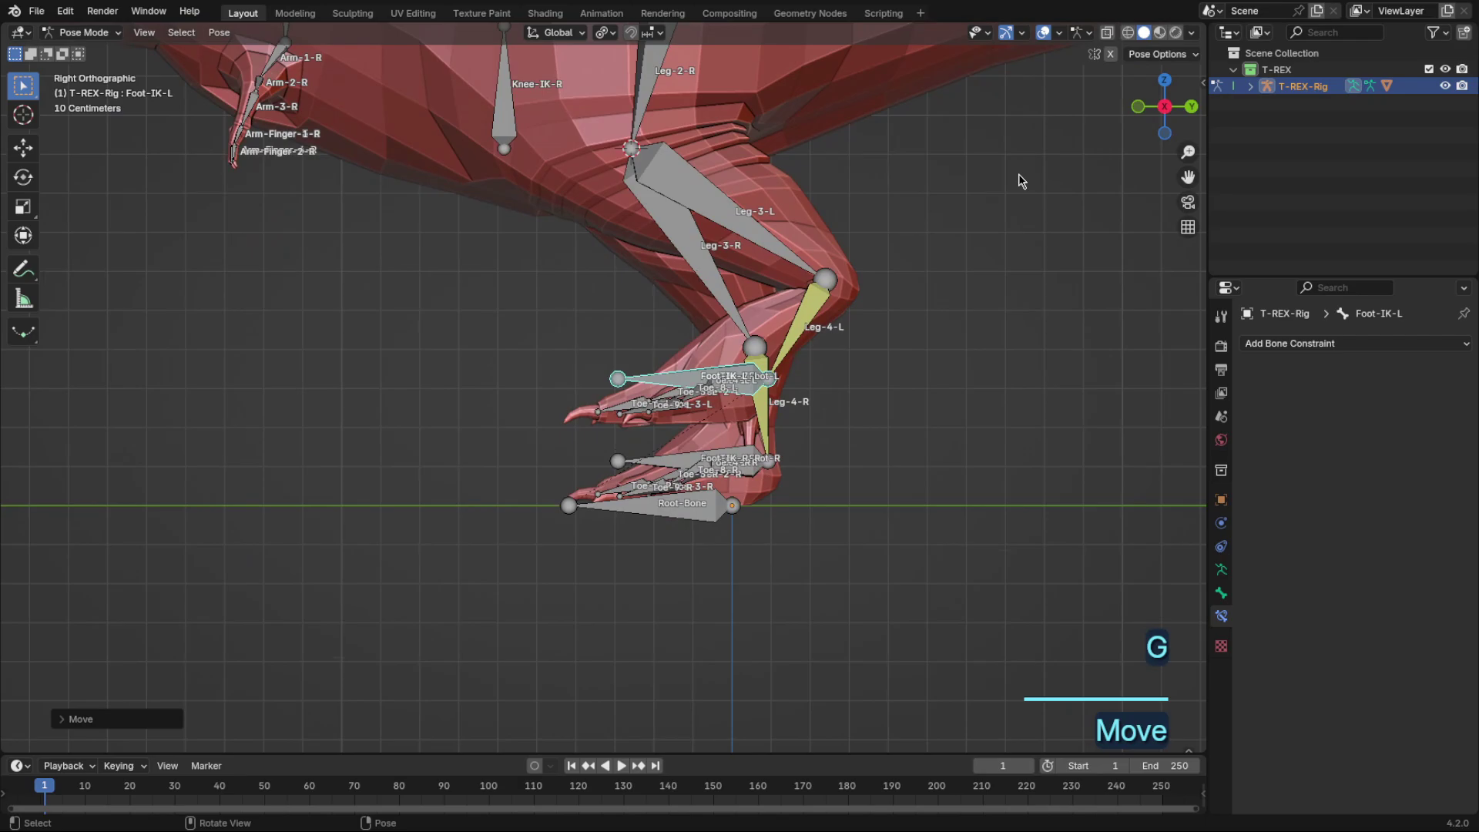
pyautogui.press('g')
pyautogui.middleClick(1008, 301)
pyautogui.press('g')
pyautogui.click(927, 307)
# Step: Set the chain length of Leg-4-L's IK constraint to 3
pyautogui.moveTo(854, 223); pyautogui.dragTo(886, 286, button='middle')
pyautogui.click(791, 391)
pyautogui.click(1442, 514)
pyautogui.scroll(-2, 971, 385)
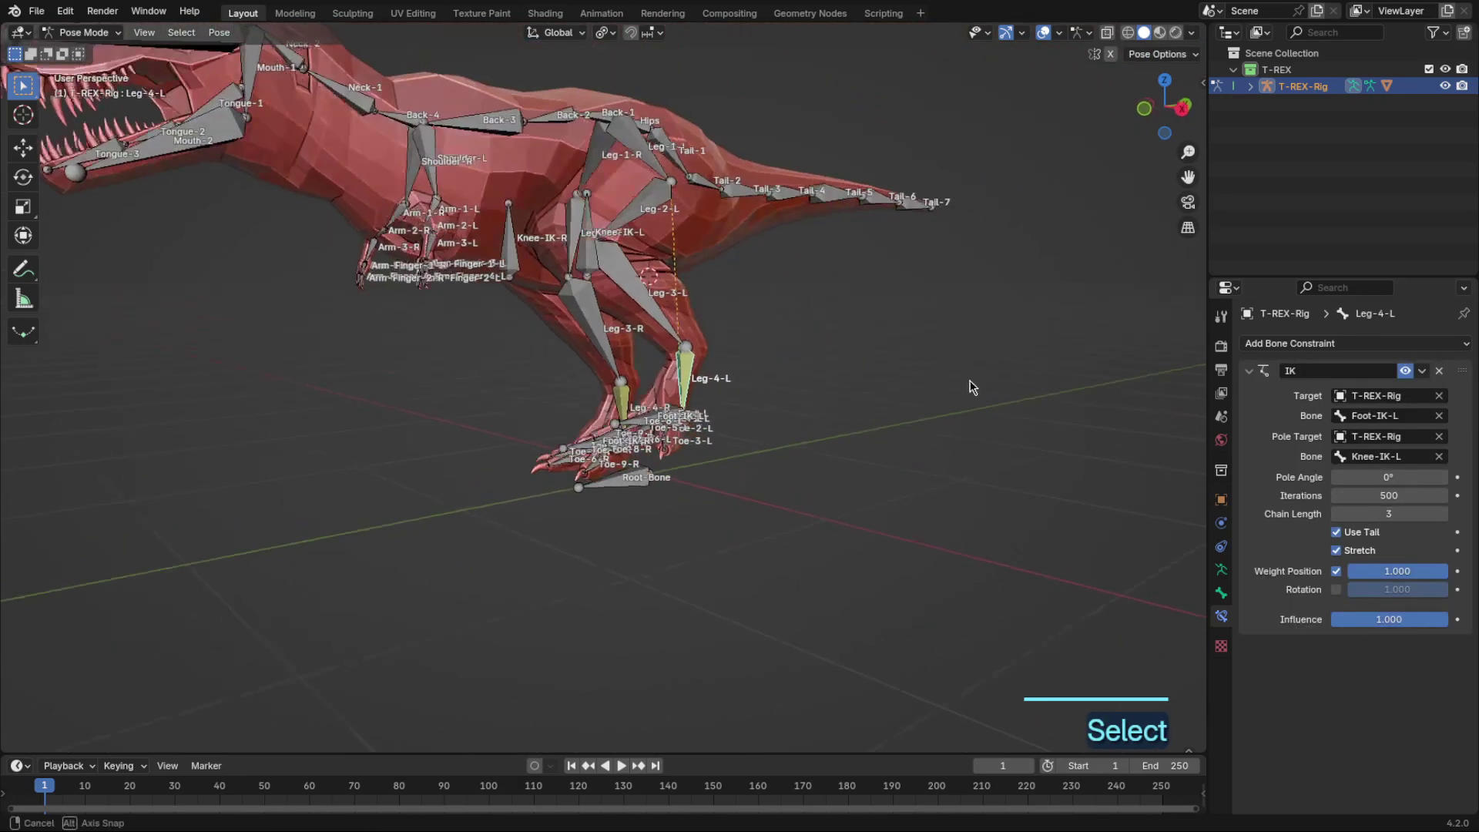
# Step: Try moving the Foot-IK-L bone to test the longer IK chain, and cancel the move
pyautogui.moveTo(970, 386); pyautogui.dragTo(1032, 404, button='middle')
pyautogui.click(672, 400)
pyautogui.press('g')
pyautogui.rightClick(721, 410)
# Step: Move the Knee-IK-L bone outward along the X axis, away from the body
pyautogui.click(637, 250)
pyautogui.press('g')
pyautogui.middleClick(697, 254)
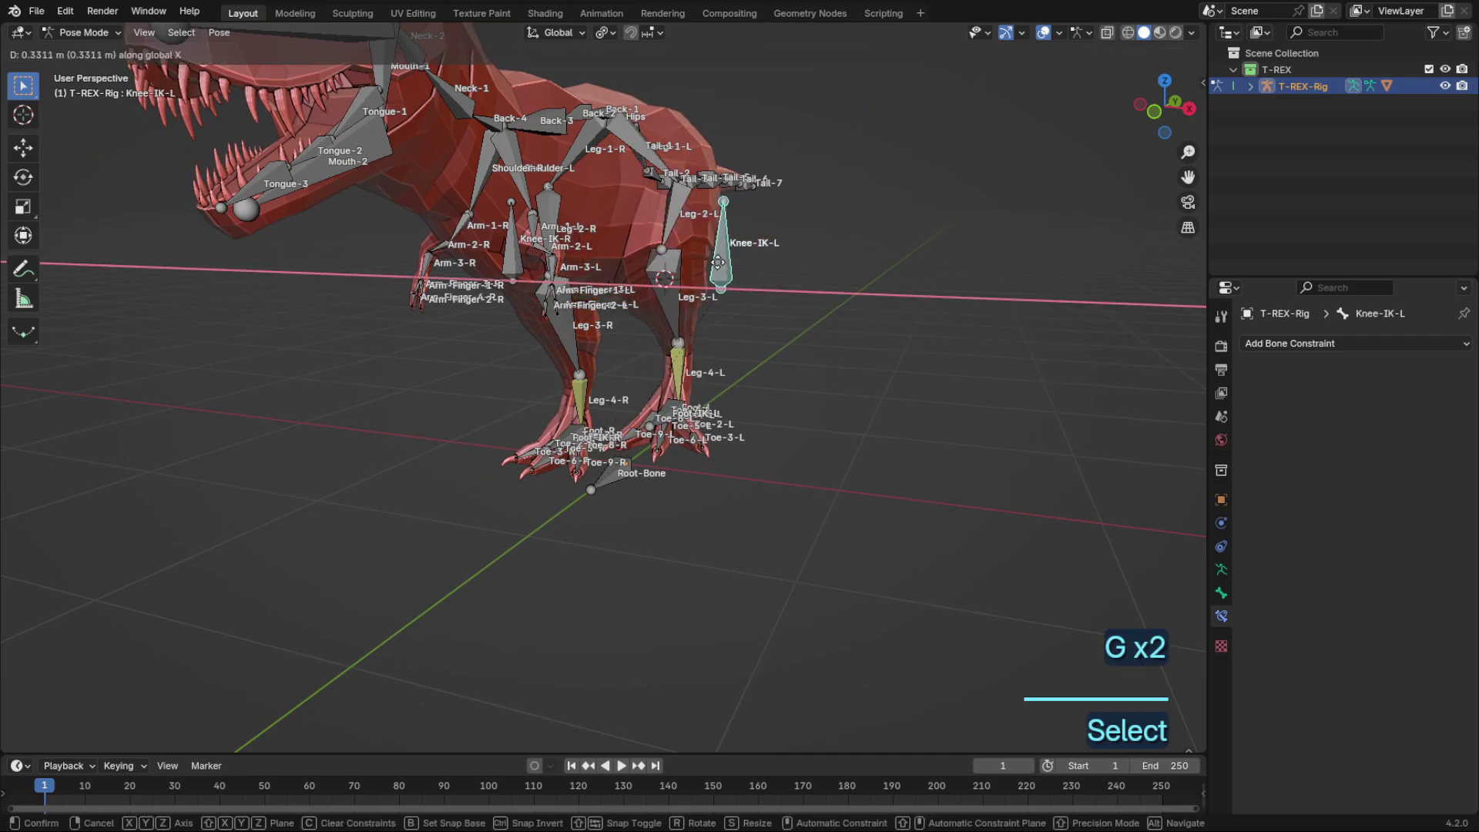
pyautogui.click(738, 258)
# Step: Fine-tune the position of Knee-IK-L with the viewport overlays hidden, and show the overlays again
pyautogui.moveTo(762, 270); pyautogui.dragTo(728, 268, button='middle')
pyautogui.click(1042, 33)
pyautogui.moveTo(985, 142); pyautogui.dragTo(1078, 79, button='middle')
pyautogui.press('x')
pyautogui.rightClick(816, 145)
pyautogui.press('g')
pyautogui.middleClick(818, 146)
pyautogui.click(828, 146)
pyautogui.click(1042, 33)
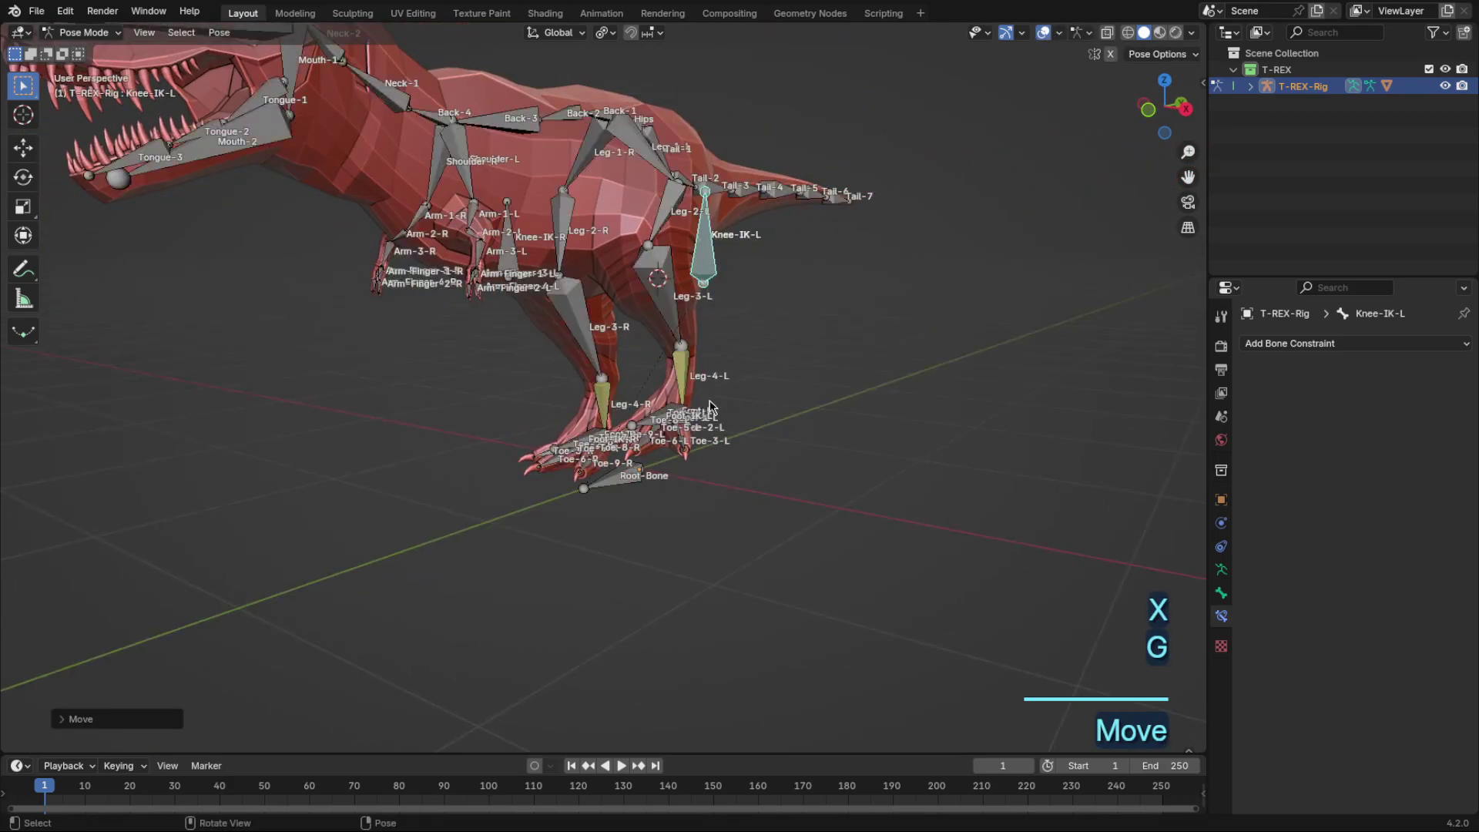
# Step: Hide the overlays and check the left leg's deformation by rotating and moving Foot-IK-L
pyautogui.click(1042, 32)
pyautogui.press('r')
pyautogui.press('r')
pyautogui.rightClick(906, 181)
pyautogui.moveTo(908, 294); pyautogui.dragTo(857, 284, button='middle')
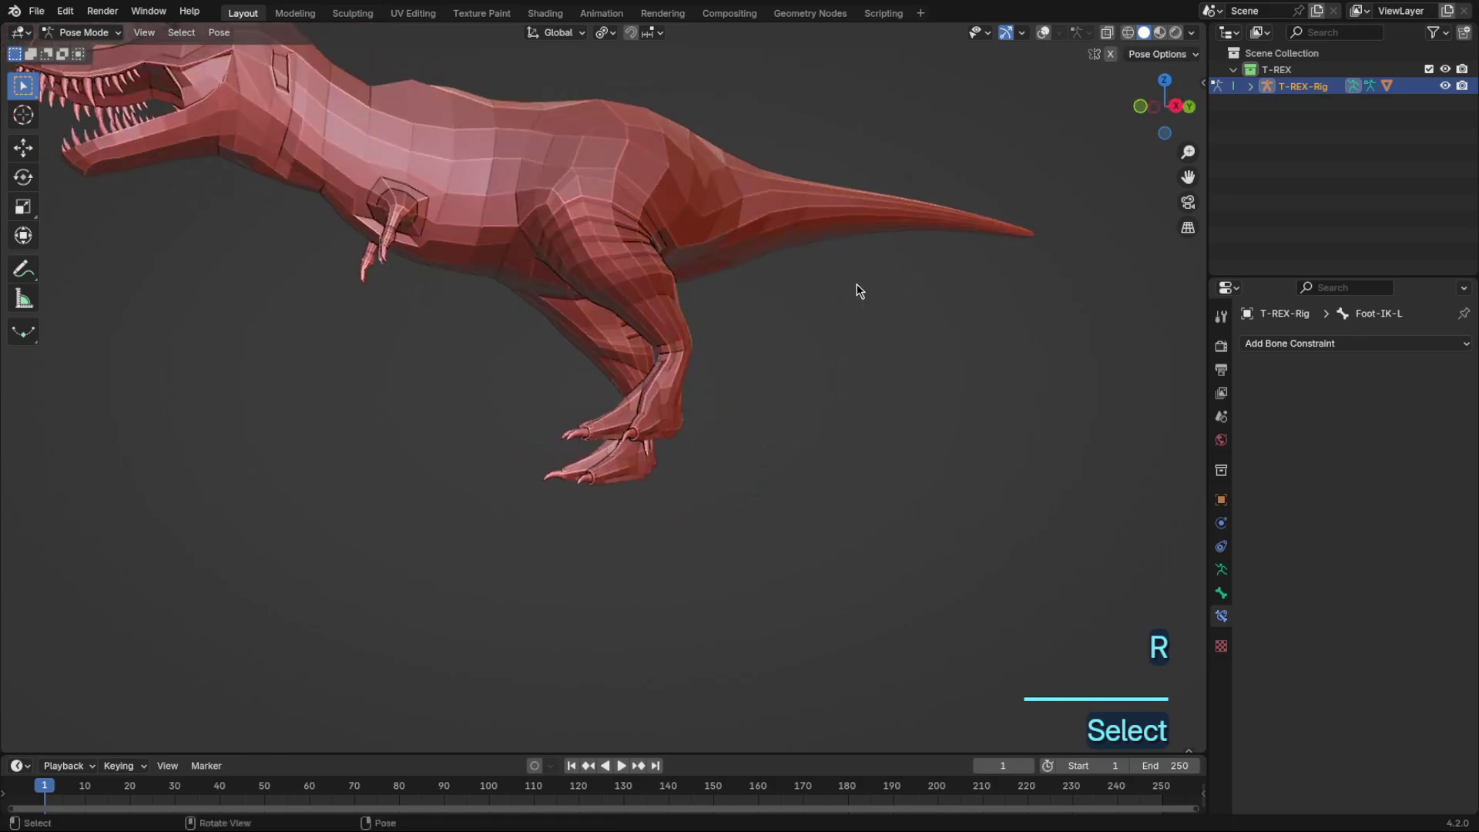
pyautogui.press('g')
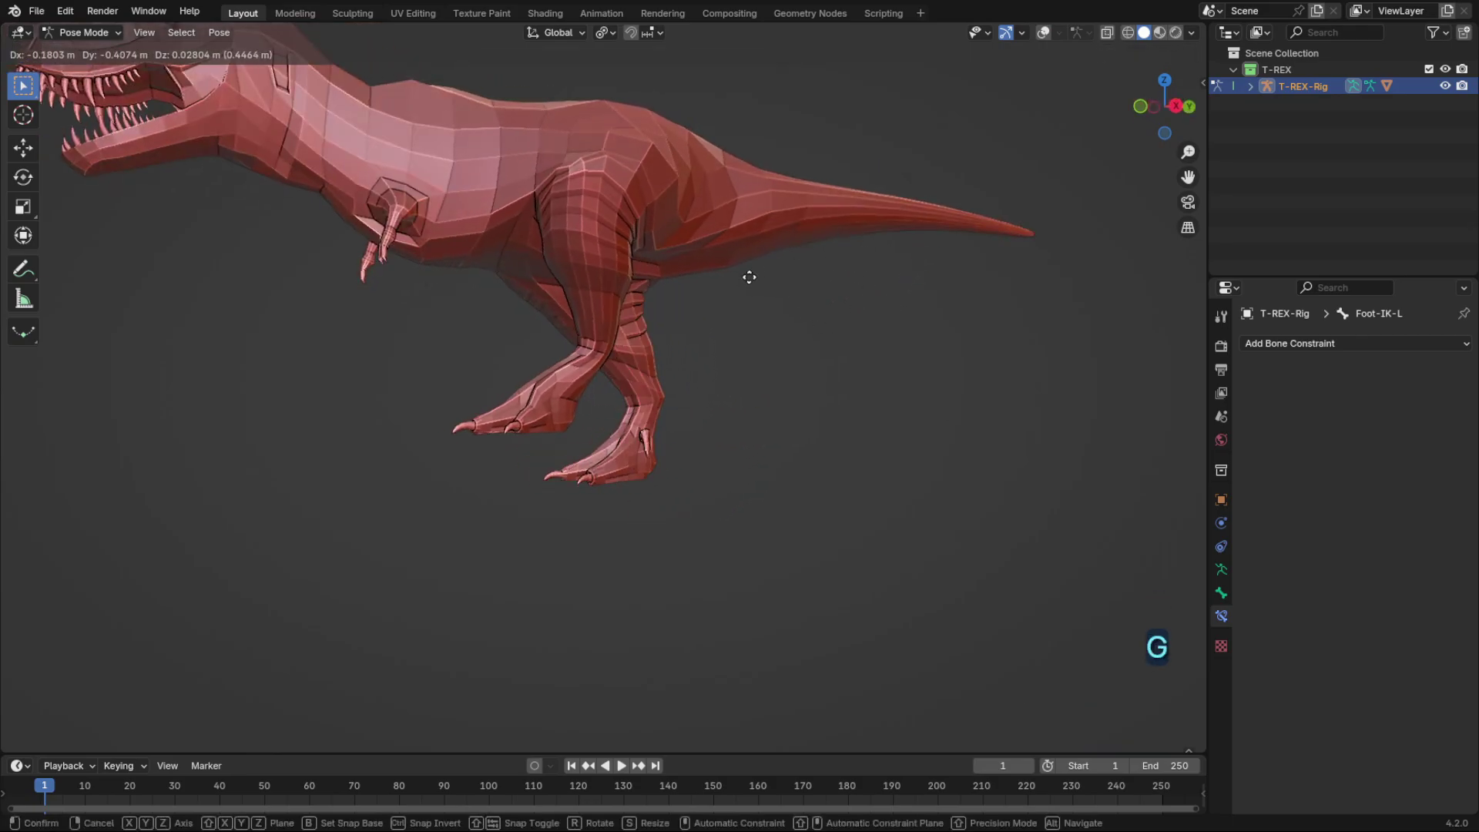
pyautogui.click(861, 281)
pyautogui.moveTo(862, 280); pyautogui.dragTo(828, 312, button='middle')
# Step: Show the overlays again and set the chain length of Leg-4-R's IK constraint to 3
pyautogui.click(1042, 32)
pyautogui.click(588, 403)
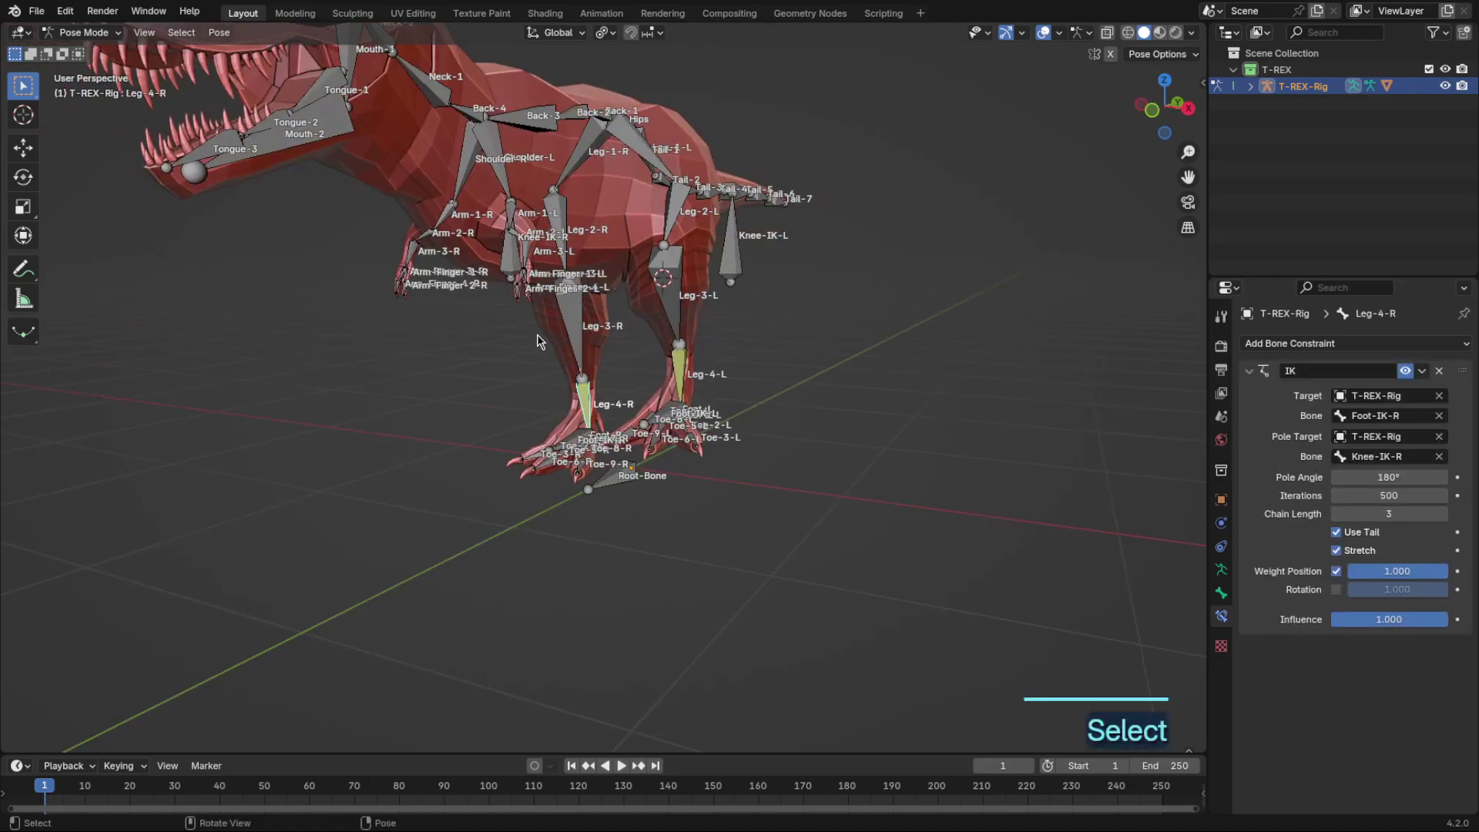
# Step: Move the Knee-IK-R bone outward along the X axis in Pose Mode
pyautogui.moveTo(537, 341); pyautogui.dragTo(539, 266, button='middle')
pyautogui.click(539, 263)
pyautogui.press('g')
pyautogui.press('x')
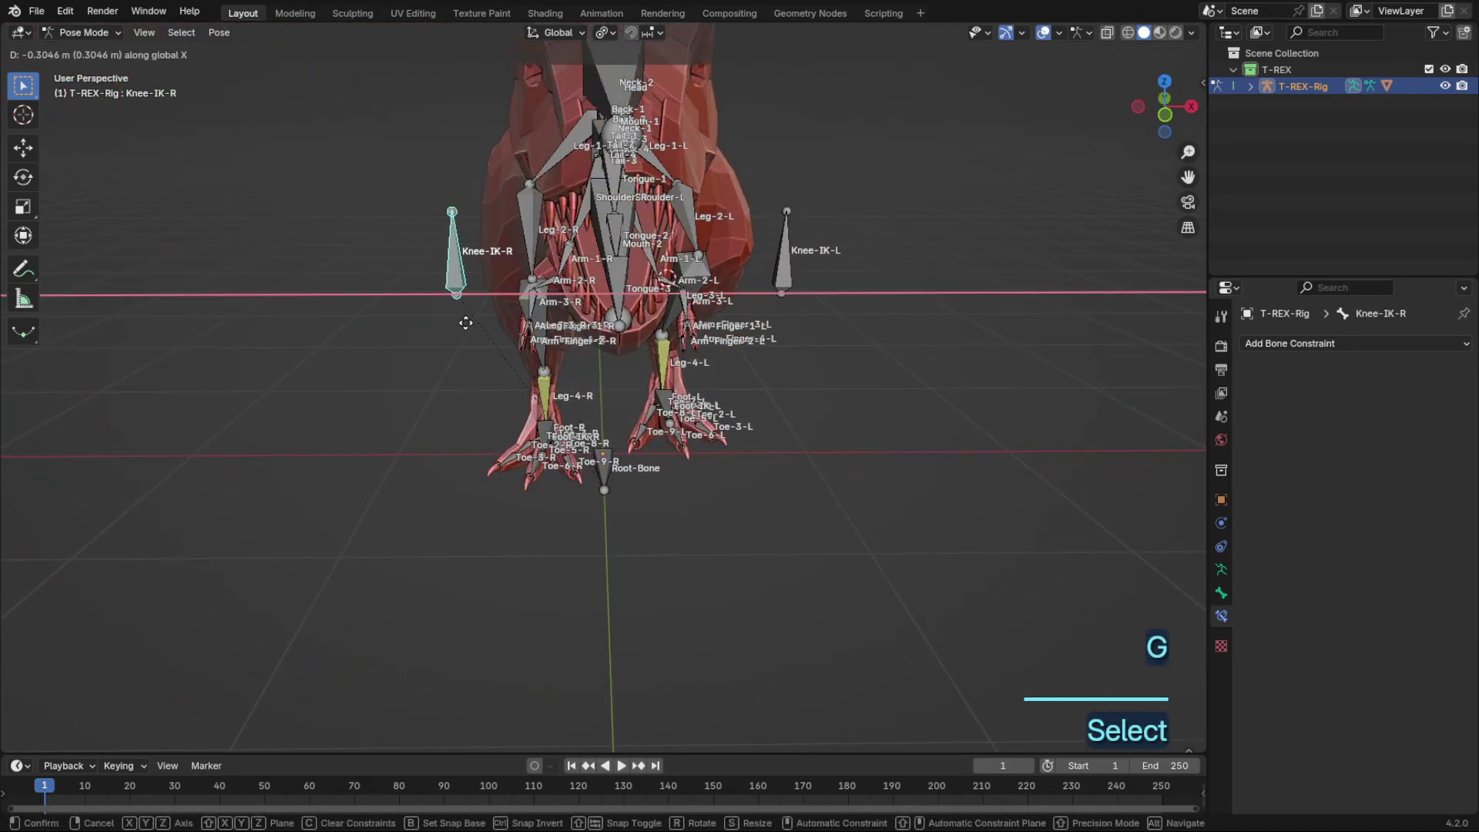
pyautogui.click(468, 321)
# Step: Move both knee IK bones outward along the X axis in Edit Mode and return to Pose Mode
pyautogui.press('Tab')
pyautogui.press('g')
pyautogui.press('x')
pyautogui.press('Escape')
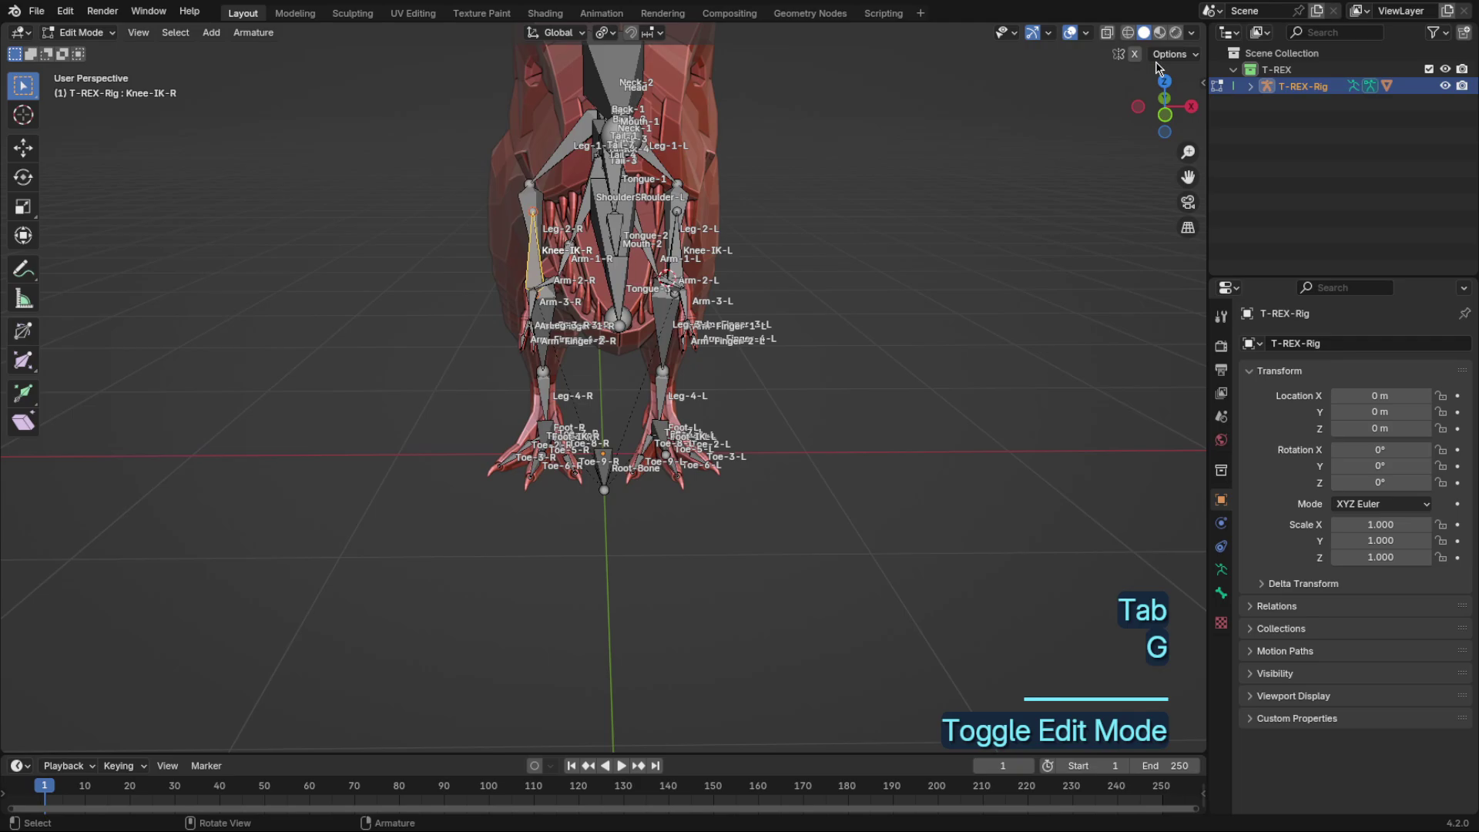
pyautogui.press('g')
pyautogui.click(746, 216)
pyautogui.press('Tab')
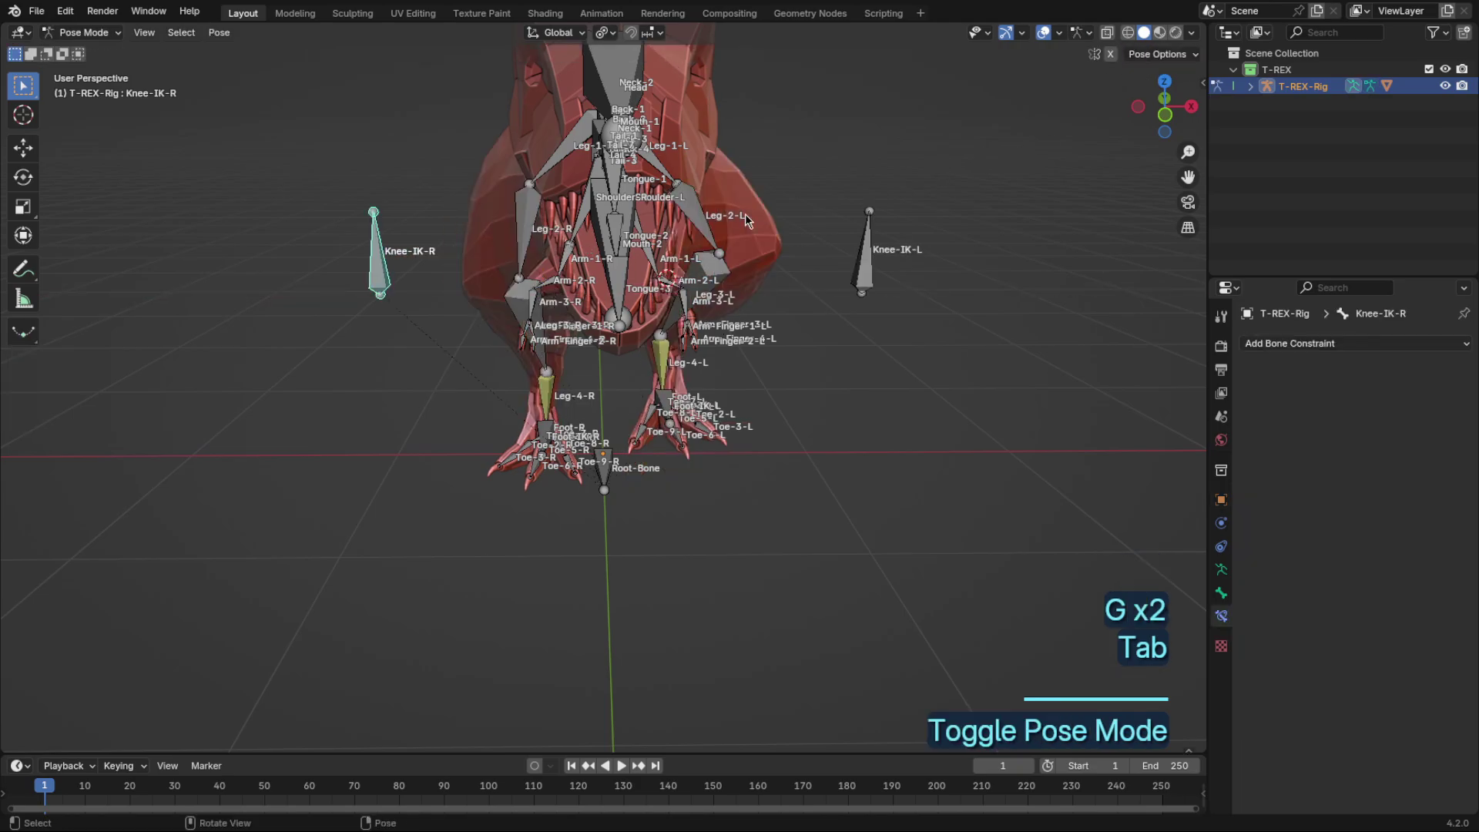
# Step: Clear the pose location and rotation of Knee-IK-R, Knee-IK-L and Foot-IK-L
pyautogui.keyDown('shift'); pyautogui.click(889, 242); pyautogui.keyUp('shift')
pyautogui.hotkey('alt', 'g')
pyautogui.hotkey('alt', 'r')
pyautogui.moveTo(878, 241); pyautogui.dragTo(786, 270, button='middle')
pyautogui.click(672, 417)
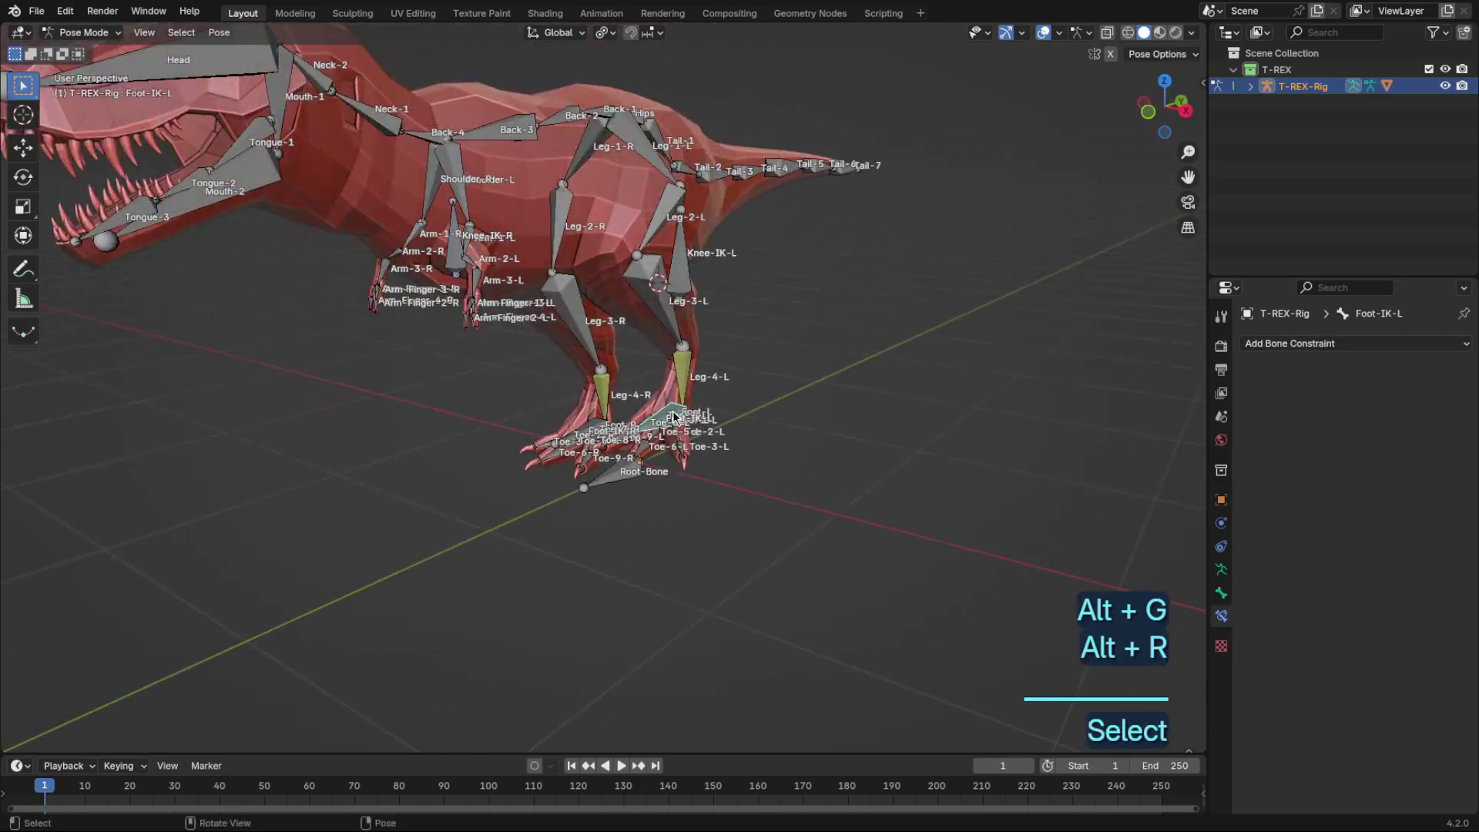
pyautogui.hotkey('alt', 'g')
pyautogui.hotkey('alt', 'r')
# Step: Check the whole rig by test-rotating all bones freely and cancelling the rotation
pyautogui.moveTo(672, 417); pyautogui.dragTo(720, 397, button='middle')
pyautogui.press('a')
pyautogui.press('r')
pyautogui.press('r')
pyautogui.rightClick(853, 408)
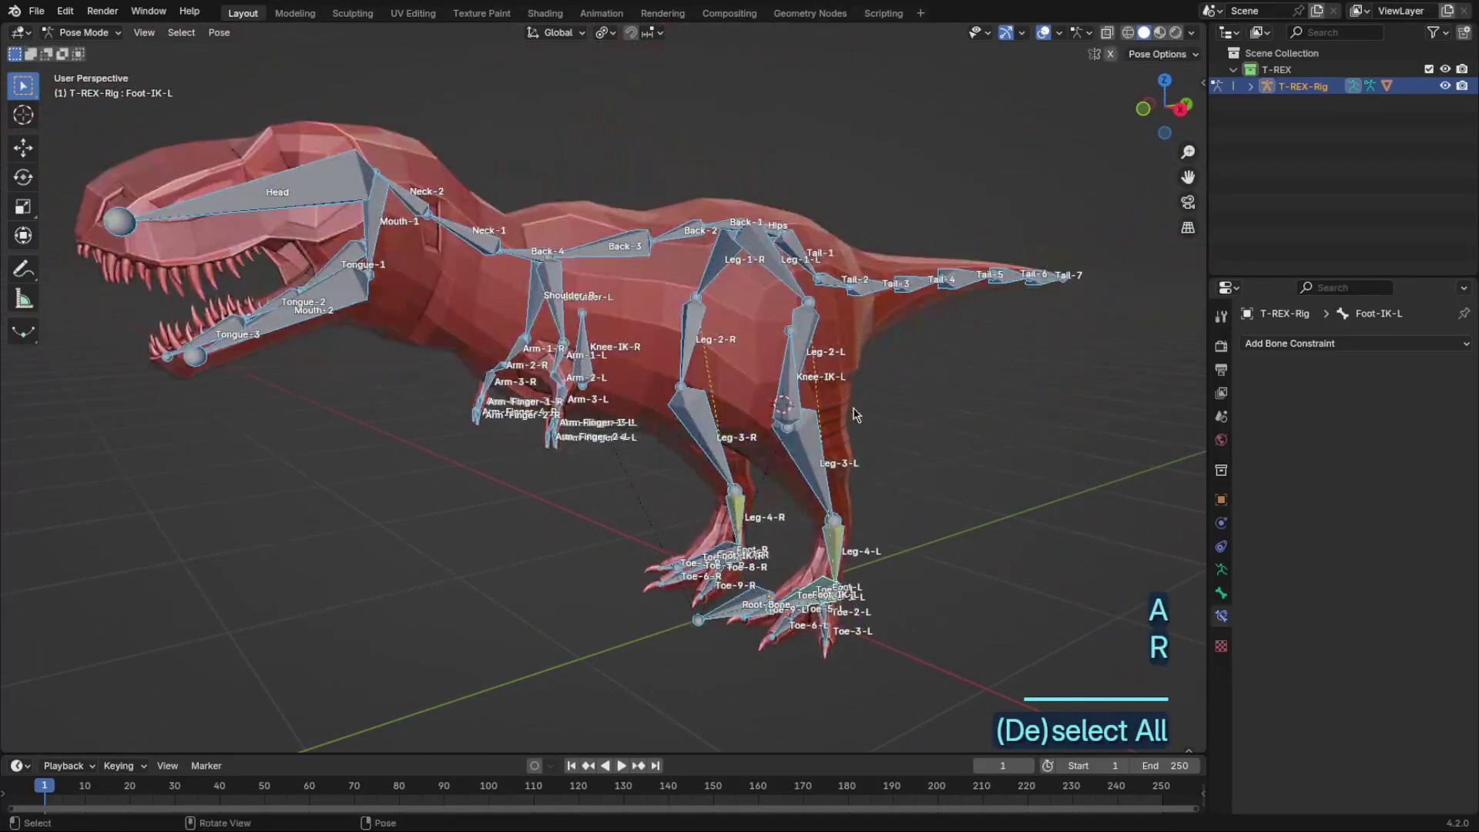
# Step: Check the tail bones with a test rotation about the Z axis and try moving the Hips bone
pyautogui.scroll(-2, 853, 414)
pyautogui.moveTo(927, 416); pyautogui.dragTo(871, 434, button='middle')
pyautogui.moveTo(770, 392); pyautogui.dragTo(1108, 298)
pyautogui.keyDown('shift'); pyautogui.moveTo(1107, 298); pyautogui.dragTo(1032, 311, button='middle'); pyautogui.keyUp('shift')
pyautogui.keyDown('shift'); pyautogui.click(1030, 337); pyautogui.keyUp('shift')
pyautogui.scroll(1, 997, 393)
pyautogui.press('r')
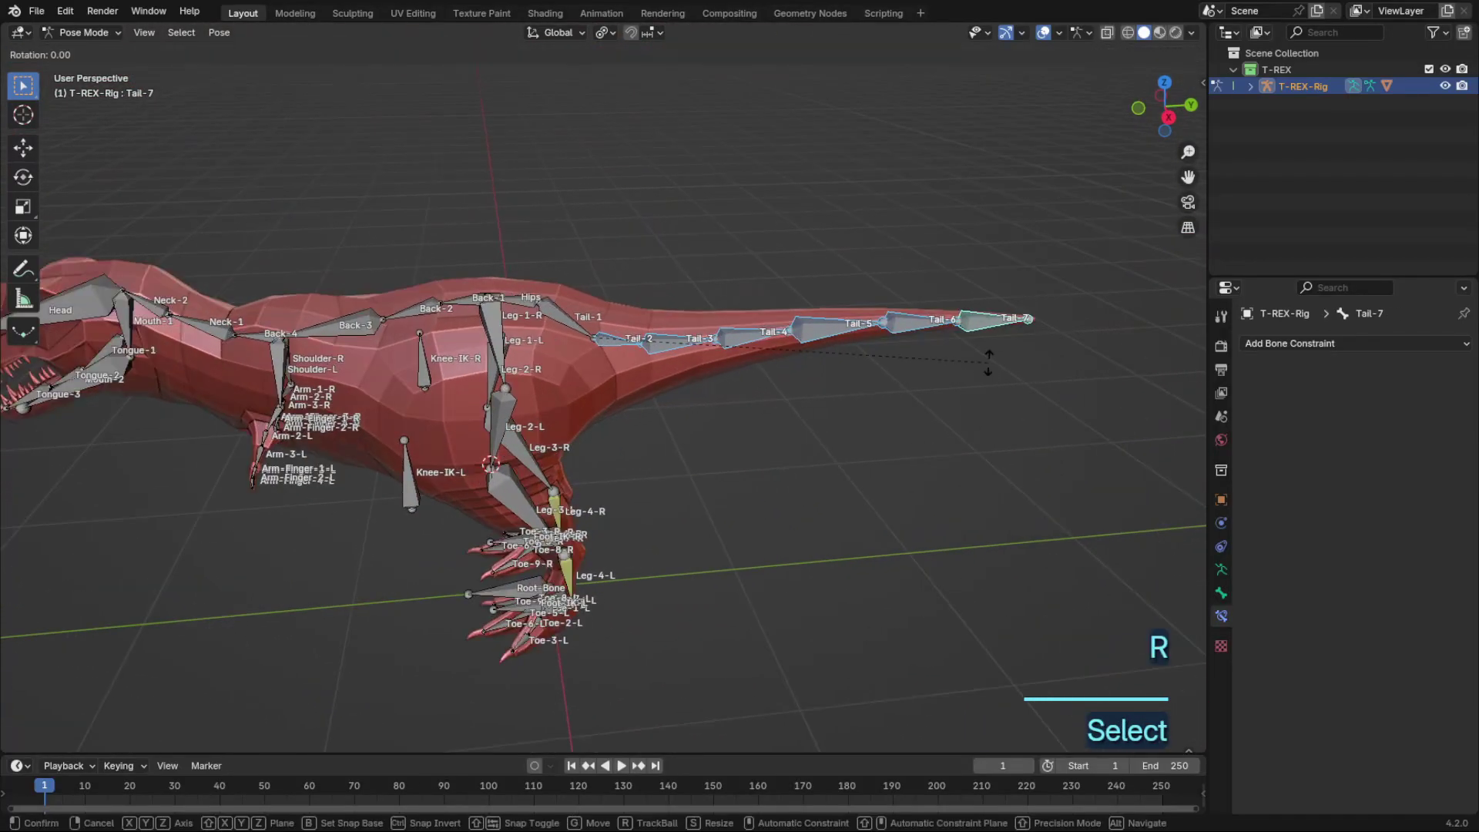
pyautogui.press('z')
pyautogui.rightClick(647, 351)
pyautogui.click(516, 299)
pyautogui.press('g')
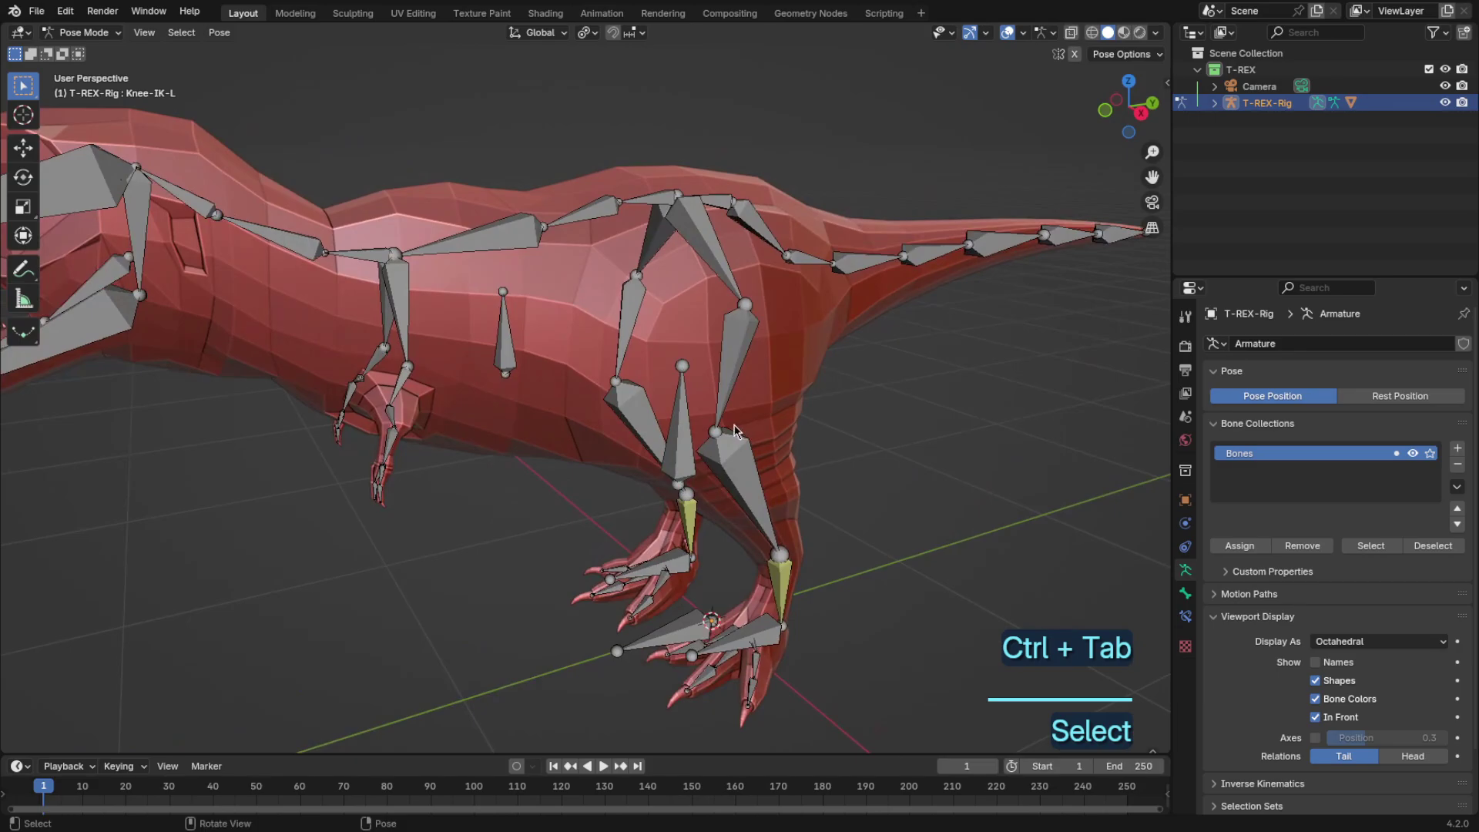
# Step: Set Knee-IK-L's bone and pose bone colors to 01 - Theme Color Set and copy them to Knee-IK-R, both Foot-IK bones and Root-Bone
pyautogui.click(738, 432)
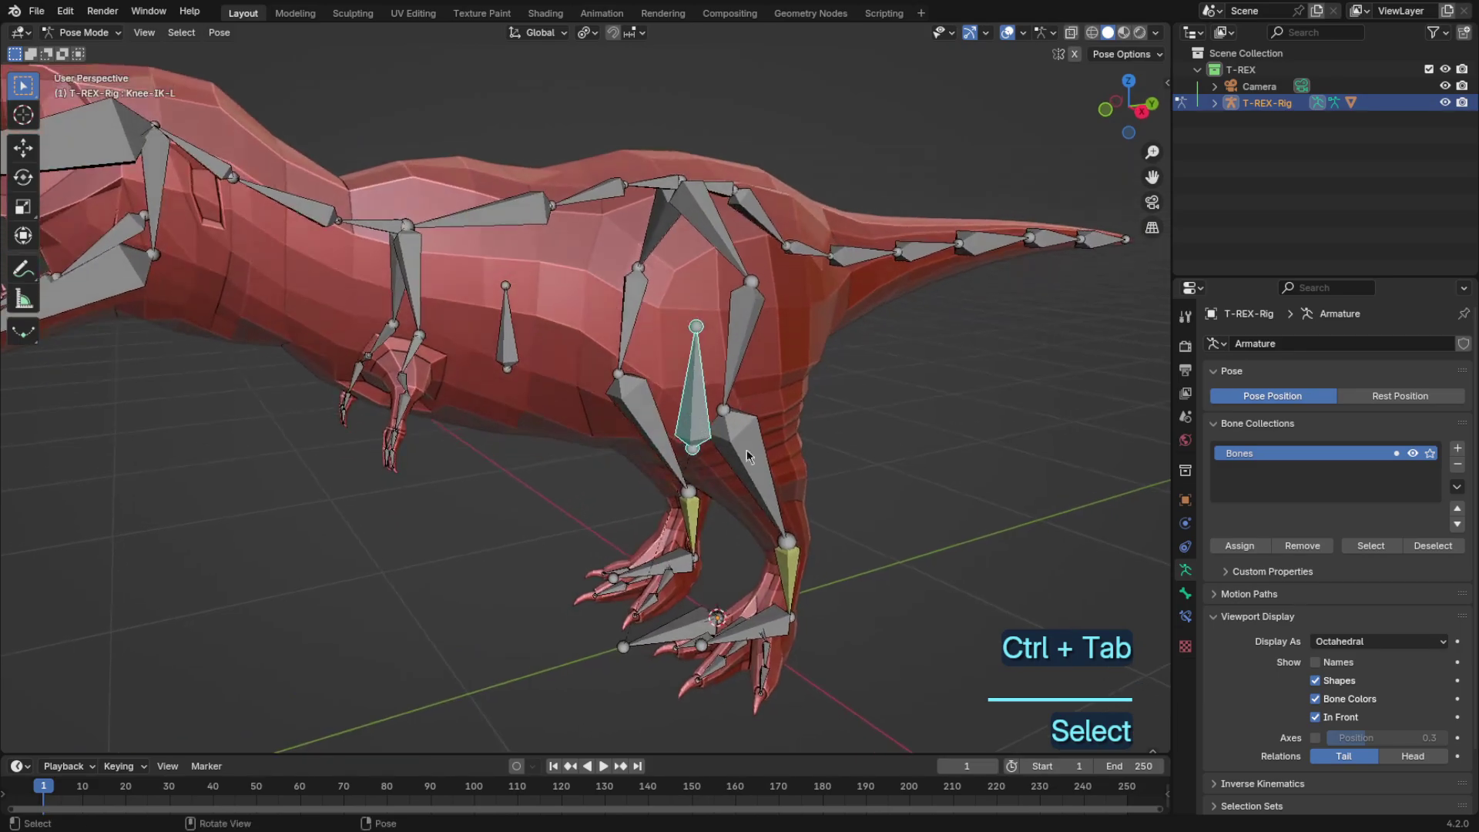
pyautogui.click(1185, 593)
pyautogui.scroll(-5, 1323, 609)
pyautogui.scroll(-4, 1322, 620)
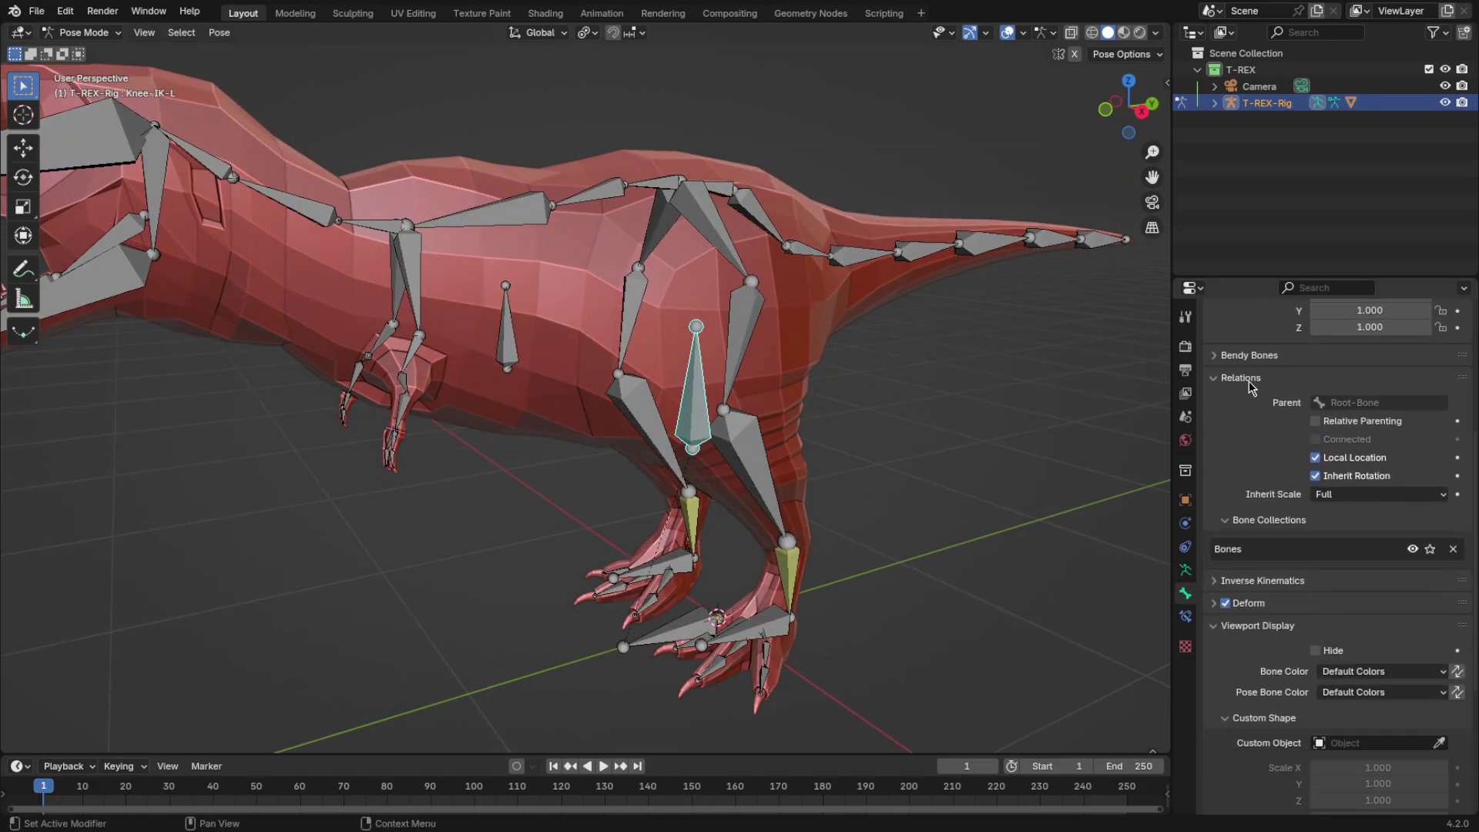
pyautogui.click(1252, 377)
pyautogui.scroll(-2, 1259, 404)
pyautogui.click(1346, 439)
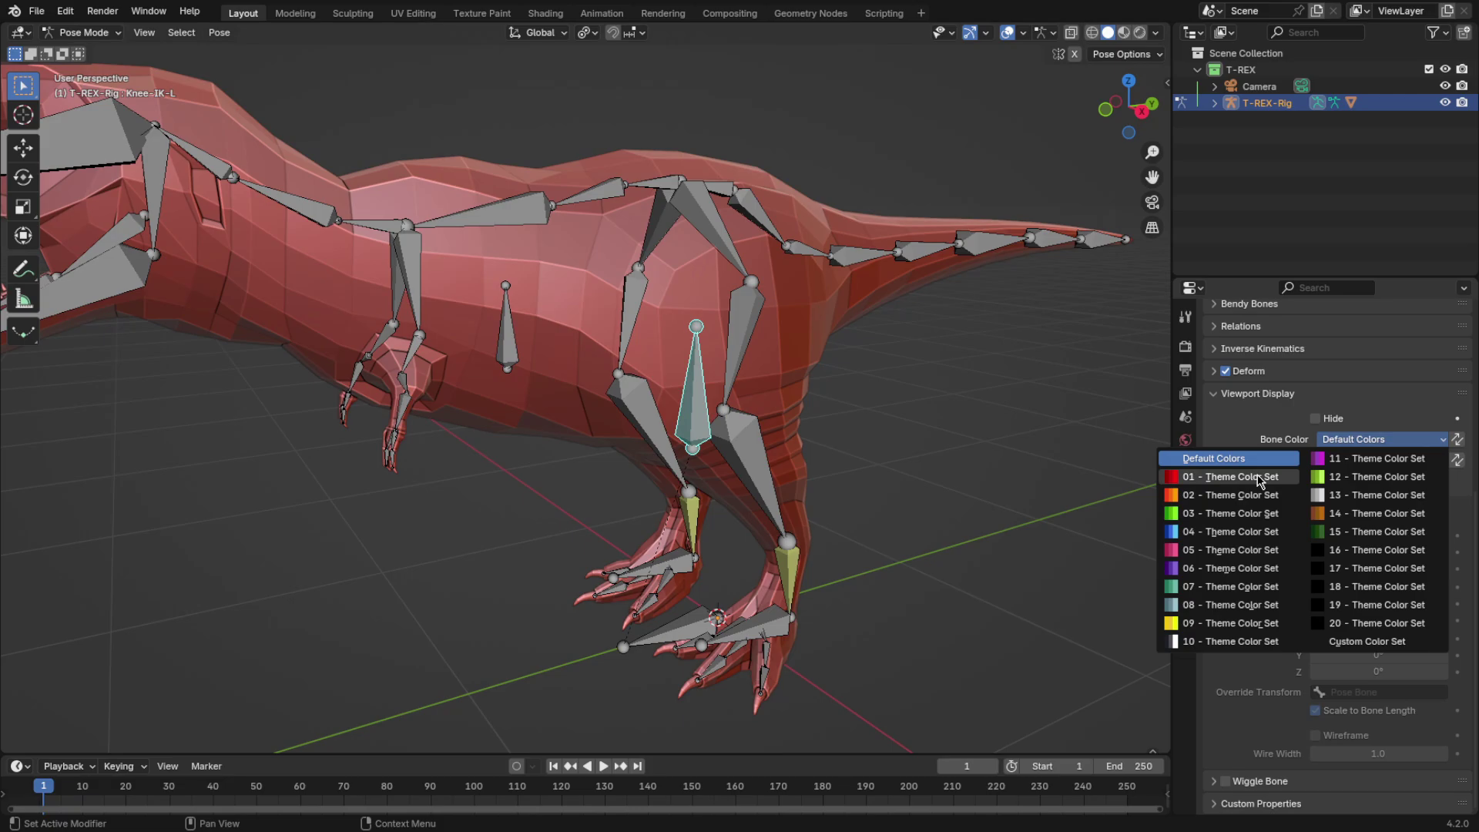
pyautogui.click(1260, 477)
pyautogui.click(1350, 466)
pyautogui.click(1263, 497)
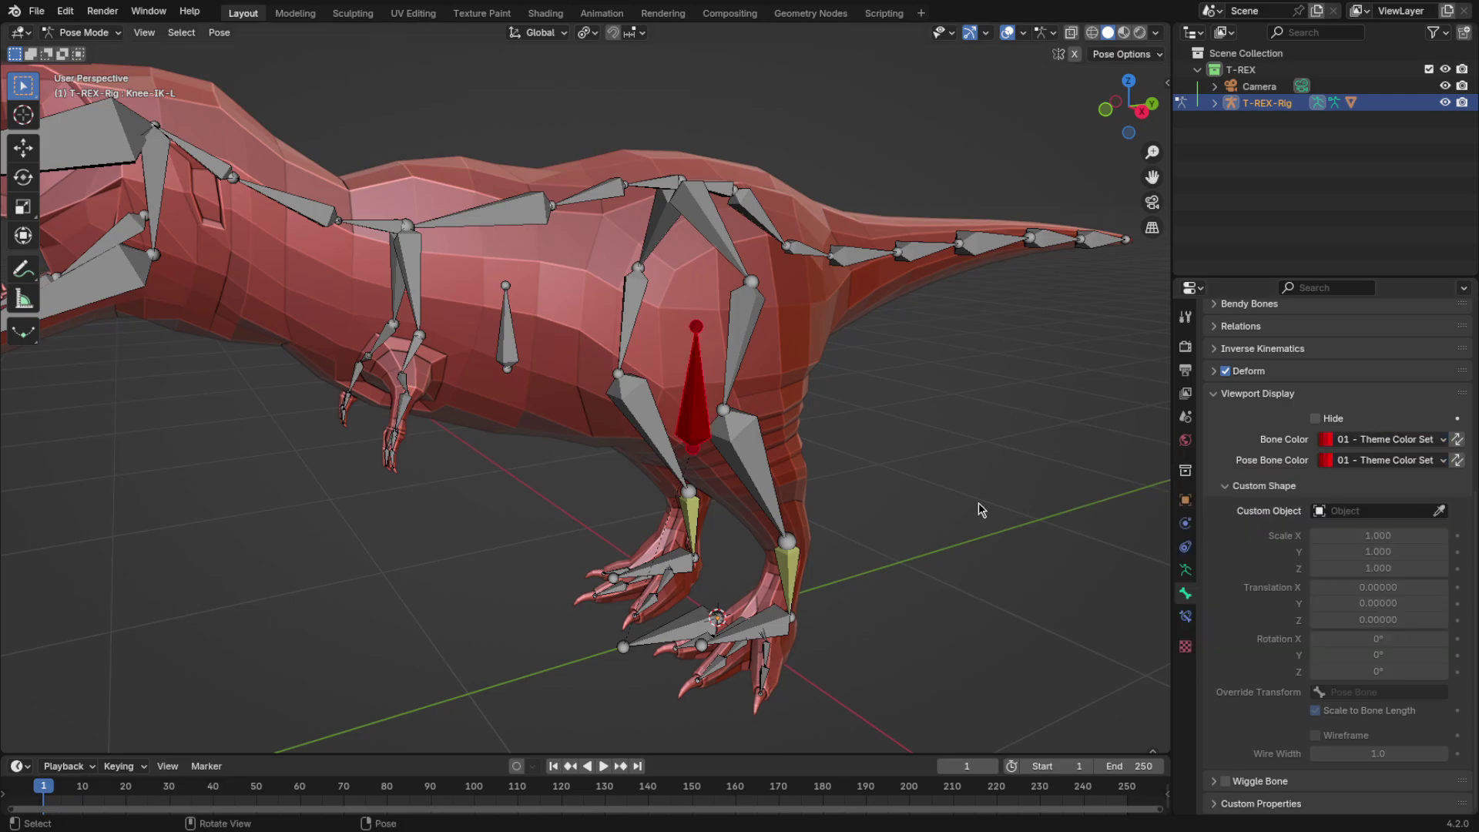
pyautogui.keyDown('shift'); pyautogui.click(506, 331); pyautogui.keyUp('shift')
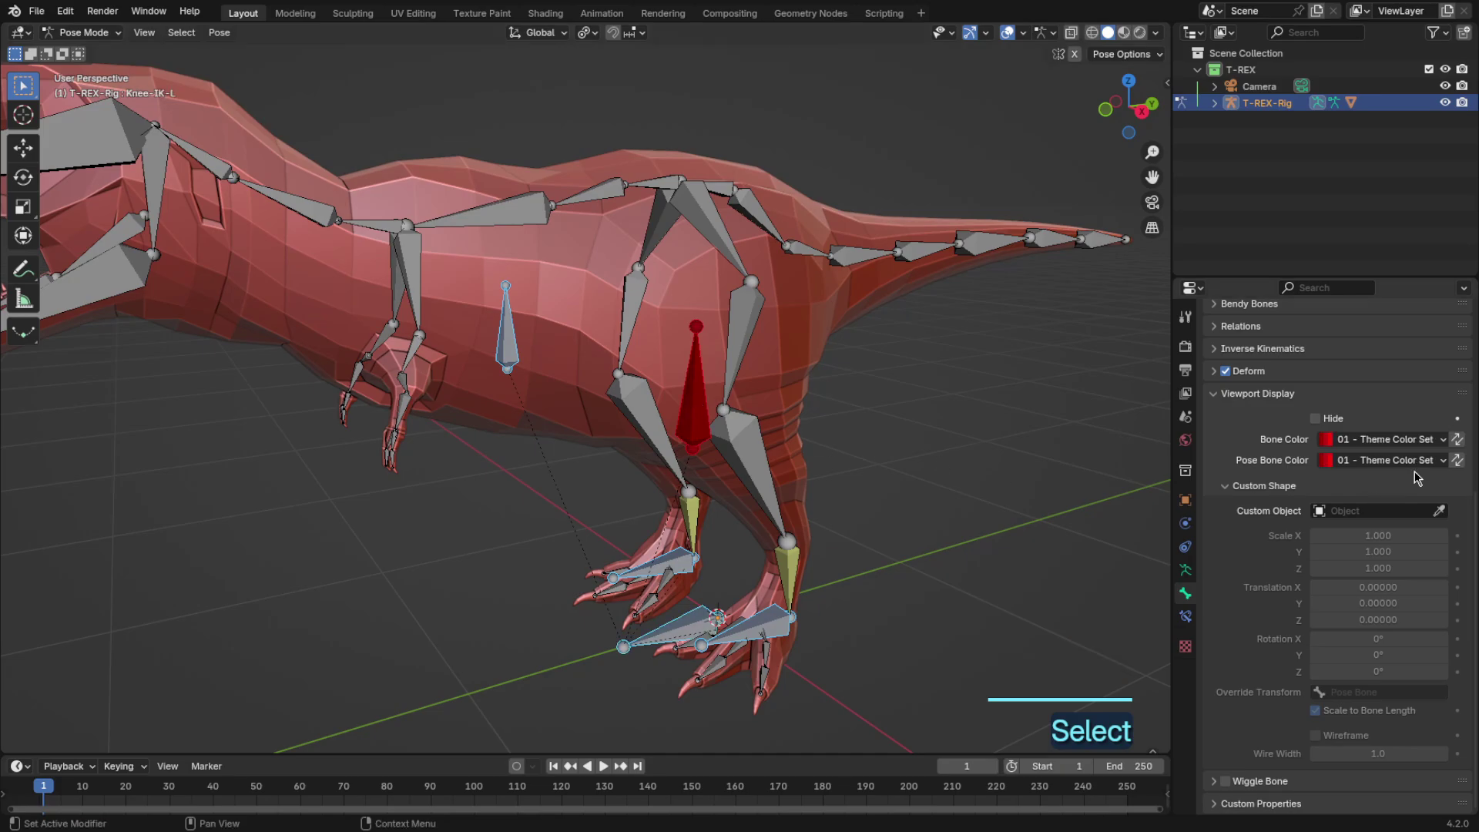
pyautogui.click(1457, 441)
# Step: Set the bone color and pose bone color of Leg-4-L to 03 - Theme Color Set
pyautogui.click(790, 567)
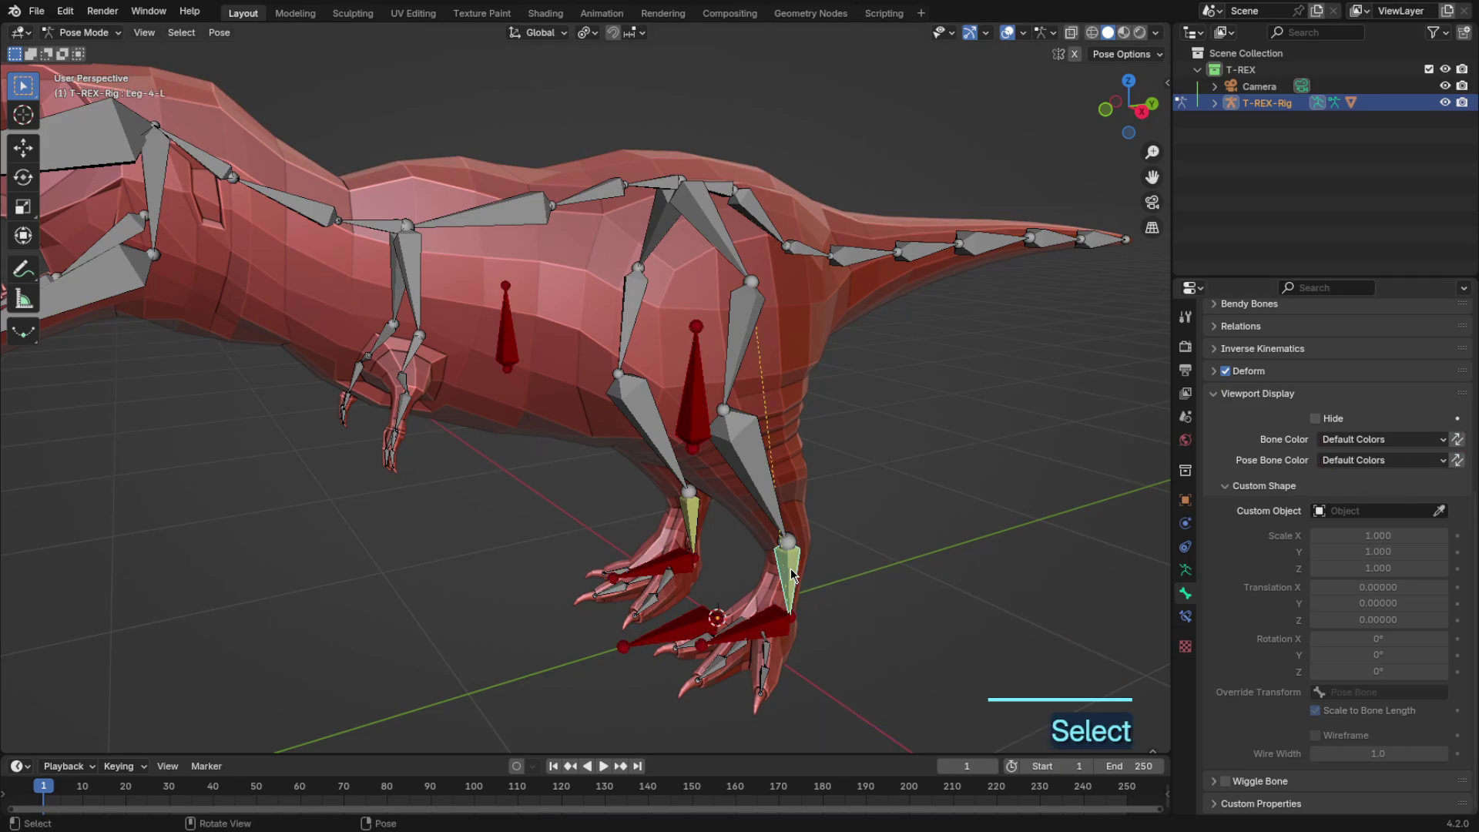
pyautogui.click(766, 508)
pyautogui.press('r')
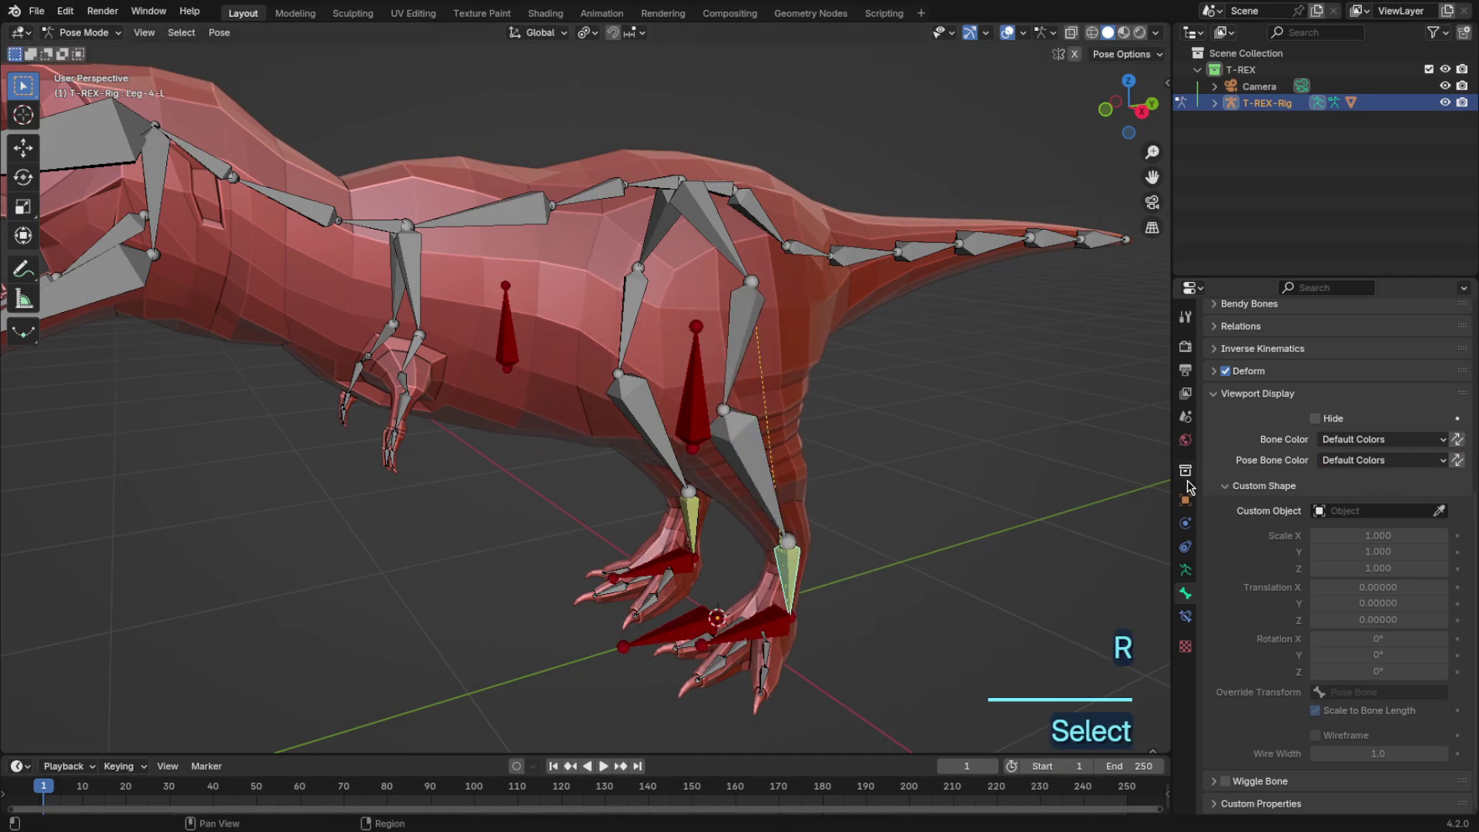
pyautogui.click(1371, 439)
pyautogui.click(1233, 518)
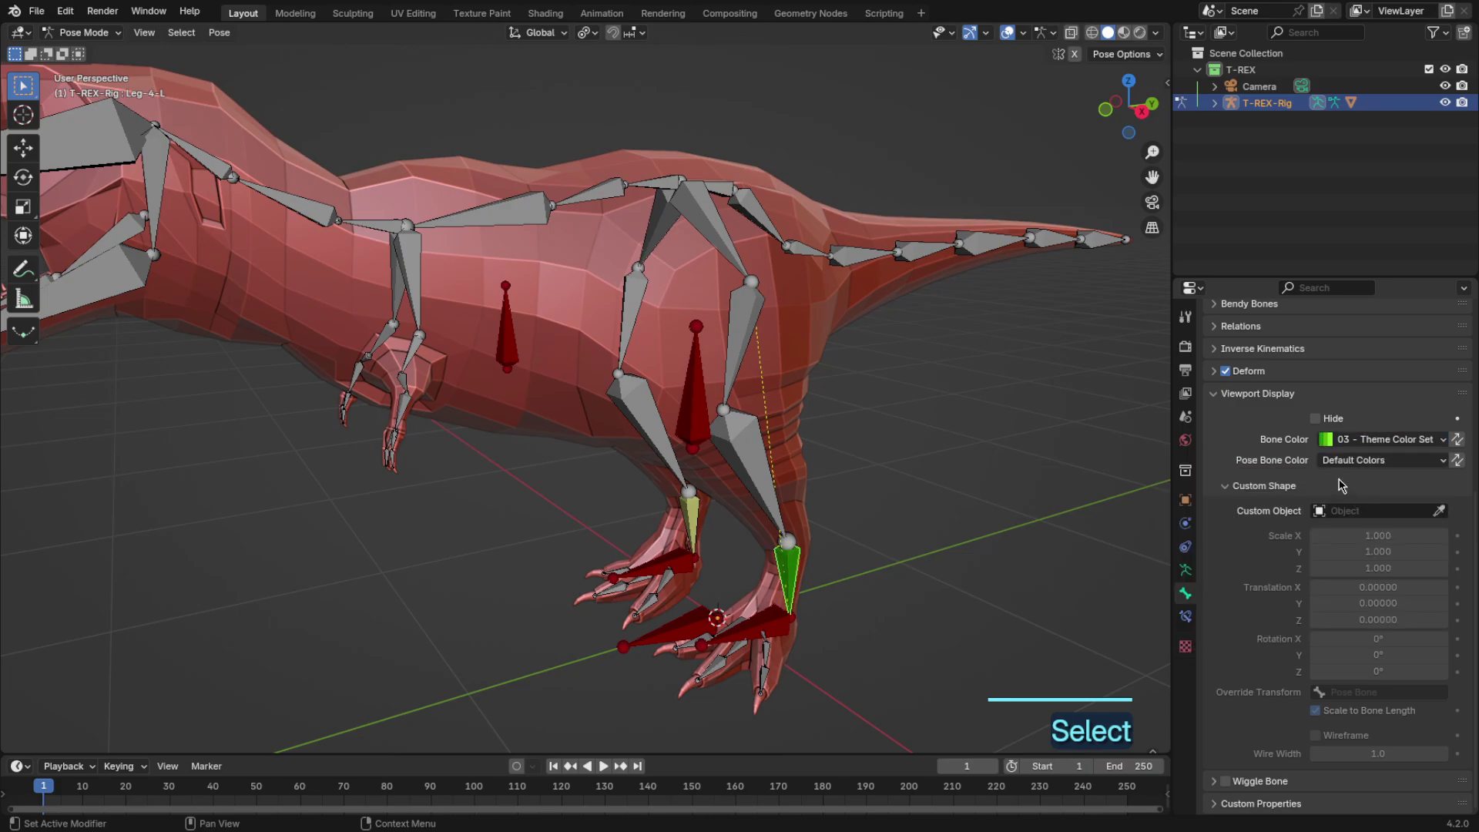
pyautogui.click(1371, 459)
pyautogui.click(1263, 536)
# Step: Copy Leg-4-L's 03 - Theme Color Set colors to Leg-4-R and the Leg-2 and Leg-3 bones on both sides
pyautogui.keyDown('shift'); pyautogui.click(665, 451); pyautogui.keyUp('shift')
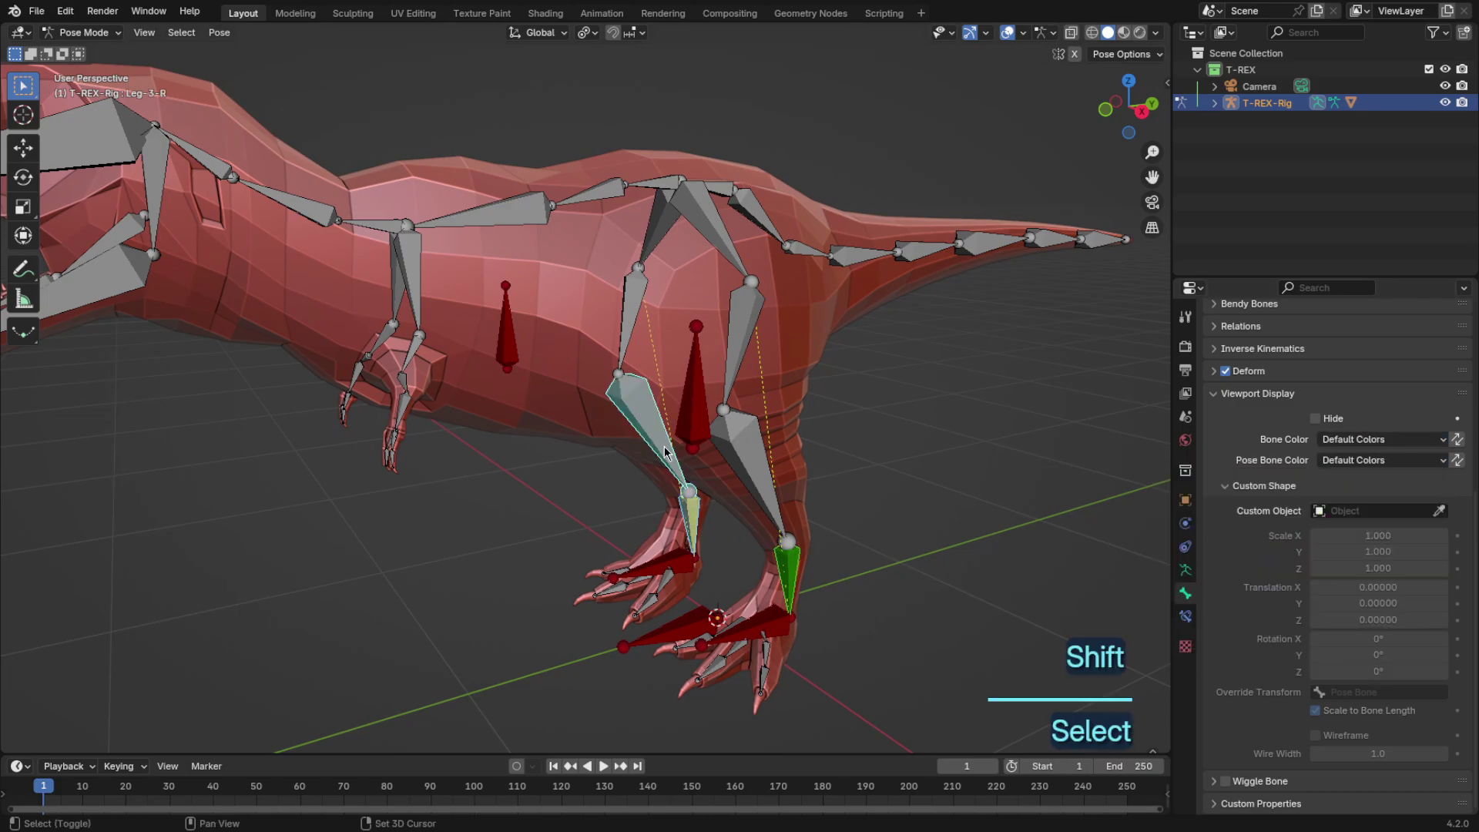
pyautogui.keyDown('shift'); pyautogui.click(743, 362); pyautogui.keyUp('shift')
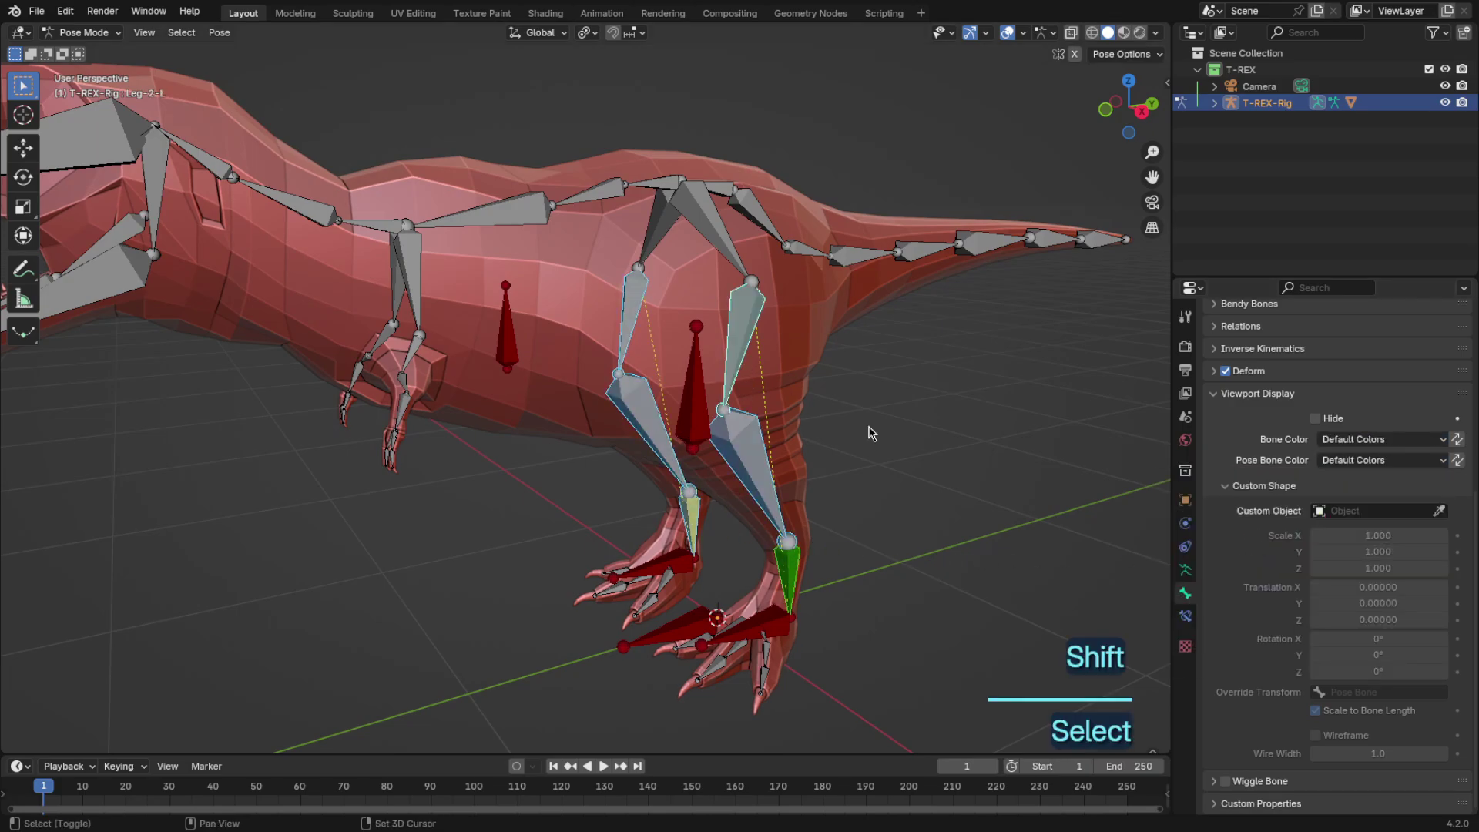
pyautogui.click(1457, 439)
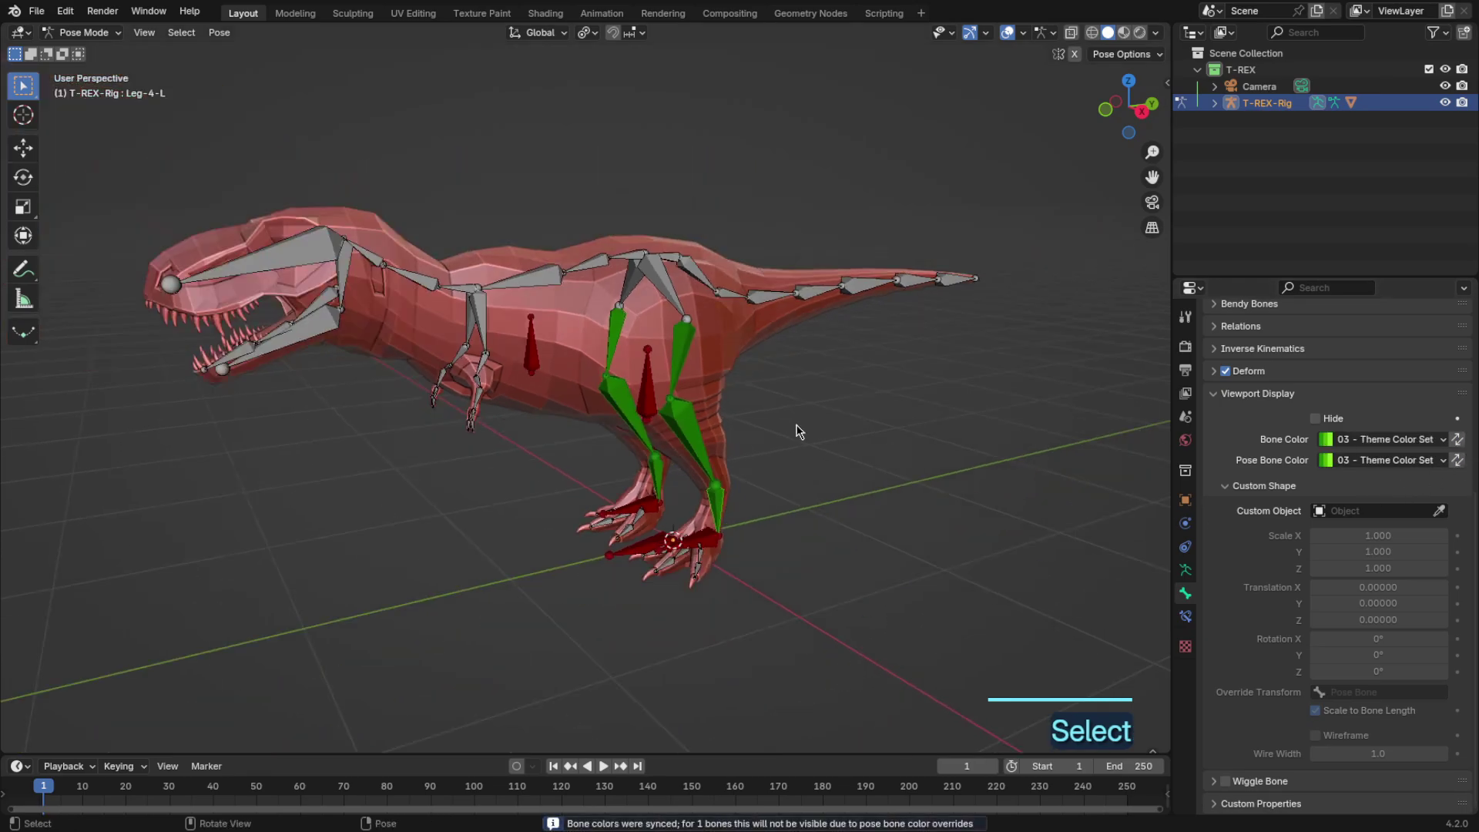
# Step: Check how the left leg reacts by test-rotating Leg-1-L and test-moving Foot-IK-L, cancelling each transform
pyautogui.click(680, 294)
pyautogui.press('r')
pyautogui.press('r')
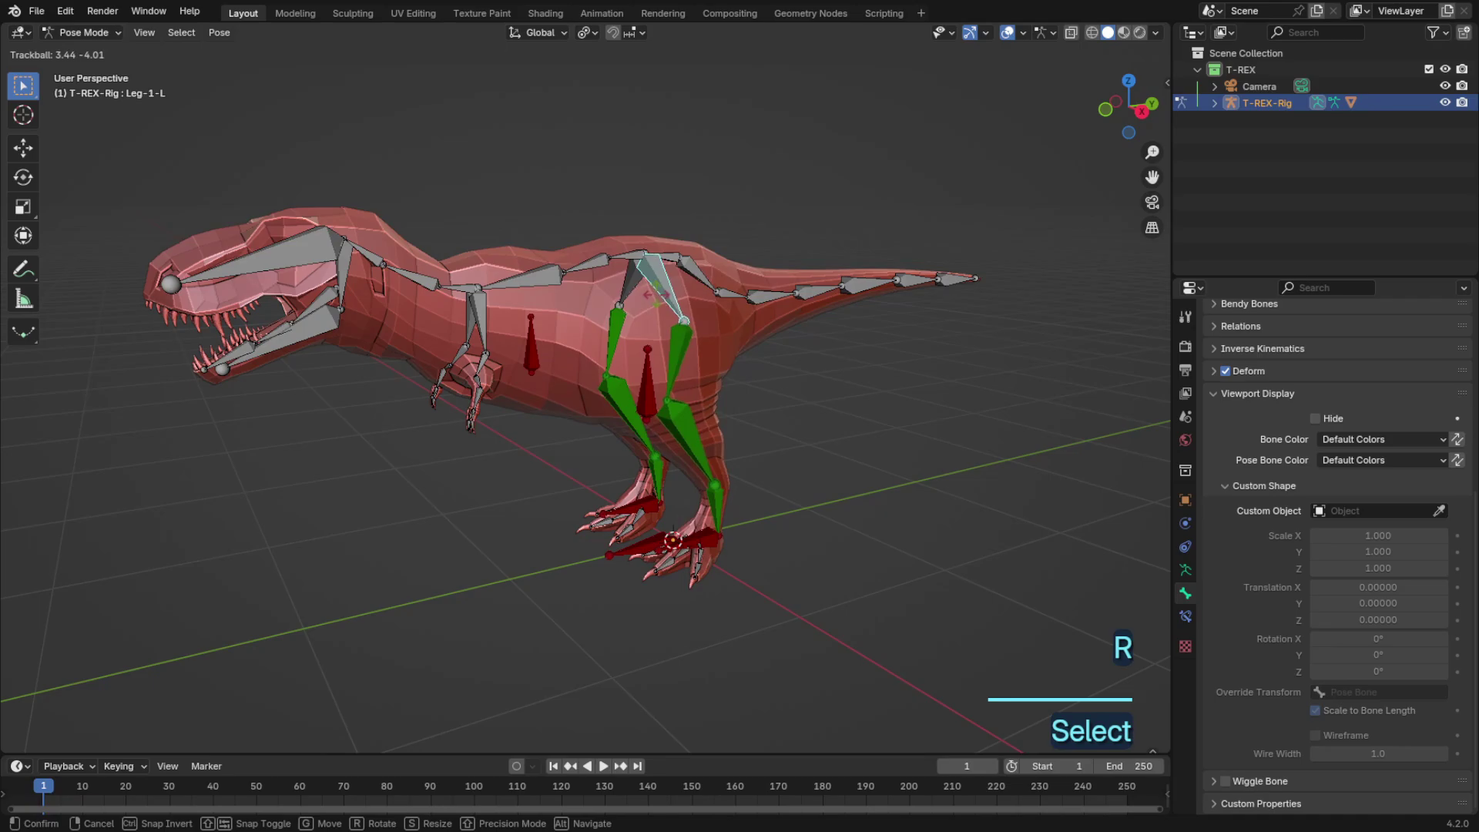
pyautogui.rightClick(684, 309)
pyautogui.click(707, 537)
pyautogui.press('g')
pyautogui.rightClick(797, 444)
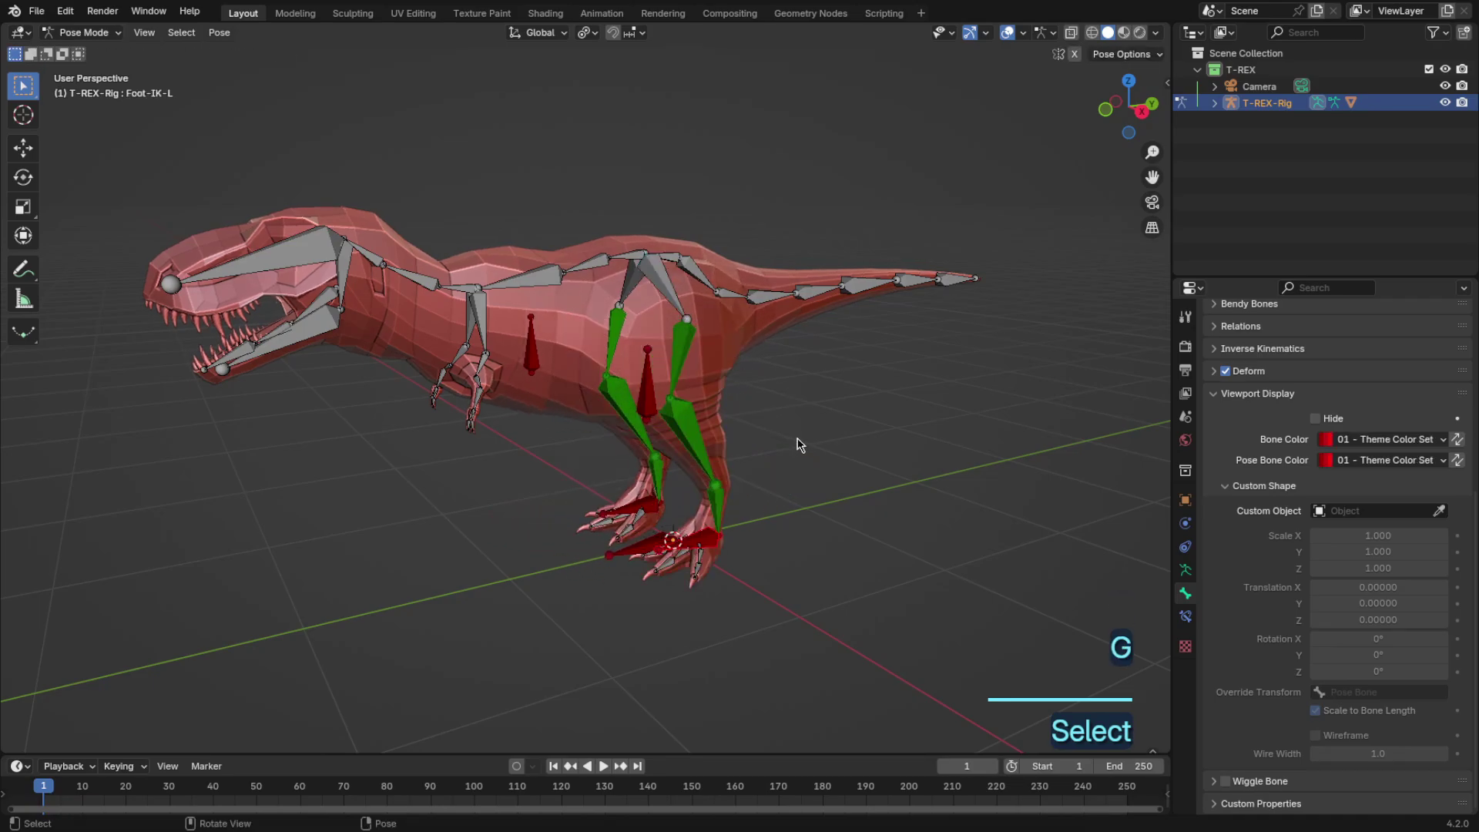
pyautogui.click(677, 295)
pyautogui.moveTo(758, 376); pyautogui.dragTo(767, 422, button='middle')
pyautogui.press('r')
pyautogui.press('r')
pyautogui.rightClick(736, 408)
# Step: Copy Leg-2-L's 03 - Theme Color Set colors to Leg-1-L and Leg-1-R
pyautogui.scroll(2, 770, 431)
pyautogui.keyDown('shift'); pyautogui.click(667, 254); pyautogui.keyUp('shift')
pyautogui.keyDown('shift'); pyautogui.click(764, 379); pyautogui.keyUp('shift')
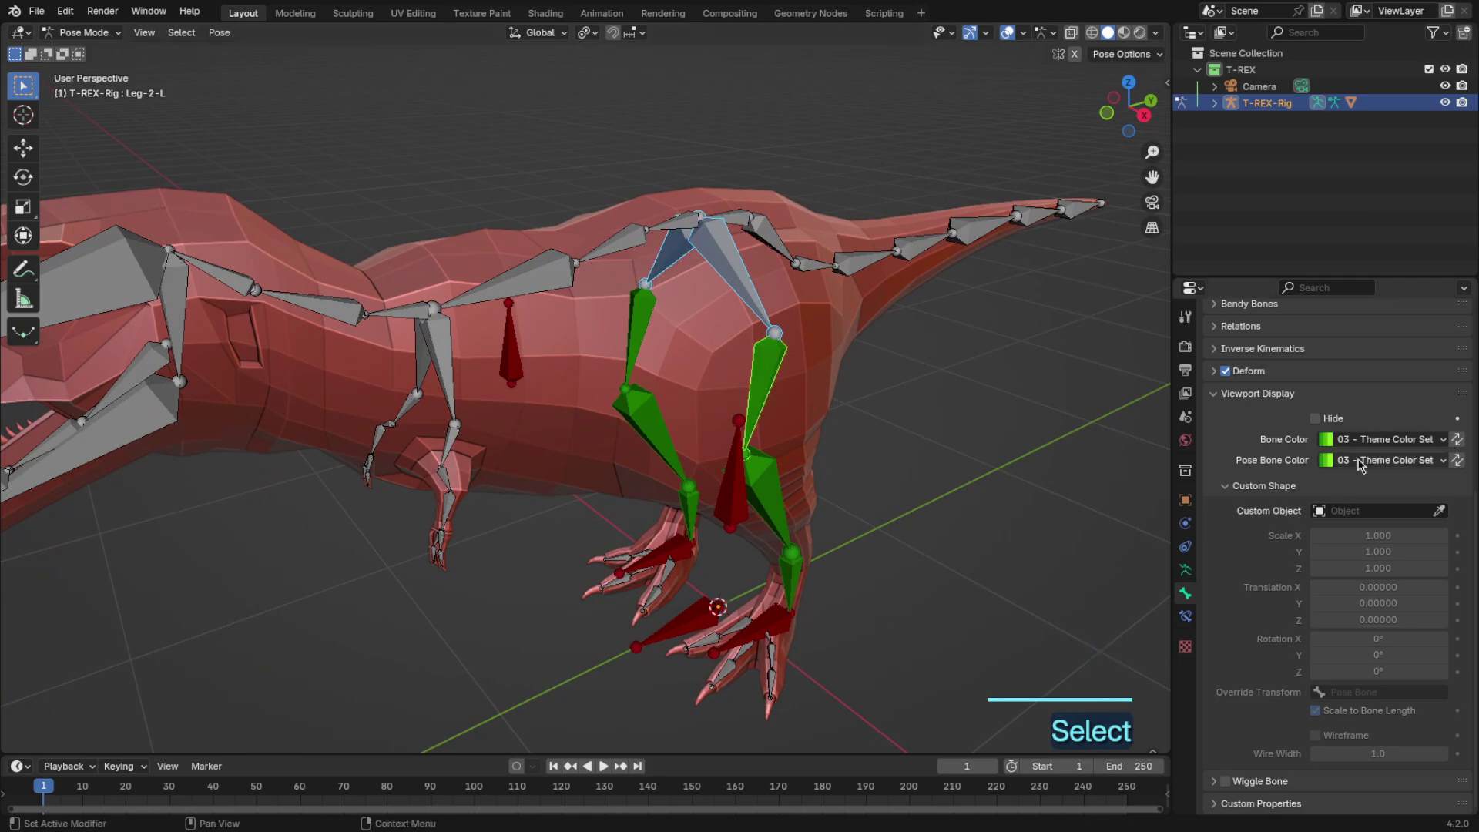
pyautogui.click(1457, 460)
pyautogui.click(994, 329)
# Step: Select all the tail bones, test-rotate them about the Z axis, and copy Leg-1-L's 03 - Theme Color Set colors to them
pyautogui.moveTo(994, 329); pyautogui.dragTo(907, 333, button='middle')
pyautogui.click(690, 280)
pyautogui.scroll(-3, 690, 282)
pyautogui.keyDown('shift'); pyautogui.moveTo(686, 365); pyautogui.dragTo(1083, 305); pyautogui.keyUp('shift')
pyautogui.press('r')
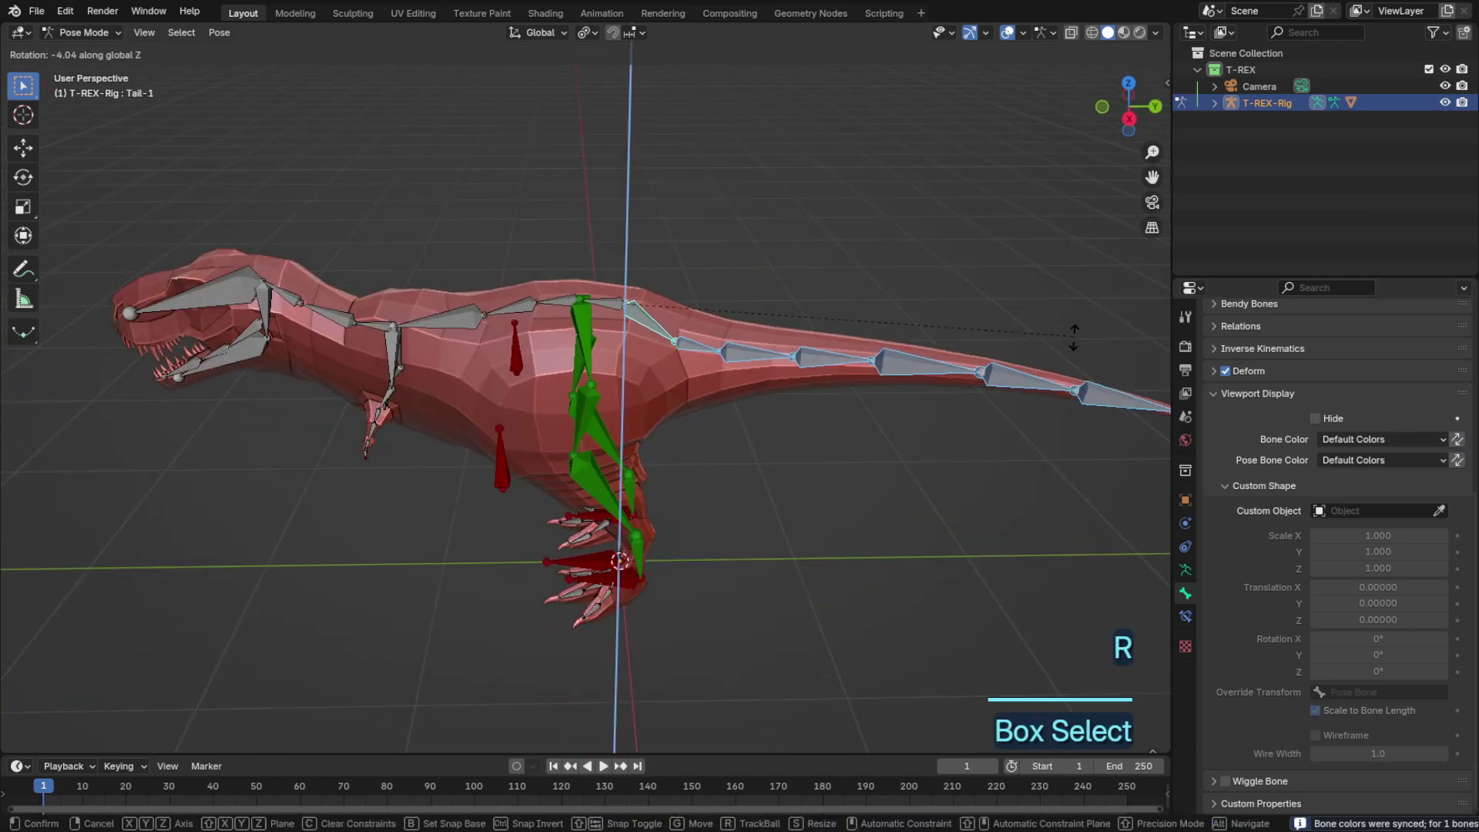
pyautogui.rightClick(955, 219)
pyautogui.keyDown('shift'); pyautogui.click(587, 353); pyautogui.keyUp('shift')
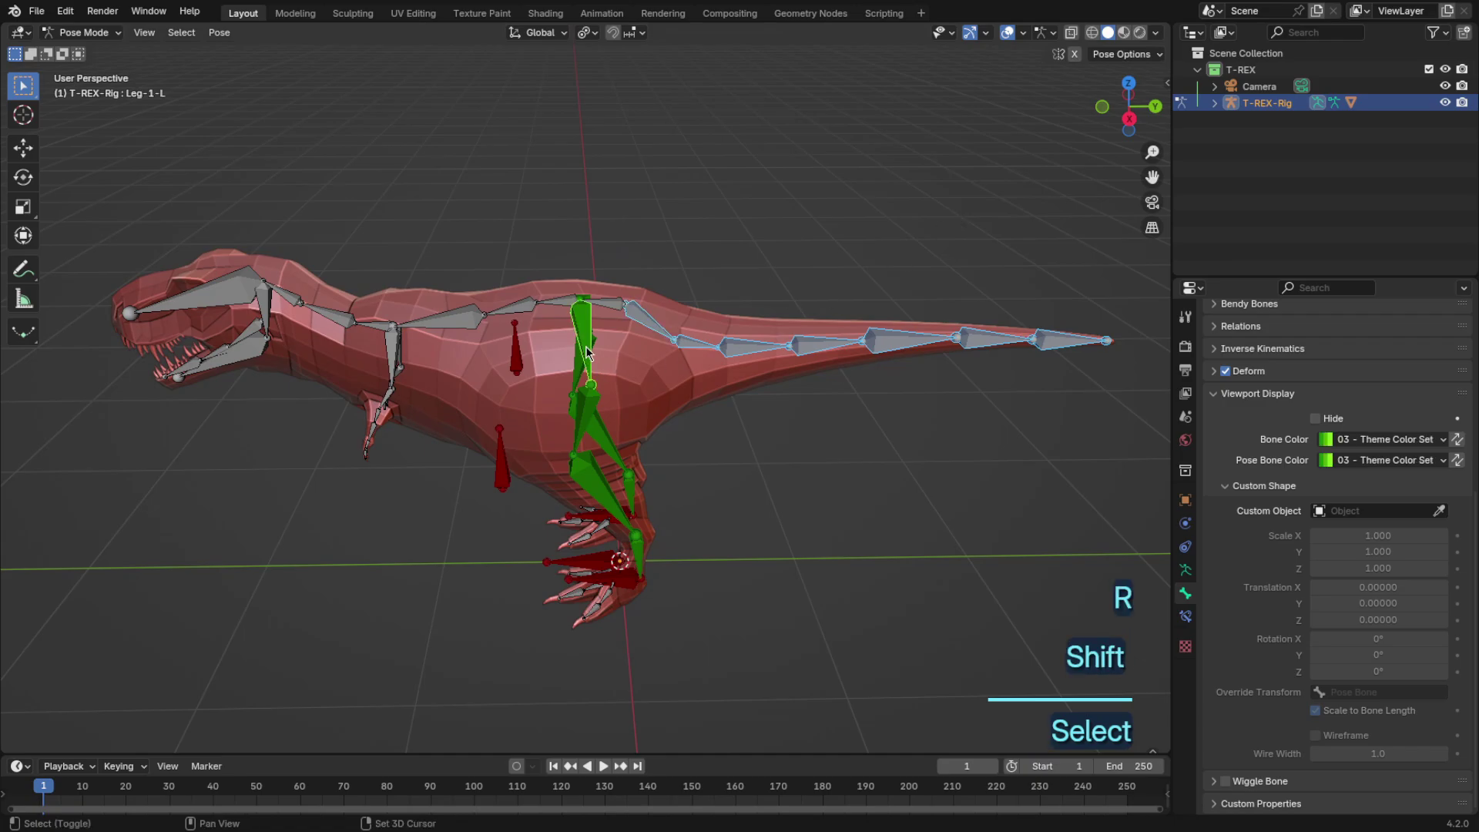
pyautogui.click(1457, 439)
# Step: Test-move the Hips bone and copy Knee-IK-L's 01 - Theme Color Set colors to it
pyautogui.moveTo(1066, 478); pyautogui.dragTo(819, 440, button='middle')
pyautogui.scroll(3, 820, 440)
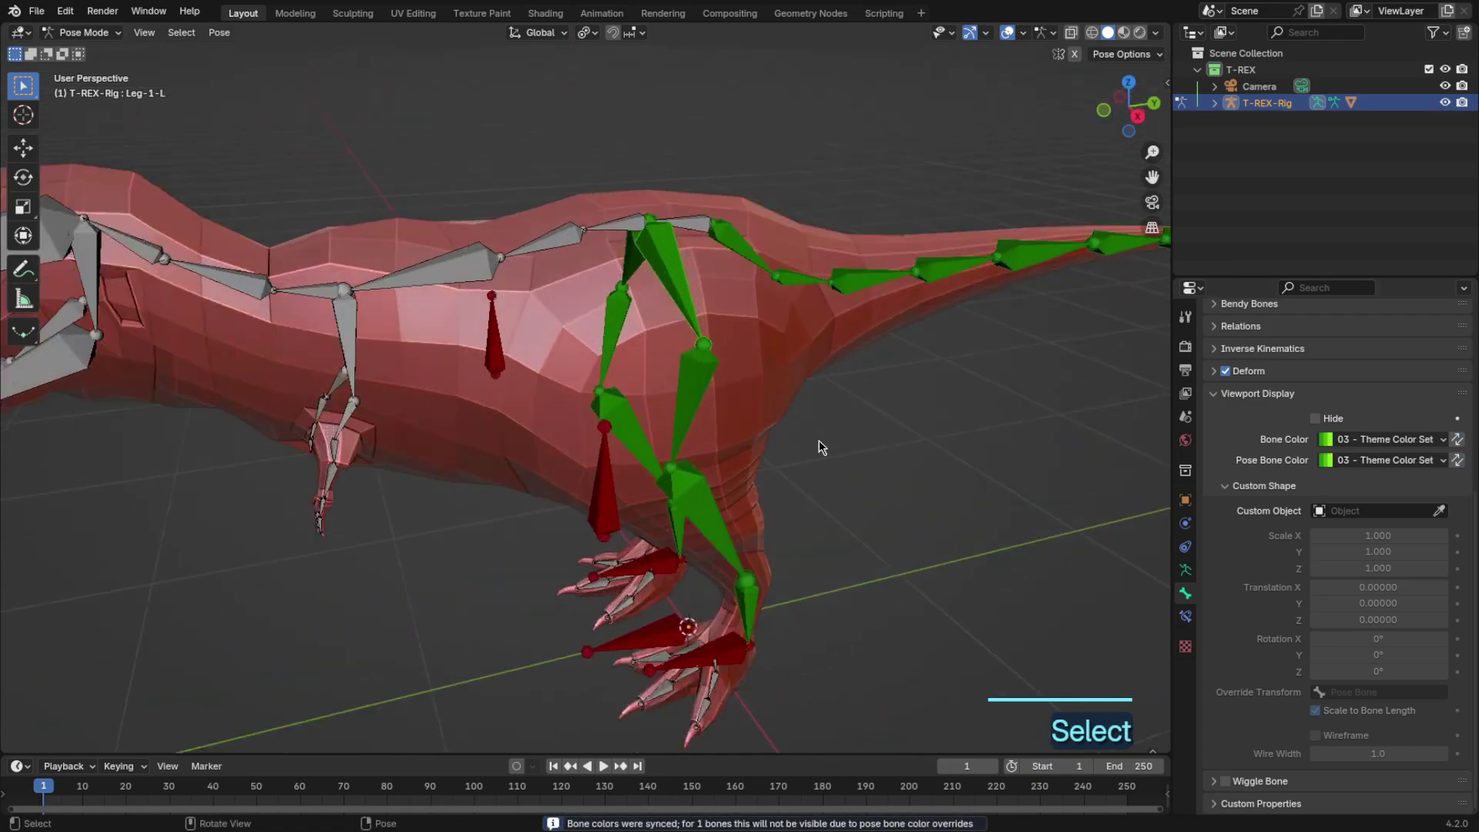
pyautogui.click(684, 229)
pyautogui.press('g')
pyautogui.rightClick(691, 265)
pyautogui.keyDown('shift'); pyautogui.click(615, 479); pyautogui.keyUp('shift')
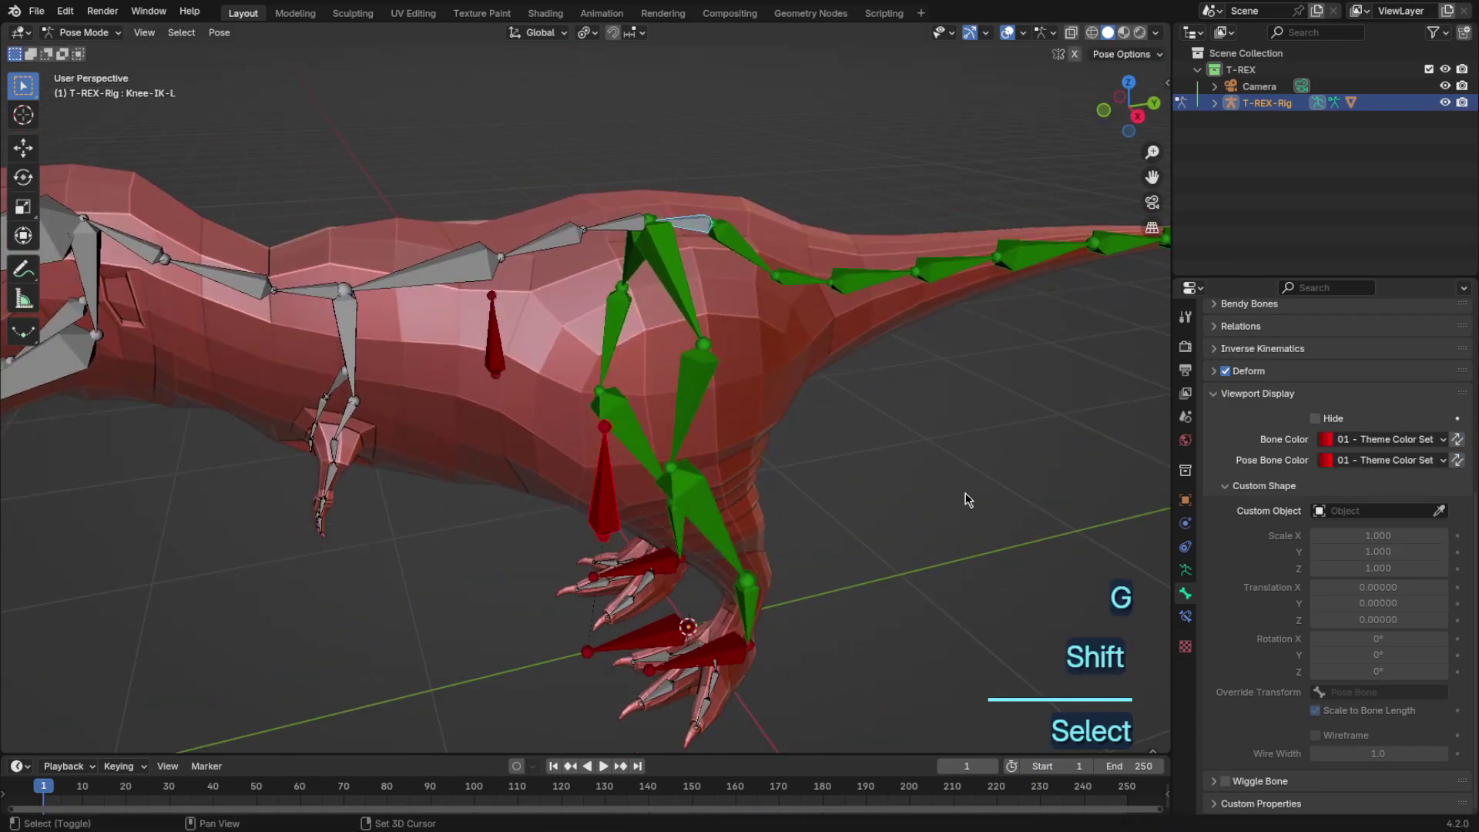
pyautogui.click(1456, 439)
# Step: Set the bone color and pose bone color of the Head bone to 04 - Theme Color Set
pyautogui.scroll(-5, 959, 398)
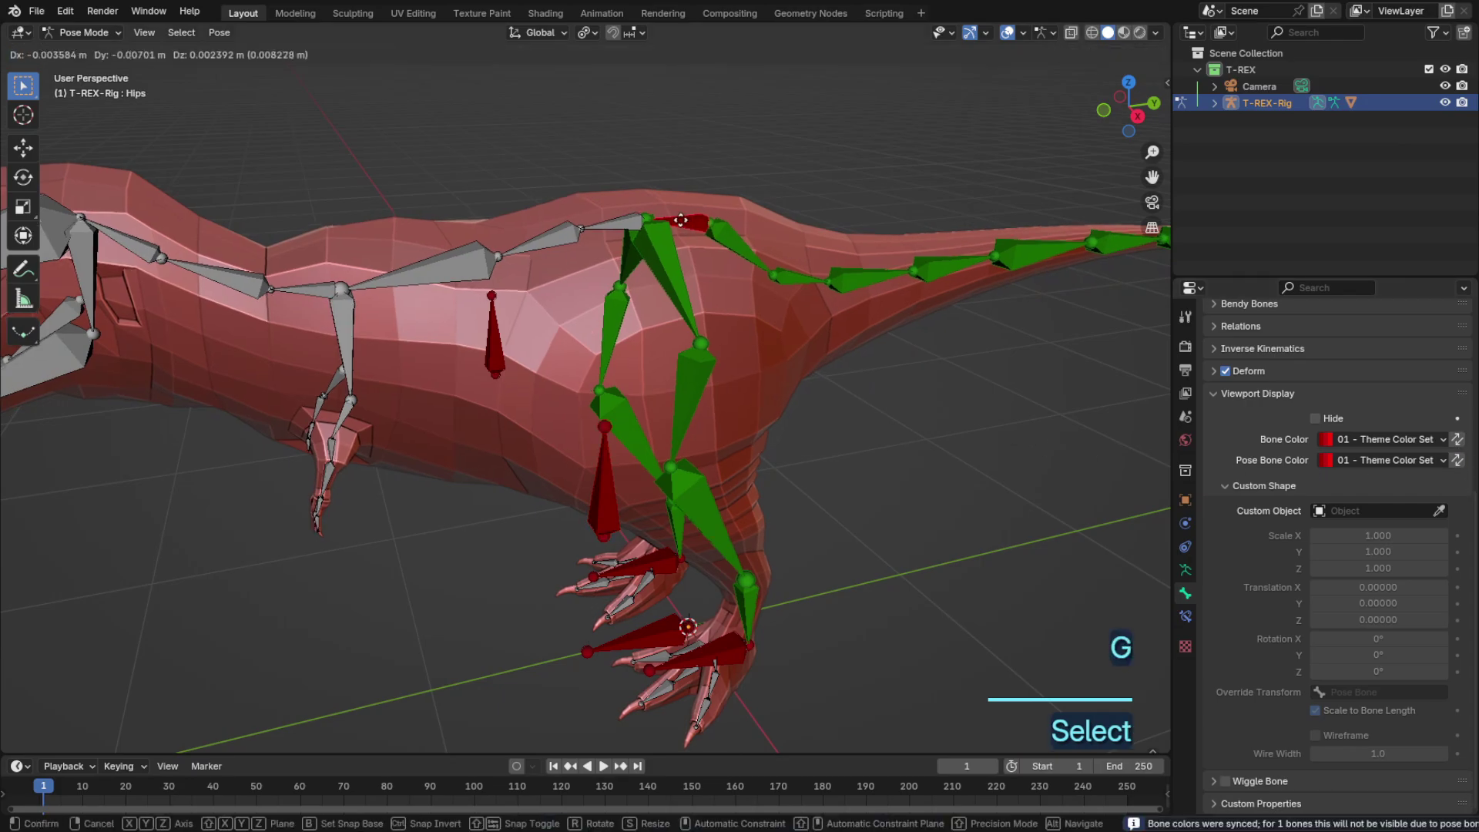
pyautogui.click(432, 239)
pyautogui.click(1427, 443)
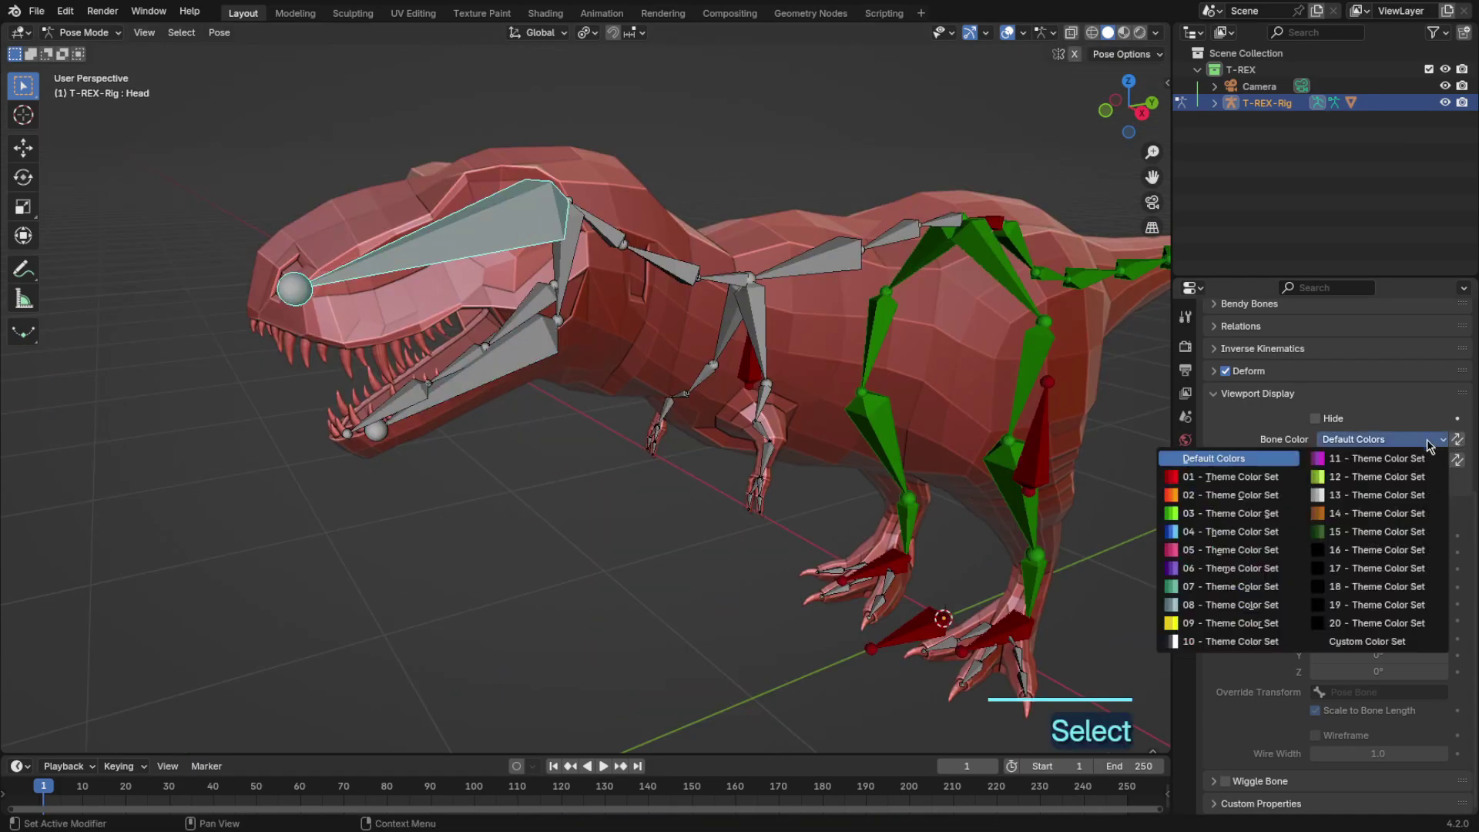
pyautogui.click(1242, 532)
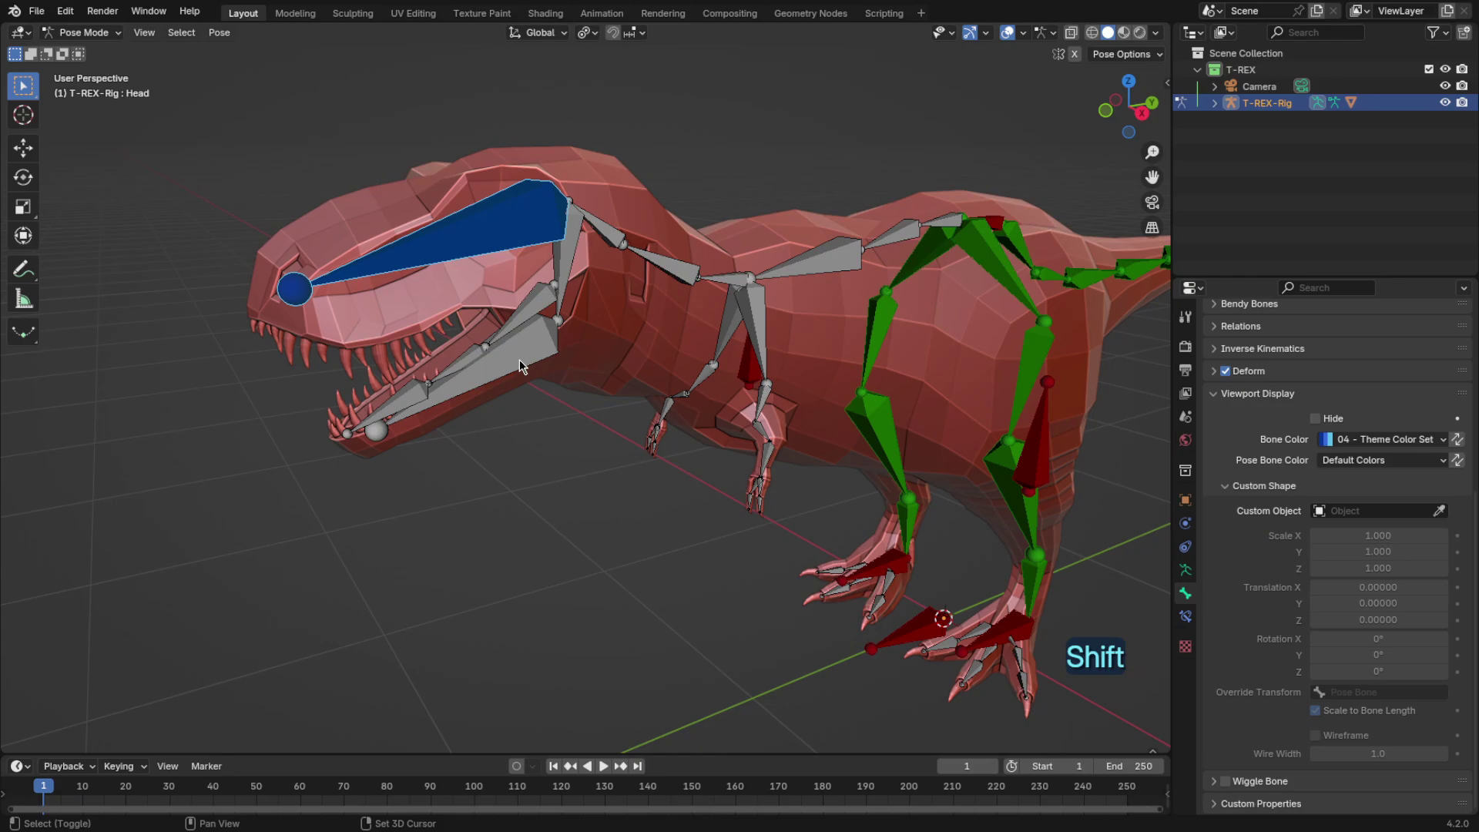
pyautogui.click(1395, 459)
pyautogui.click(1265, 553)
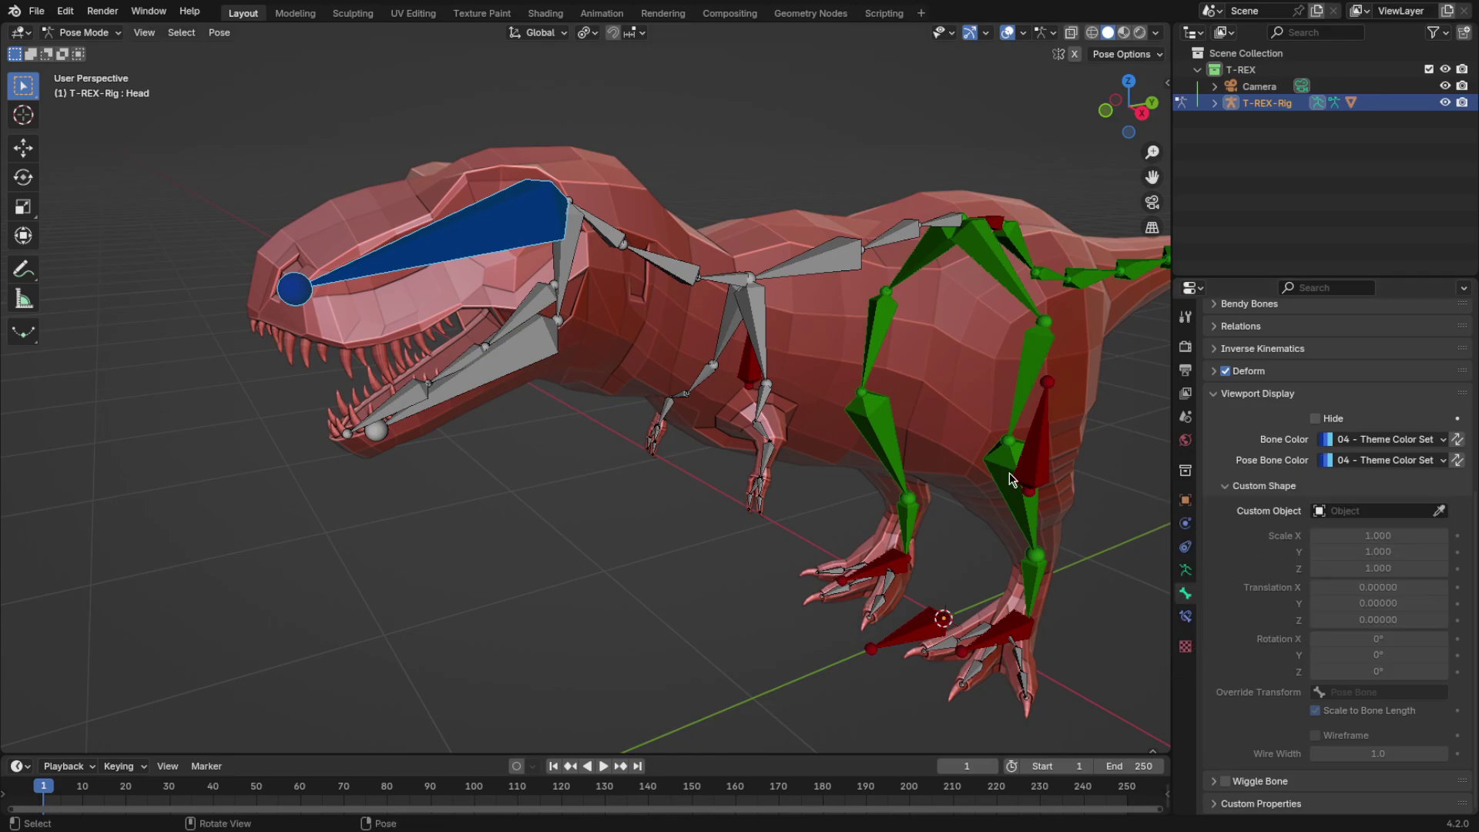
# Step: Copy the Head bone's 04 - Theme Color Set color to the lower jaw bone Mouth-2
pyautogui.keyDown('shift'); pyautogui.click(542, 354); pyautogui.keyUp('shift')
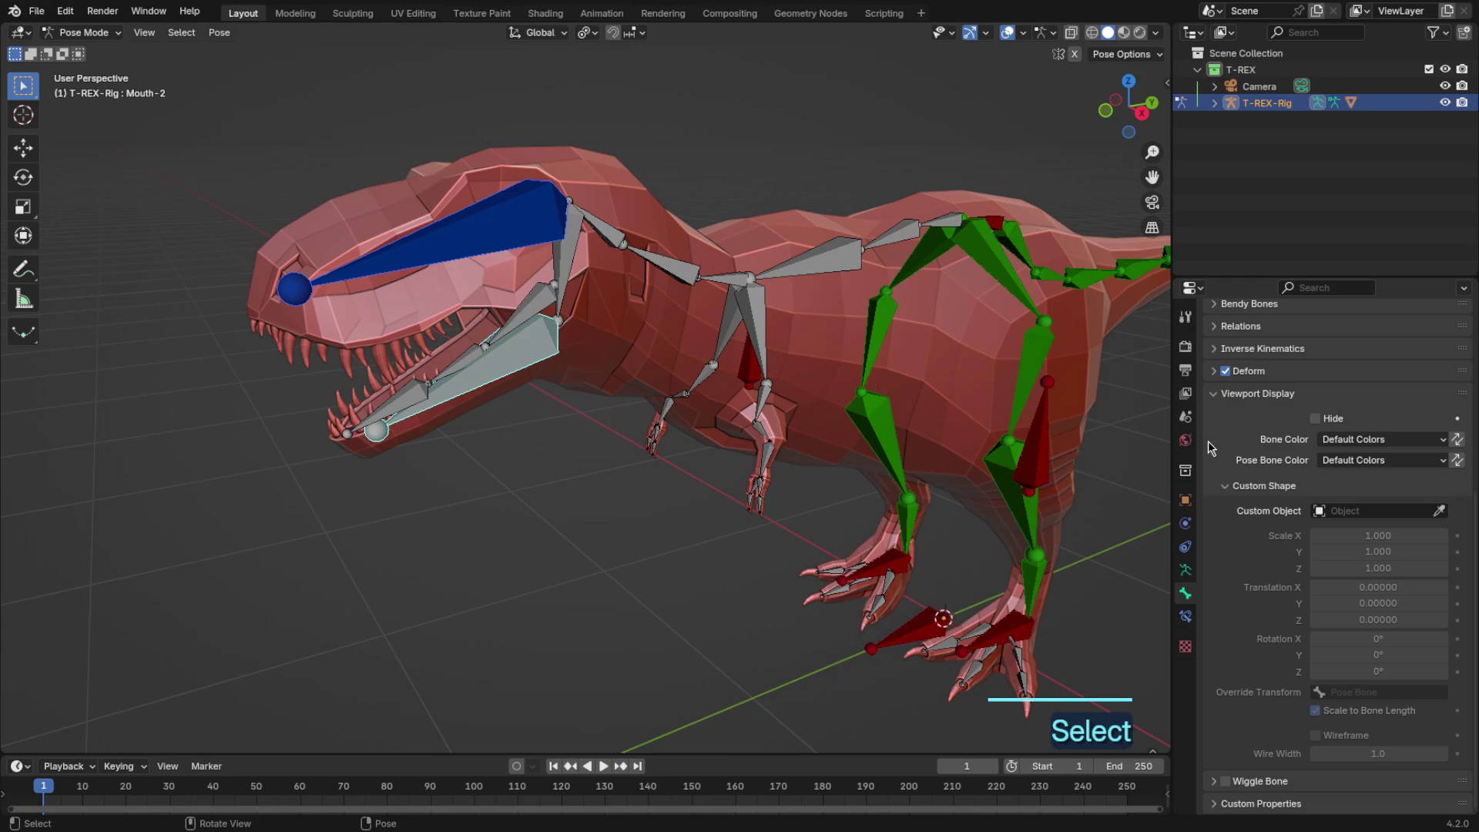
pyautogui.keyDown('shift'); pyautogui.click(543, 225); pyautogui.keyUp('shift')
pyautogui.click(1456, 439)
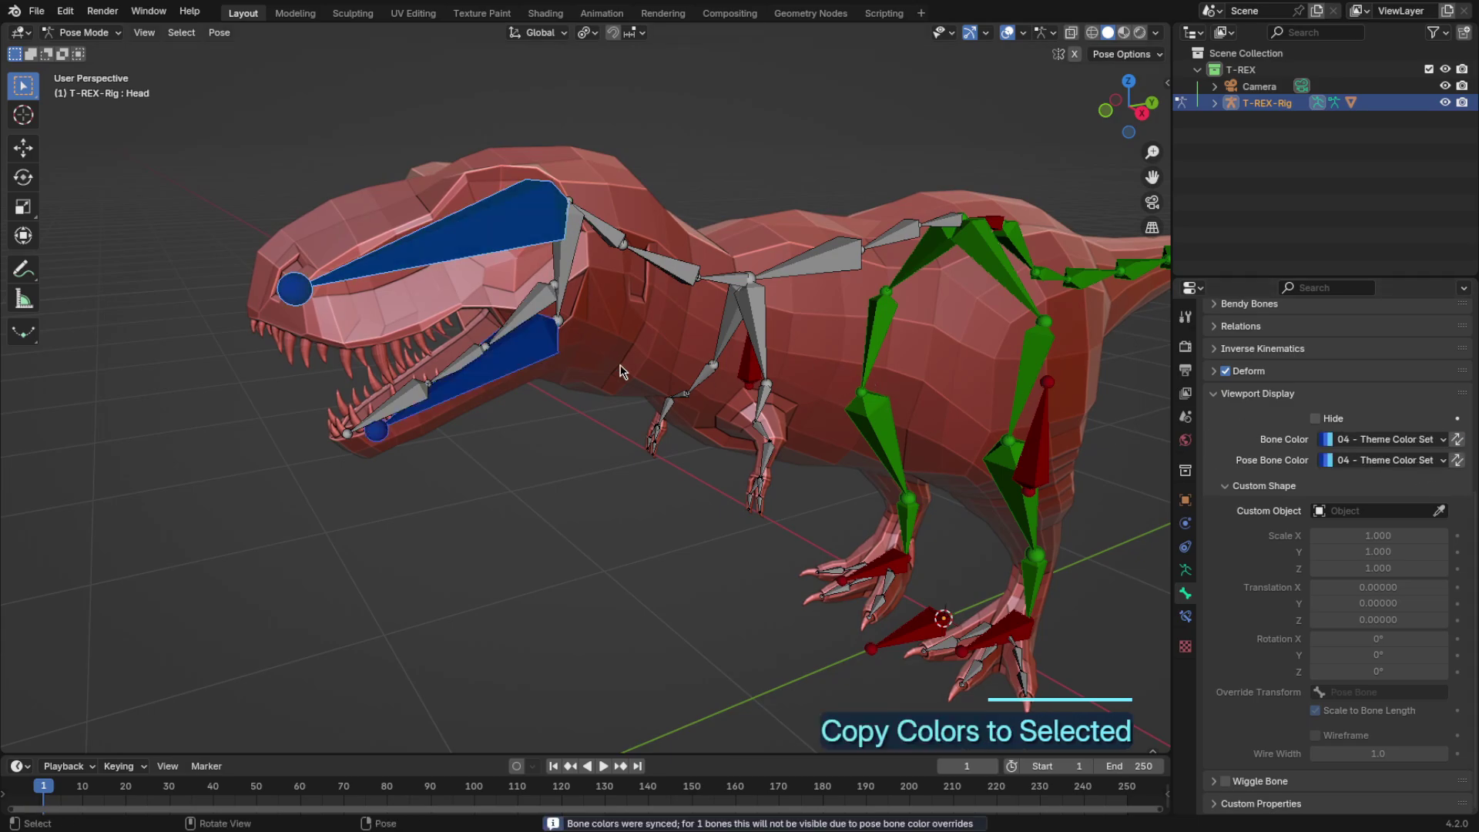
# Step: Copy Leg-2-R's 03 - Theme Color Set color to the tongue bones and open the pose bone color choices for Mouth-2
pyautogui.keyDown('shift'); pyautogui.click(466, 352); pyautogui.keyUp('shift')
pyautogui.keyDown('shift'); pyautogui.click(879, 341); pyautogui.keyUp('shift')
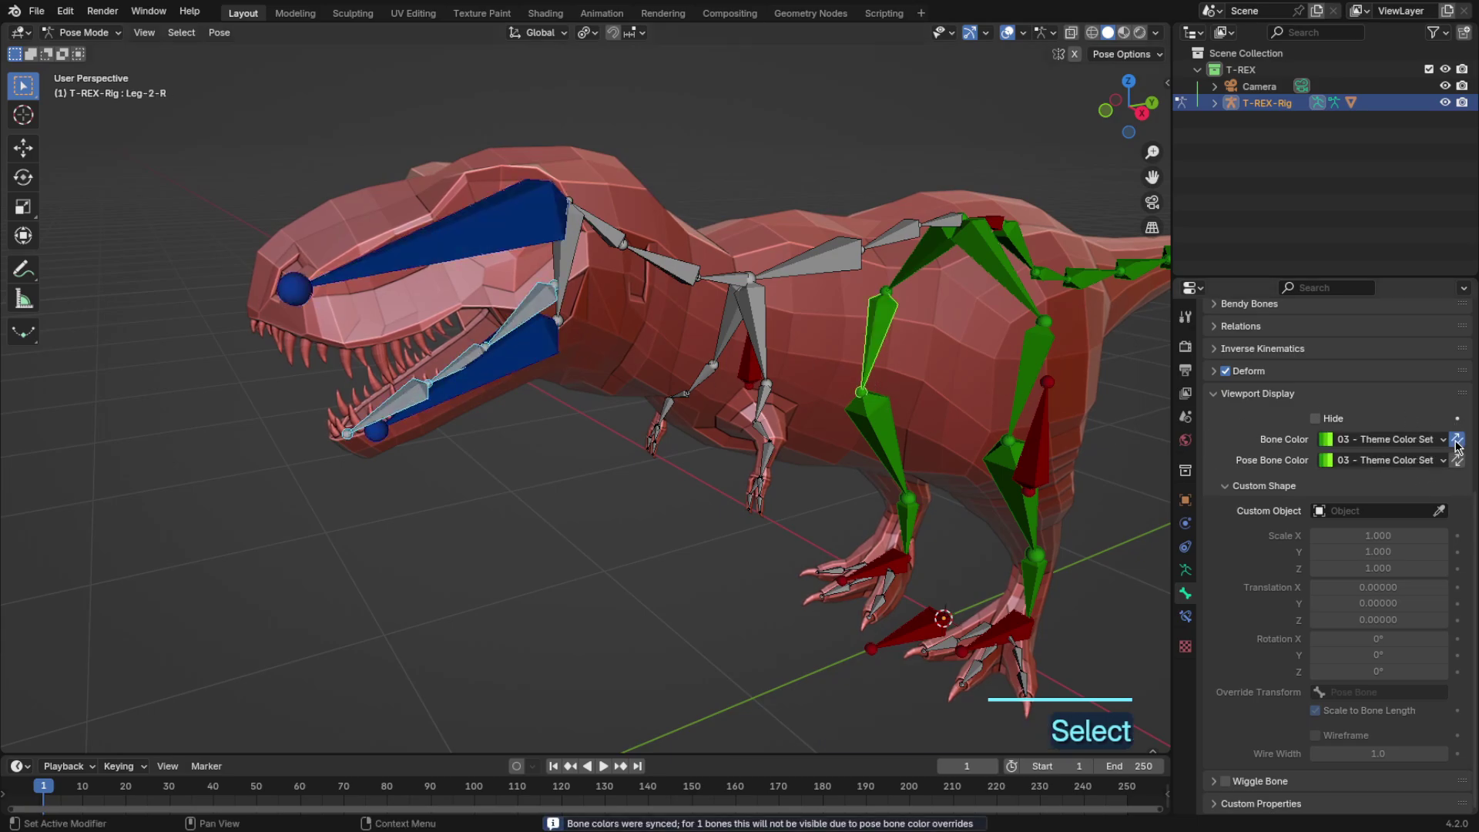
pyautogui.click(1457, 440)
pyautogui.click(515, 354)
pyautogui.click(1335, 460)
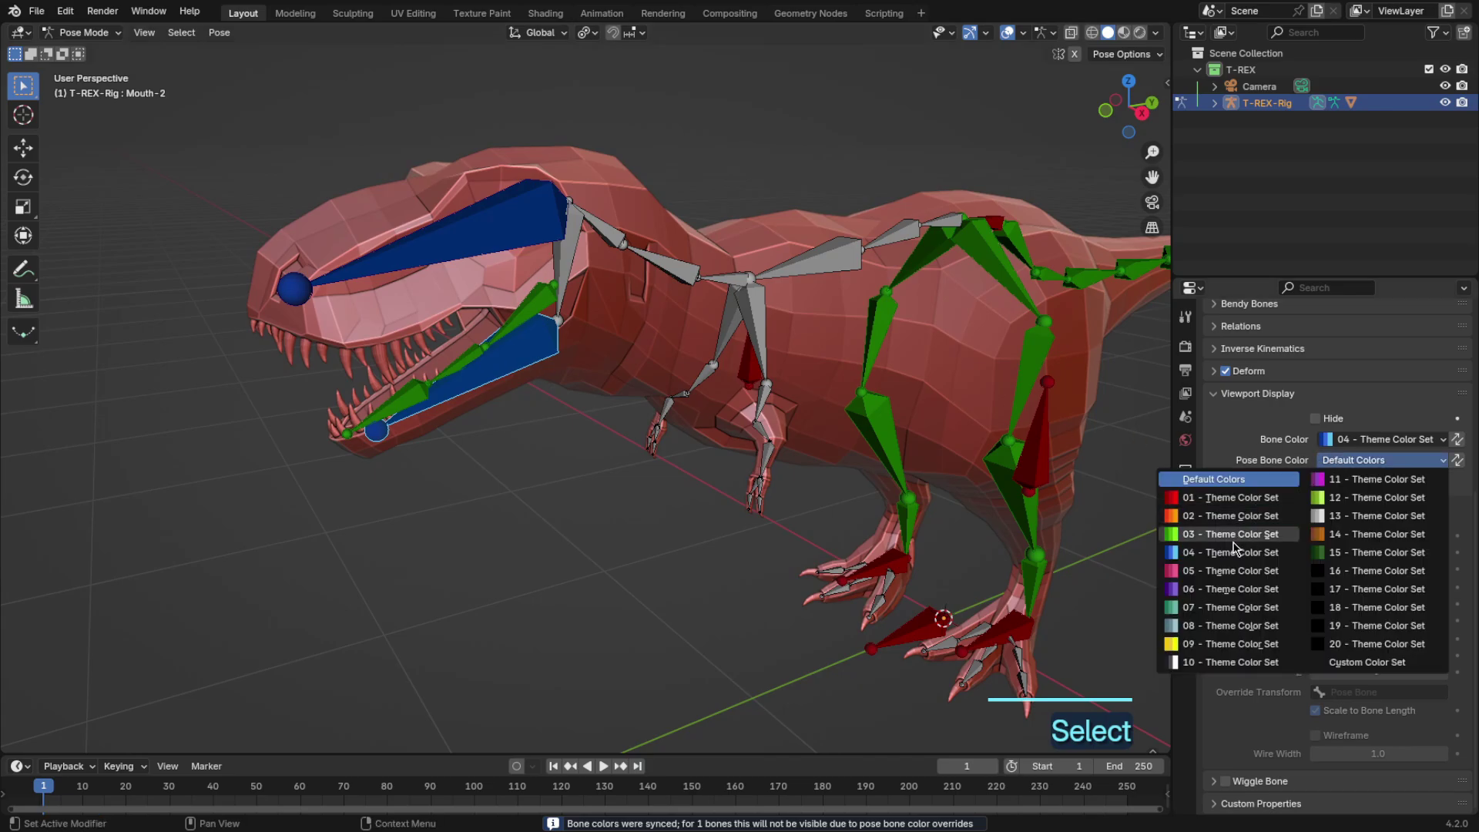
# Step: Test-rotate the Mouth-1 bone and copy the Head bone's 04 - Theme Color Set color to it
pyautogui.click(567, 262)
pyautogui.press('r')
pyautogui.press('r')
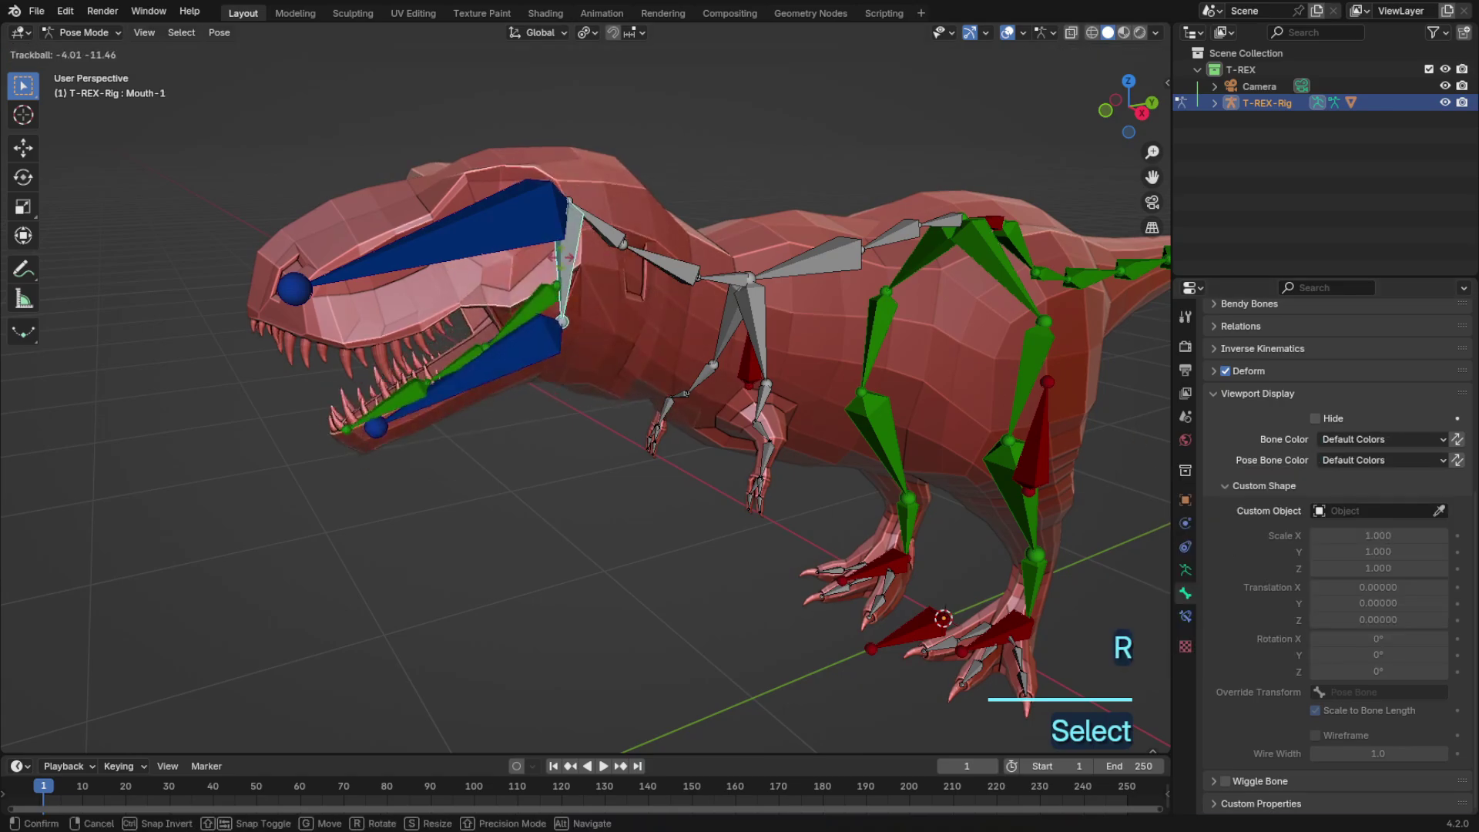
pyautogui.rightClick(539, 236)
pyautogui.keyDown('shift'); pyautogui.click(535, 234); pyautogui.keyUp('shift')
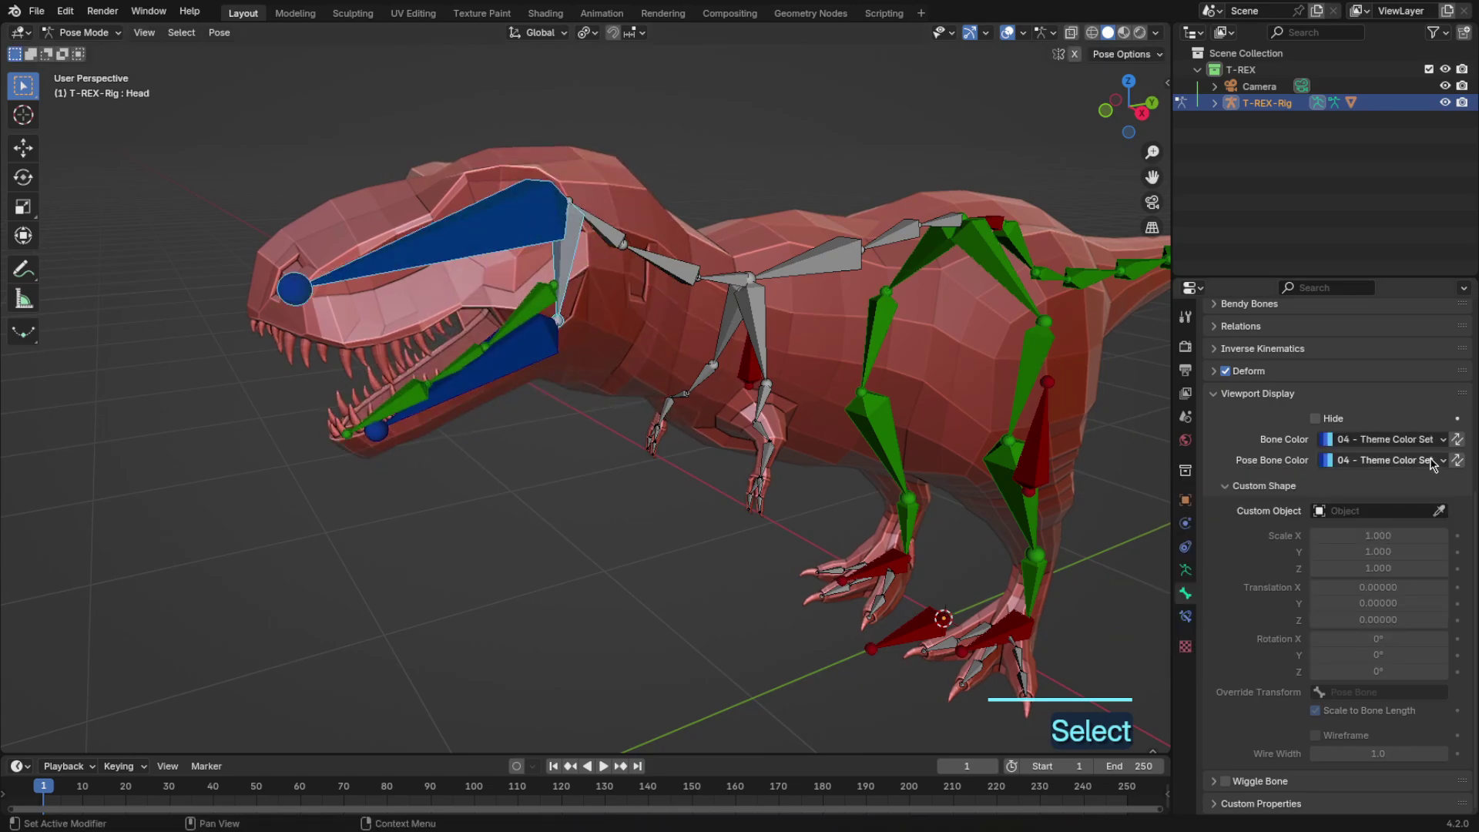
pyautogui.click(1456, 460)
# Step: Copy Leg-2-R's 03 - Theme Color Set color to the chain of neck bones between the head and chest
pyautogui.click(598, 232)
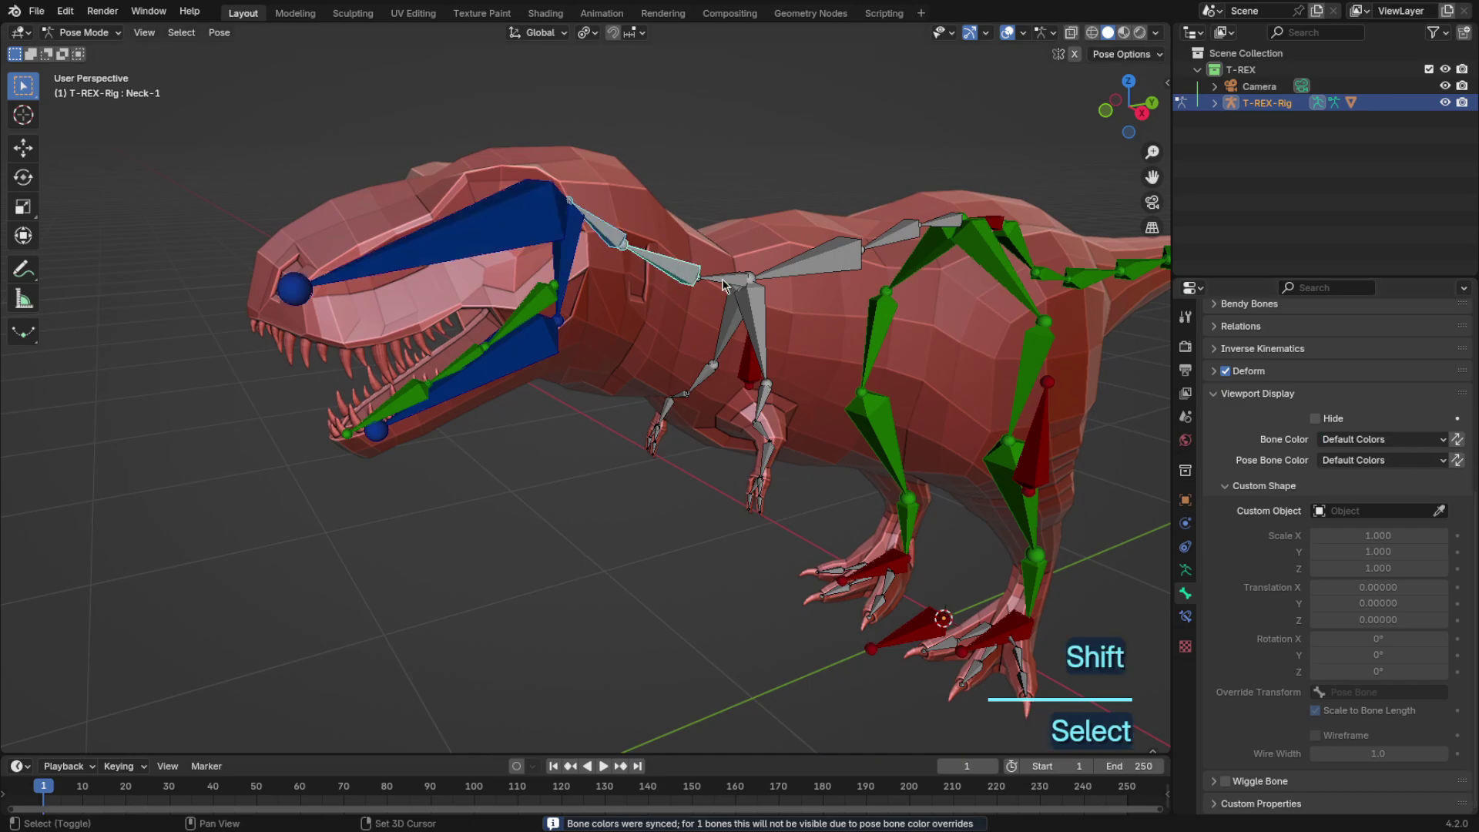
pyautogui.press('r')
pyautogui.rightClick(808, 331)
pyautogui.keyDown('shift'); pyautogui.click(876, 345); pyautogui.keyUp('shift')
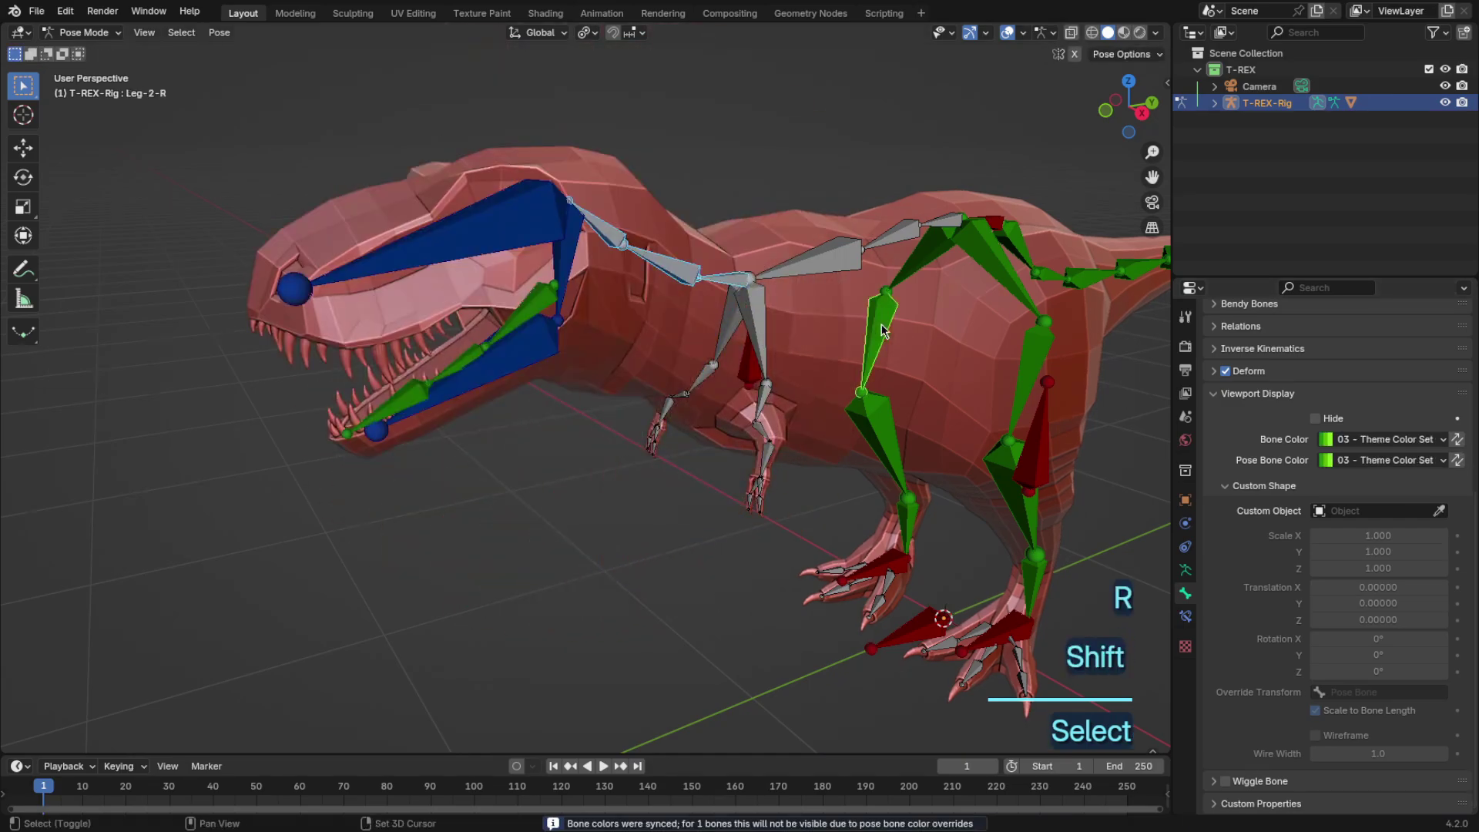
pyautogui.click(1456, 439)
pyautogui.click(799, 507)
# Step: Copy Leg-2-R's 03 - Theme Color Set color to all arm and hand bones on both sides
pyautogui.scroll(3, 954, 438)
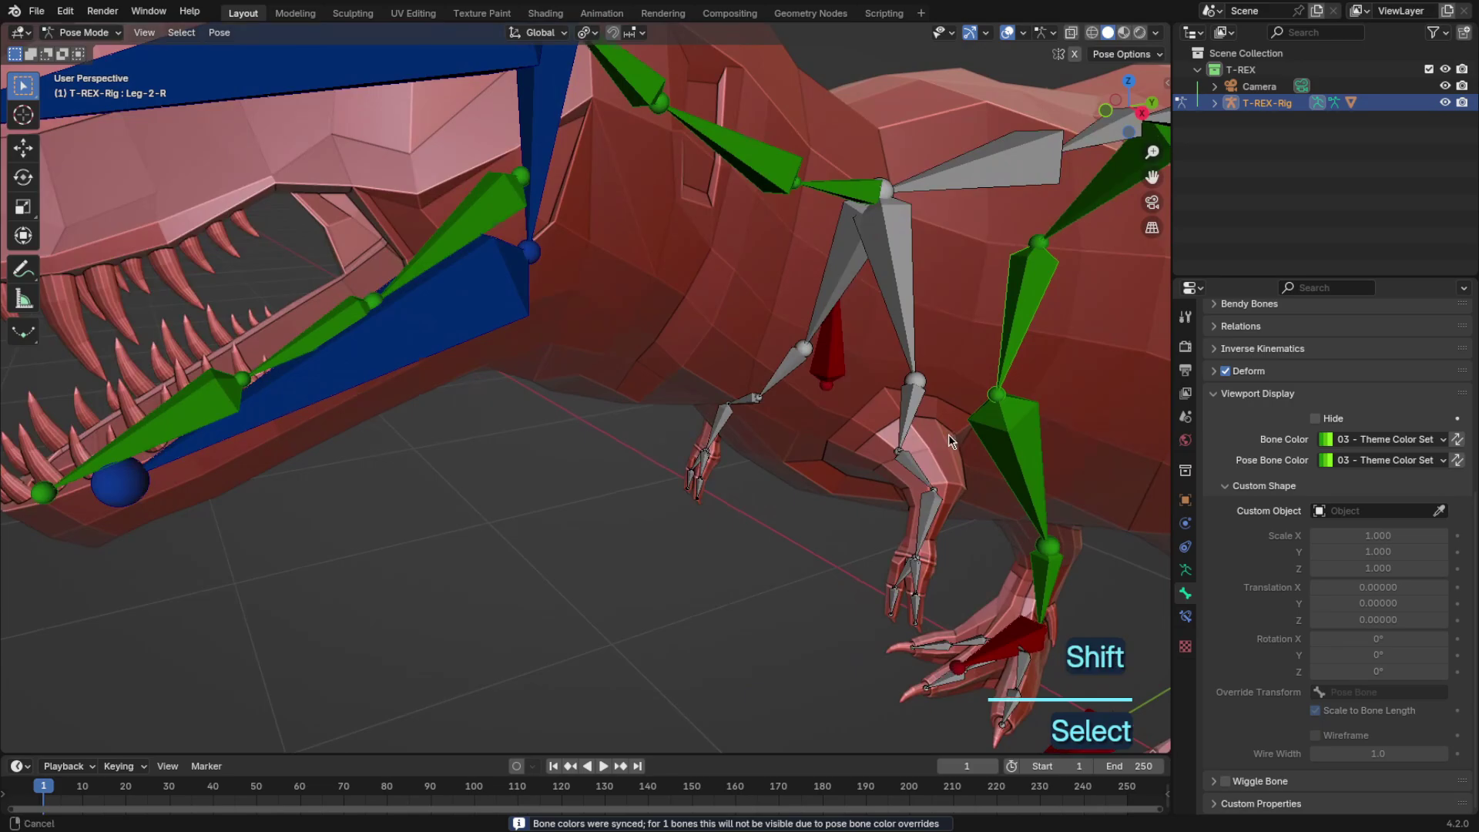
pyautogui.keyDown('shift'); pyautogui.moveTo(954, 437); pyautogui.dragTo(899, 456, button='middle'); pyautogui.keyUp('shift')
pyautogui.scroll(-4, 903, 455)
pyautogui.keyDown('shift'); pyautogui.click(758, 454); pyautogui.keyUp('shift')
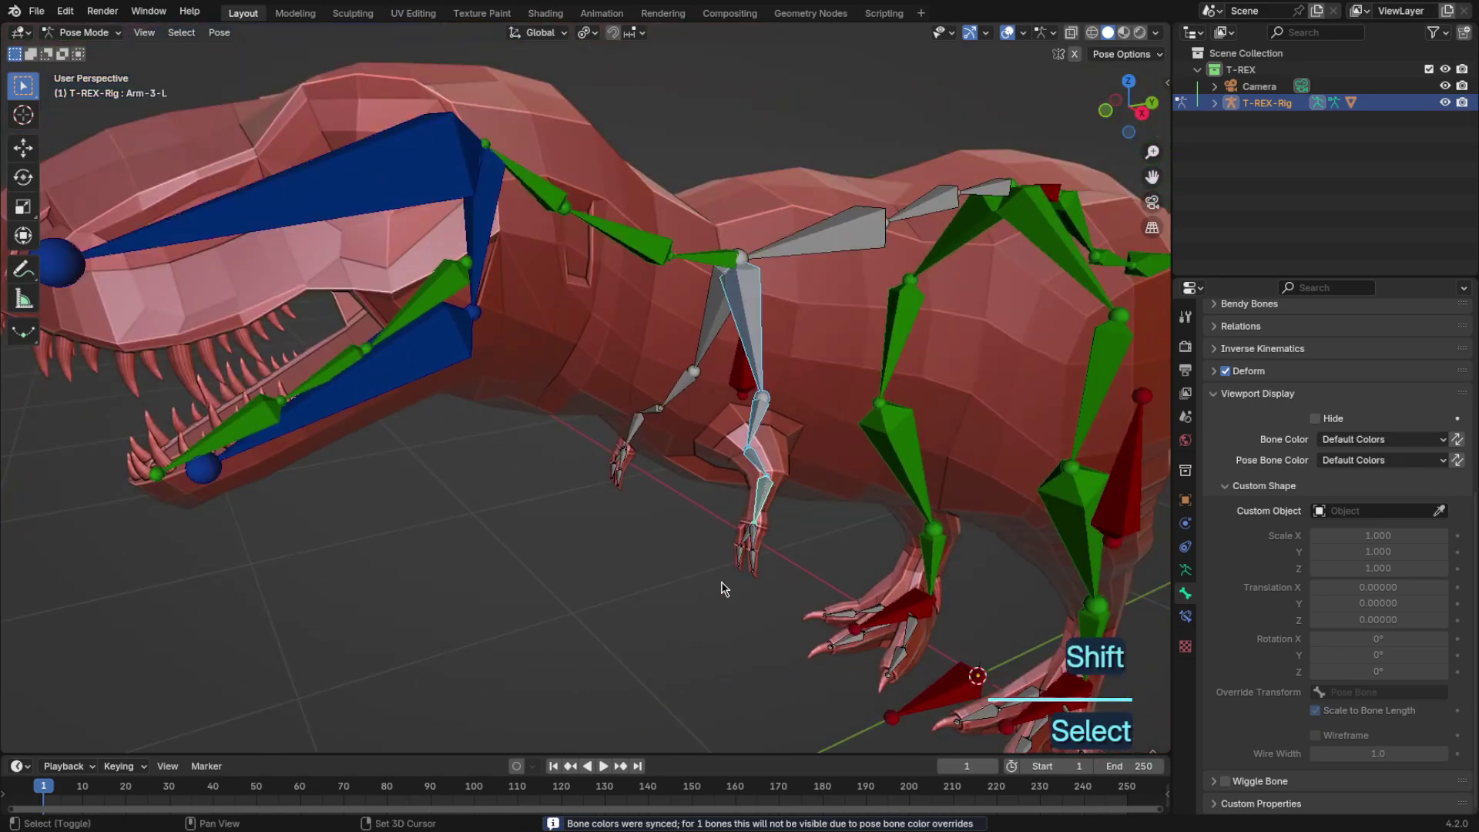
pyautogui.keyDown('shift'); pyautogui.moveTo(569, 523); pyautogui.dragTo(673, 408); pyautogui.keyUp('shift')
pyautogui.keyDown('shift'); pyautogui.click(1101, 385); pyautogui.keyUp('shift')
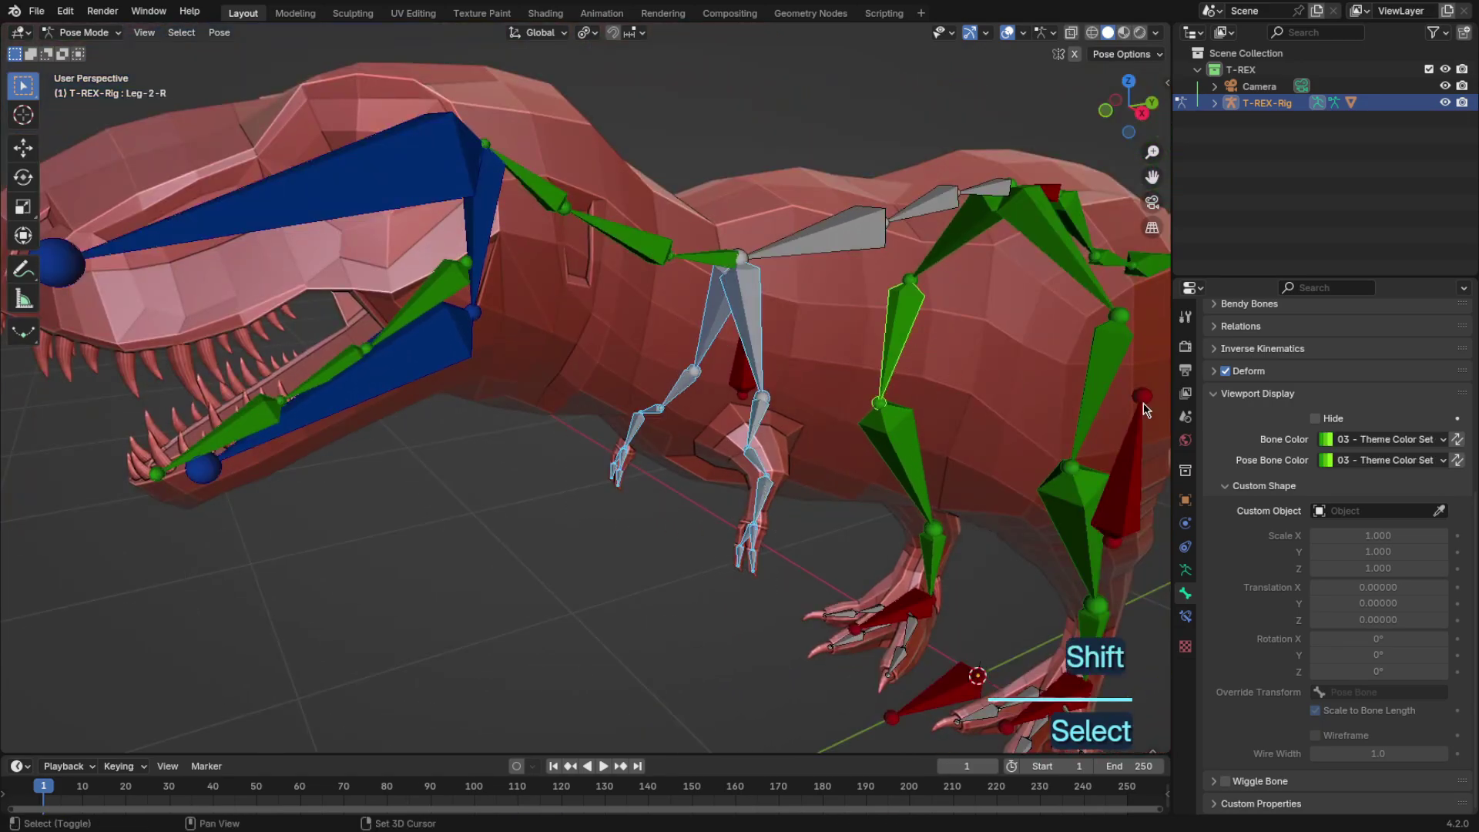
pyautogui.click(1457, 460)
# Step: Copy Leg-1-R's 03 - Theme Color Set color to the three spine bones between the chest and hips
pyautogui.click(850, 247)
pyautogui.keyDown('shift'); pyautogui.click(930, 202); pyautogui.keyUp('shift')
pyautogui.keyDown('shift'); pyautogui.click(980, 188); pyautogui.keyUp('shift')
pyautogui.keyDown('shift'); pyautogui.click(972, 219); pyautogui.keyUp('shift')
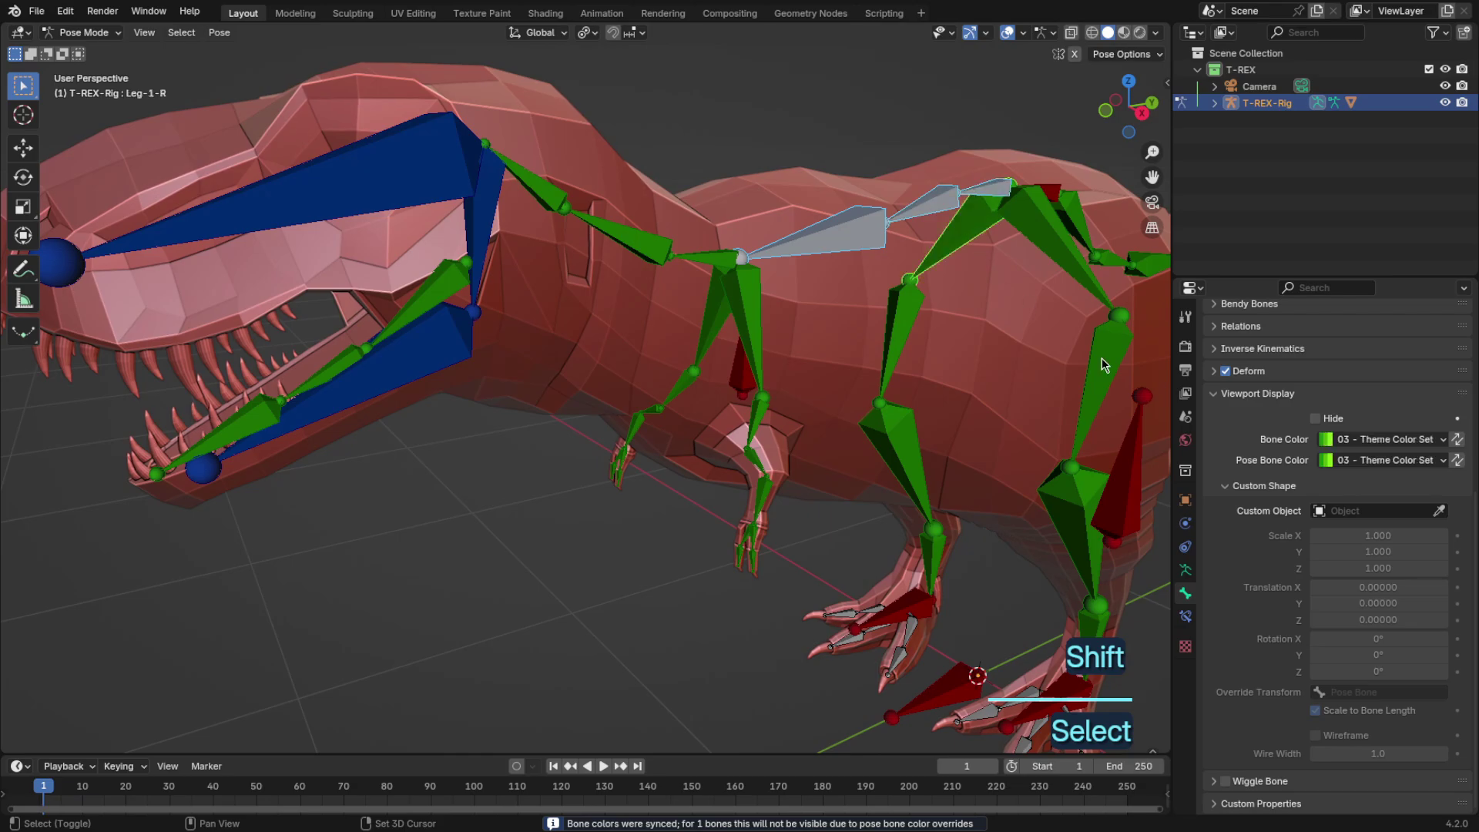
pyautogui.click(1456, 460)
pyautogui.click(1457, 439)
# Step: Hide the red foot IK control bones of both feet
pyautogui.scroll(-5, 1018, 472)
pyautogui.moveTo(1018, 467); pyautogui.dragTo(818, 459, button='middle')
pyautogui.scroll(5, 891, 446)
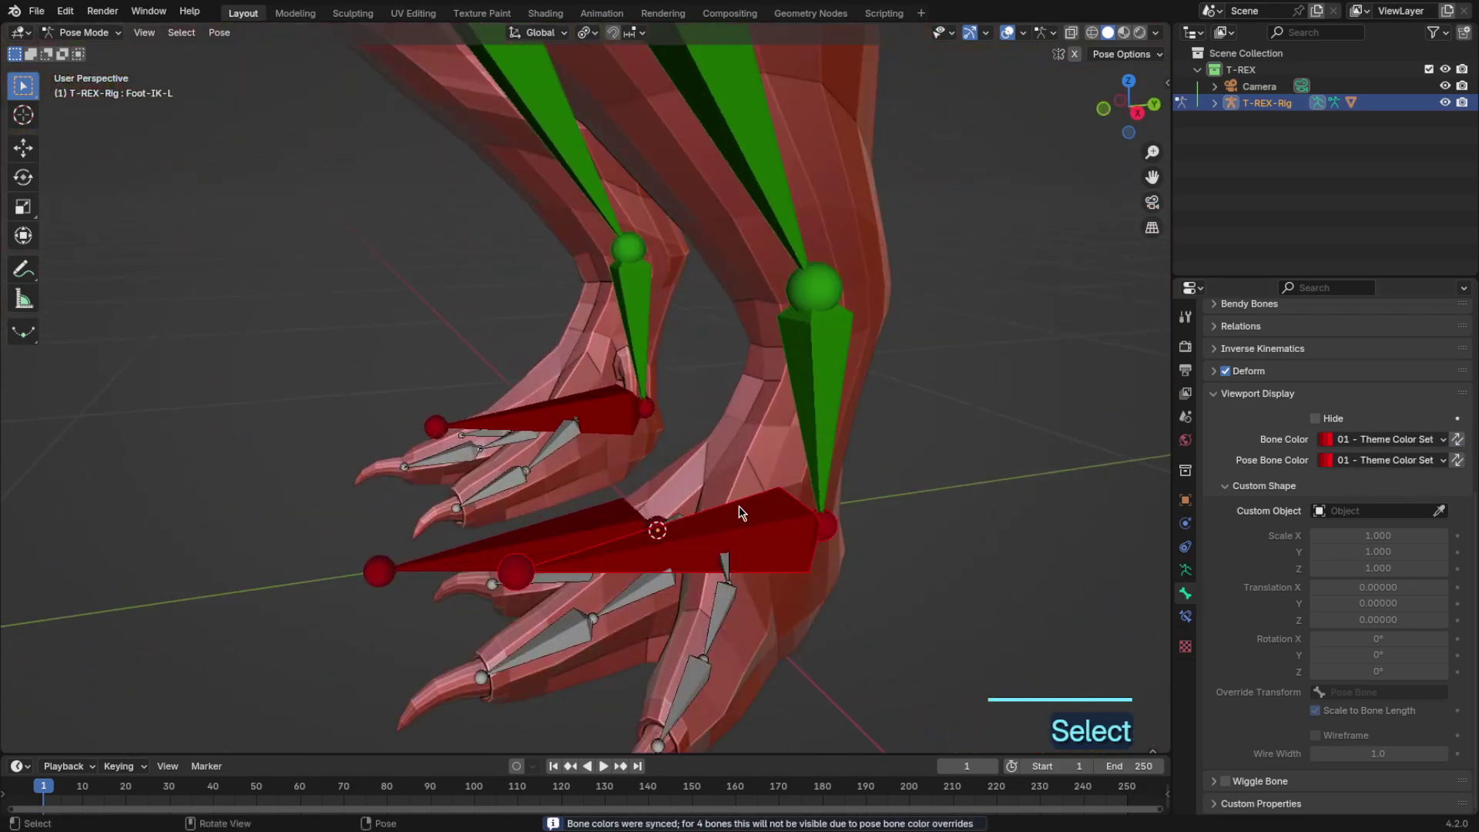
pyautogui.press('h')
pyautogui.press('h')
# Step: Copy Leg-4-R's 03 - Theme Color Set color to the toe bones of both feet
pyautogui.moveTo(741, 513); pyautogui.dragTo(823, 538, button='middle')
pyautogui.keyDown('shift'); pyautogui.click(782, 620); pyautogui.keyUp('shift')
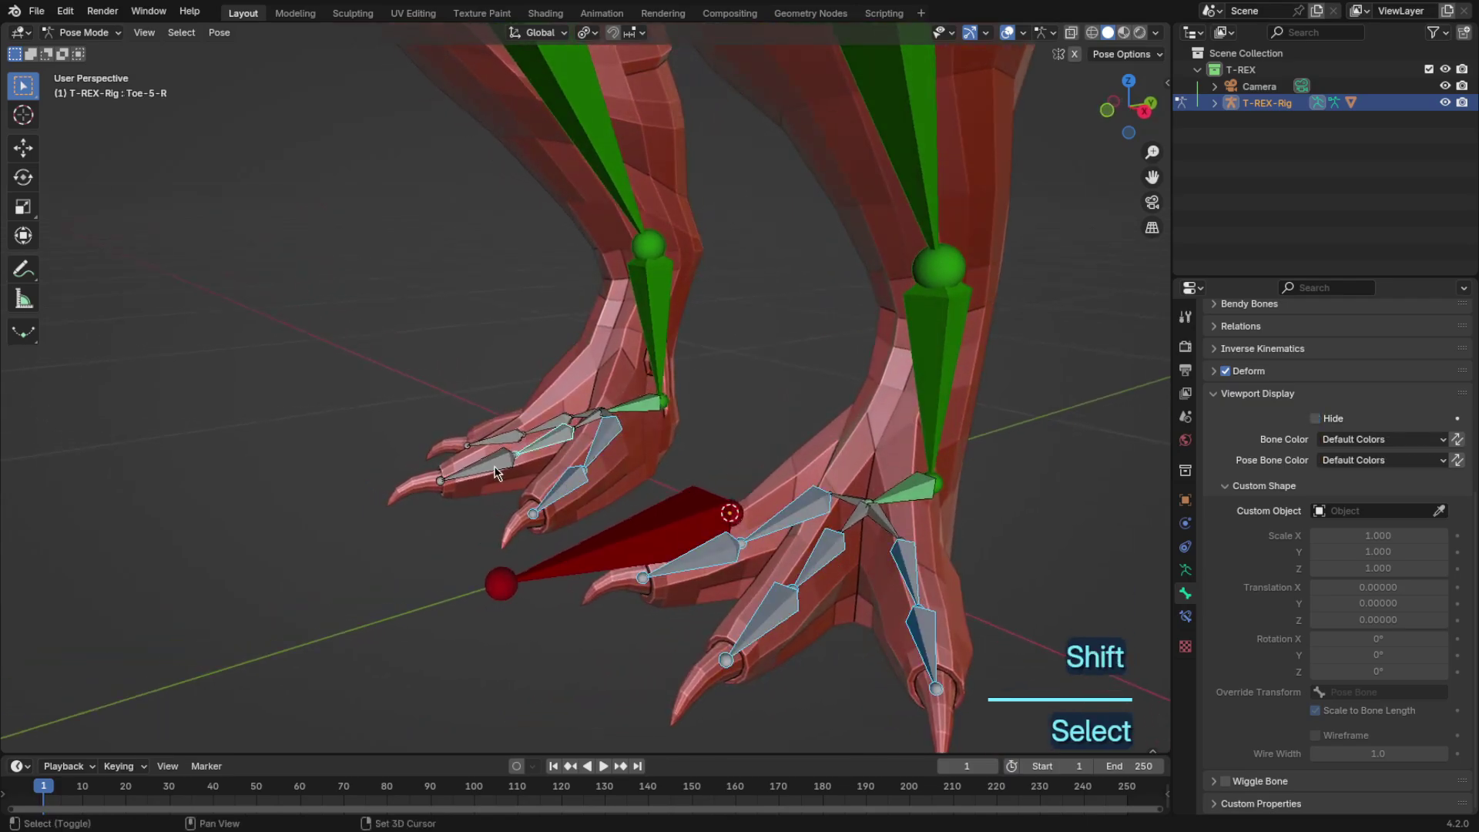
pyautogui.keyDown('shift'); pyautogui.click(659, 354); pyautogui.keyUp('shift')
pyautogui.click(1457, 439)
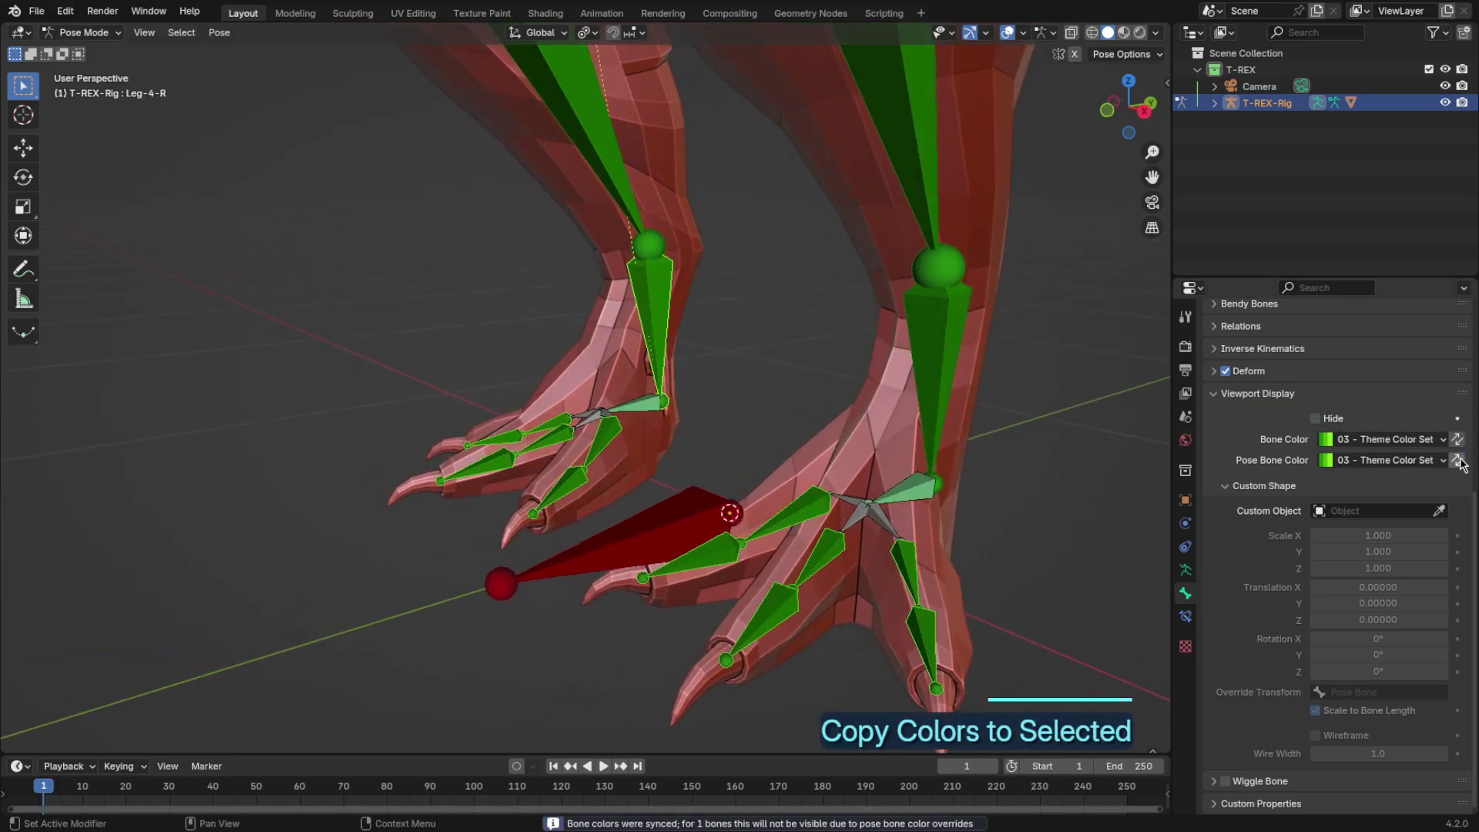
# Step: Test-transform the Foot-L bone and set its bone color to 10 - Theme Color Set
pyautogui.click(893, 497)
pyautogui.press('g')
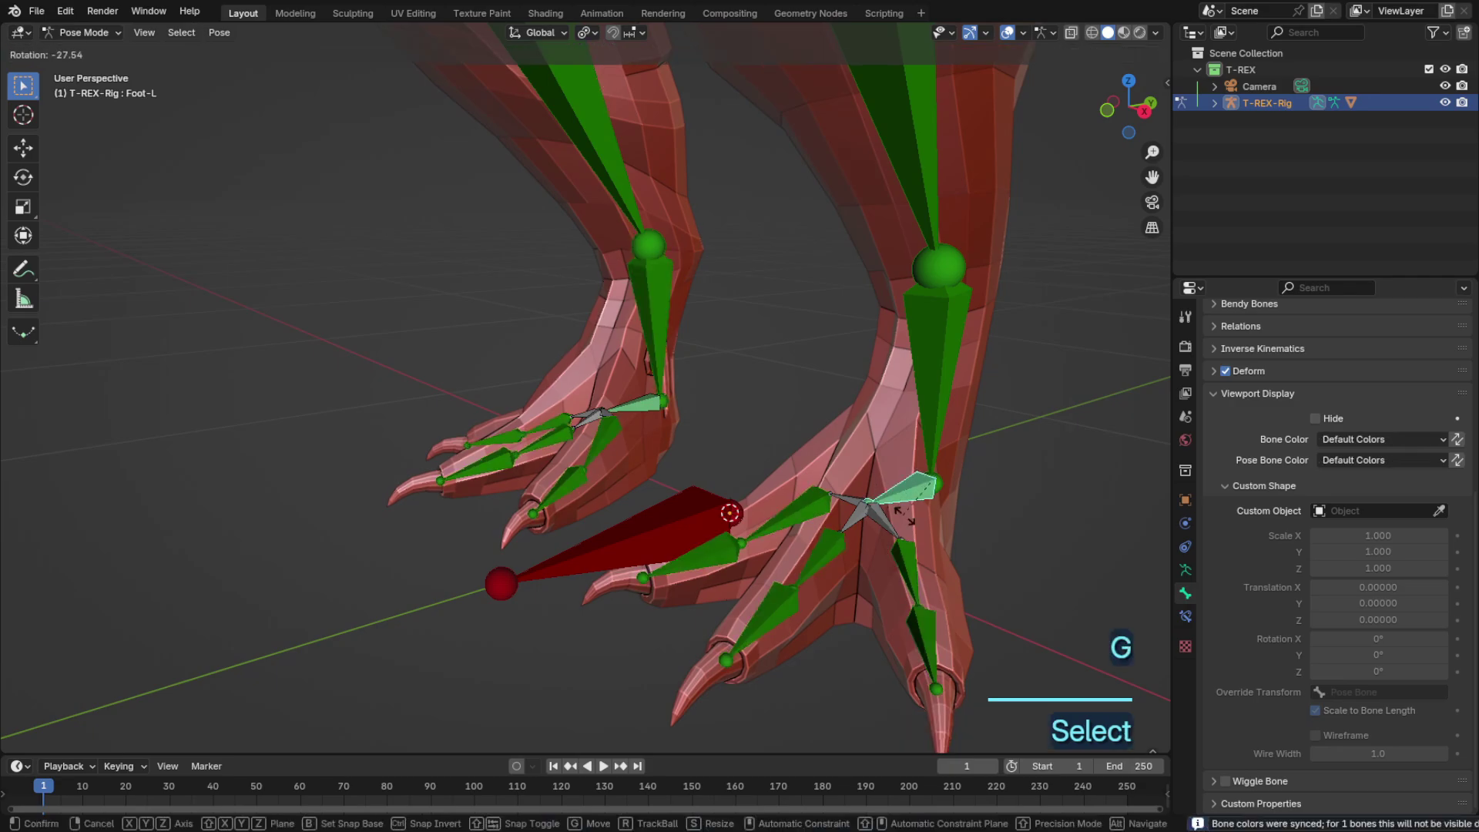
pyautogui.click(1378, 439)
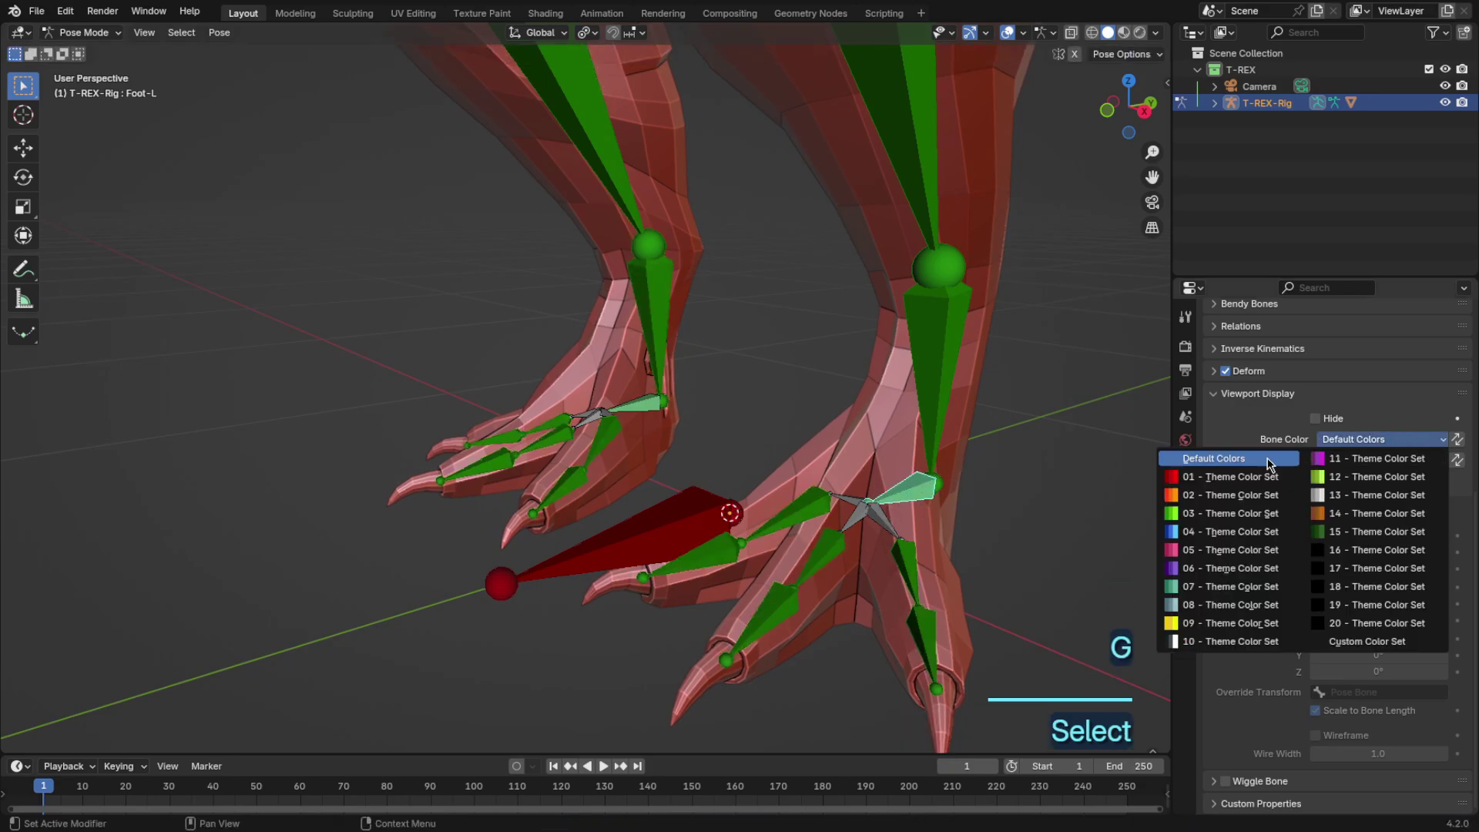
pyautogui.click(1207, 639)
# Step: Try 13 - Theme Color Set as Foot-L's bone color and switch back to 10 - Theme Color Set
pyautogui.click(1378, 439)
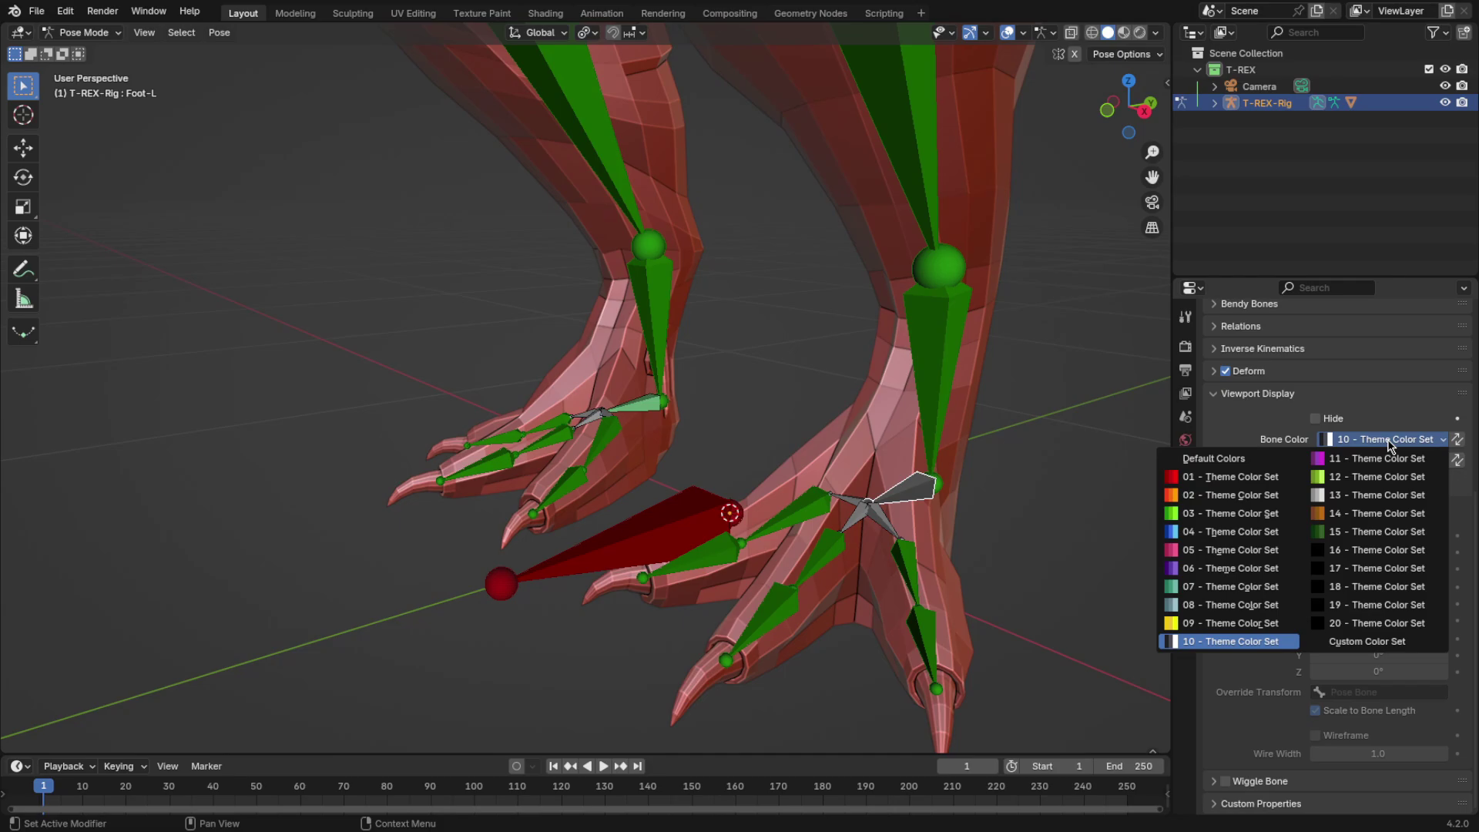
pyautogui.click(1343, 494)
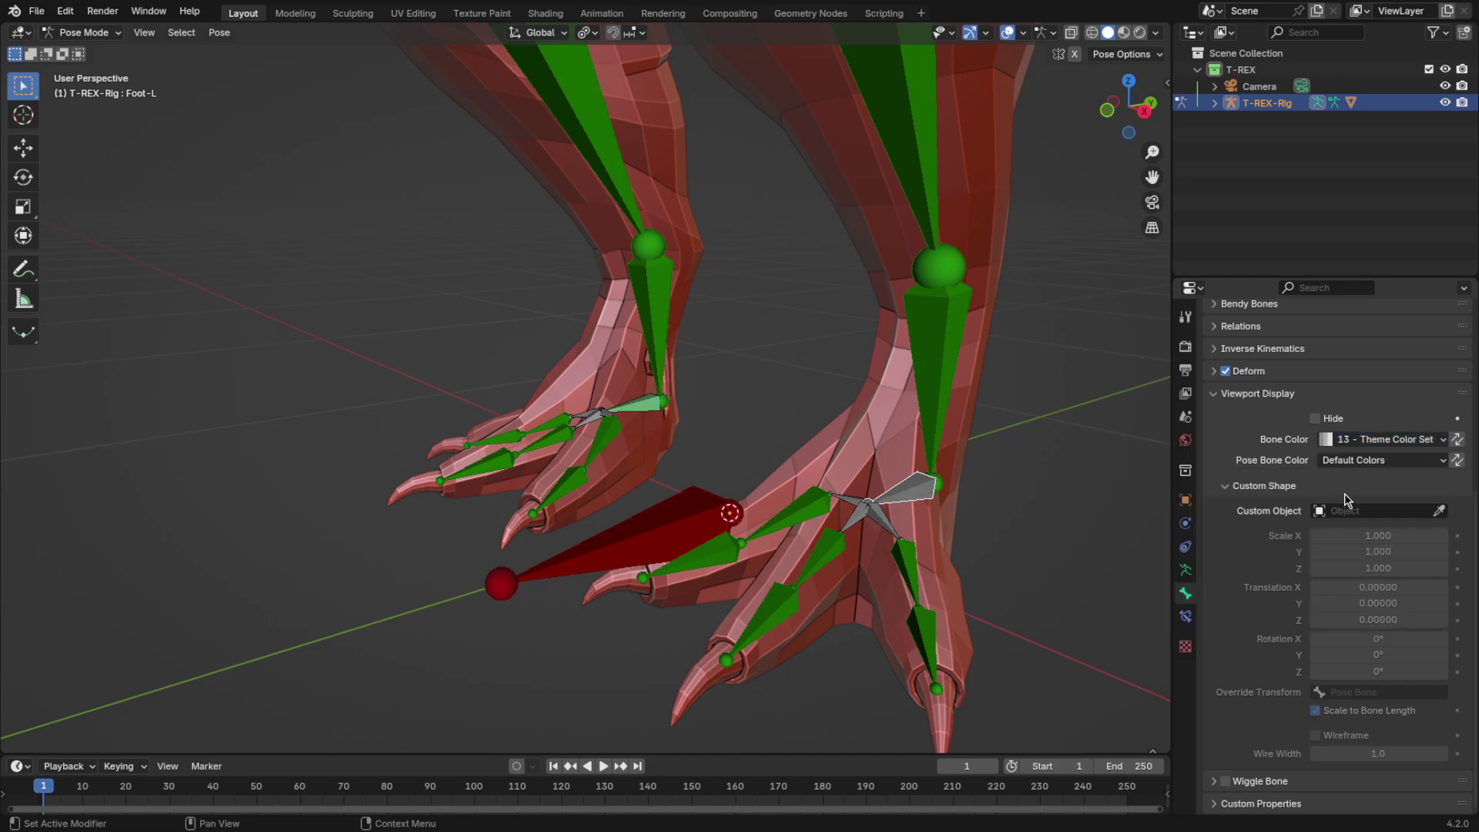
pyautogui.click(1364, 439)
pyautogui.click(1241, 641)
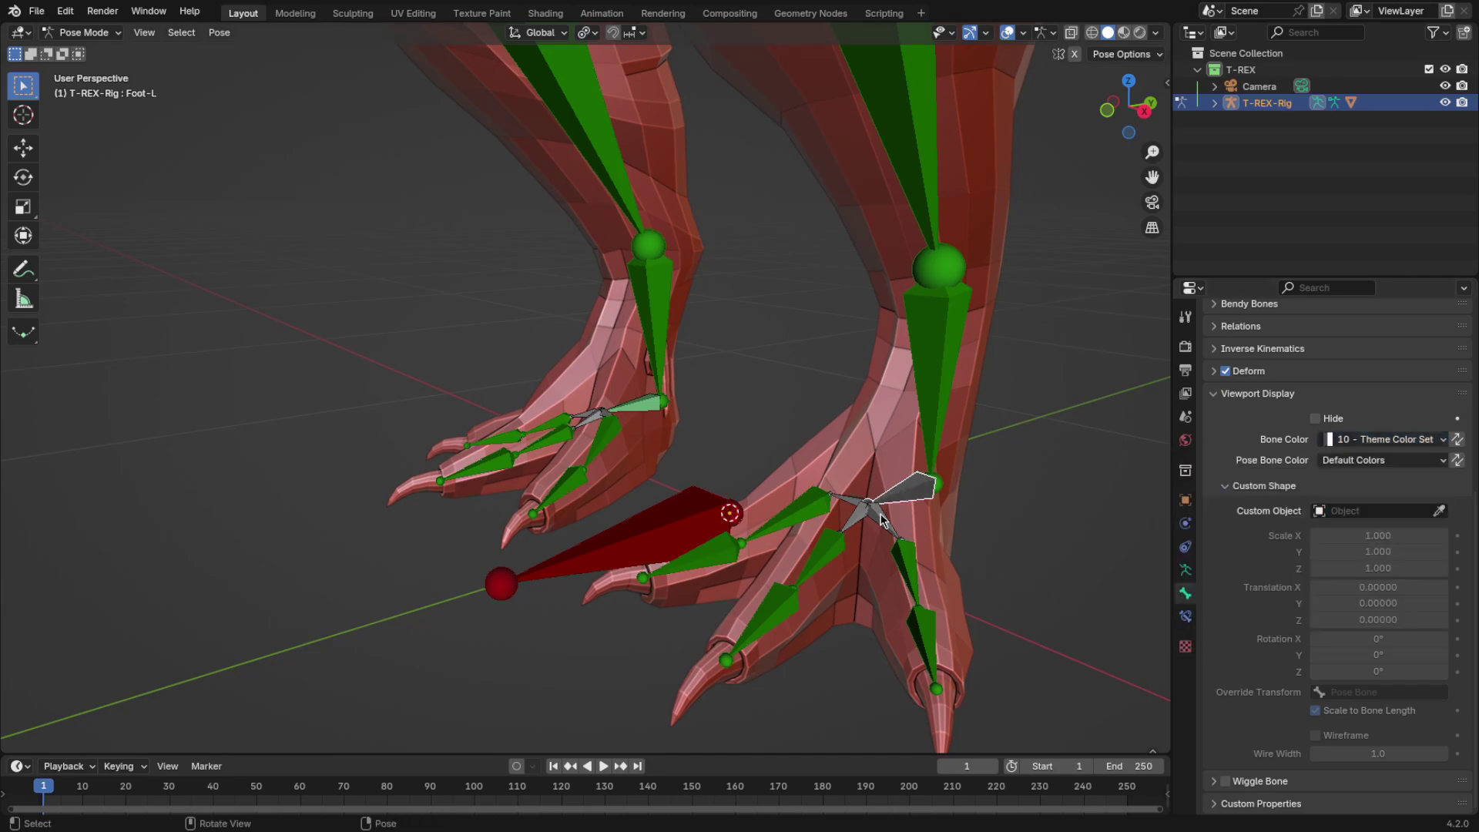
# Step: Copy Foot-L's 10 - Theme Color Set bone color to the other foot bone and both feet's small toe-root bones
pyautogui.keyDown('shift'); pyautogui.click(853, 509); pyautogui.keyUp('shift')
pyautogui.scroll(1, 603, 435)
pyautogui.moveTo(603, 436); pyautogui.dragTo(655, 460, button='middle')
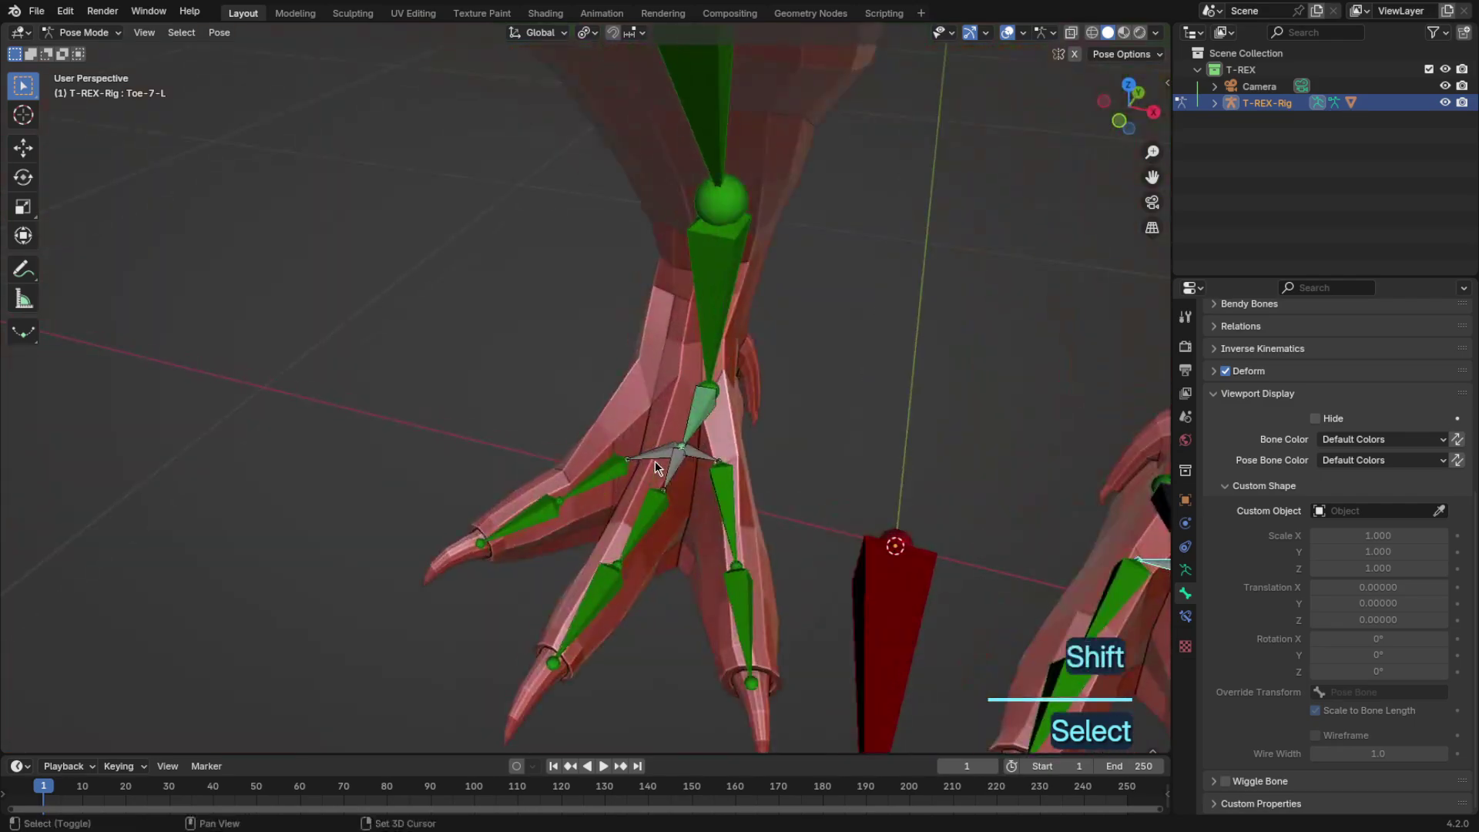
pyautogui.keyDown('shift'); pyautogui.moveTo(654, 460); pyautogui.dragTo(712, 432); pyautogui.keyUp('shift')
pyautogui.moveTo(886, 454); pyautogui.dragTo(785, 439, button='middle')
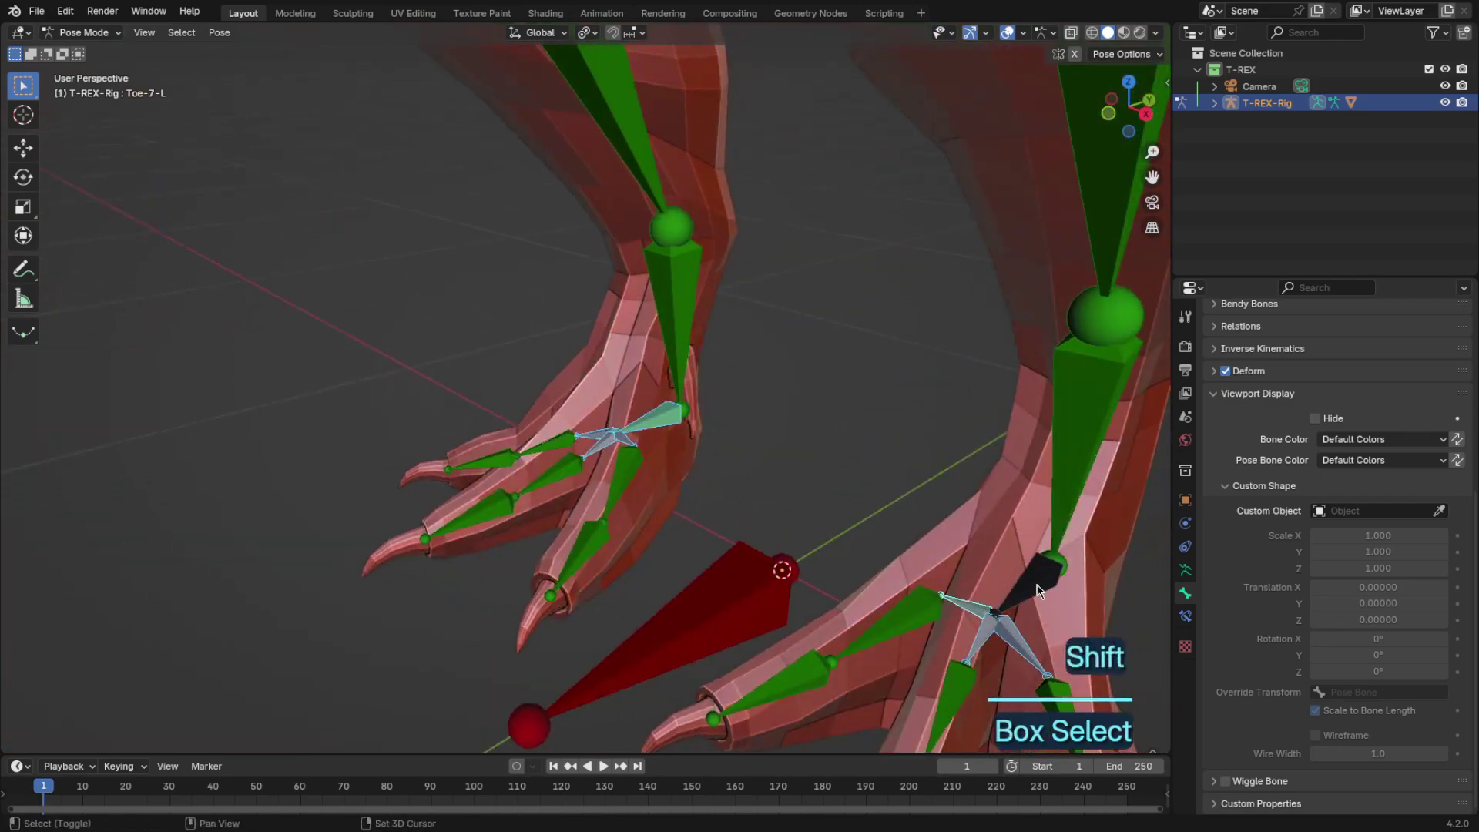
pyautogui.click(1457, 439)
# Step: Set Foot-L's pose bone color to 10 - Theme Color Set, copy it to the selected foot and toe-root bones, and clear the selection
pyautogui.click(1434, 461)
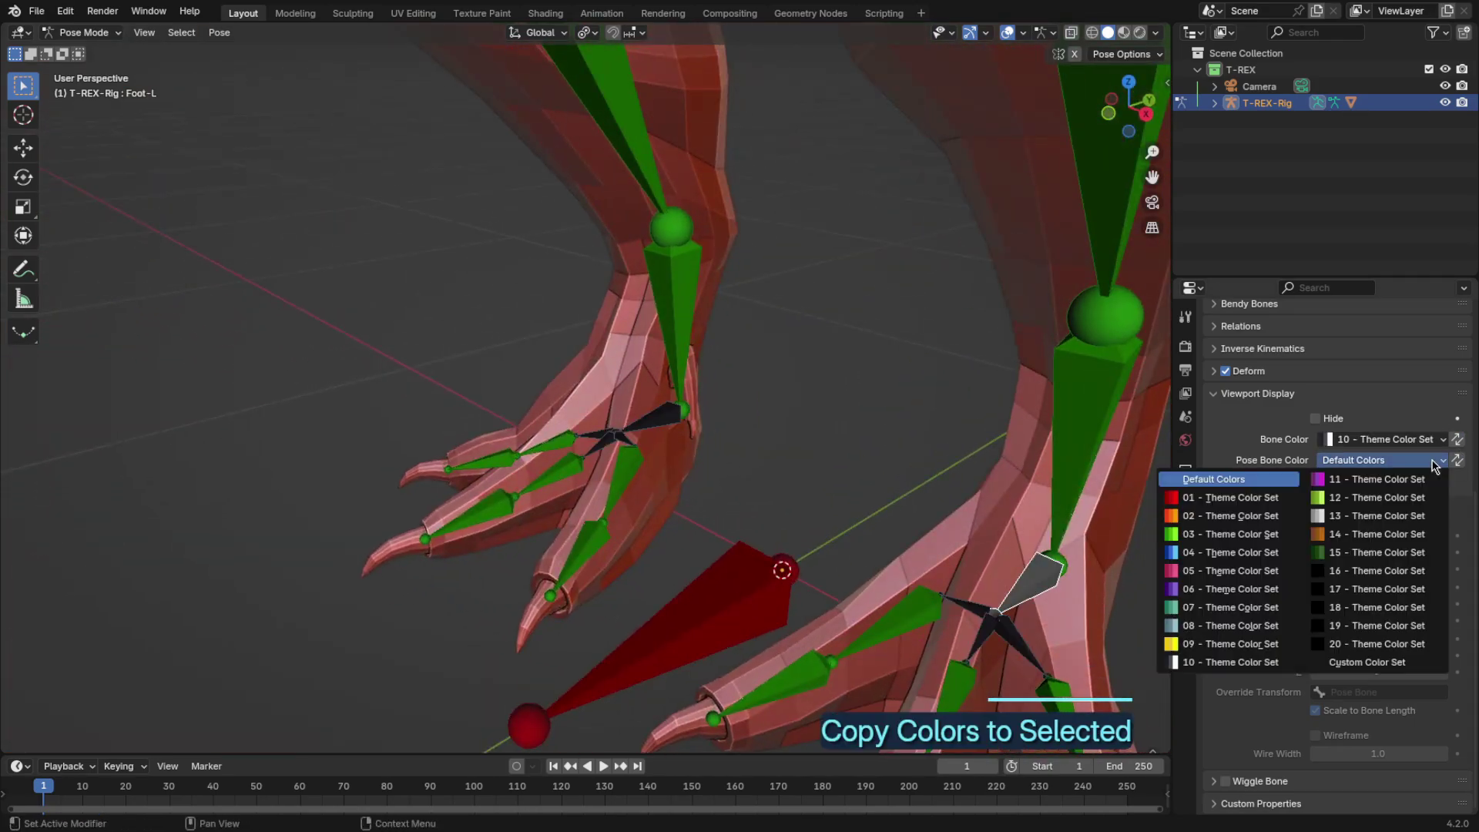
pyautogui.click(1232, 662)
pyautogui.click(1457, 460)
pyautogui.scroll(-5, 923, 516)
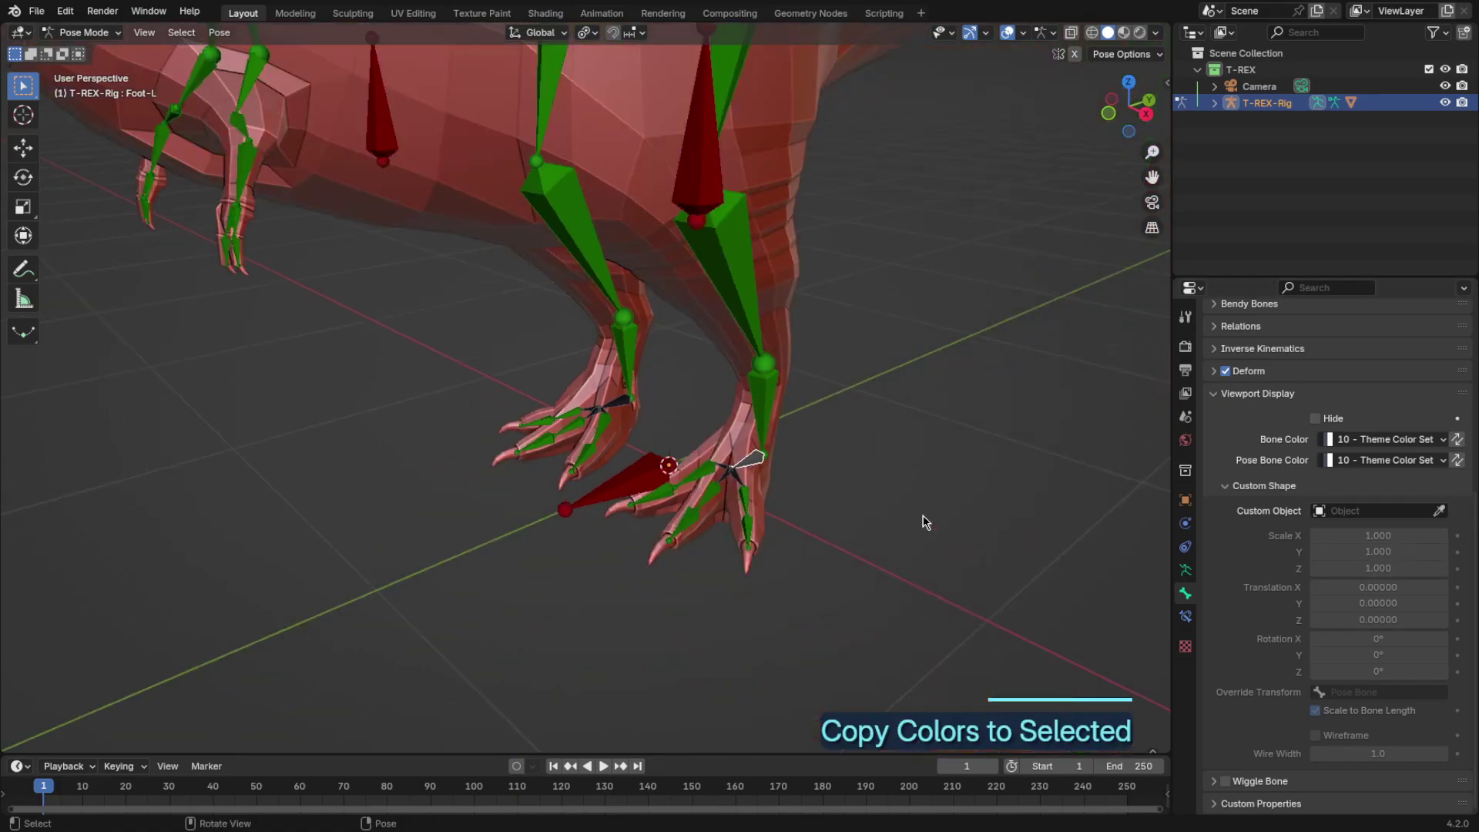
pyautogui.click(964, 437)
pyautogui.scroll(-6, 914, 426)
pyautogui.moveTo(914, 426); pyautogui.dragTo(921, 482, button='middle')
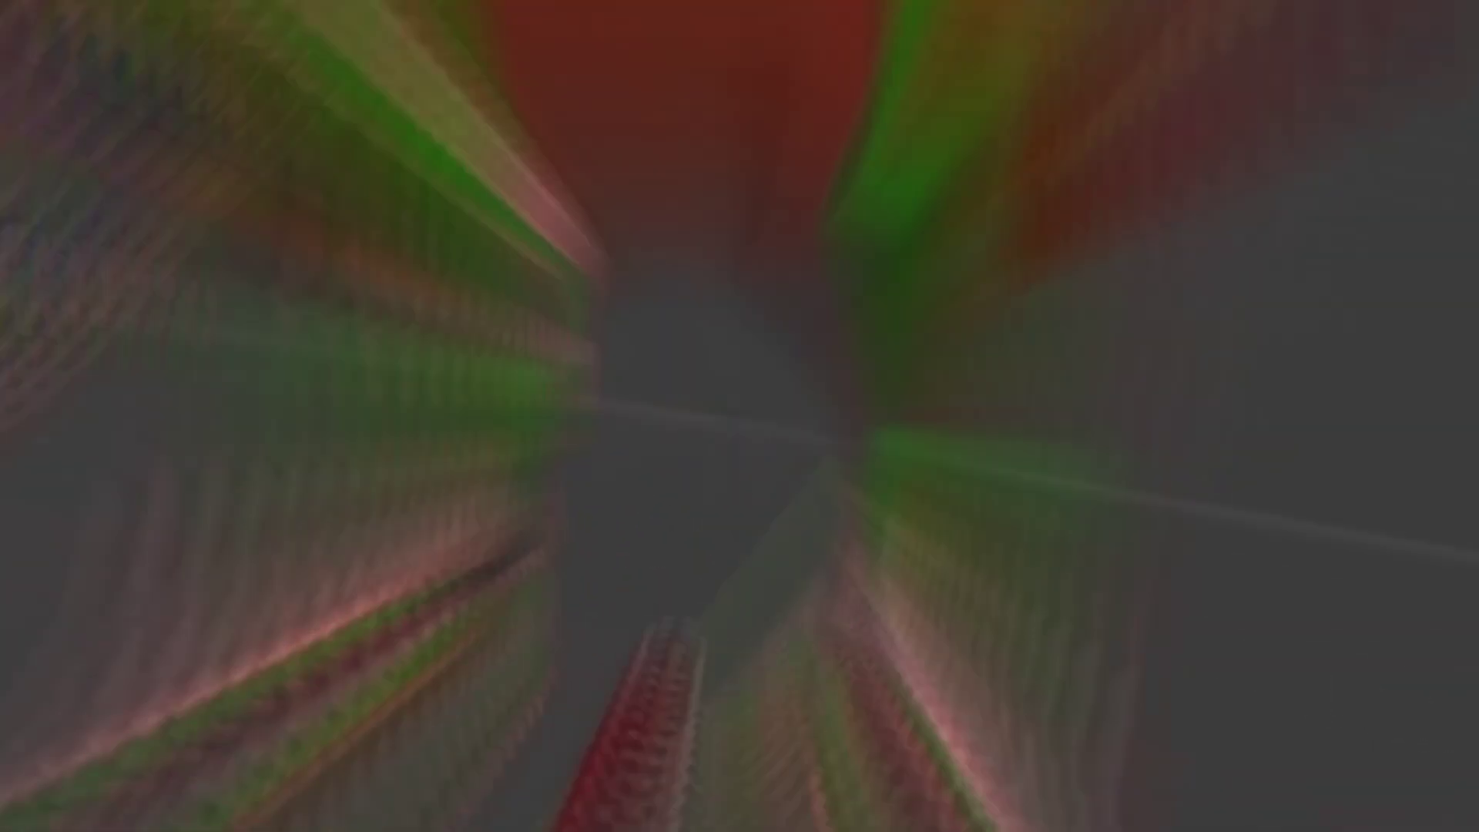